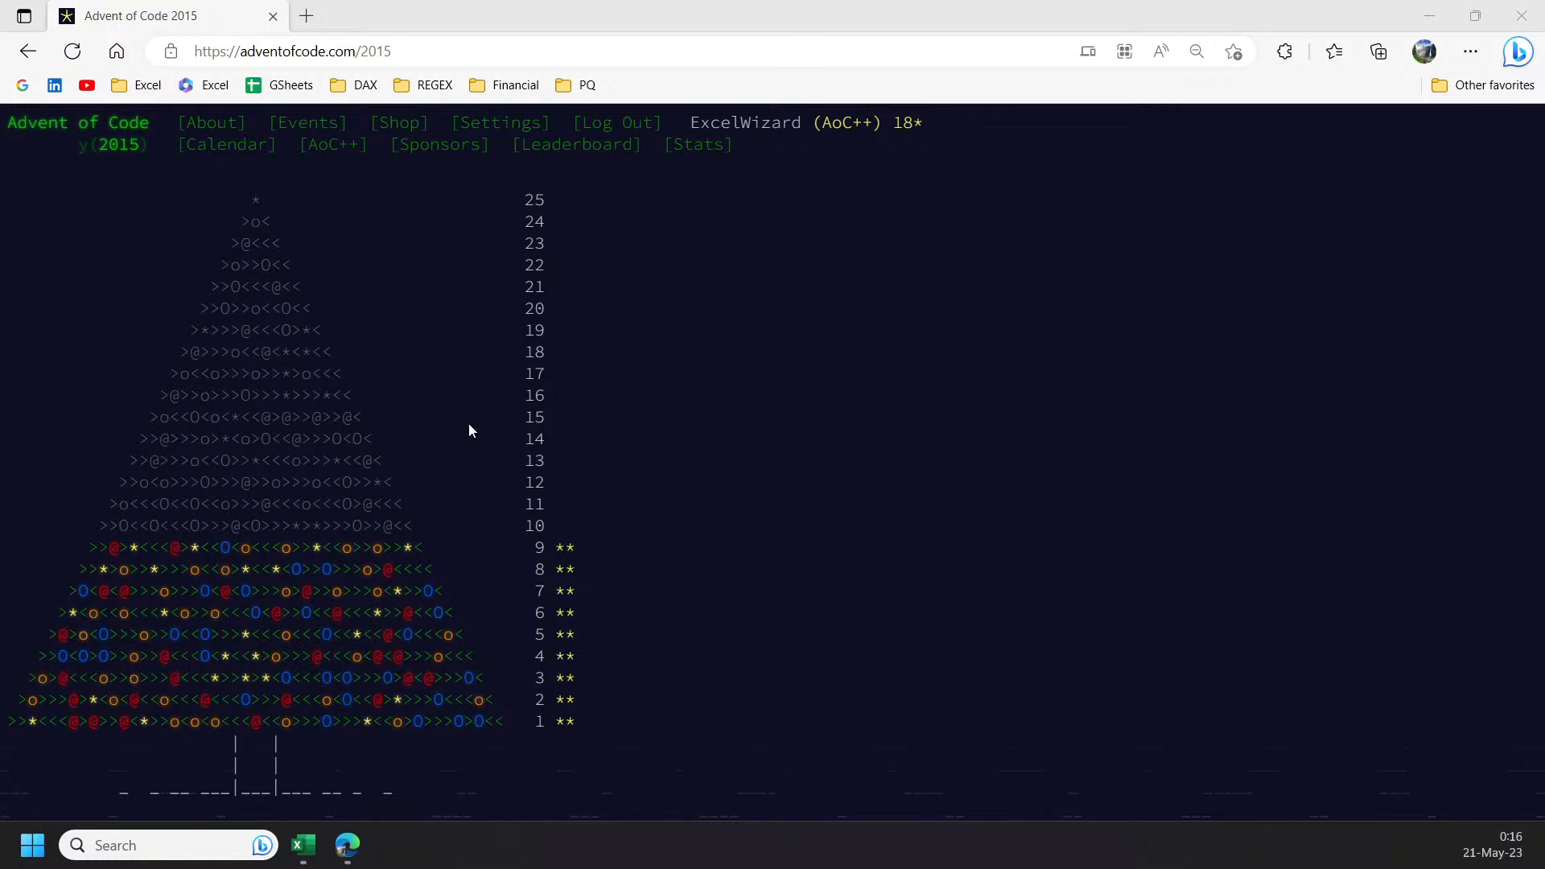
- Open the Day 10 puzzle of Advent of Code 2015 and study its look-and-say rules and worked examples
left_click(326, 531)
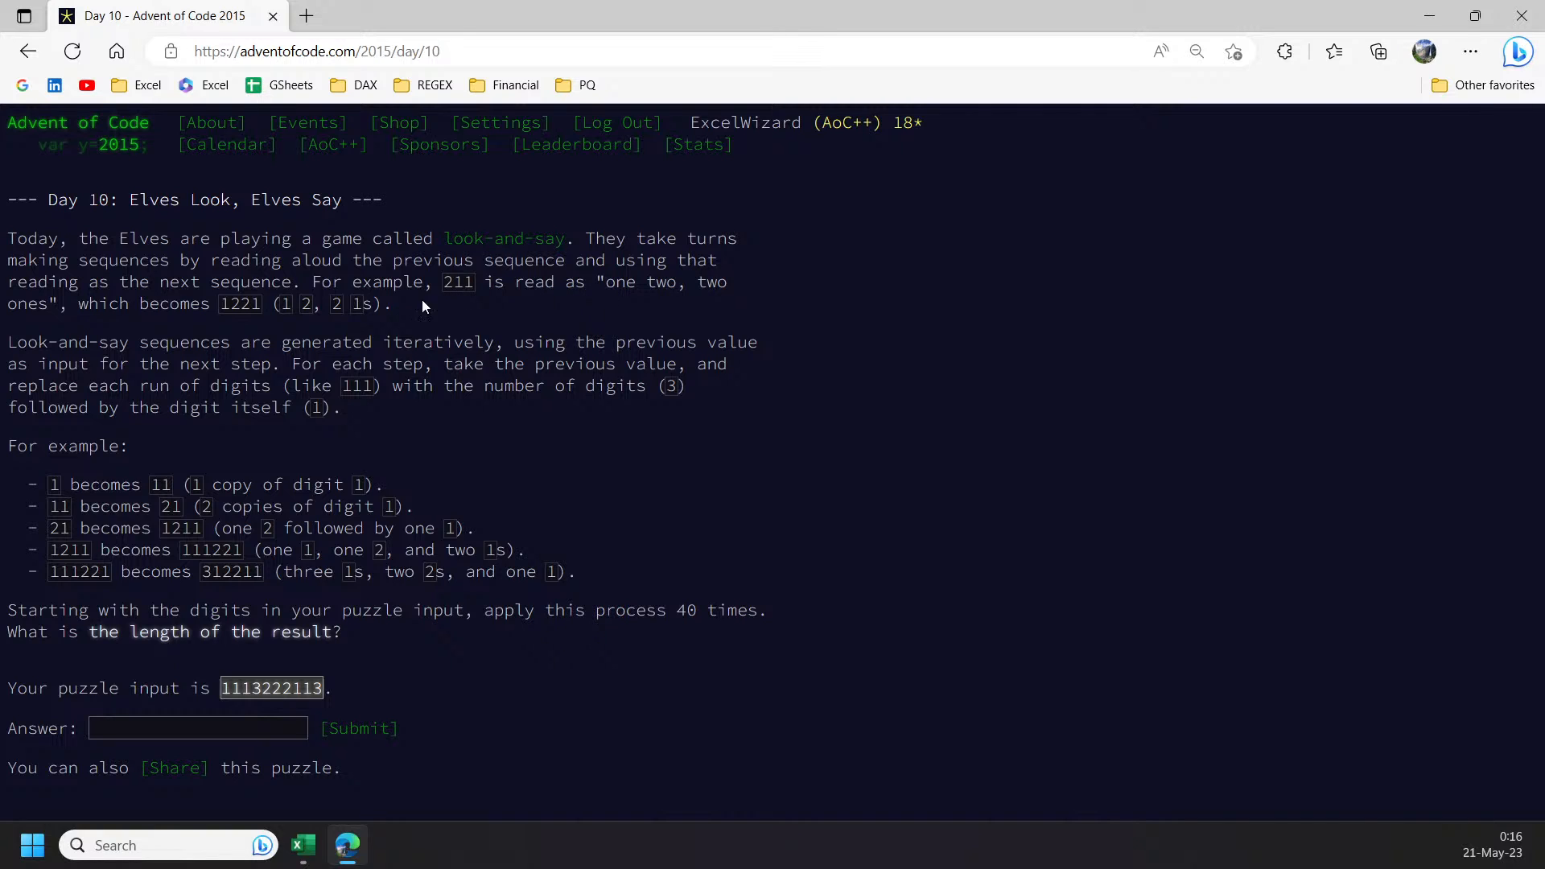
left_click_drag(450, 285, 442, 287)
left_click_drag(222, 305, 245, 306)
double_click(56, 485)
double_click(161, 485)
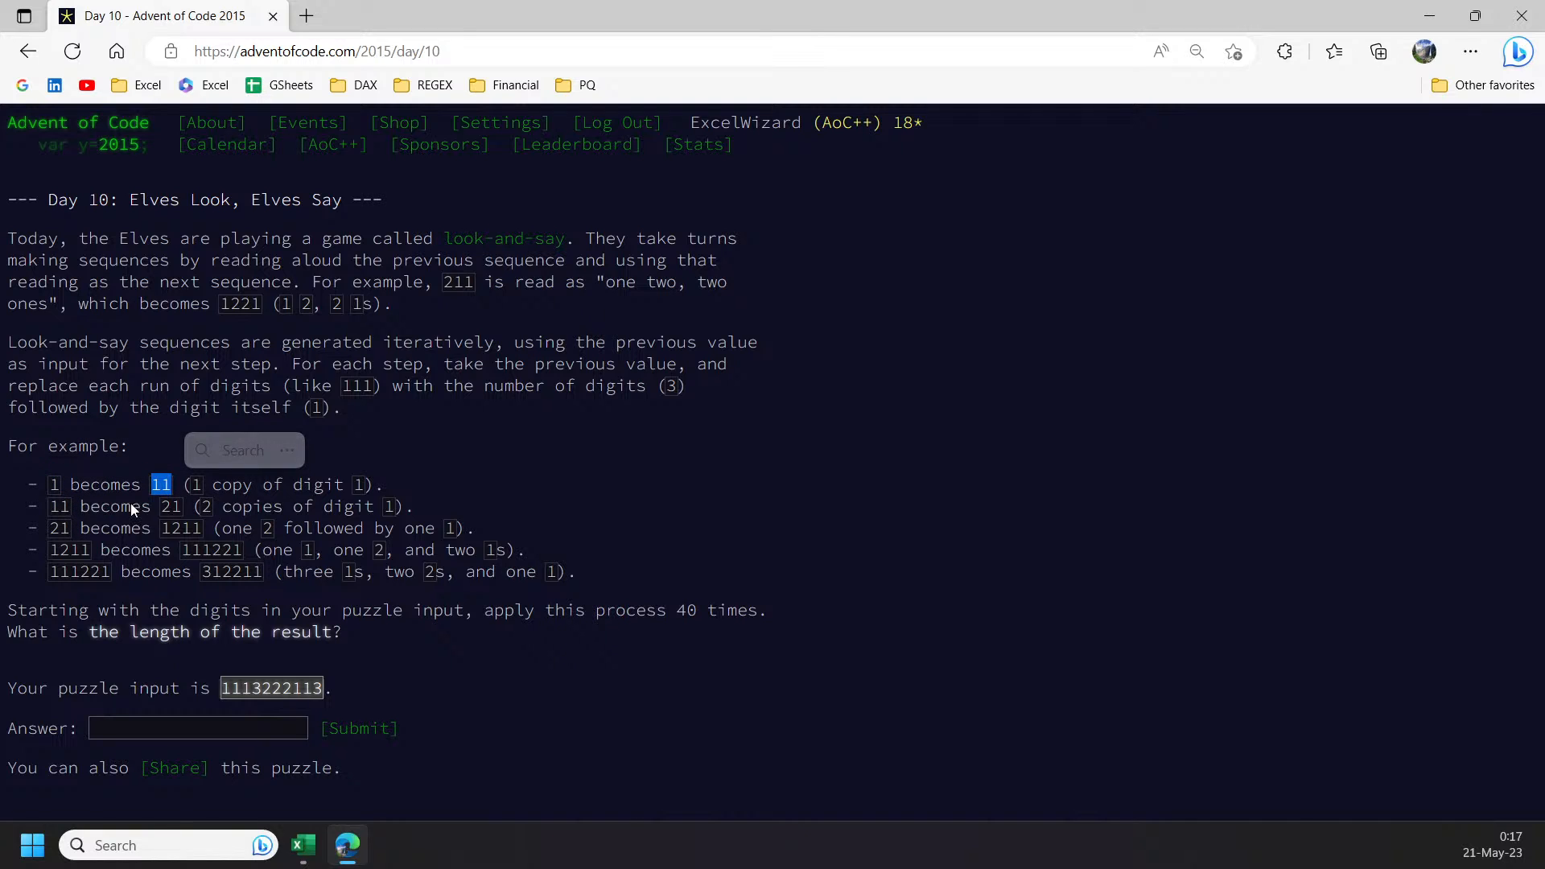
double_click(55, 508)
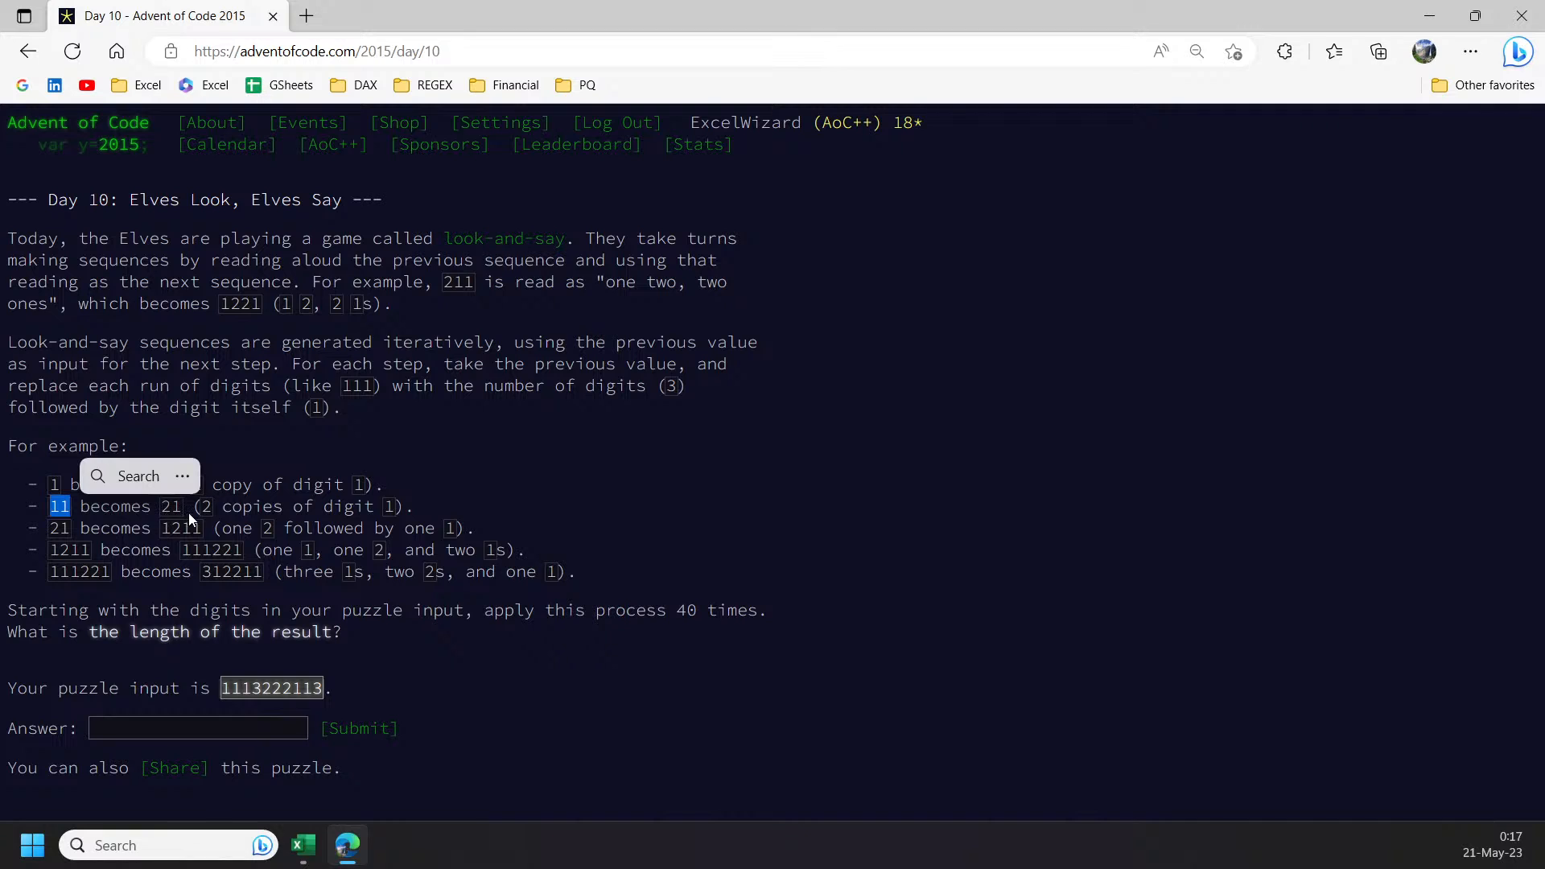
double_click(51, 532)
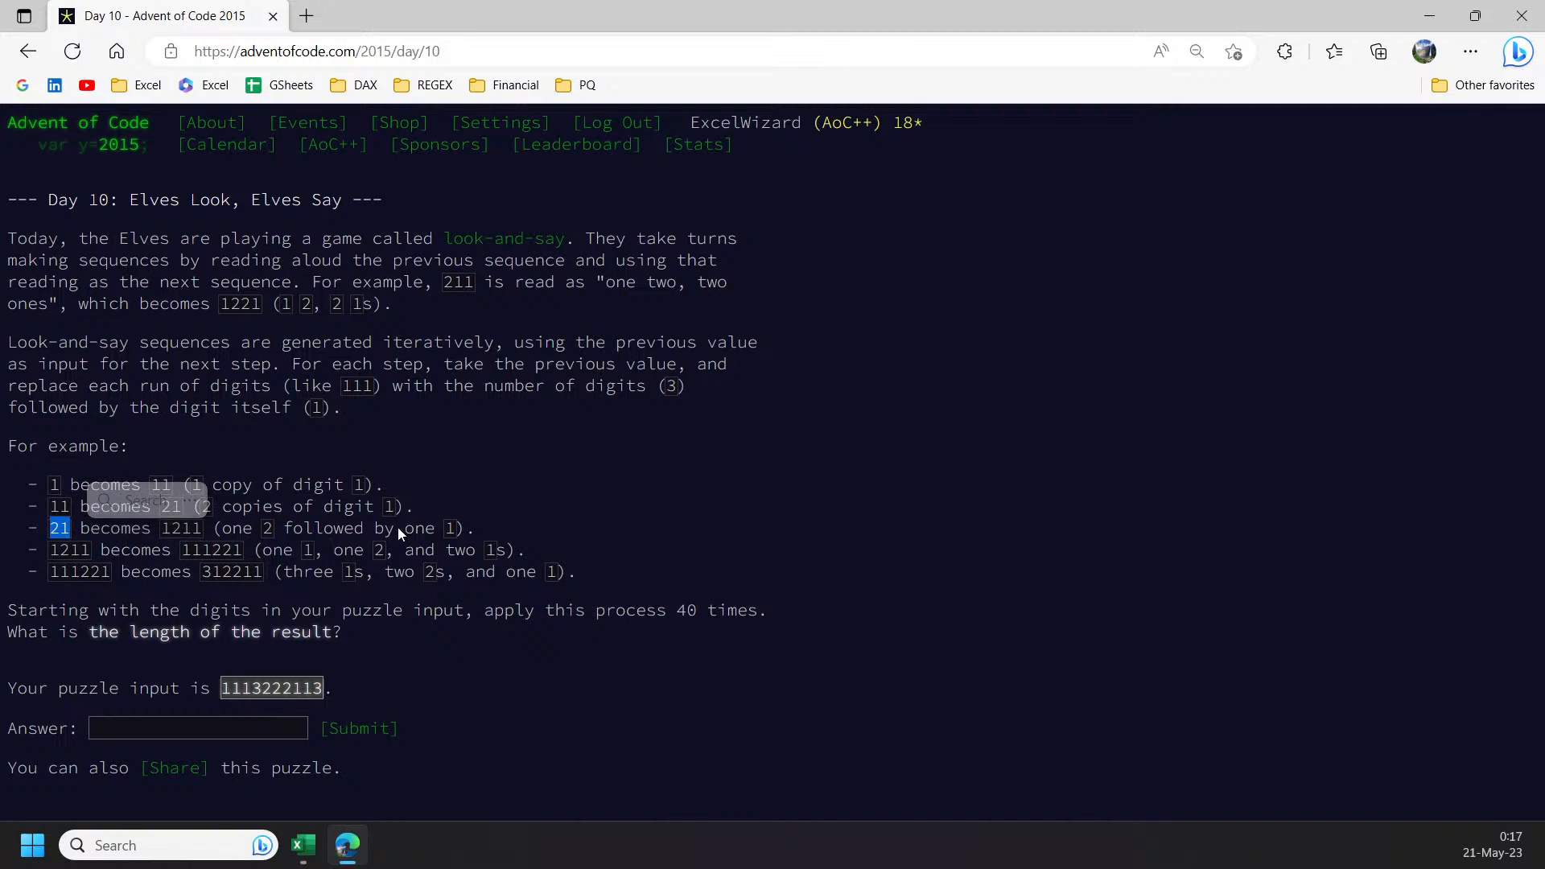
left_click(613, 501)
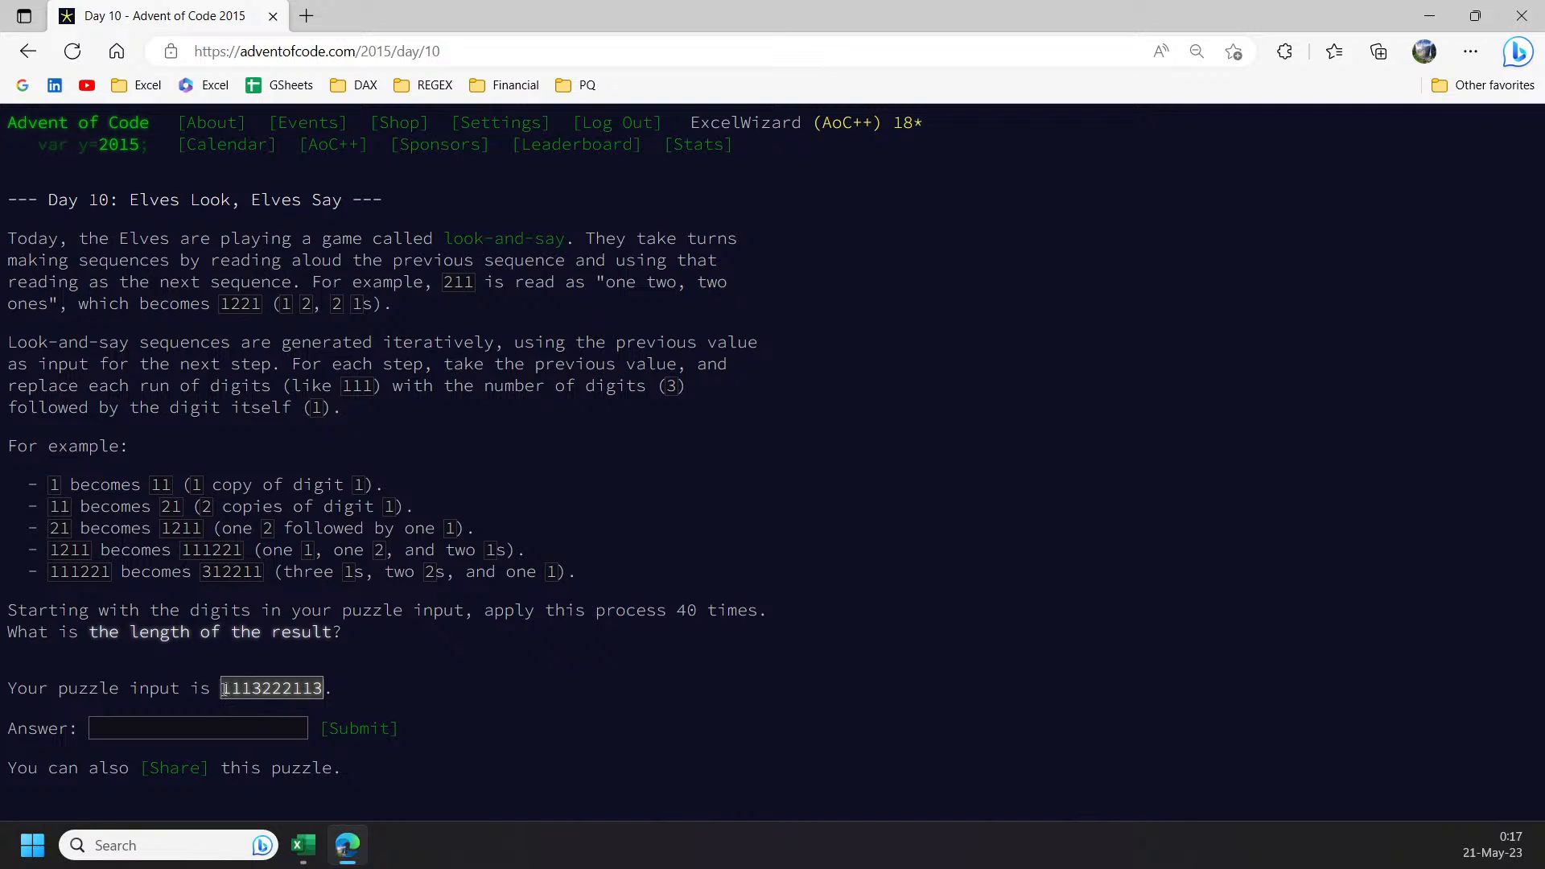
left_click_drag(224, 690, 313, 688)
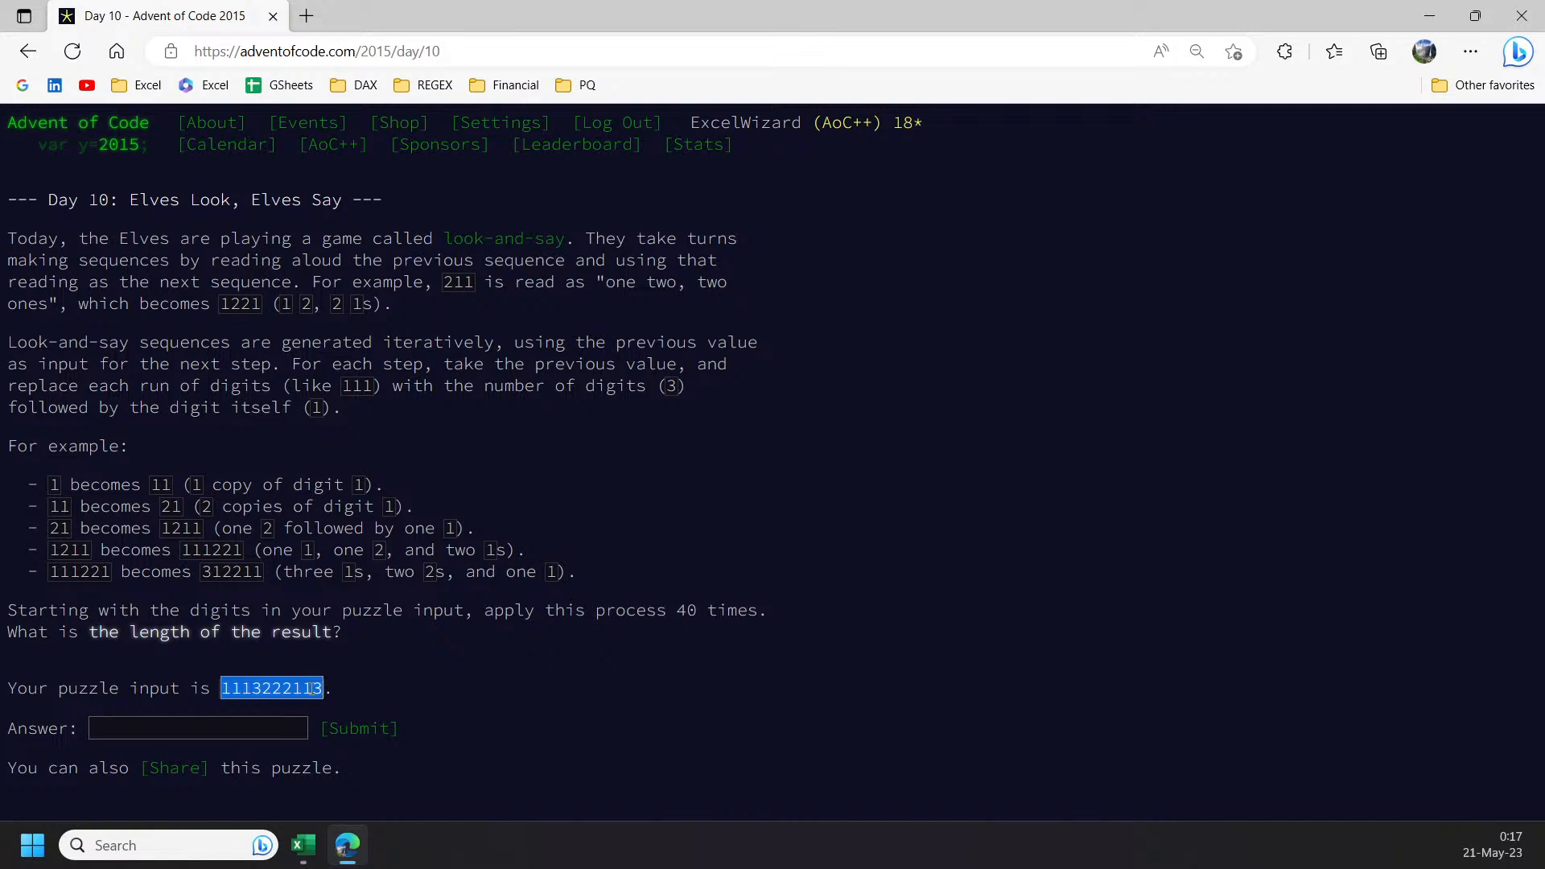
right_click(312, 688)
left_click(402, 331)
left_click(303, 844)
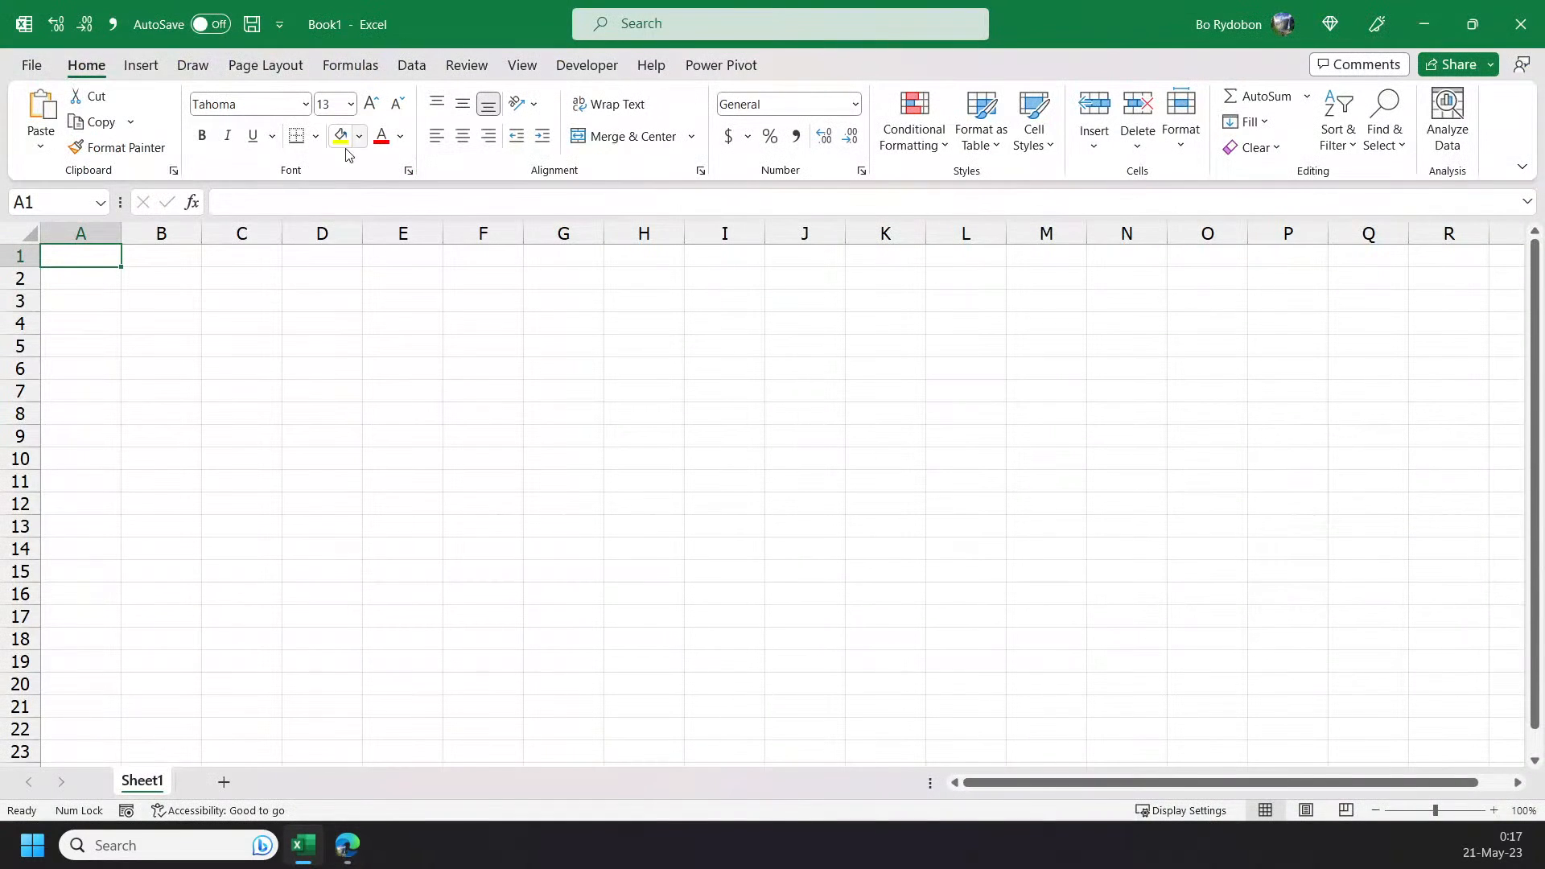
left_click(90, 280)
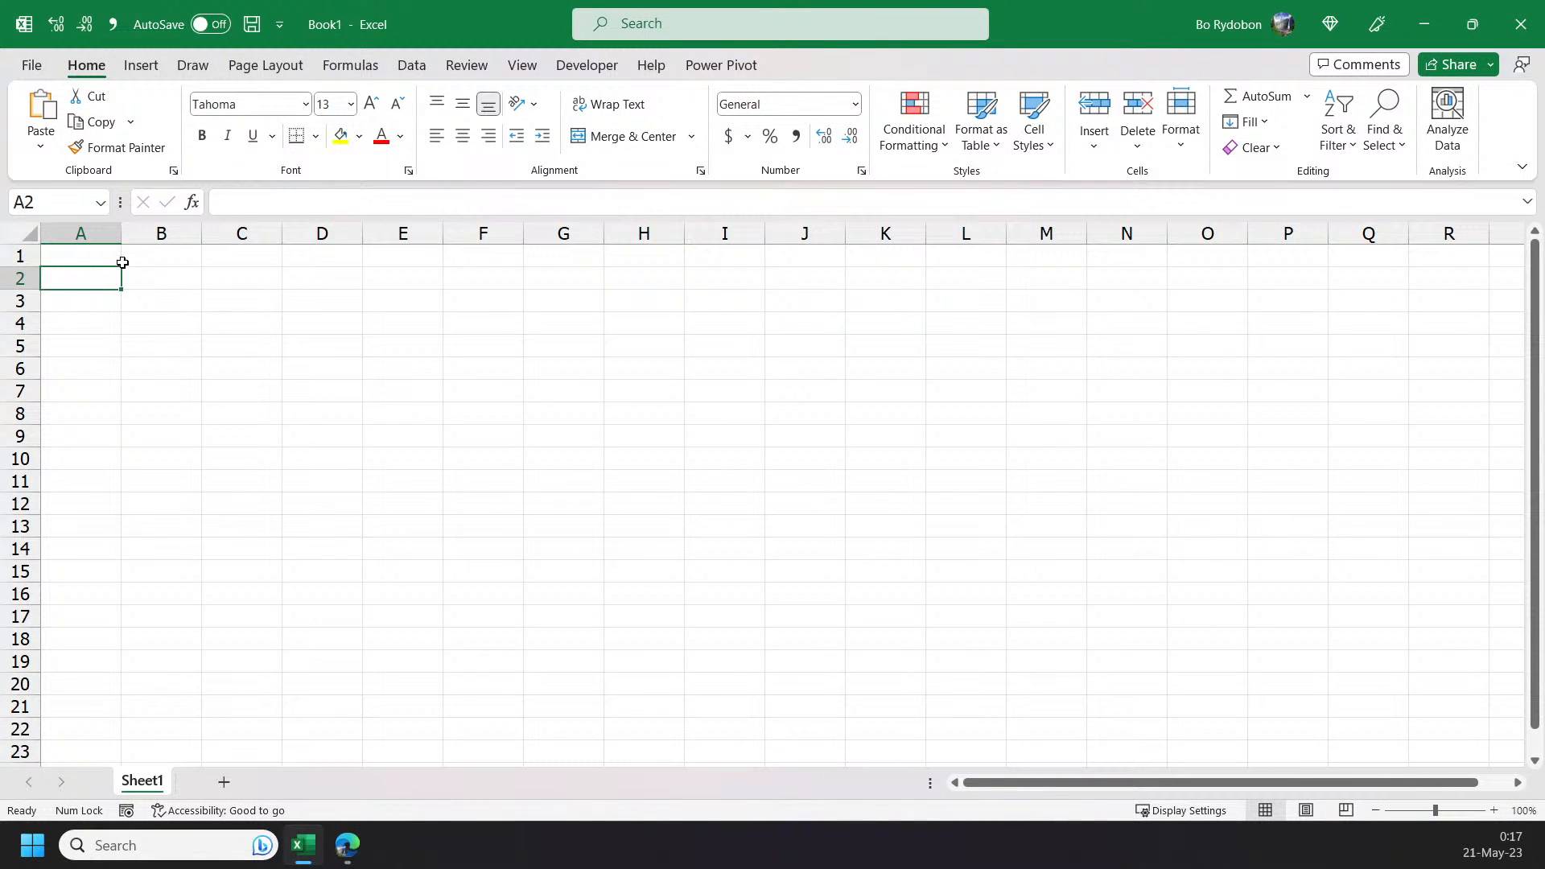
left_click(89, 259)
left_click(276, 204)
key("ctrl+v")
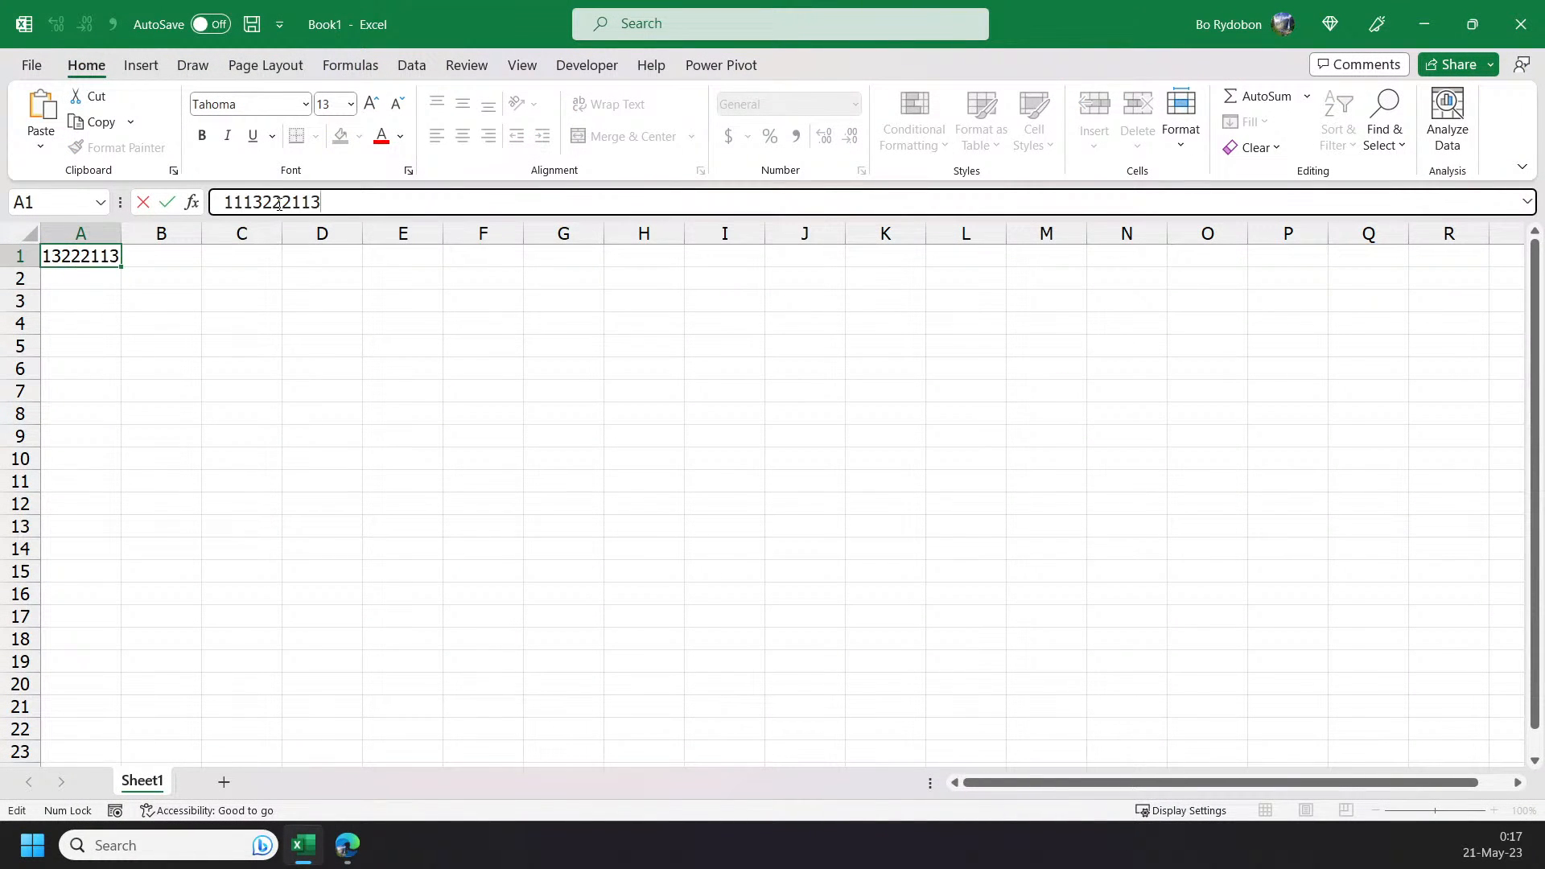
key("Return")
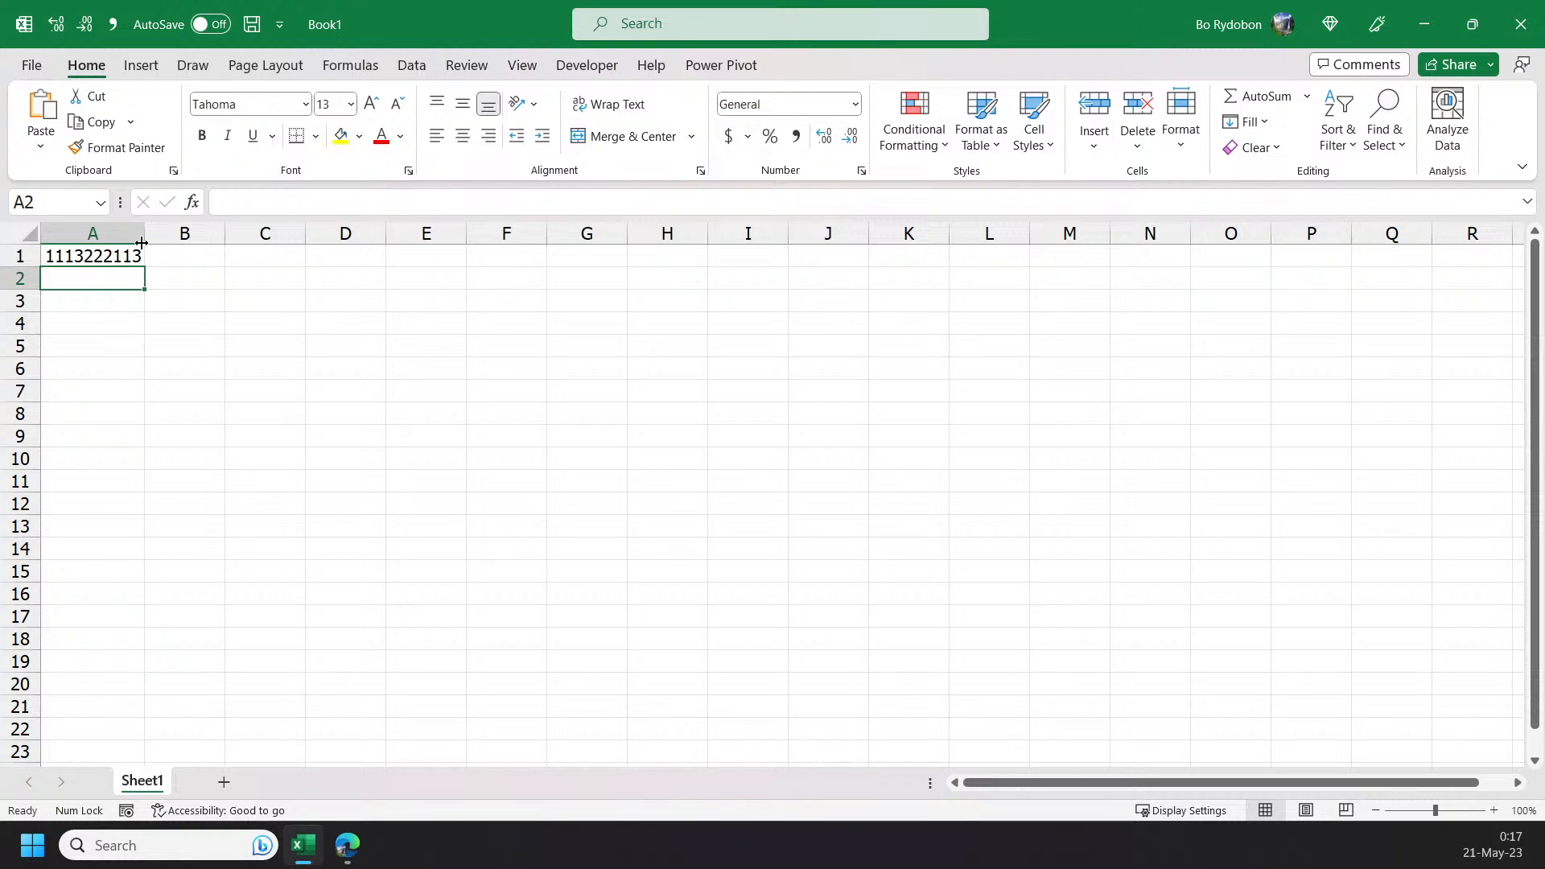
left_click_drag(145, 234, 162, 234)
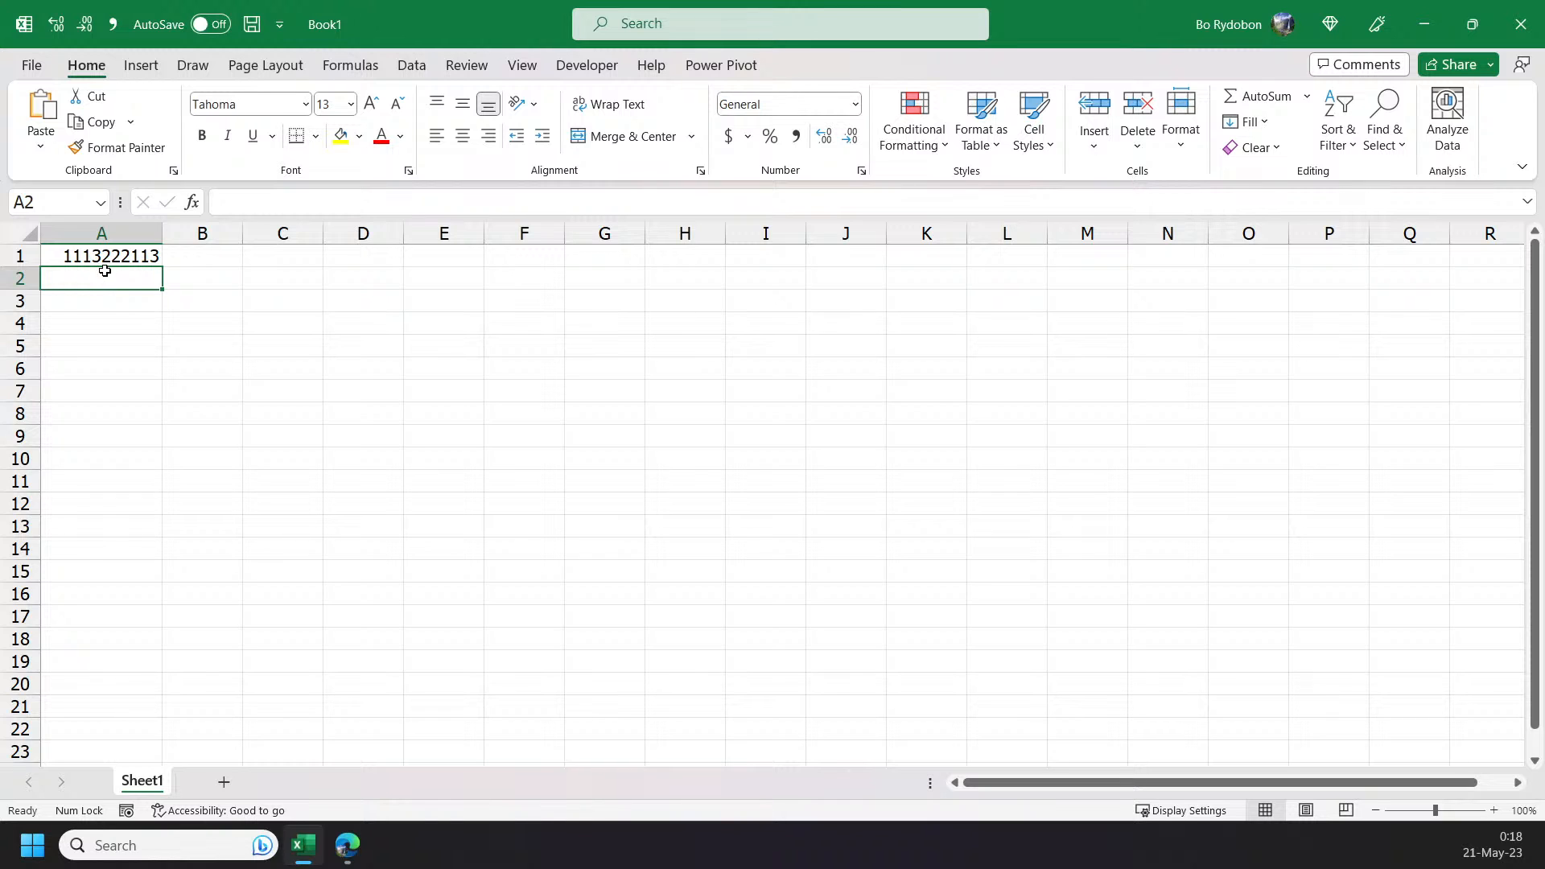
- Generate the numbers 1 to 4 down from cell D1 with =SEQUENCE(4)
left_click(148, 263)
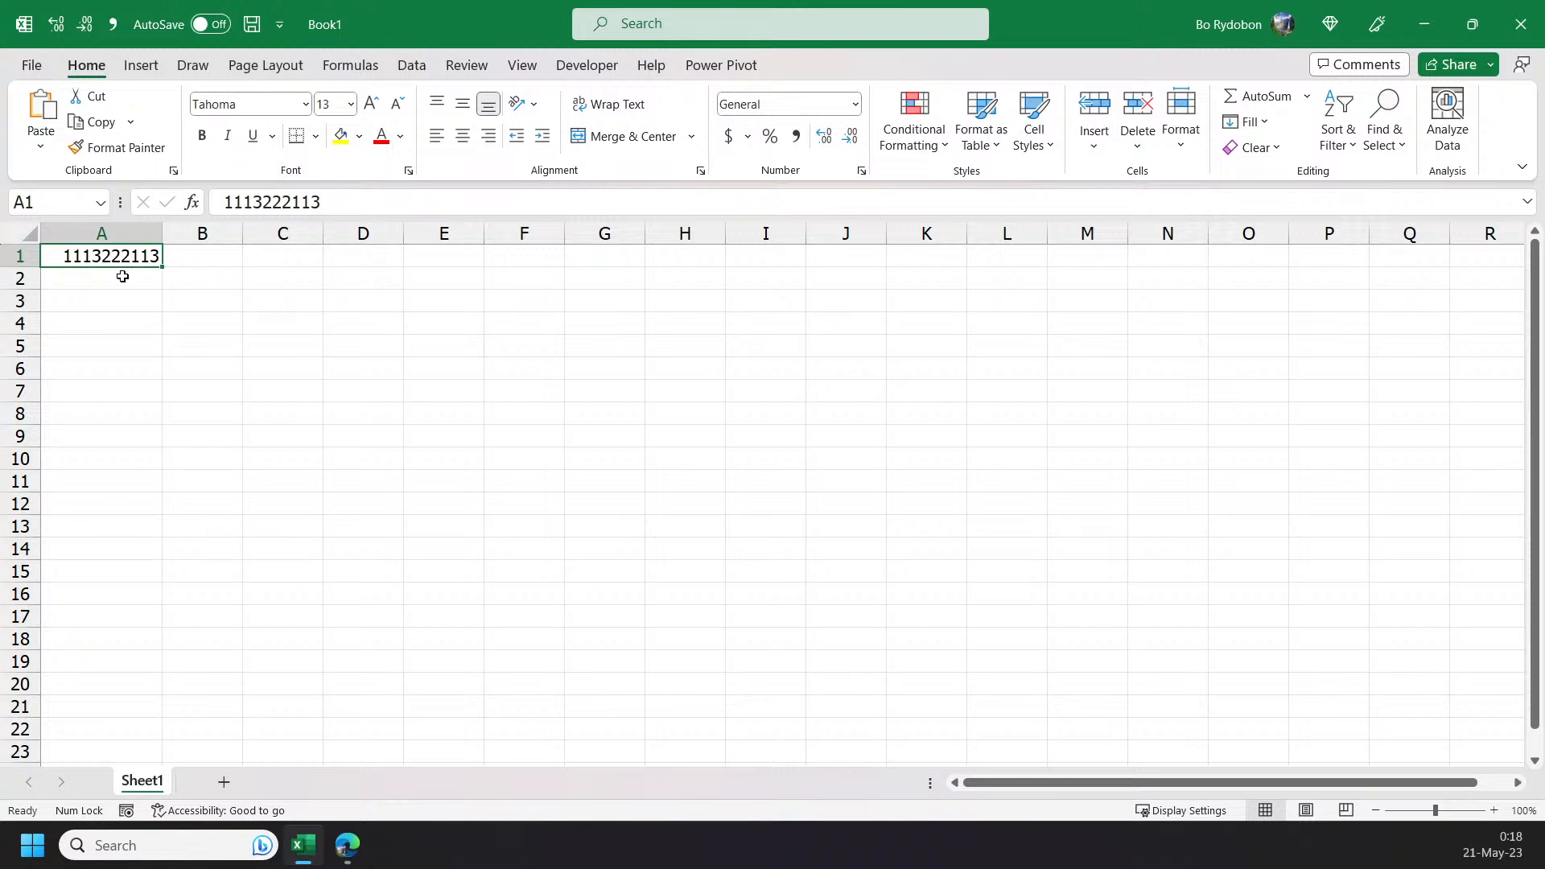
left_click(376, 253)
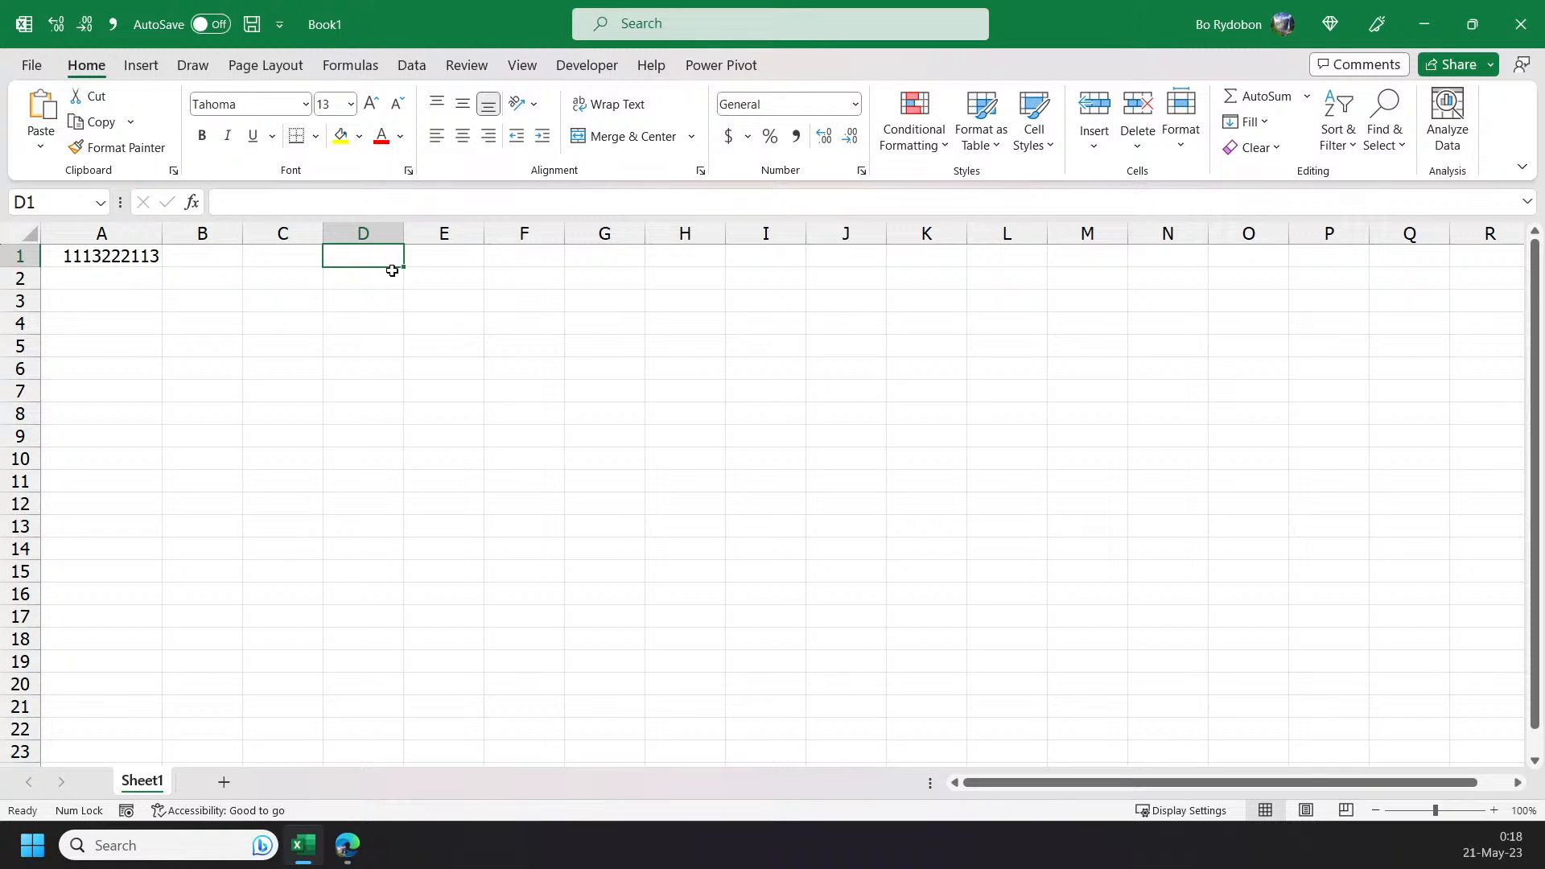
type("=seq")
key("Tab")
type("4")
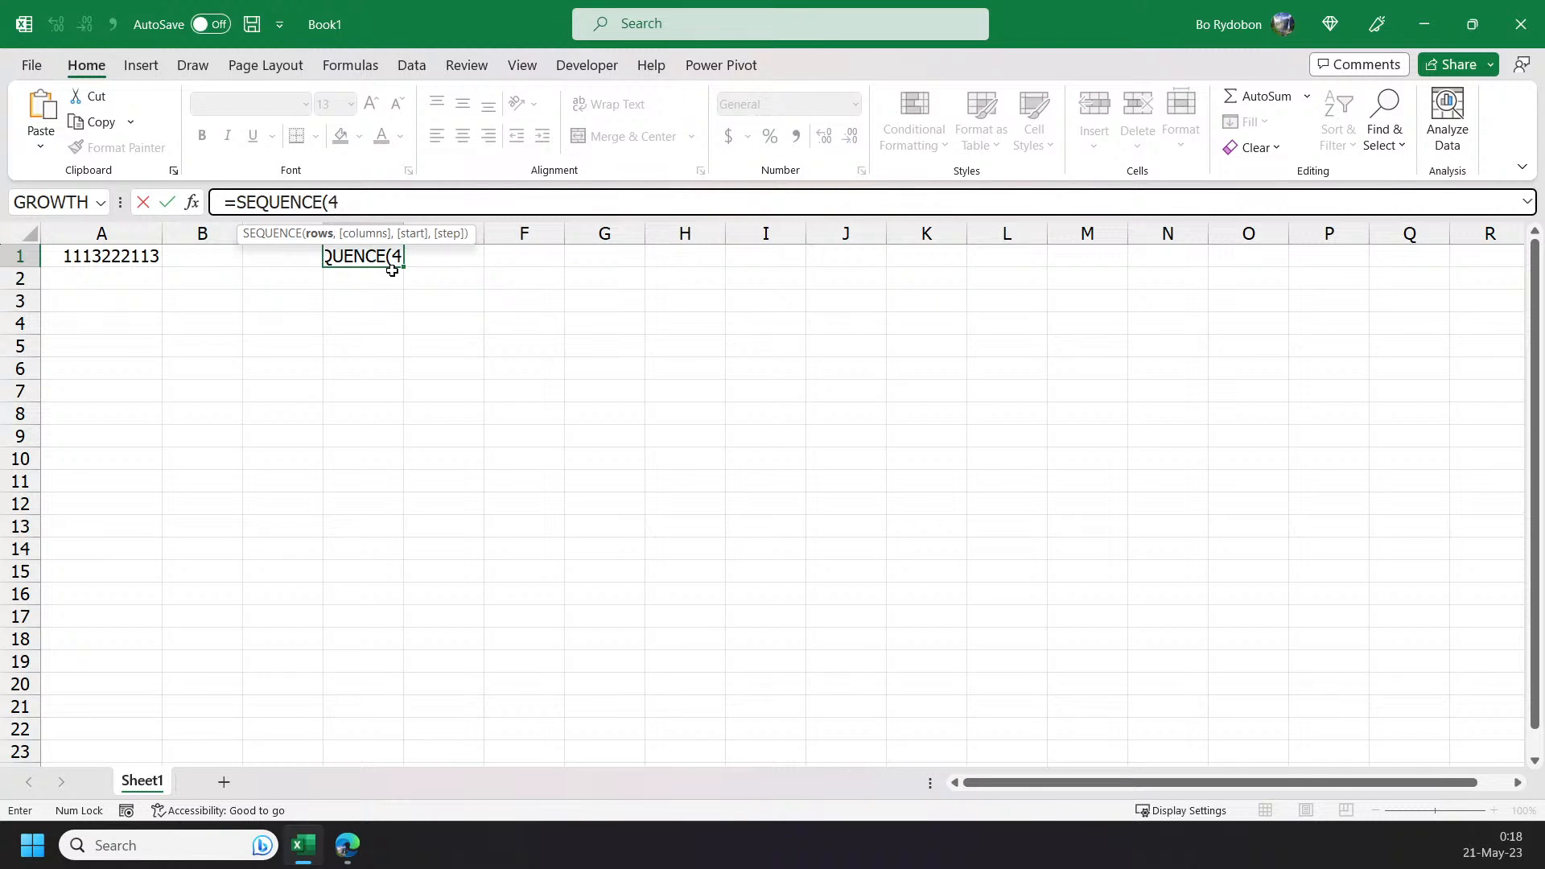
type(")")
key("Return")
- Begin a LET formula in cell G1 that assigns the spilled range D1# to the name z
key("Up")
key("Right")
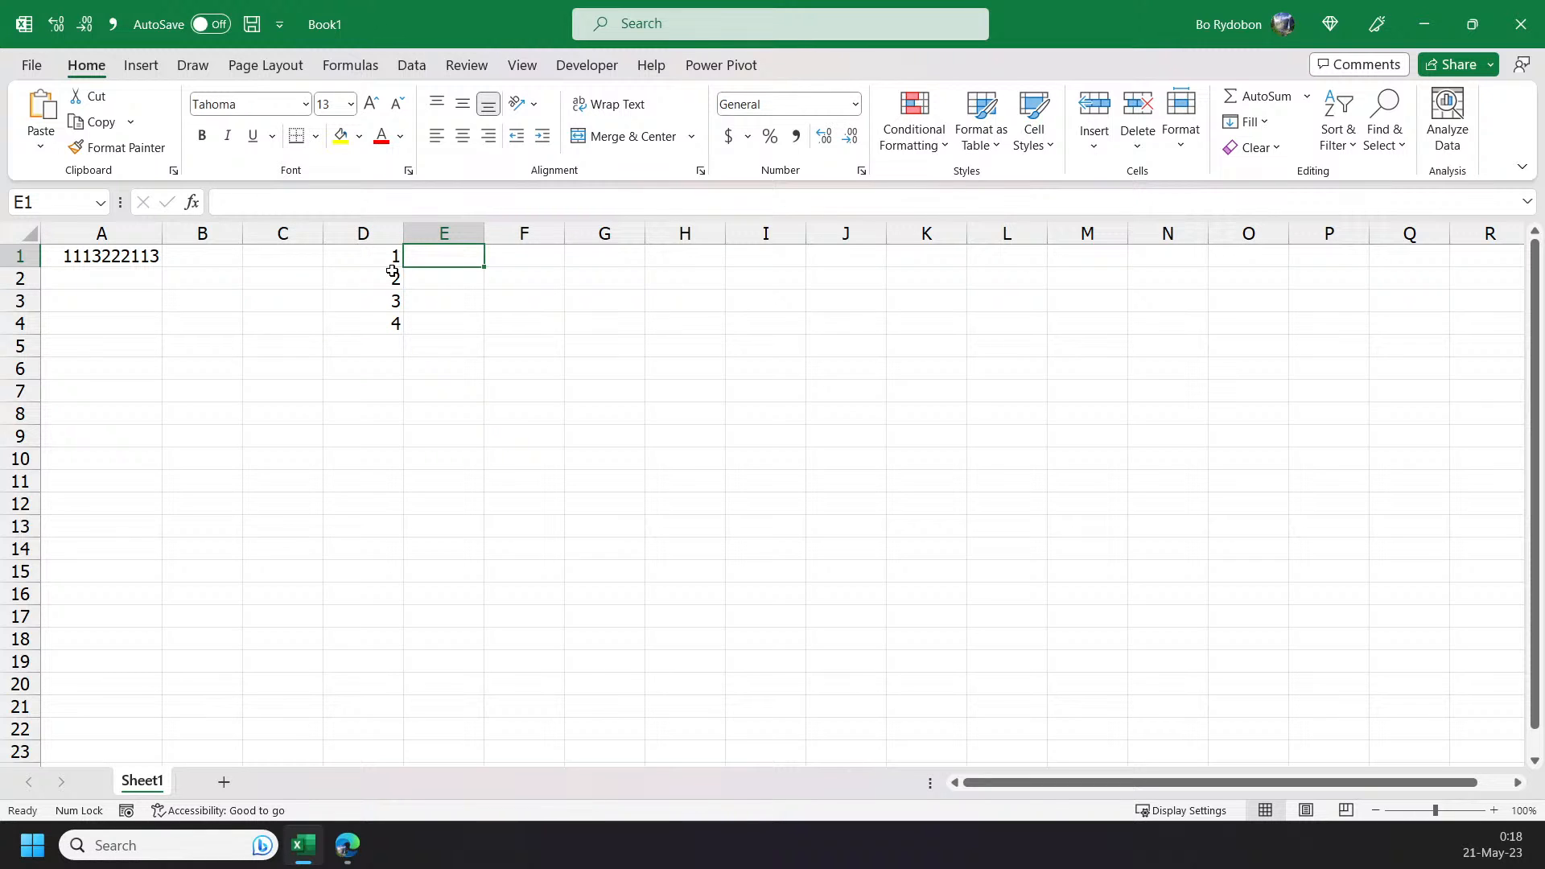
key("Right")
key("Right")
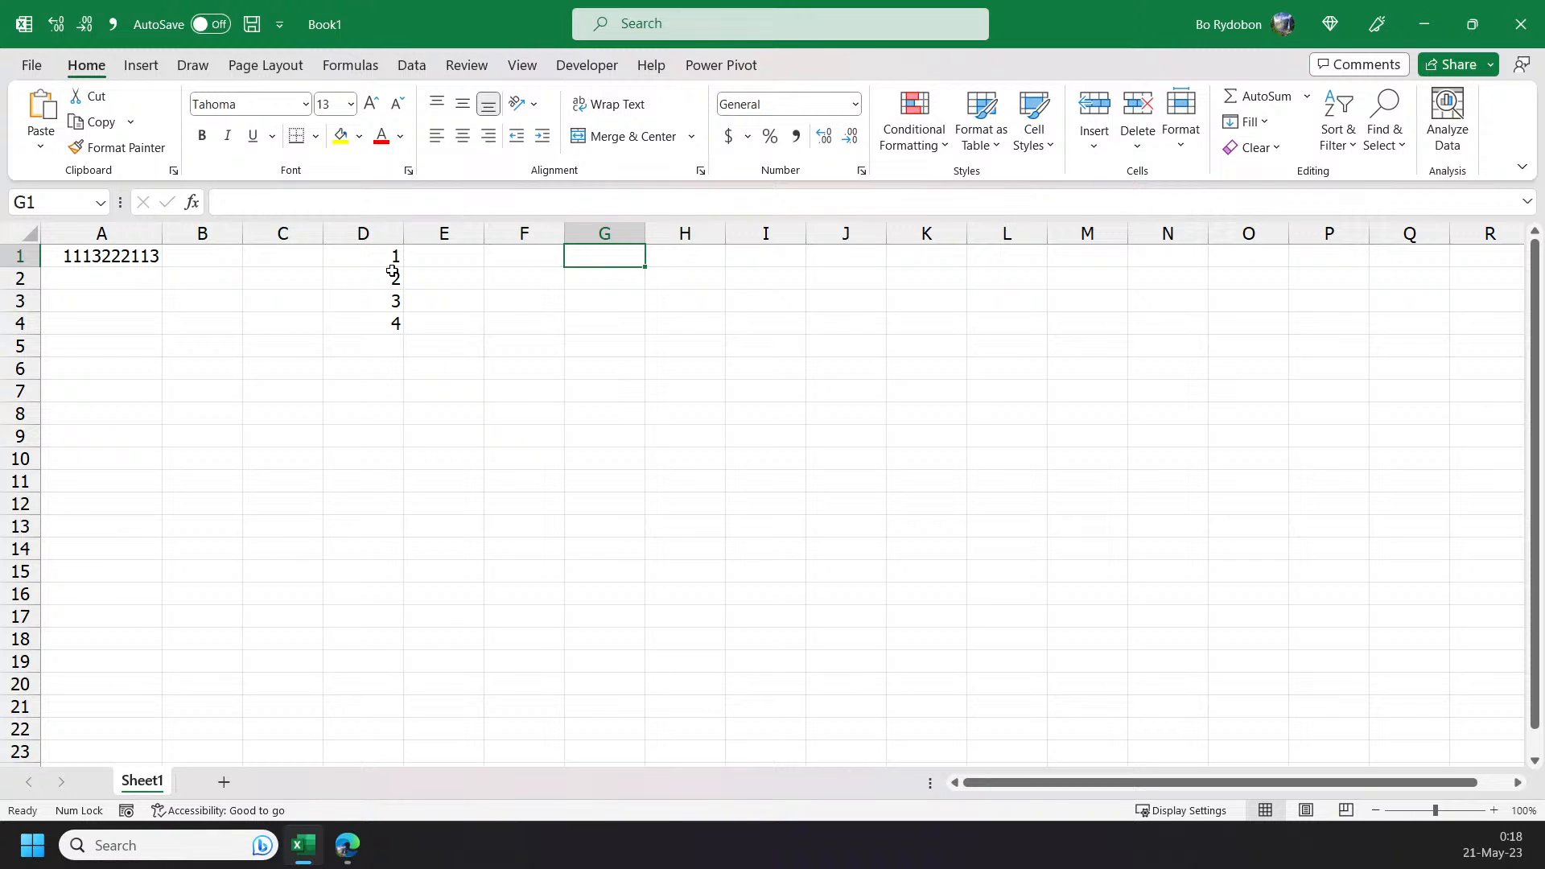
type("=")
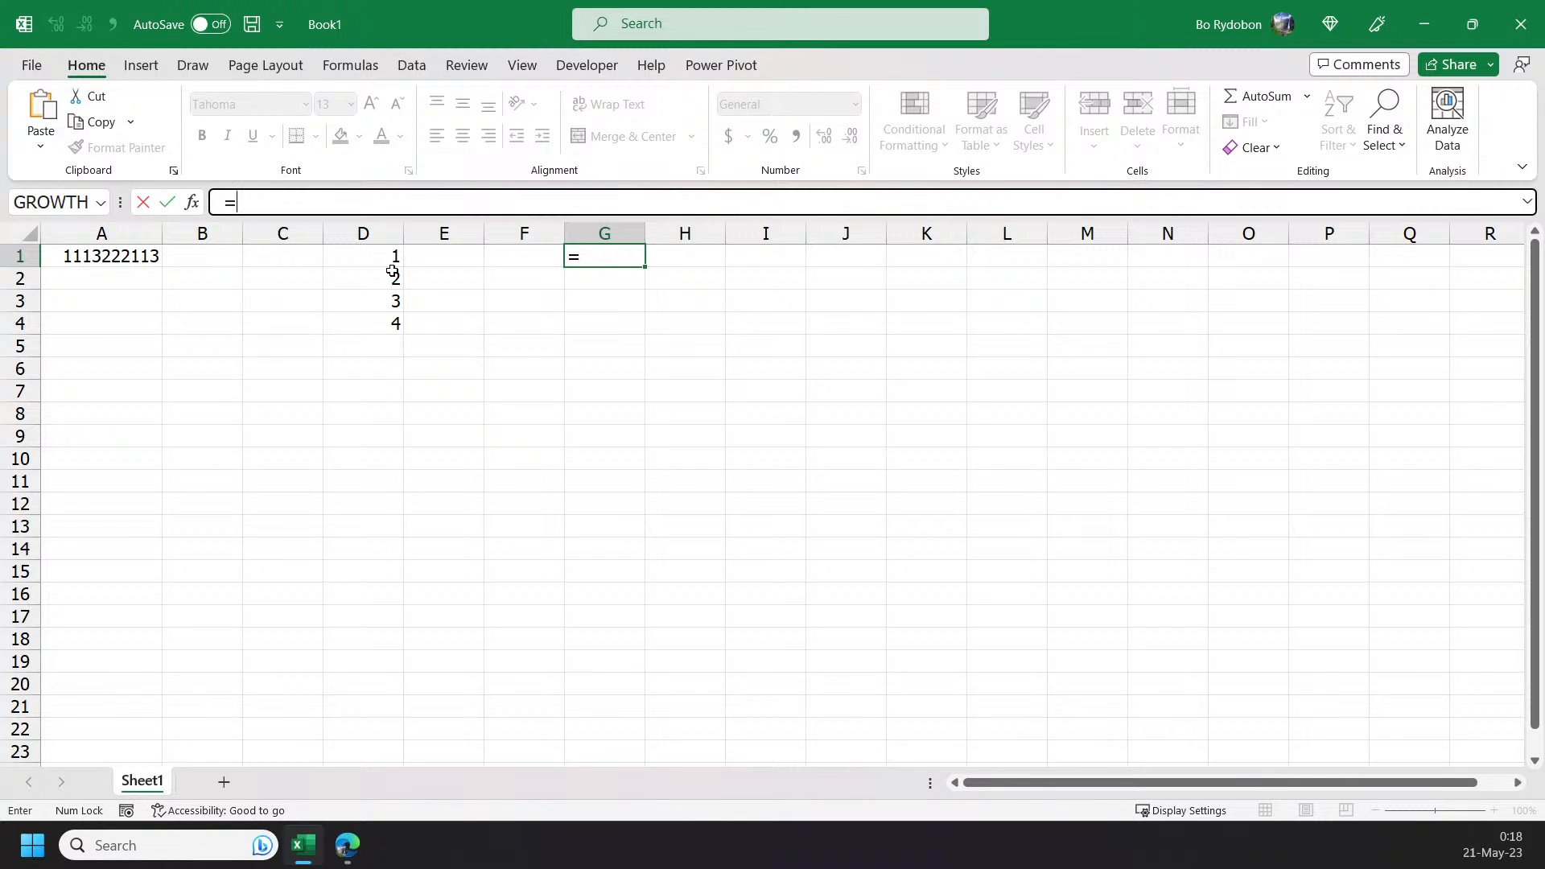
type("let")
key("Tab")
key("Left")
key("Left")
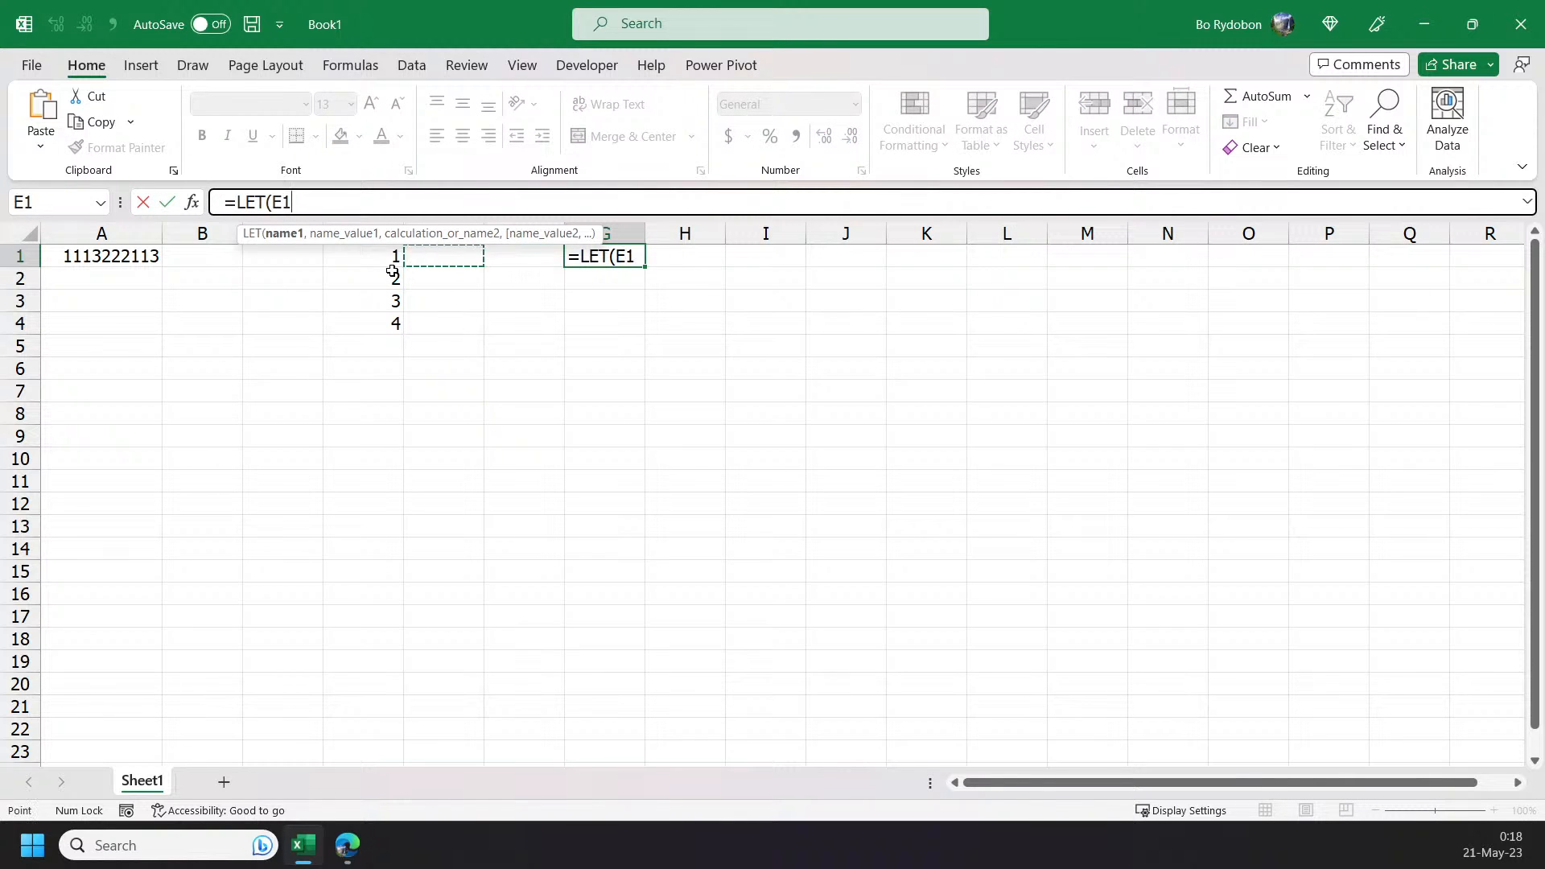
key("Left")
key("BackSpace")
type("z,")
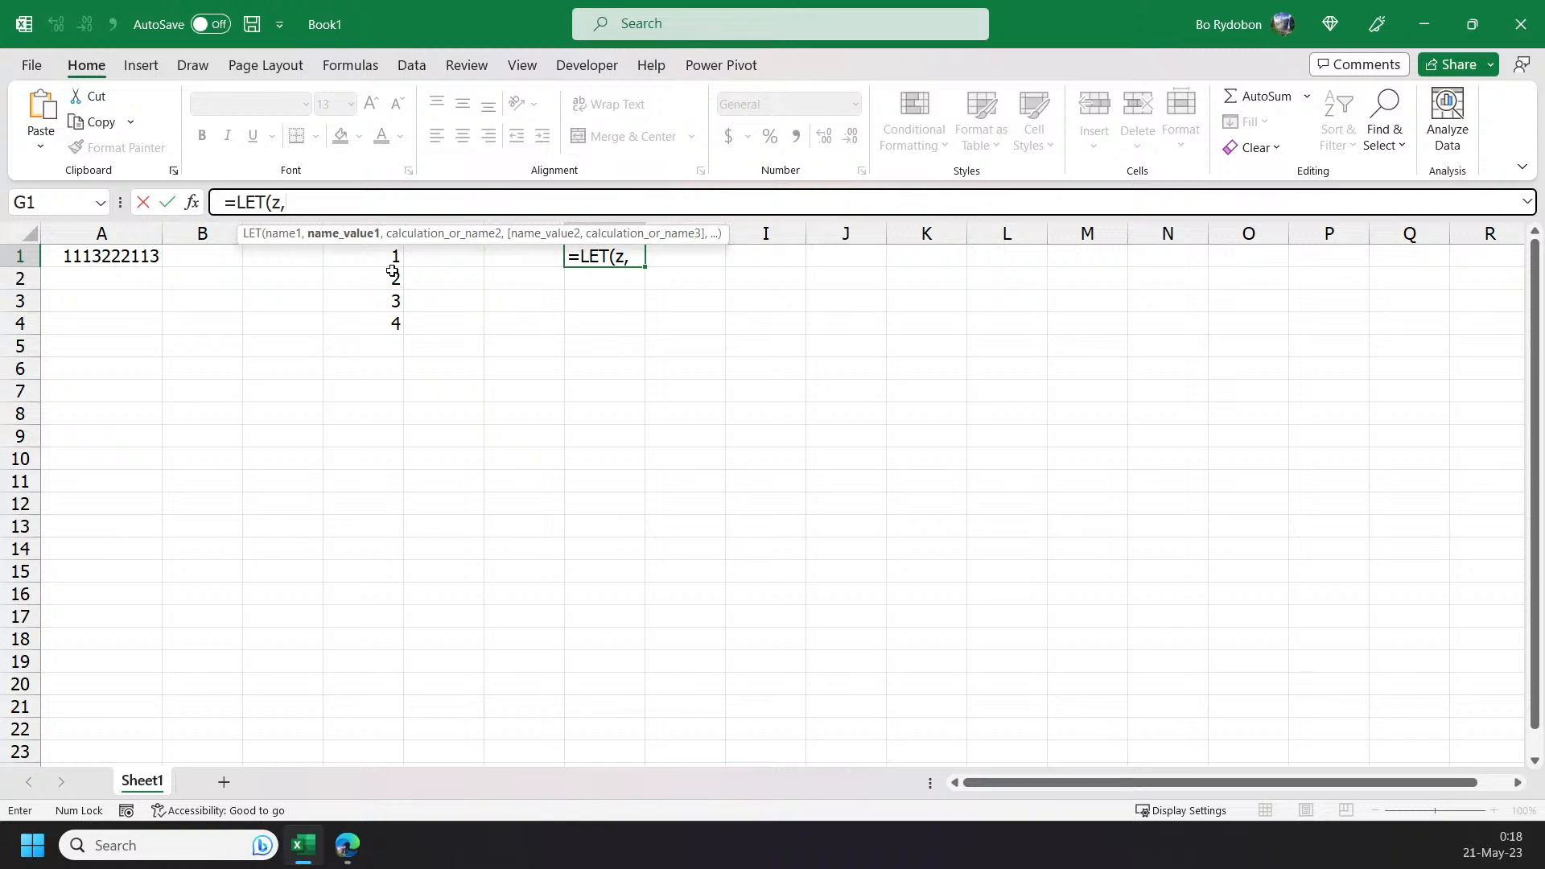
key("Left")
key("Left")
key("Left")
key("ctrl+shift+Down")
type(",")
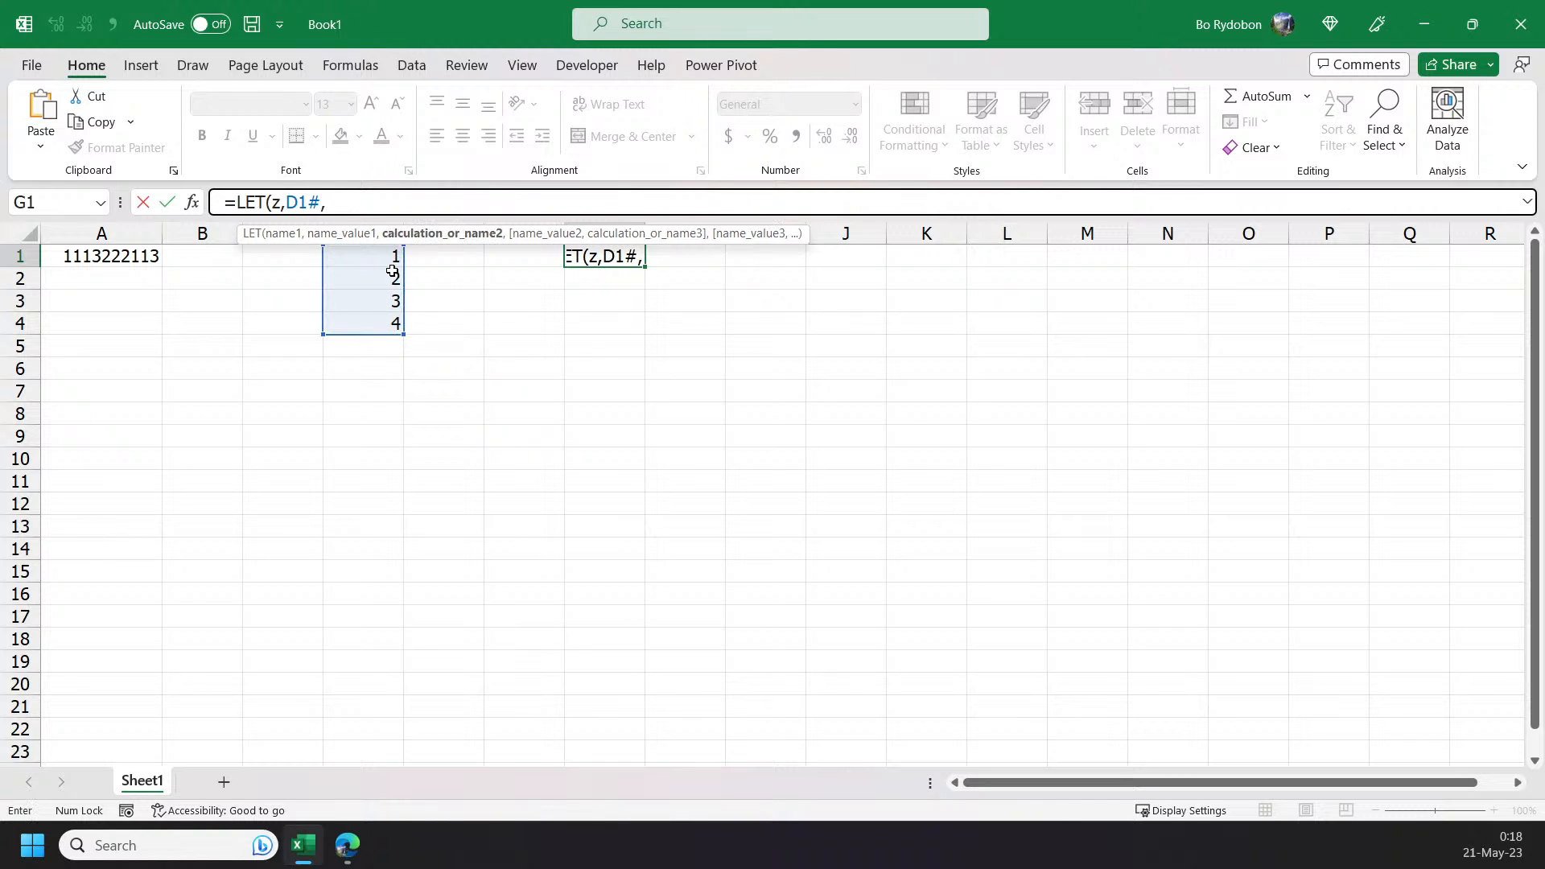
- Complete the G1 formula with REPT(z,TOROW(z)) to build a grid of each digit repeated one to four times
type("re")
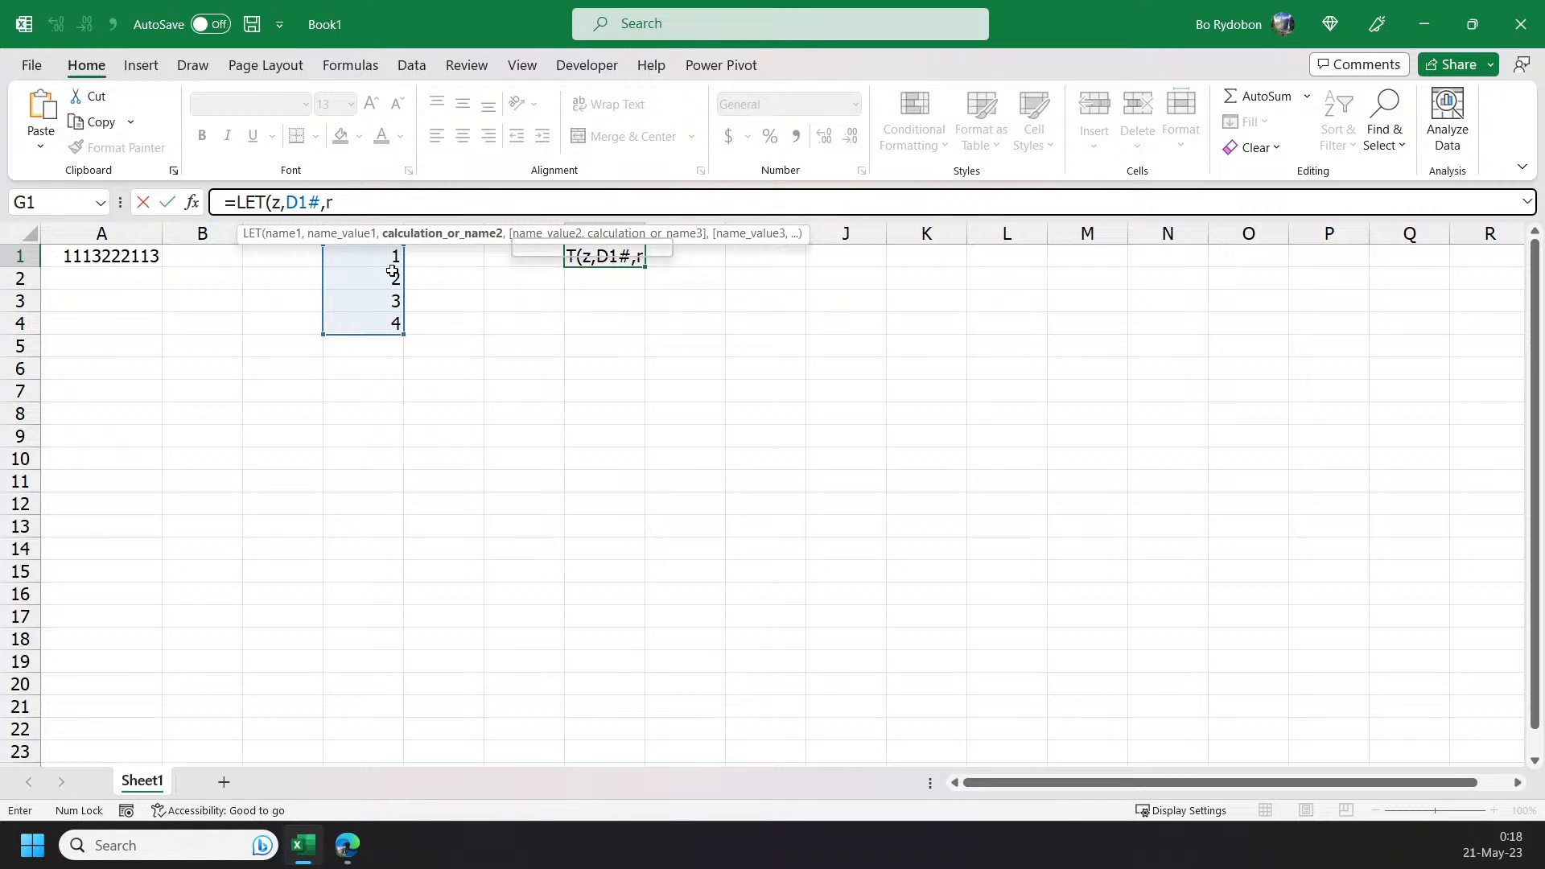
key("Down")
key("Down")
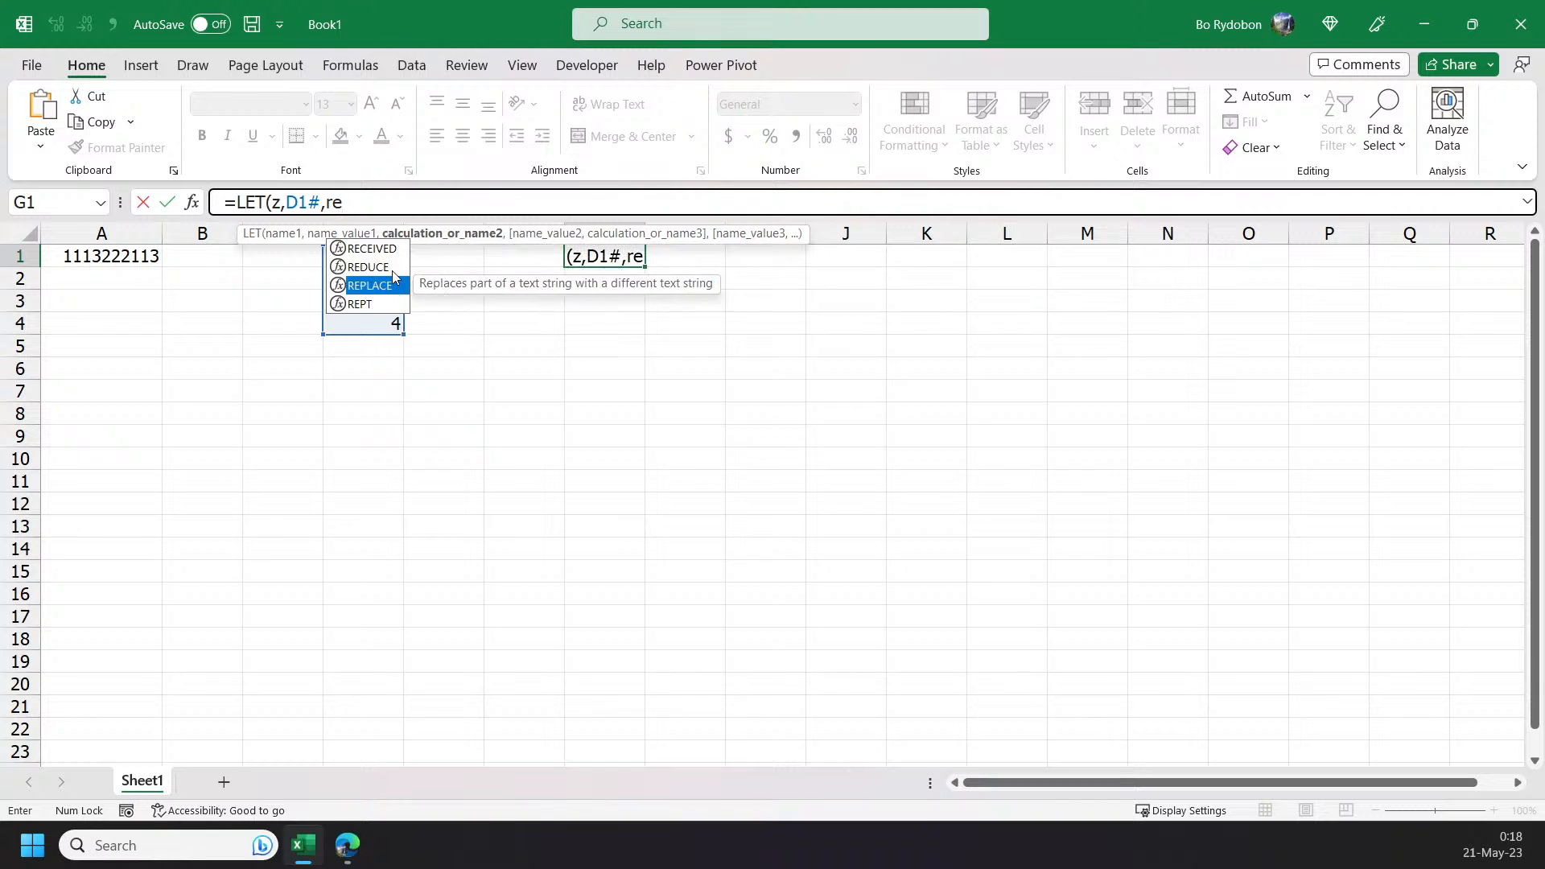
key("Down")
key("Tab")
type("z")
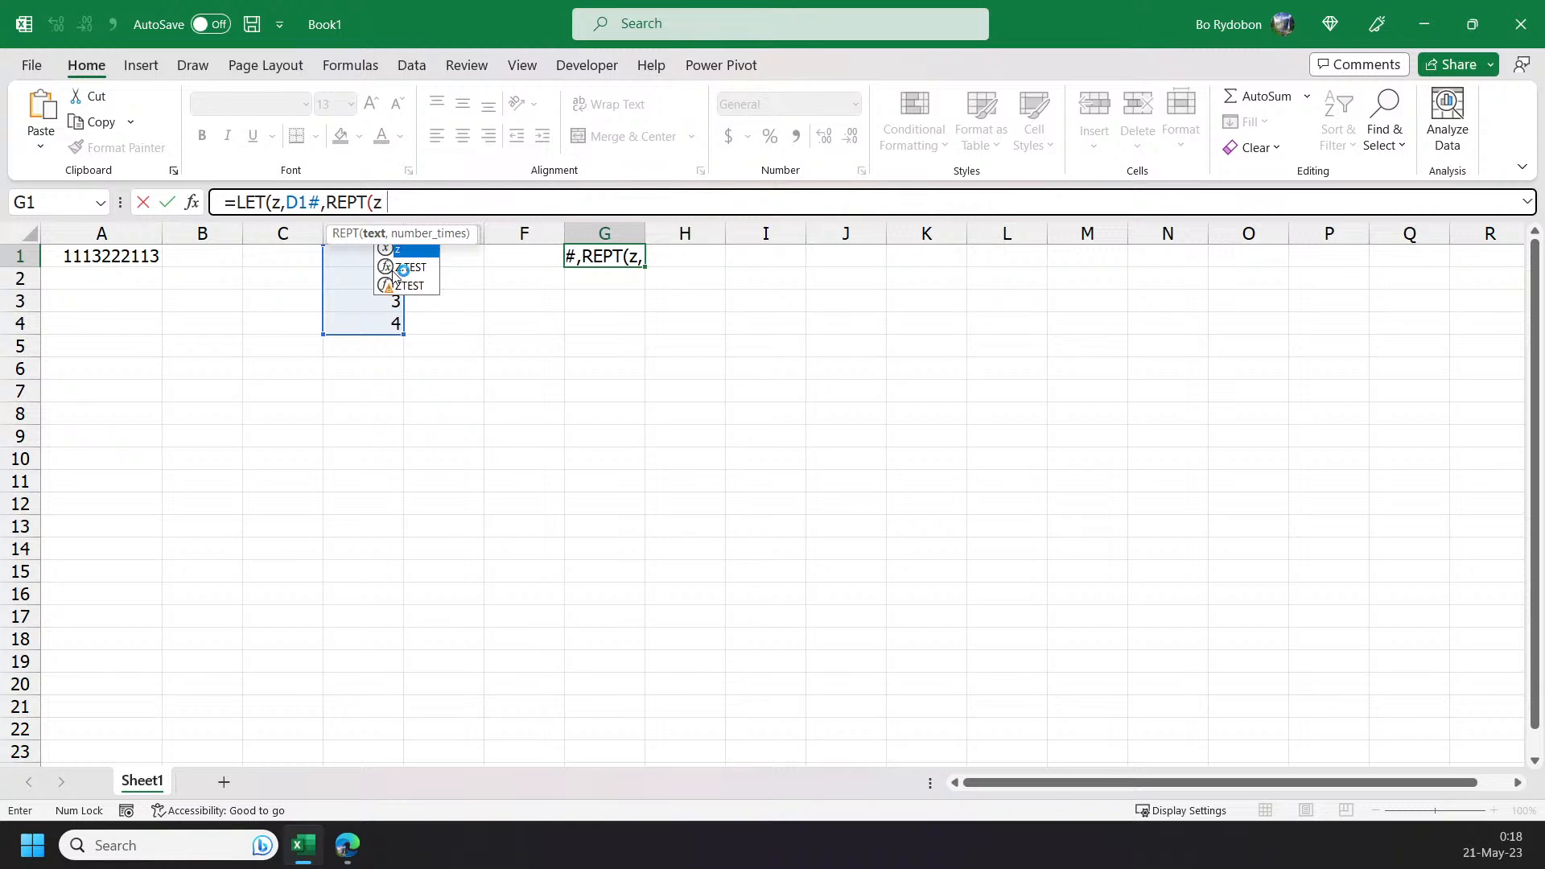
type(",torow")
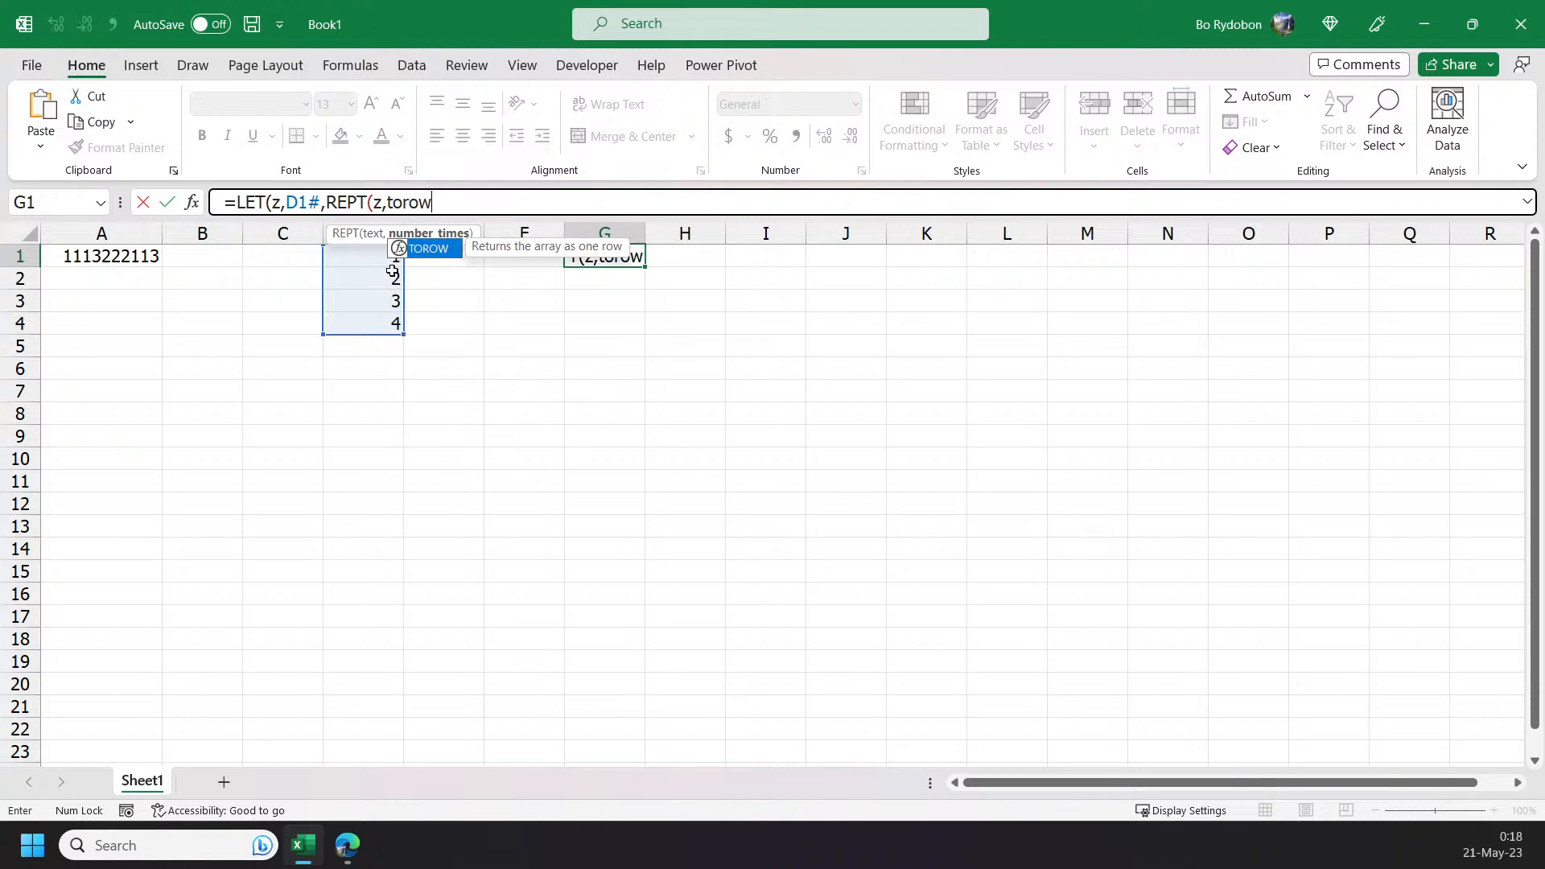
key("Tab")
type("z")
type(")))")
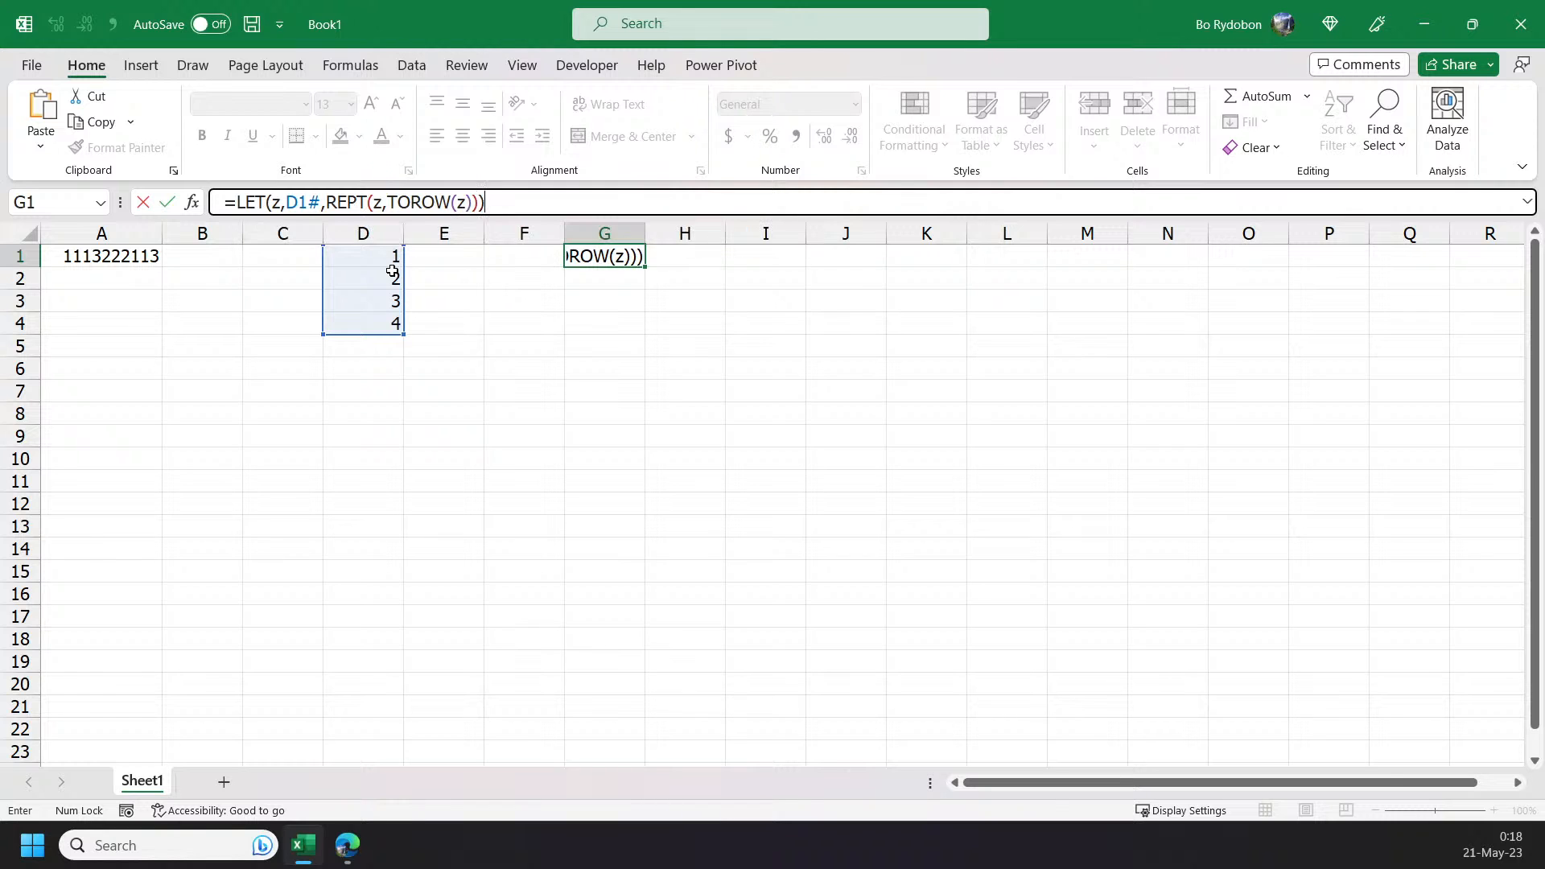
key("Return")
key("Up")
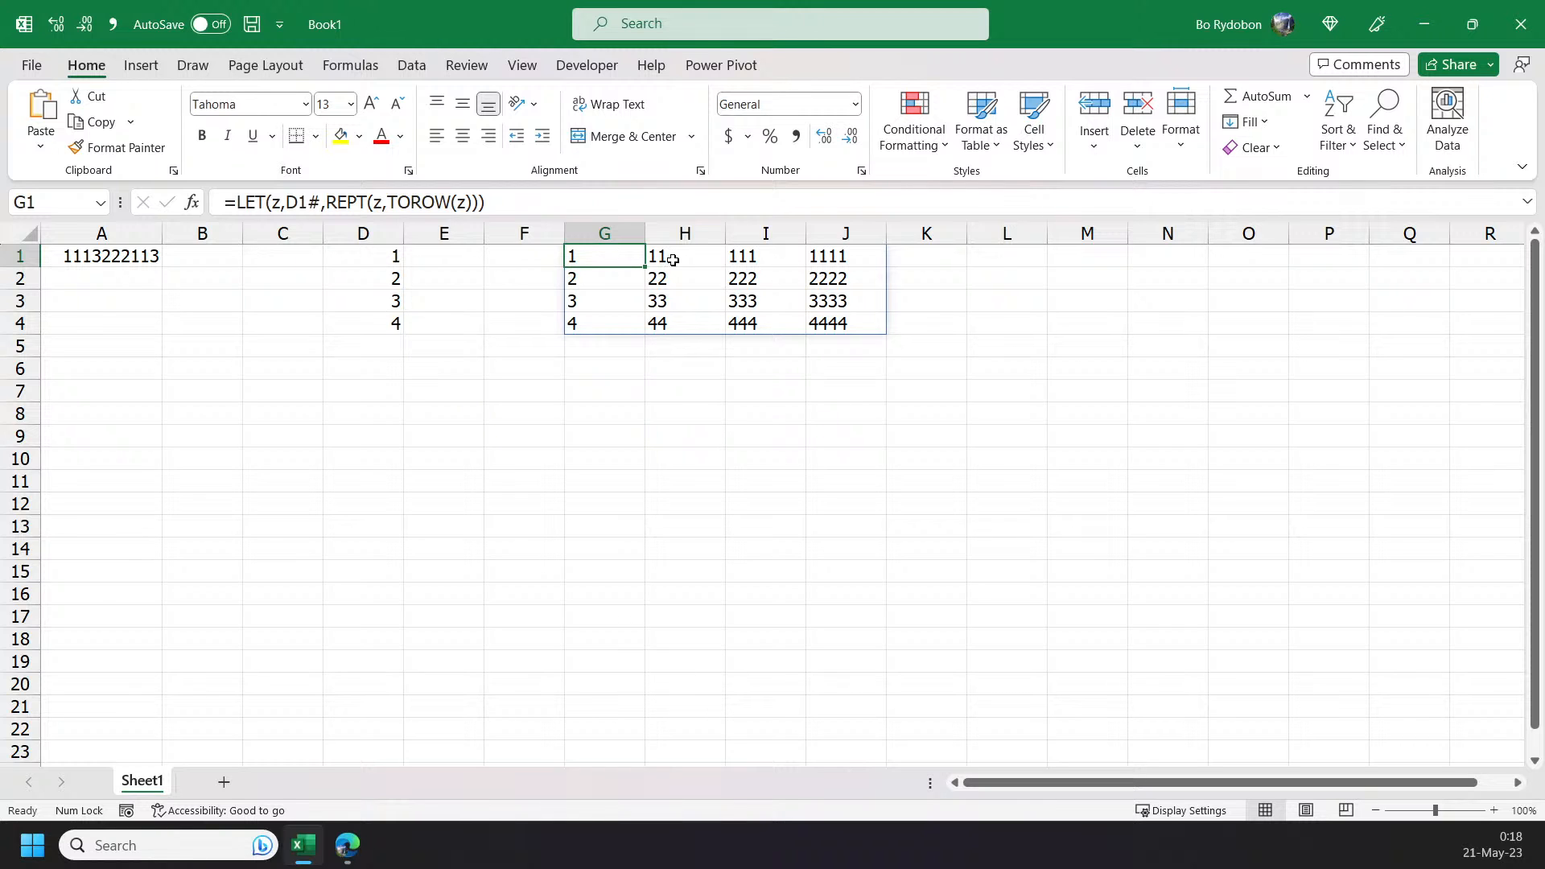
- Wrap the REPT expression in G1 with TOCOL to stack all the repeated-digit strings in a single column
left_click(241, 201)
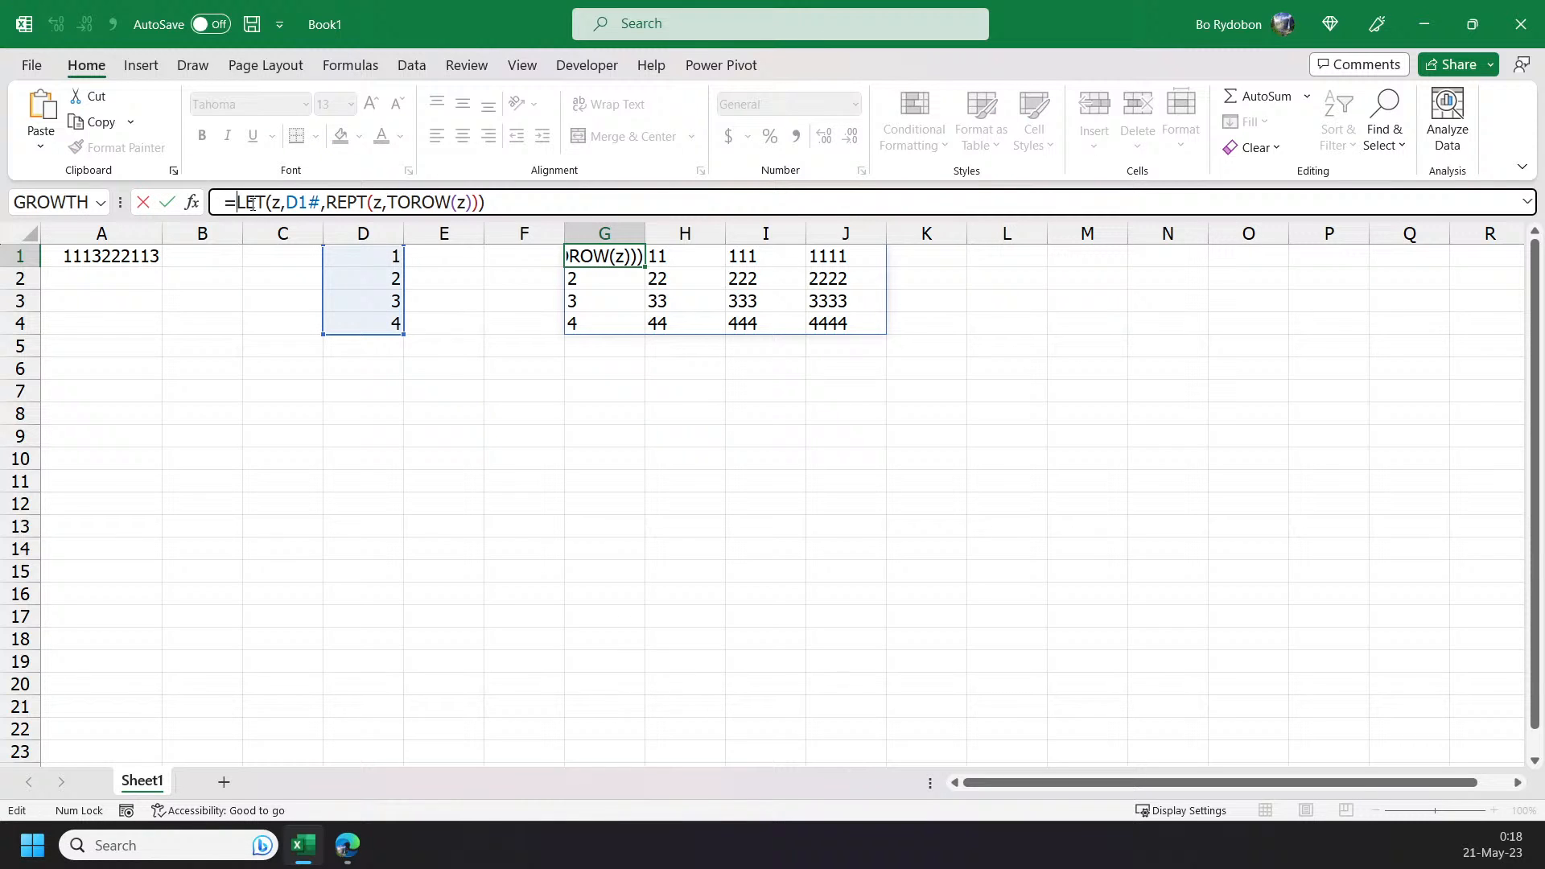
left_click(330, 202)
type("toco")
key("Tab")
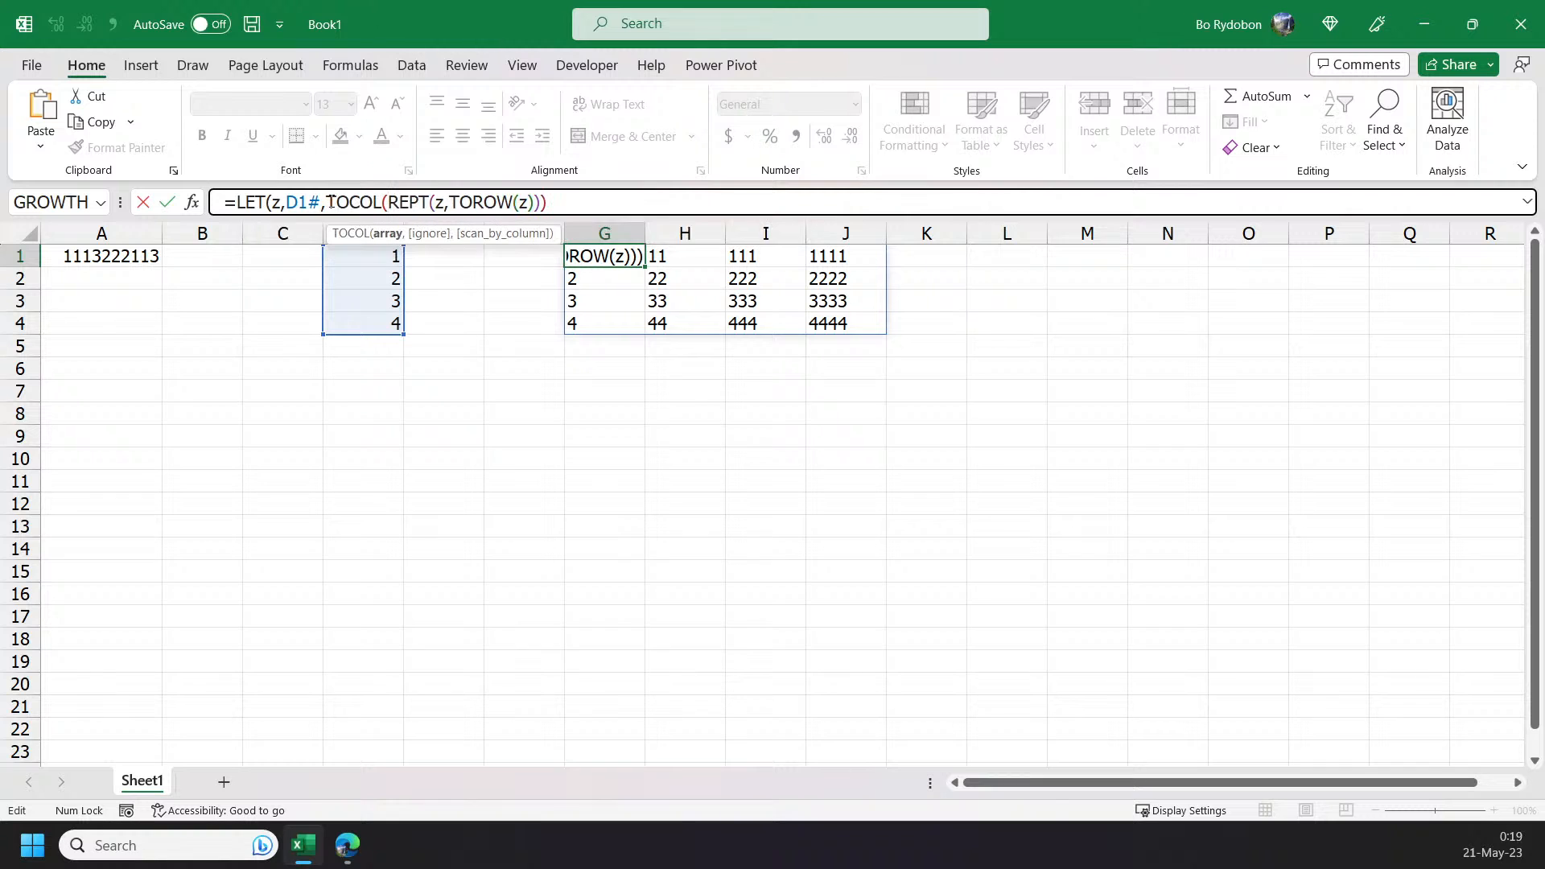
key("End")
type(")")
key("Return")
key("Up")
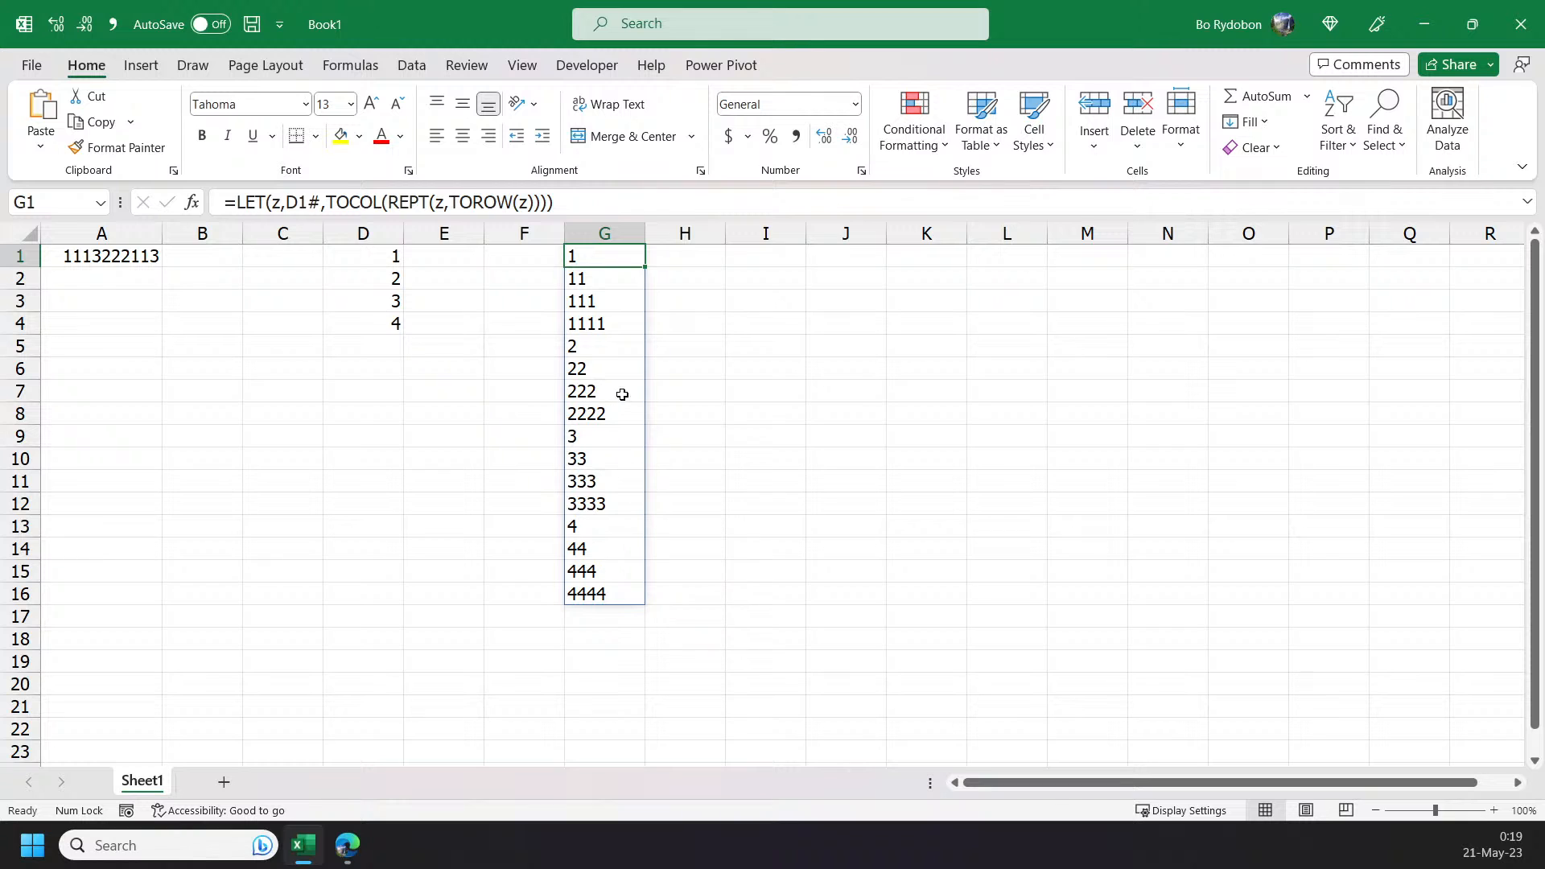
- Assign the TOCOL expression in the G1 LET formula to the name y, leaving room for a final calculation
left_click(329, 202)
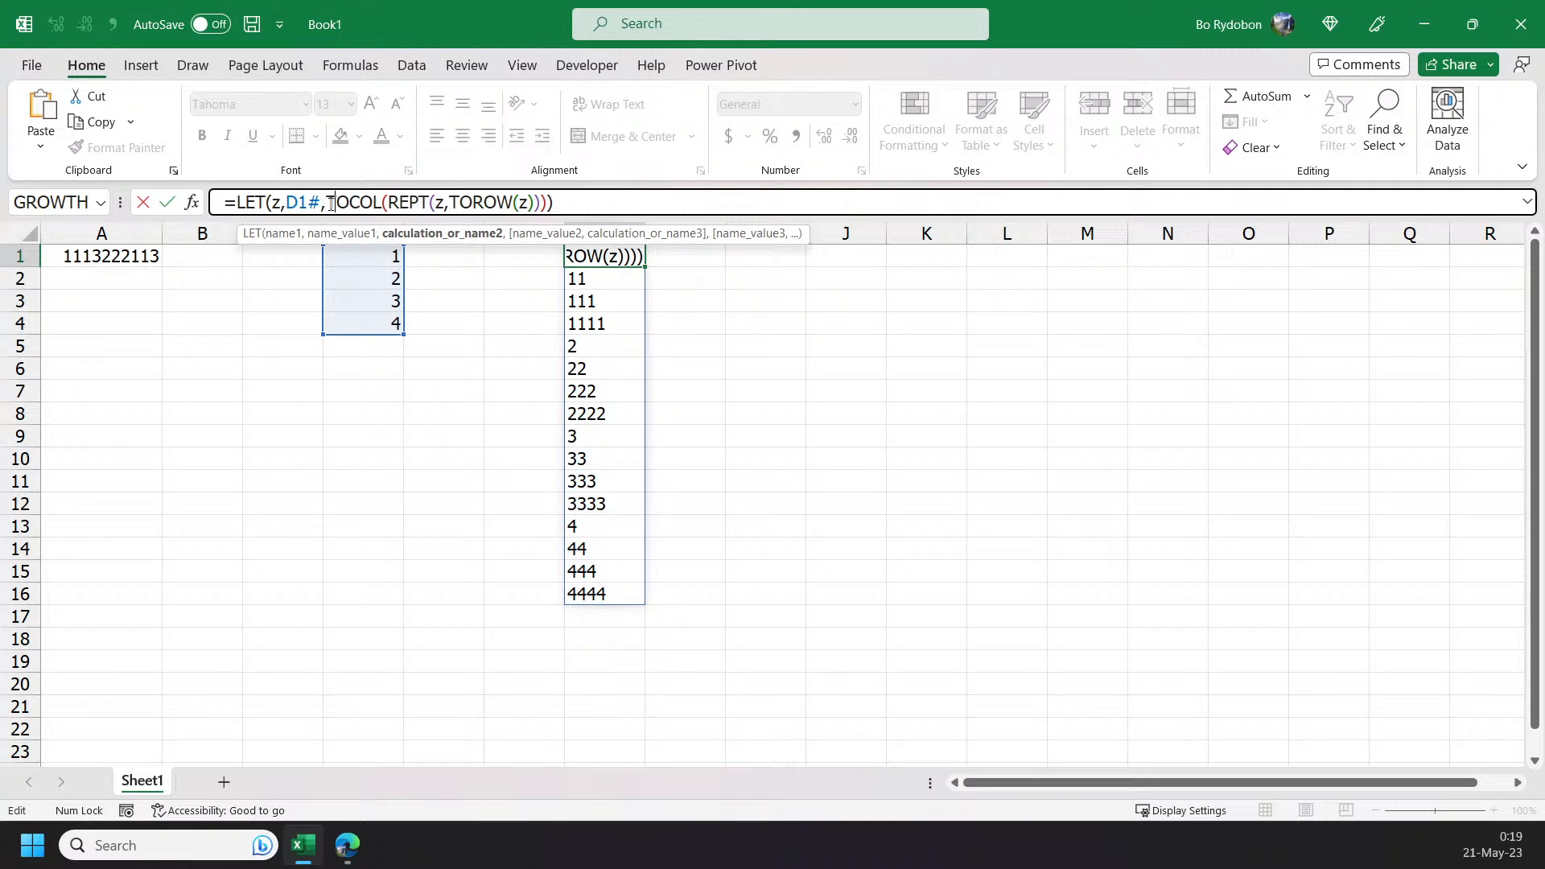
type("y,")
key("End")
key("Left")
type(",")
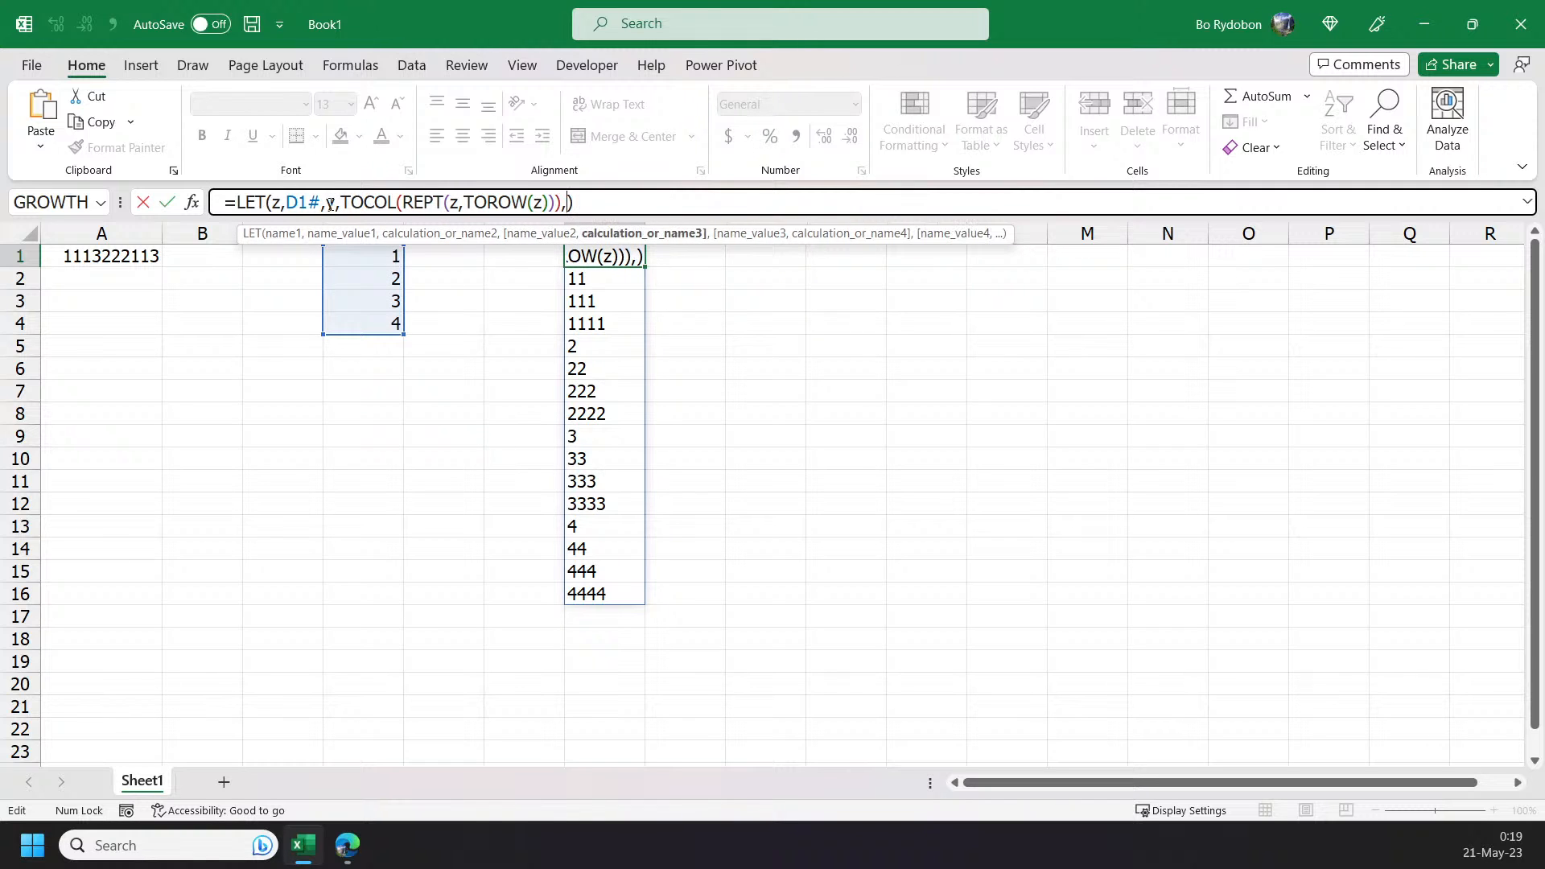
- Finish the G1 LET formula with SORTBY(y,-y) to sort the repeated-digit strings in descending numeric order
type("sort")
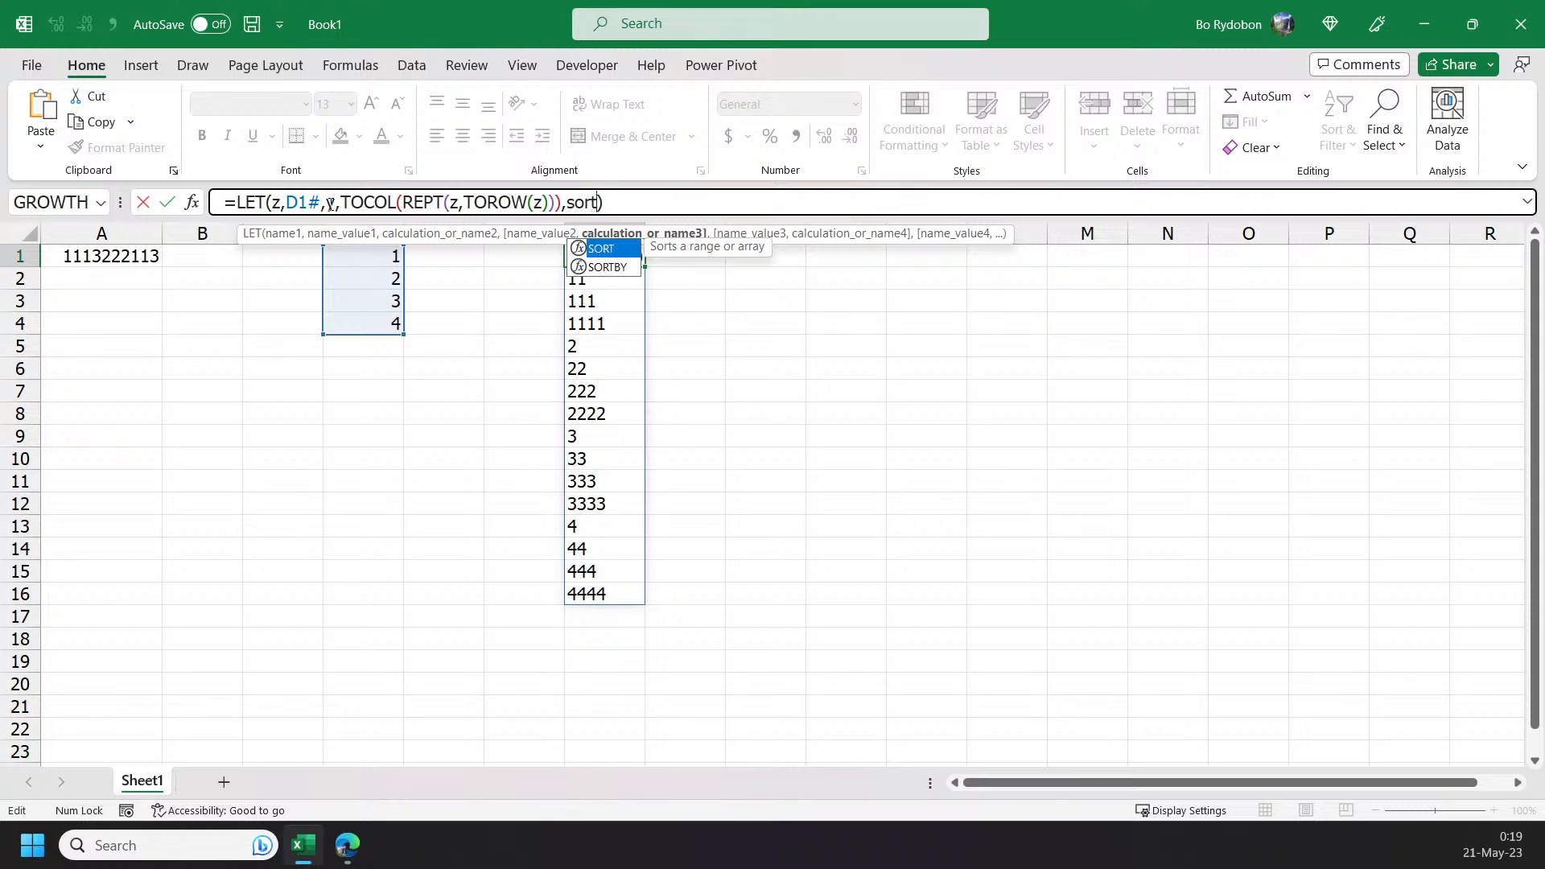
type("y")
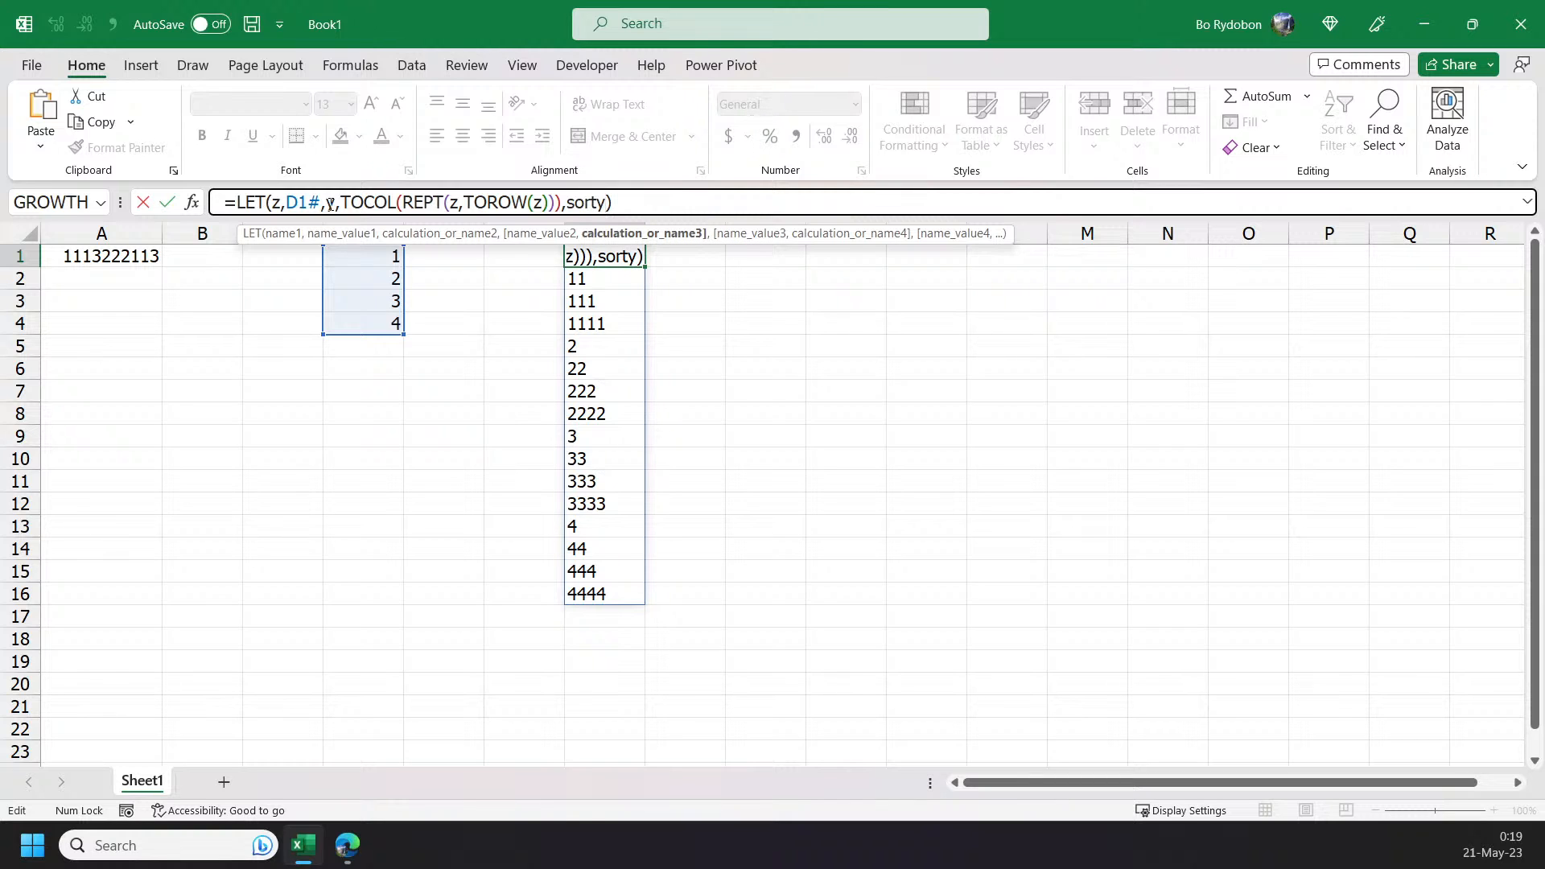
key("BackSpace")
type("by")
key("Tab")
type("y,-")
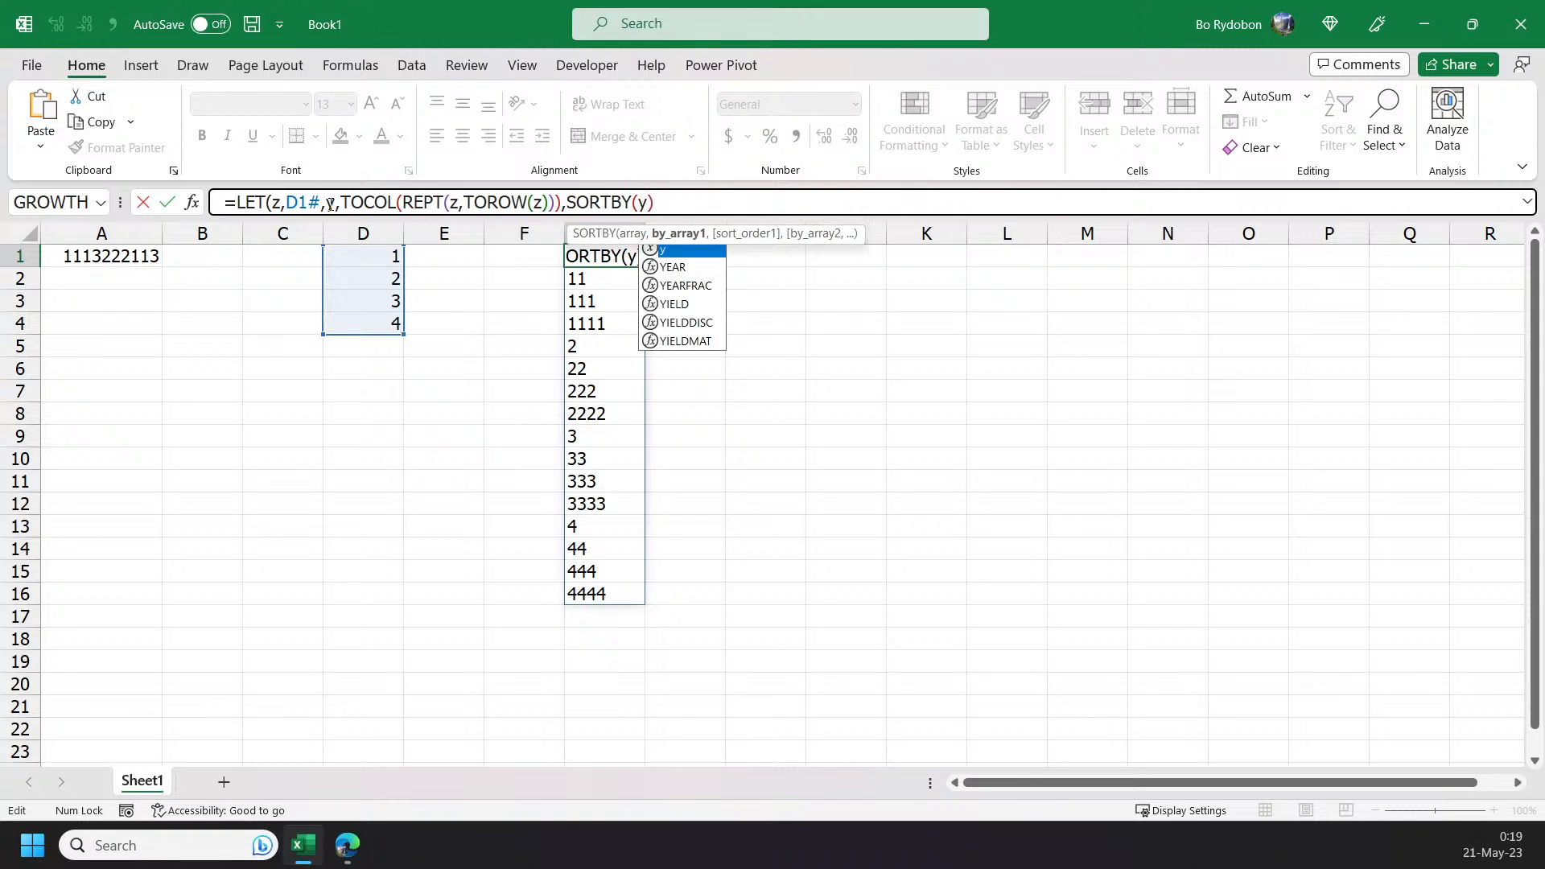
type("y)")
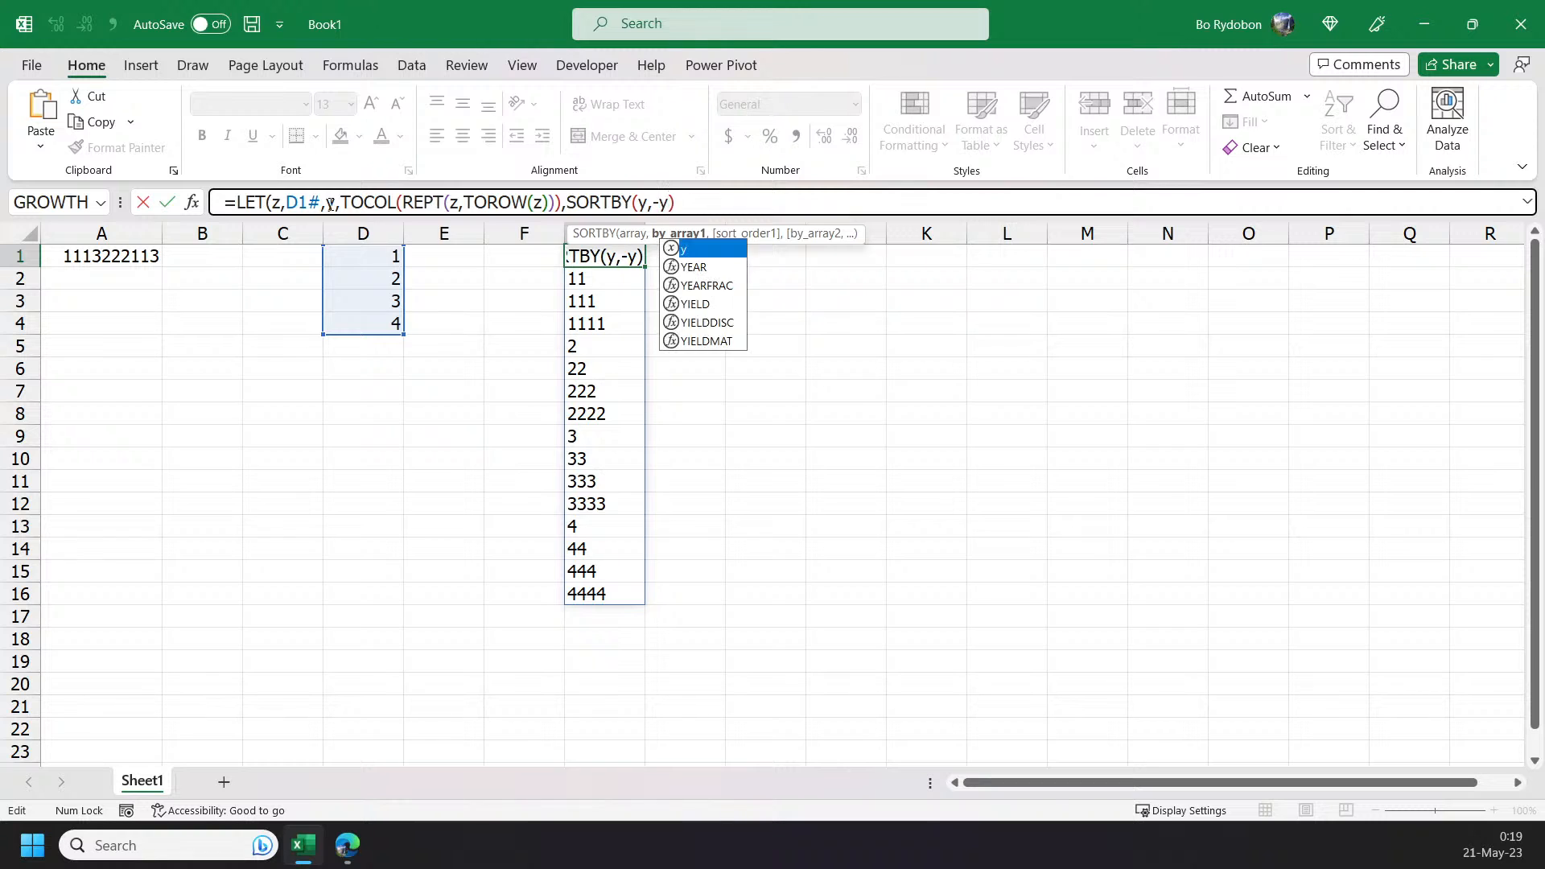
key("Return")
key("Up")
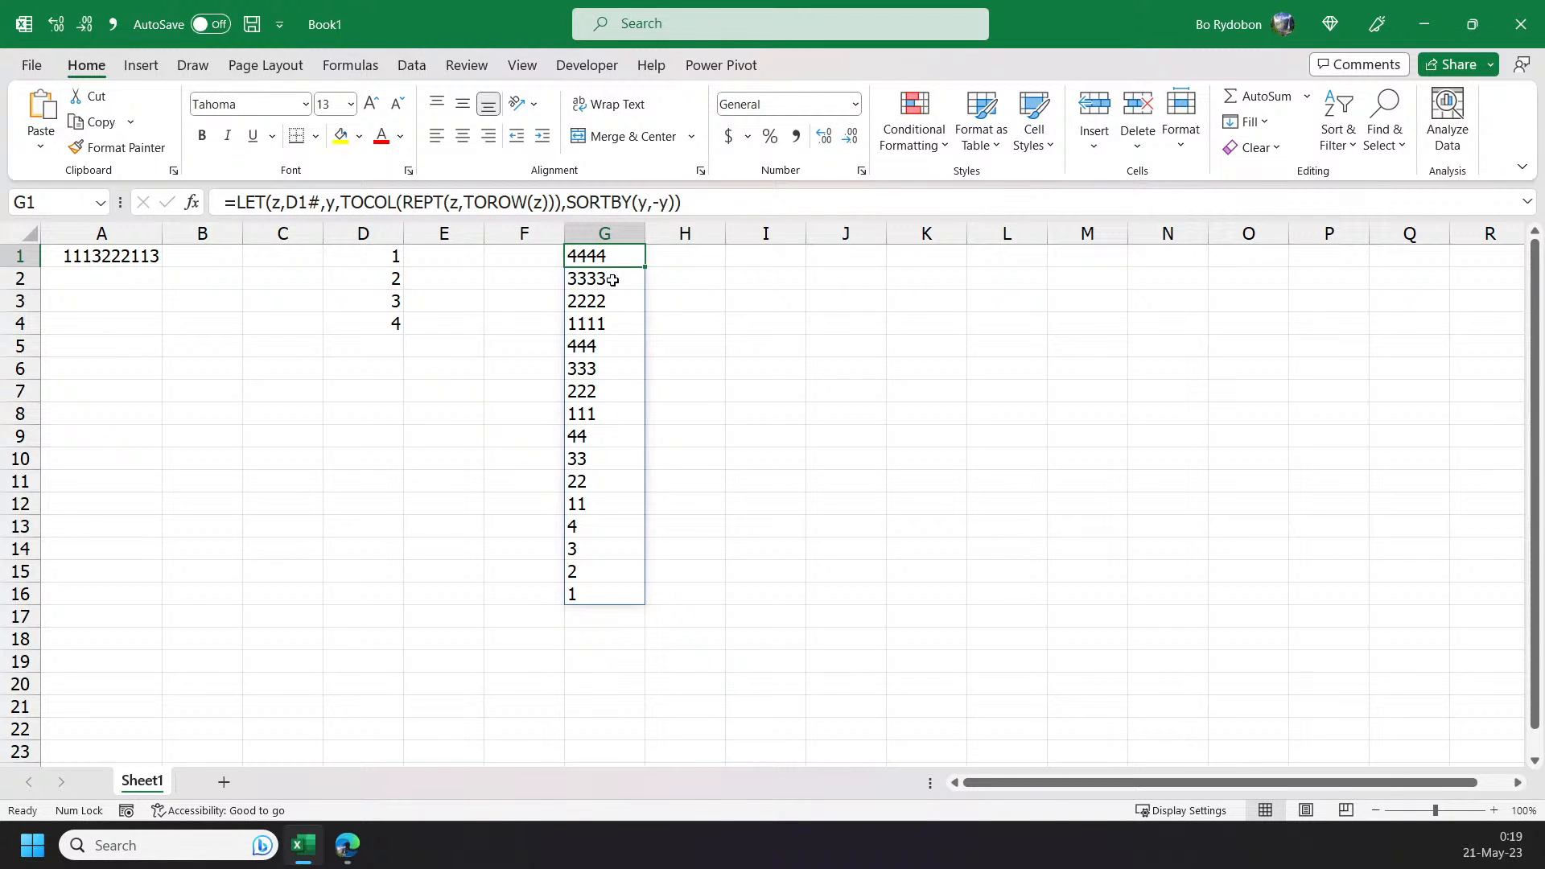
- Enter =LEN(G1#) in cell I1 to count the characters of each string in the G column spill
left_click(131, 276)
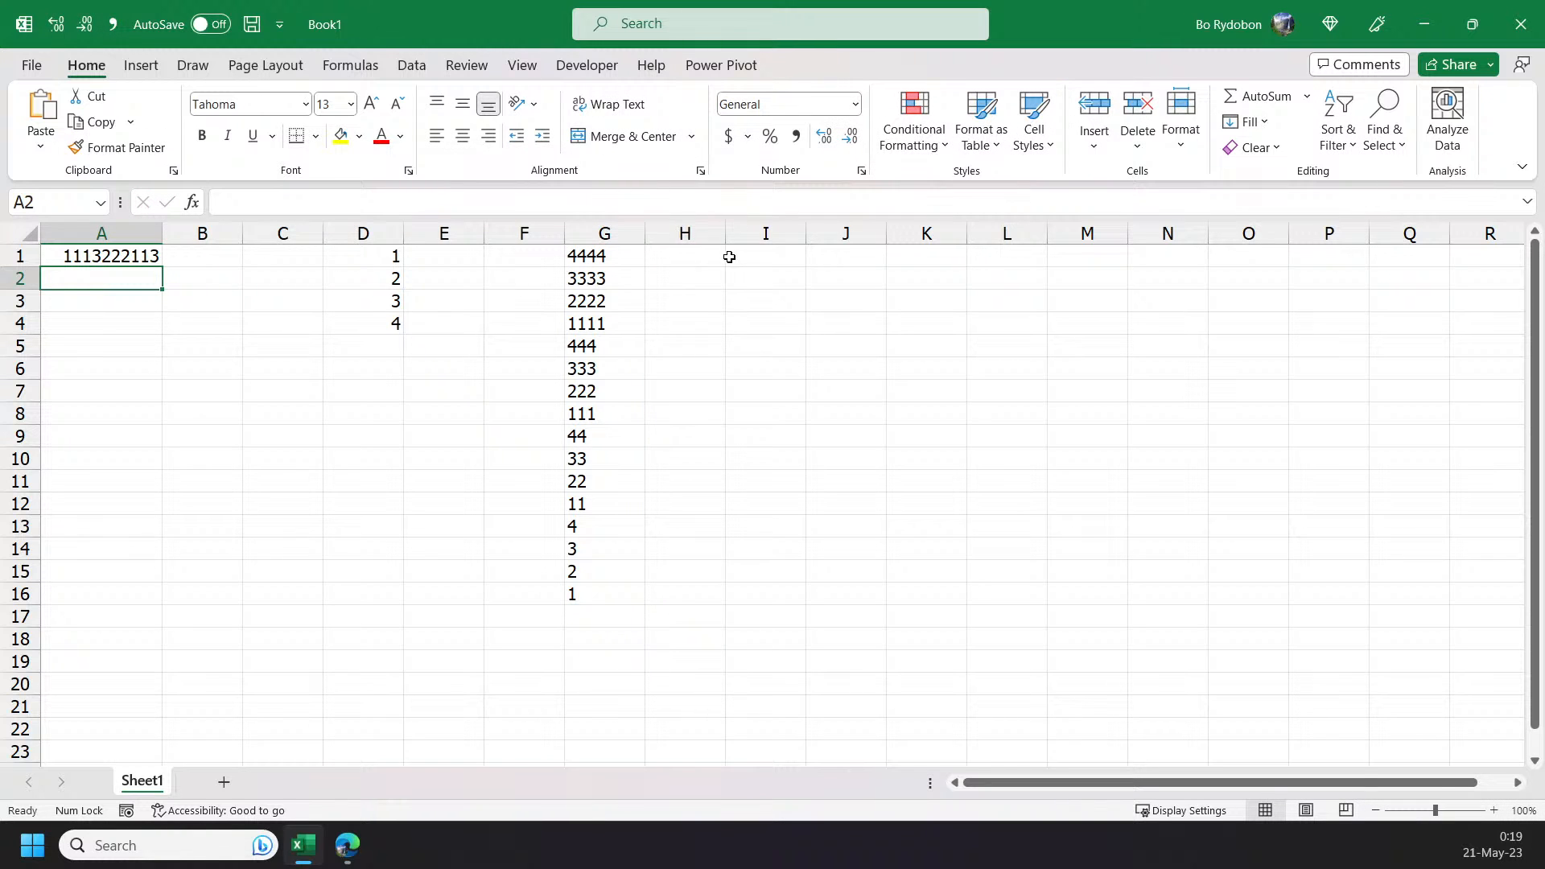
left_click(737, 259)
type("=")
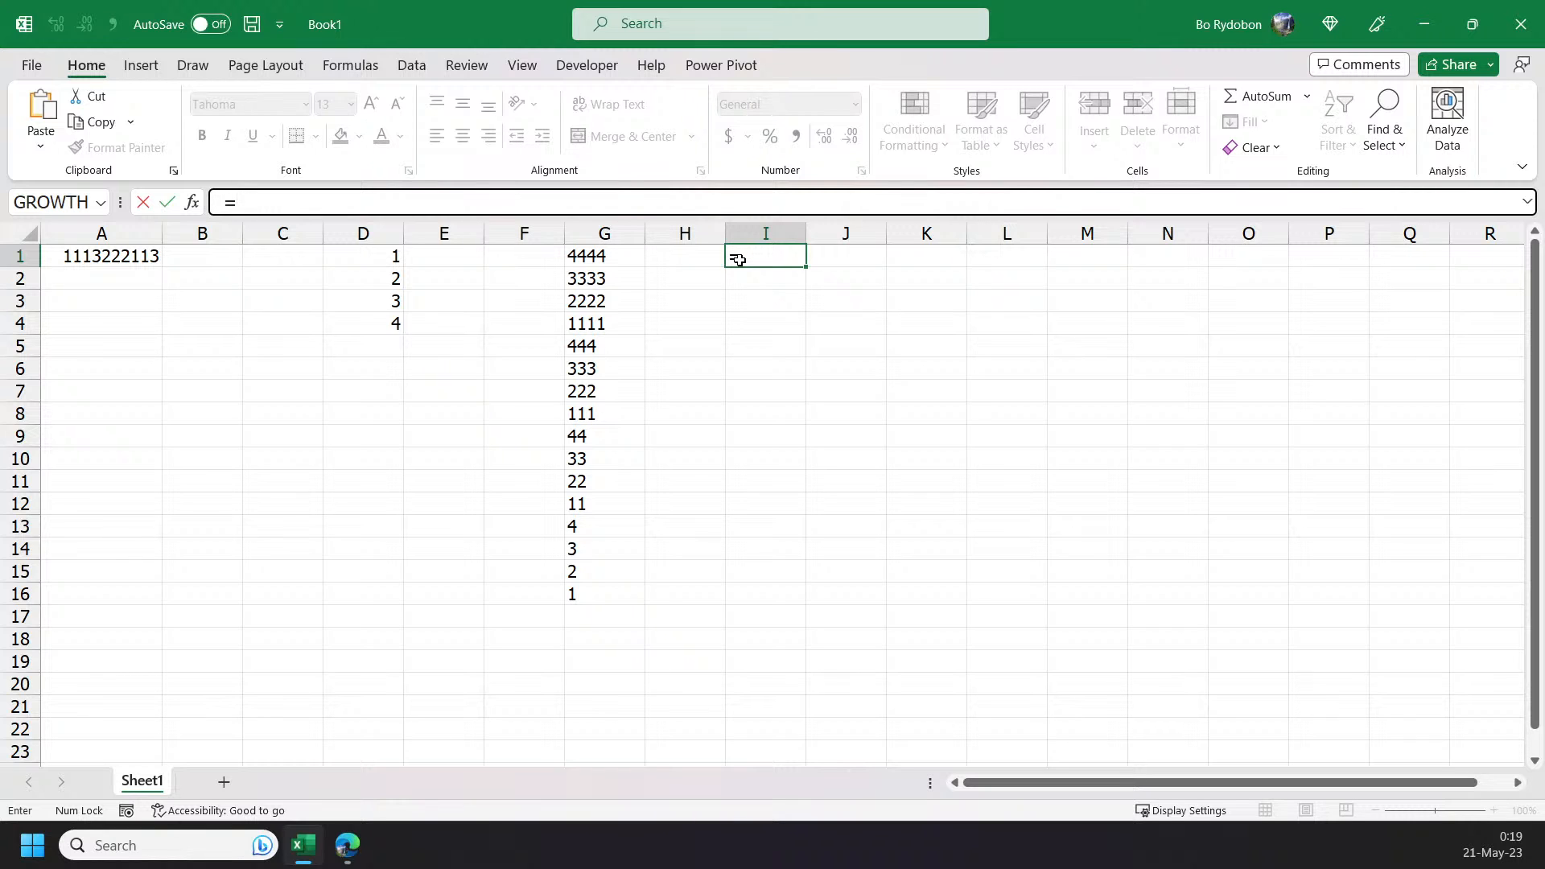
type("cou")
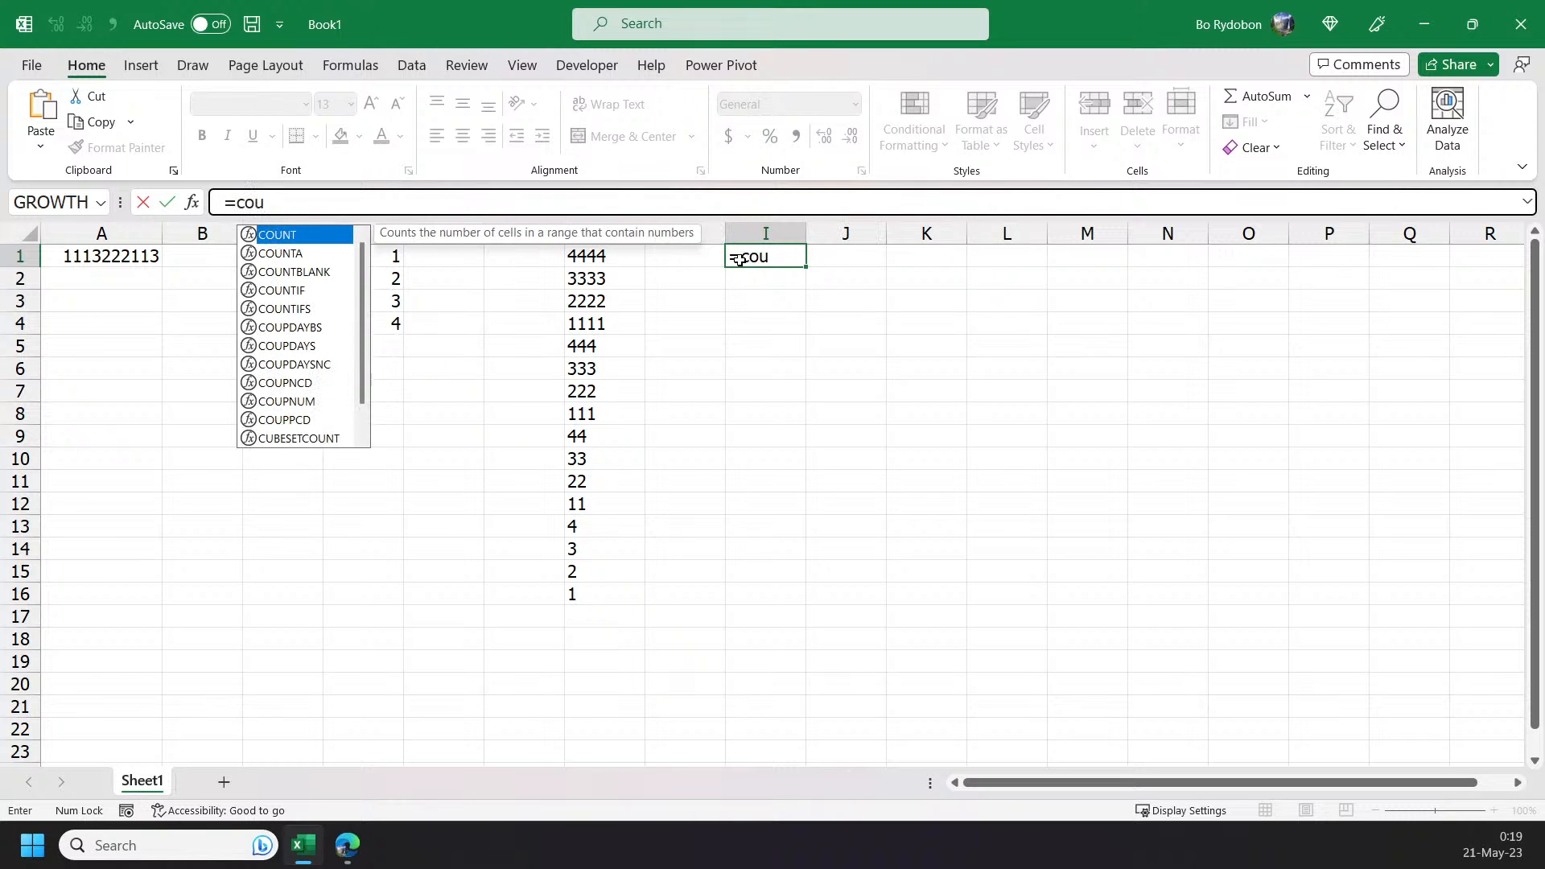
key("BackSpace")
key("BackSpace")
key("BackSpace")
type("len")
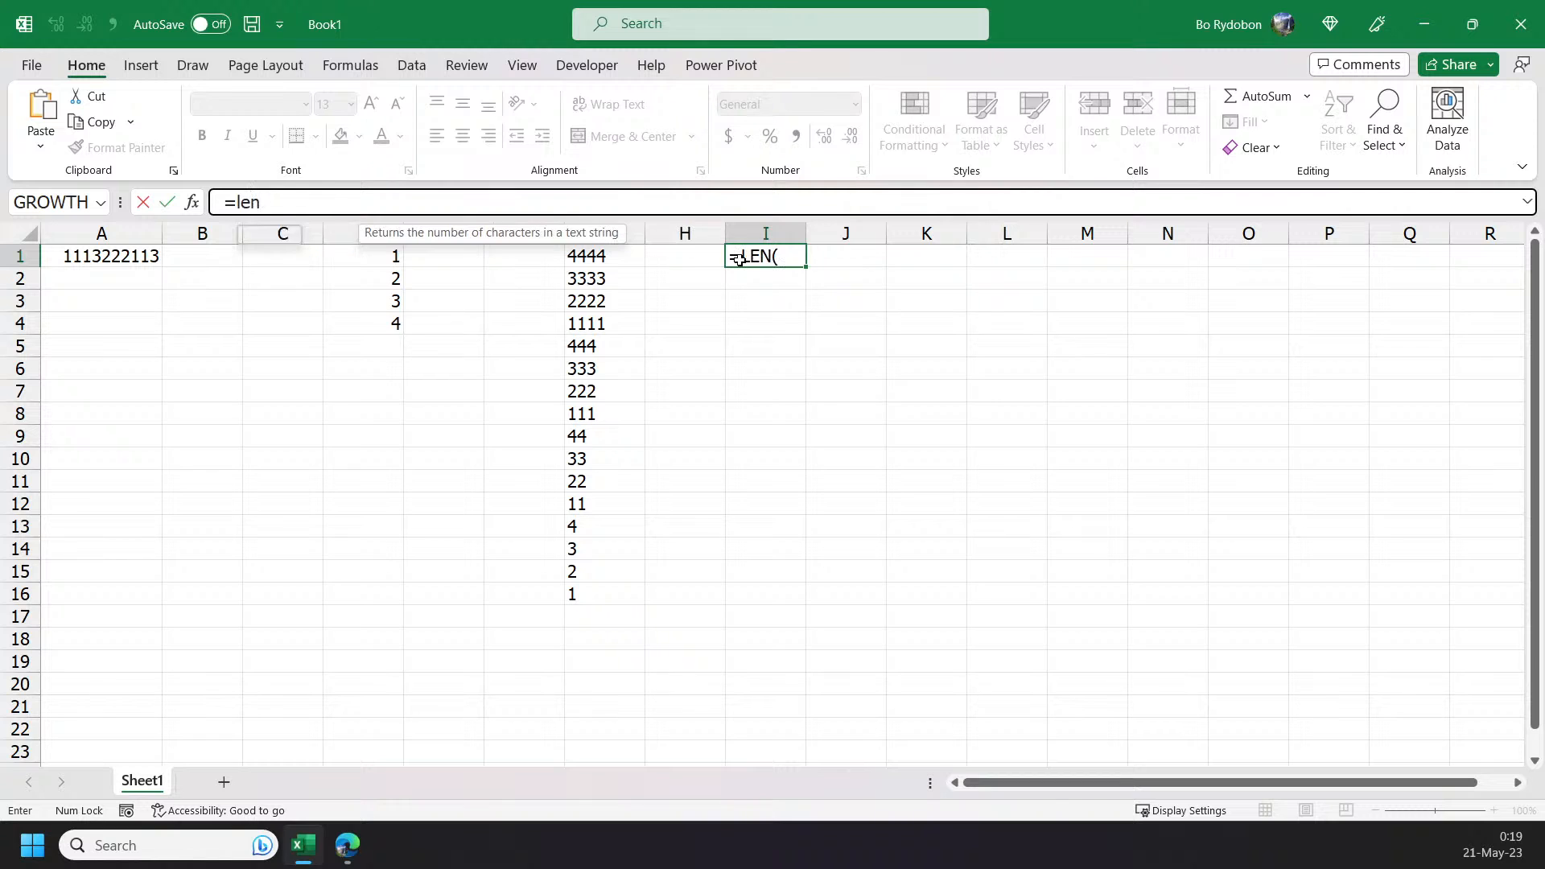
key("Tab")
key("Left")
key("Left")
type("#)")
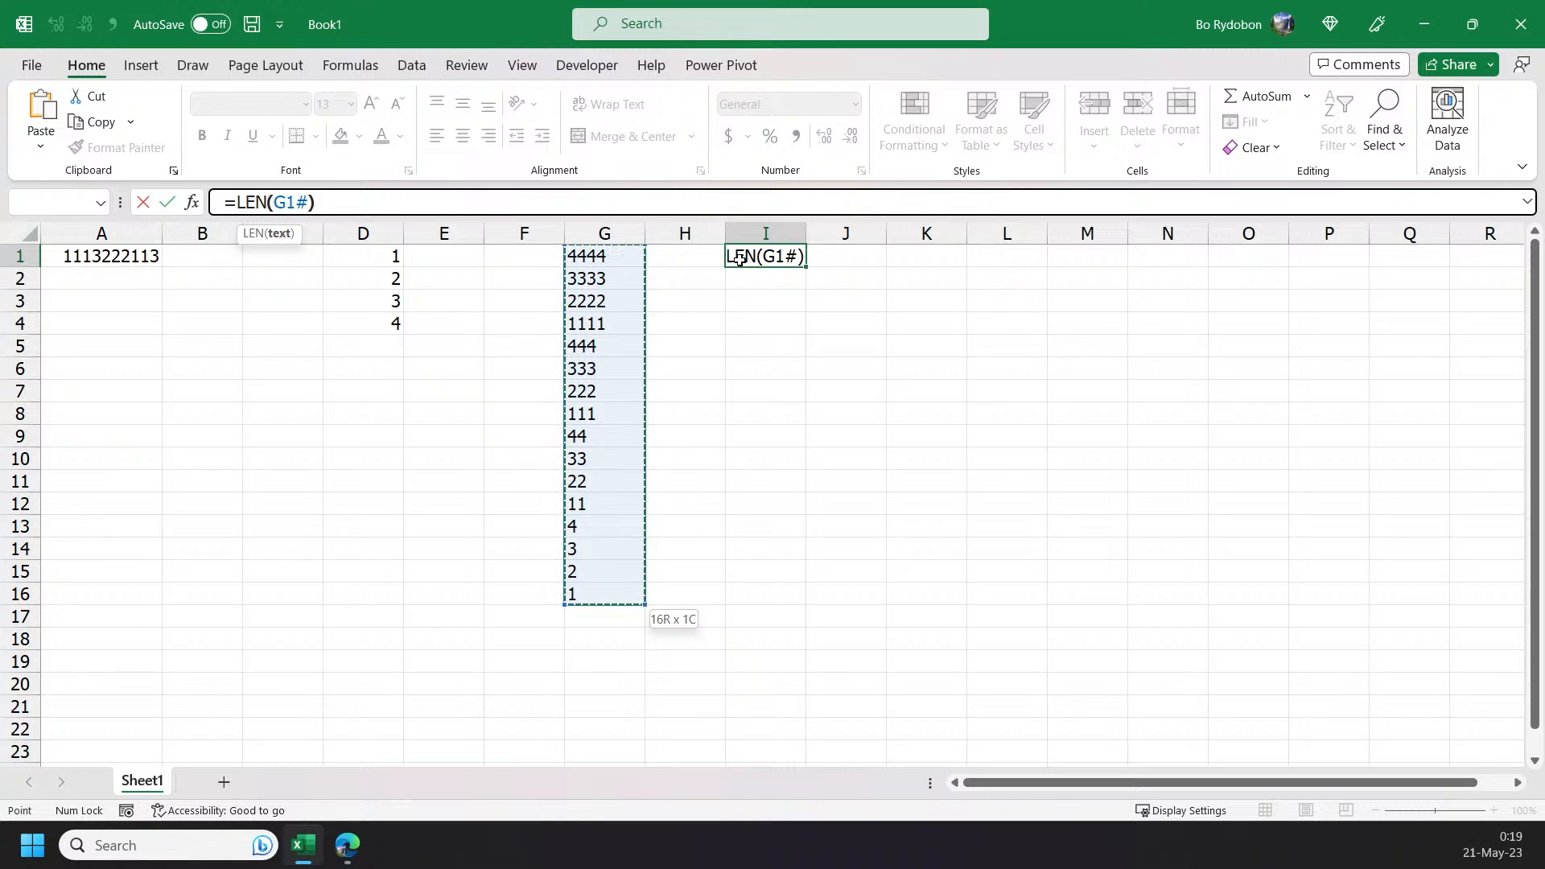
key("Return")
left_click(739, 259)
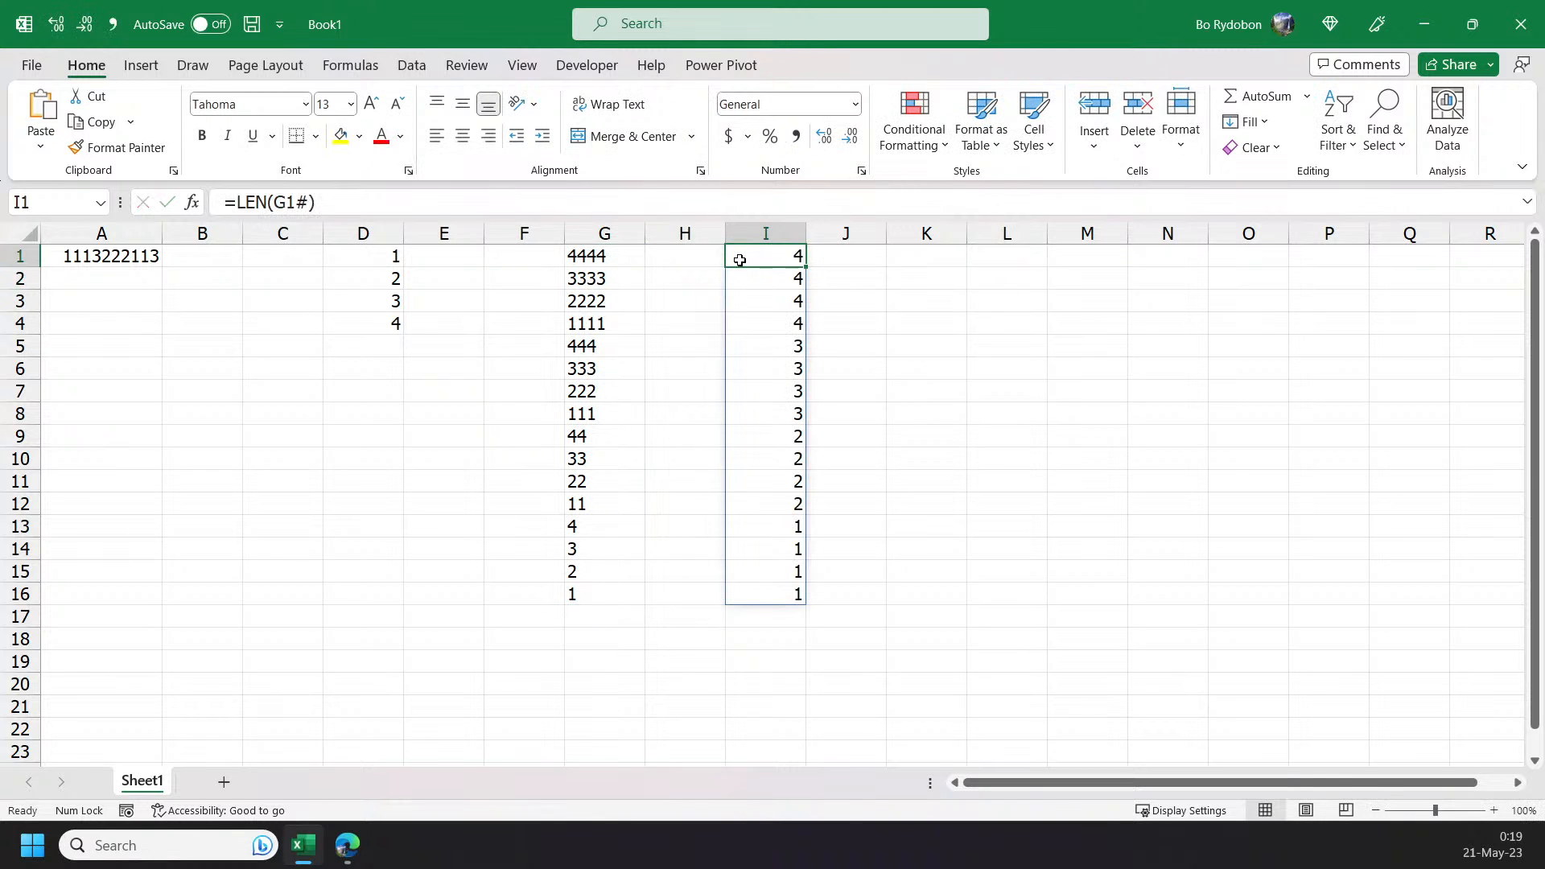
- Append &LEFT(G1#) to the LEN formula in I1 so each count is joined with its digit
left_click(435, 202)
type("&l")
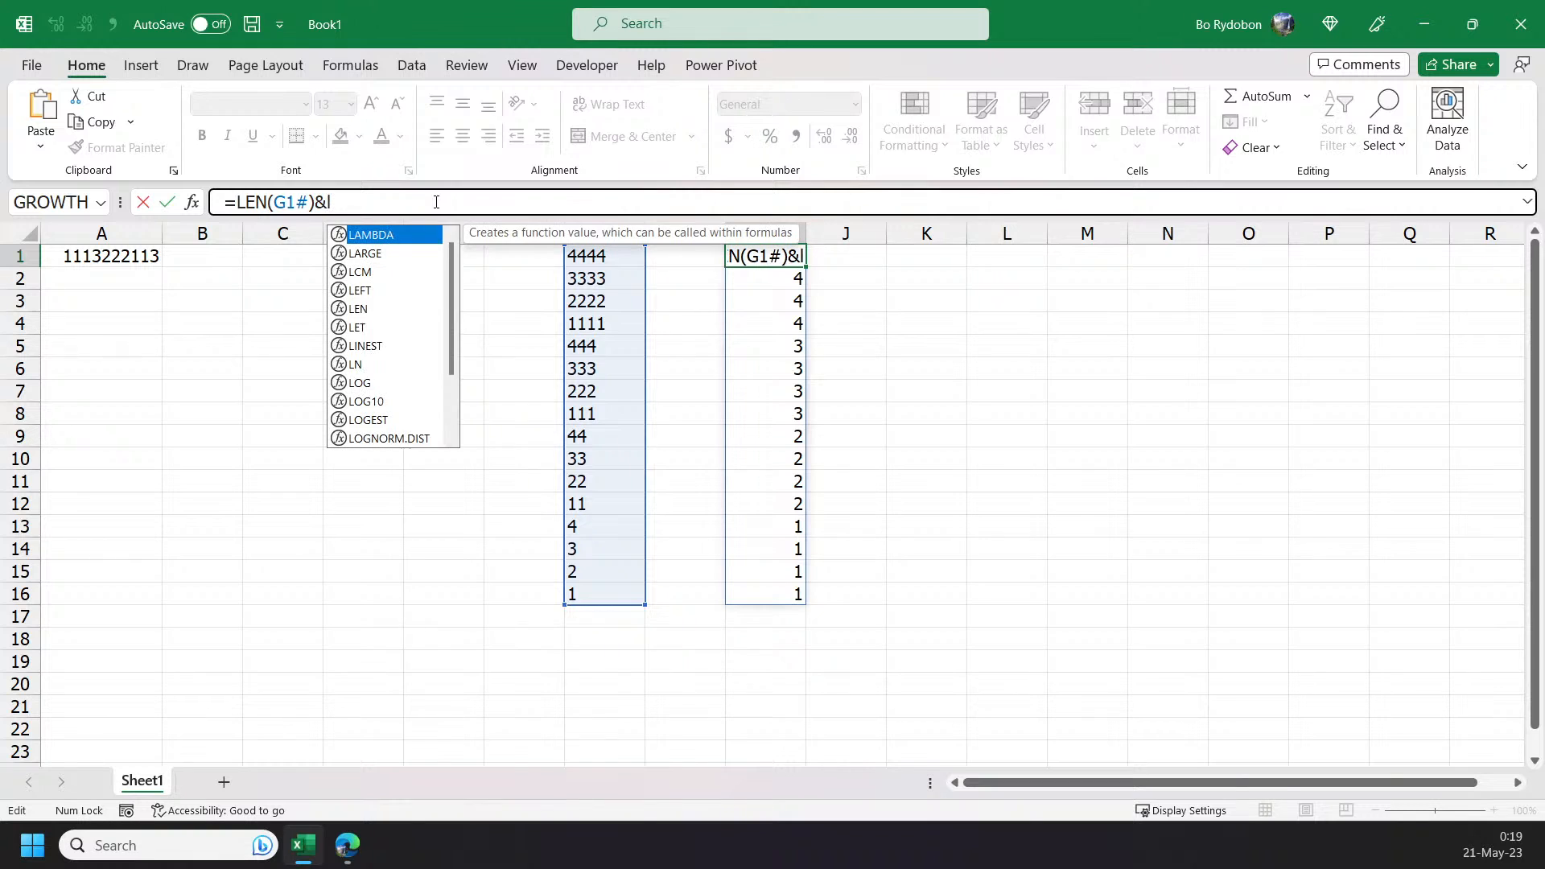
key("BackSpace")
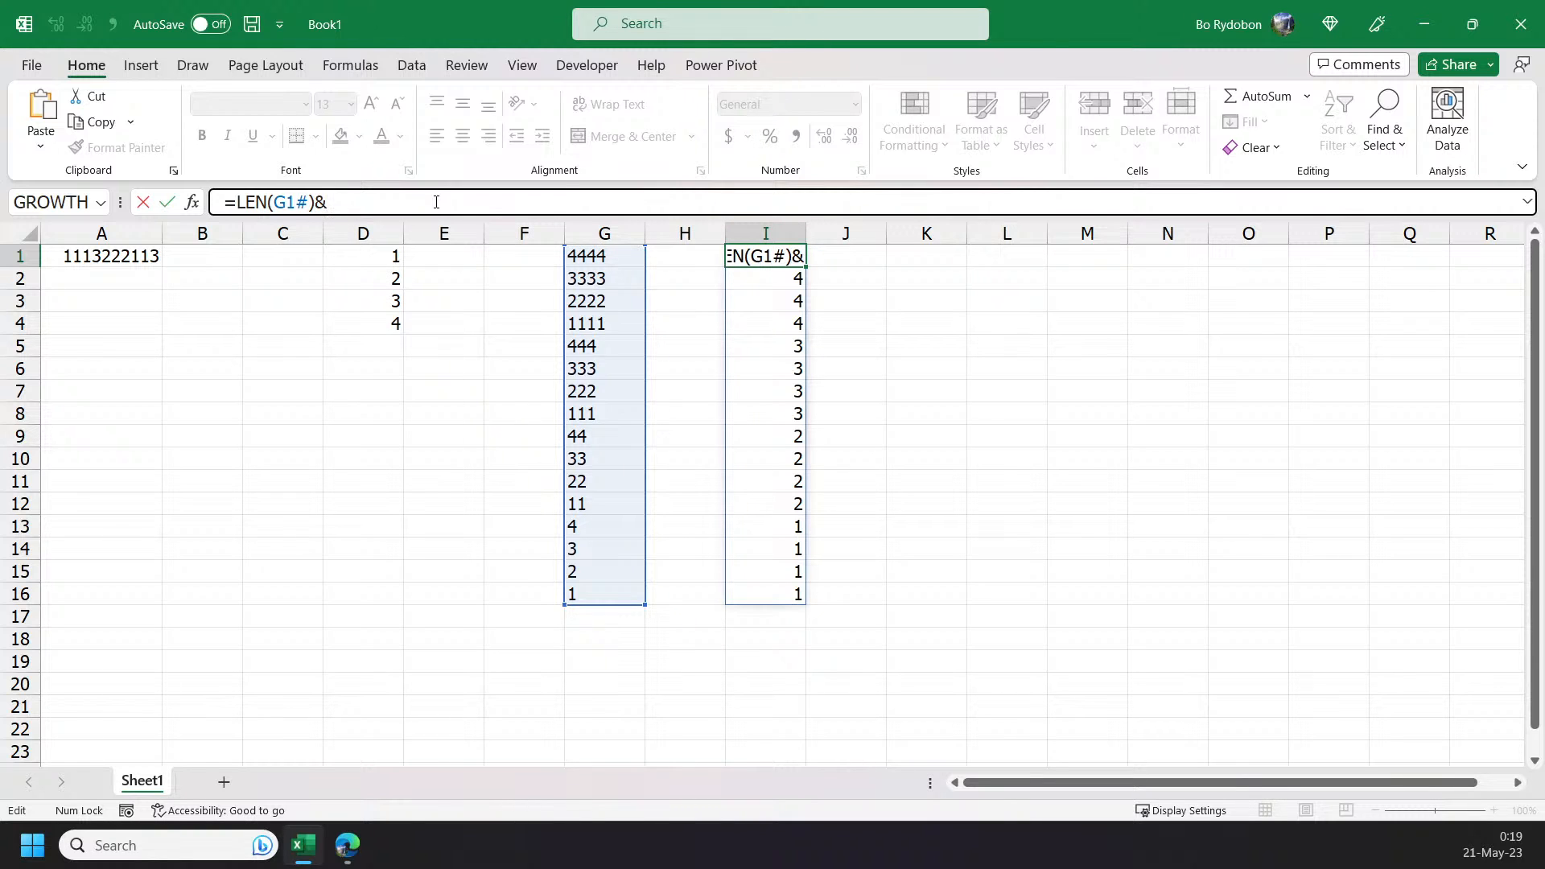
type("lef")
key("Tab")
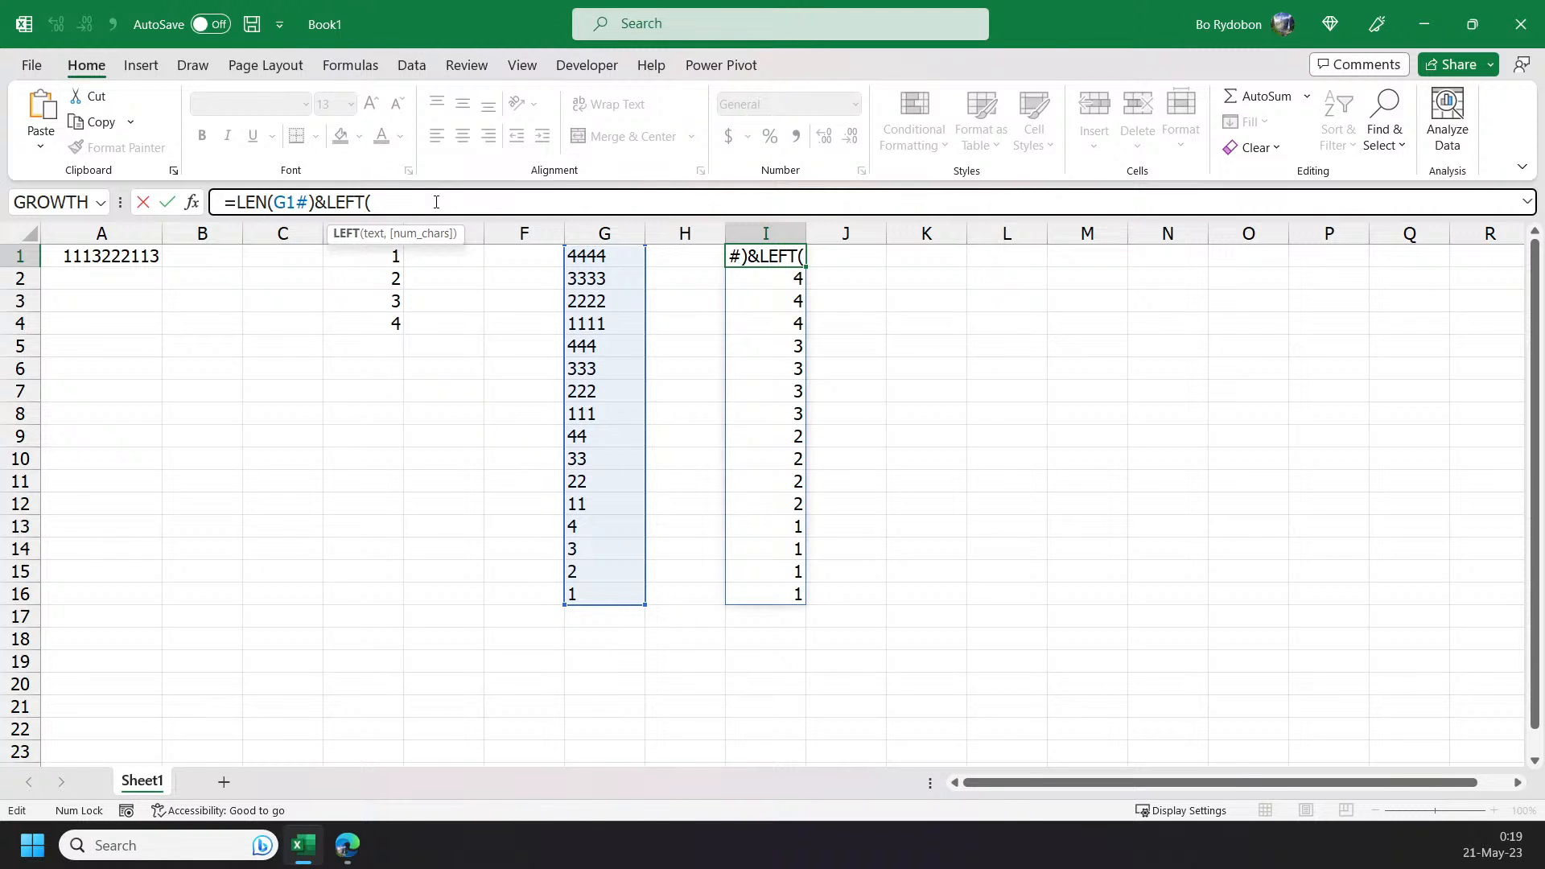
type("G1#)")
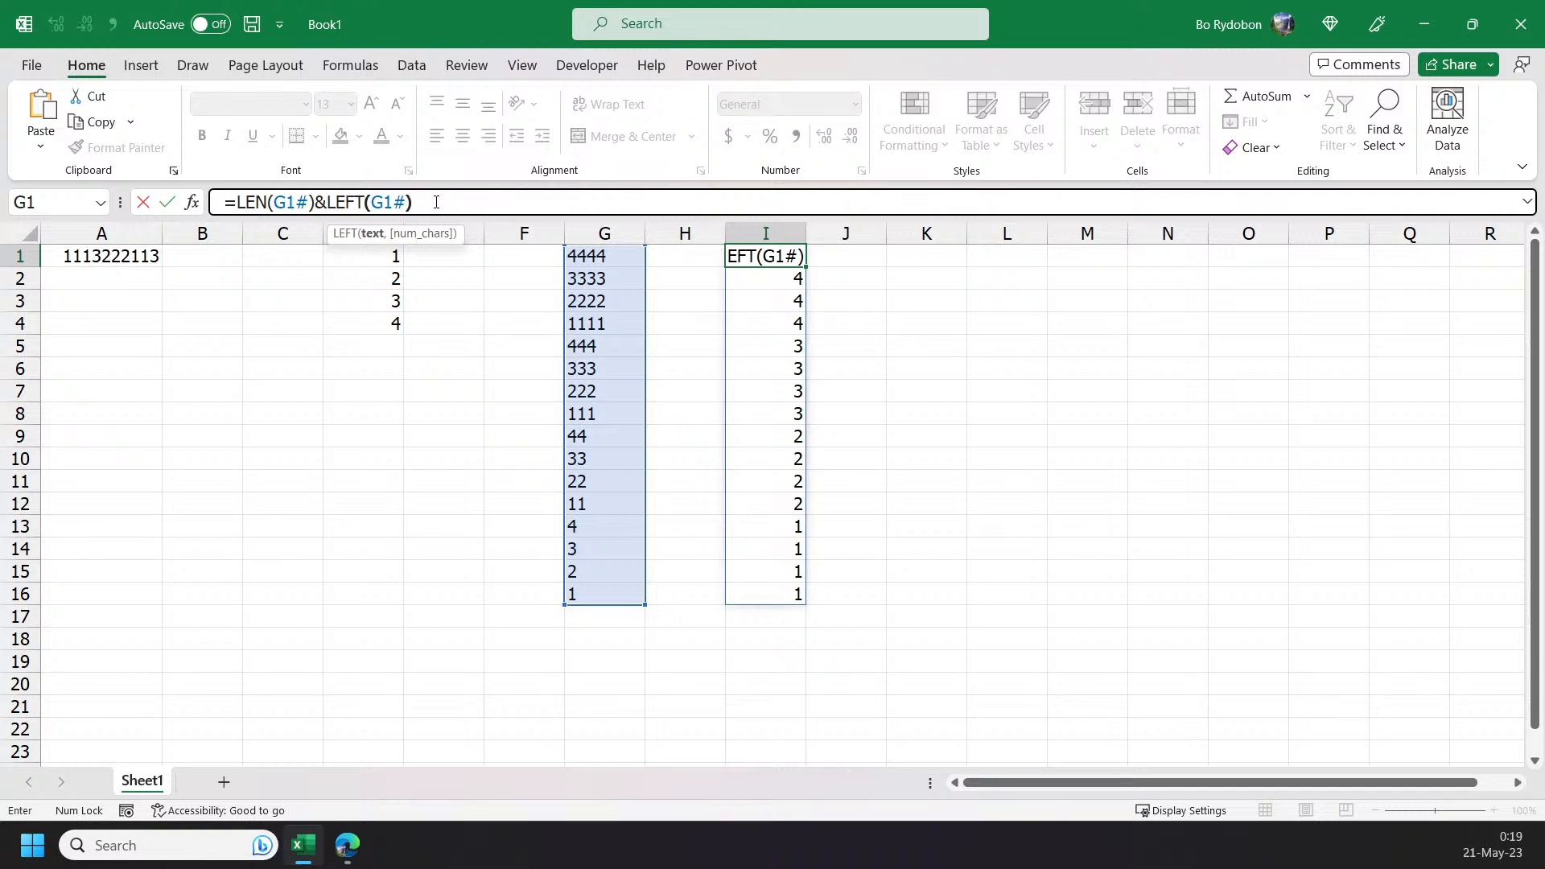
key("Return")
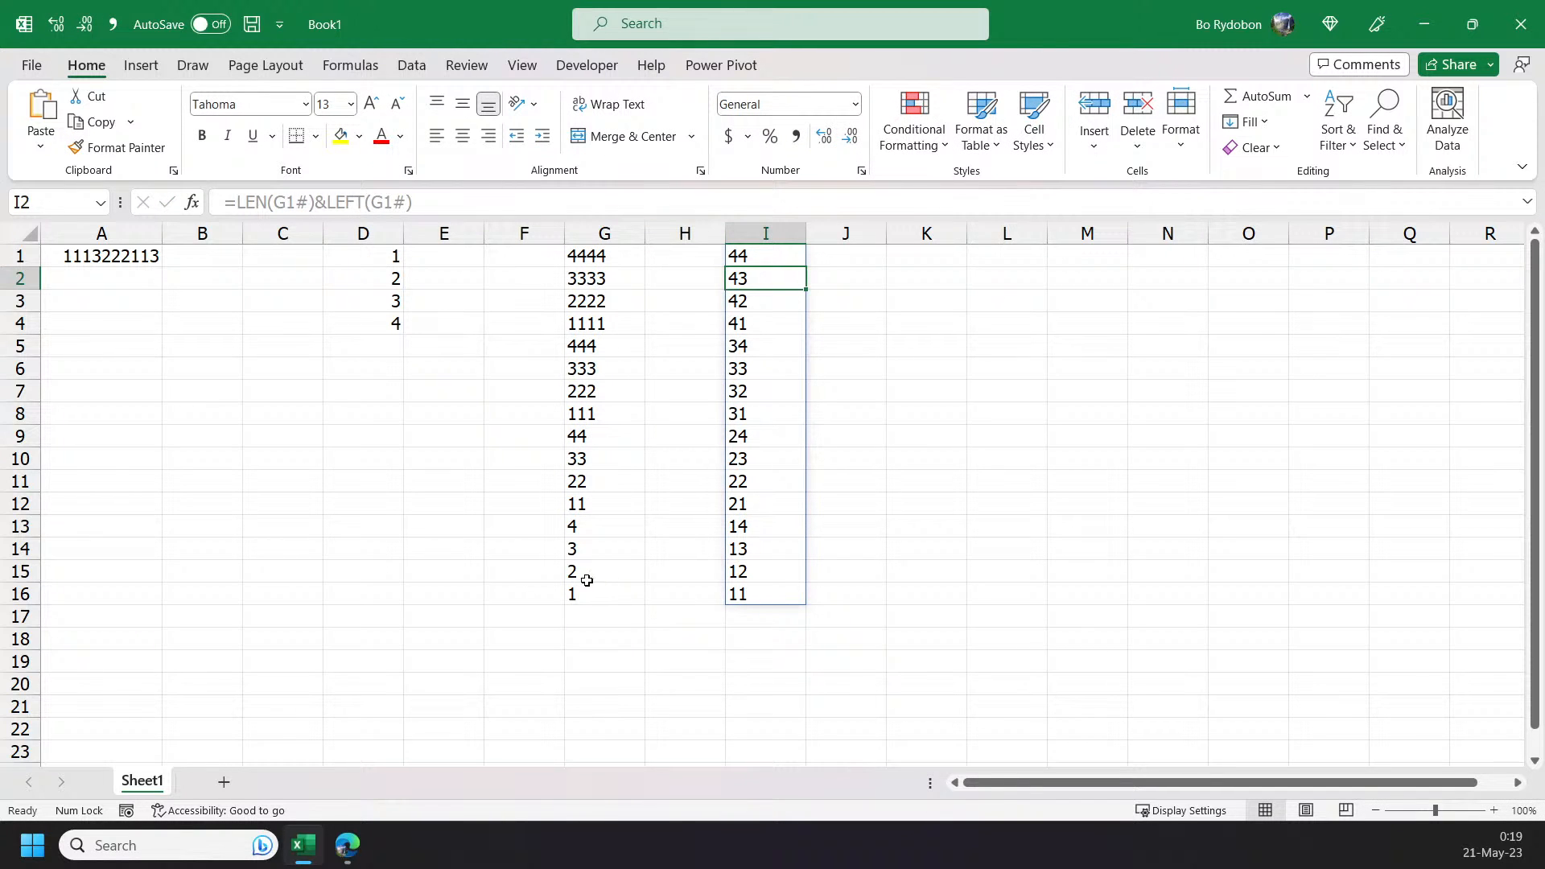
left_click(121, 307)
type("=")
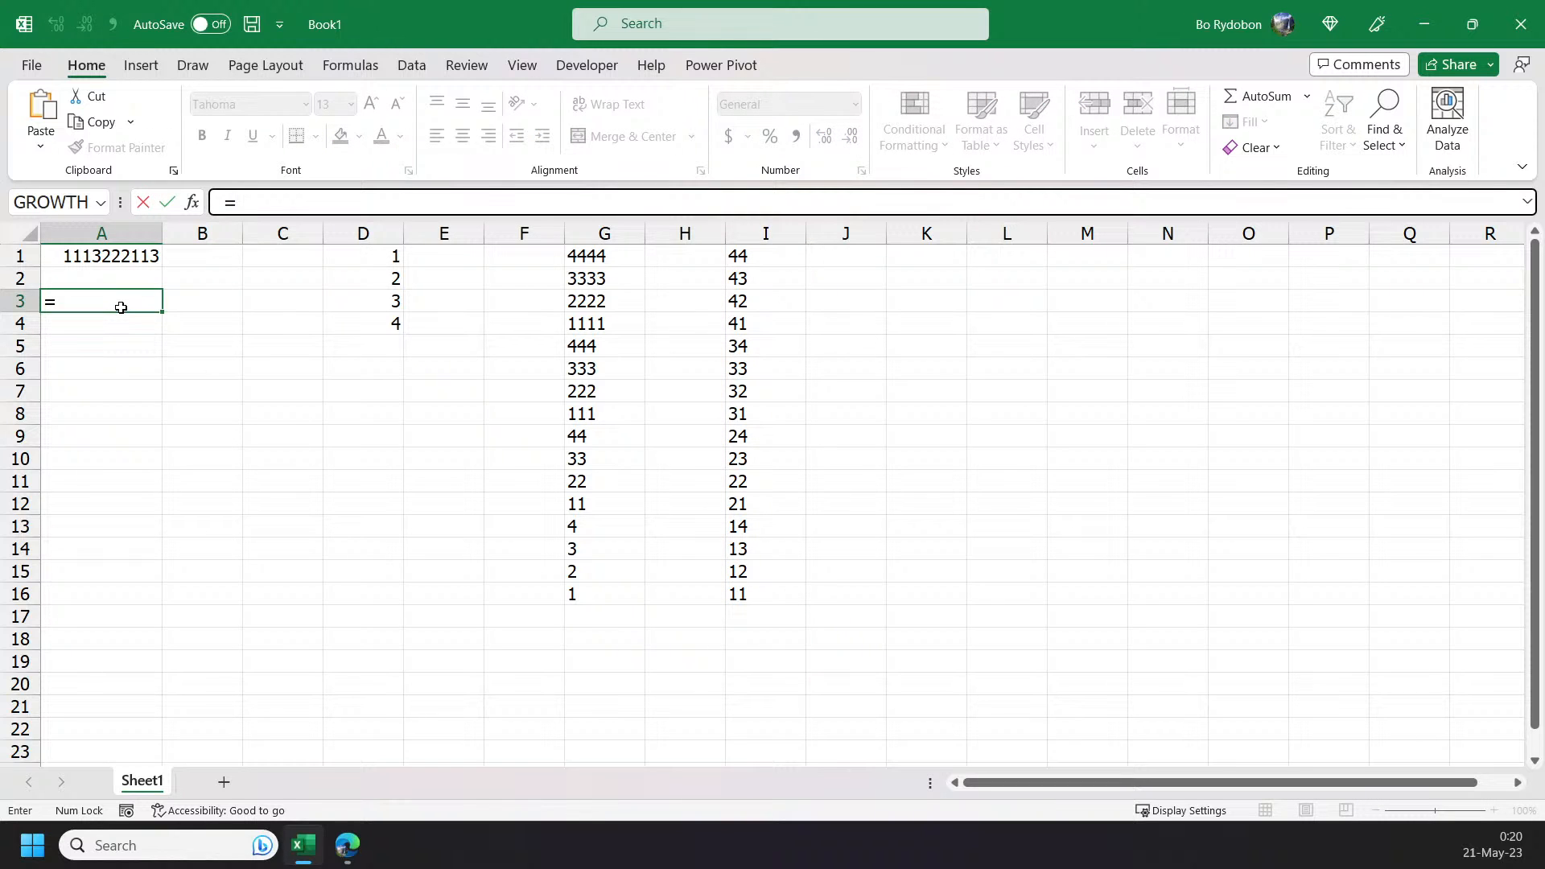
type("su")
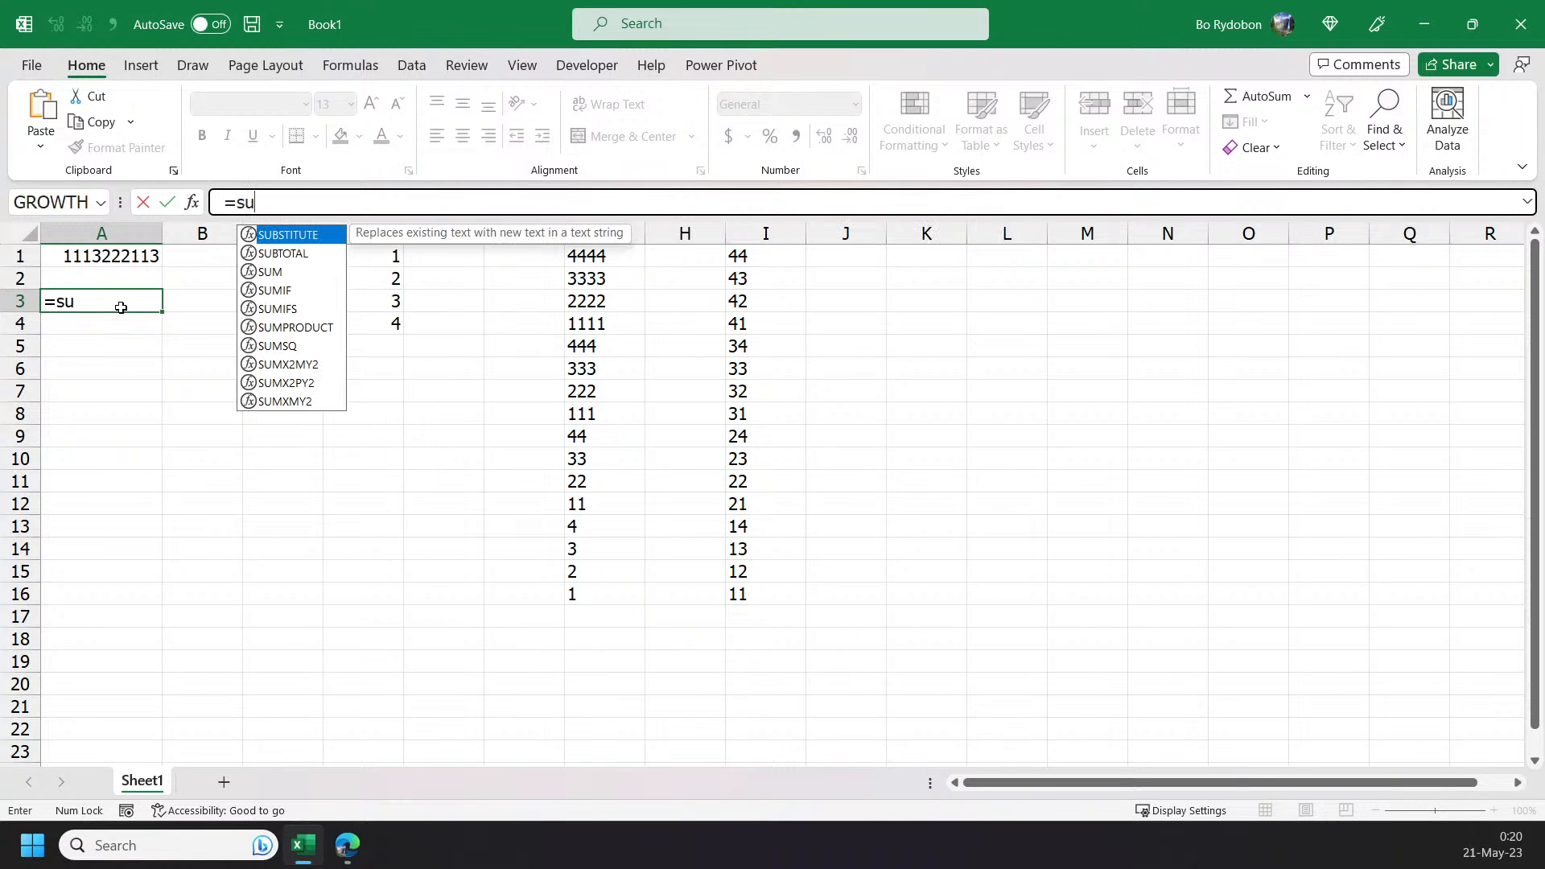
key("Tab")
key("Up")
key("Escape")
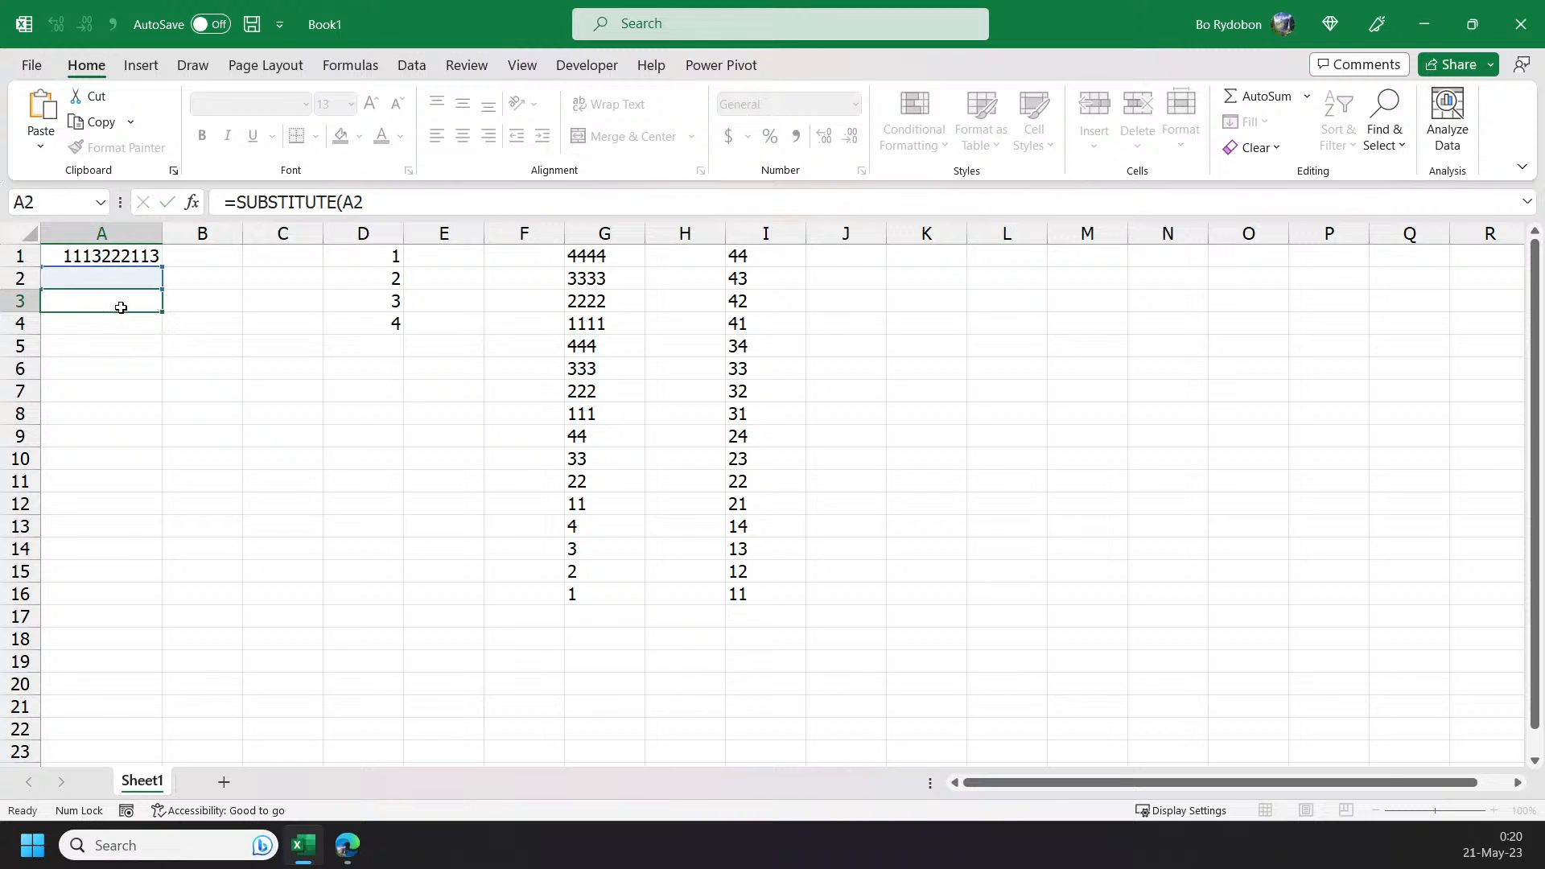
- Enter =SUBSTITUTE(A1,G8,I8) in cell A2 to try replacing 111 with 31 in the puzzle input
key("Up")
type("=su")
key("Tab")
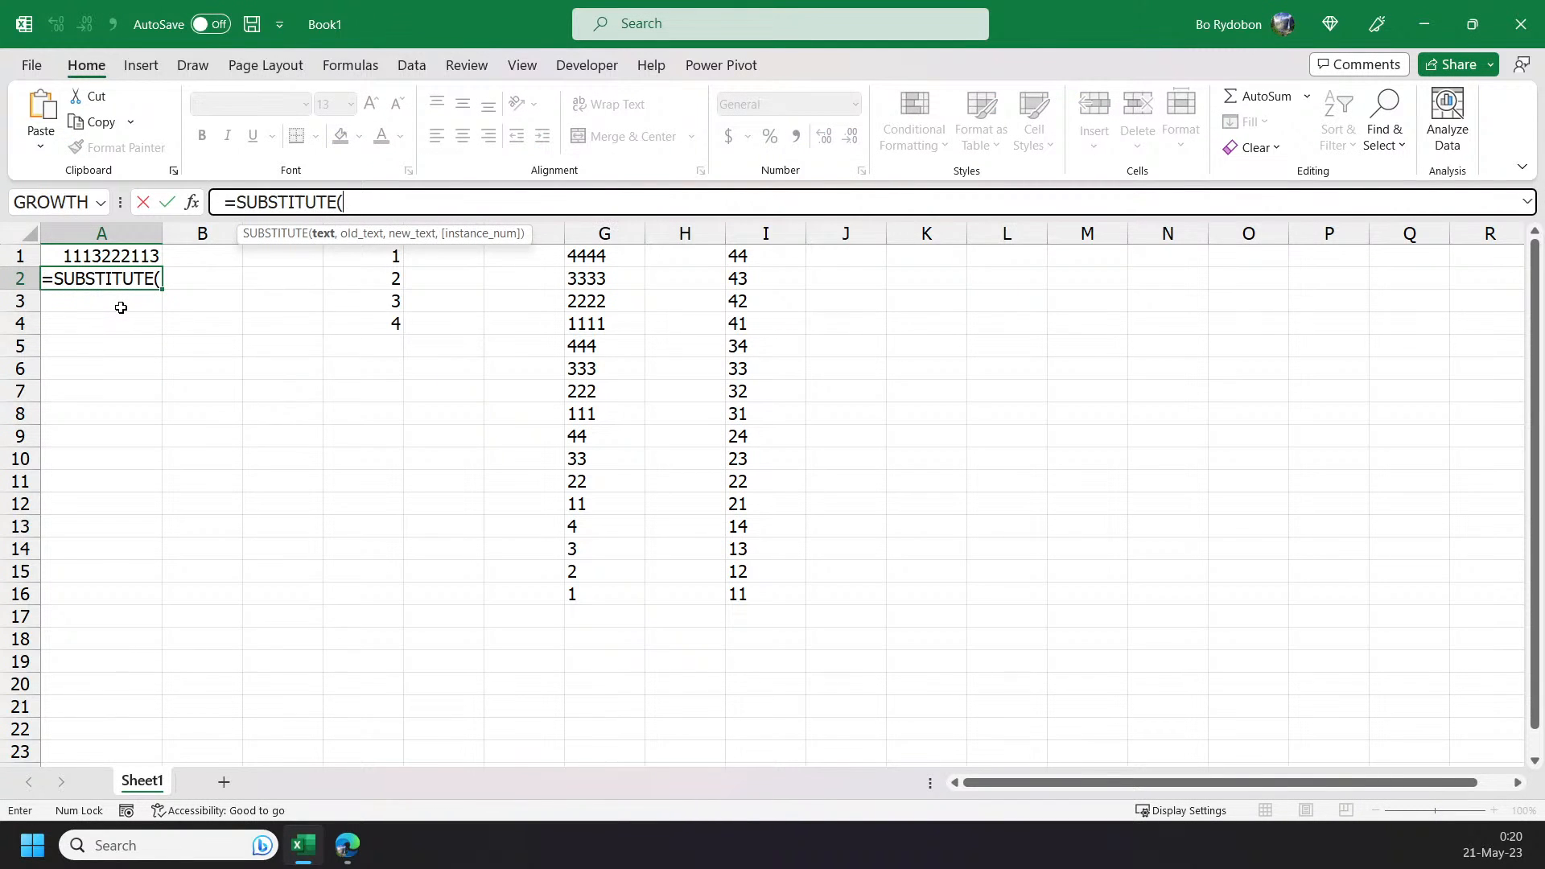
key("Up")
type(",")
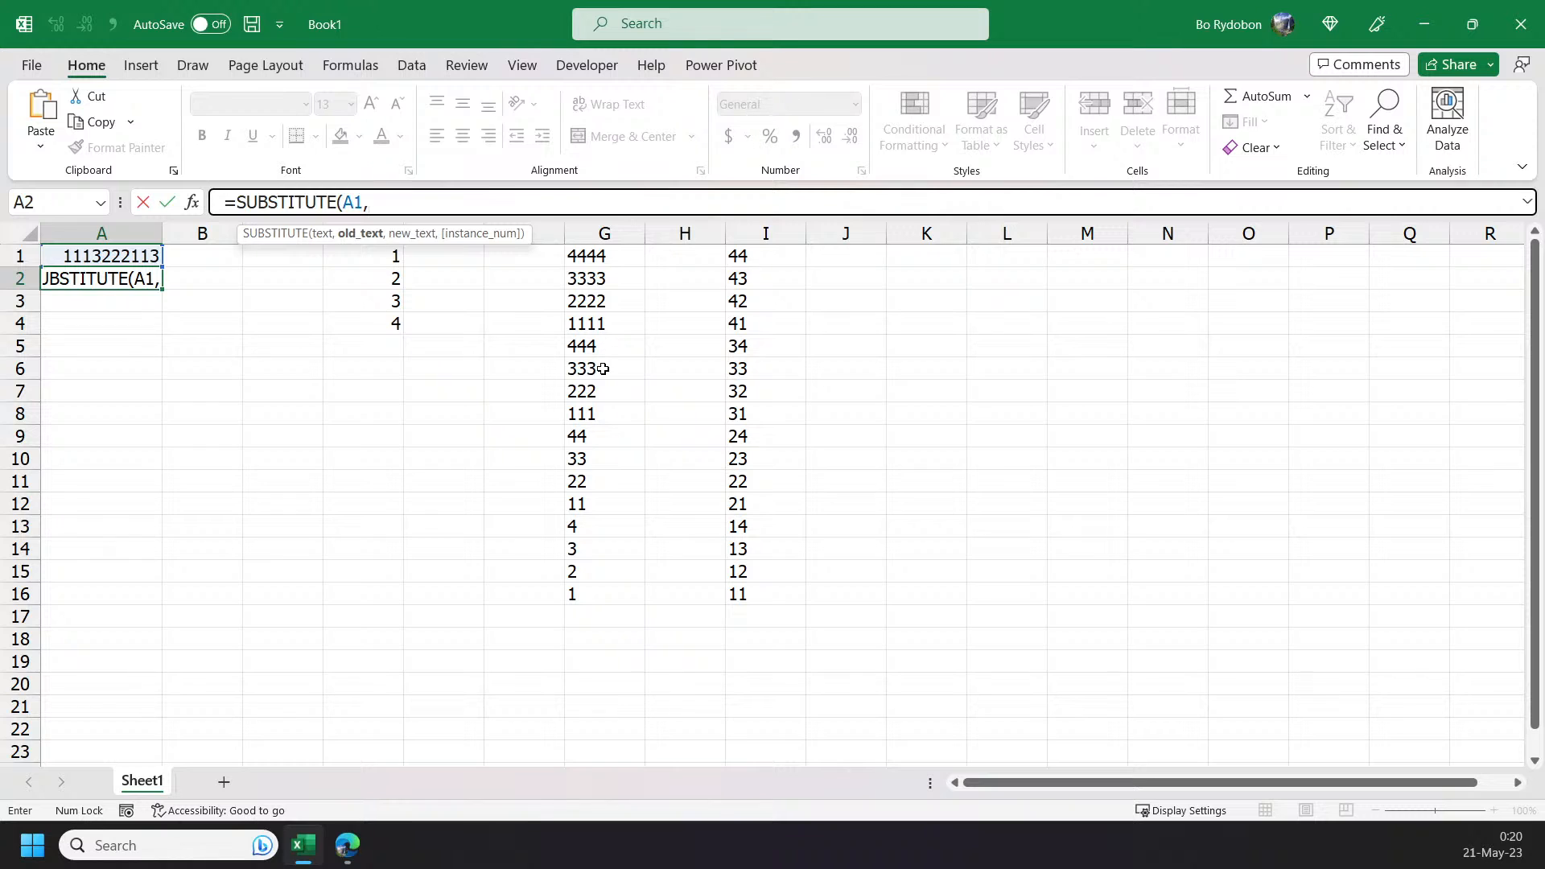
left_click(594, 414)
type(",")
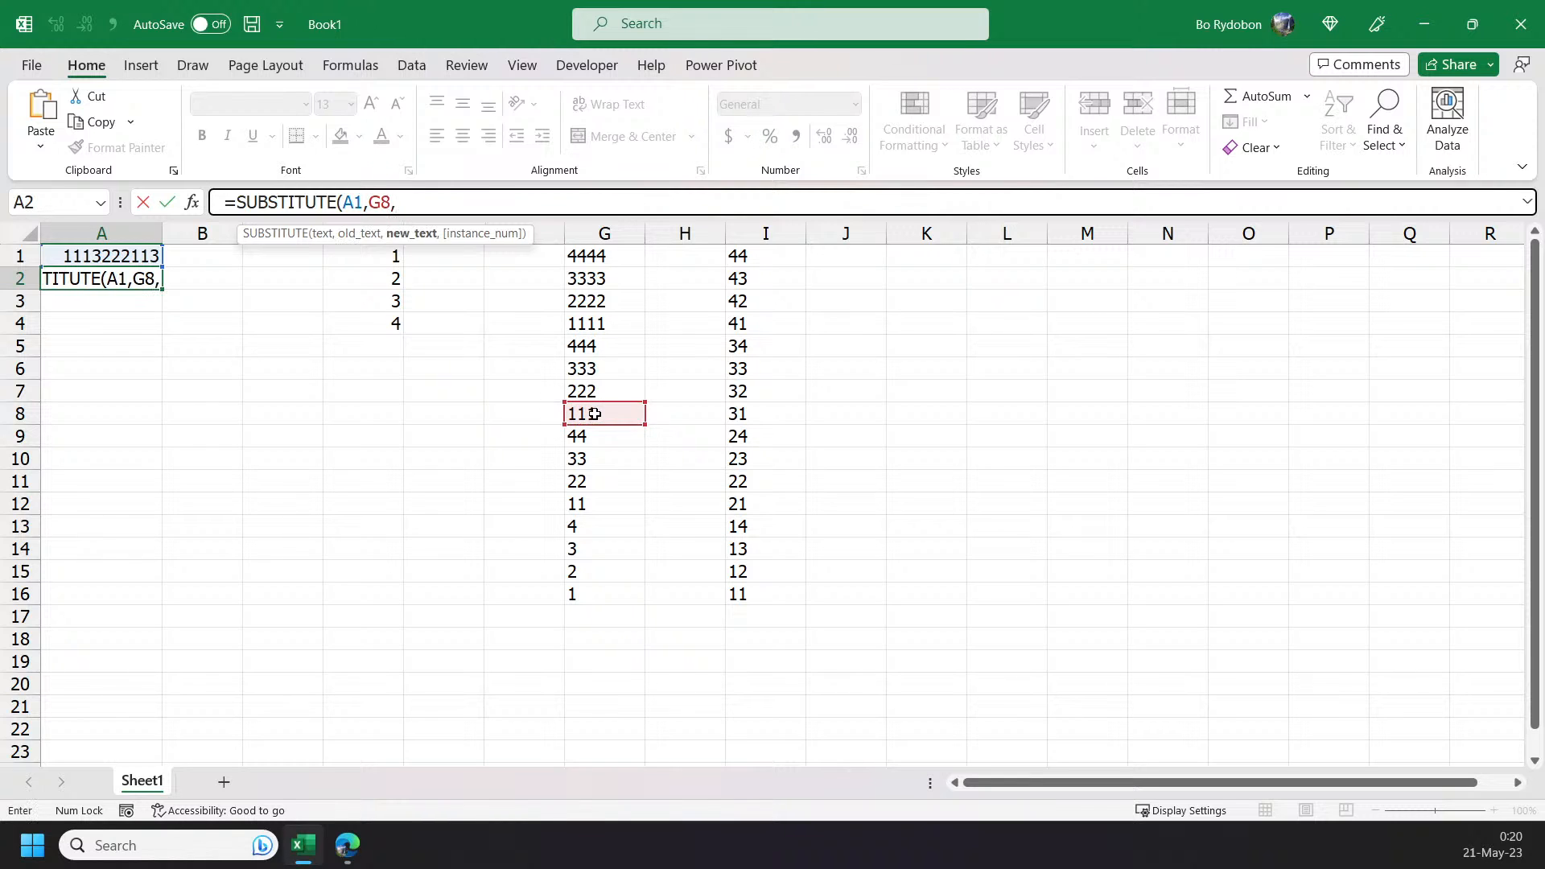
left_click(737, 411)
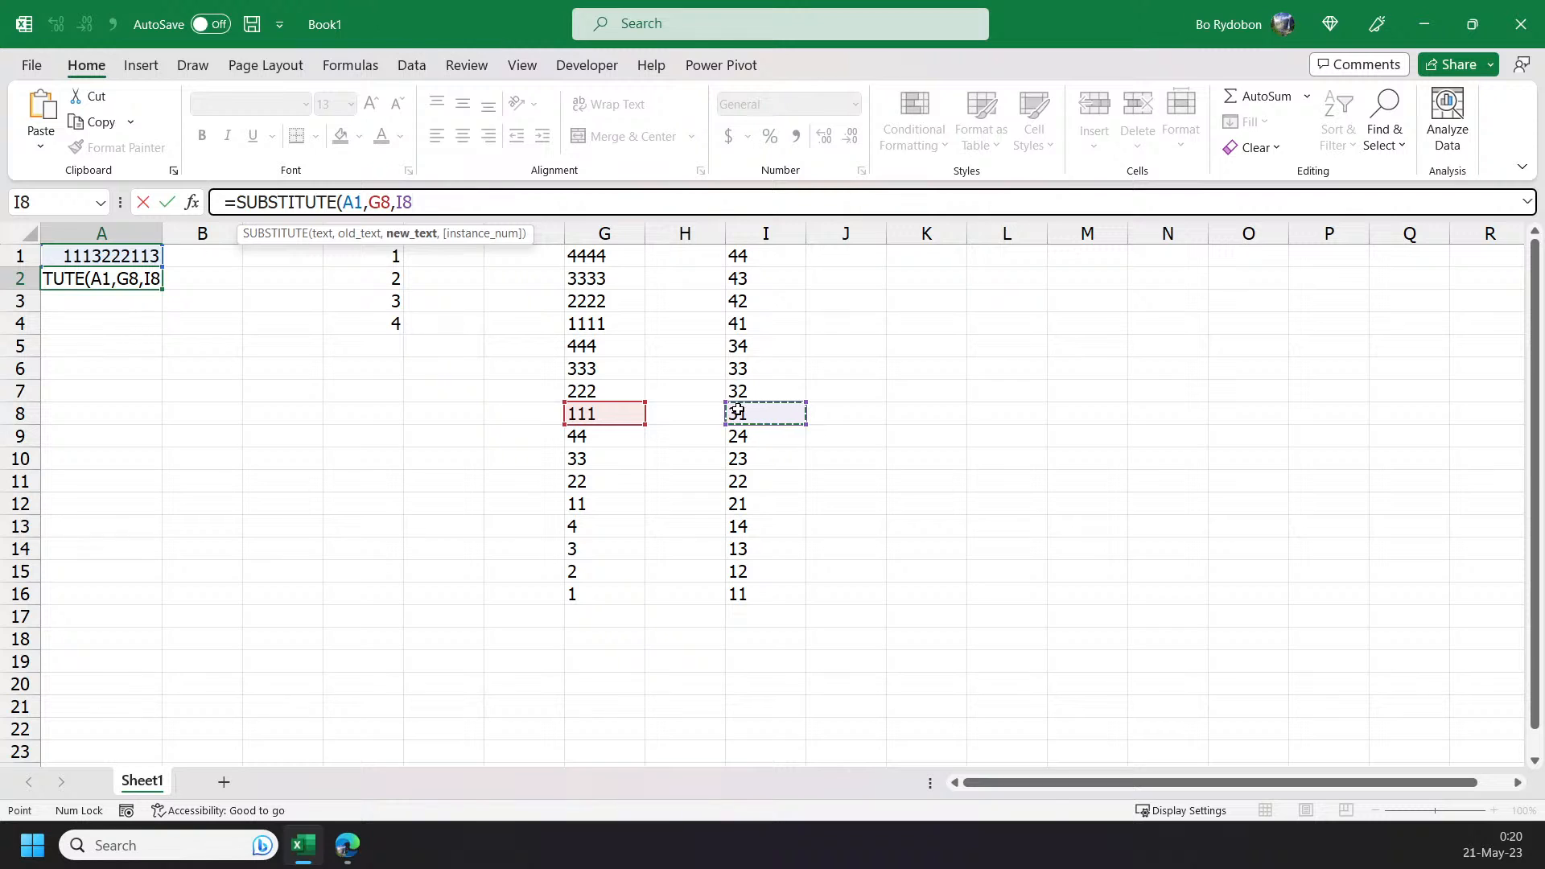
type(")")
key("Return")
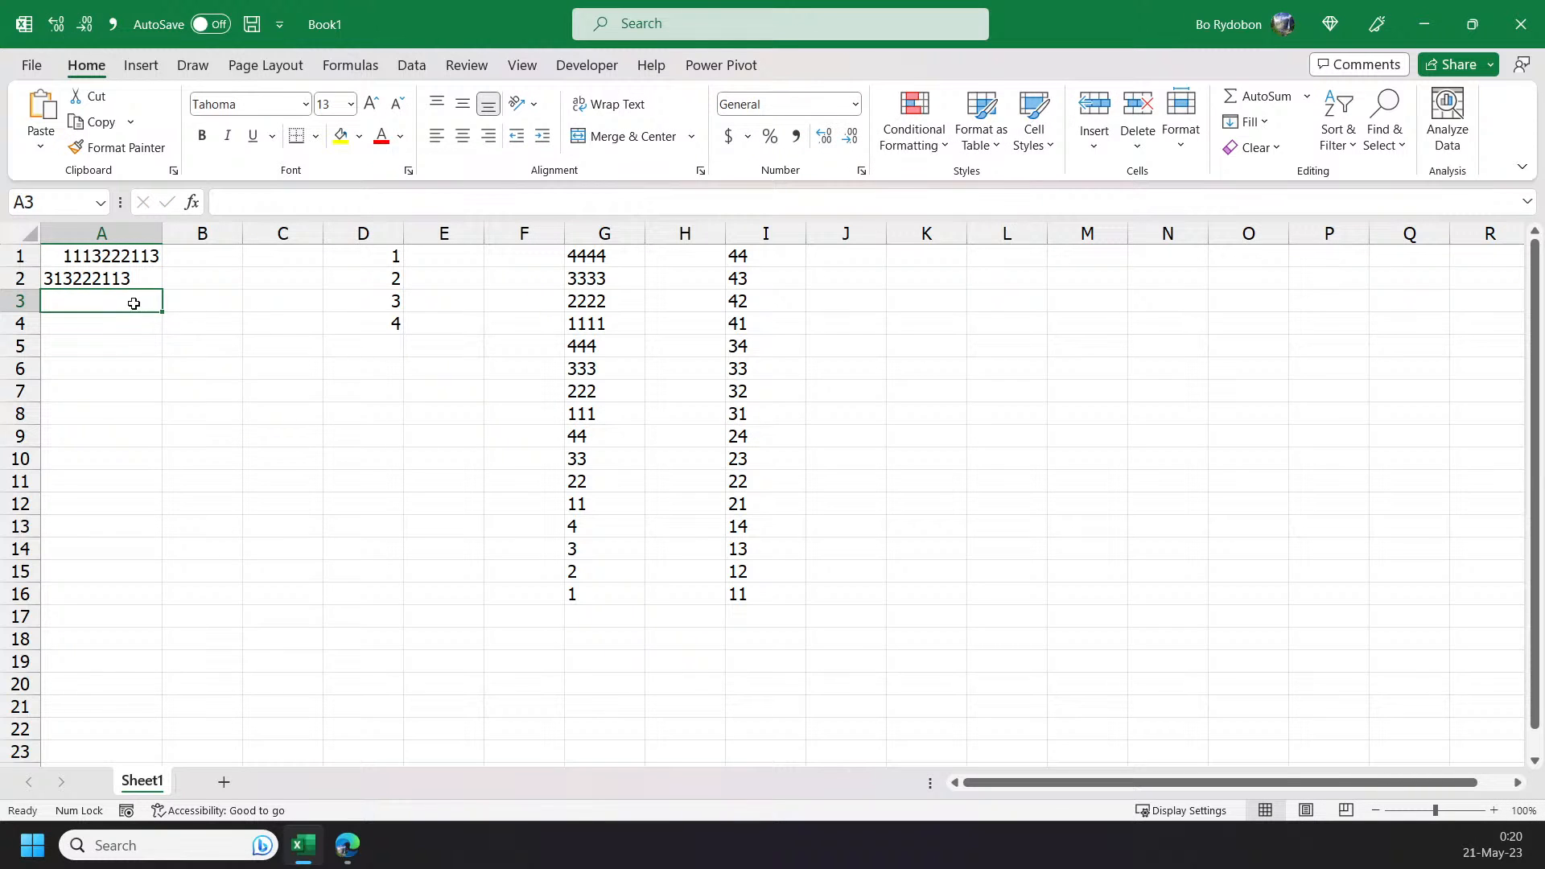
- Delete the trial SUBSTITUTE formula from cell A2
left_click(80, 279)
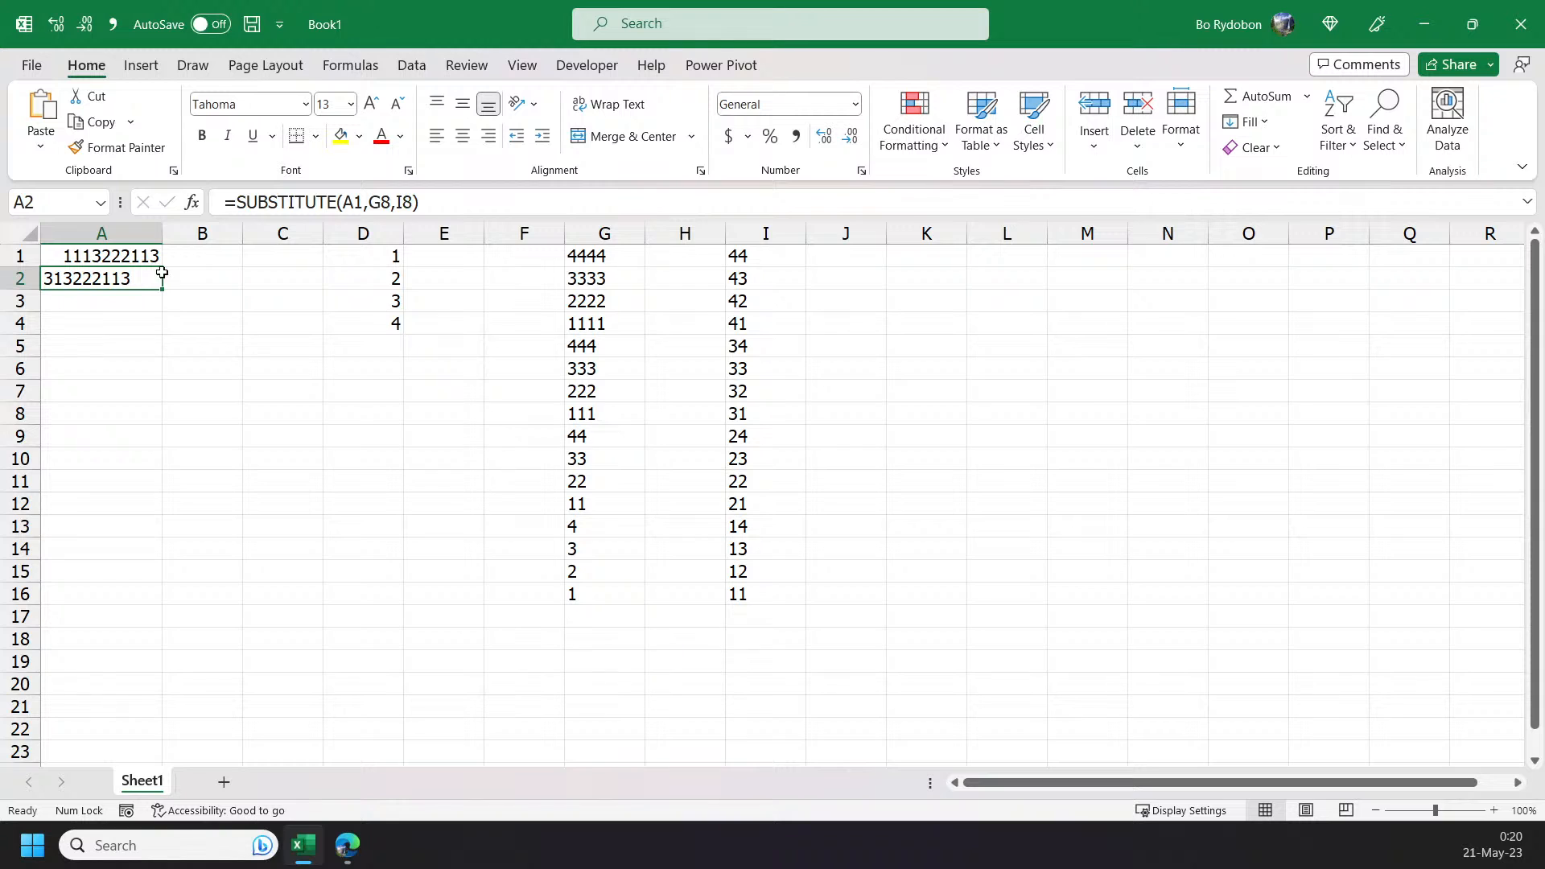
left_click(87, 306)
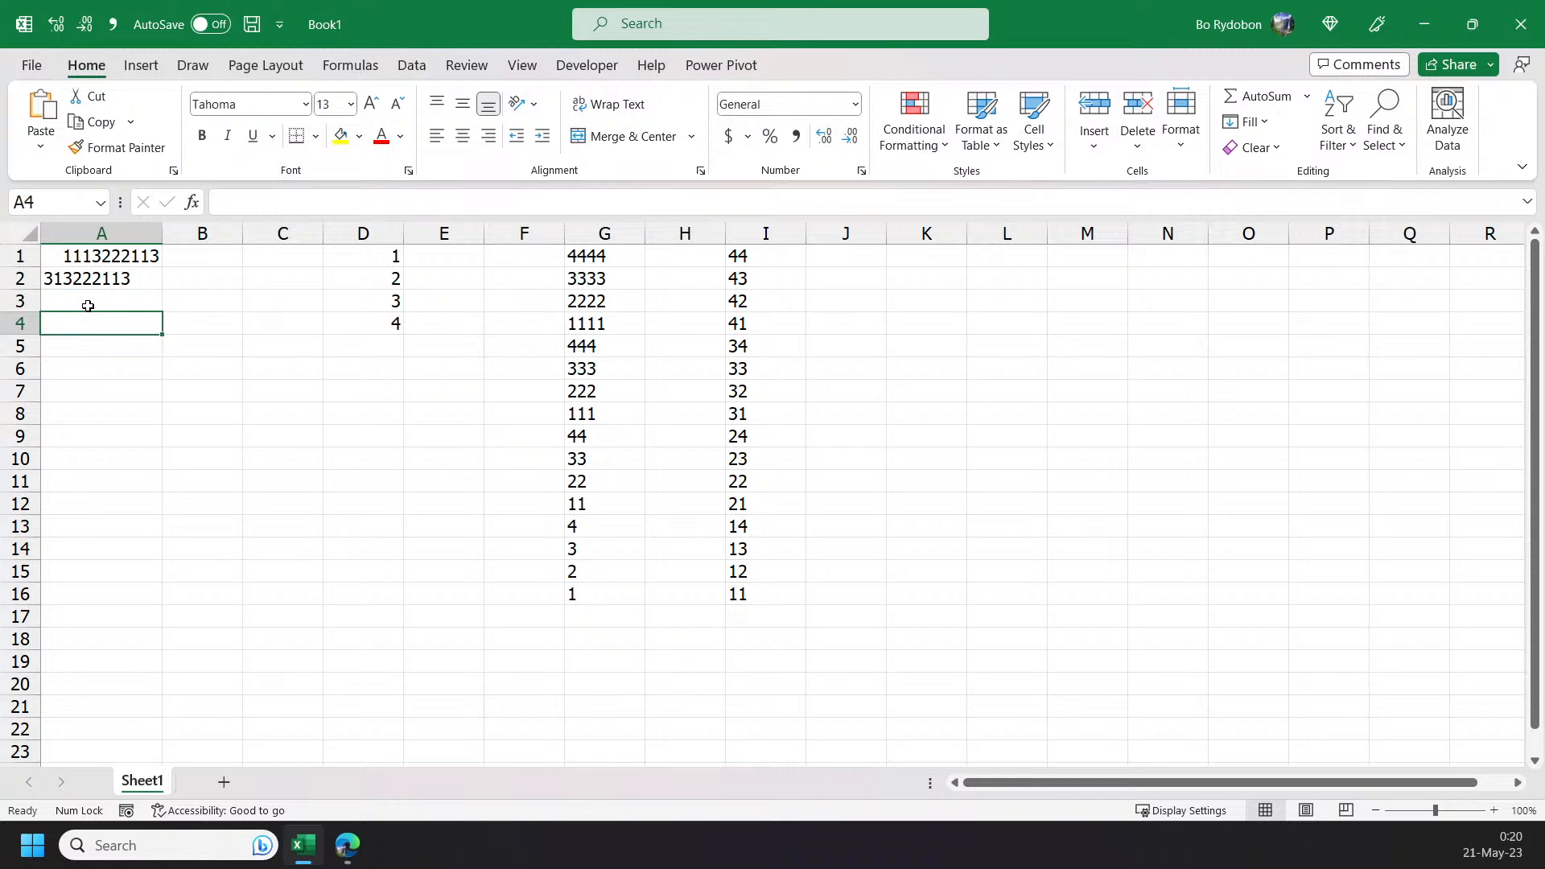
left_click(137, 278)
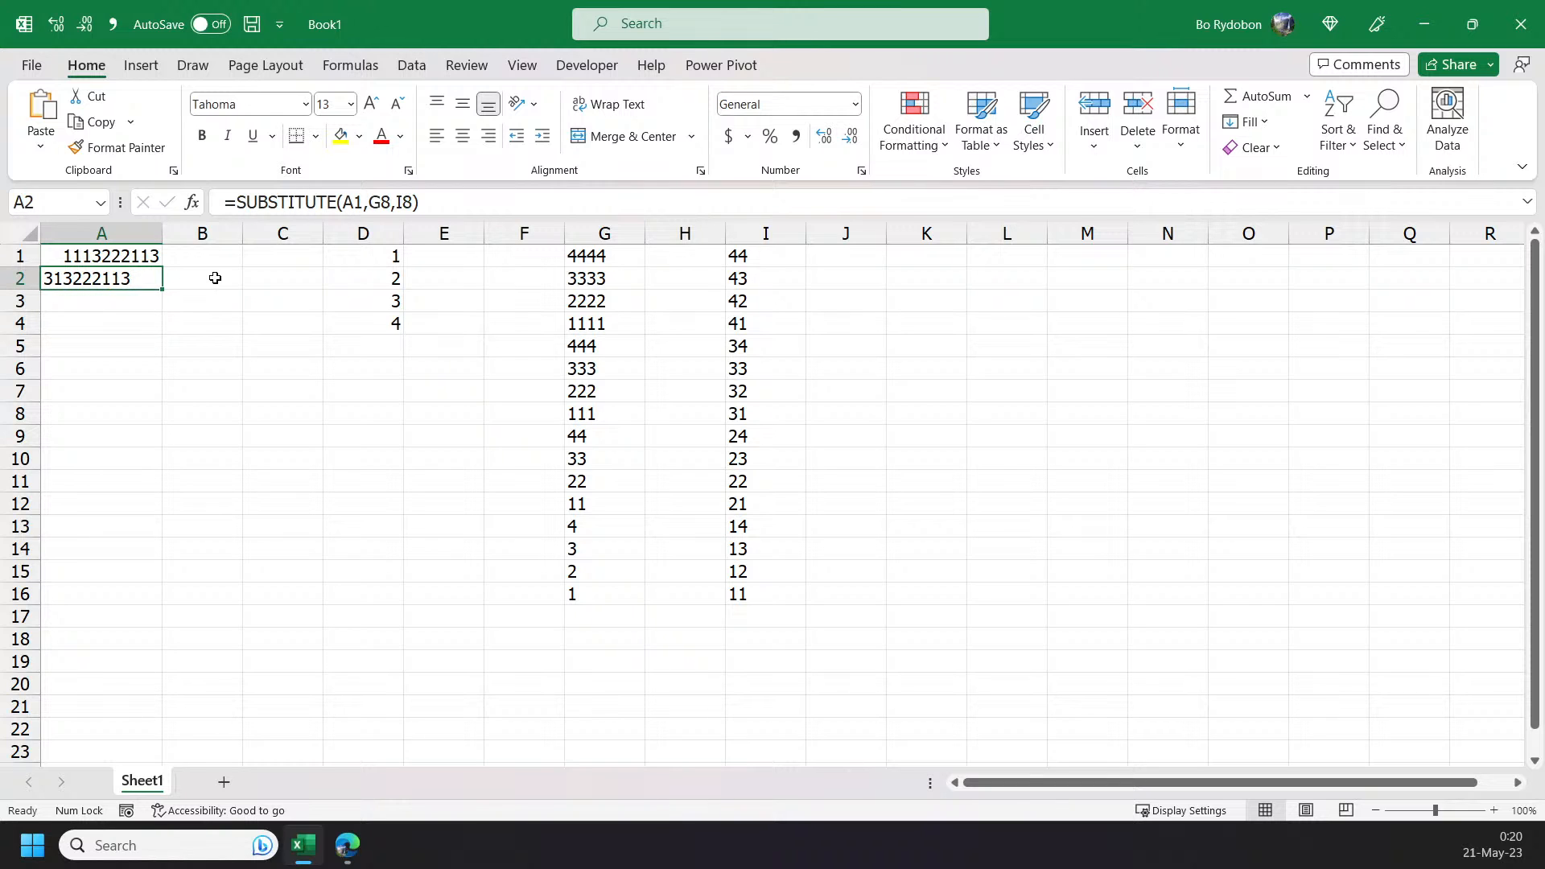
key("Delete")
left_click(674, 260)
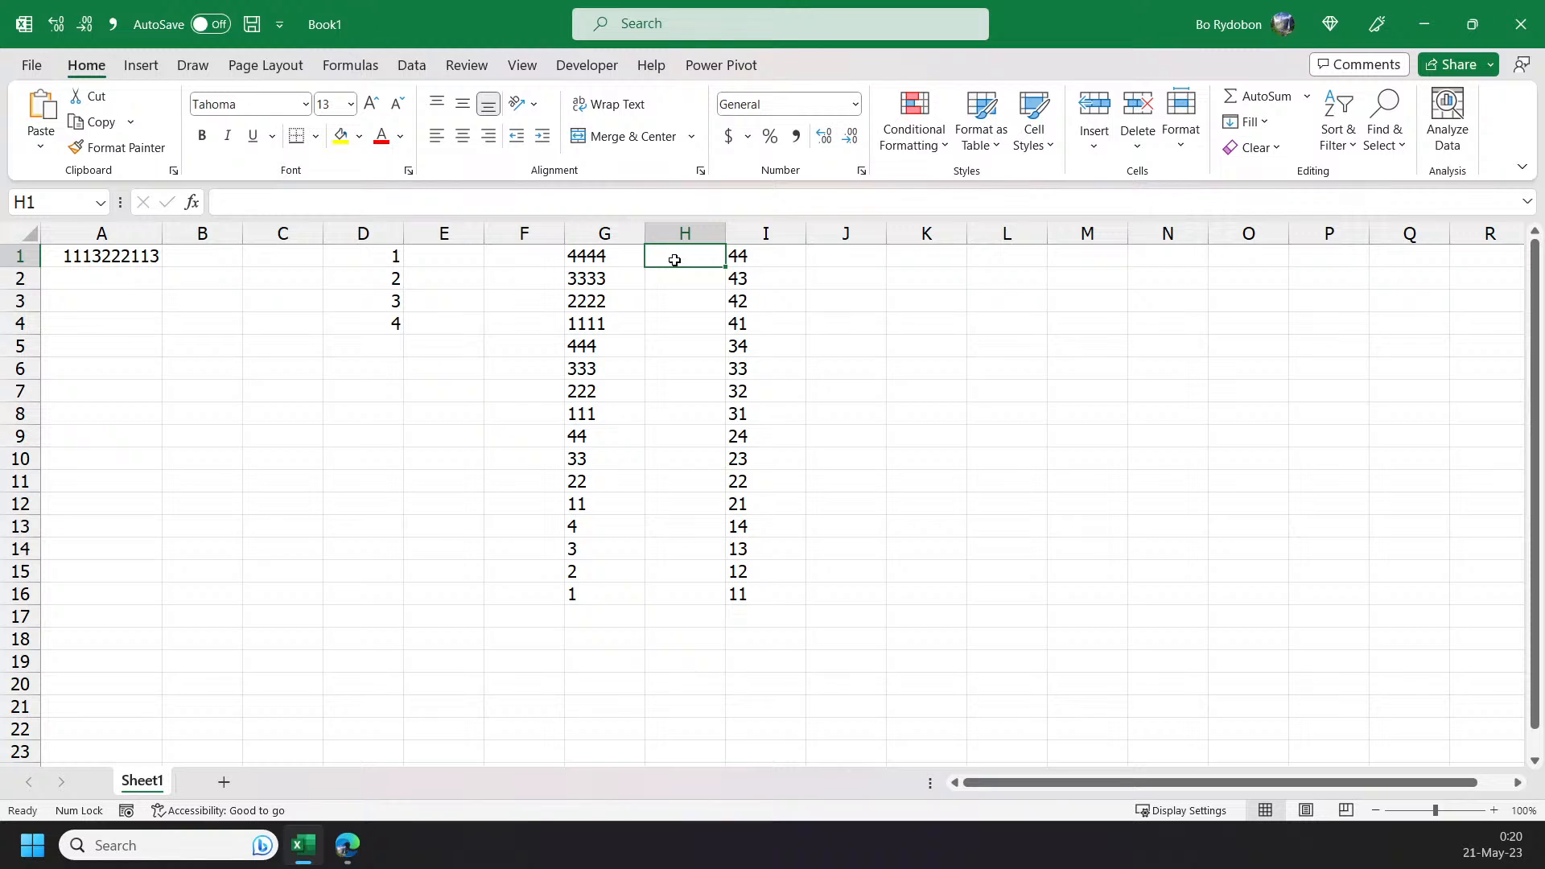
key("Left")
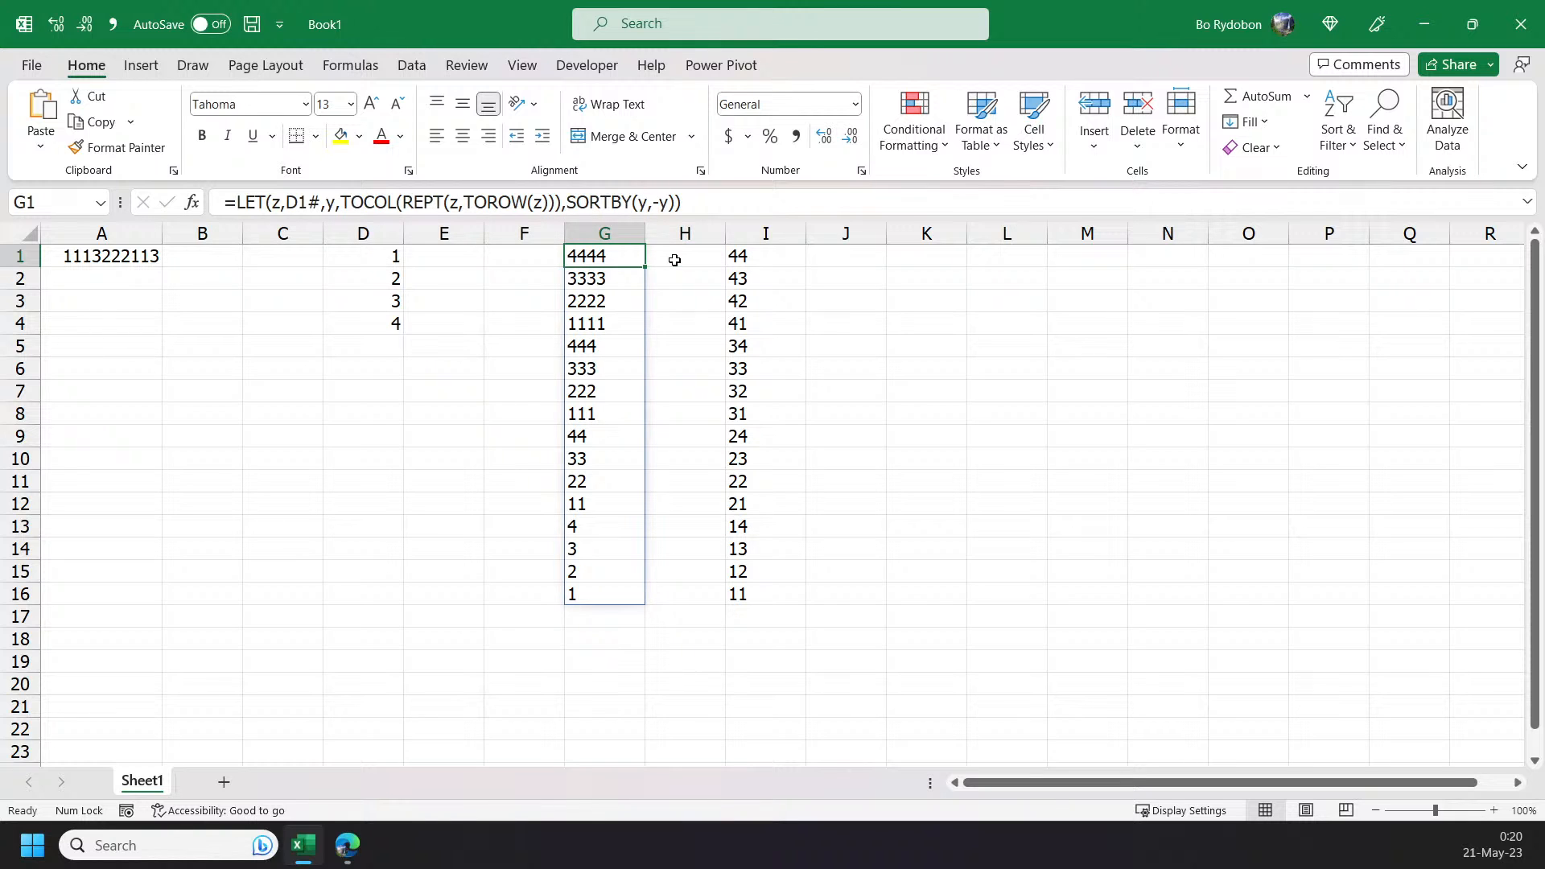
left_click(674, 260)
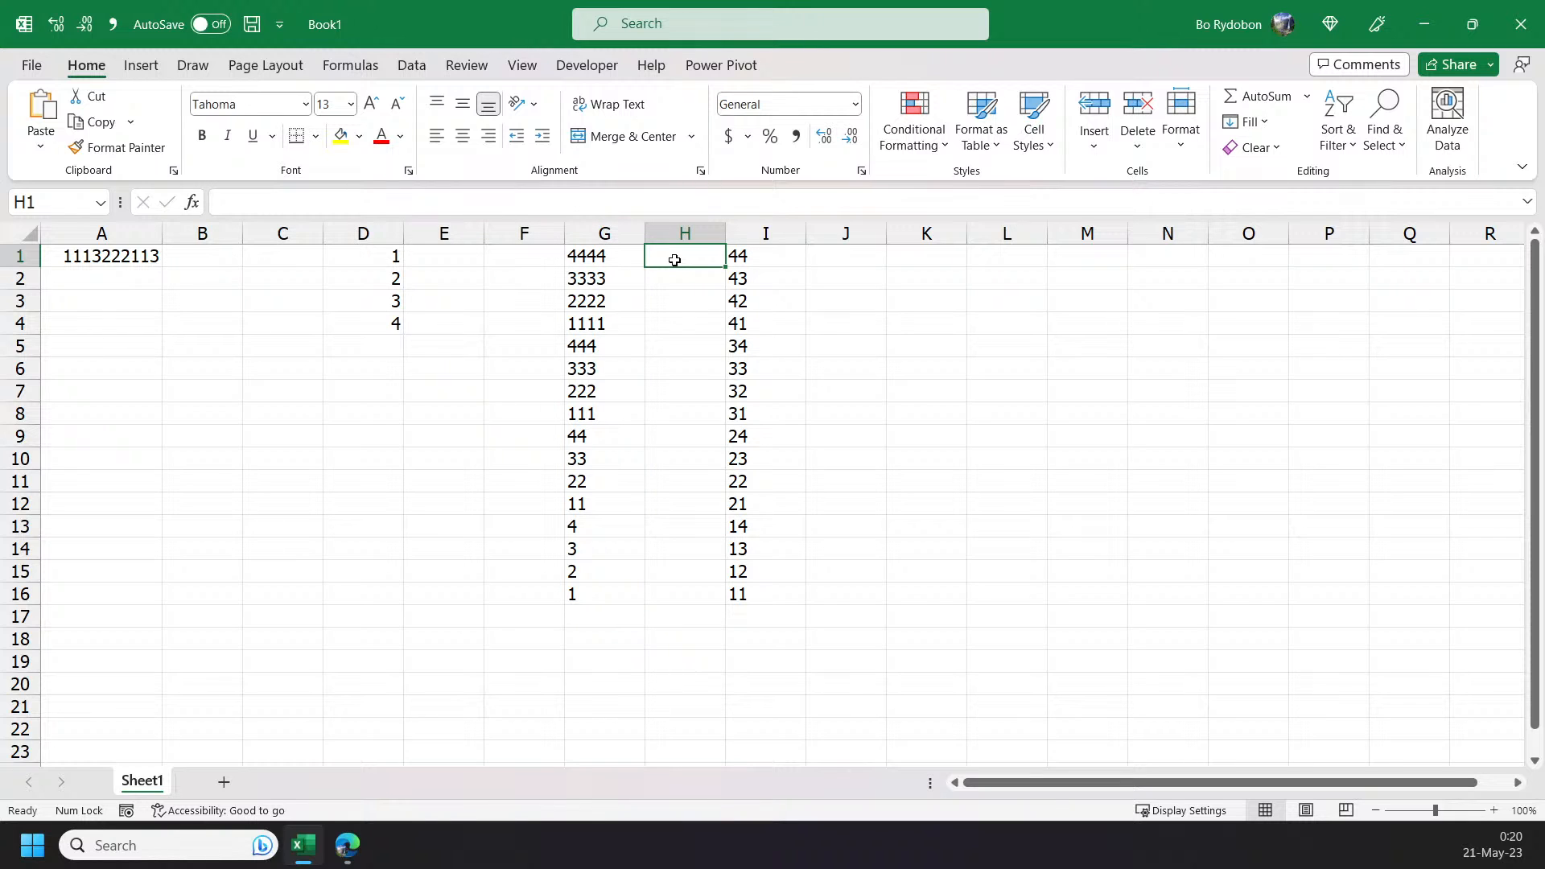
left_click(764, 258)
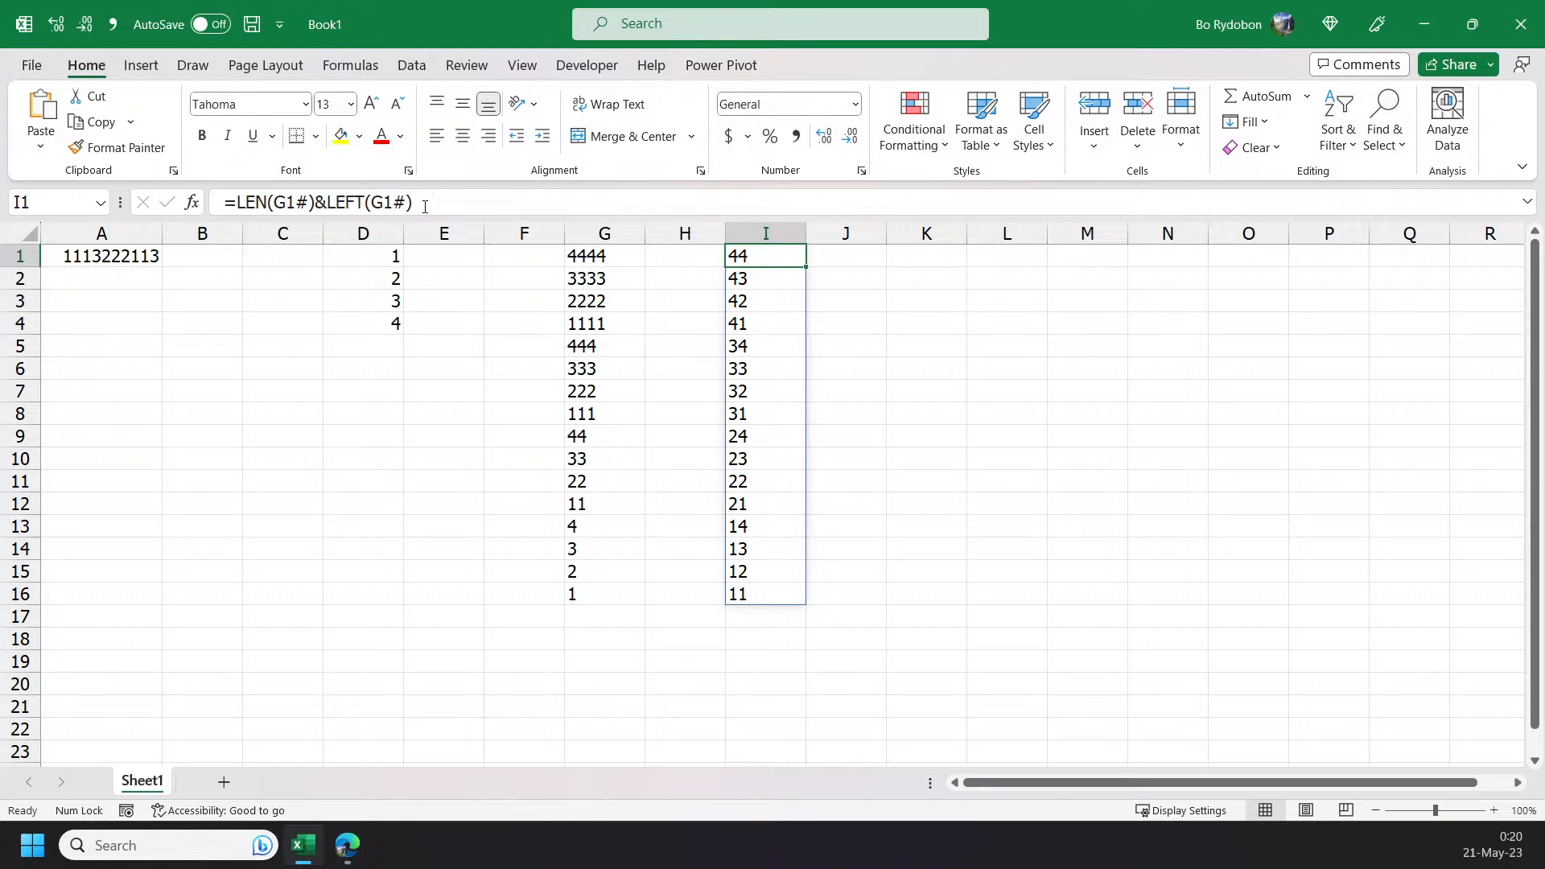
- Enter =LEN(G1#) in cell H1 to list each string's length between the G and I columns
left_click(660, 258)
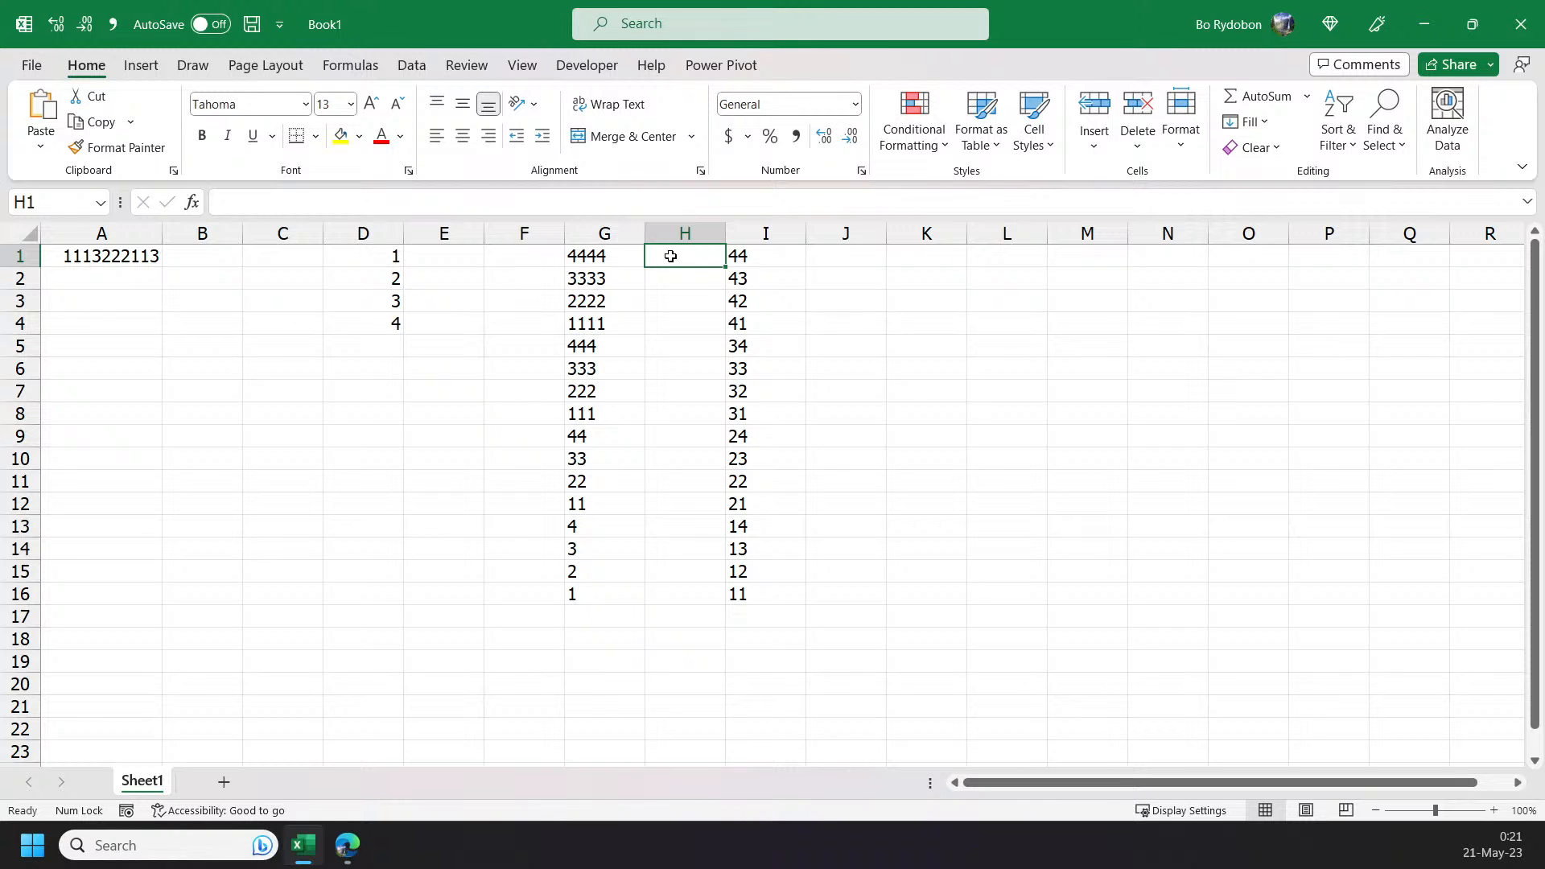
type("=")
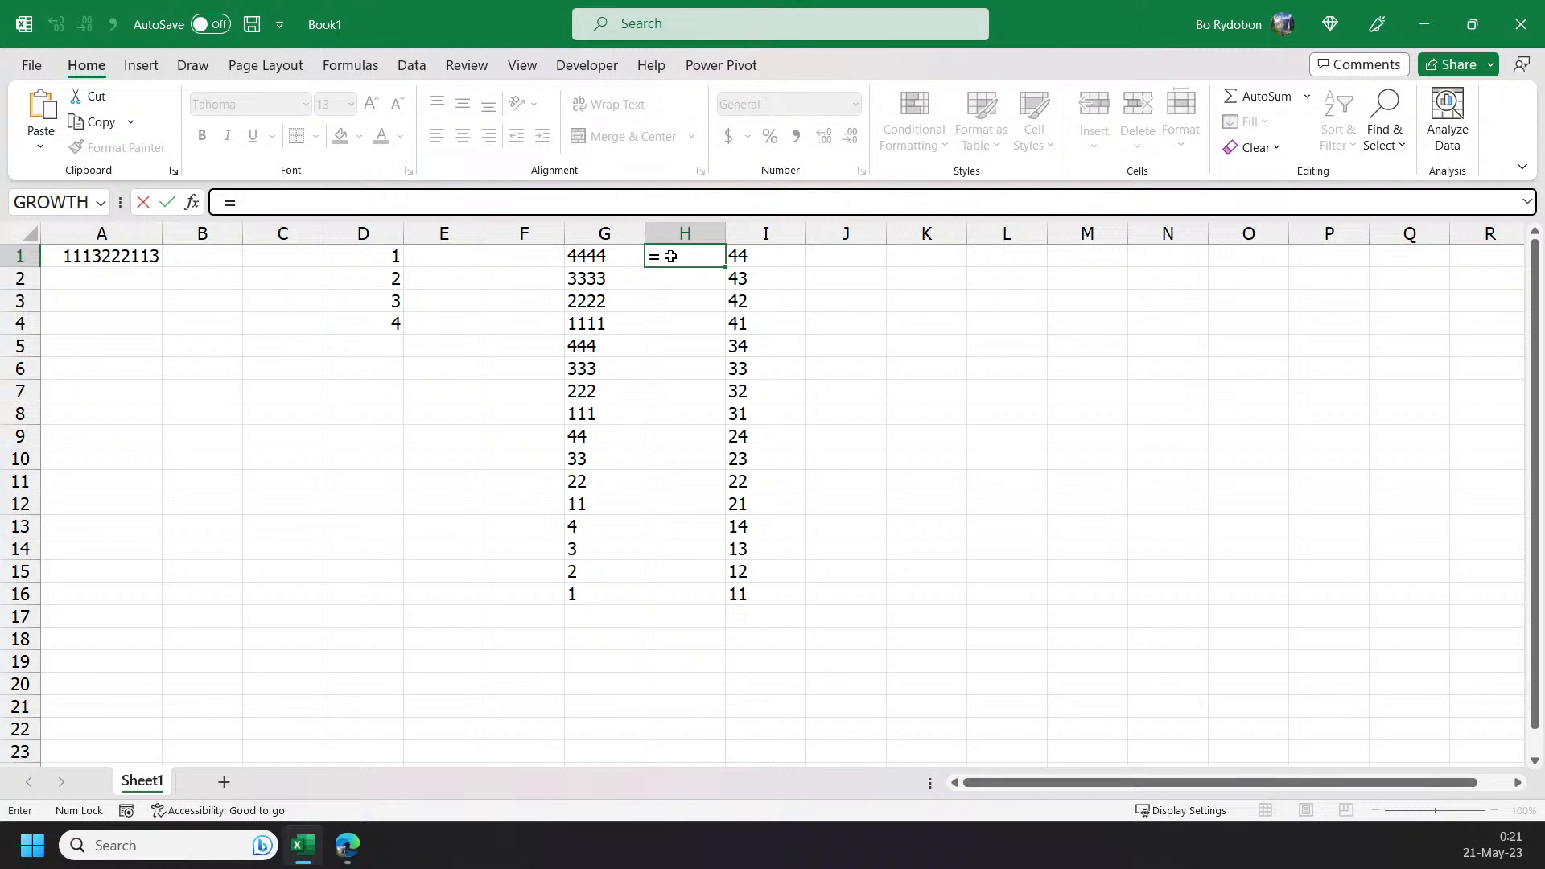
type("len")
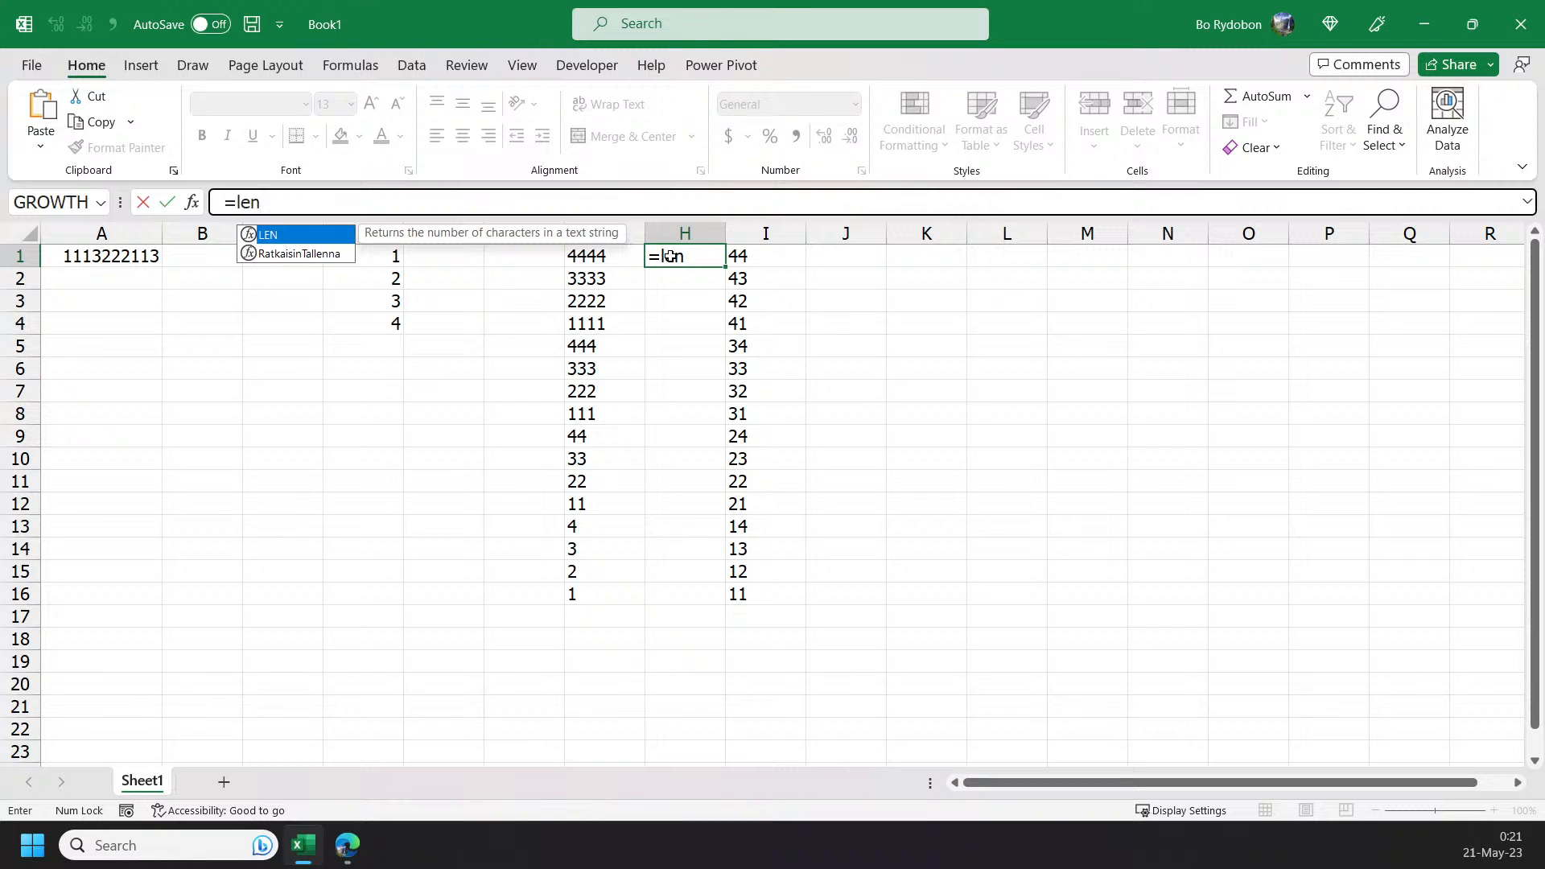
key("Tab")
key("Left")
type("#)")
key("Return")
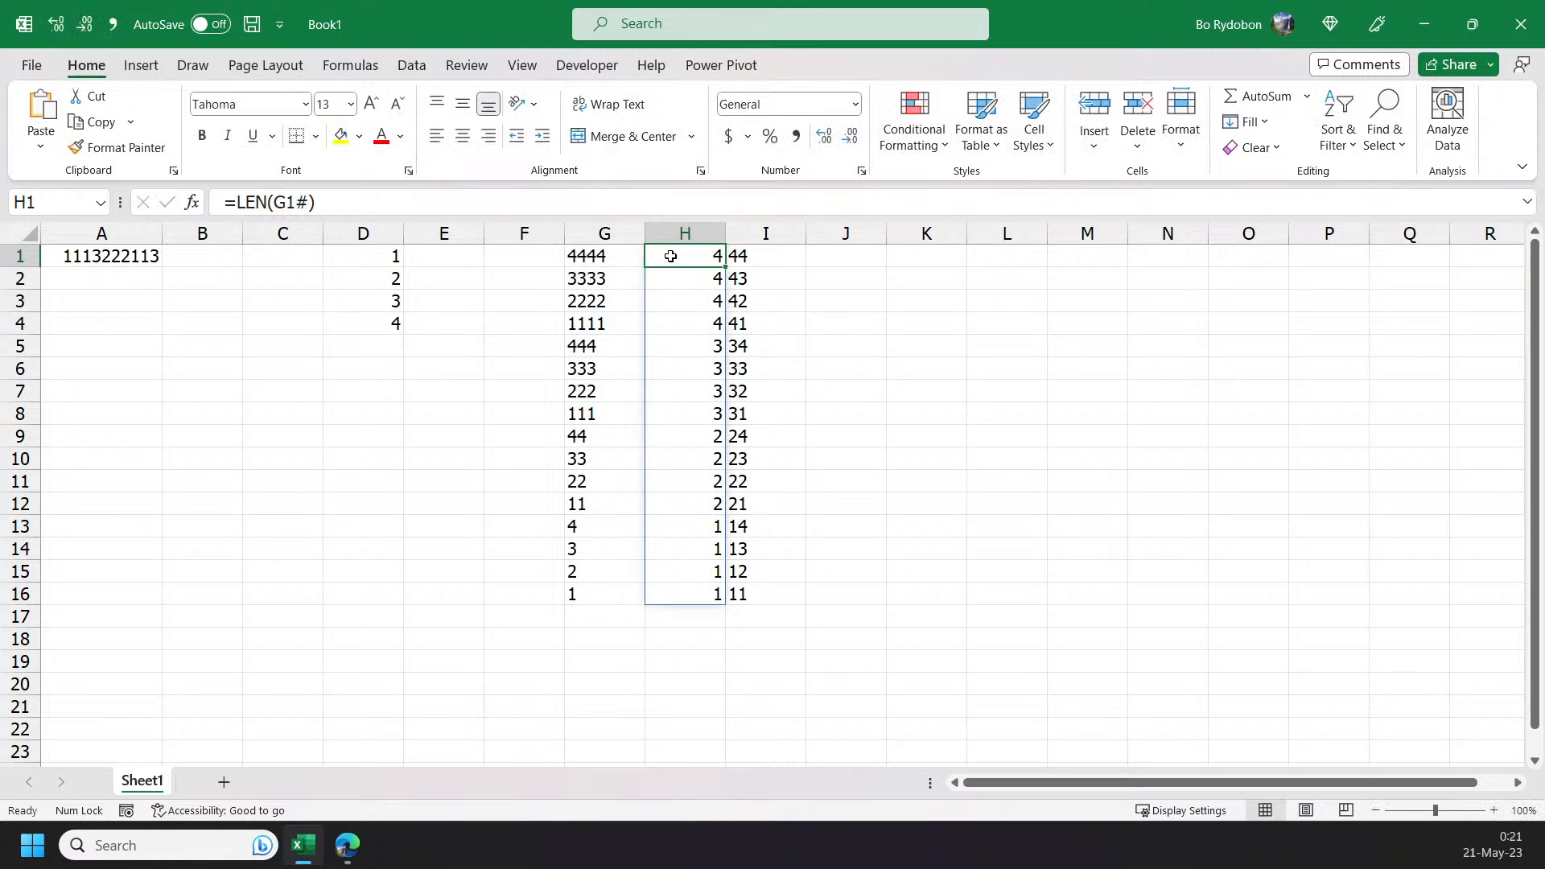
- Change the H1 formula to =CHAR(LEN(G1#)+64) so each string length is coded as a letter
double_click(670, 256)
left_click(239, 204)
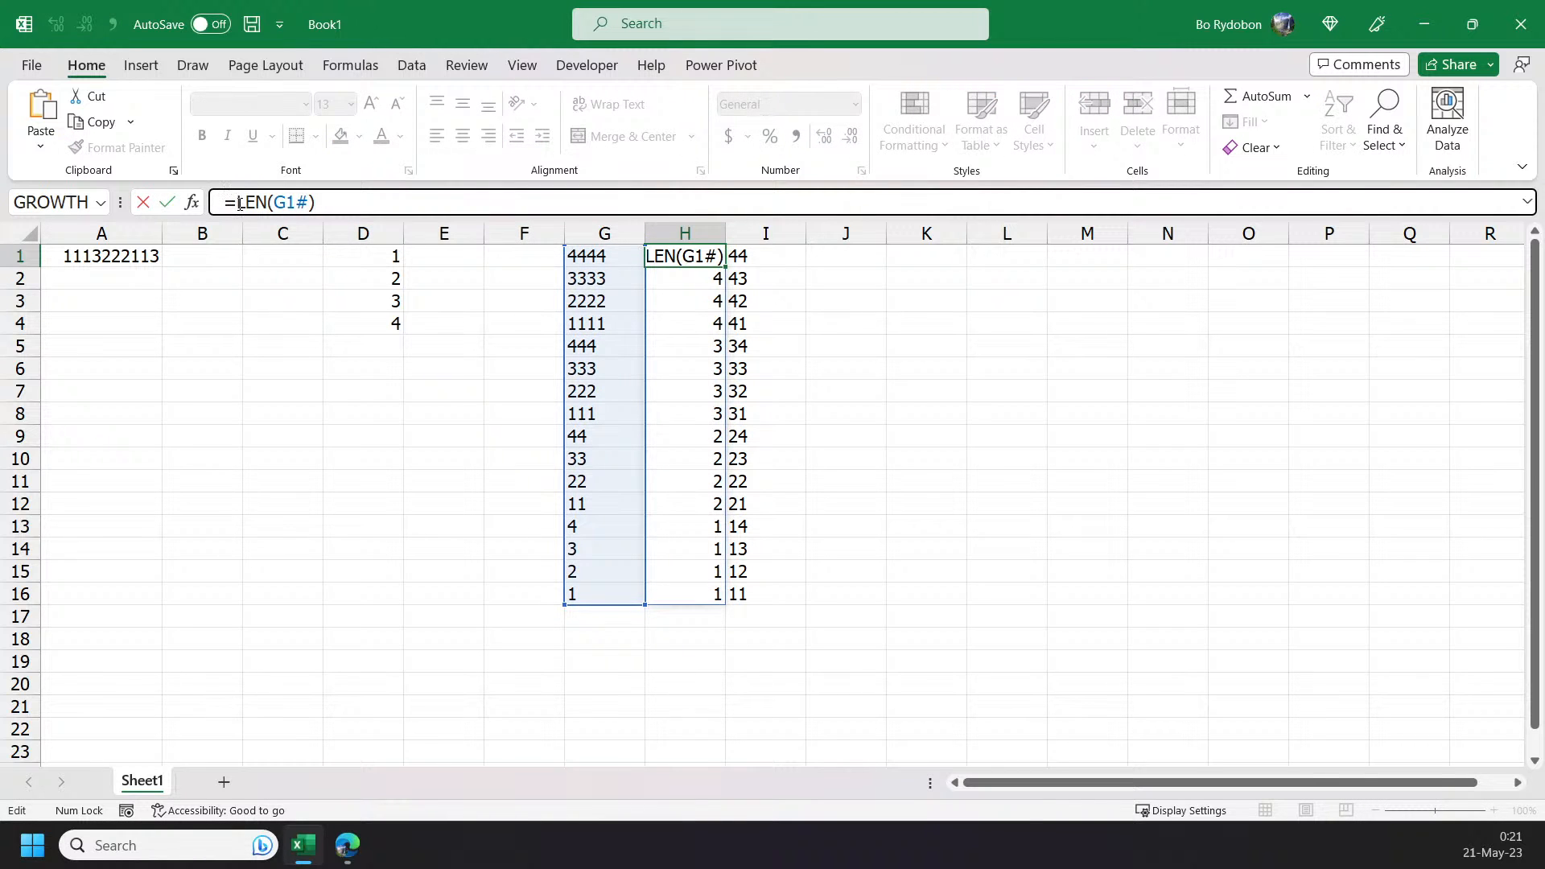
type("CHAR(LEN(G1#)")
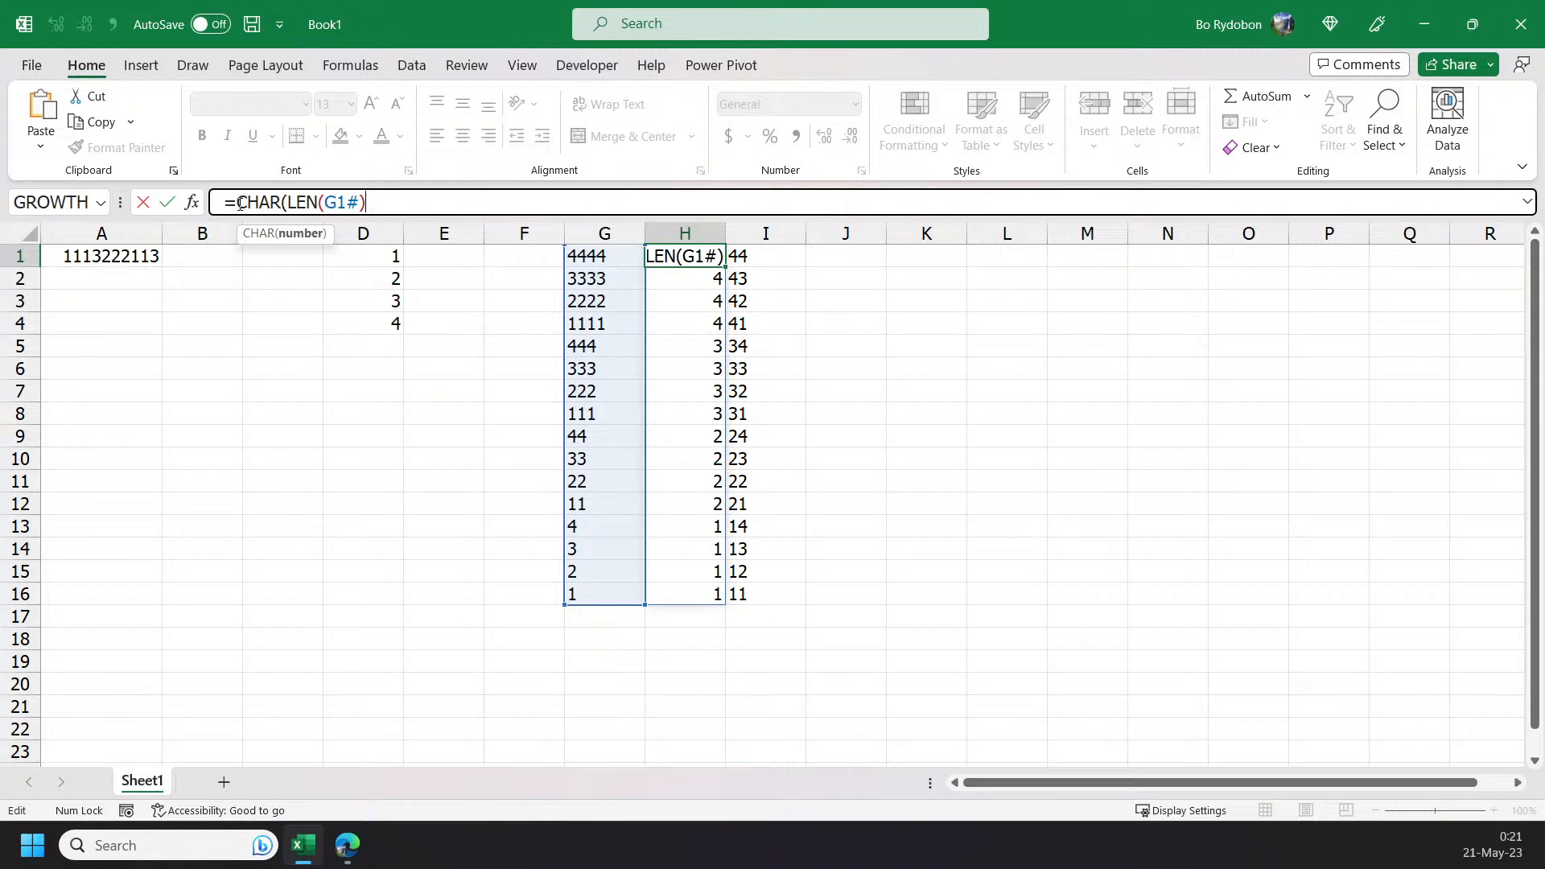
type("+64)")
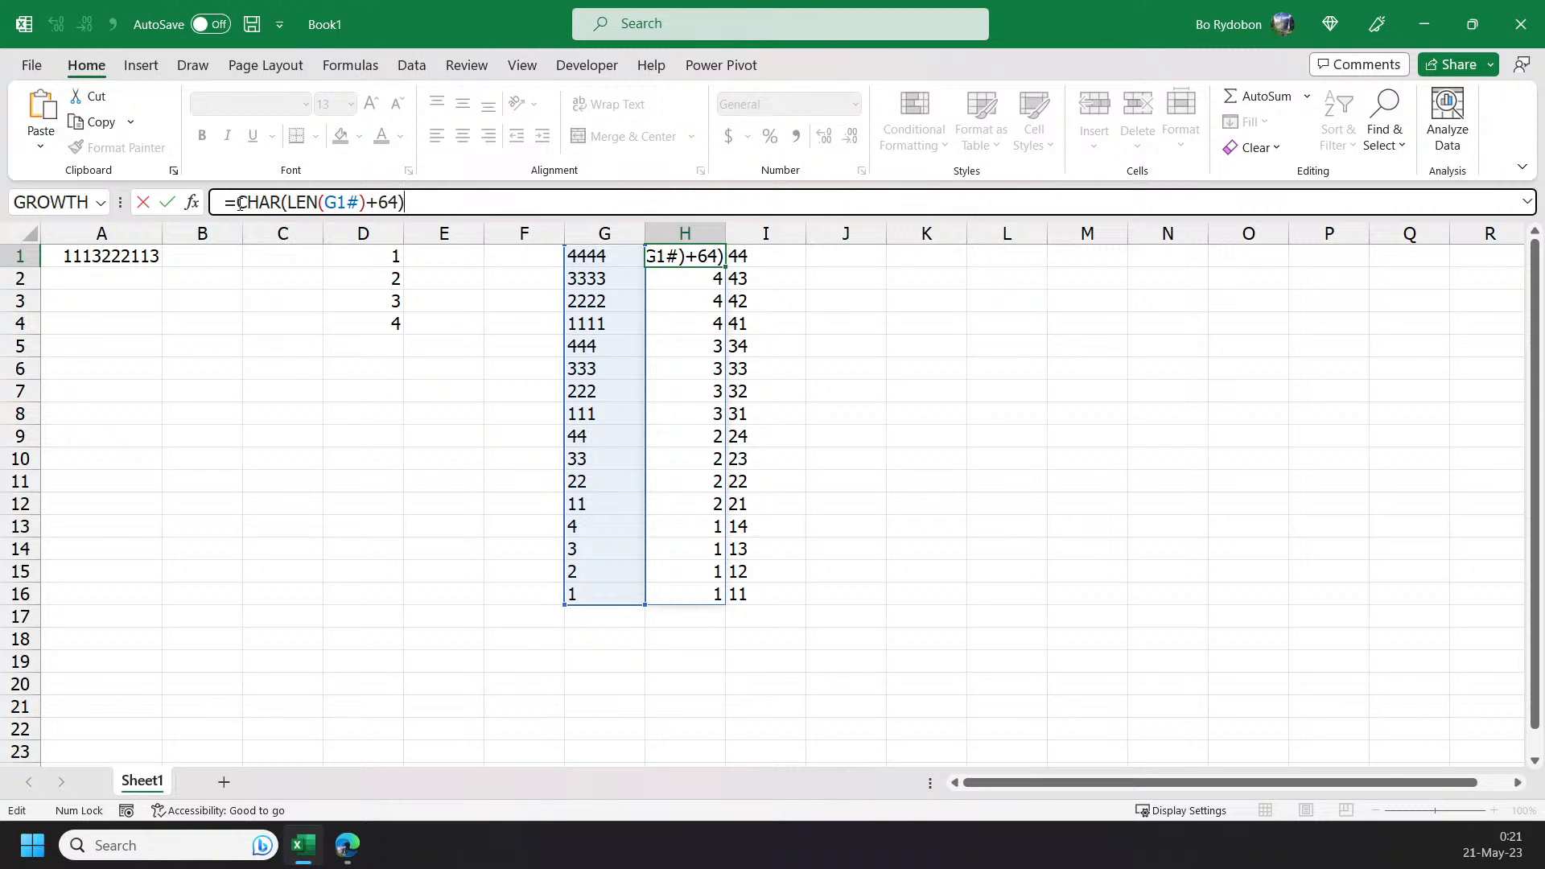
key("Return")
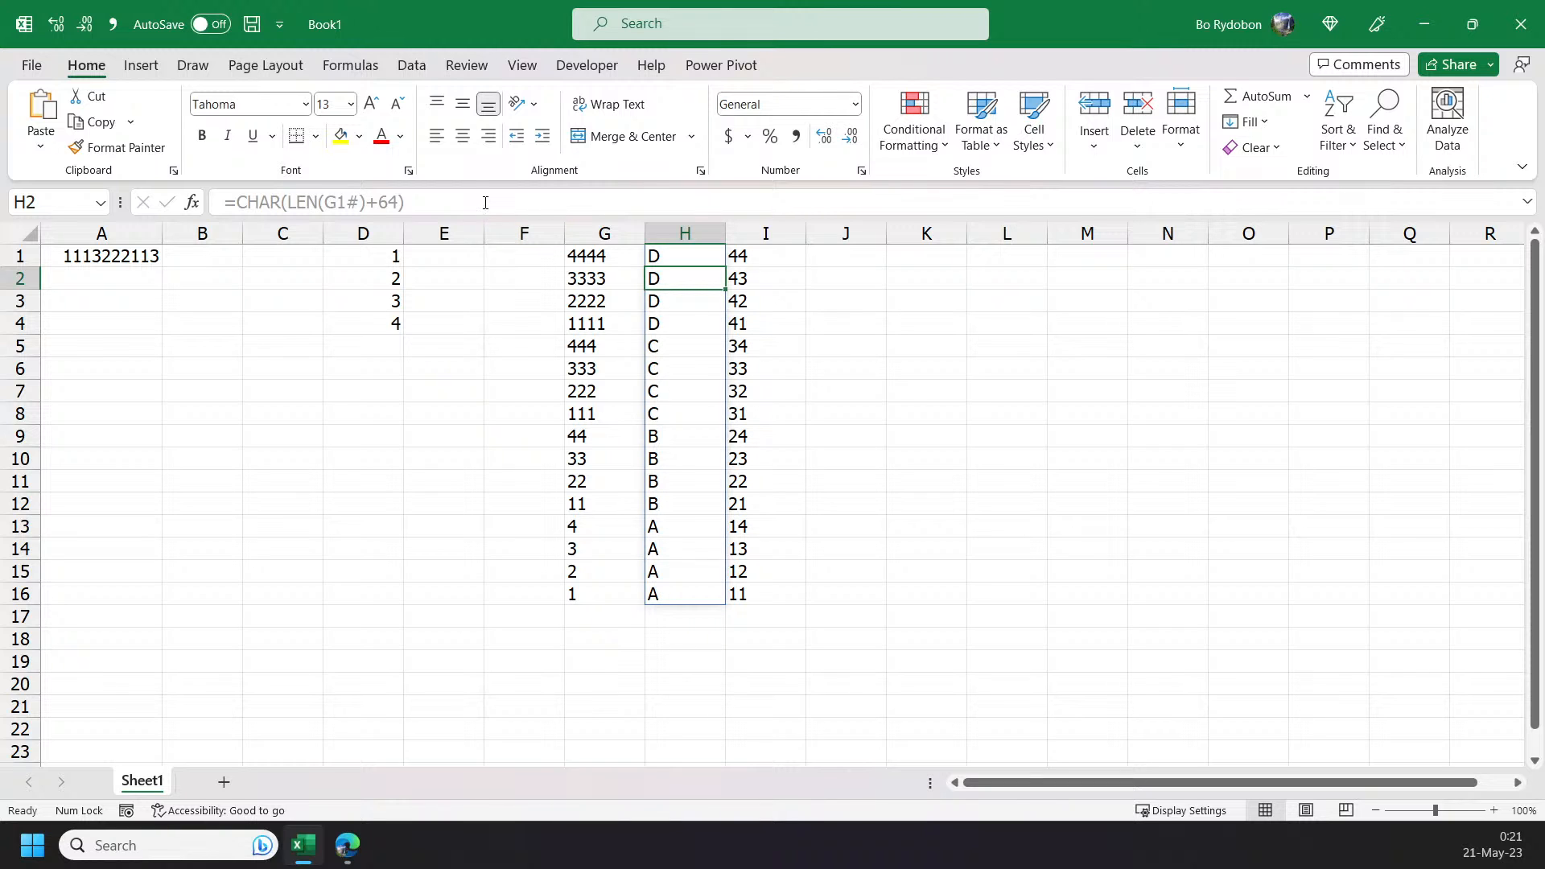
- Append &CHAR(LEFT(G1#)+64) to the H1 formula so each run's digit is also coded as a letter
left_click(676, 256)
left_click(526, 203)
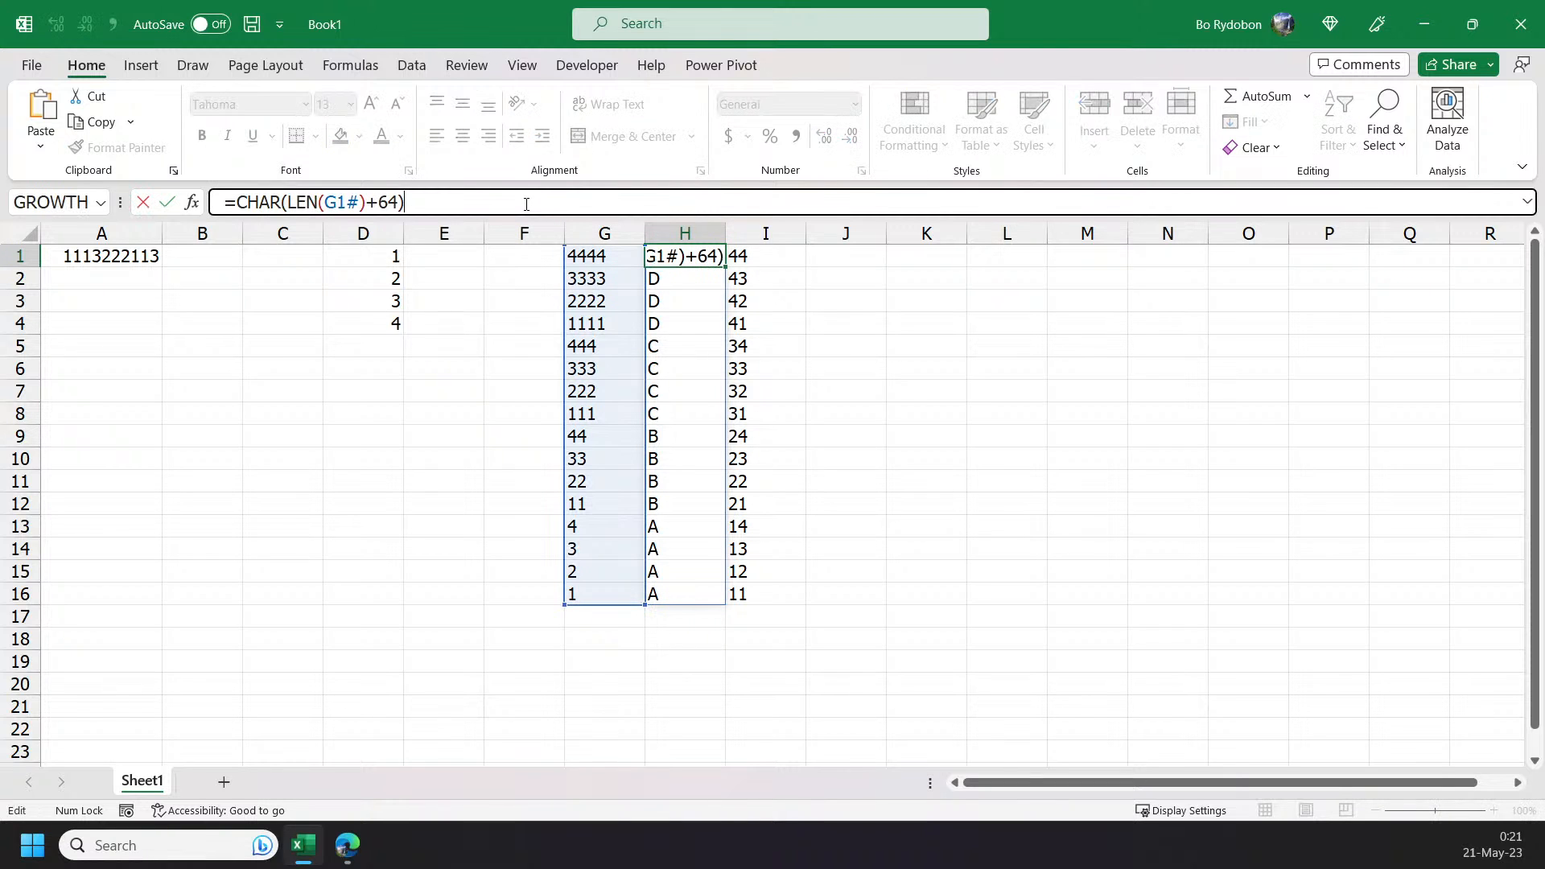
type("&")
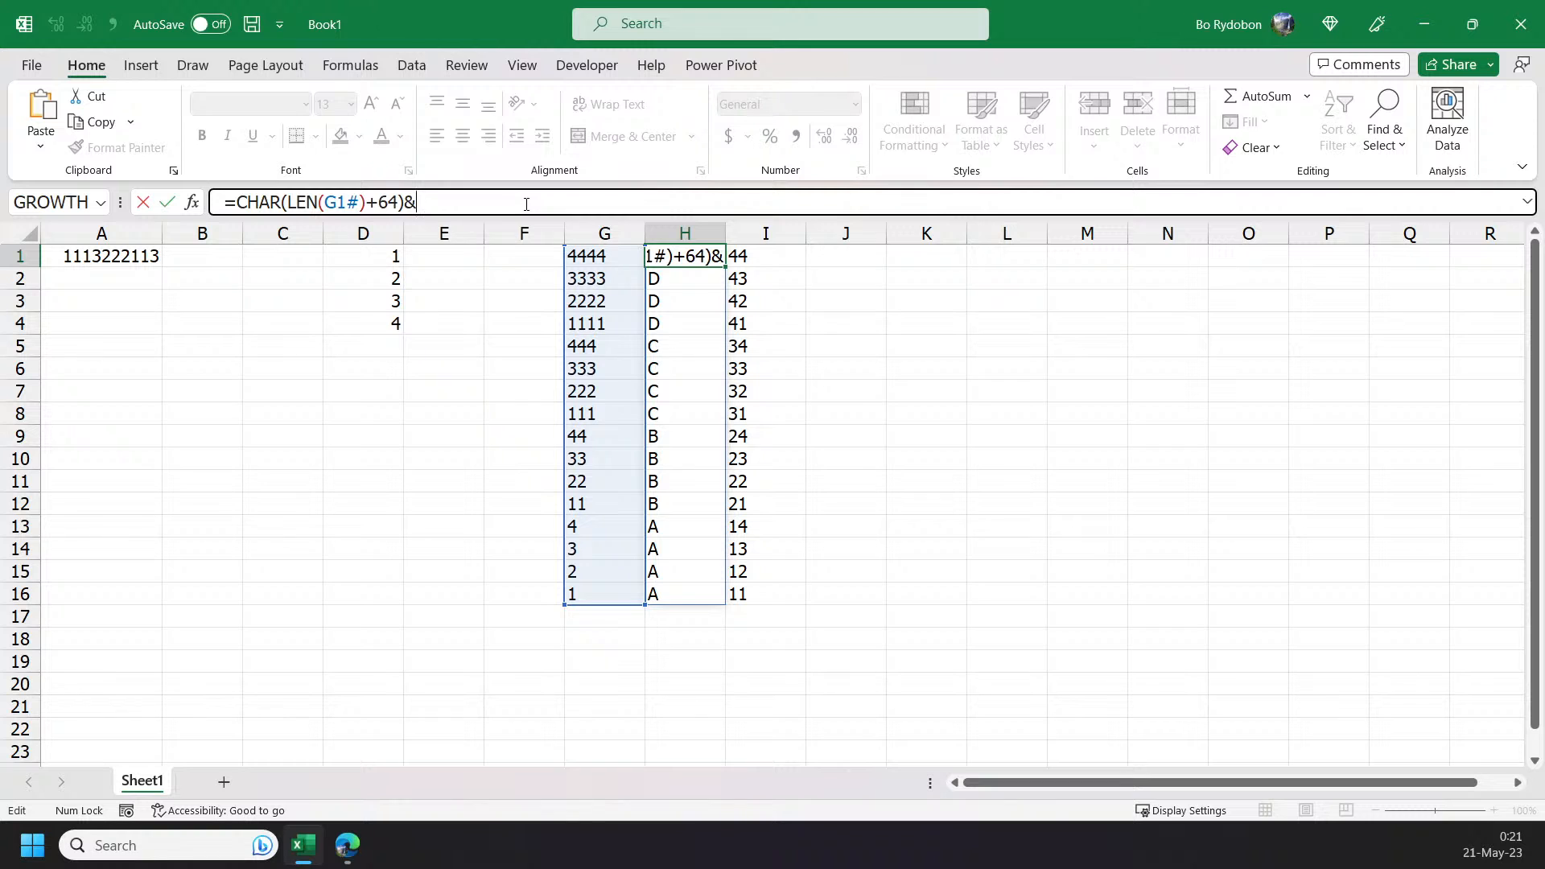
type("ca")
key("BackSpace")
type("HAR(")
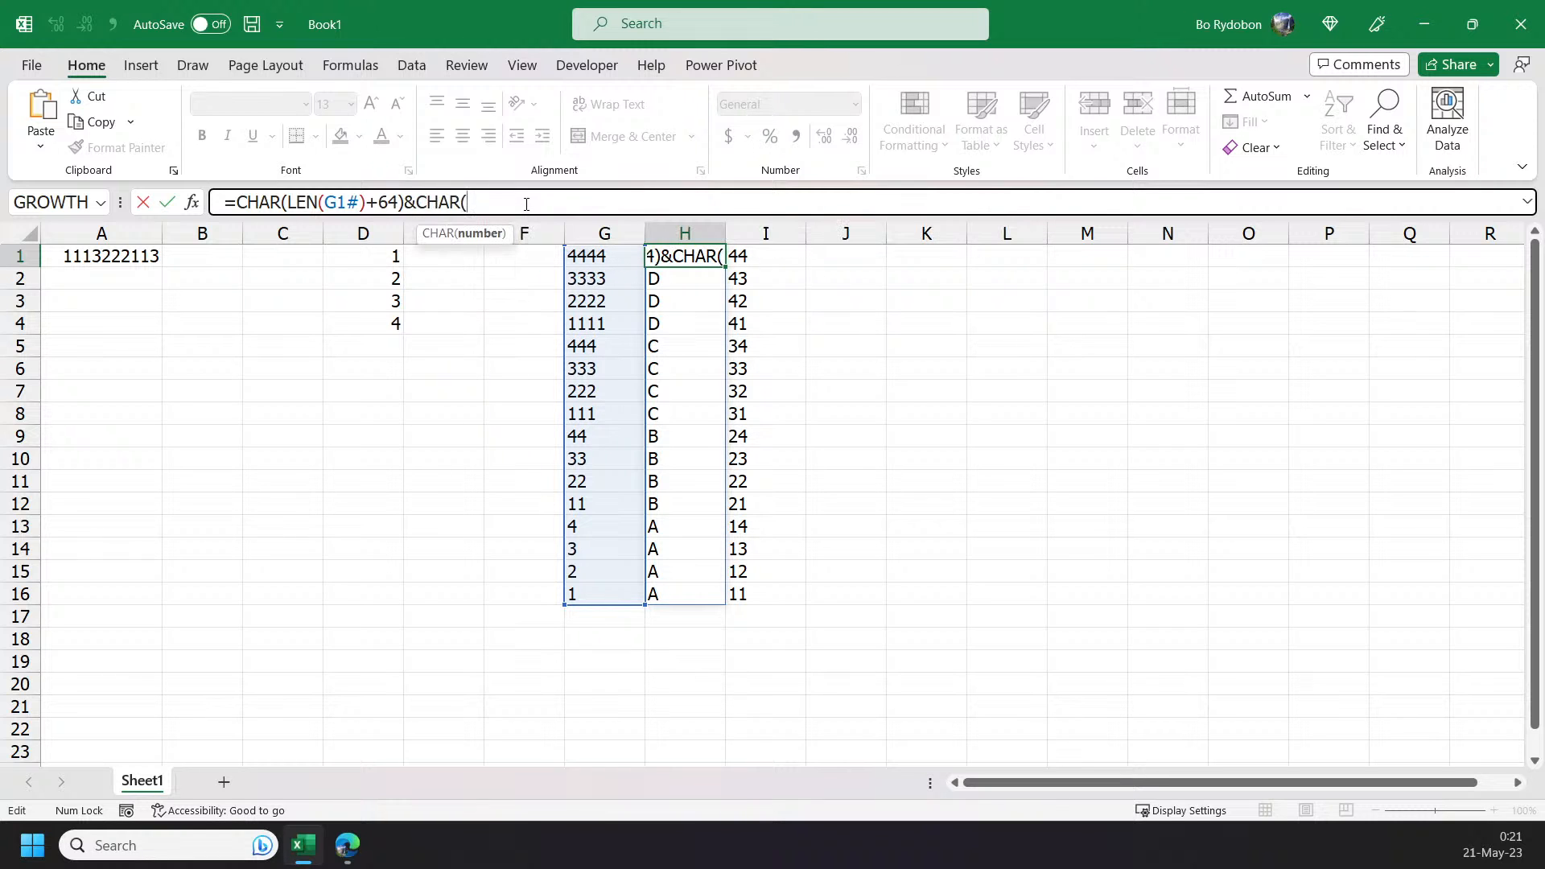
type("le")
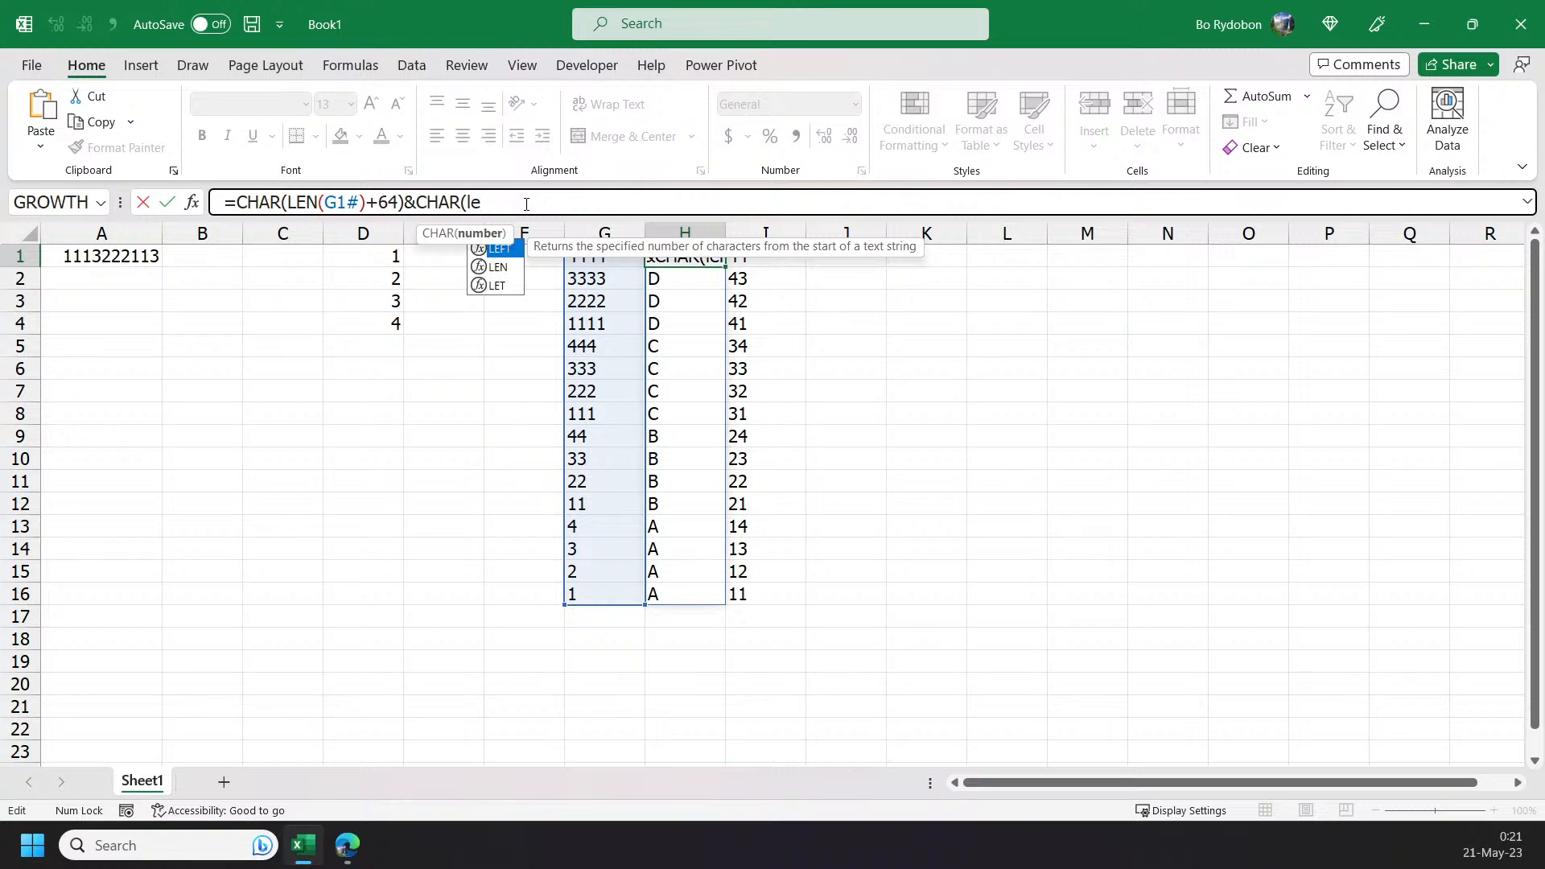
type("f")
key("Tab")
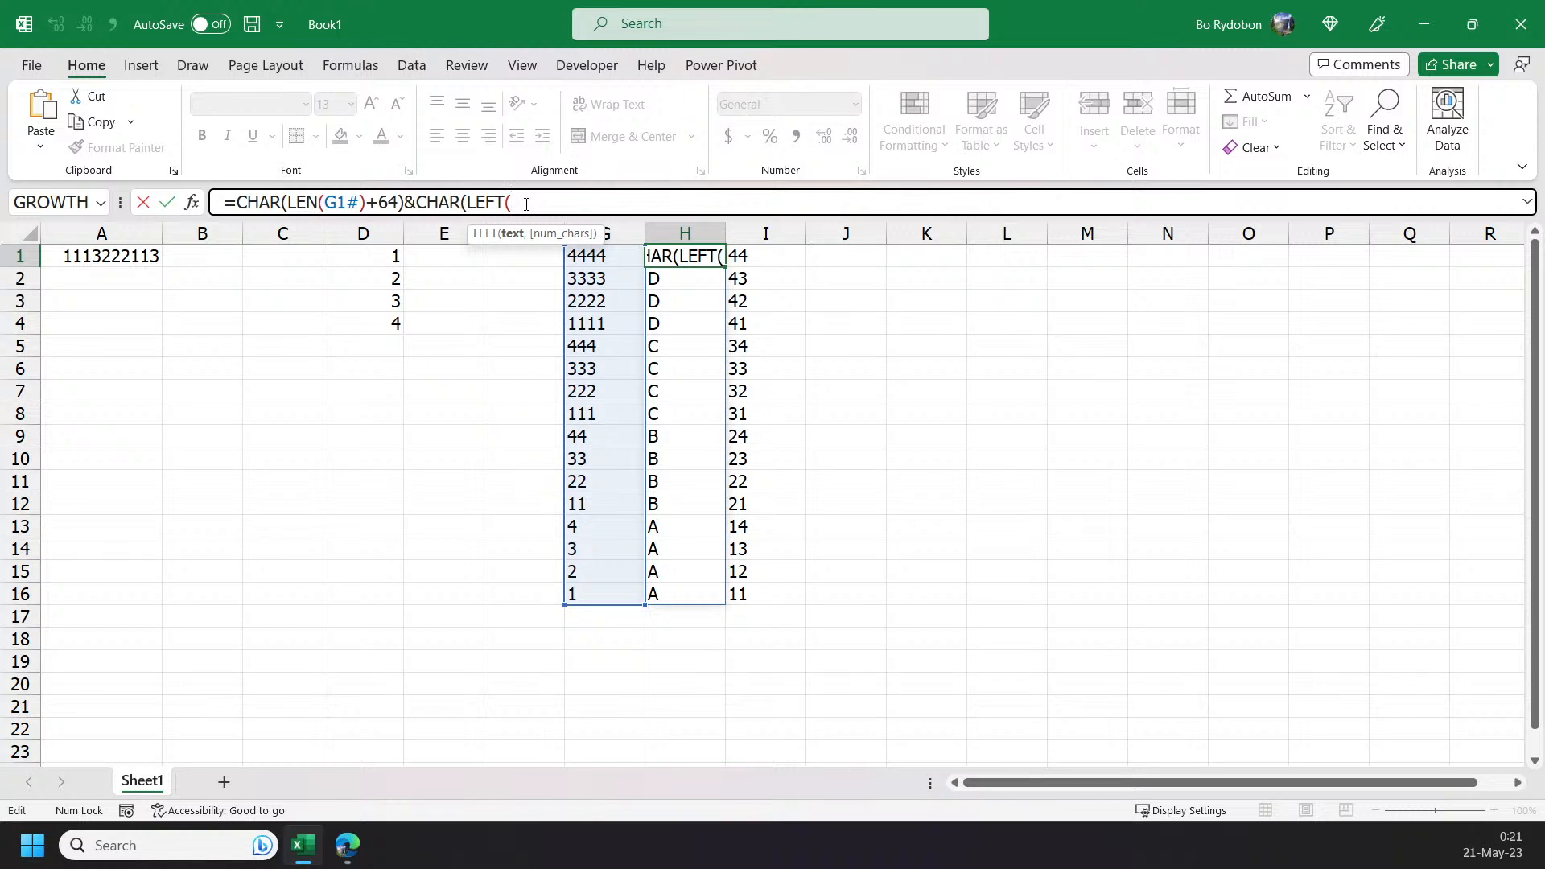
key("F2")
key("Left")
type("#,")
key("BackSpace")
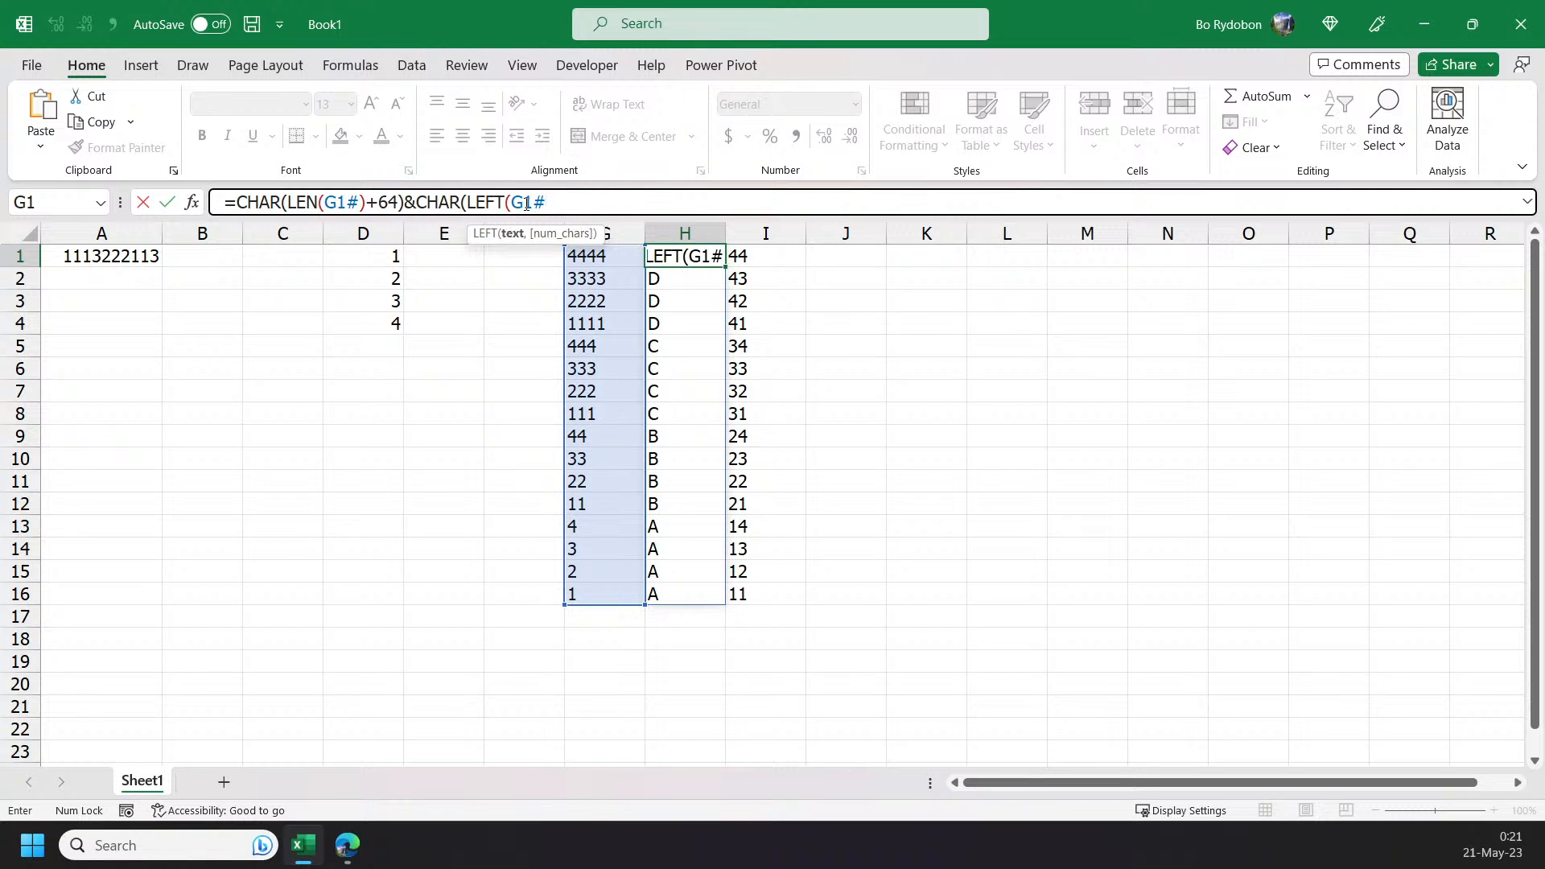
type(")+64")
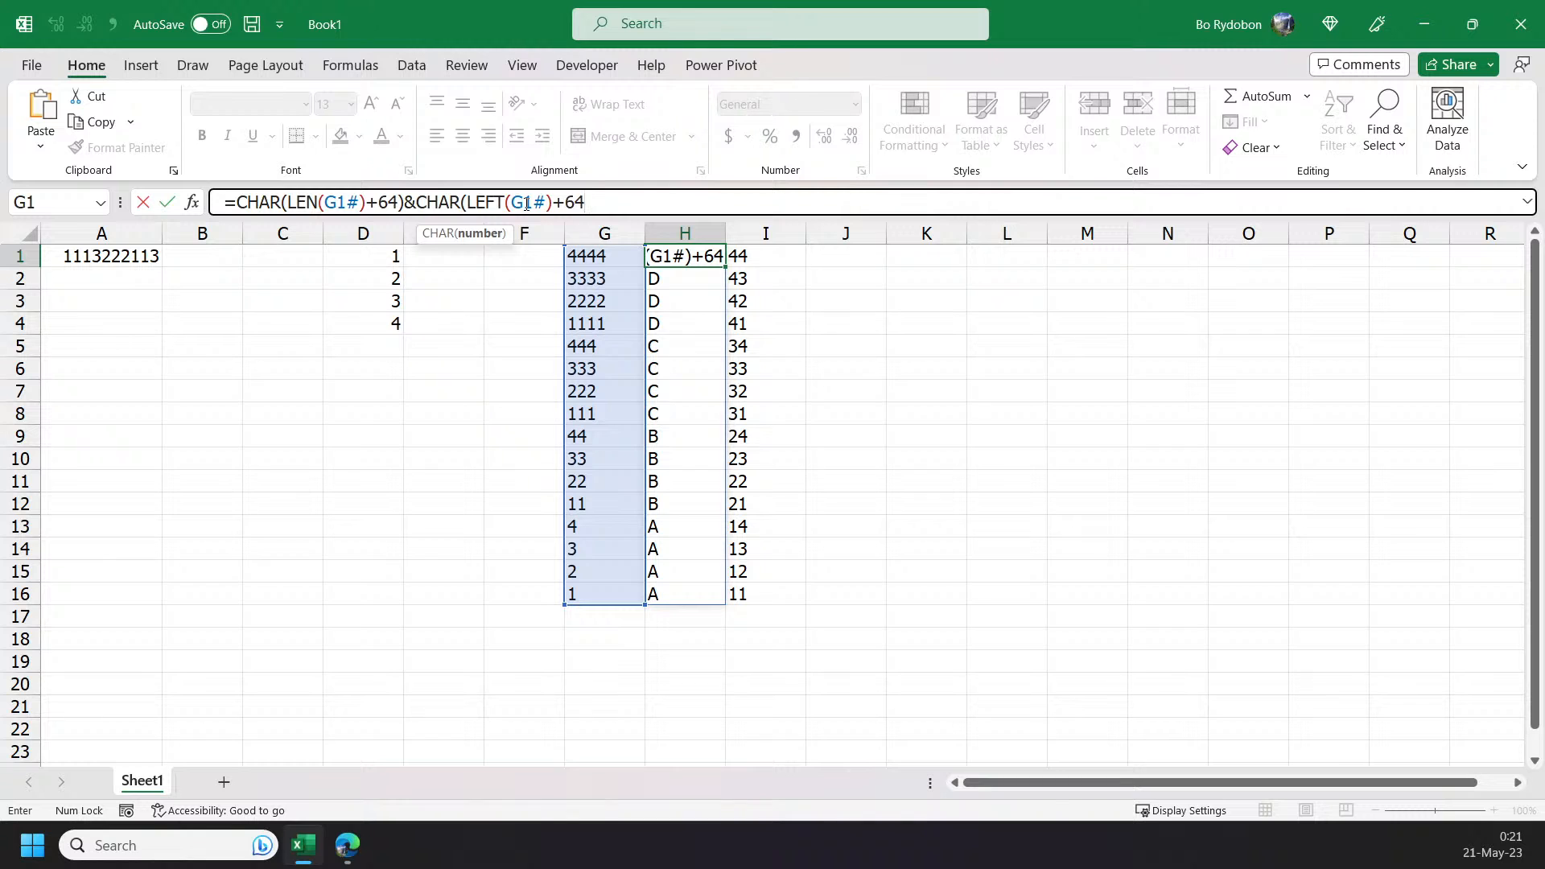
type(")")
key("Return")
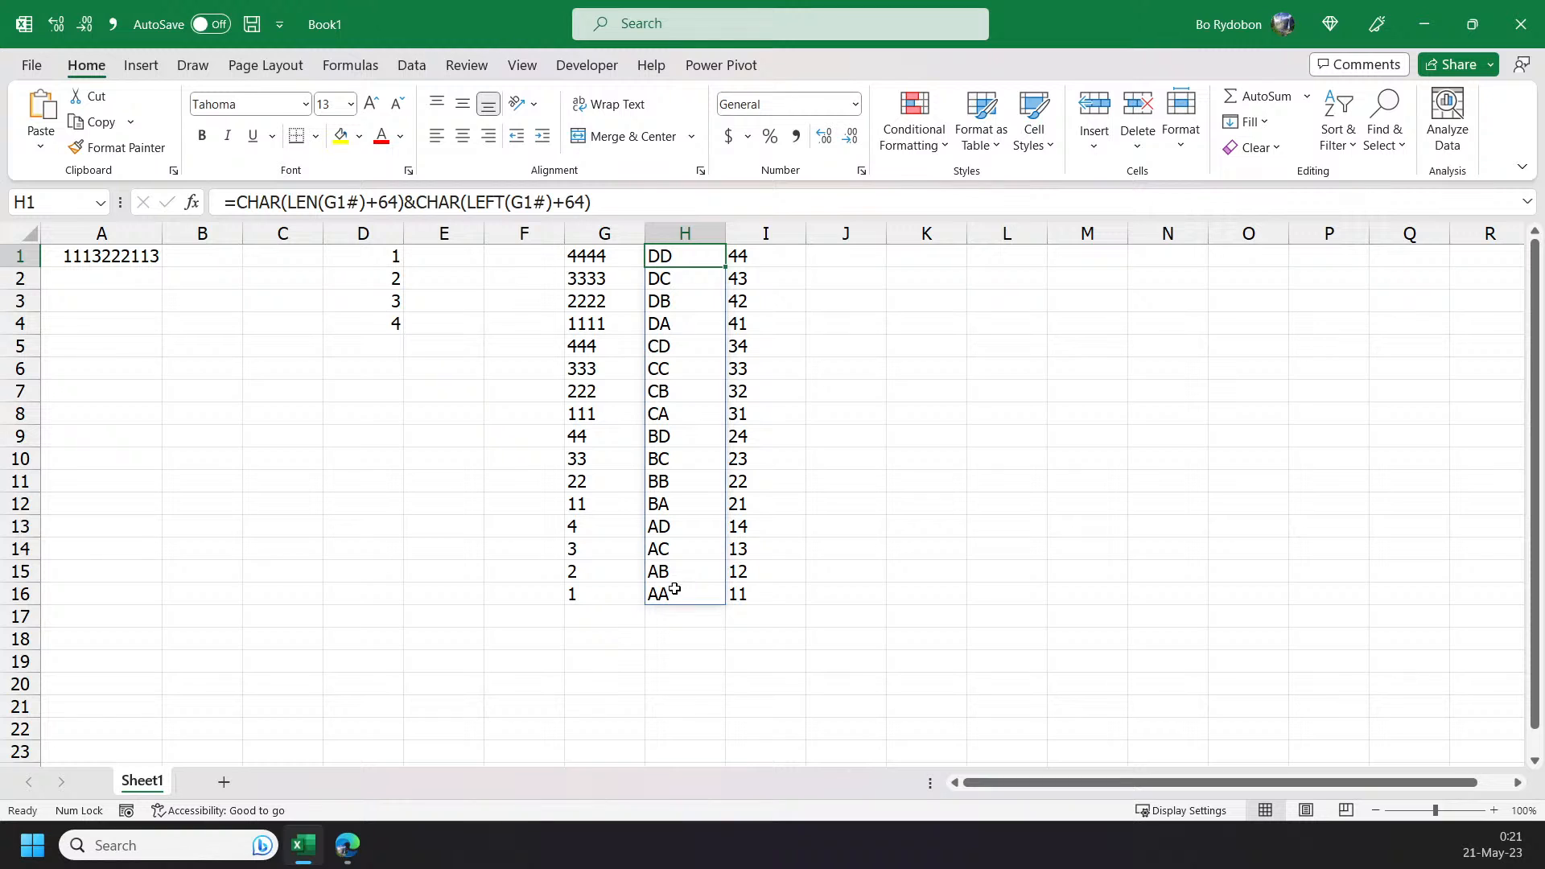
- Enter =CHAR(D1#+64) in cell E1 to list the matching letter beside each digit
left_click(435, 260)
type("=")
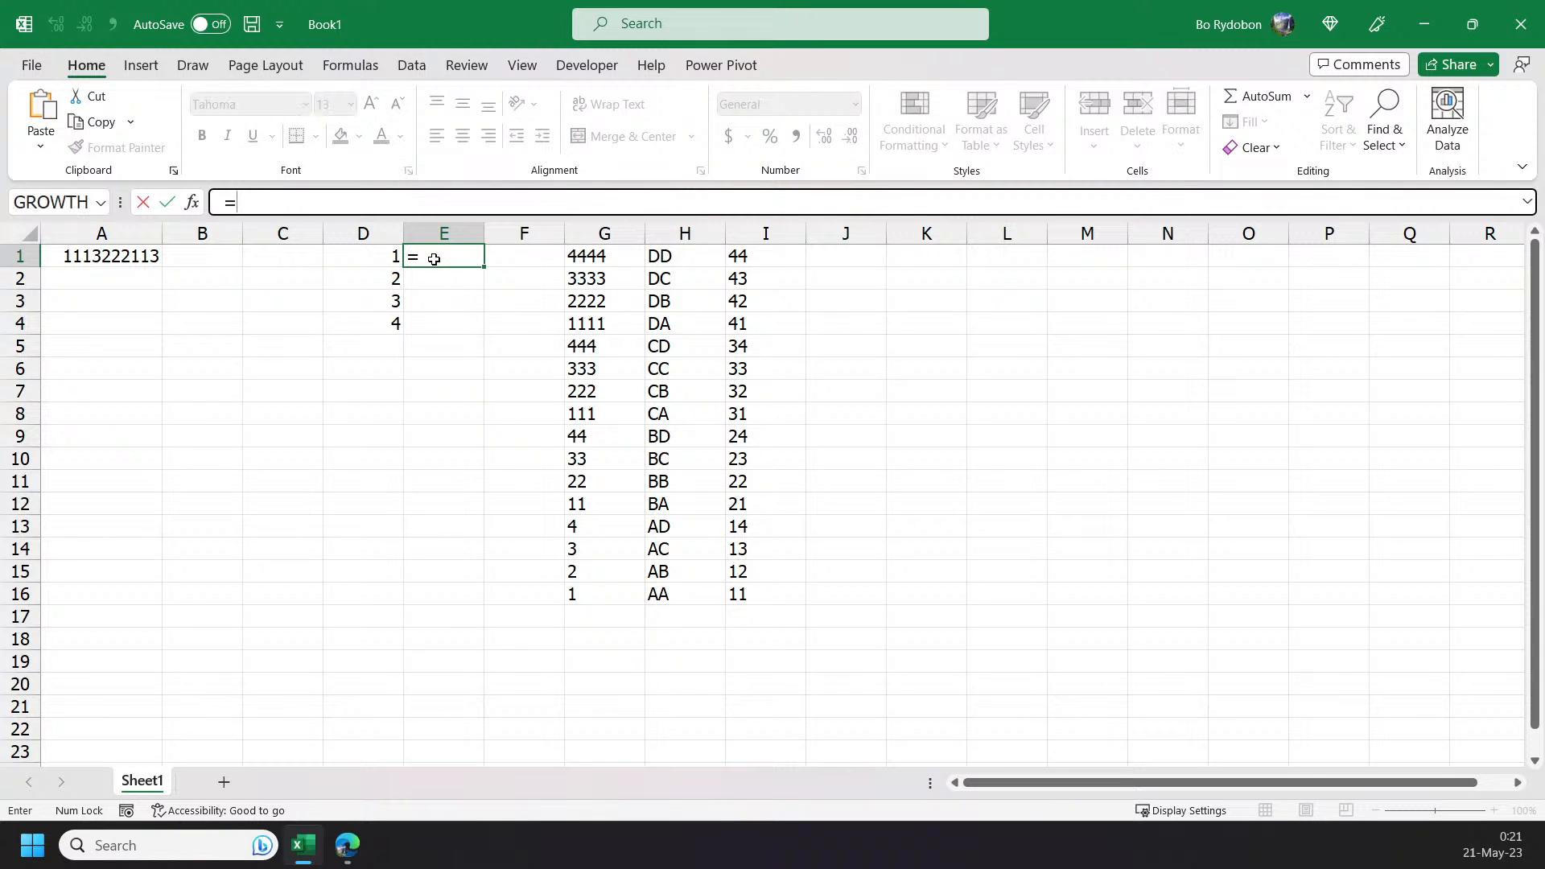
type("cha")
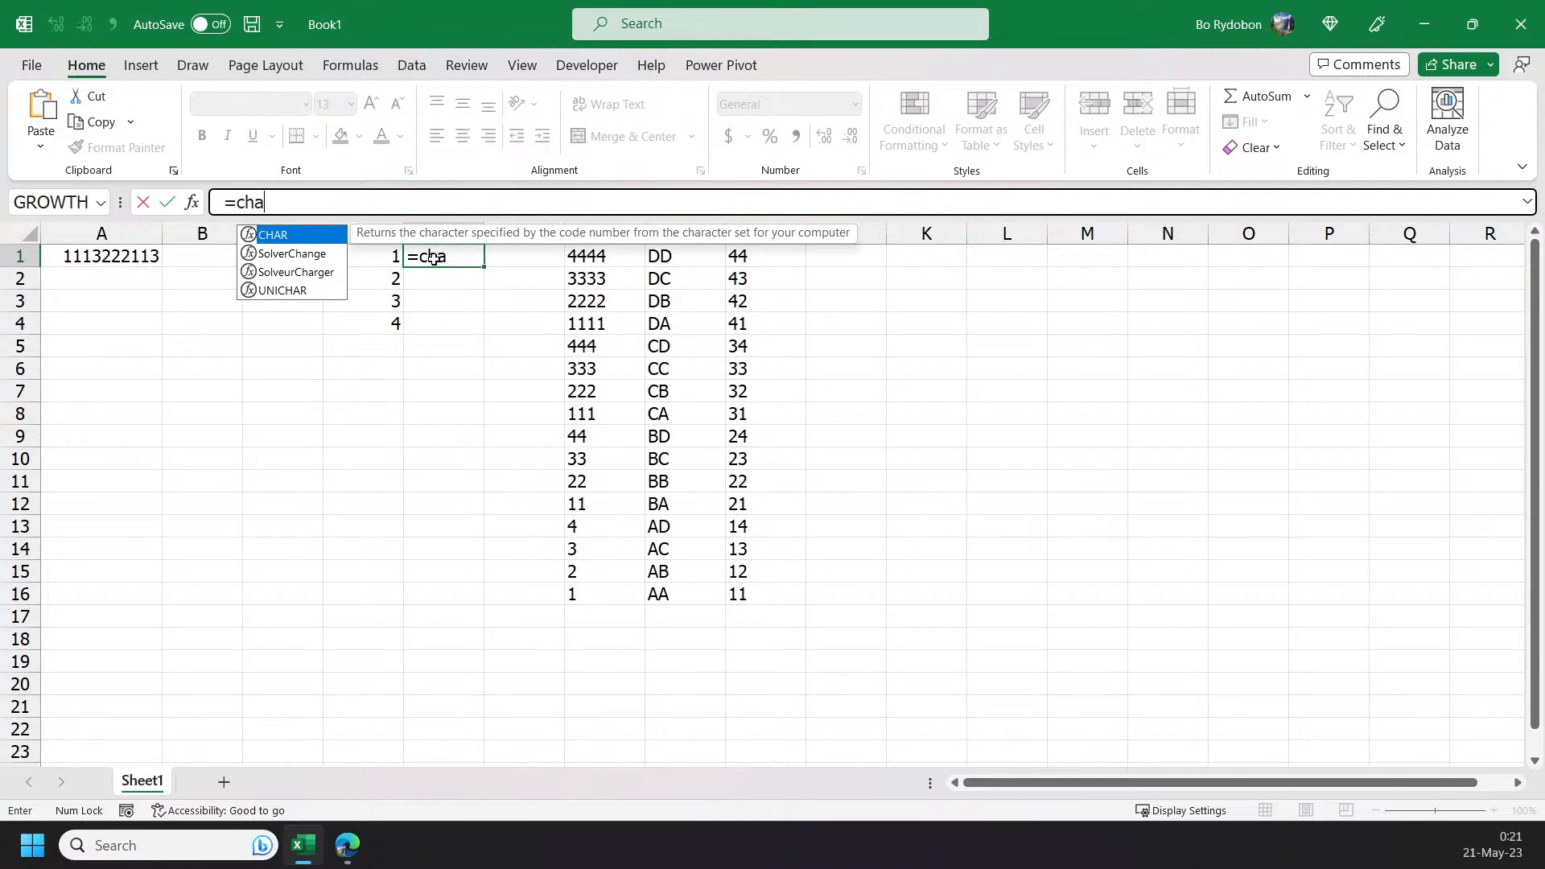
key("Tab")
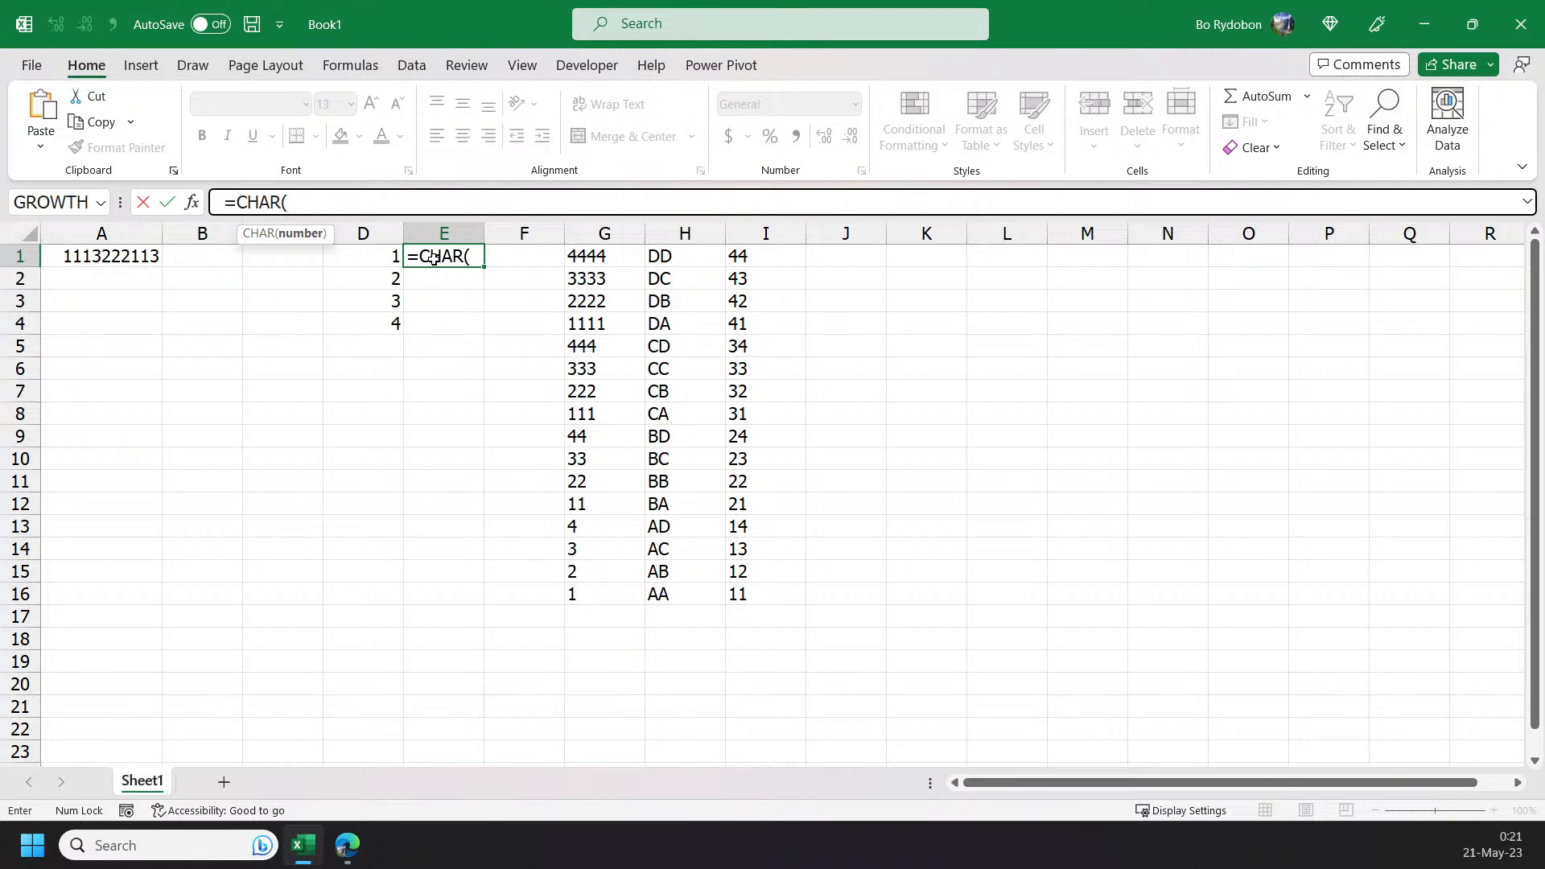
key("Left")
type("#")
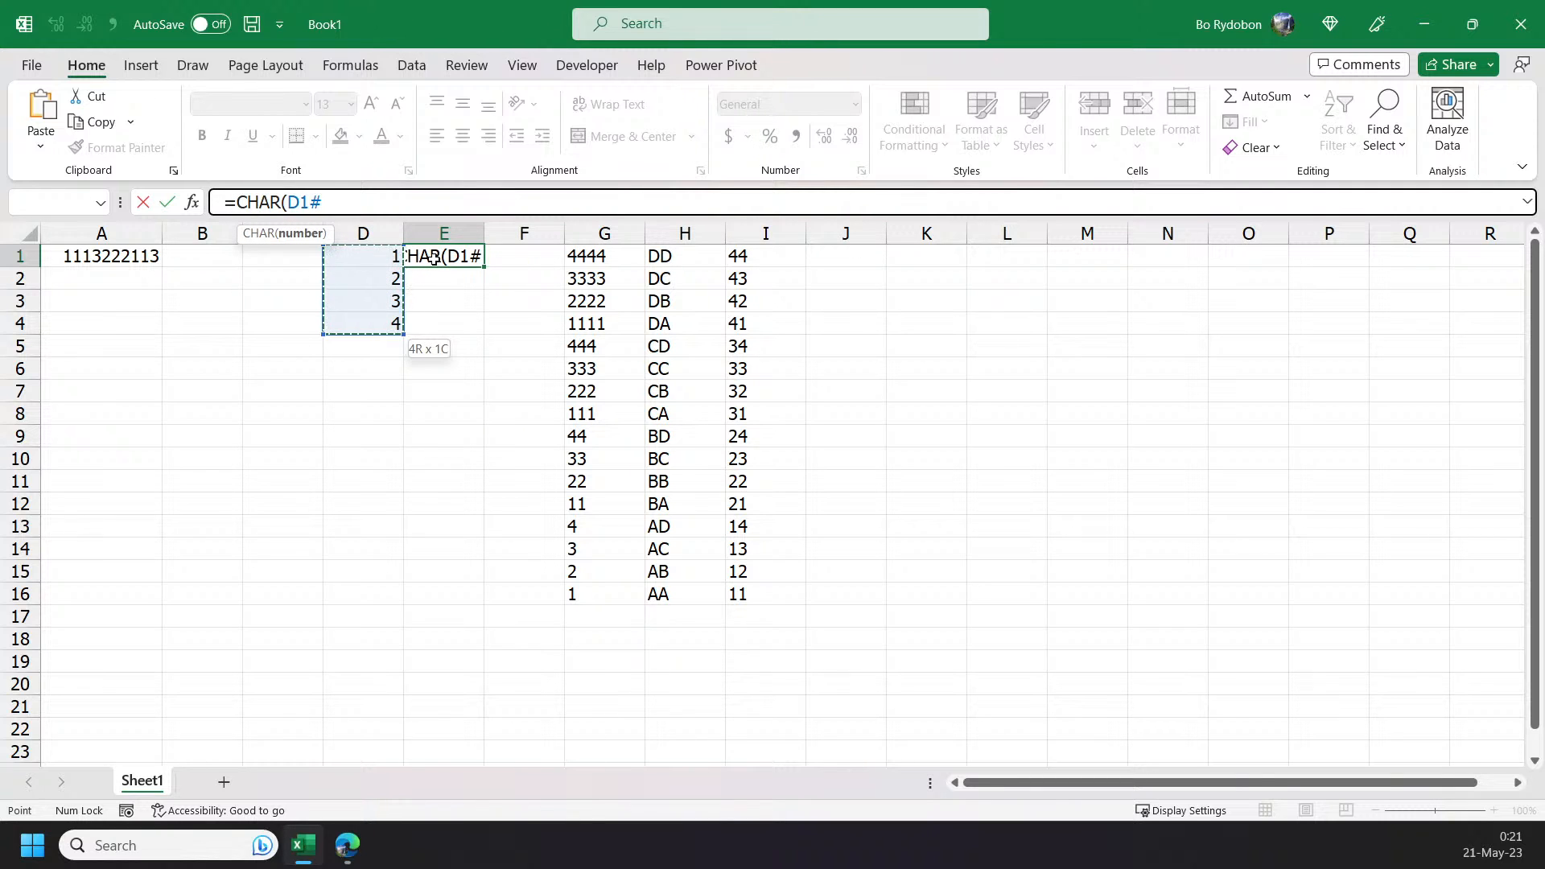
type("+64)")
key("Return")
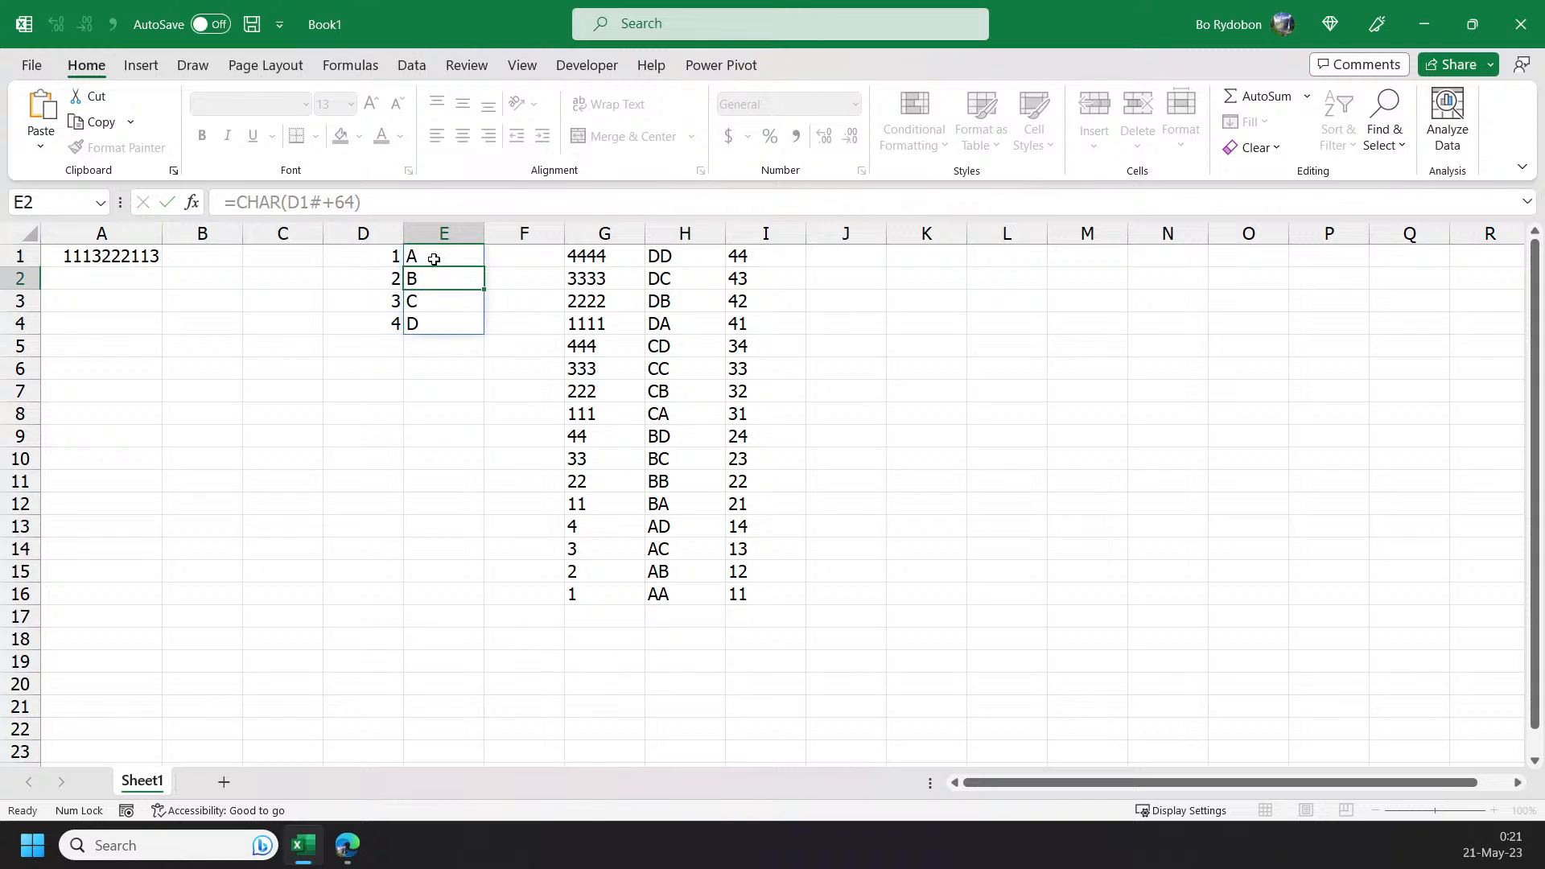
left_click(433, 258)
left_click(134, 292)
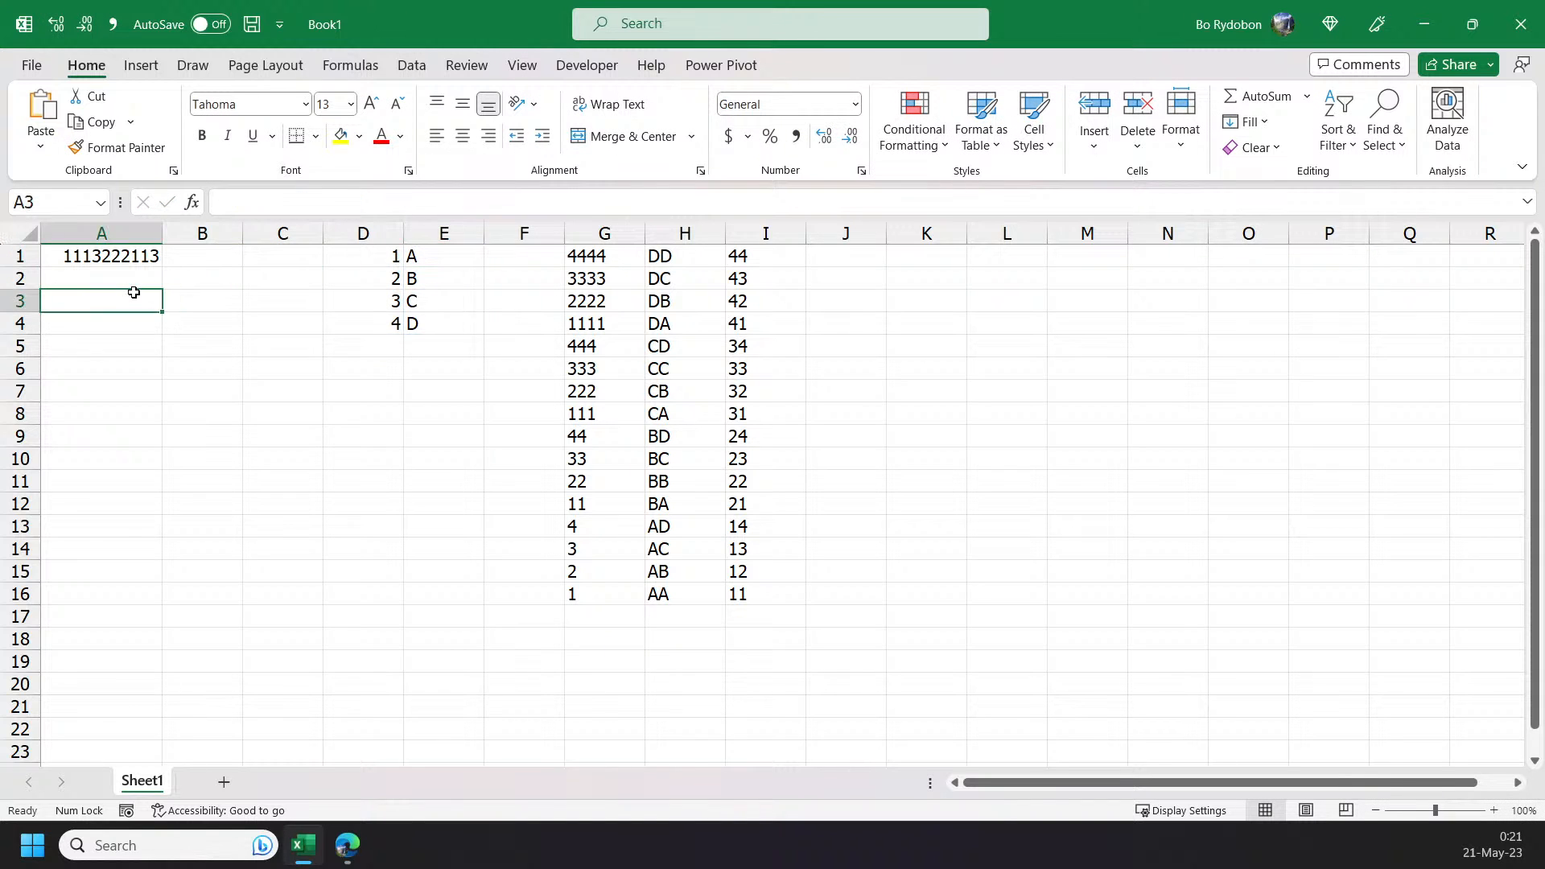
key("Up")
type("-")
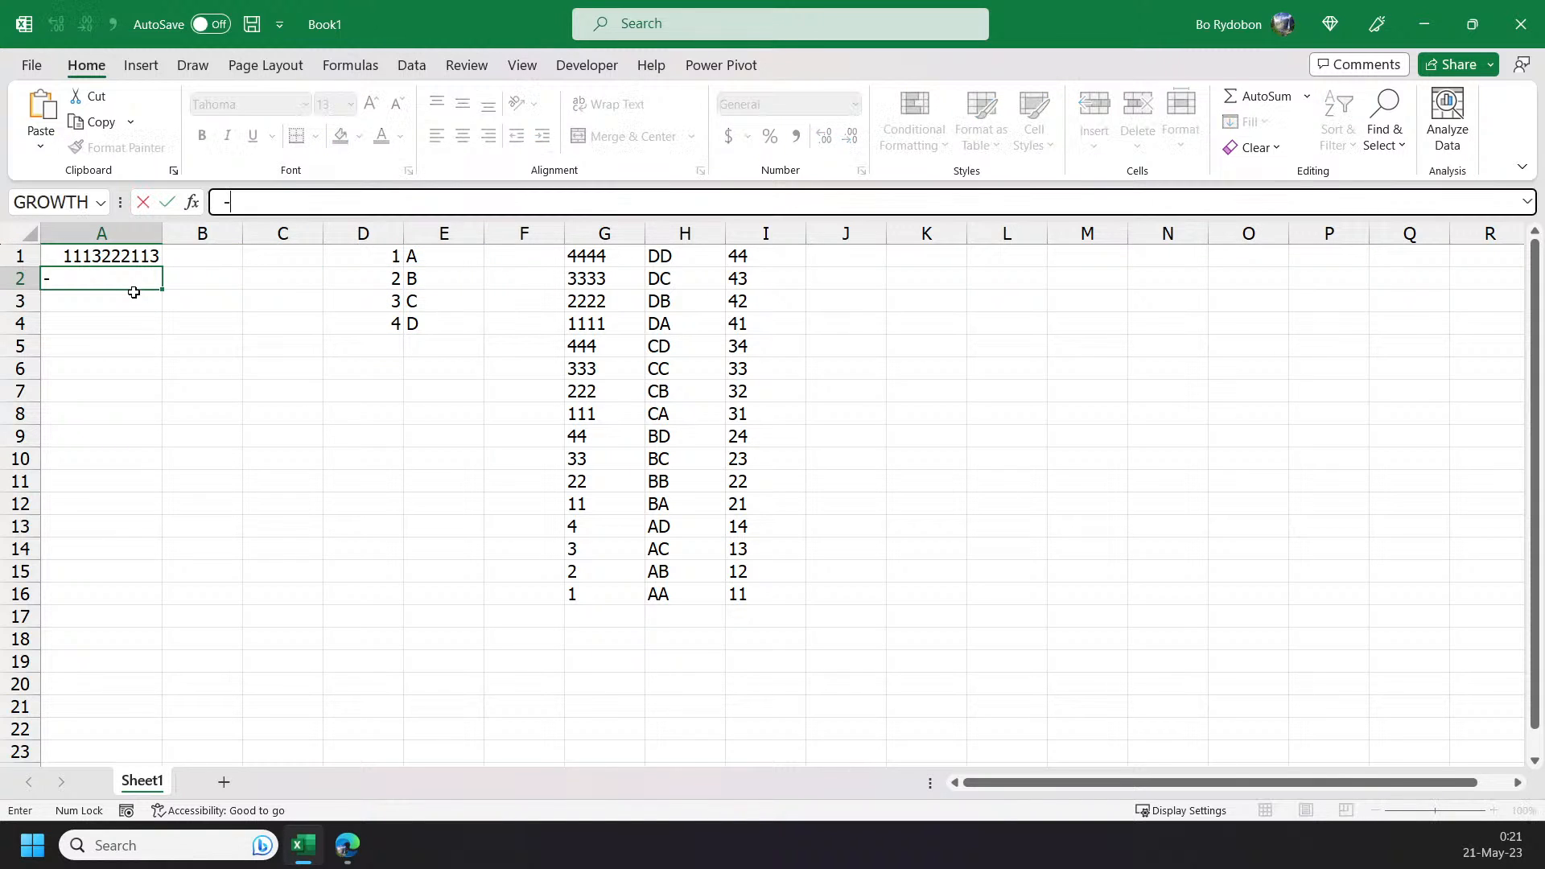
key("Escape")
type("=")
key("Escape")
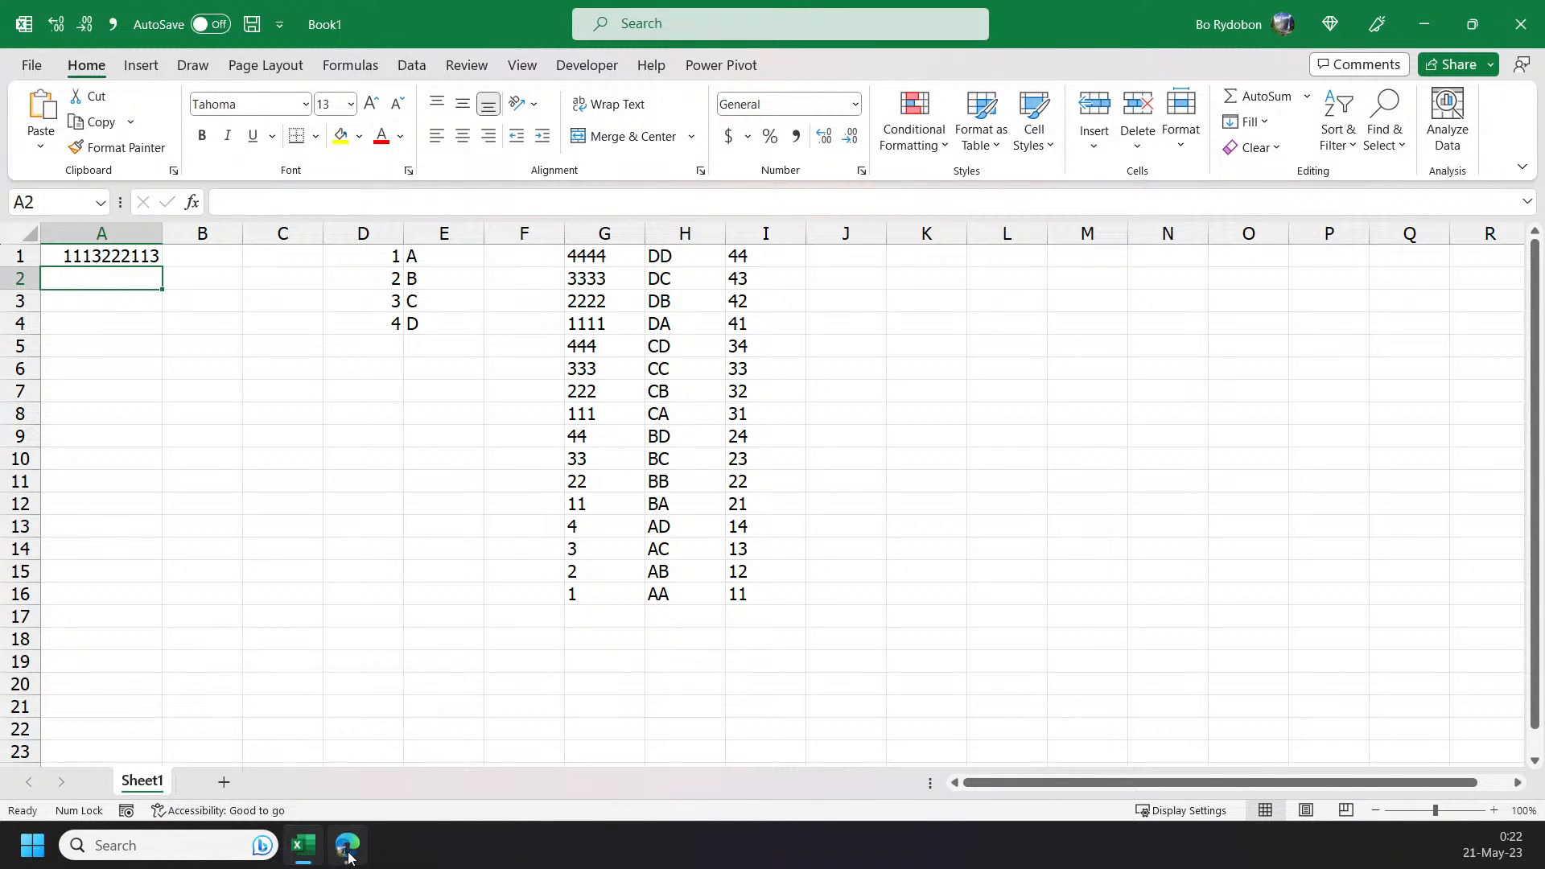
- Check on the Advent of Code page in the browser how many times the process must be applied, and return to Excel
left_click(354, 796)
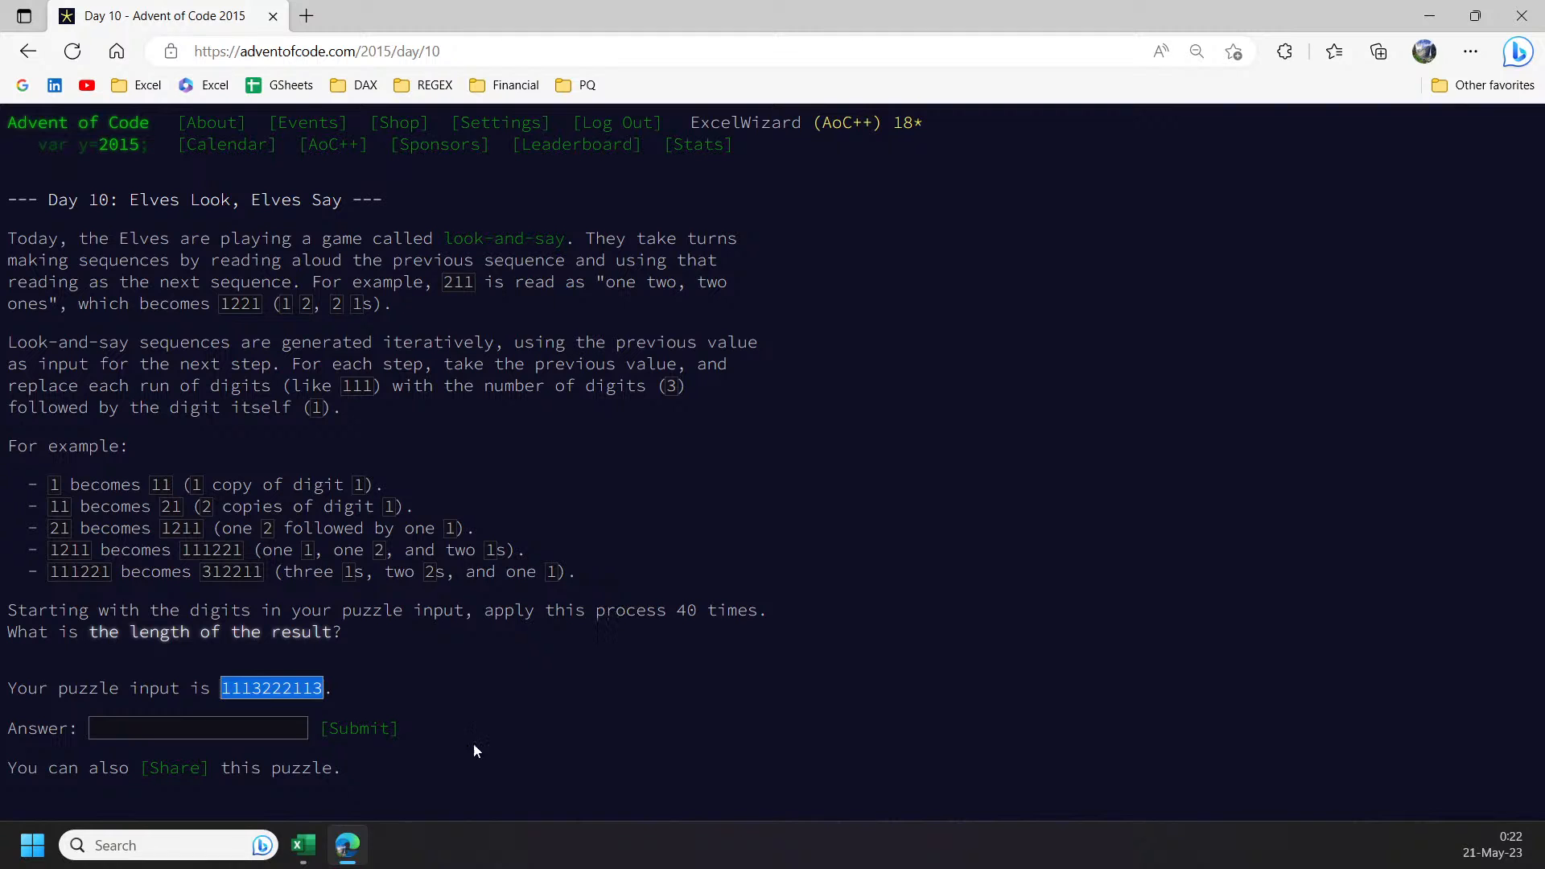
left_click(347, 861)
- Move the puzzle input from A1 to B1 and fit column B's width to it
left_click(129, 259)
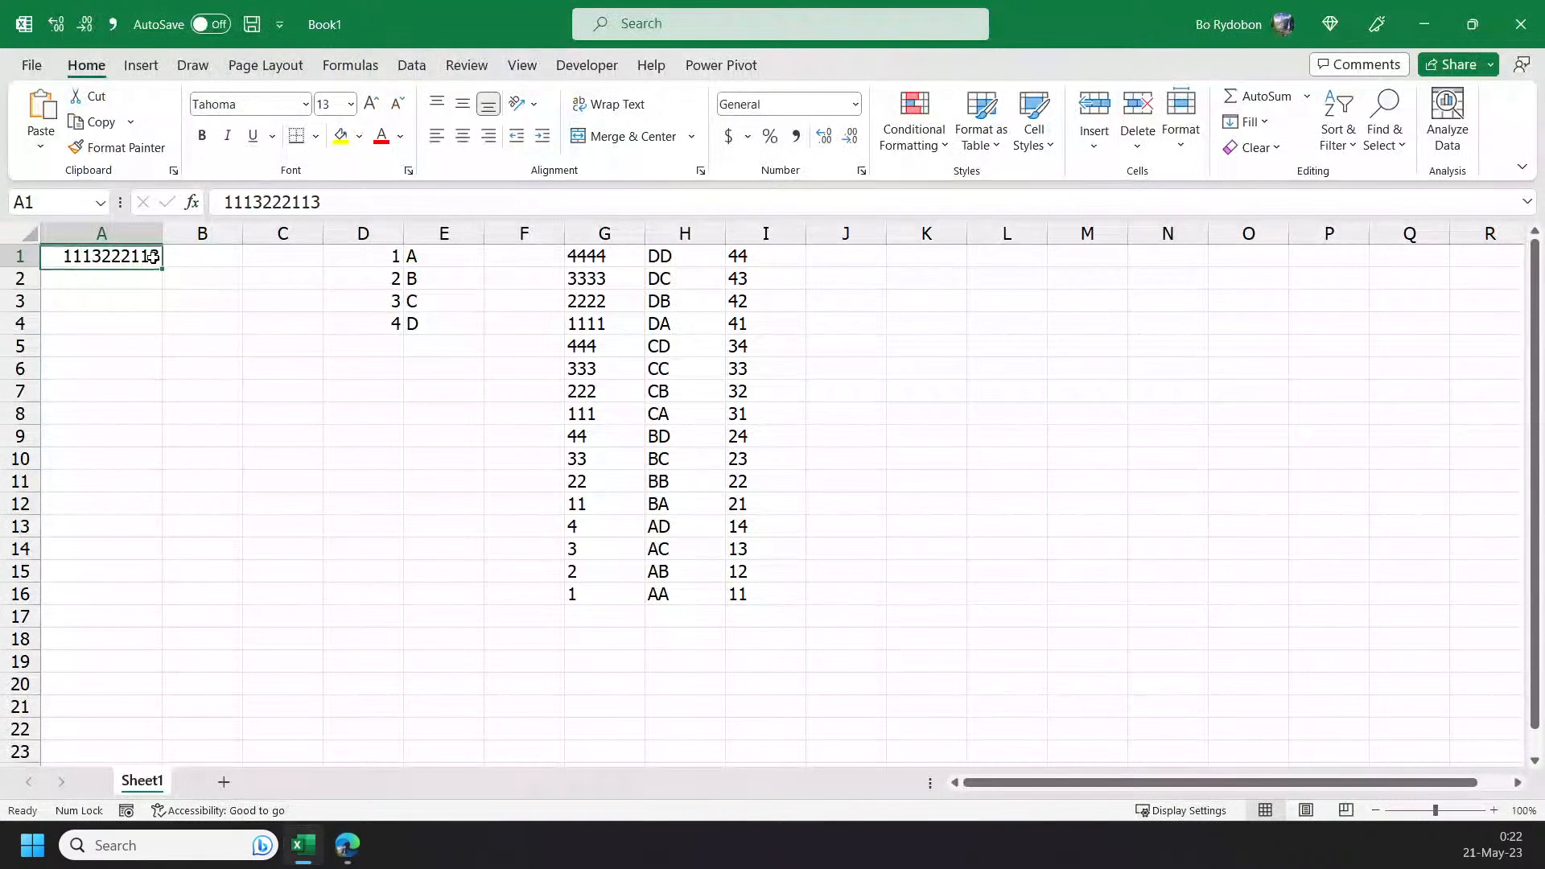
left_click_drag(132, 270, 122, 233)
double_click(242, 234)
- Enter a SEQUENCE formula for 40 rows in cell A2 to number the iterations
left_click(83, 282)
type("=seq")
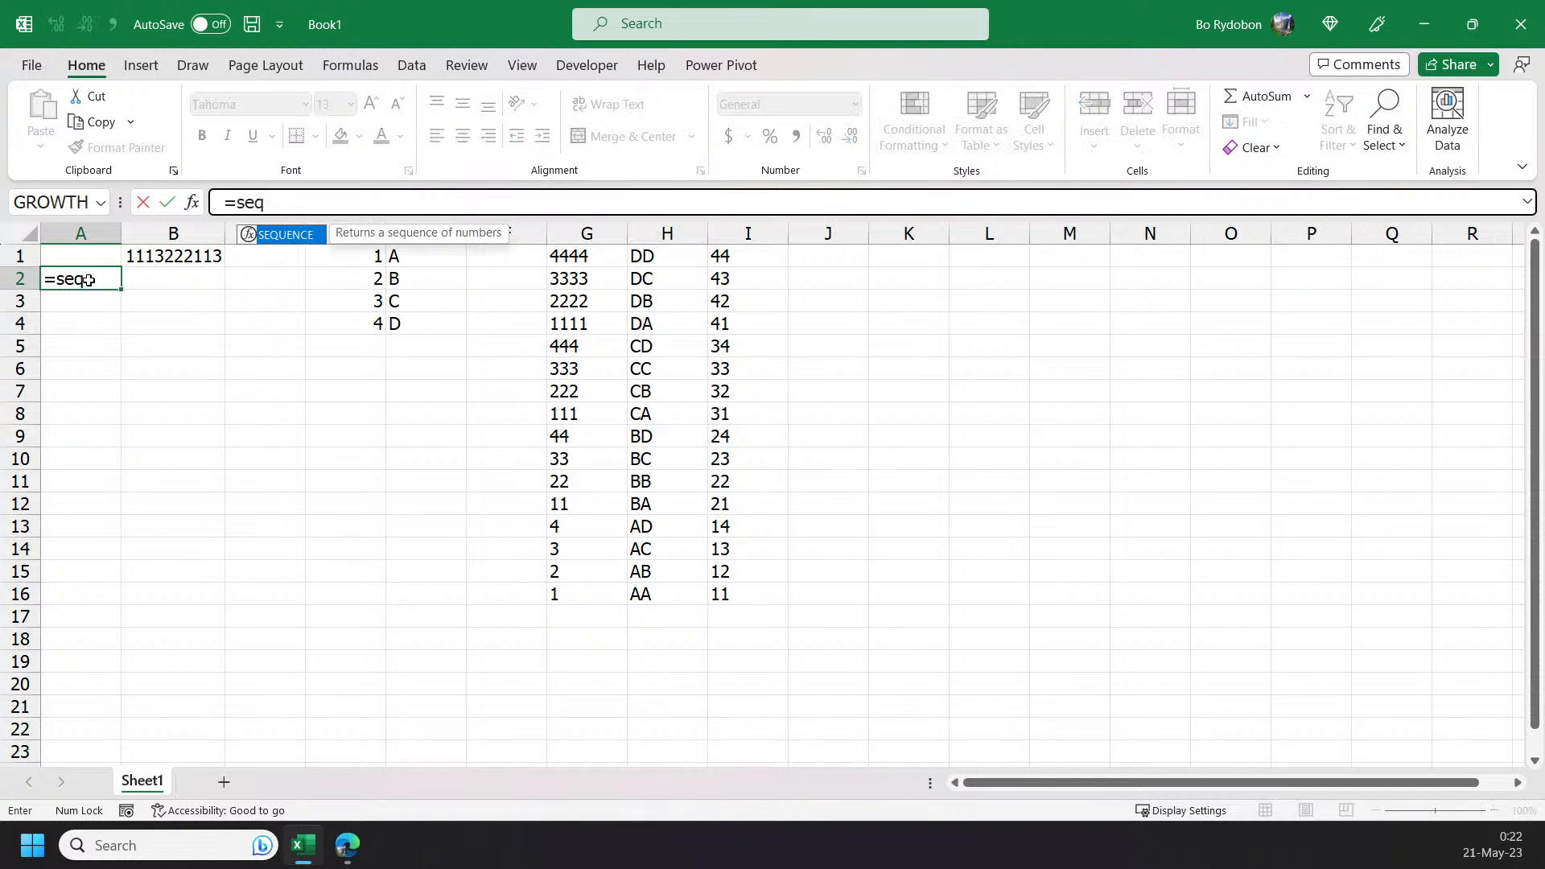
key("Tab")
type("40")
key("Return")
key("Up")
key("Right")
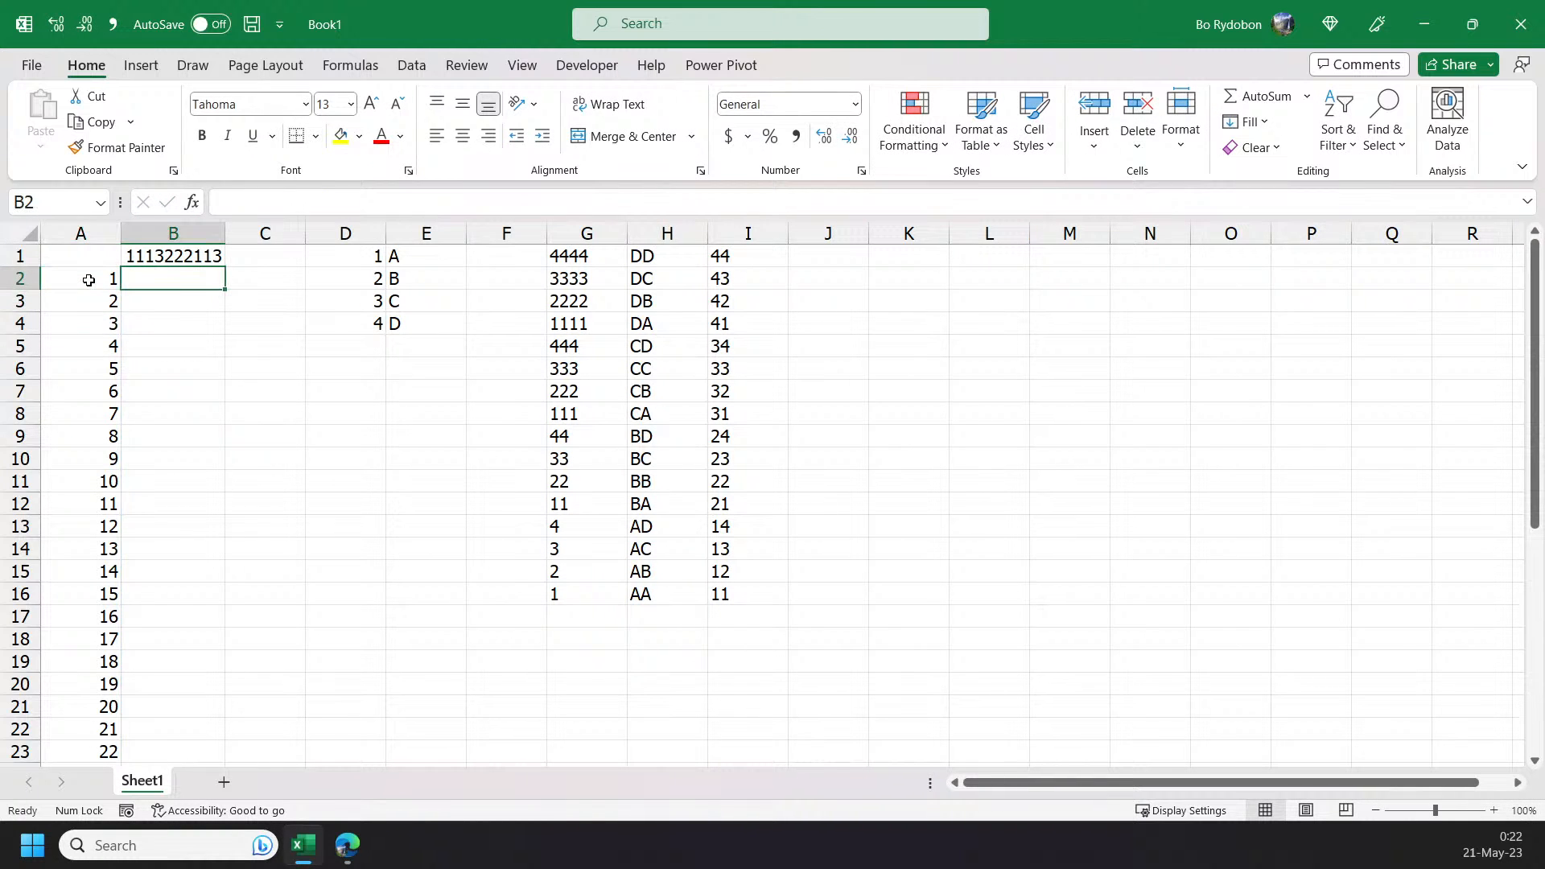
- Start a REDUCE formula in B2 with B1 as the initial value and $G$1# as the array
type("=")
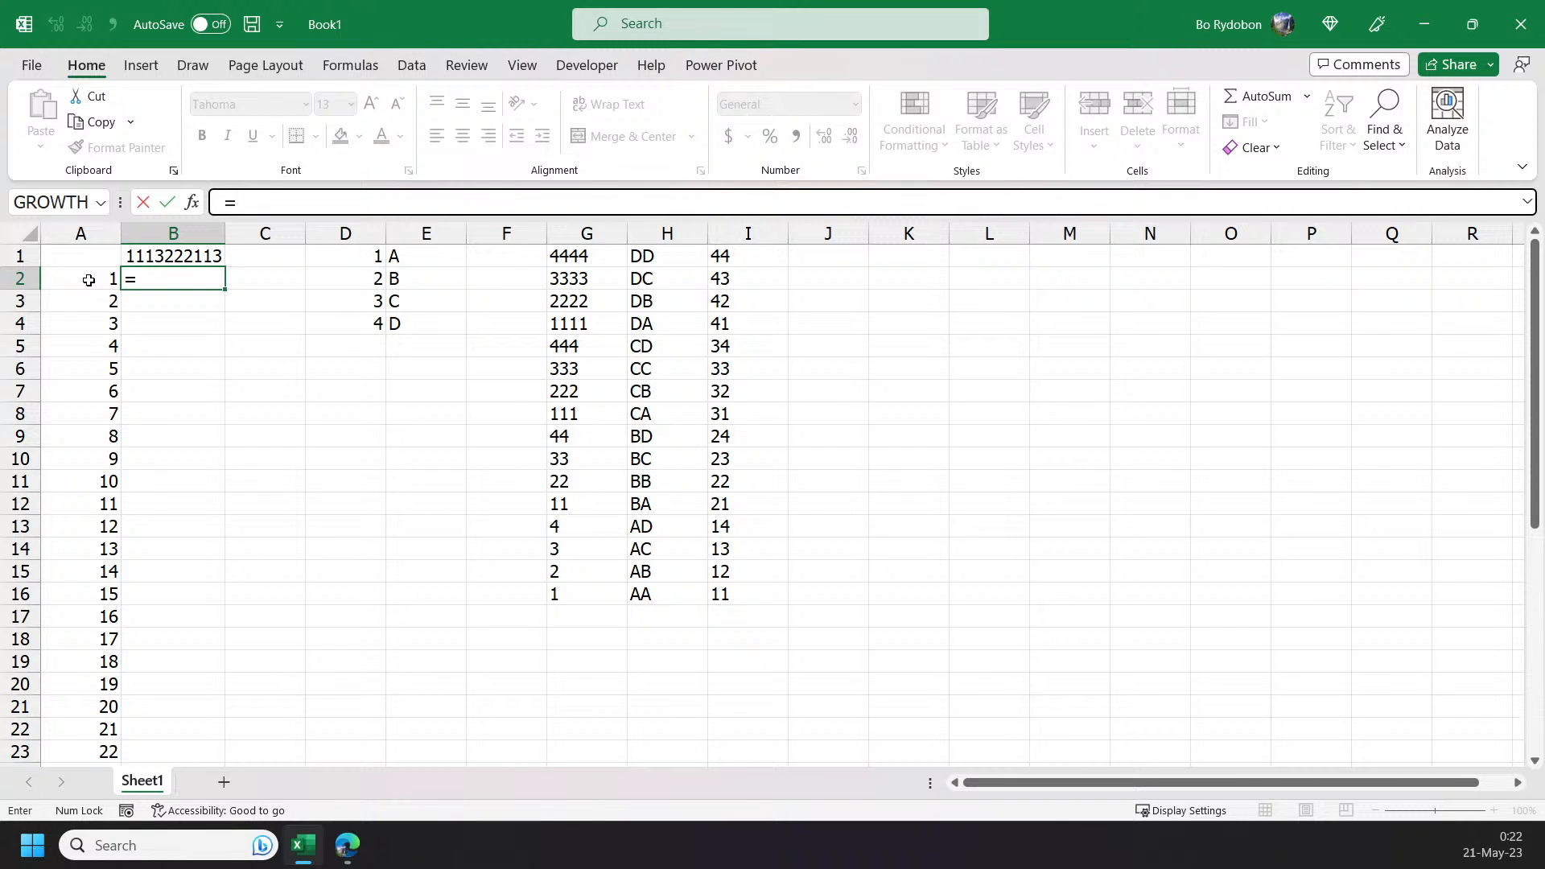
type("redu")
key("Tab")
key("Up")
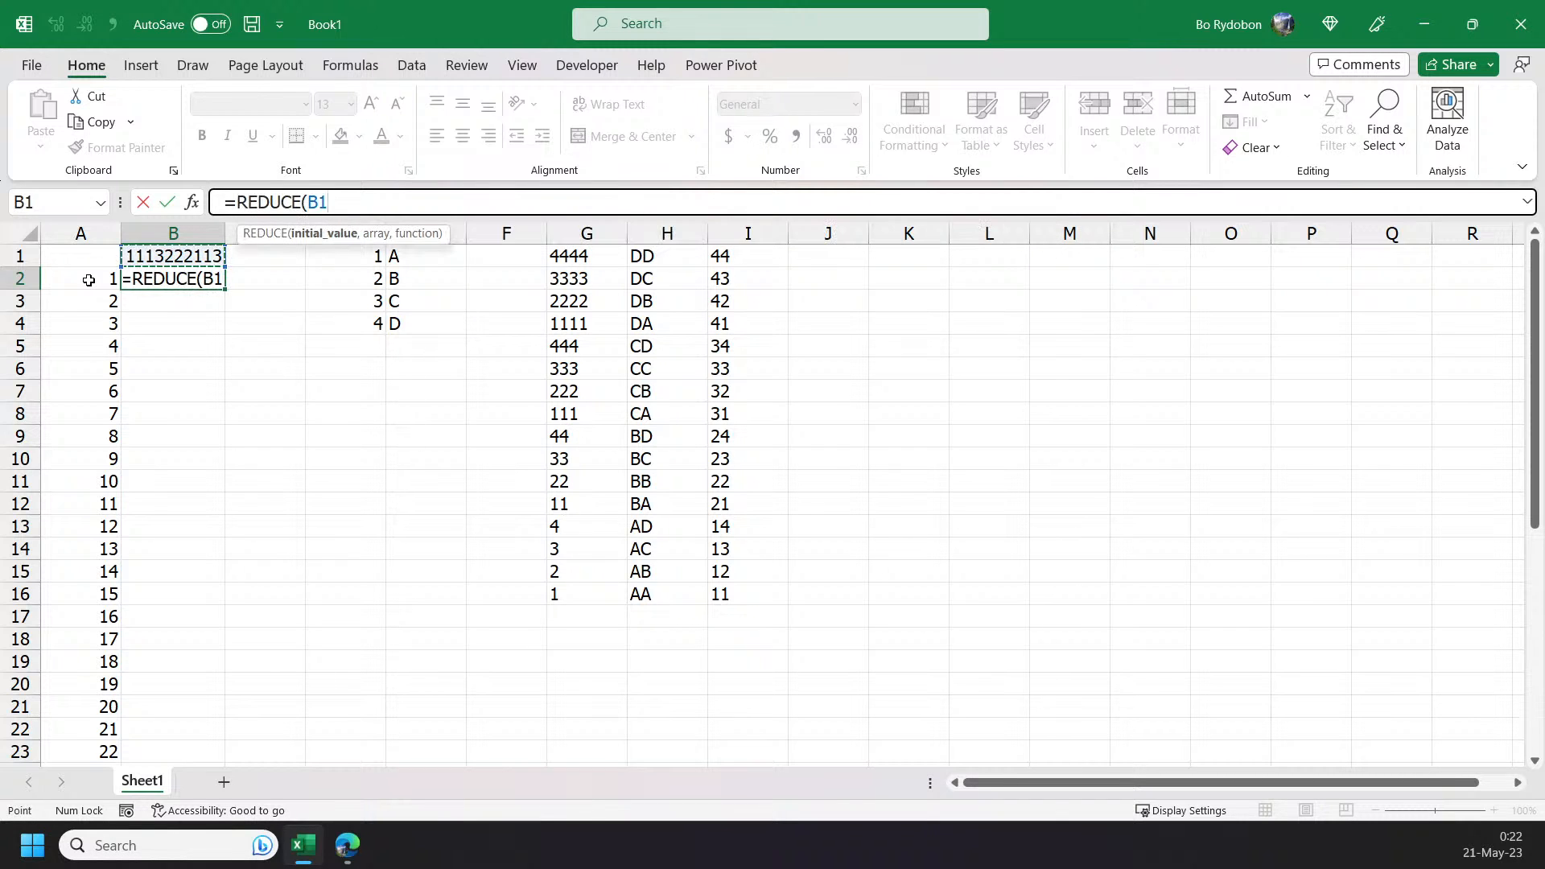
type(",")
key("Right")
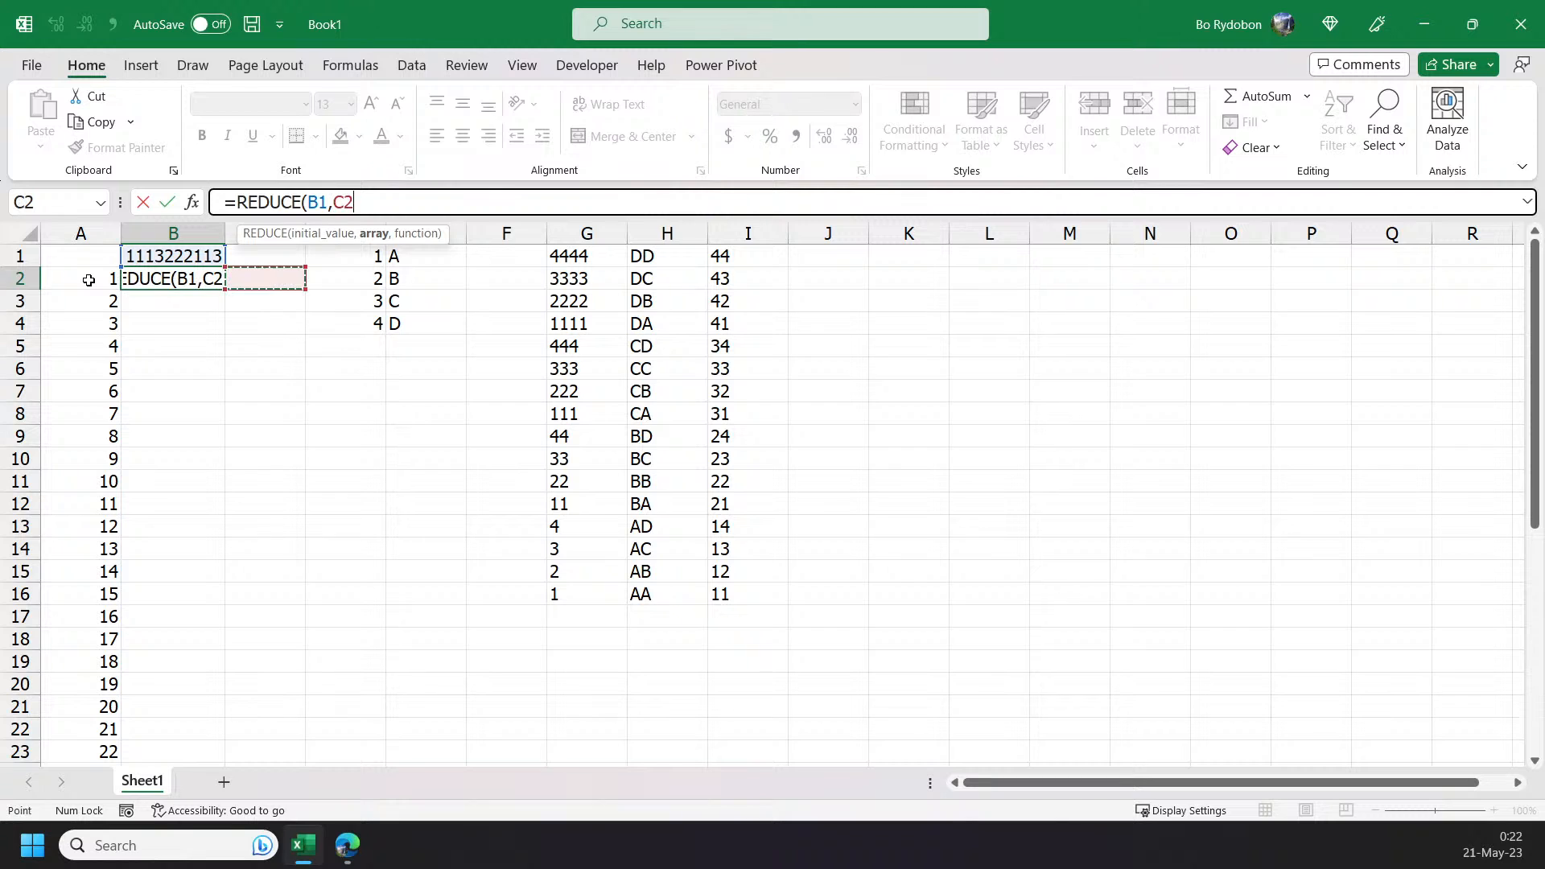
key("Right")
key("Right")
key("Up")
key("Right")
key("Right")
key("Right")
key("Right")
key("Left")
key("Left")
type("#")
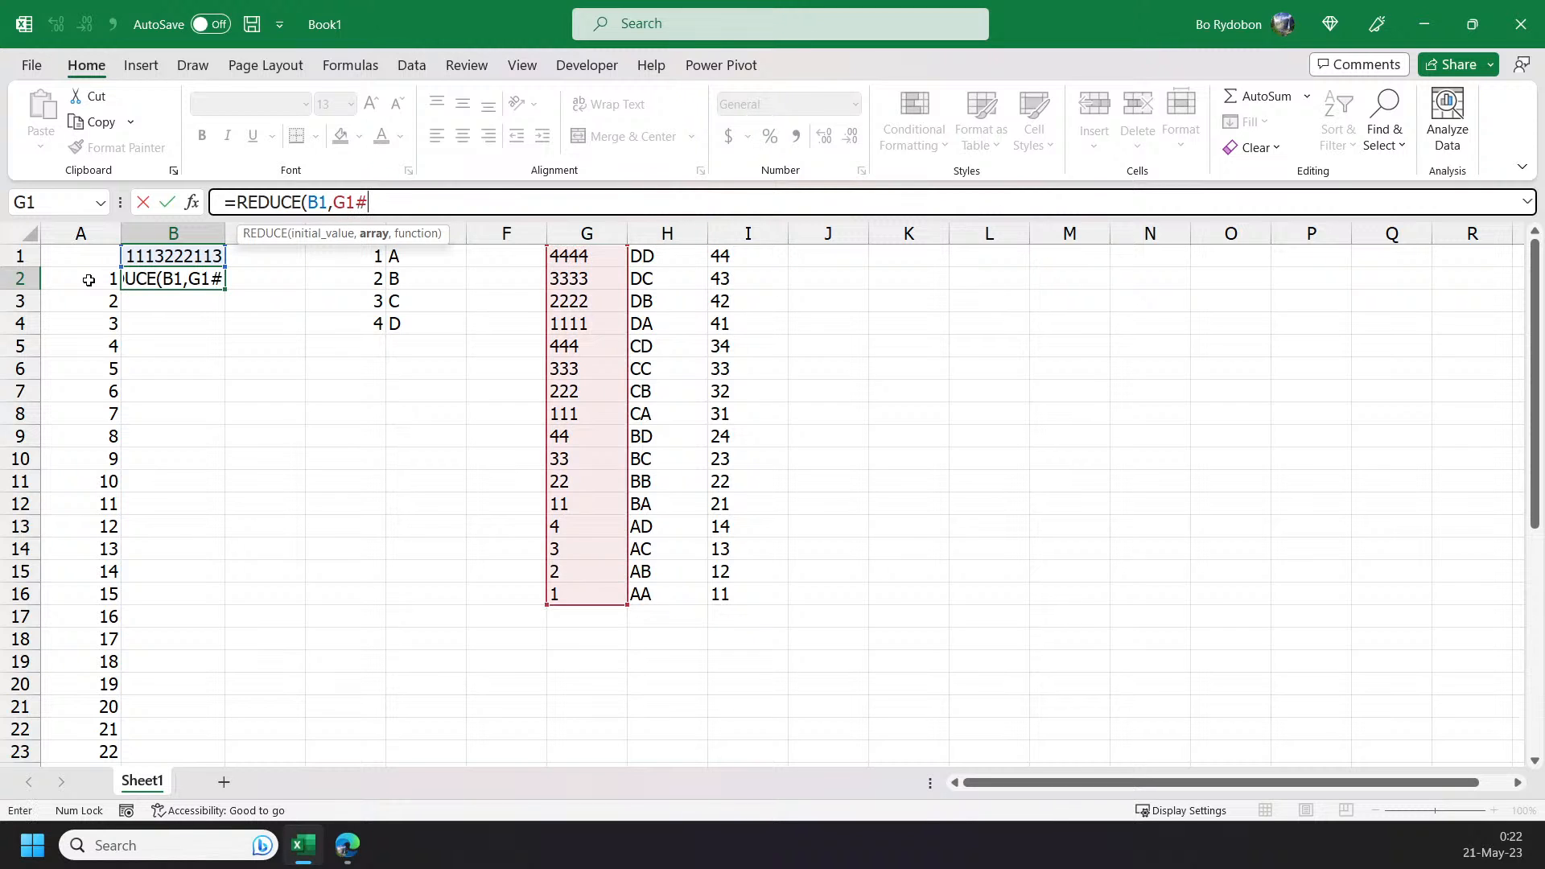
key("F4")
- Continue the REDUCE formula with LAMBDA(a,v,SUBSTITUTE(a,v, so each digit run v is replaced in a
type(",lam")
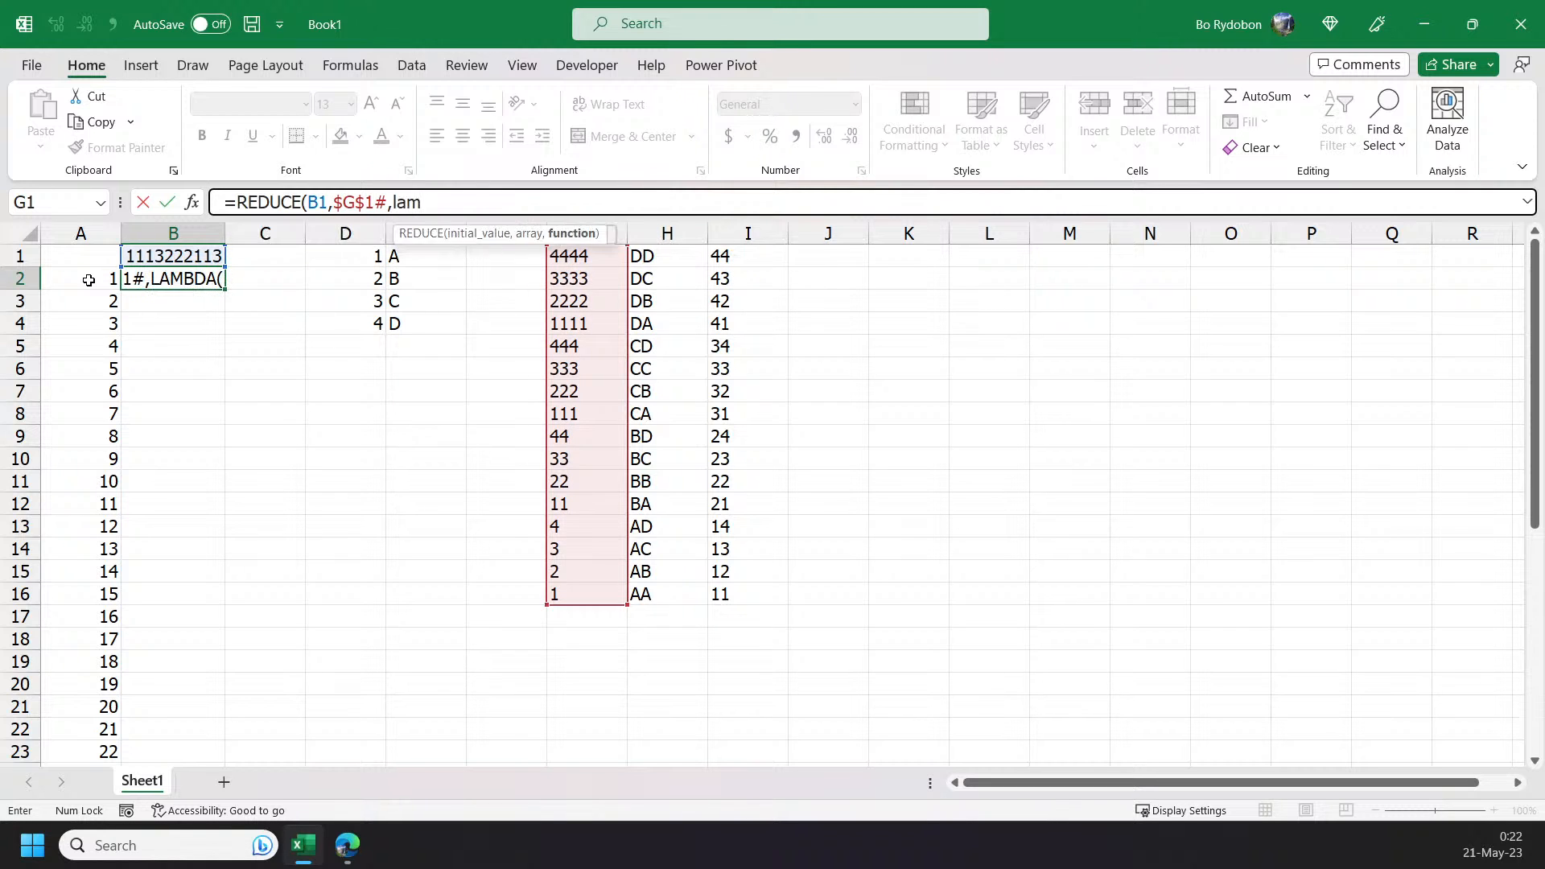
key("Tab")
type("a,v,su")
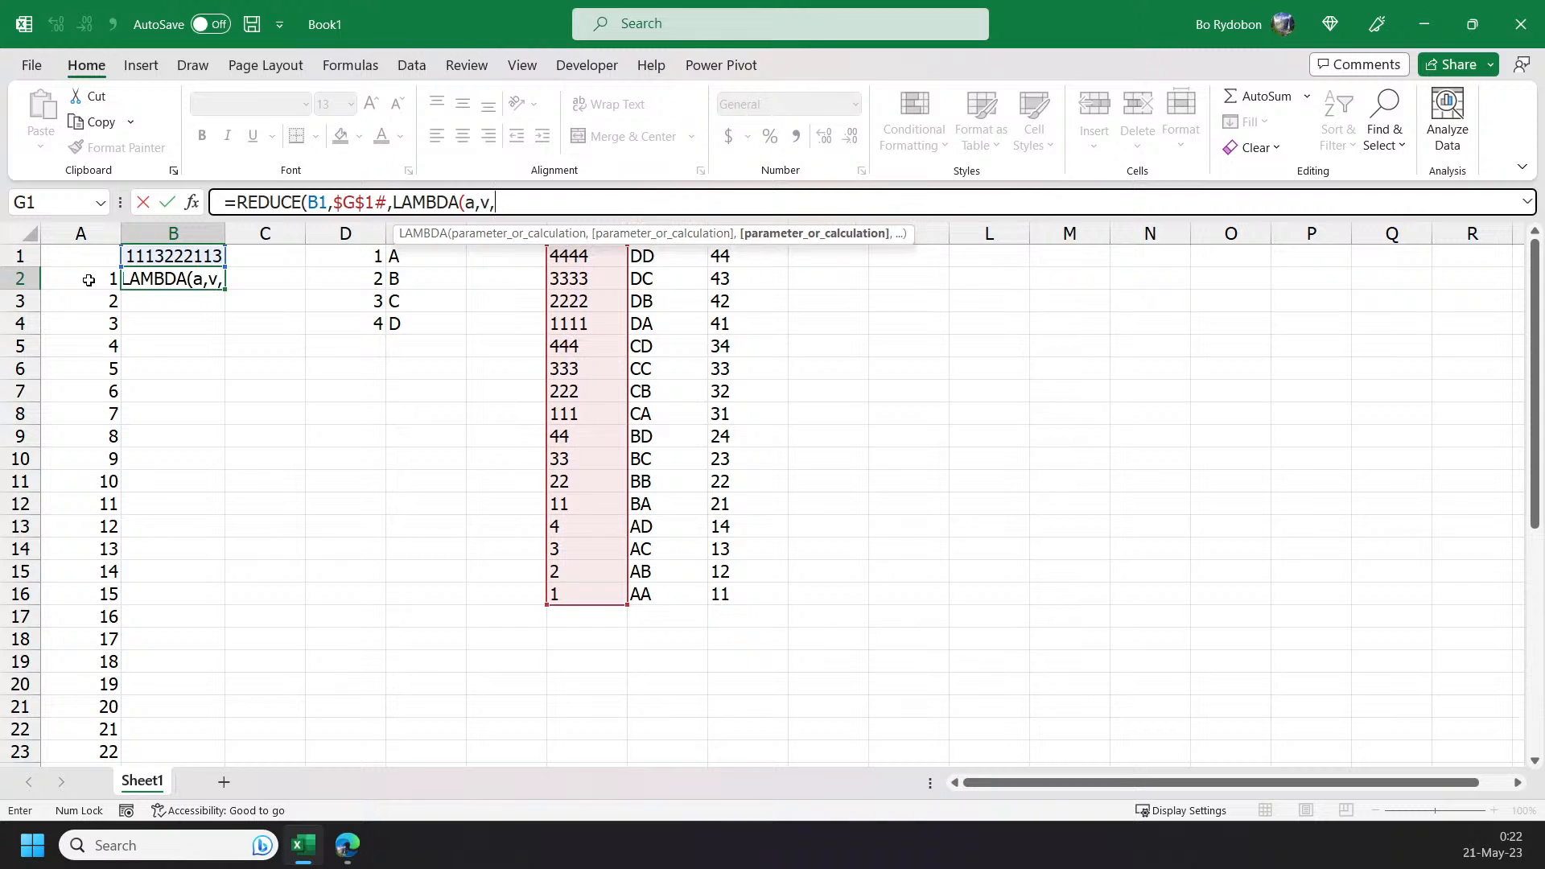
key("Tab")
type("a,v,")
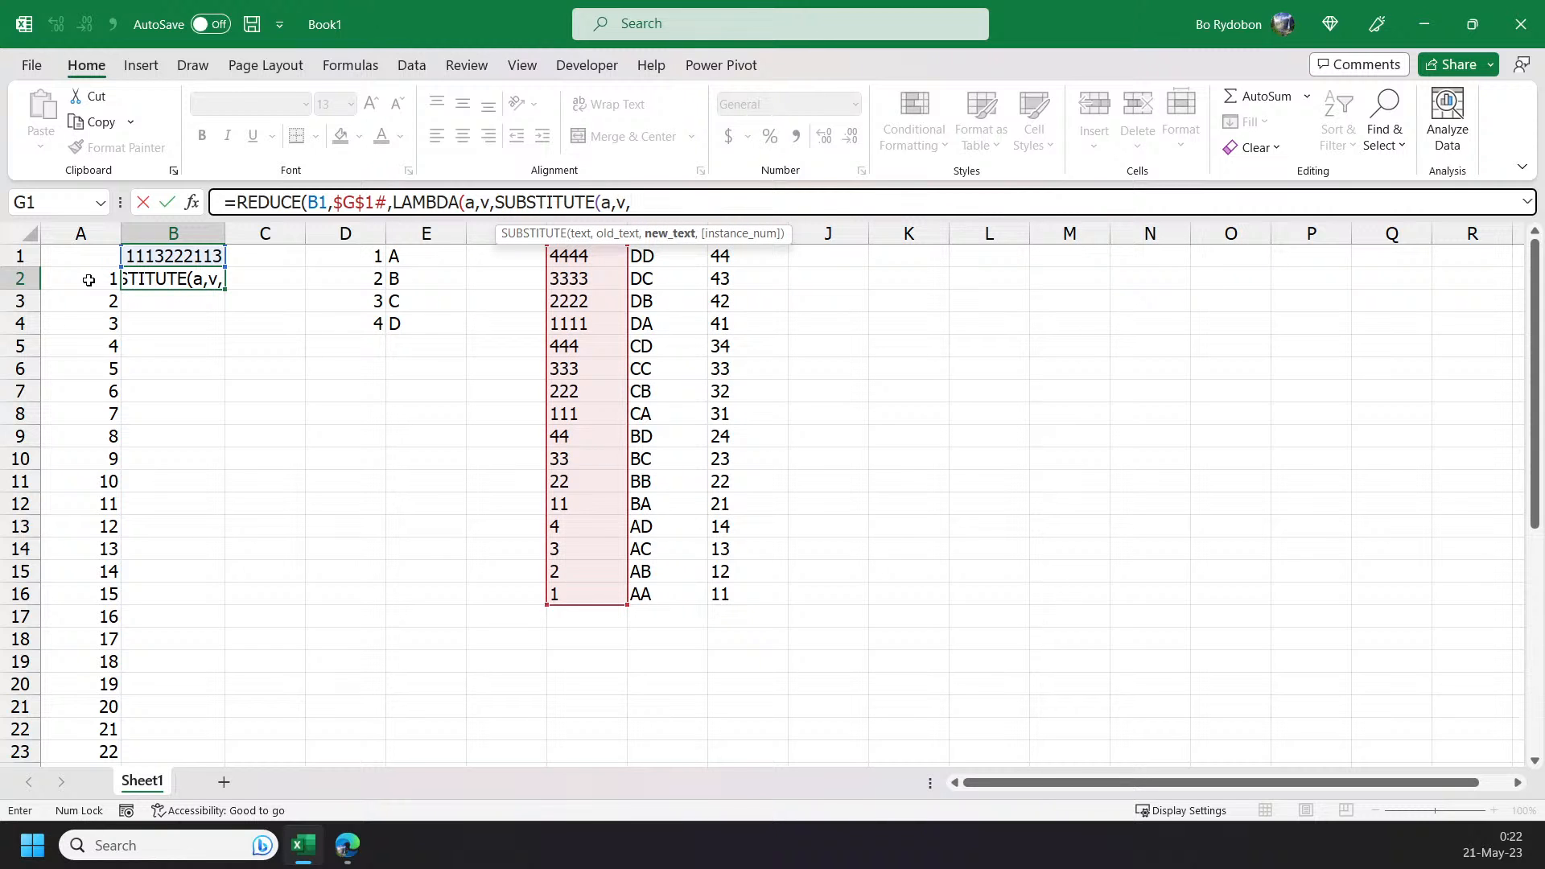
type("vl")
key("Tab")
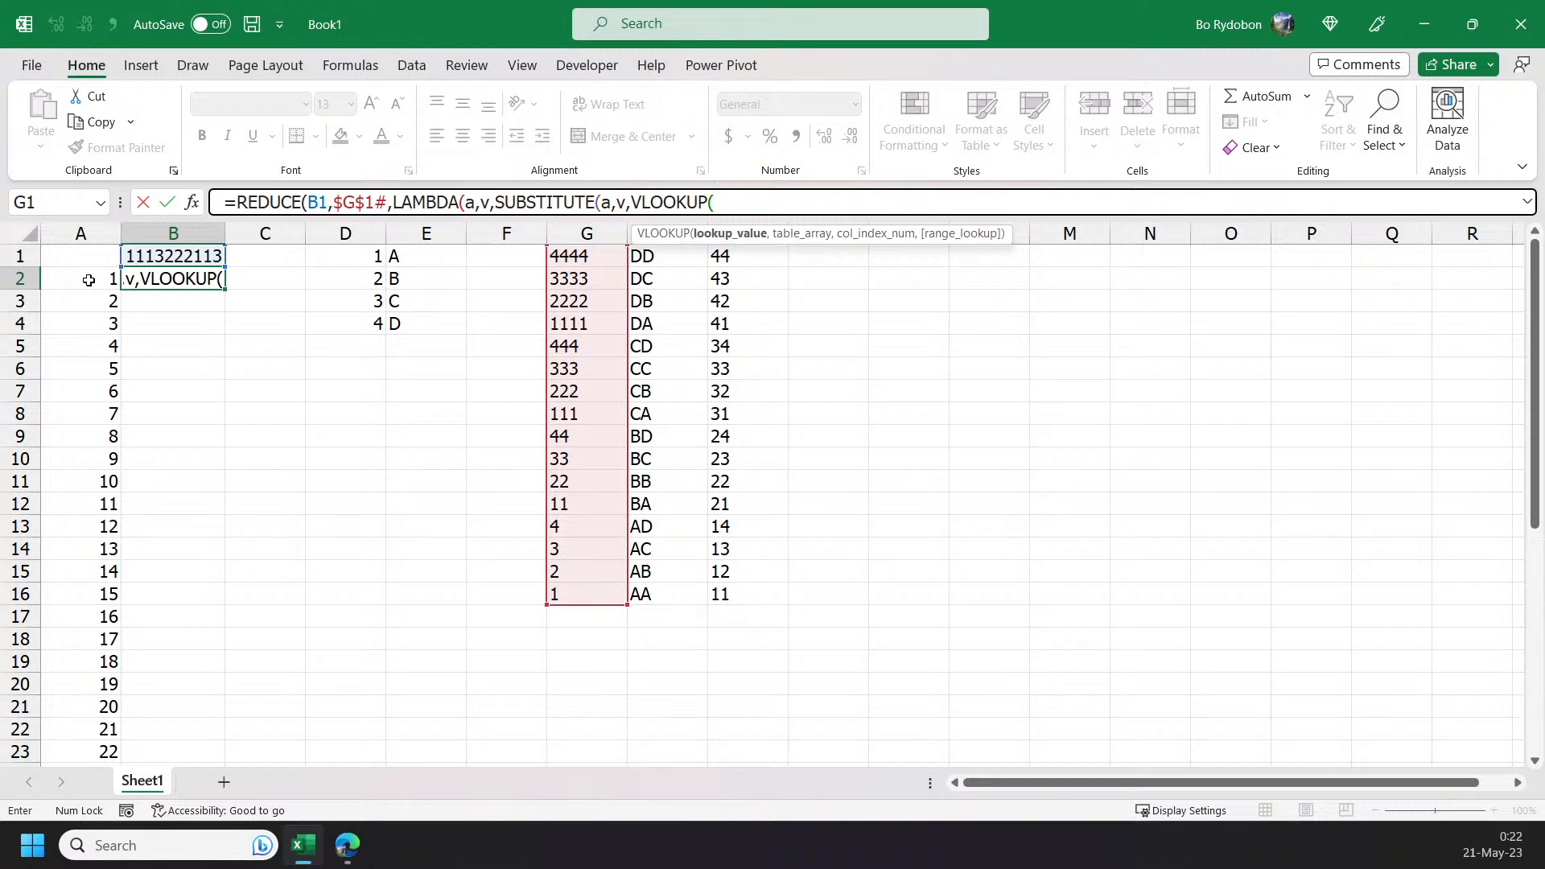
key("BackSpace")
key("BackSpace")
key("BackSpace")
key("BackSpace")
key("BackSpace")
key("BackSpace")
key("BackSpace")
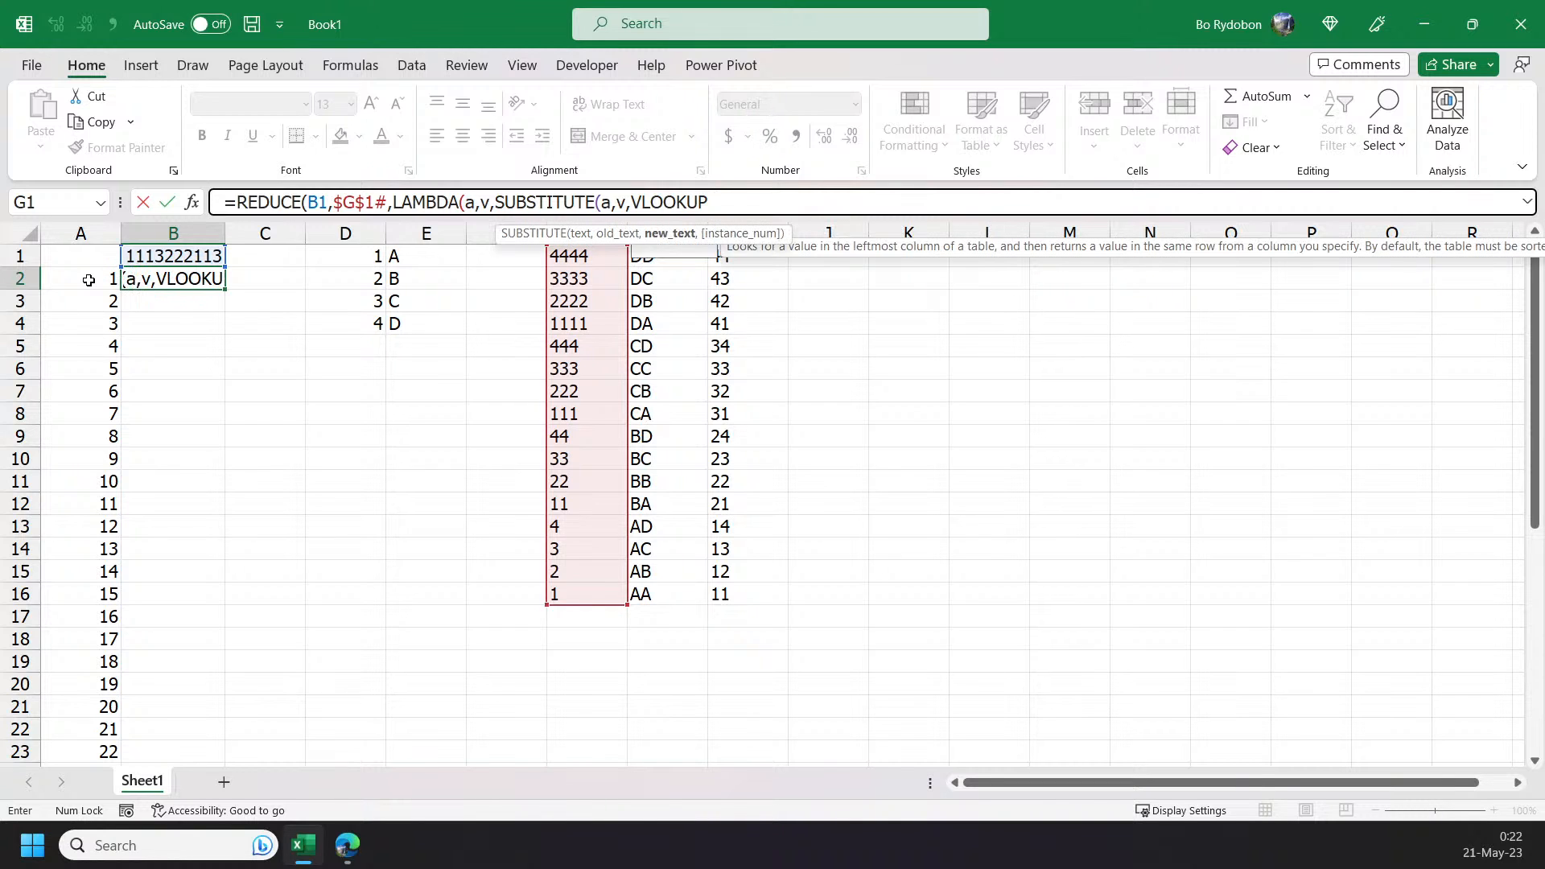
key("BackSpace")
- Use XLOOKUP as the SUBSTITUTE replacement text, looking up v in the digit-run spill range G1#
type("x")
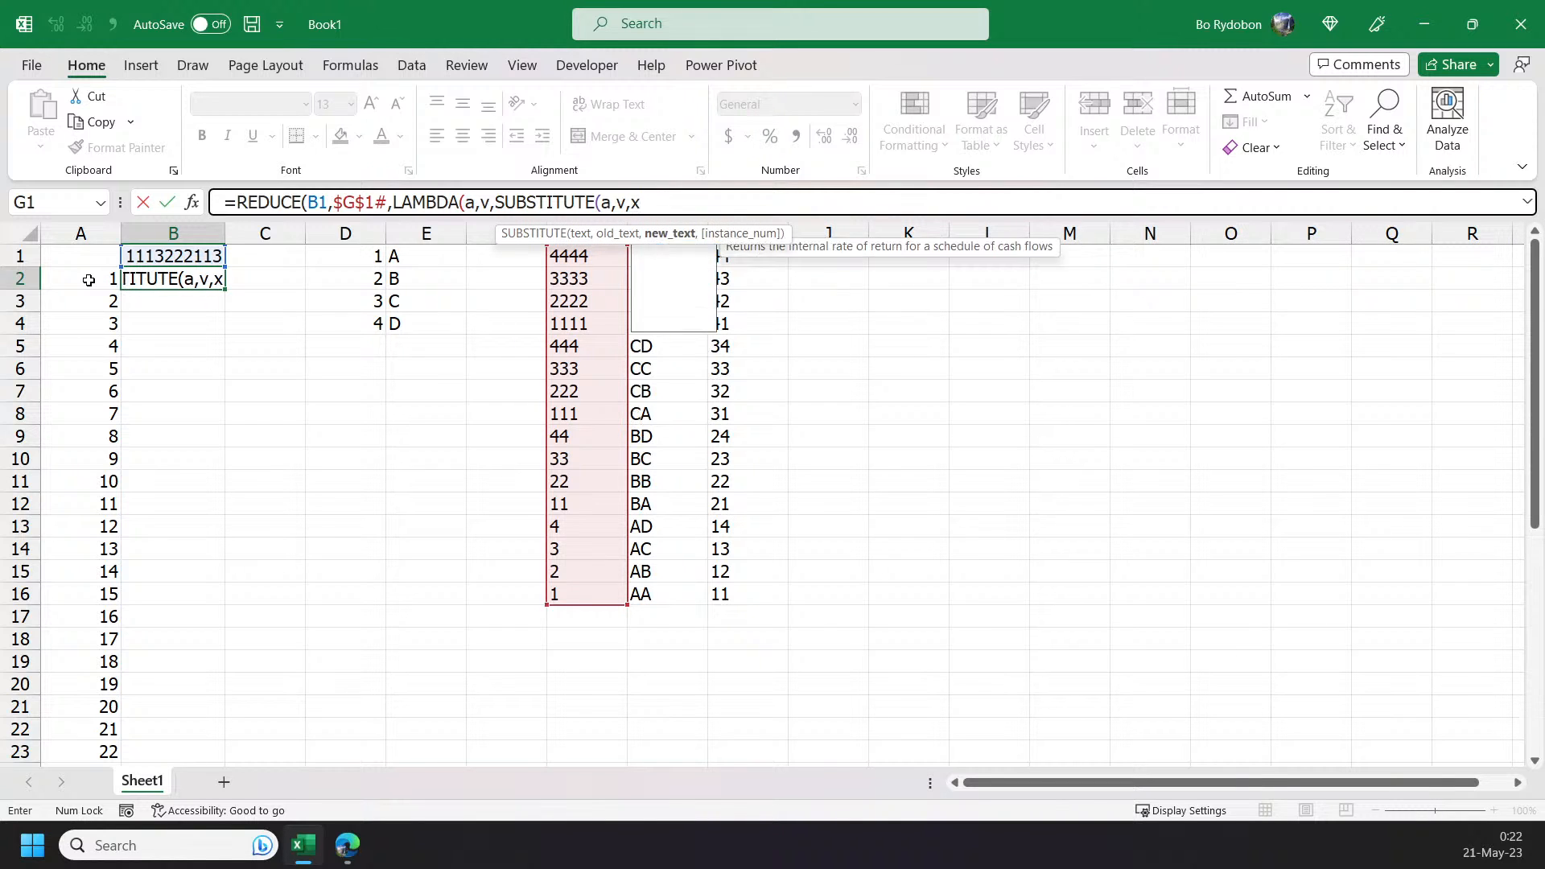
type("l")
key("Tab")
type("v,")
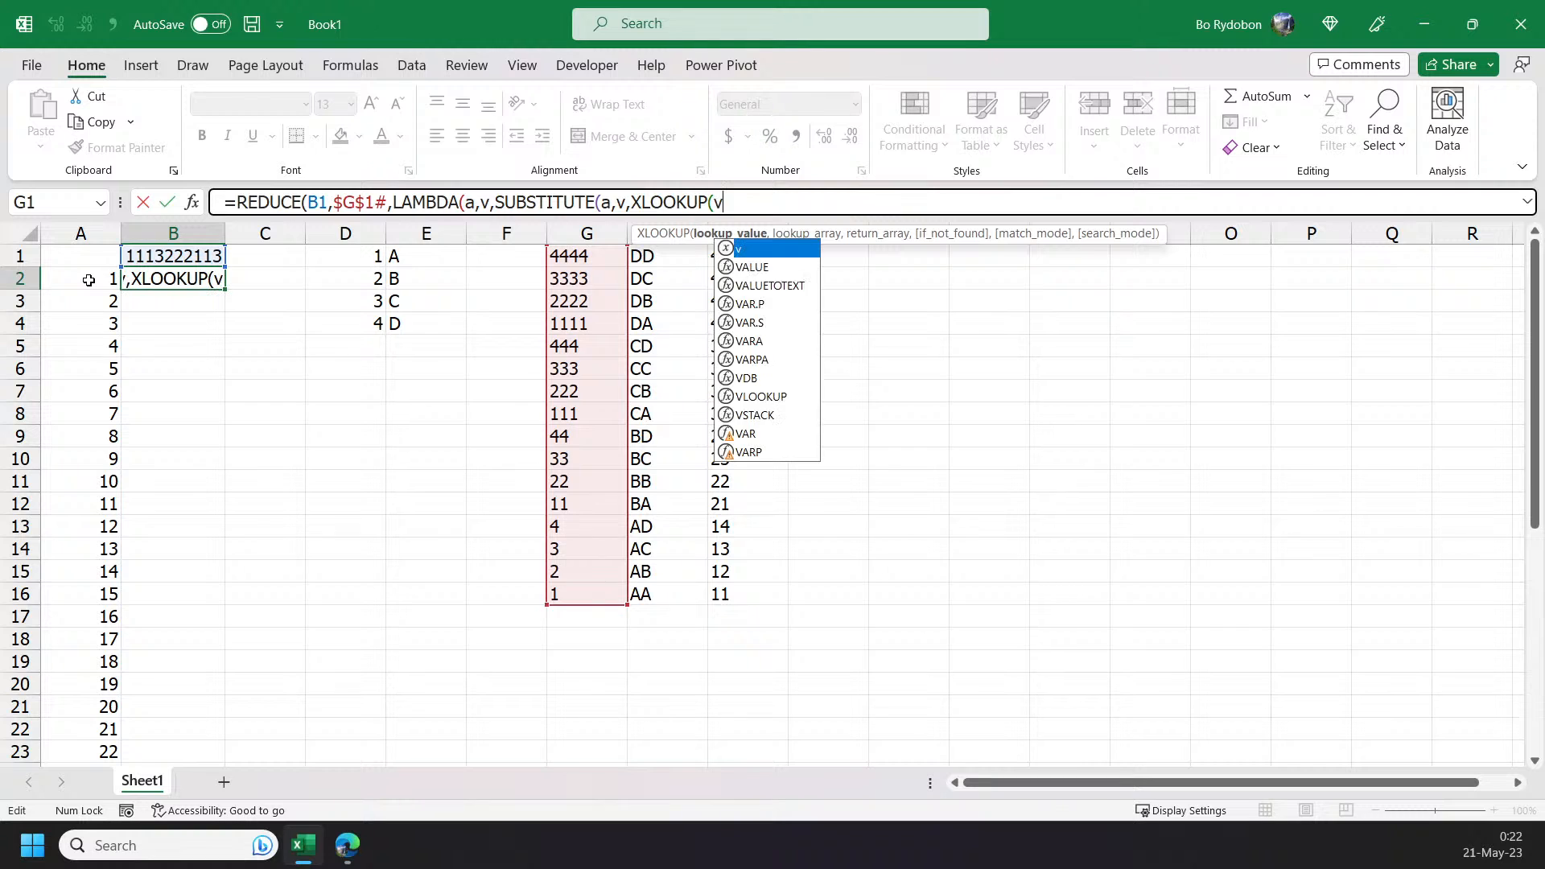
key("Right")
key("Right")
key("Right")
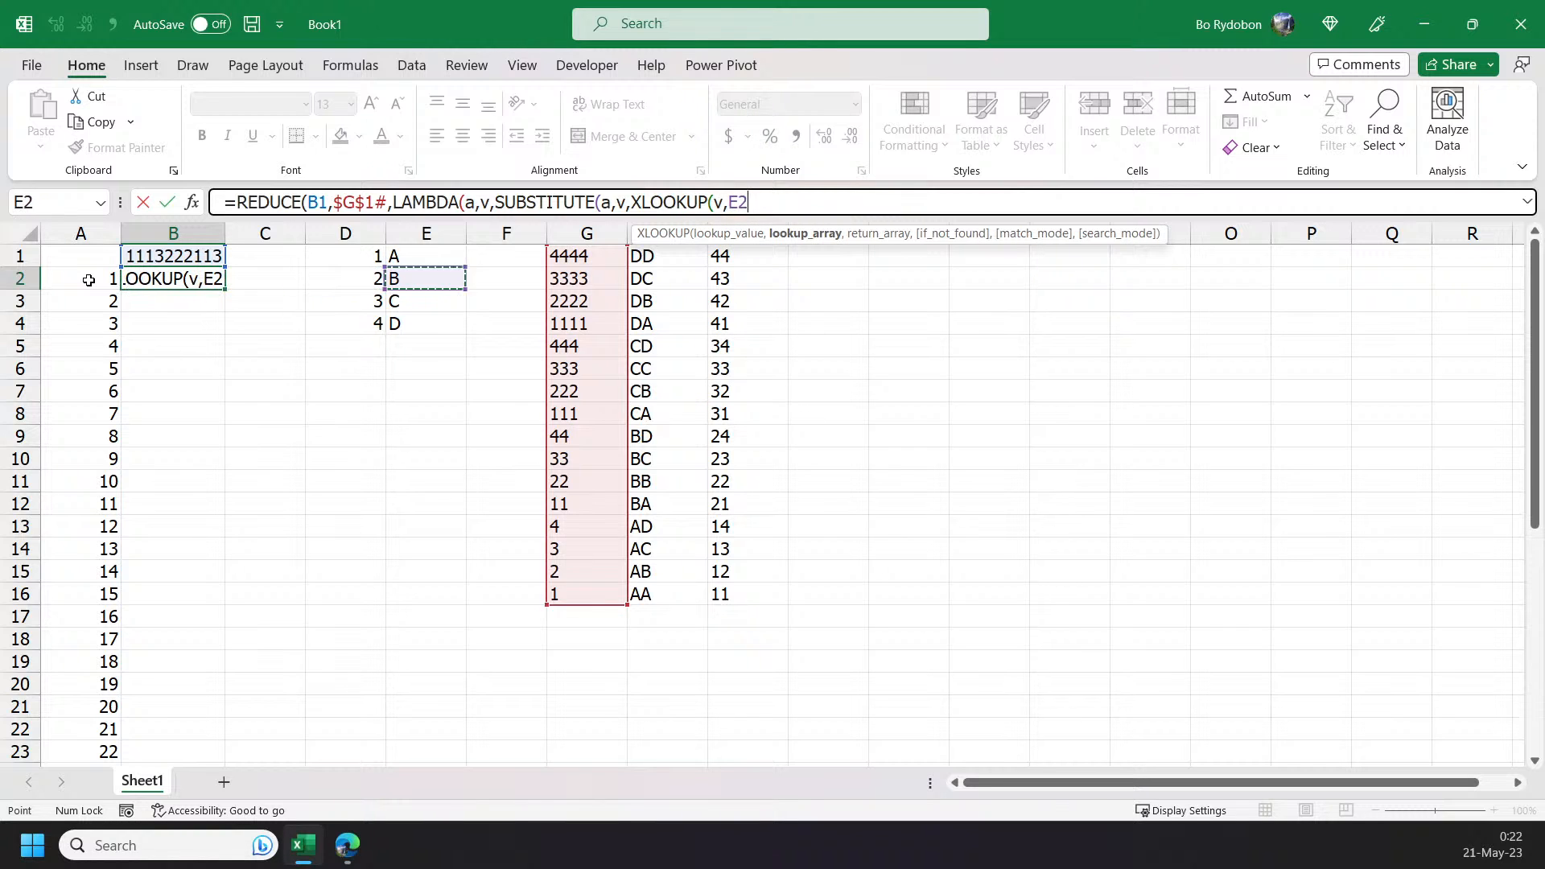
key("Right")
key("Up")
key("Right")
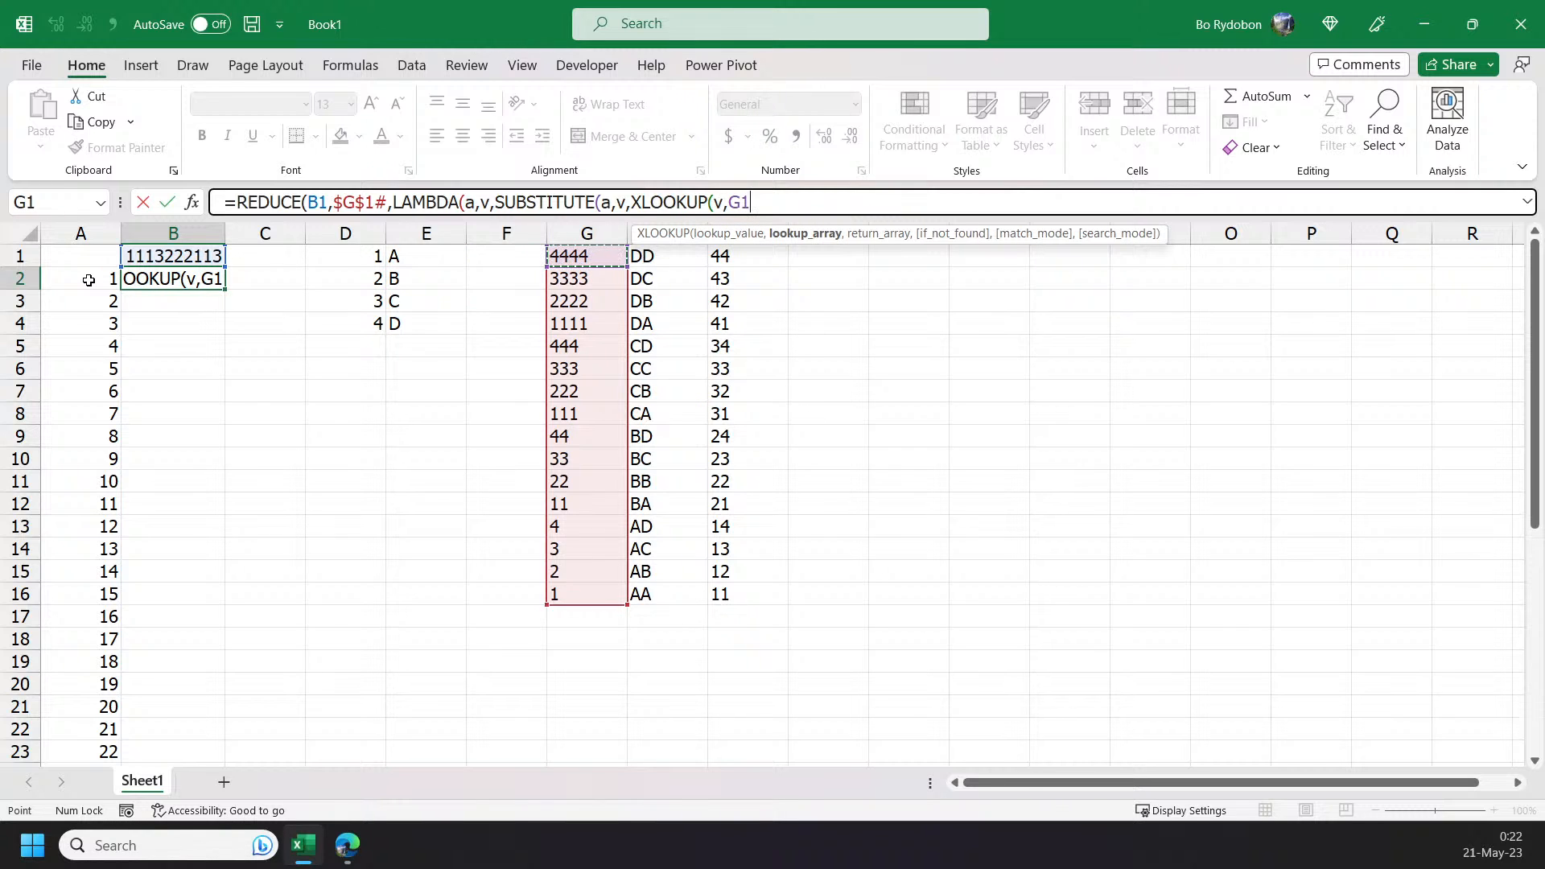
type("#,")
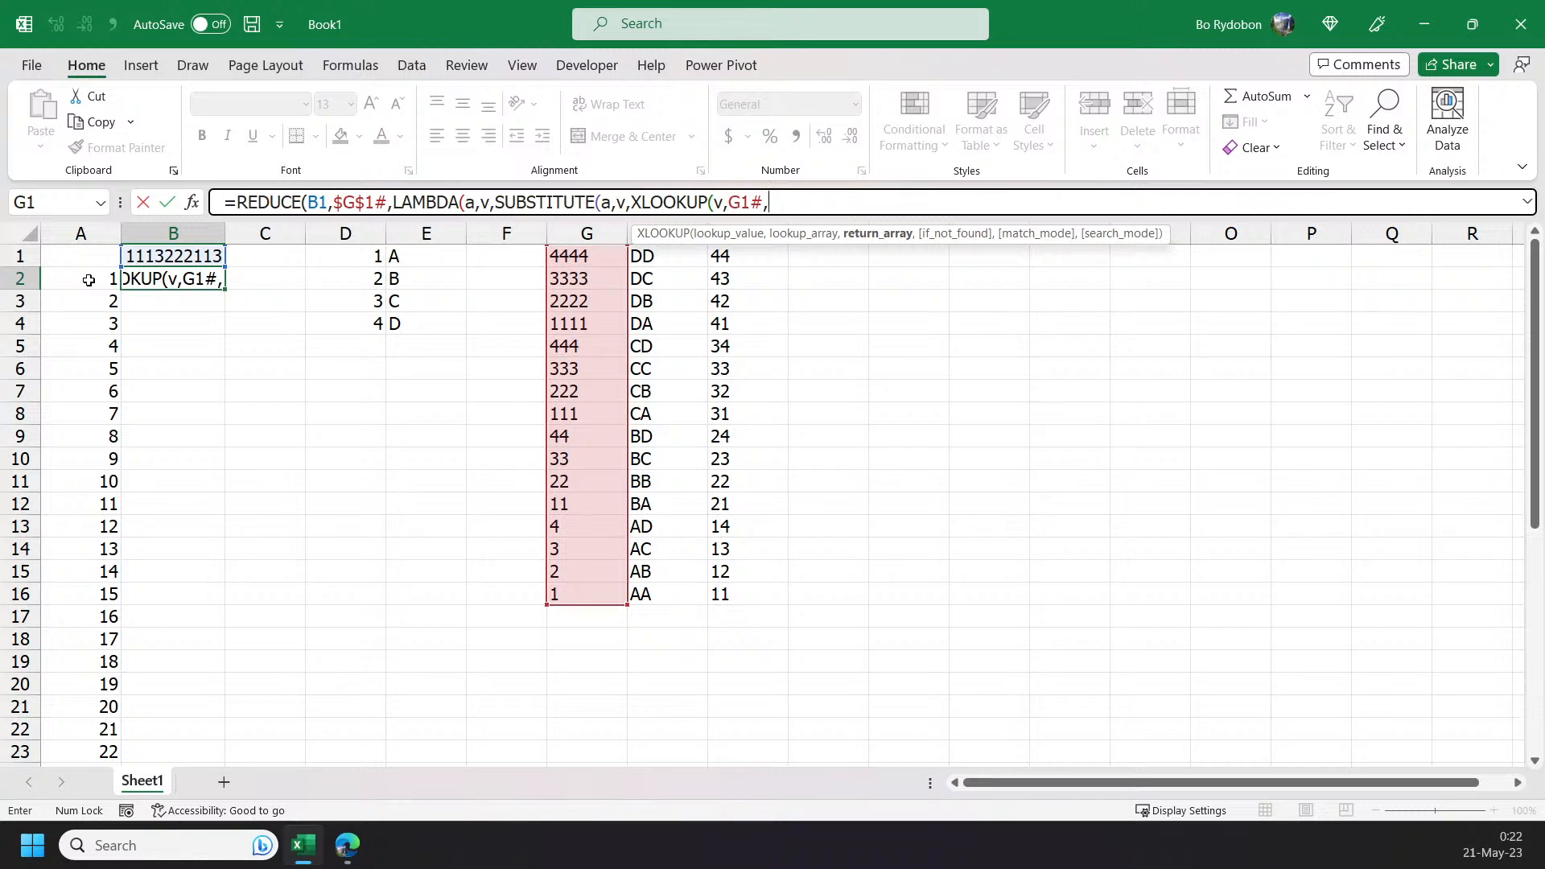
- Set the XLOOKUP return array to the letter-code spill range as the absolute reference $H$1#
key("Right")
key("Right")
key("Right")
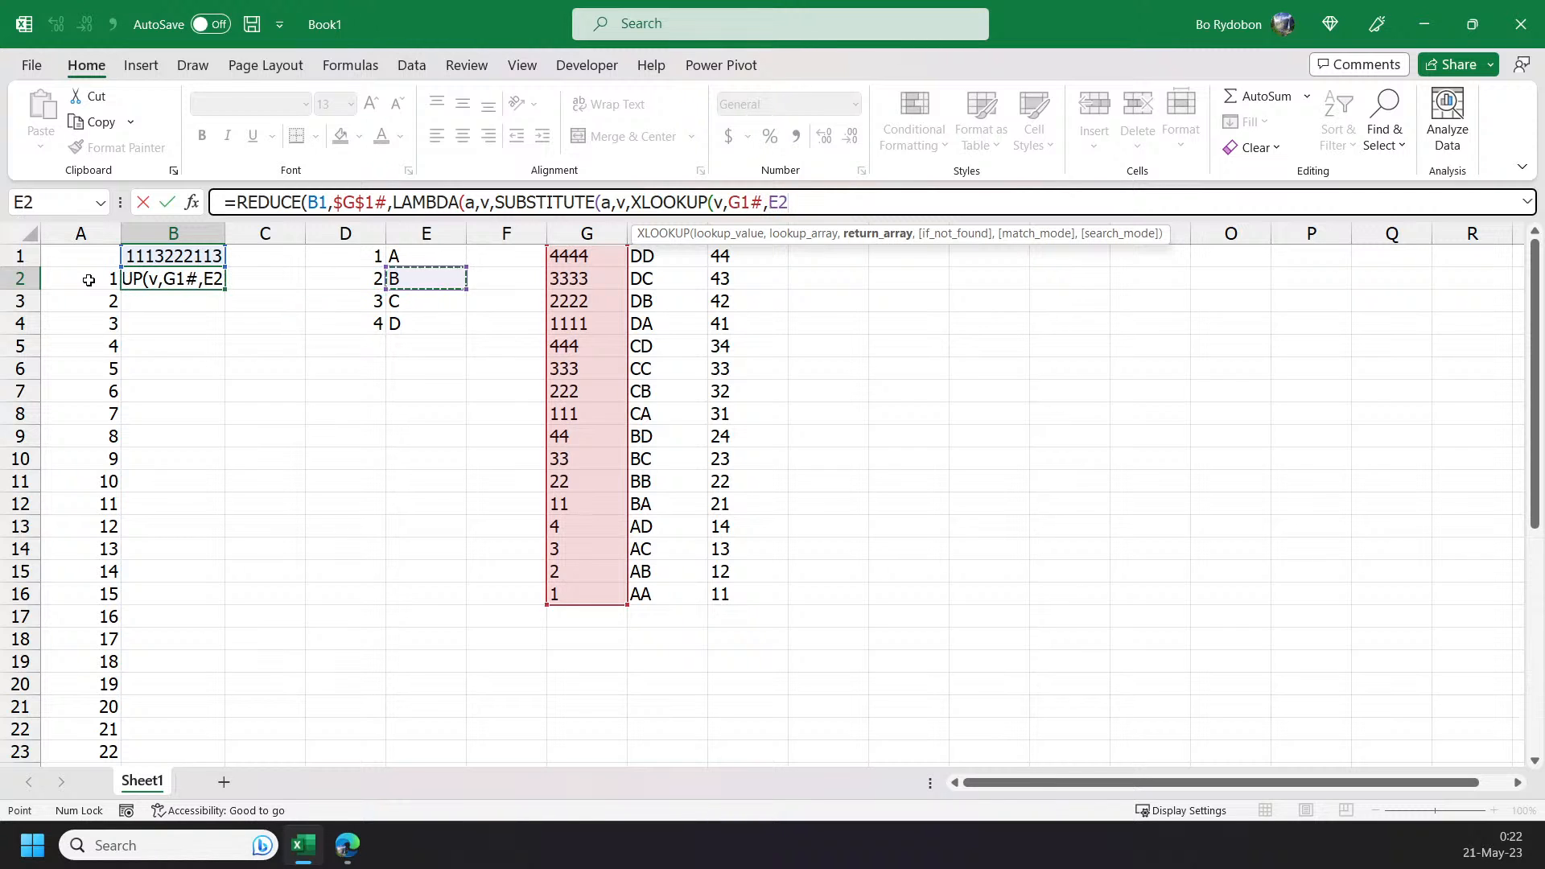
key("Up")
key("Right")
key("Right")
key("Right")
type("#")
key("F4")
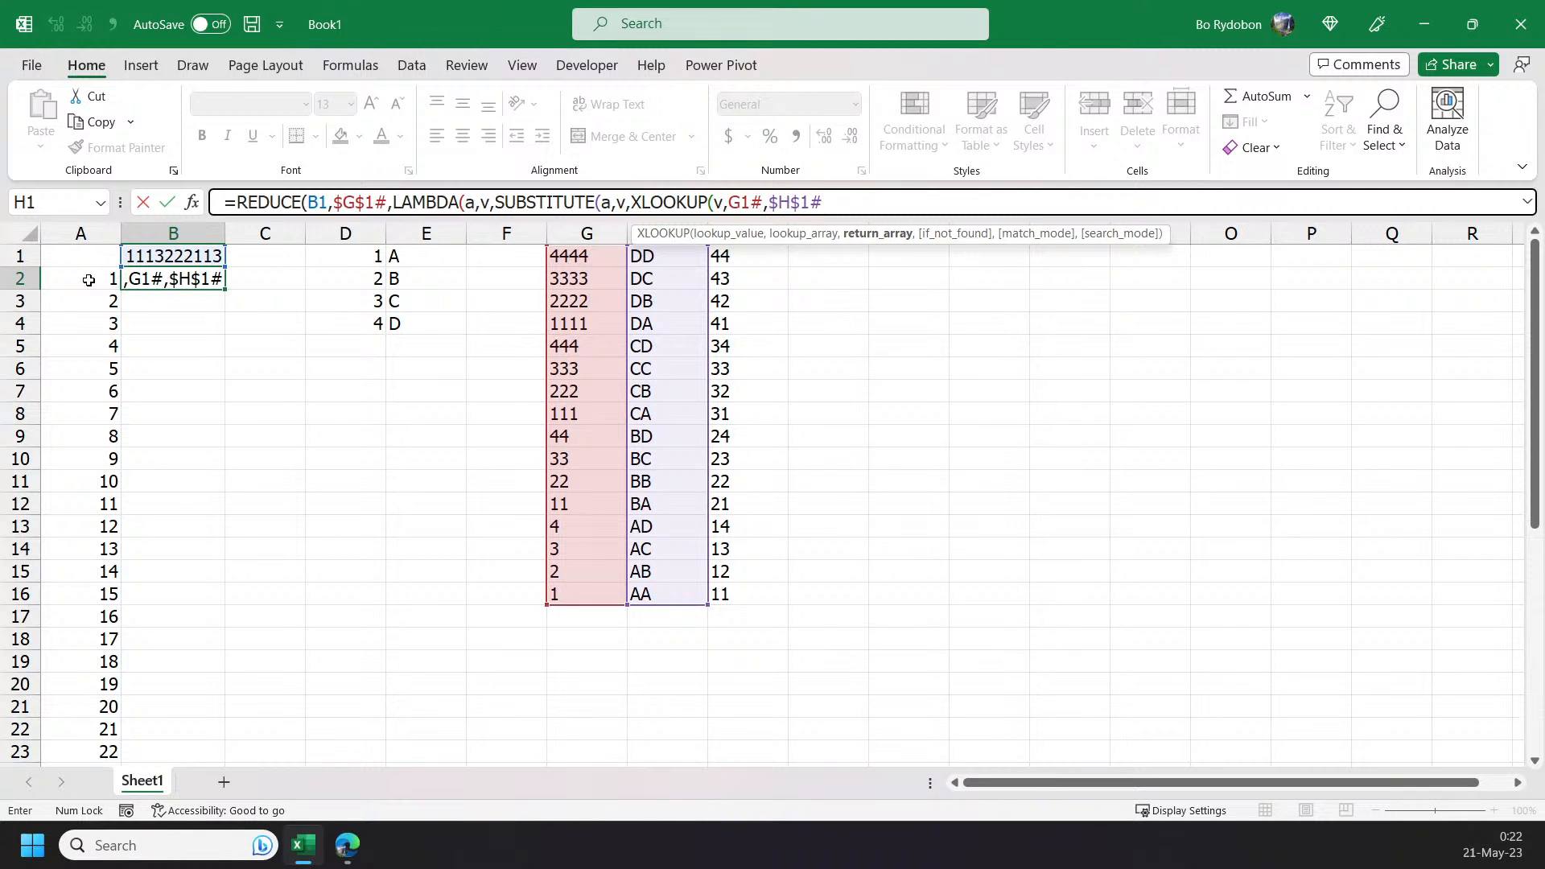
- Make the XLOOKUP lookup array reference absolute as $G$1#
key("Left")
key("Left")
key("Left")
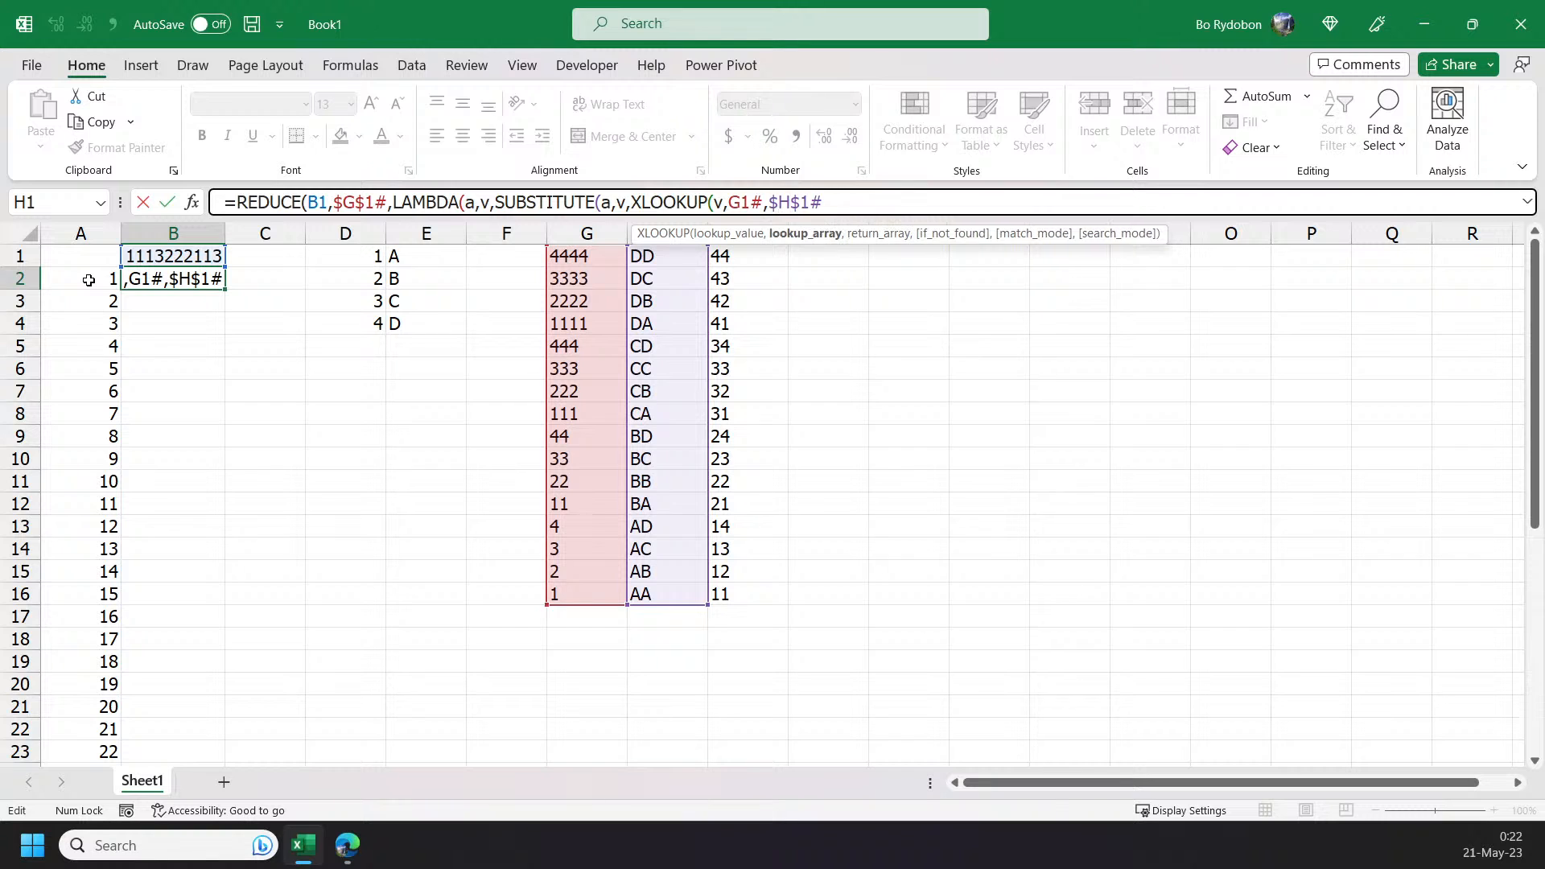
key("F4")
key("End")
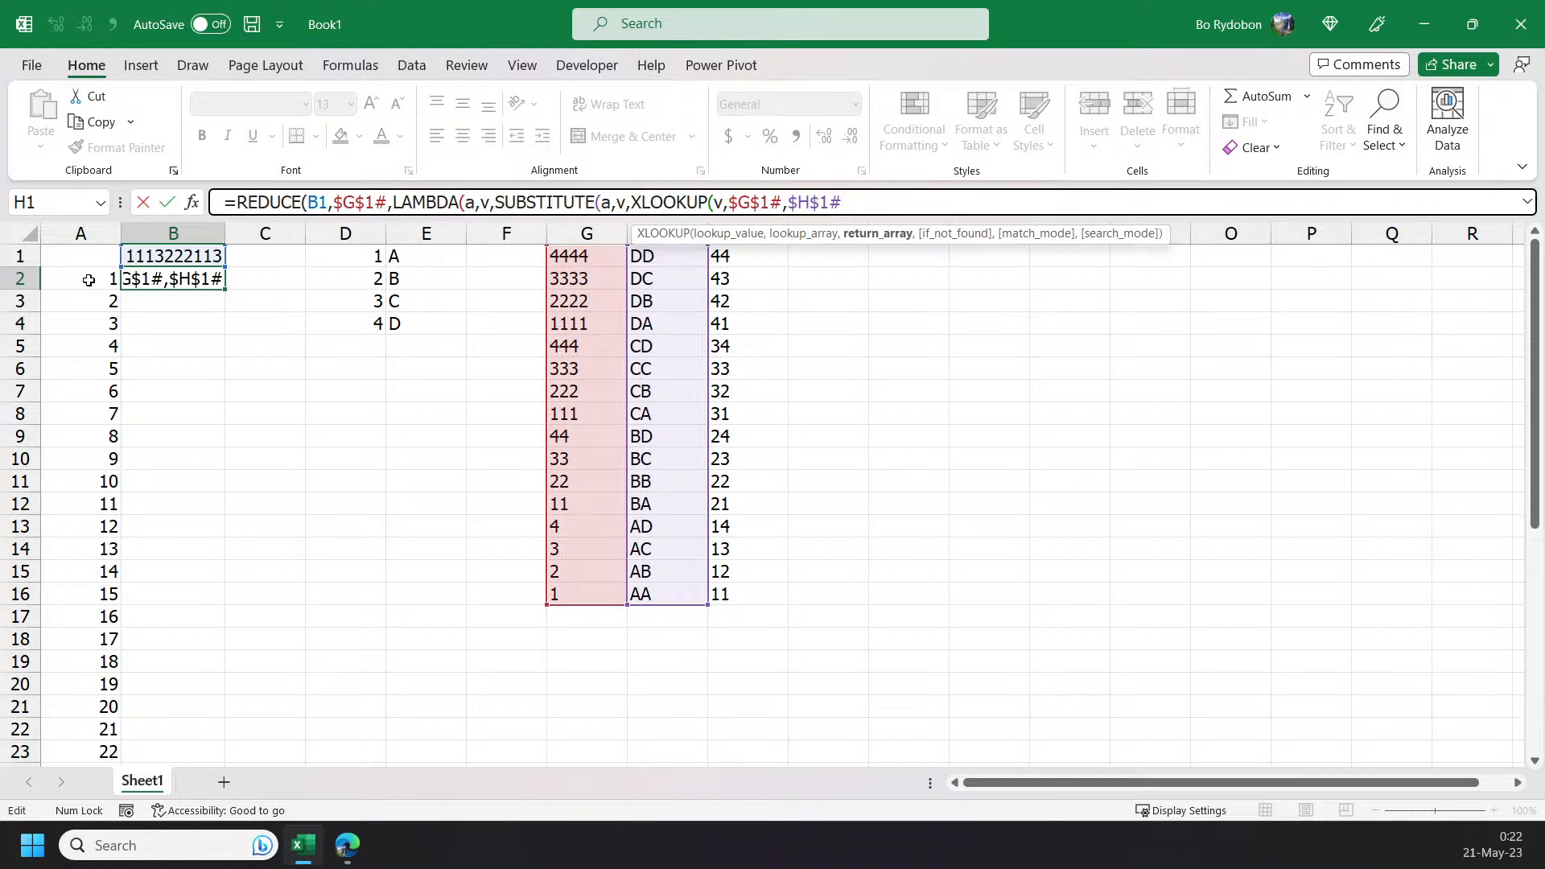
- Close and enter the REDUCE formula in B2, and fit column B's width to its contents
type("))))")
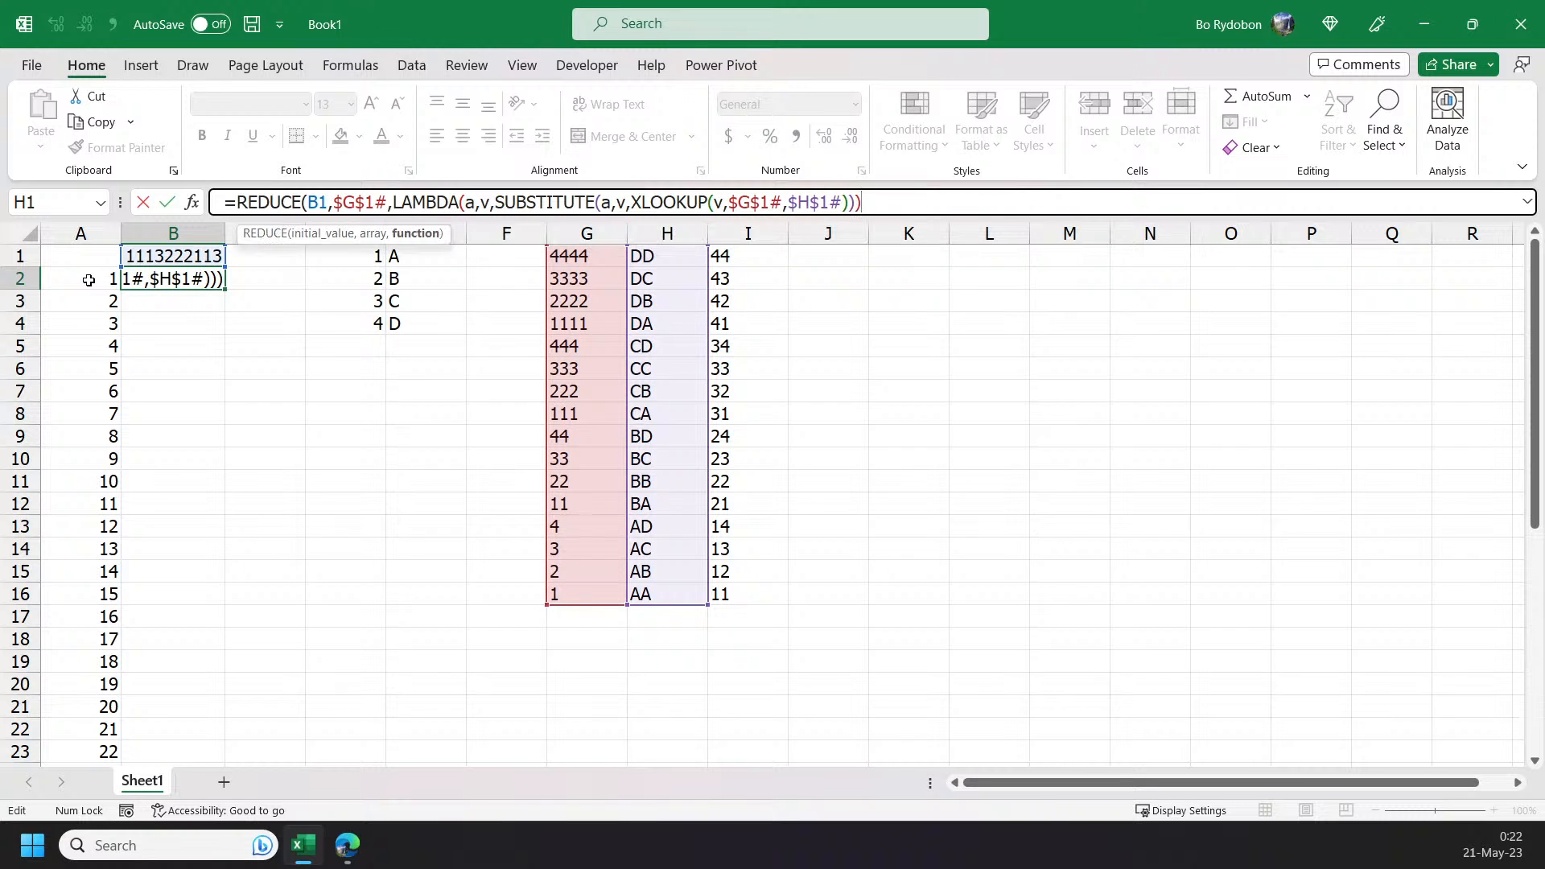
key("Return")
key("Up")
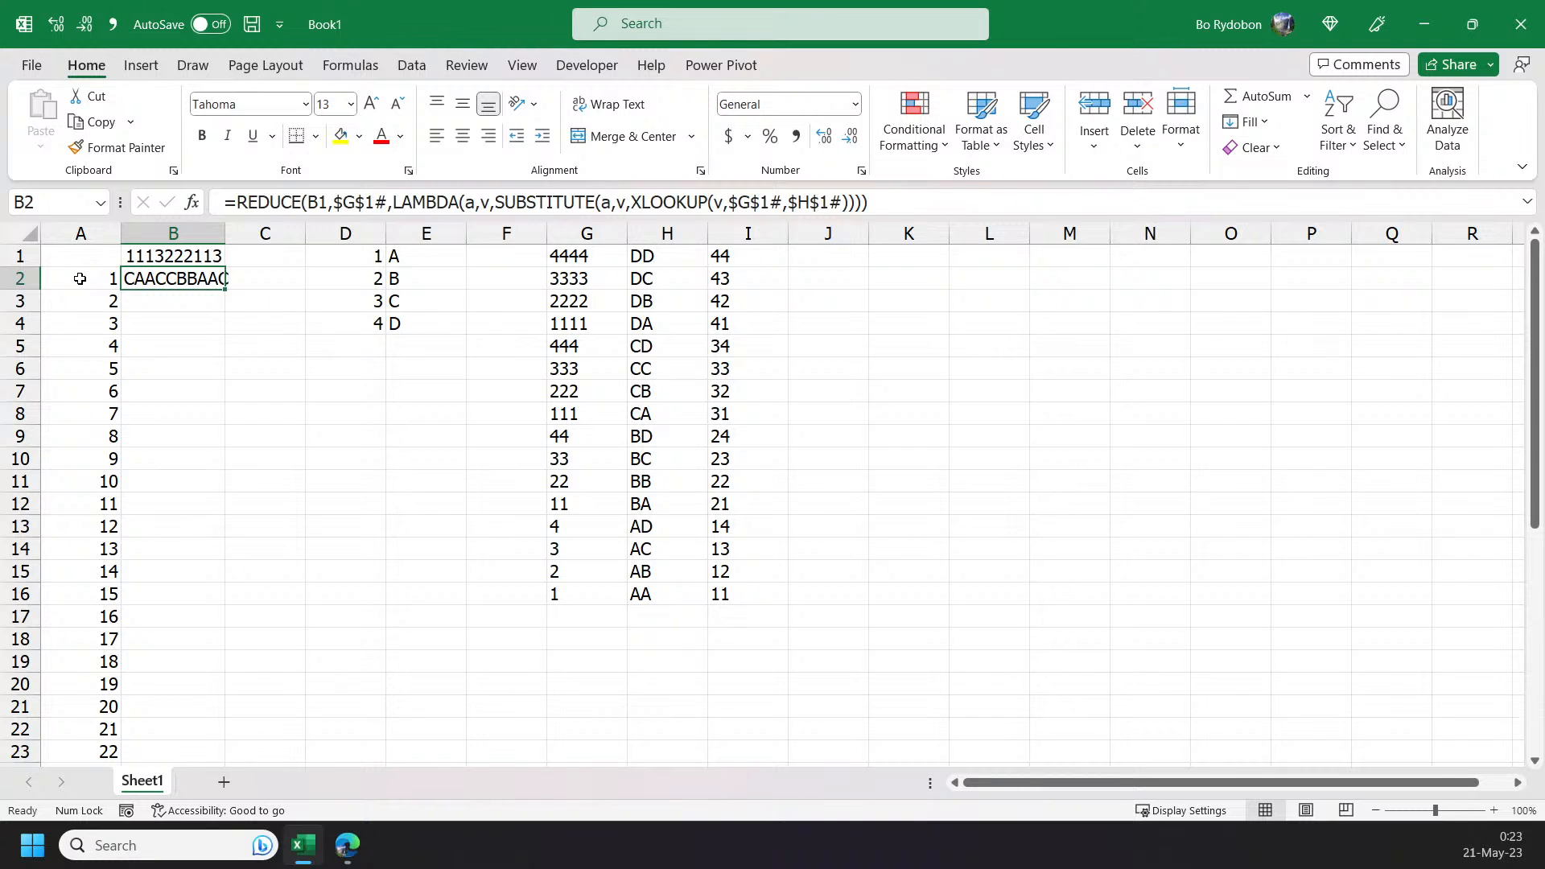
double_click(225, 234)
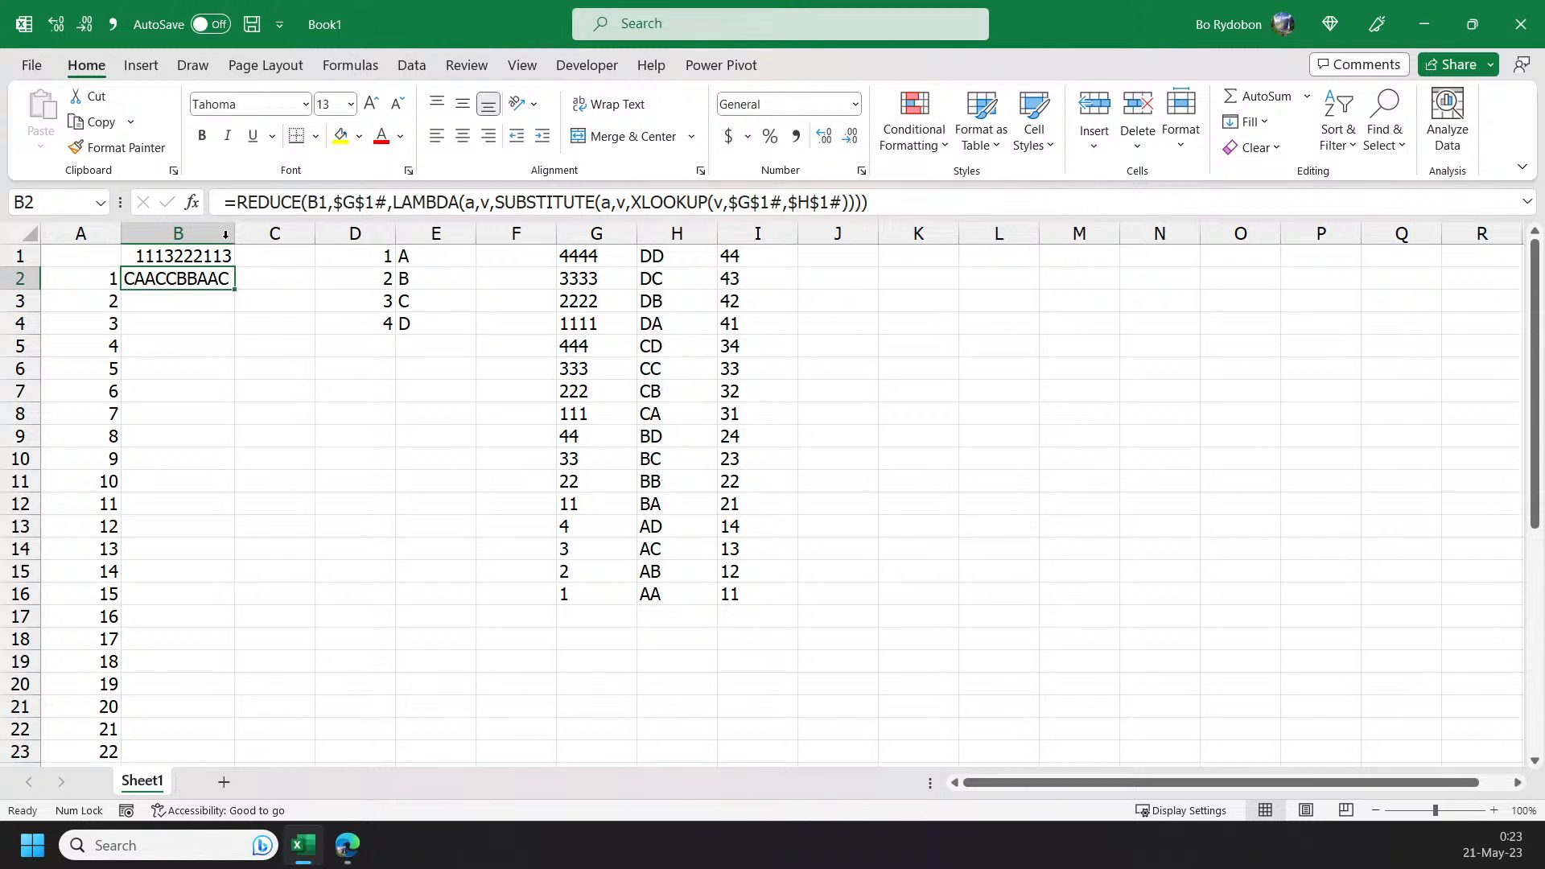
- Wrap the B2 formula in an outer REDUCE as its initial value, with the letter list $E$1# as the array
left_click(238, 204)
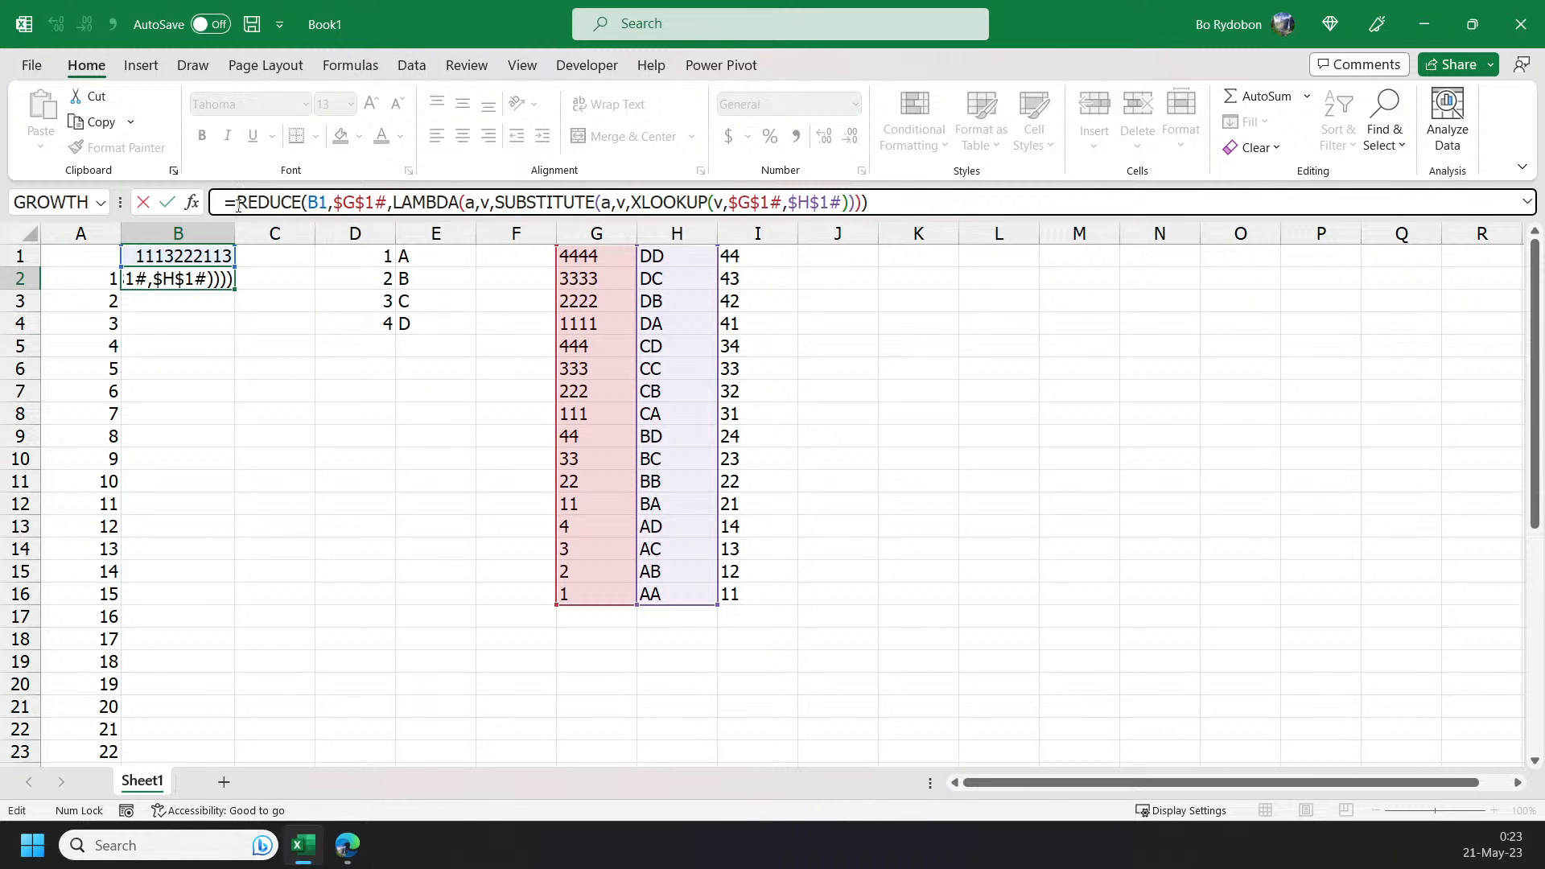
type("R")
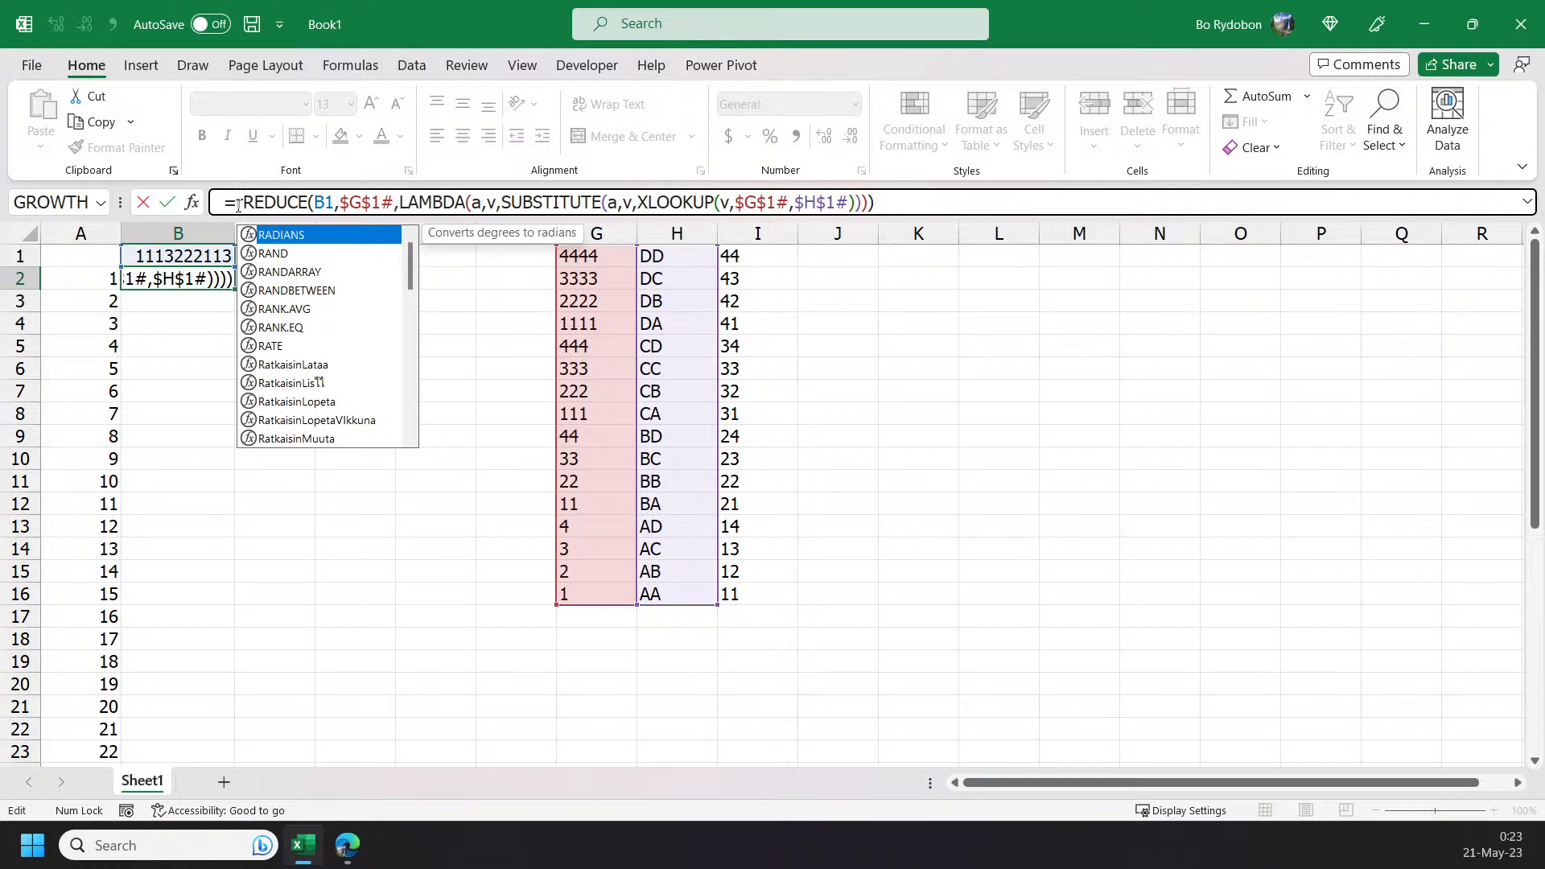
type("EDUCE")
key("Tab")
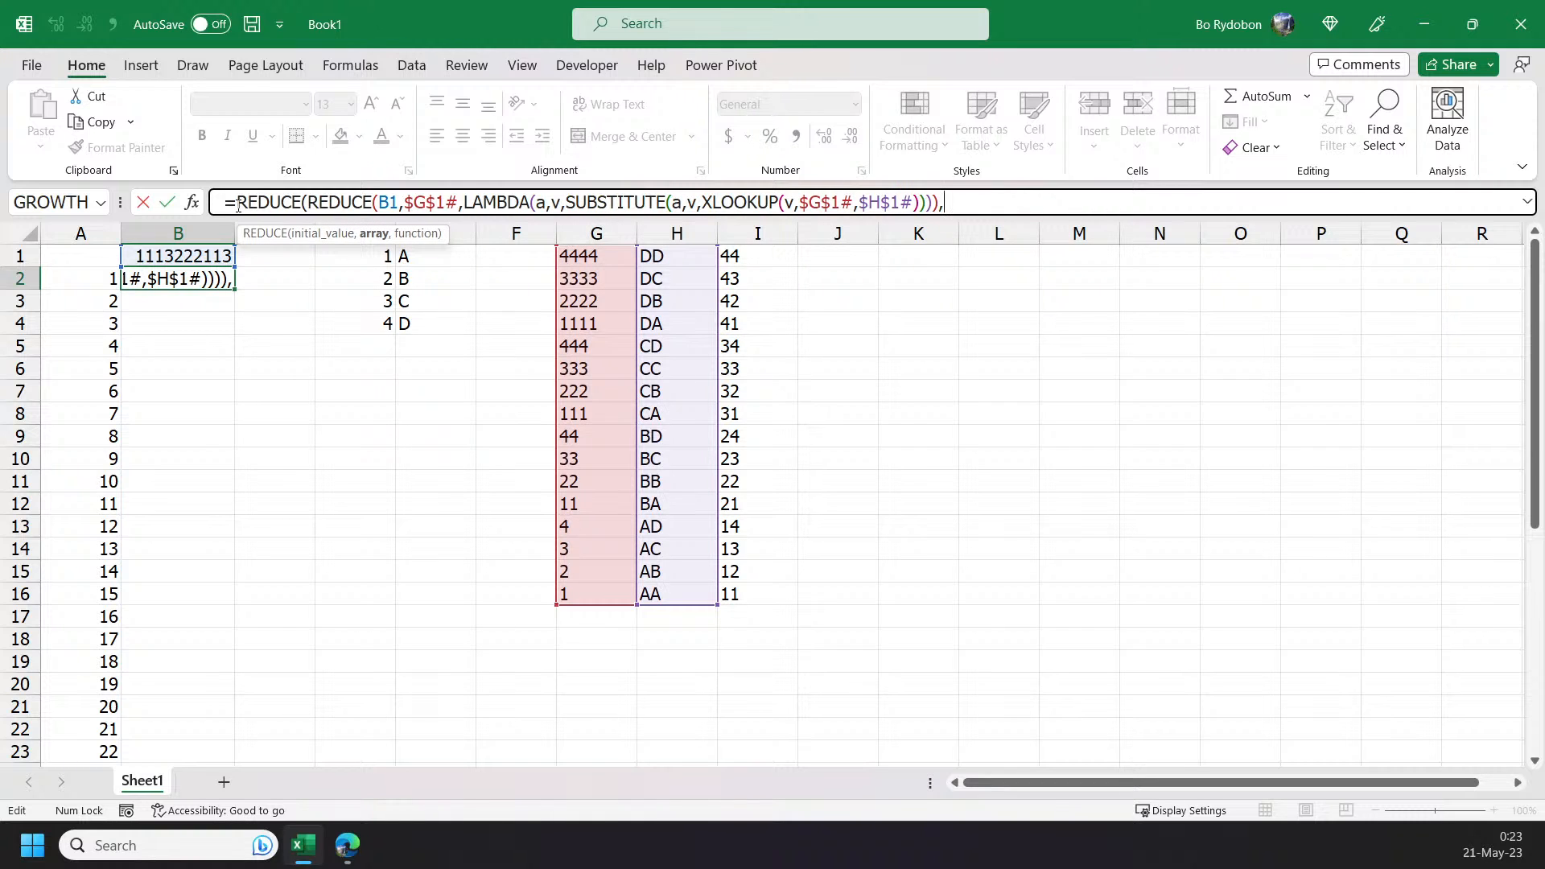
key("Right")
key("Right")
key("Right")
key("Up")
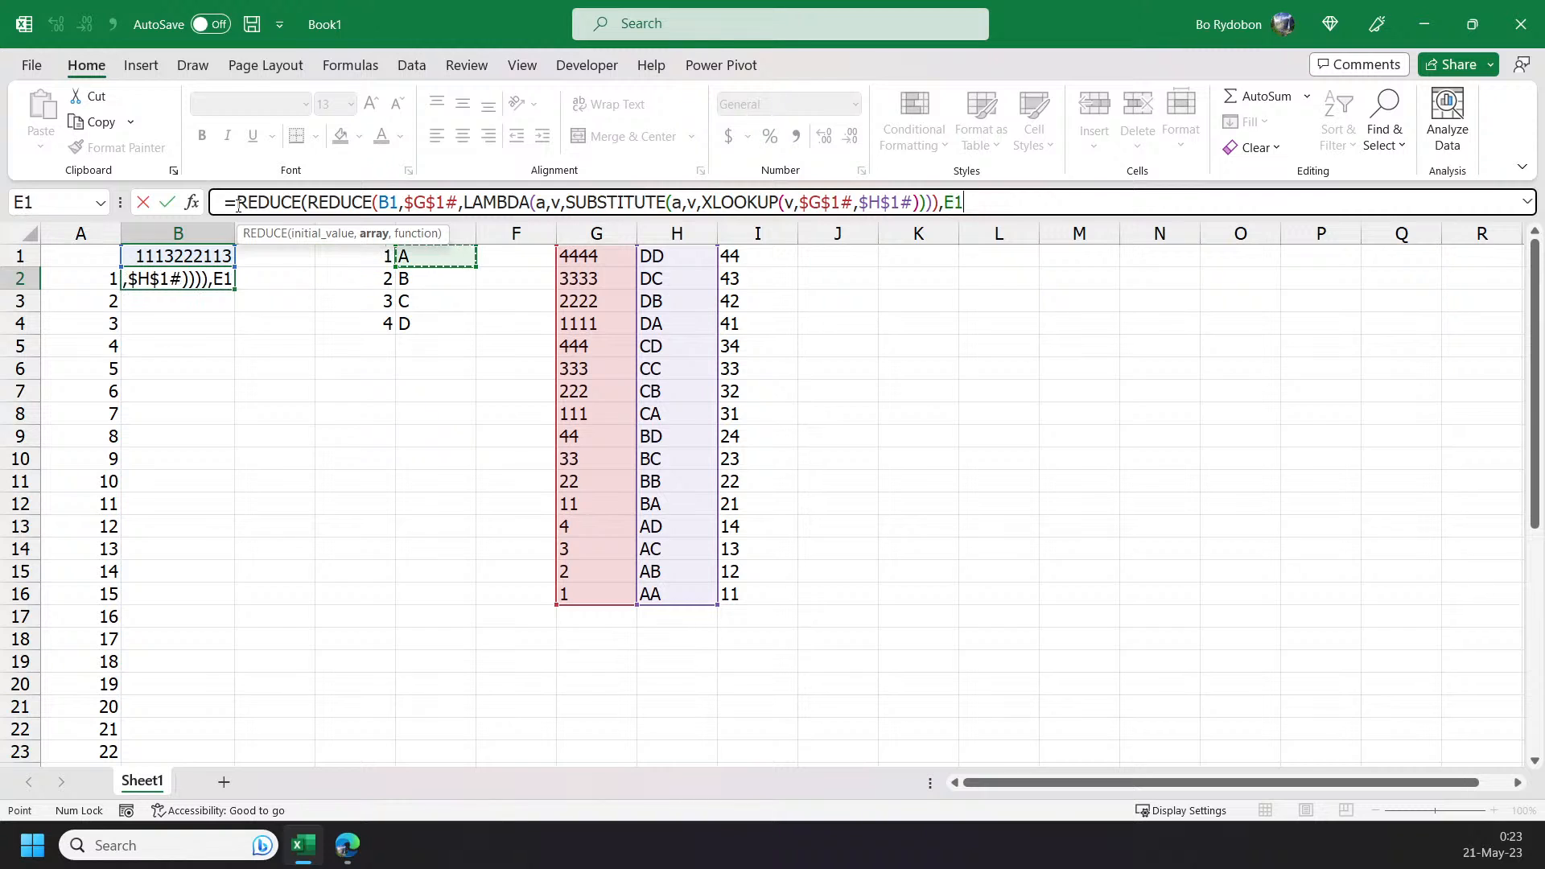
type("#")
key("F4")
type(",")
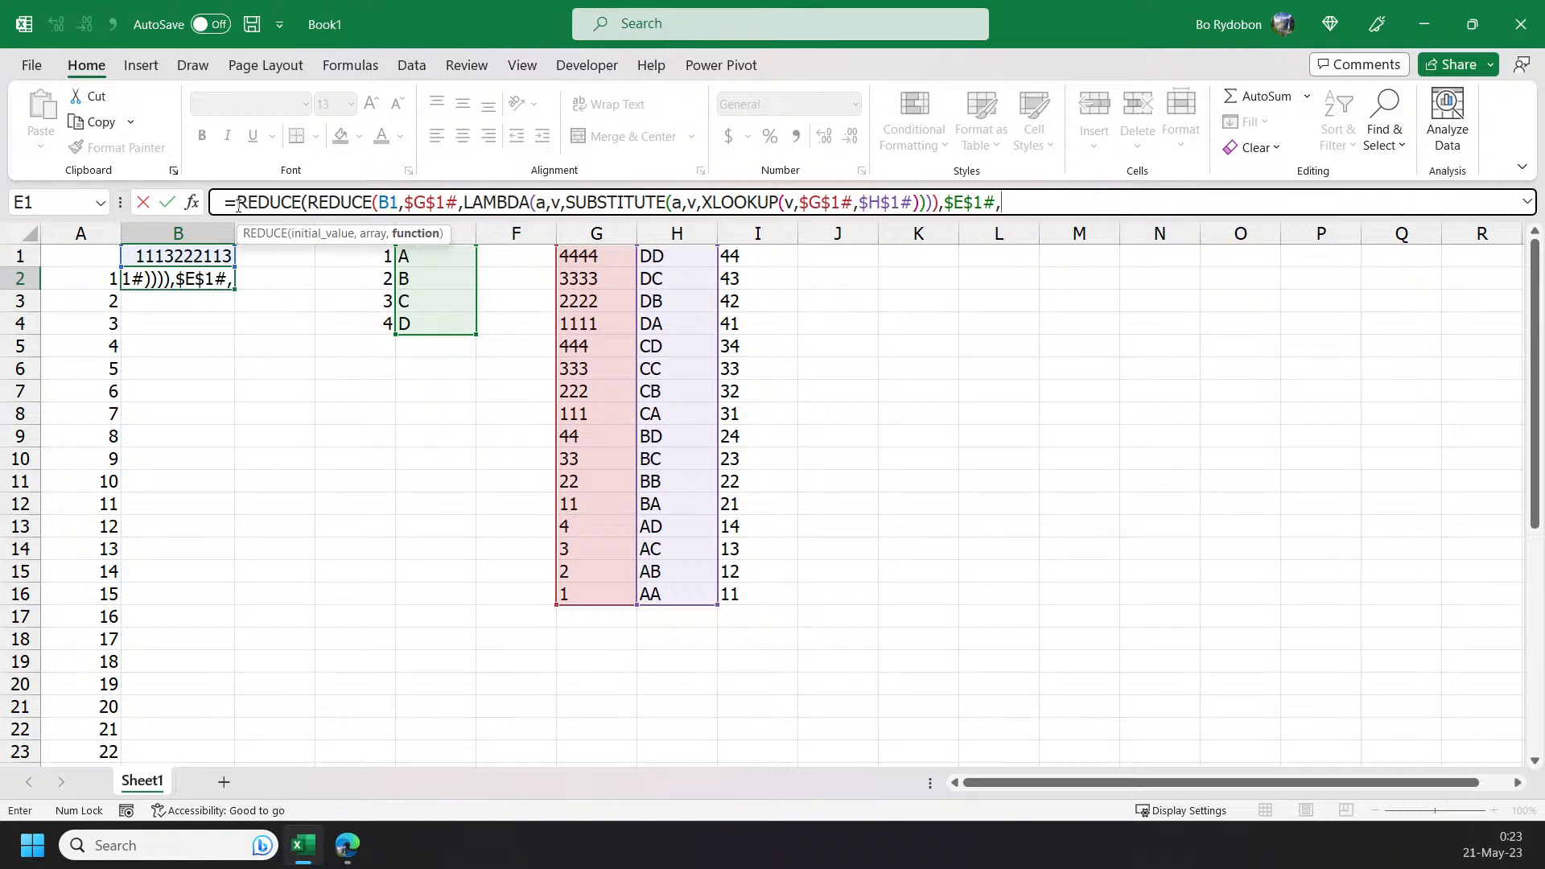
- Continue the outer REDUCE with LAMBDA(b,w,SUBSTITUTE(b,w, so each letter w is replaced in b
type("LAMBDA(")
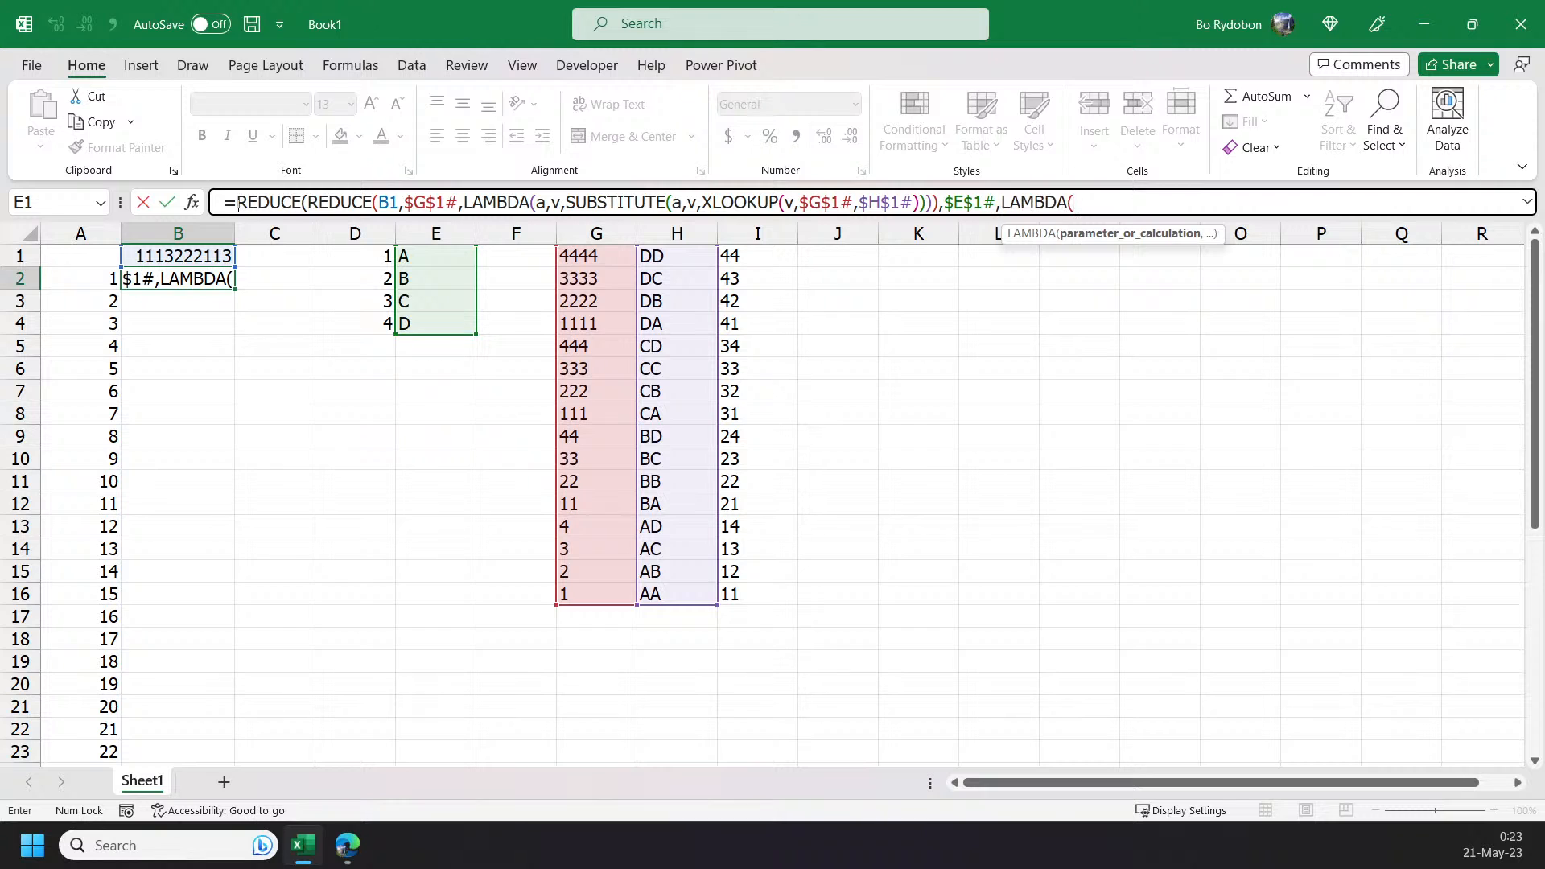
type("a,v")
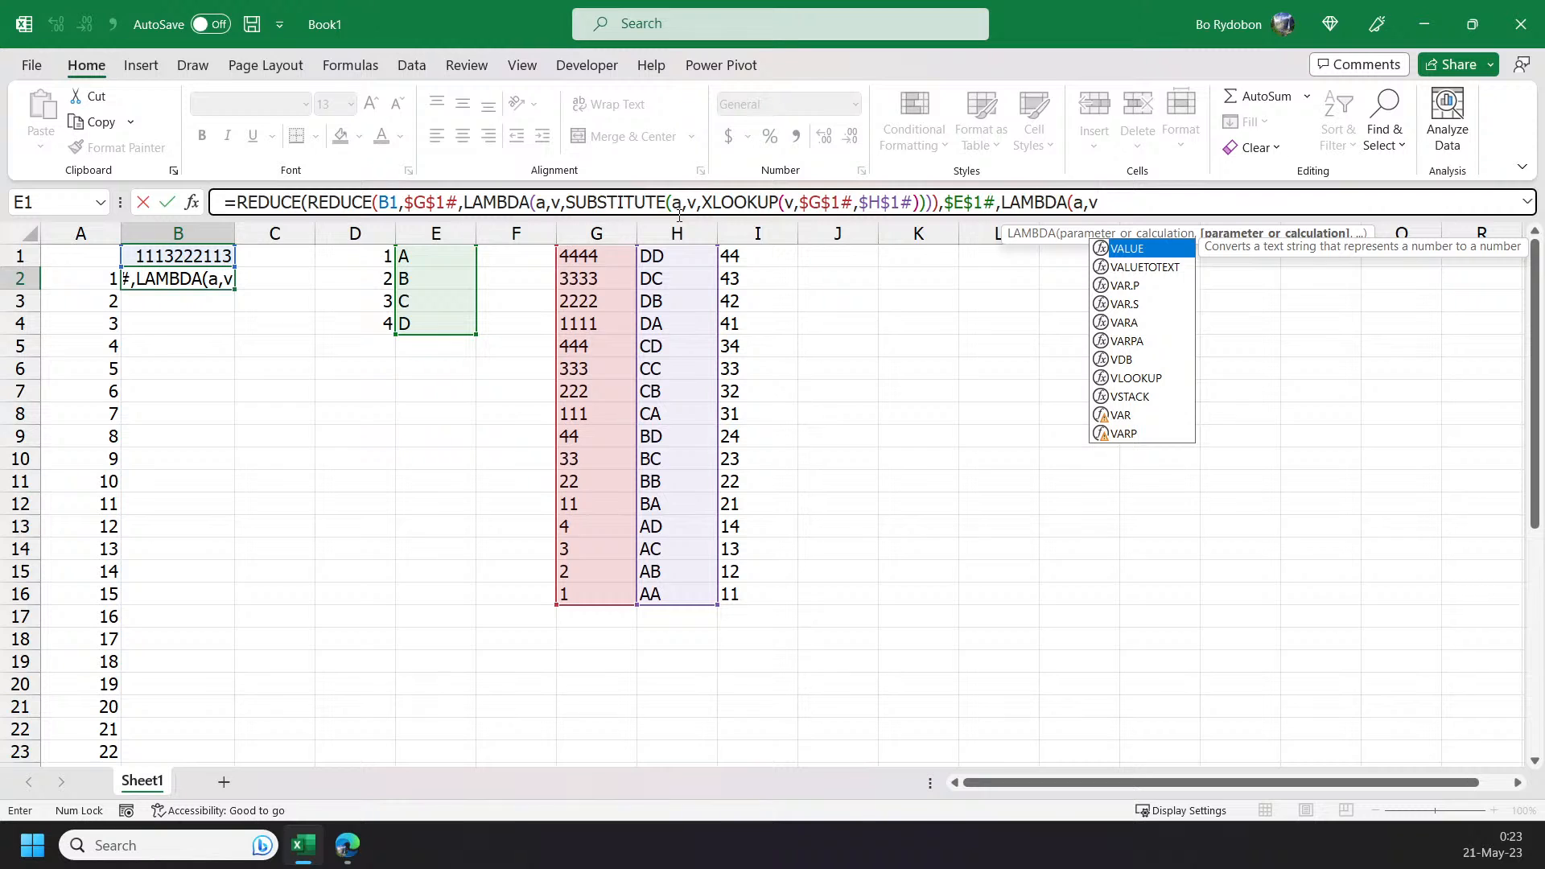
key("BackSpace")
key("BackSpace")
key("BackSpace")
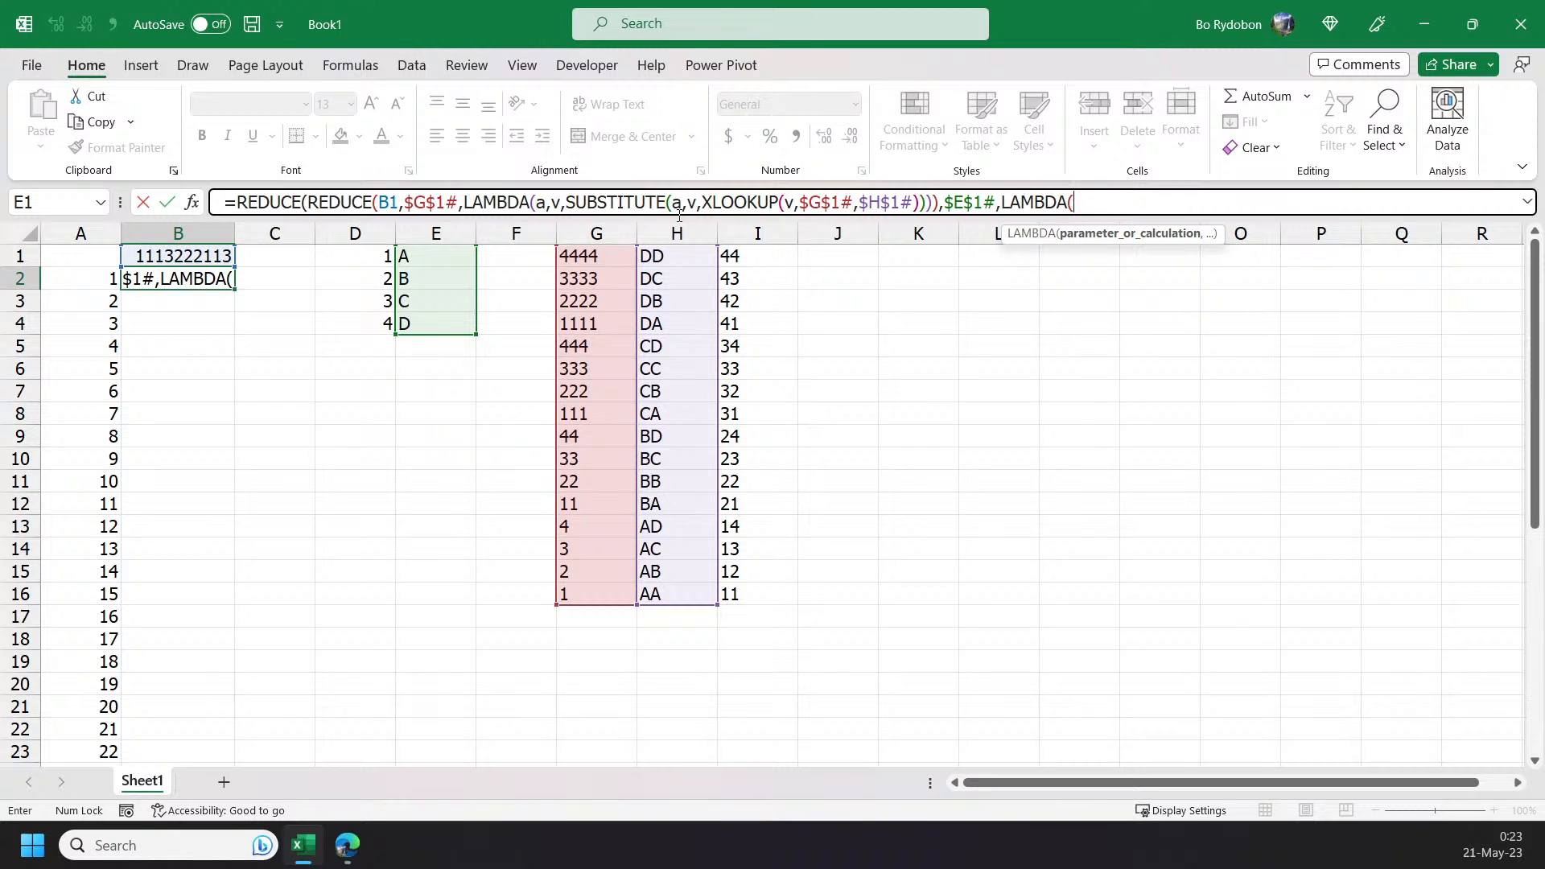
type("b,w,")
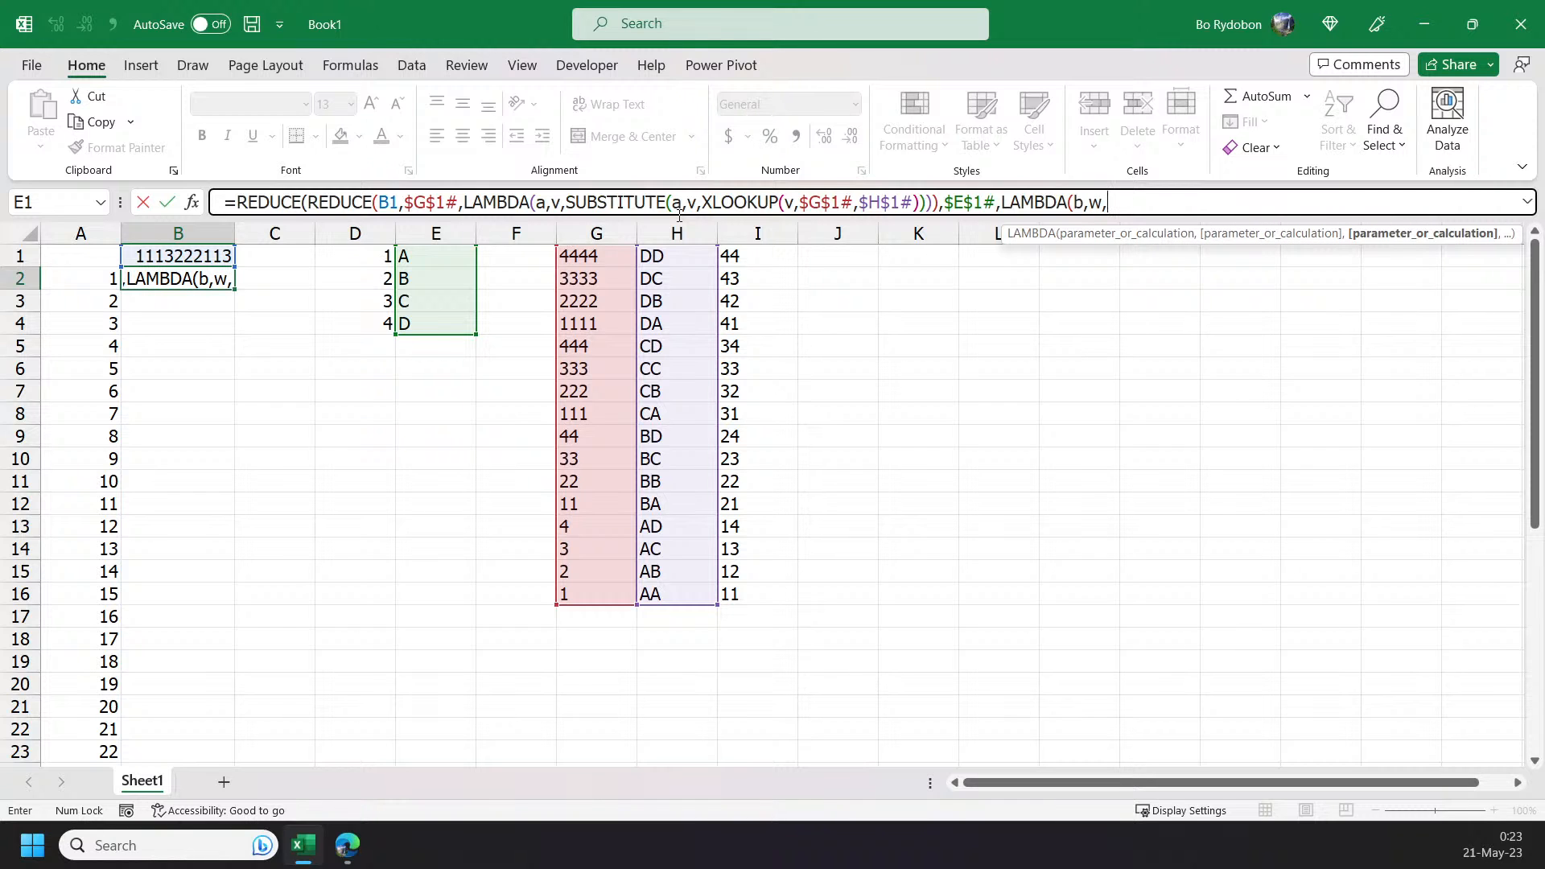
type("SUBSTITUTE(")
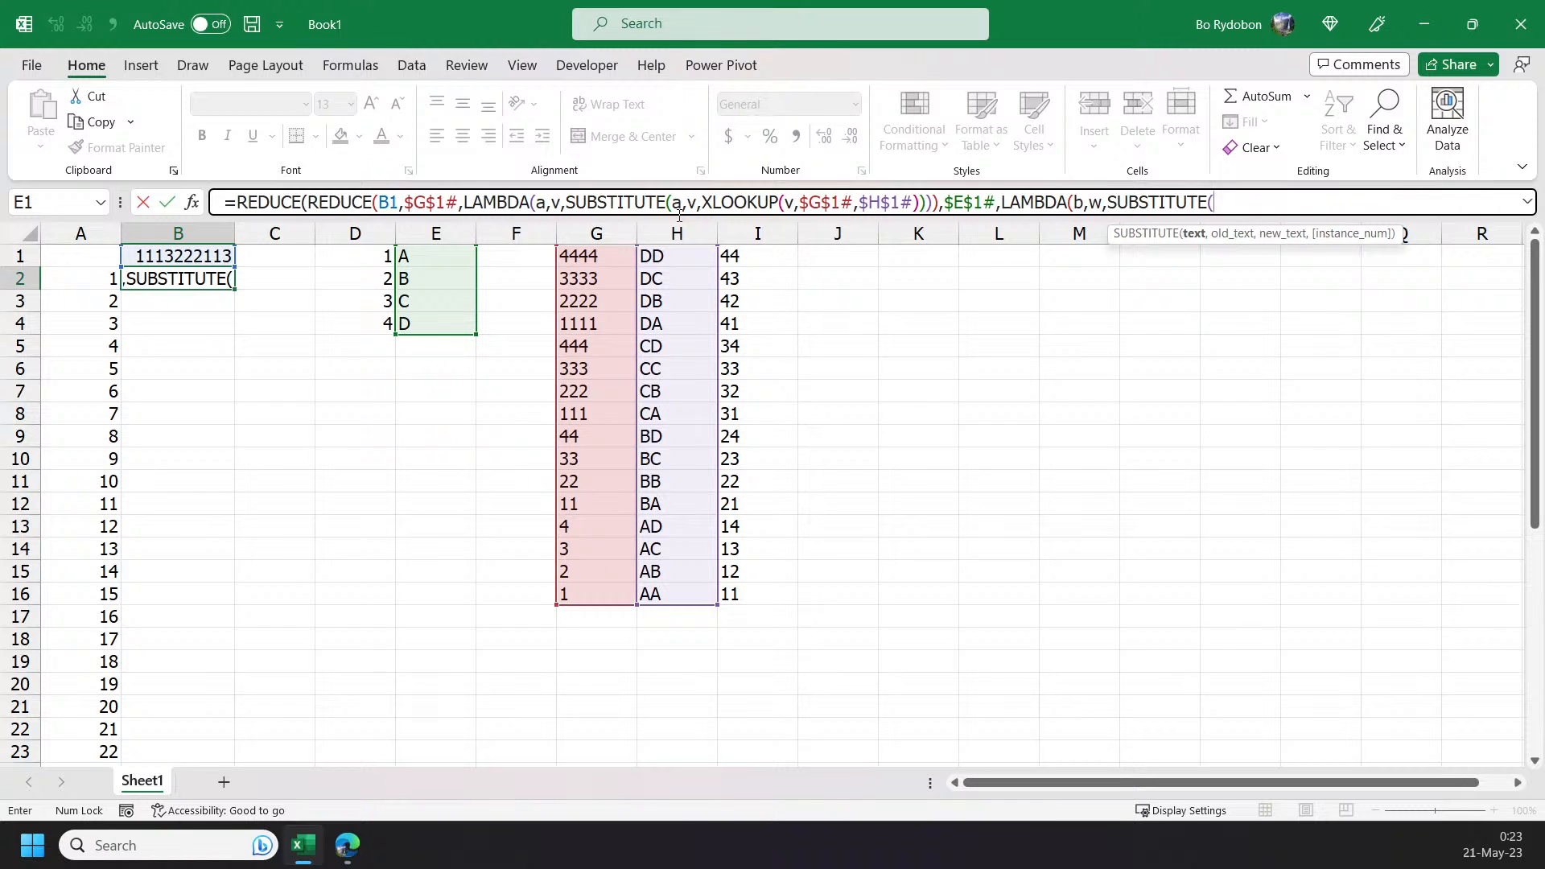
type("b,")
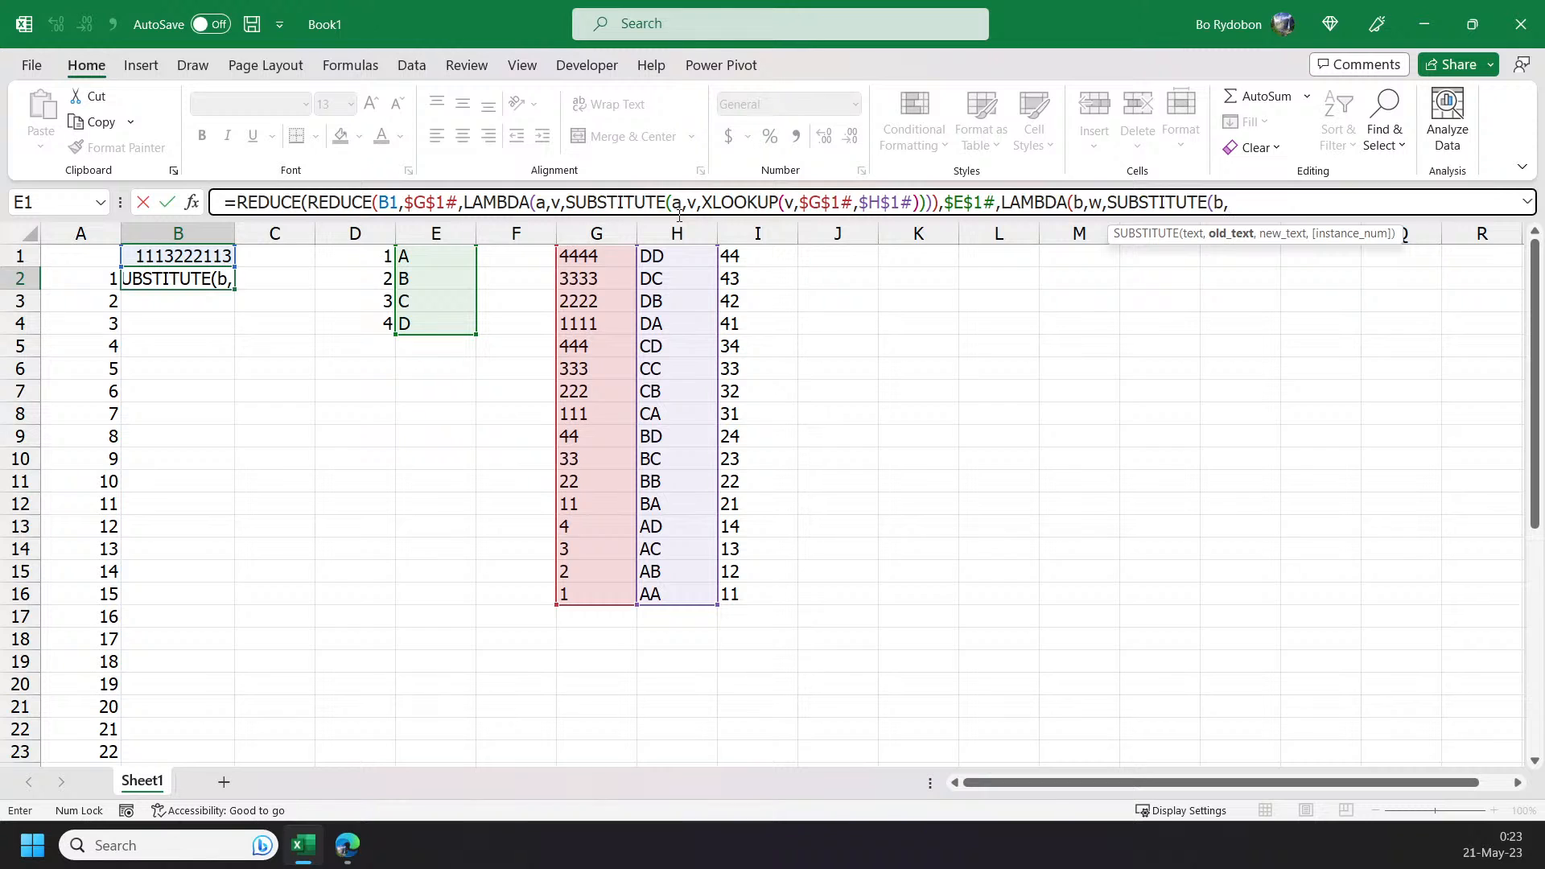
type("w,")
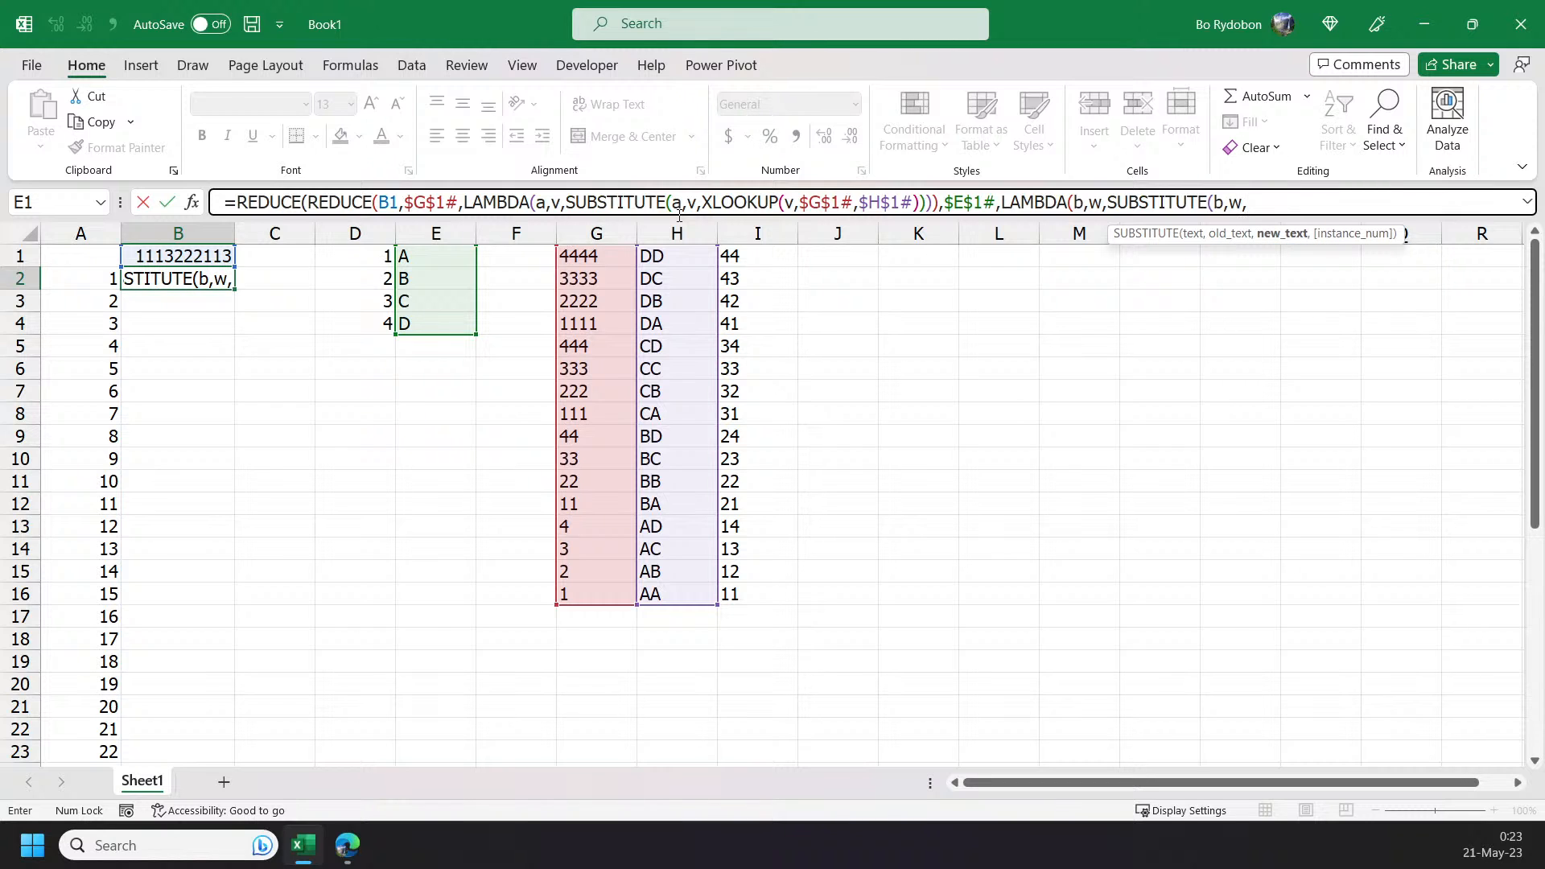
type("XLOOKUP(")
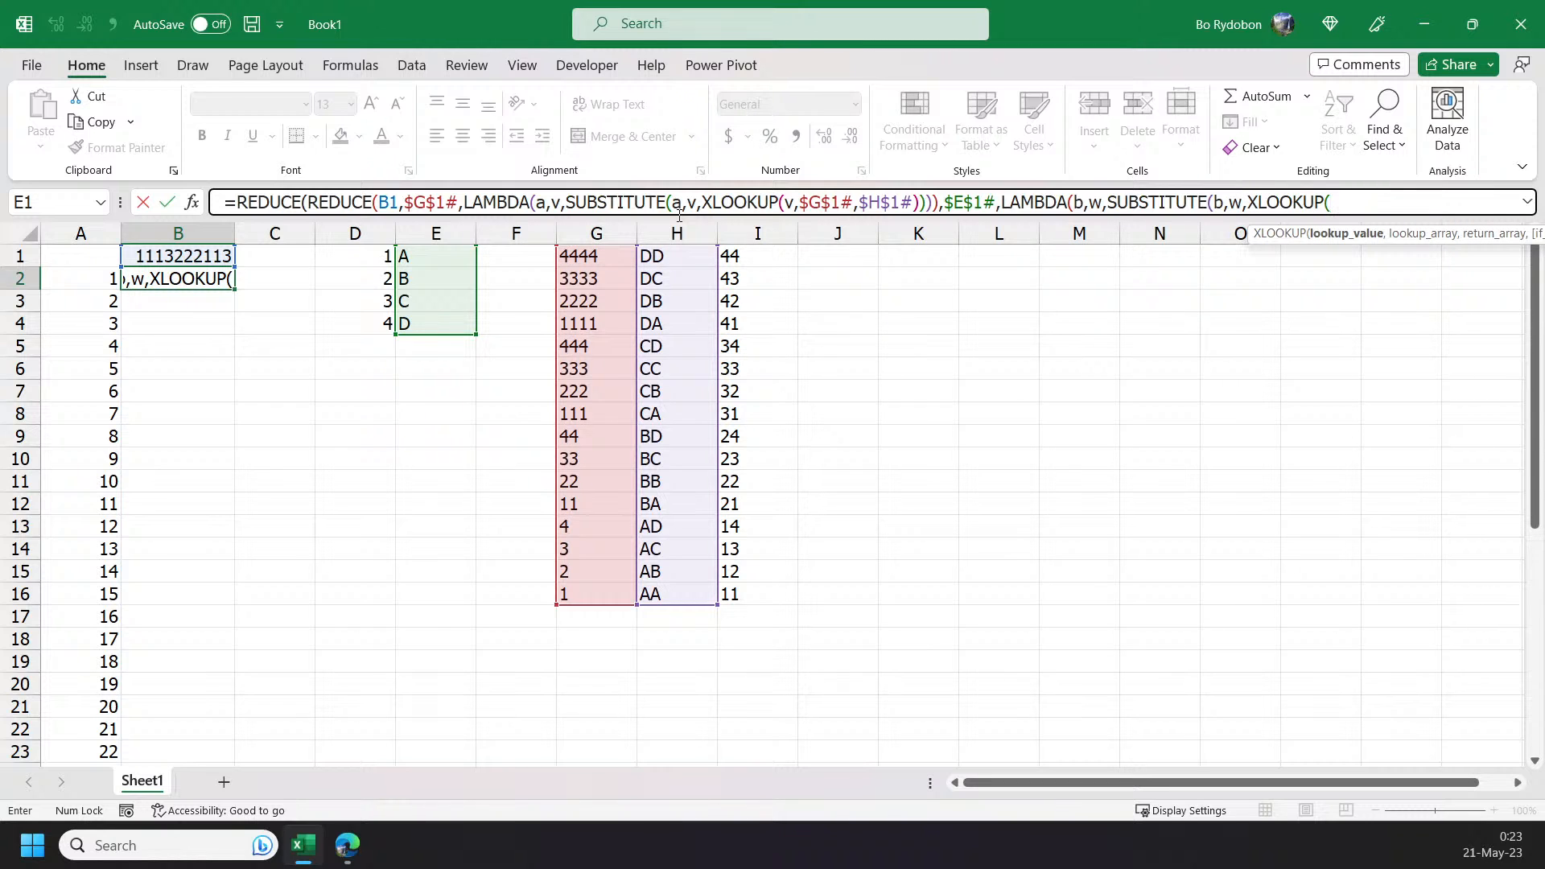
type("w,")
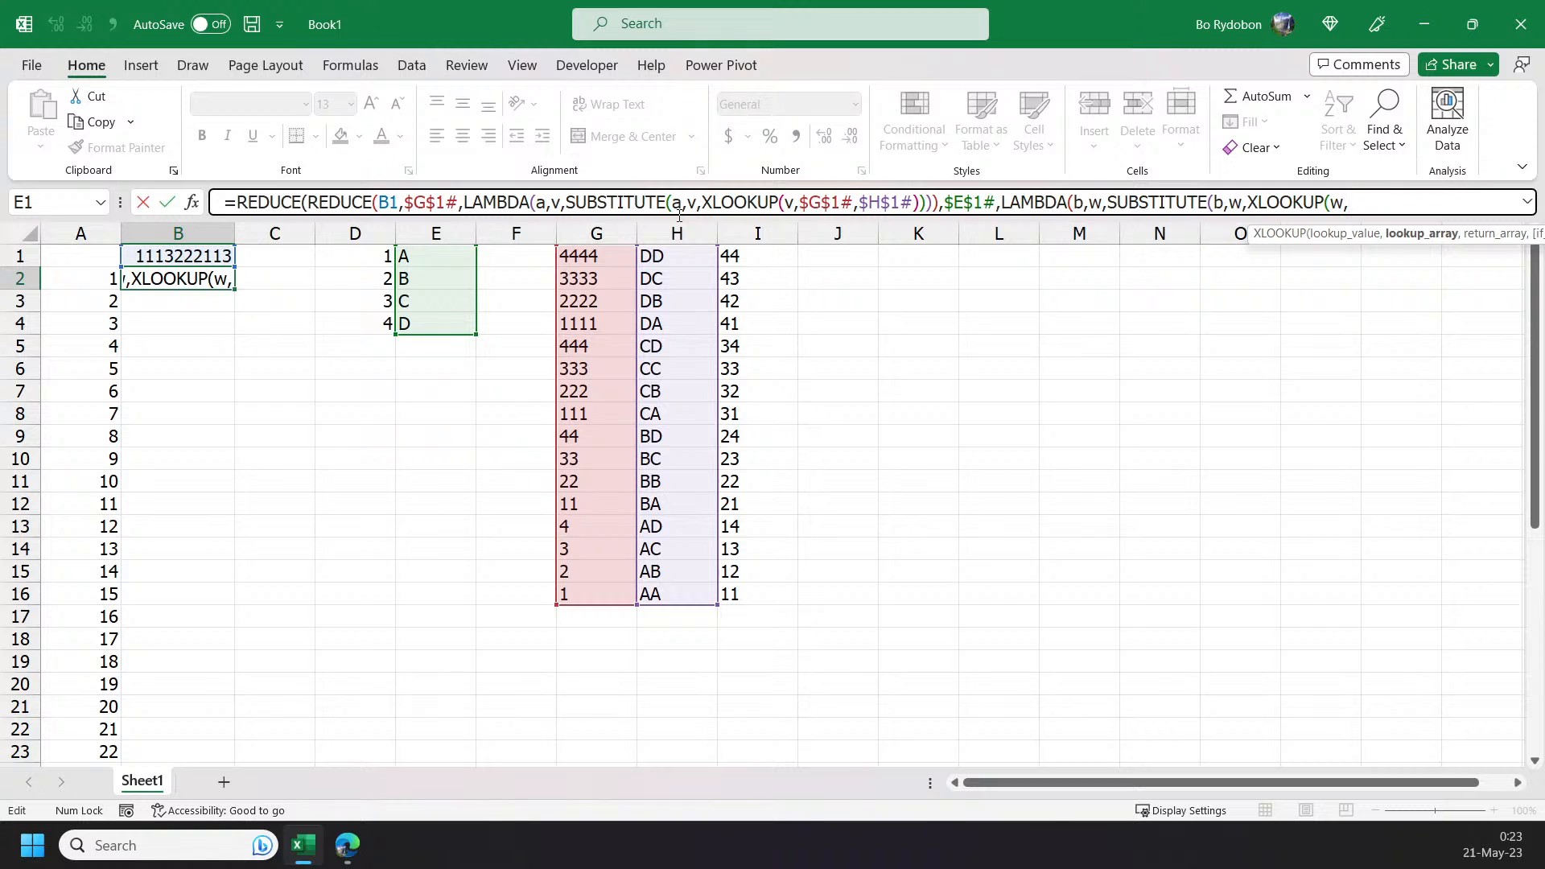
key("Down")
key("Up")
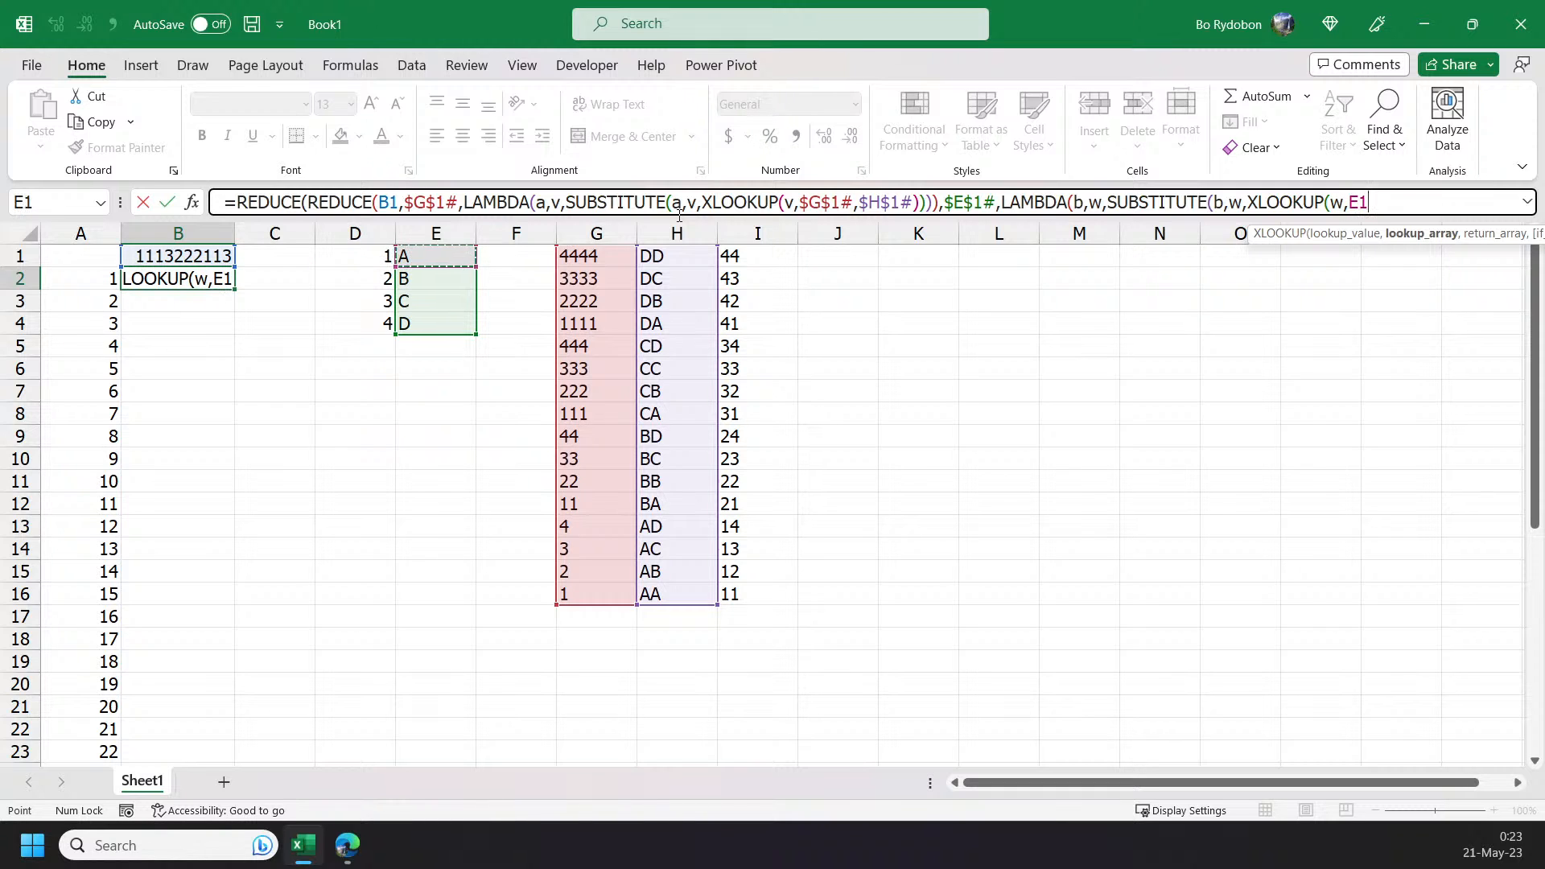
type("#")
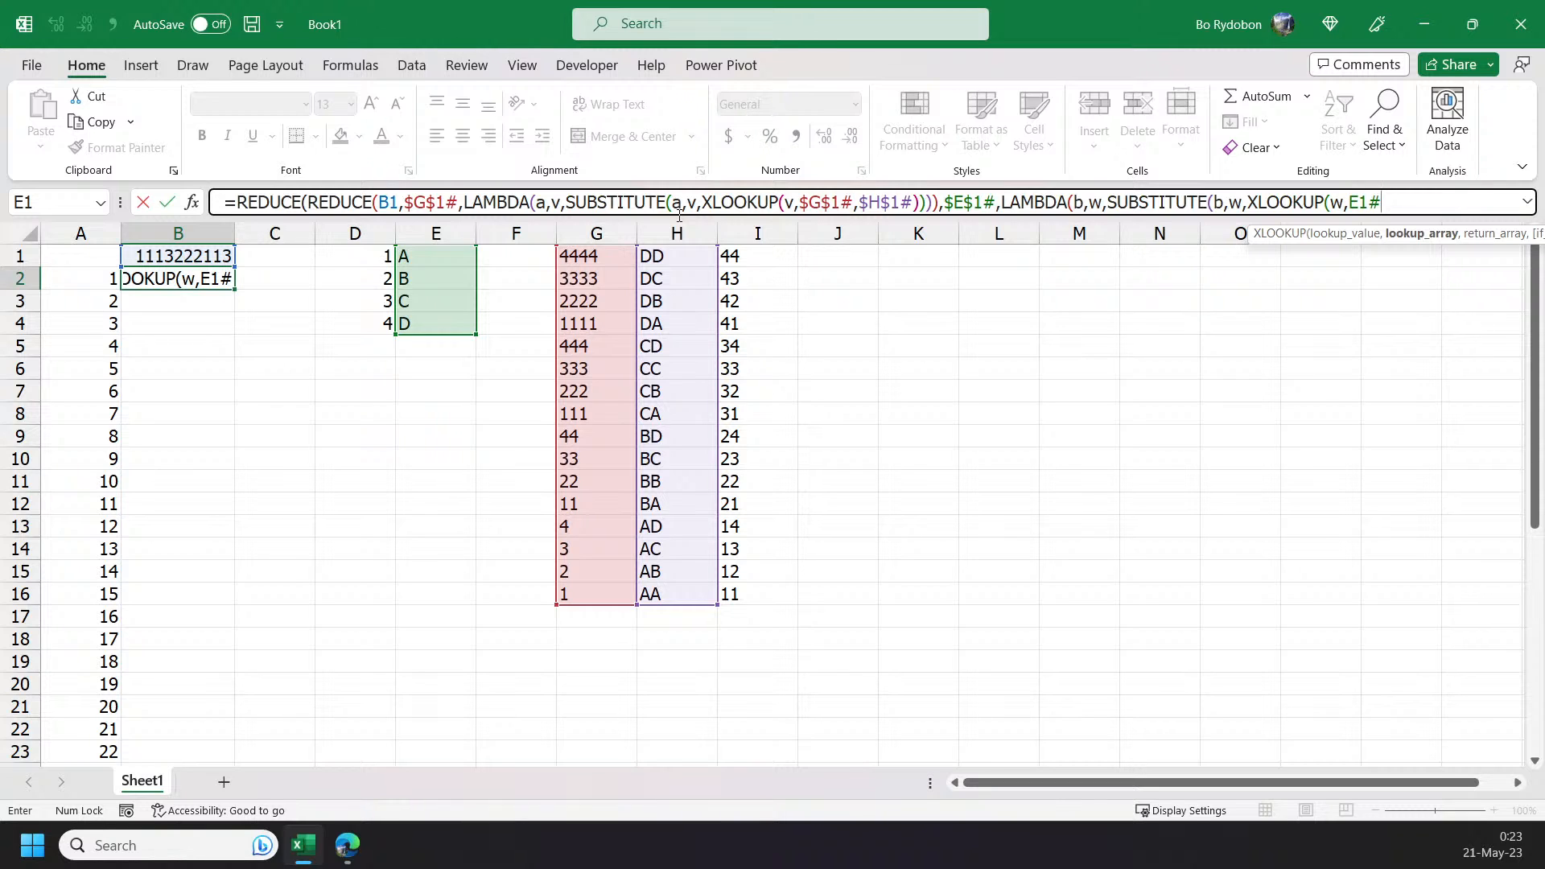
key("BackSpace")
key("BackSpace")
key("BackSpace")
key("BackSpace")
key("BackSpace")
key("BackSpace")
key("BackSpace")
key("BackSpace")
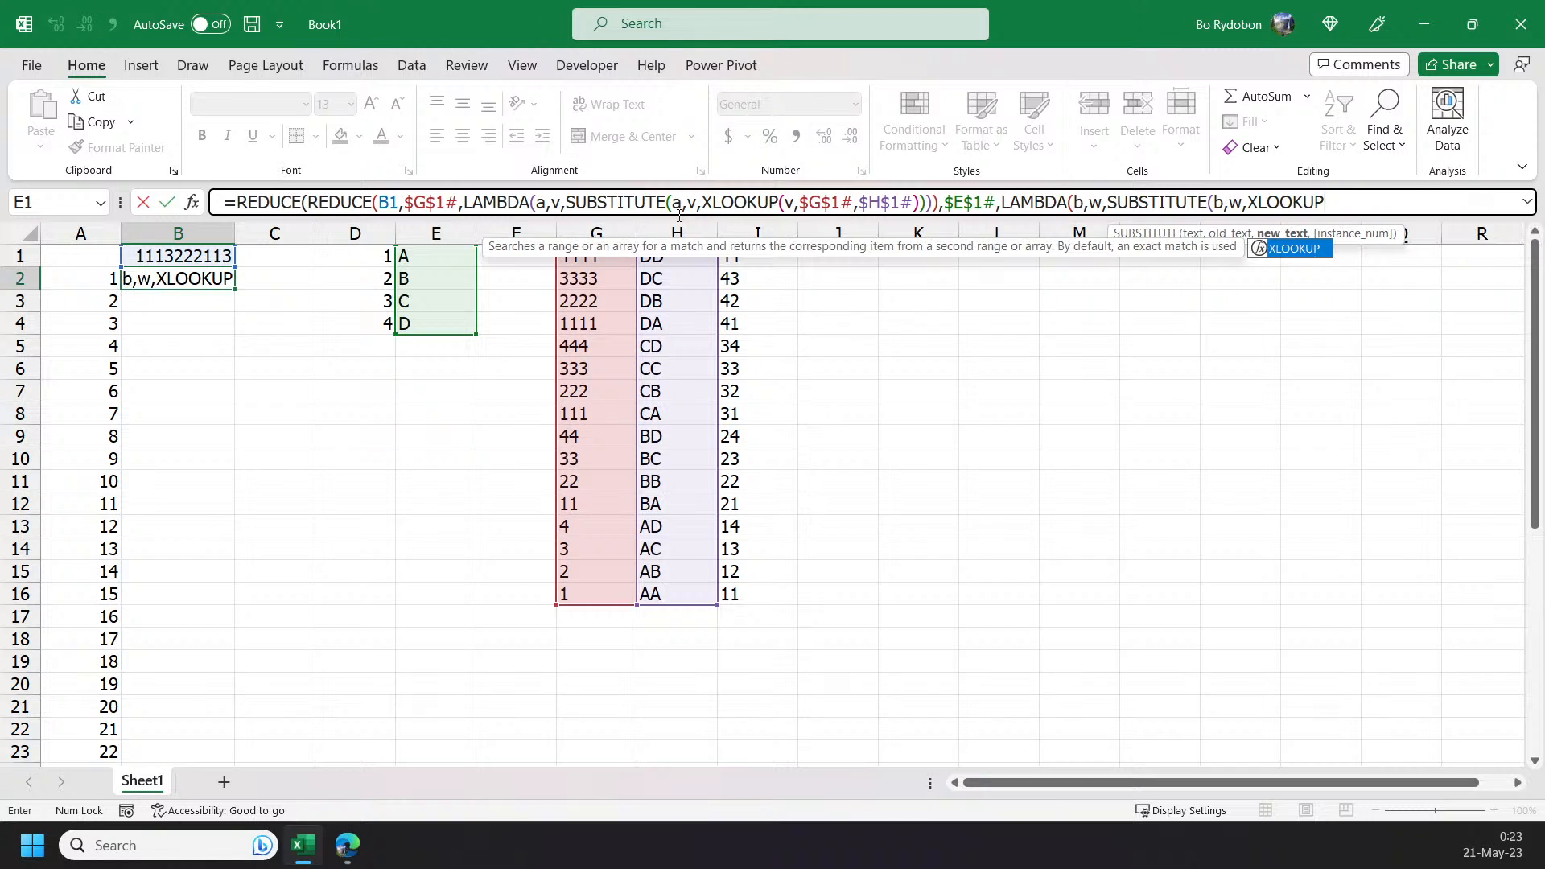
key("BackSpace")
key("BackSpace")
key("BackSpace")
key("BackSpace")
key("BackSpace")
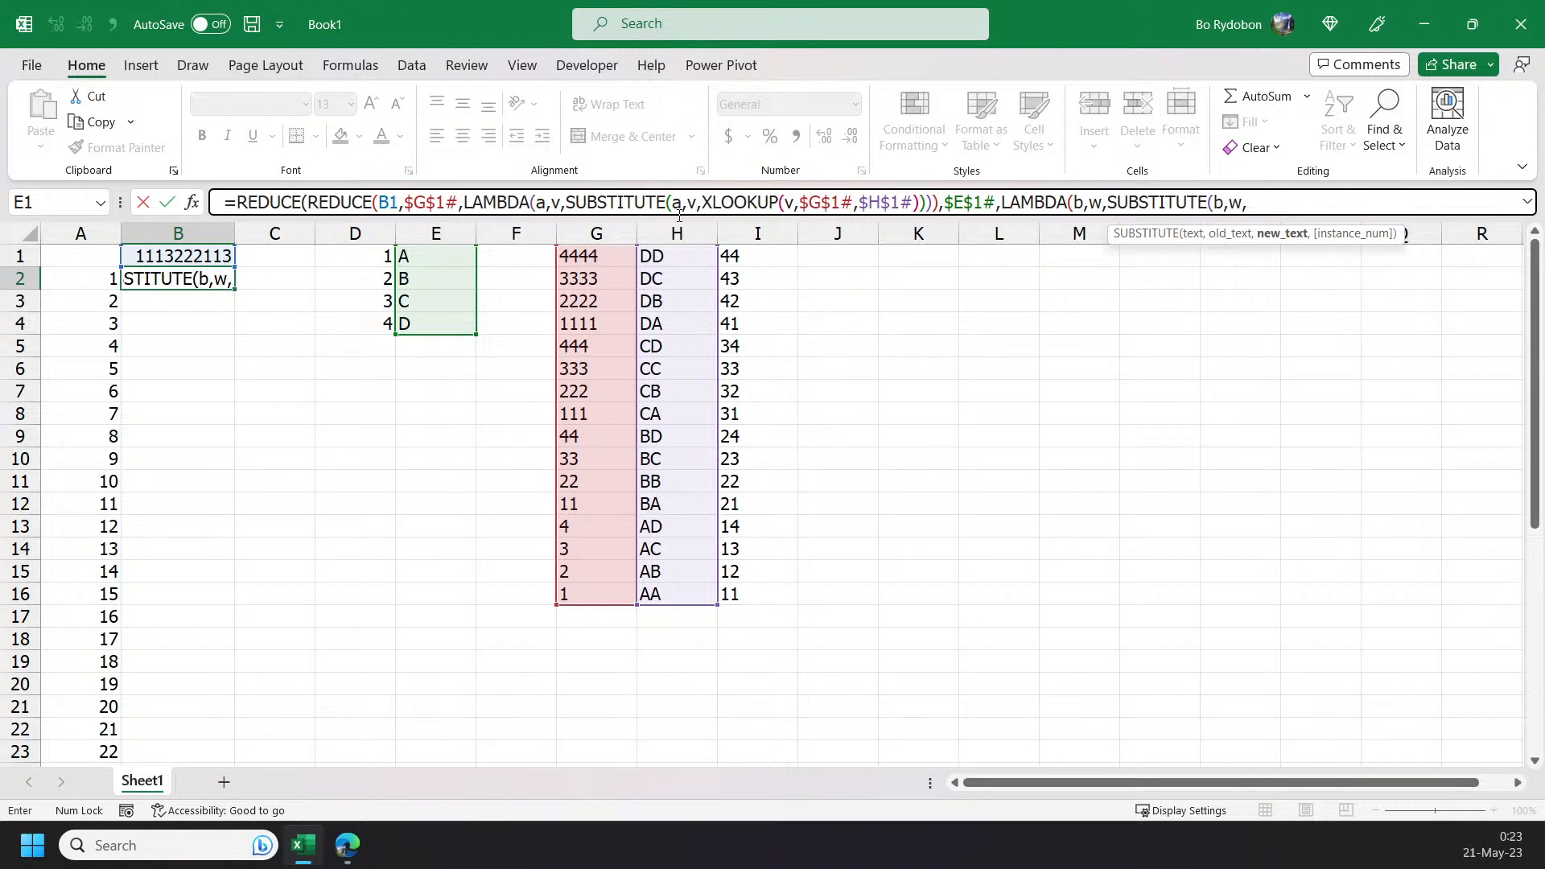
- Complete the B2 formula with CODE(w)-64 as the replacement text, close all functions, and enter it
type("cod")
key("Tab")
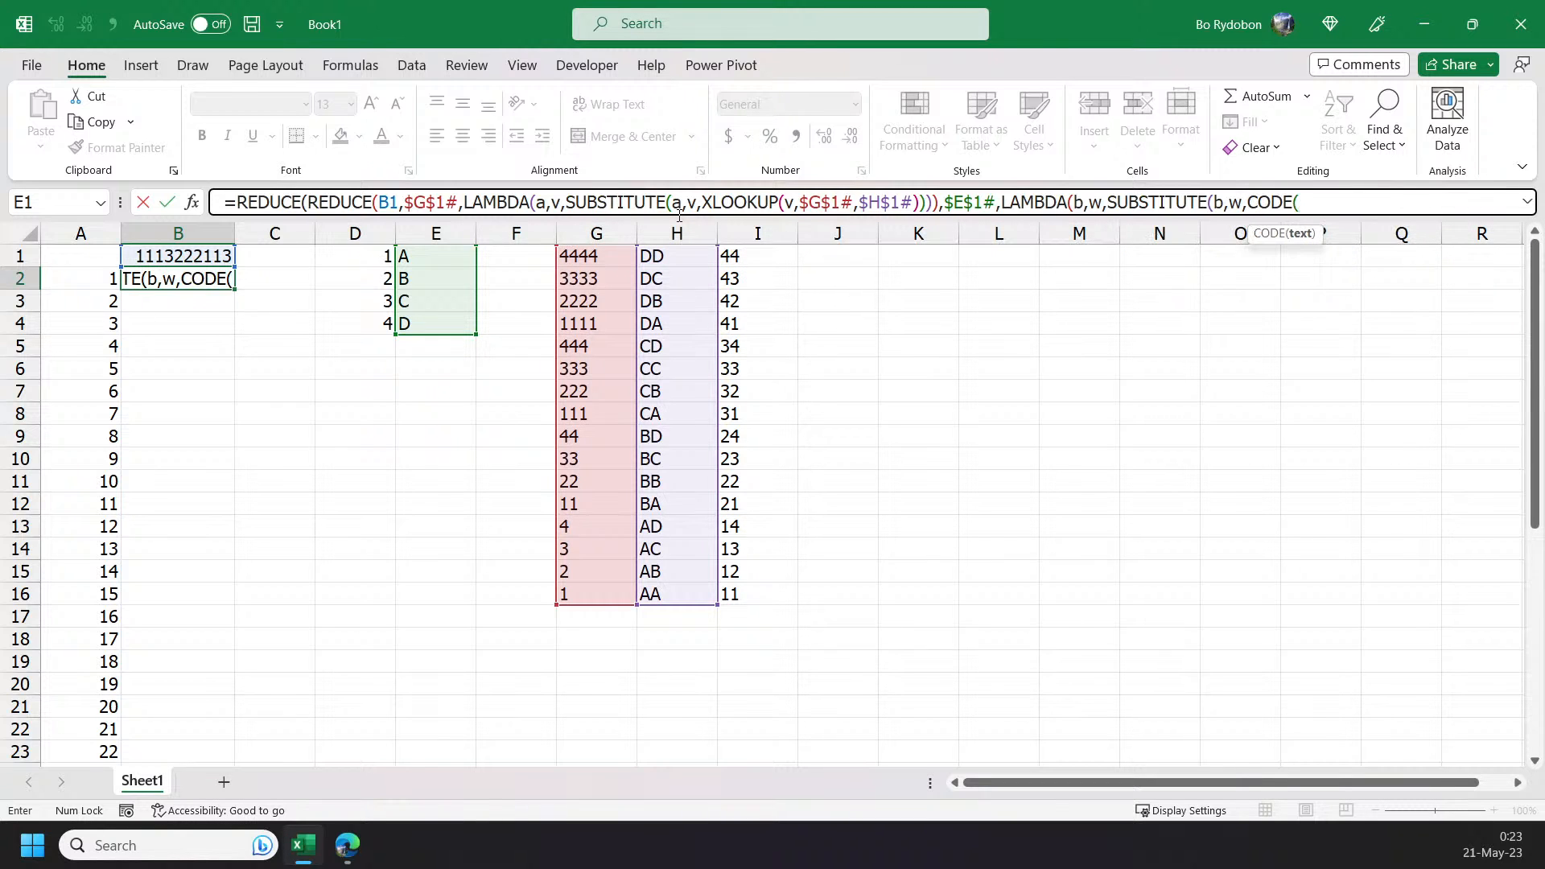
type("w)-64")
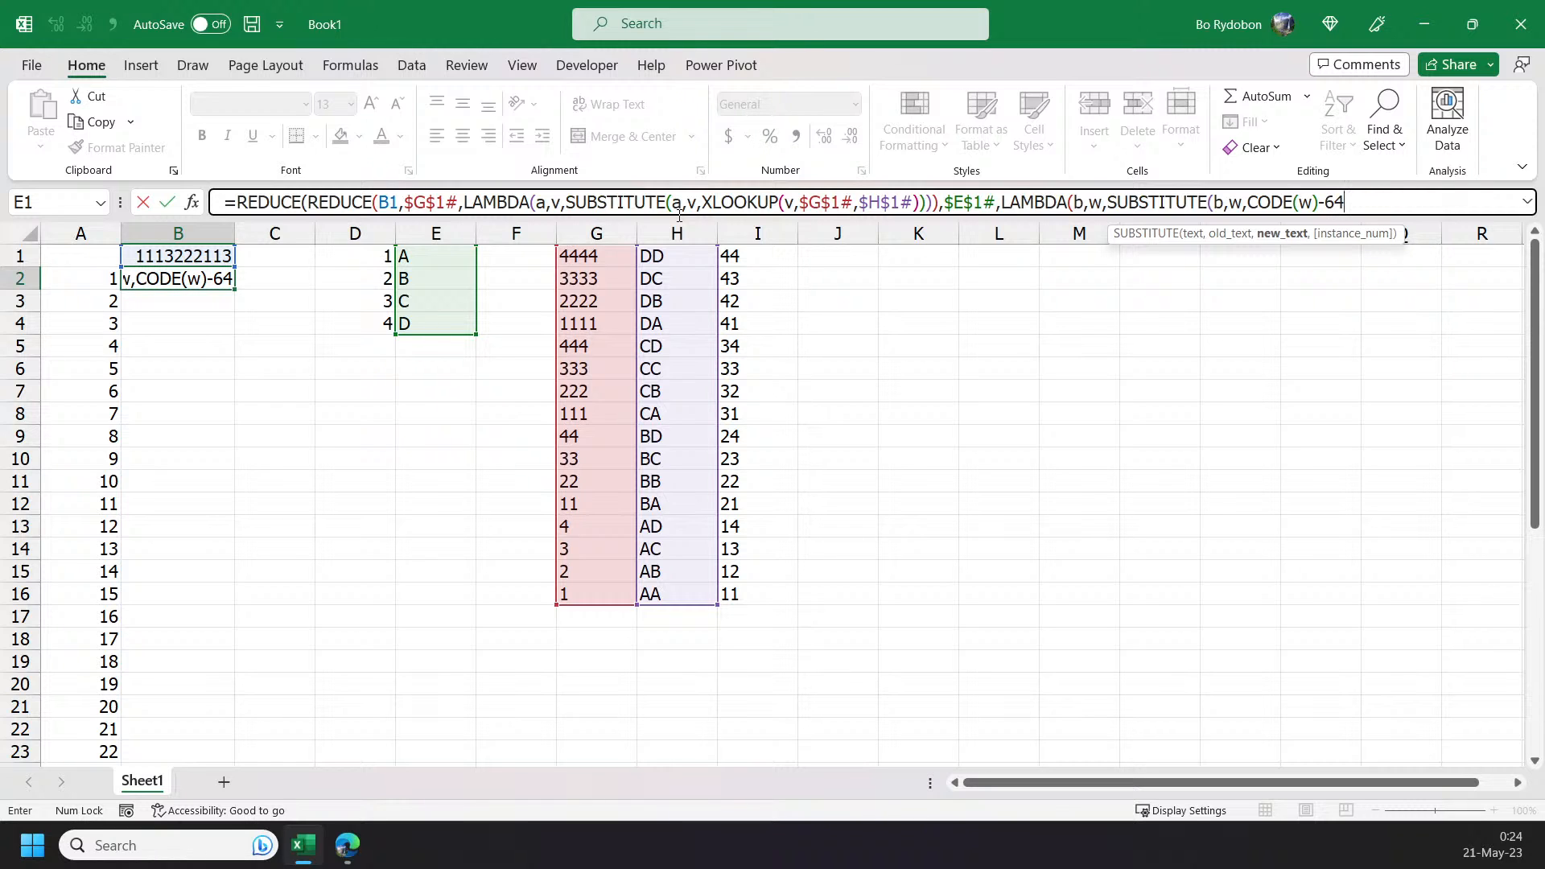
type(")))")
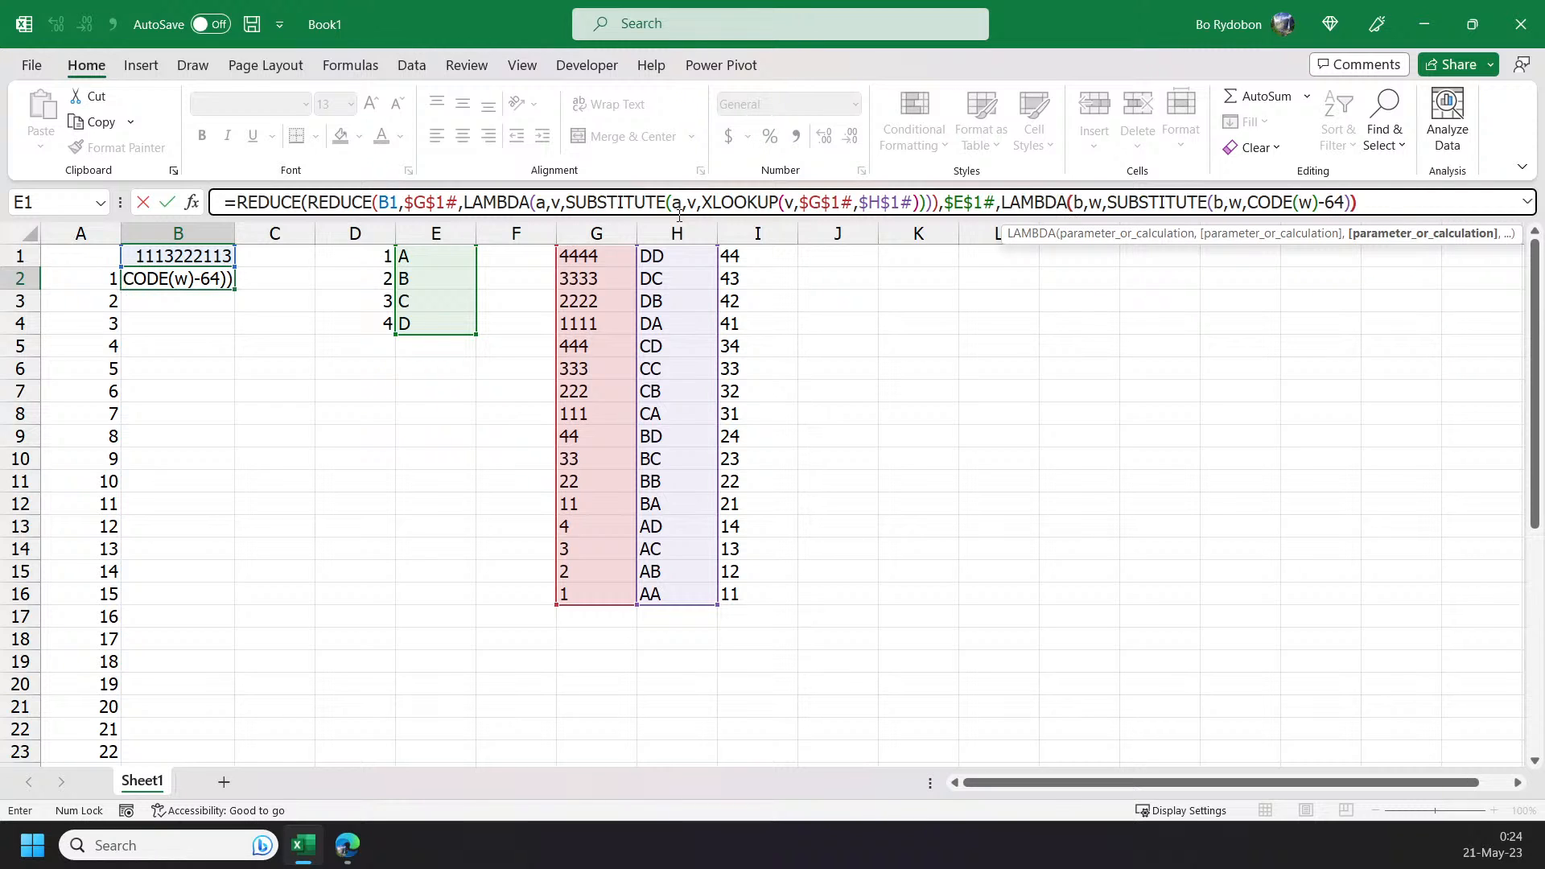
key("Return")
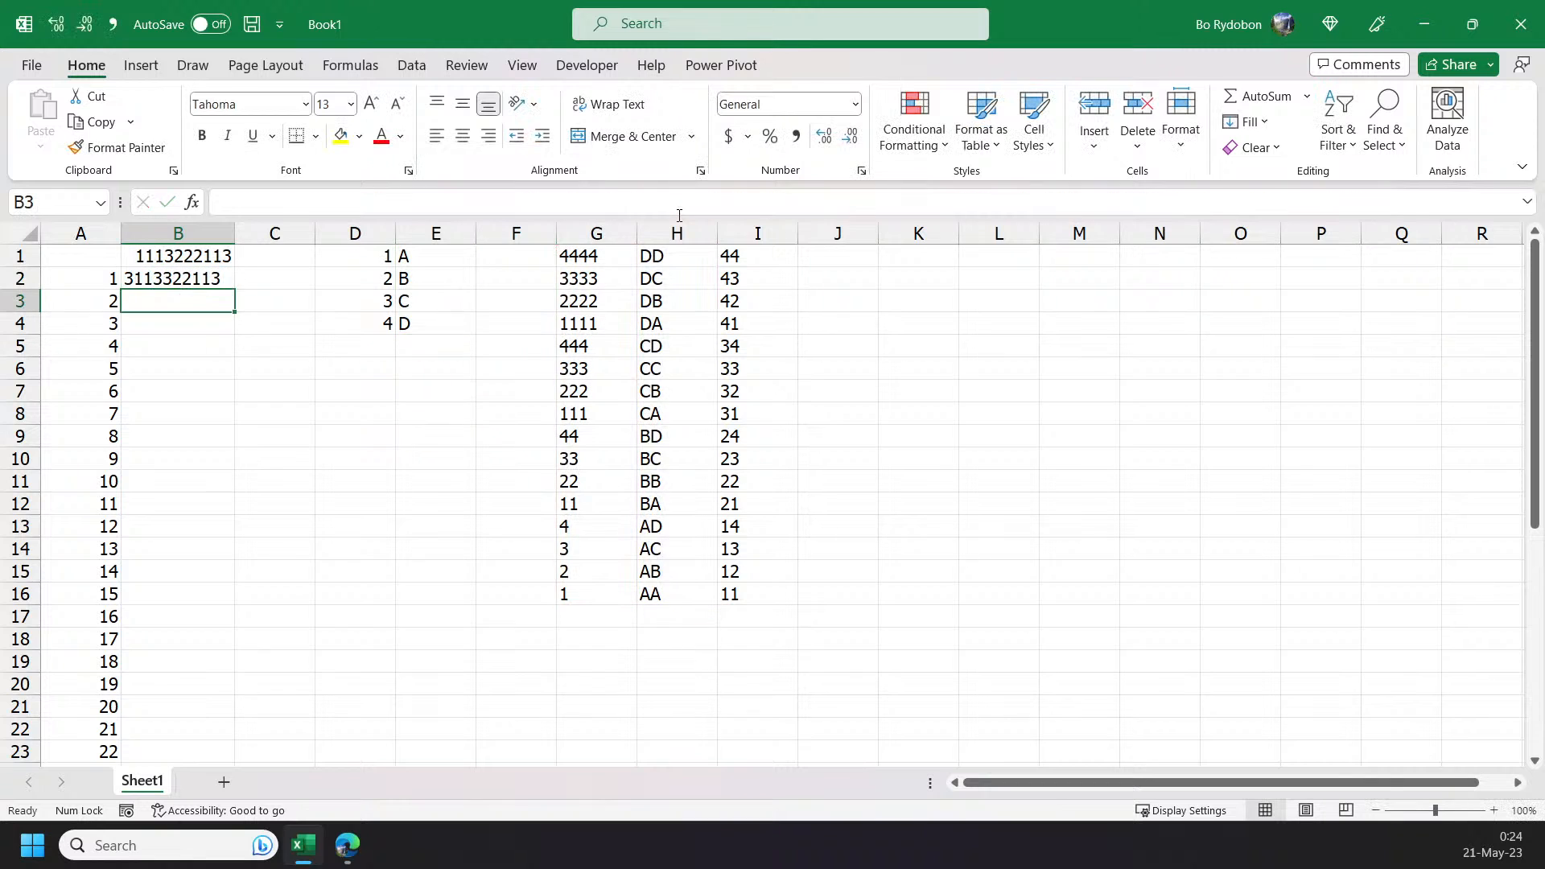
key("Up")
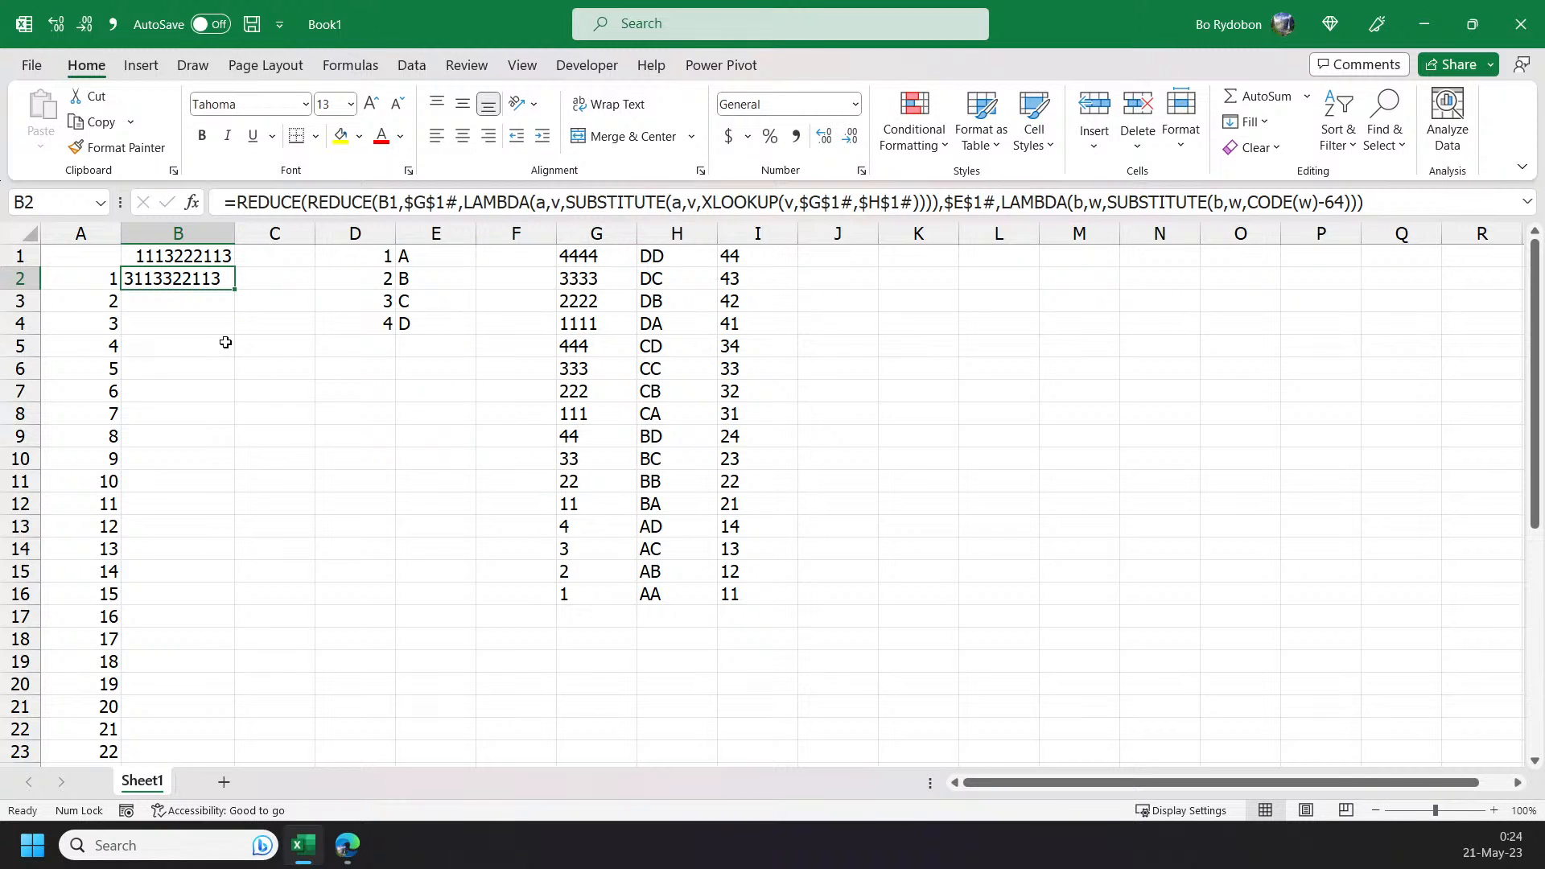
- Fill the B2 formula down column B to row 41 and inspect the results down to the last iteration
double_click(236, 291)
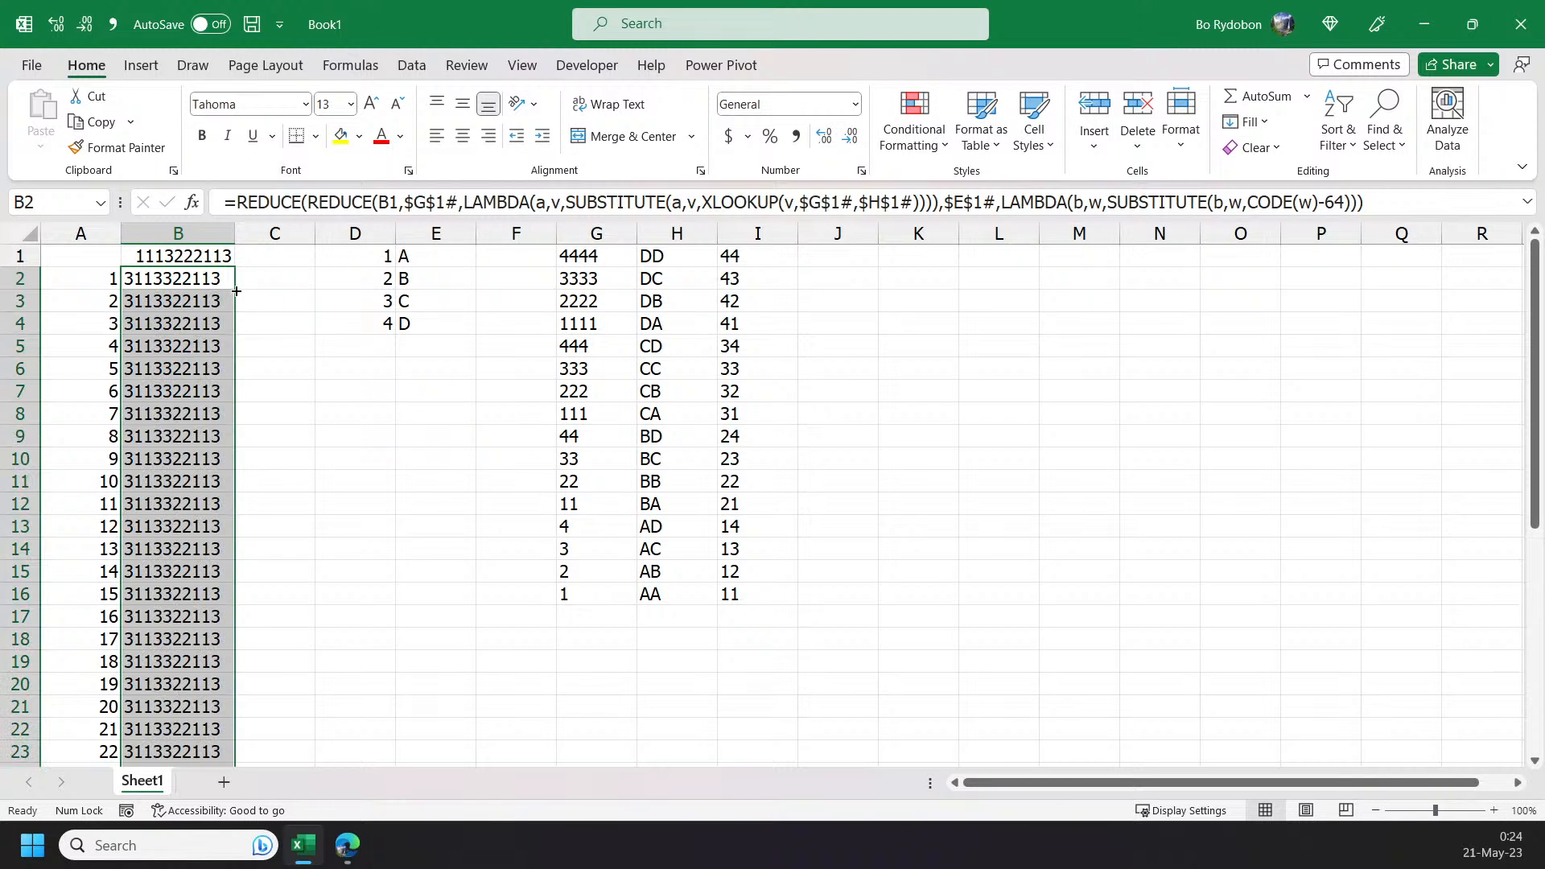
left_click(219, 303)
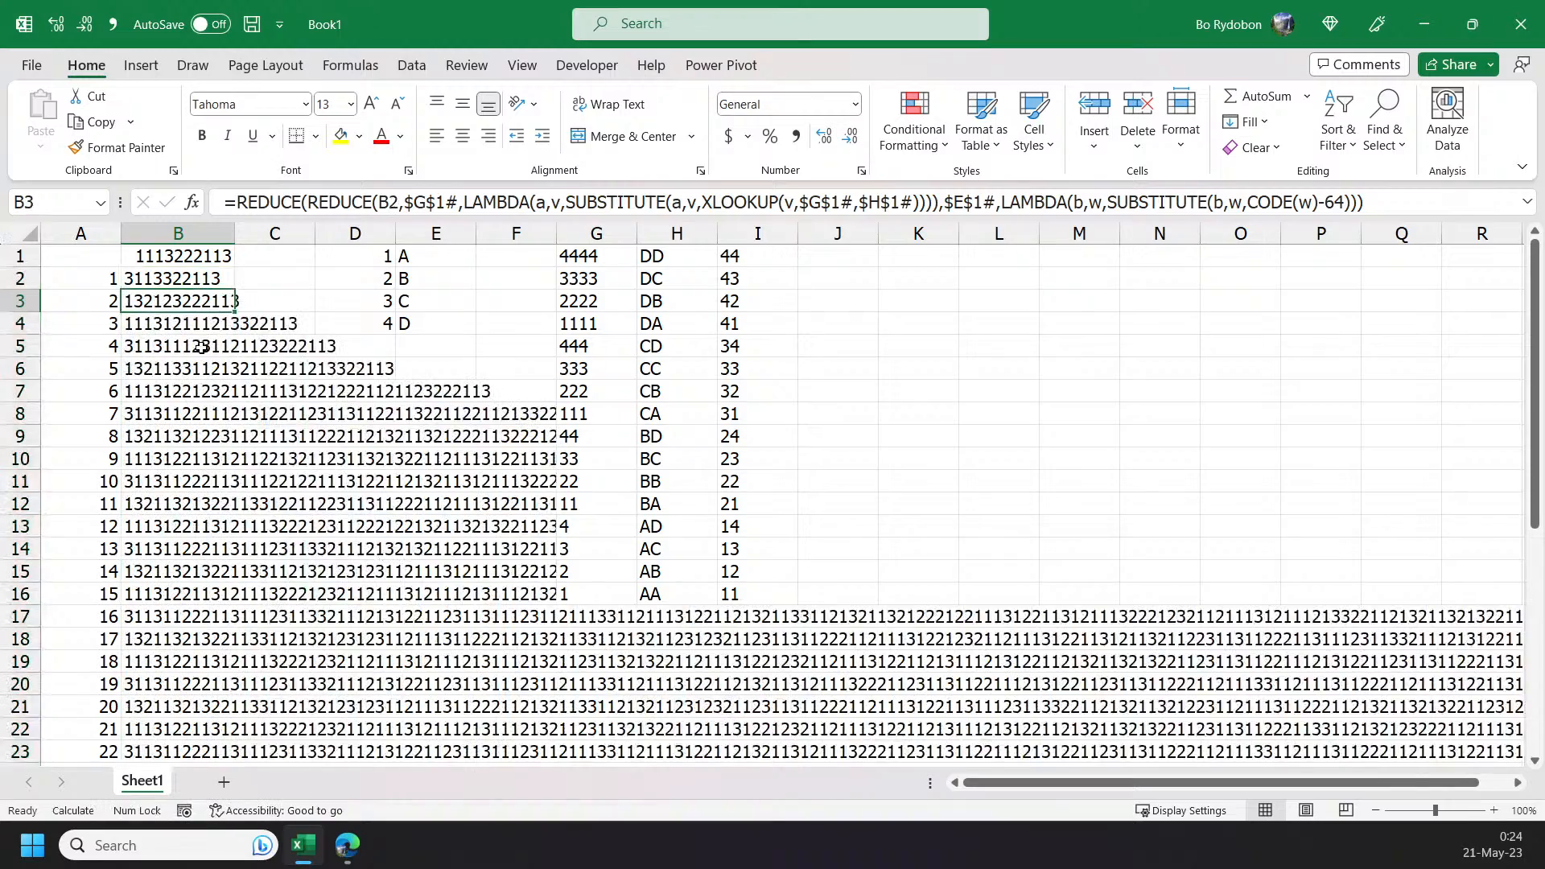
scroll(223, 479, "down", 5)
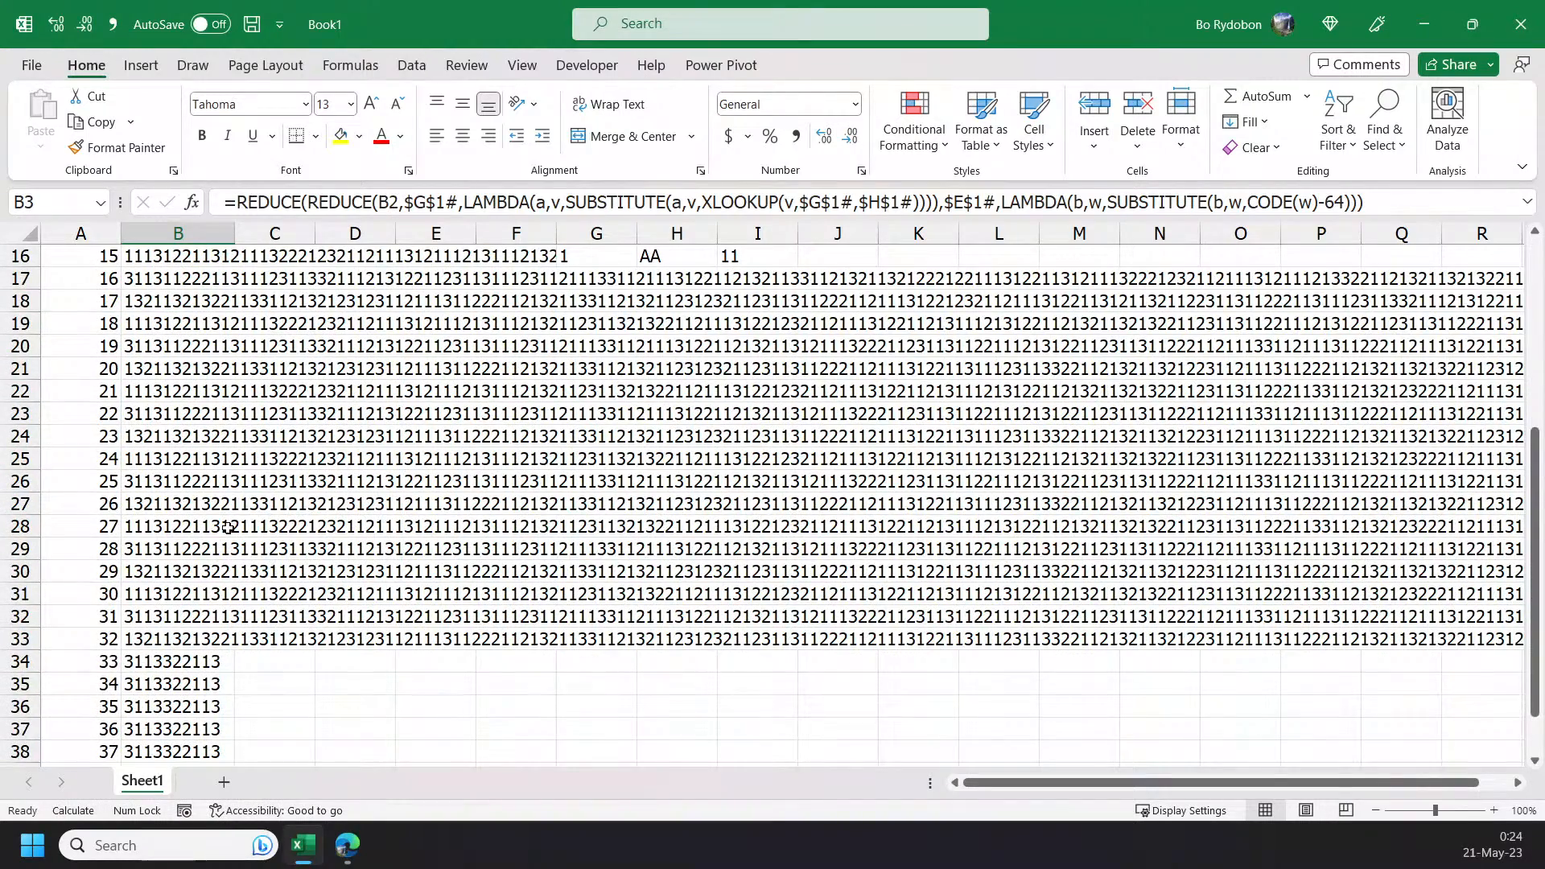
scroll(228, 527, "down", 3)
left_click(206, 464)
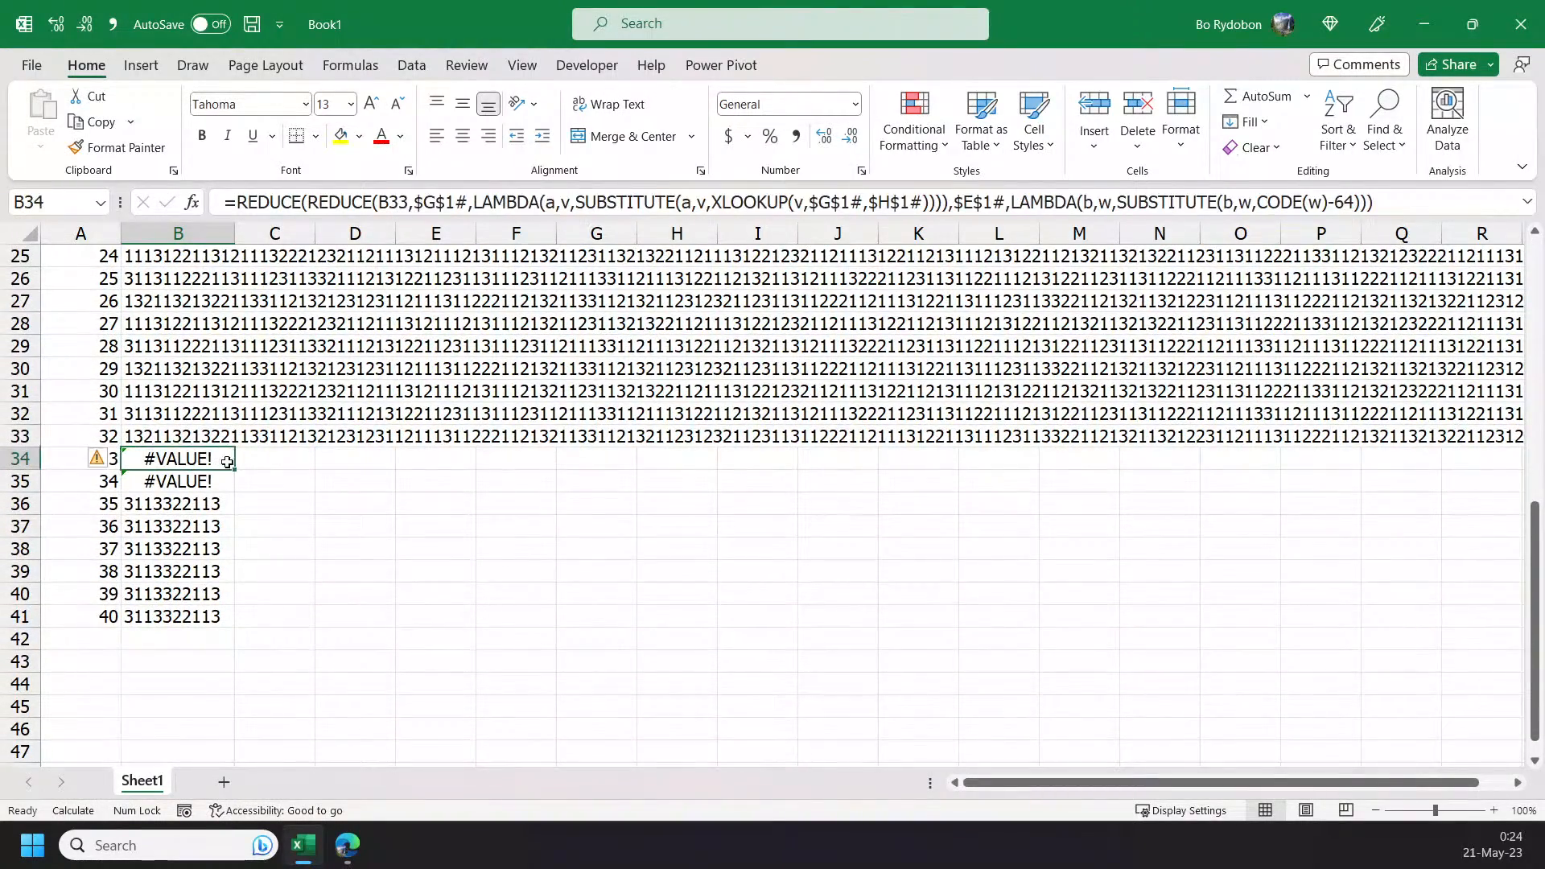
- Enter =LEN(B33) in C33 to count the characters of the iteration 32 string
left_click(259, 459)
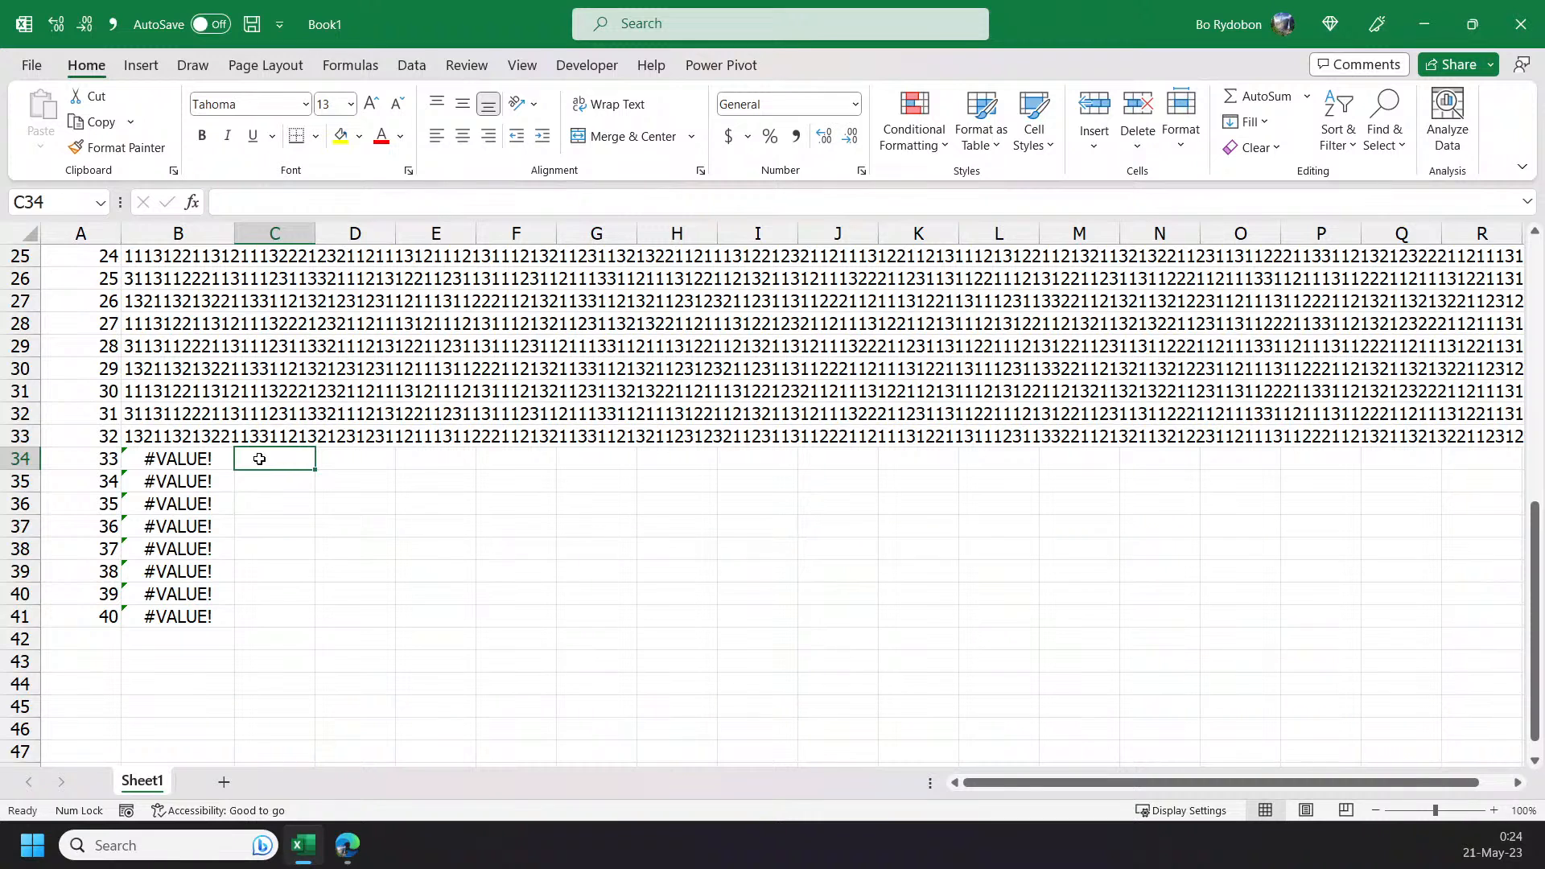
type("=")
key("Escape")
key("Up")
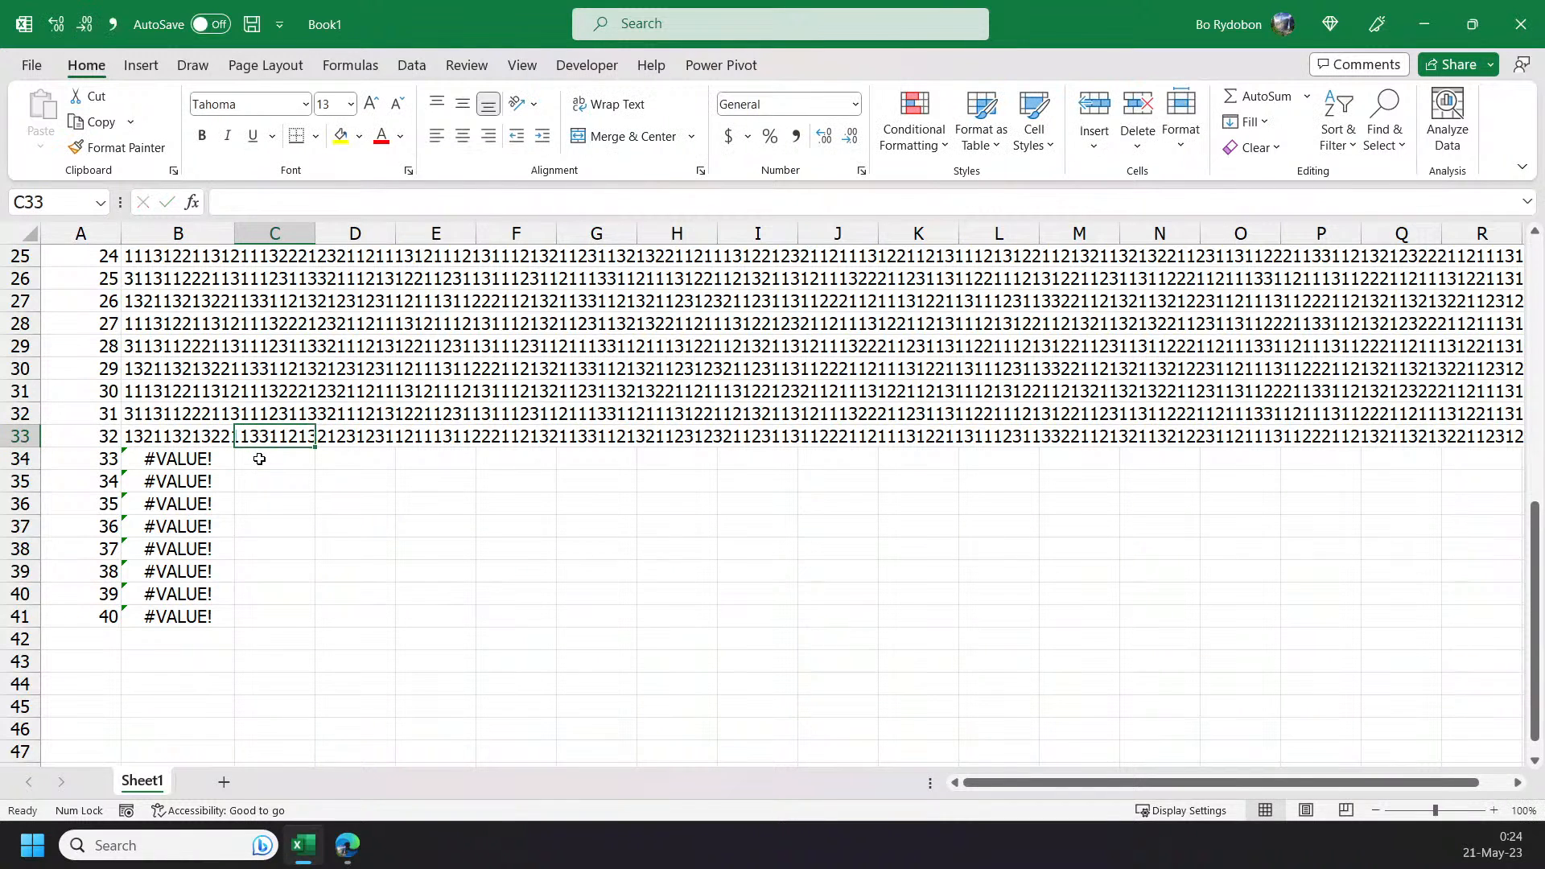
type("=le")
key("Tab")
key("Left")
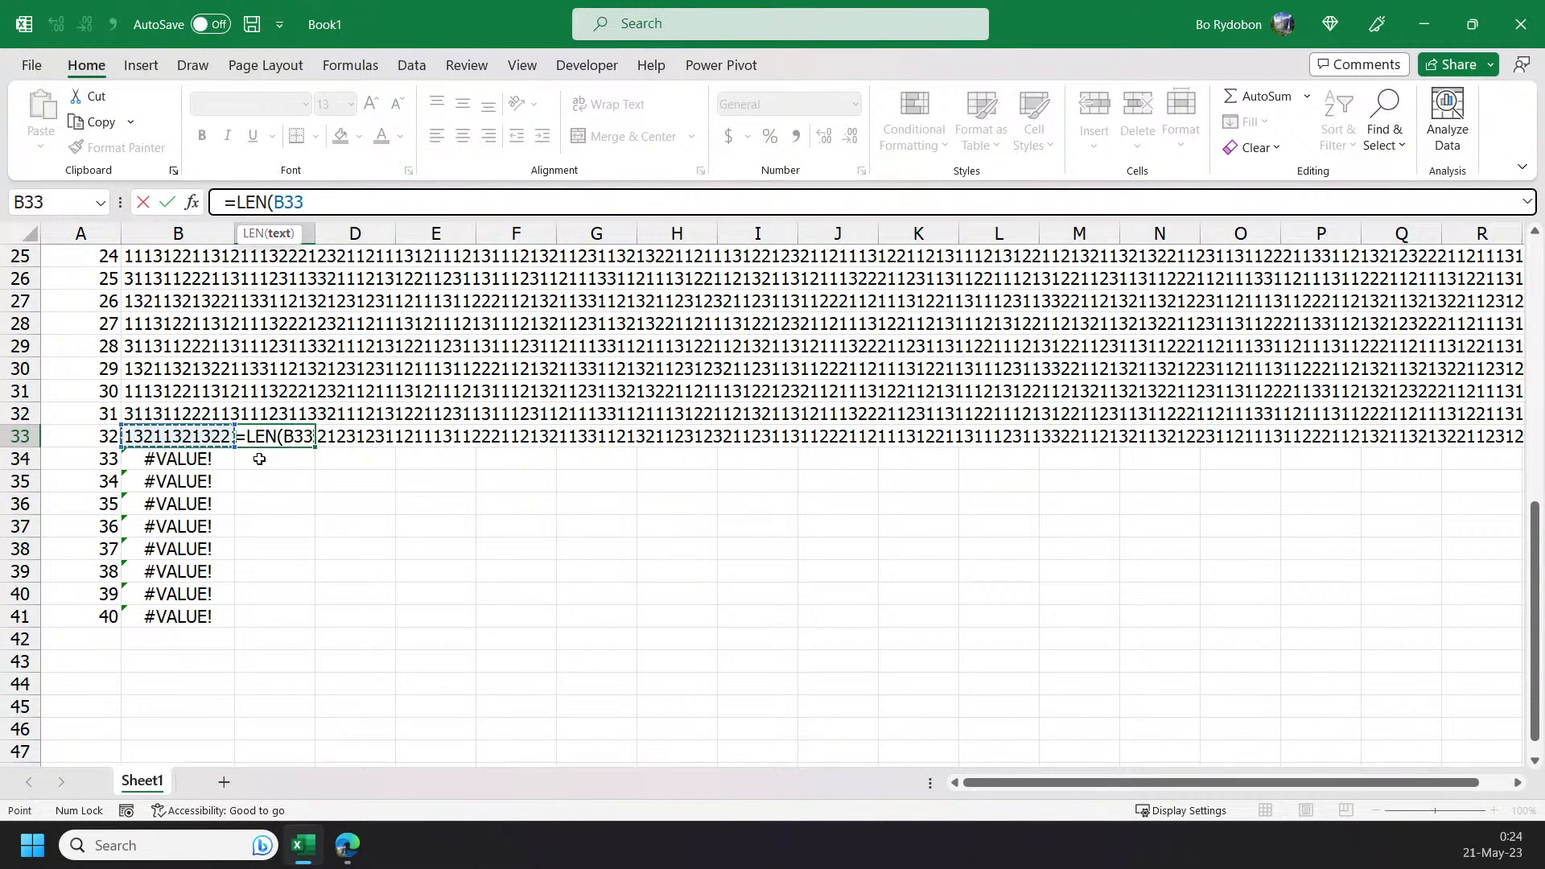
type(")")
key("ctrl+Return")
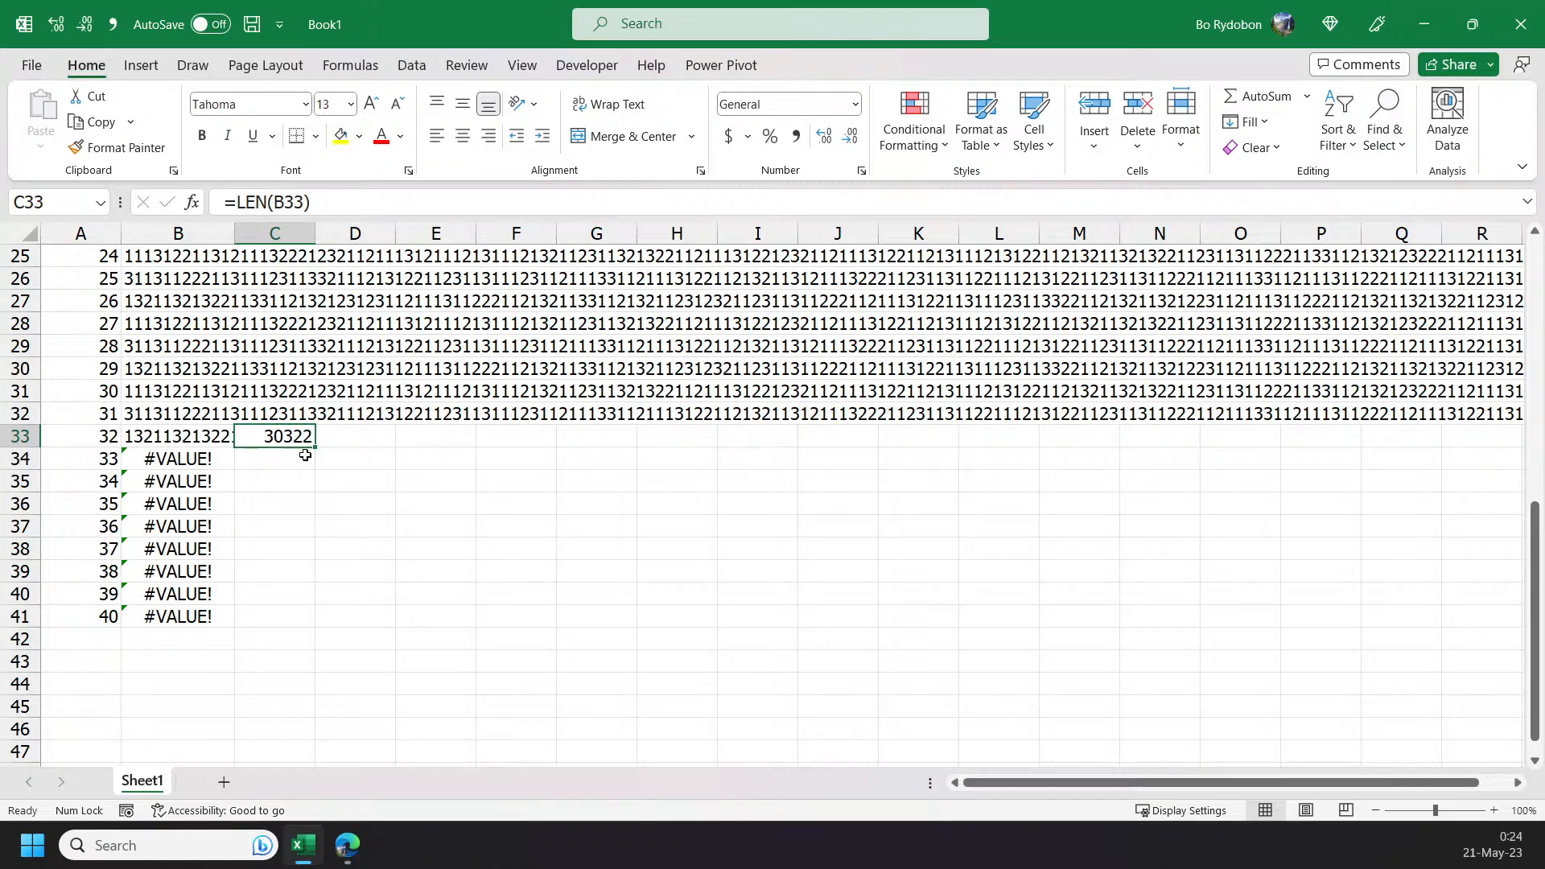
- Extend the LEN formula from C33 upward to C27 to get the lengths of the preceding strings
scroll(305, 456, "up", 2)
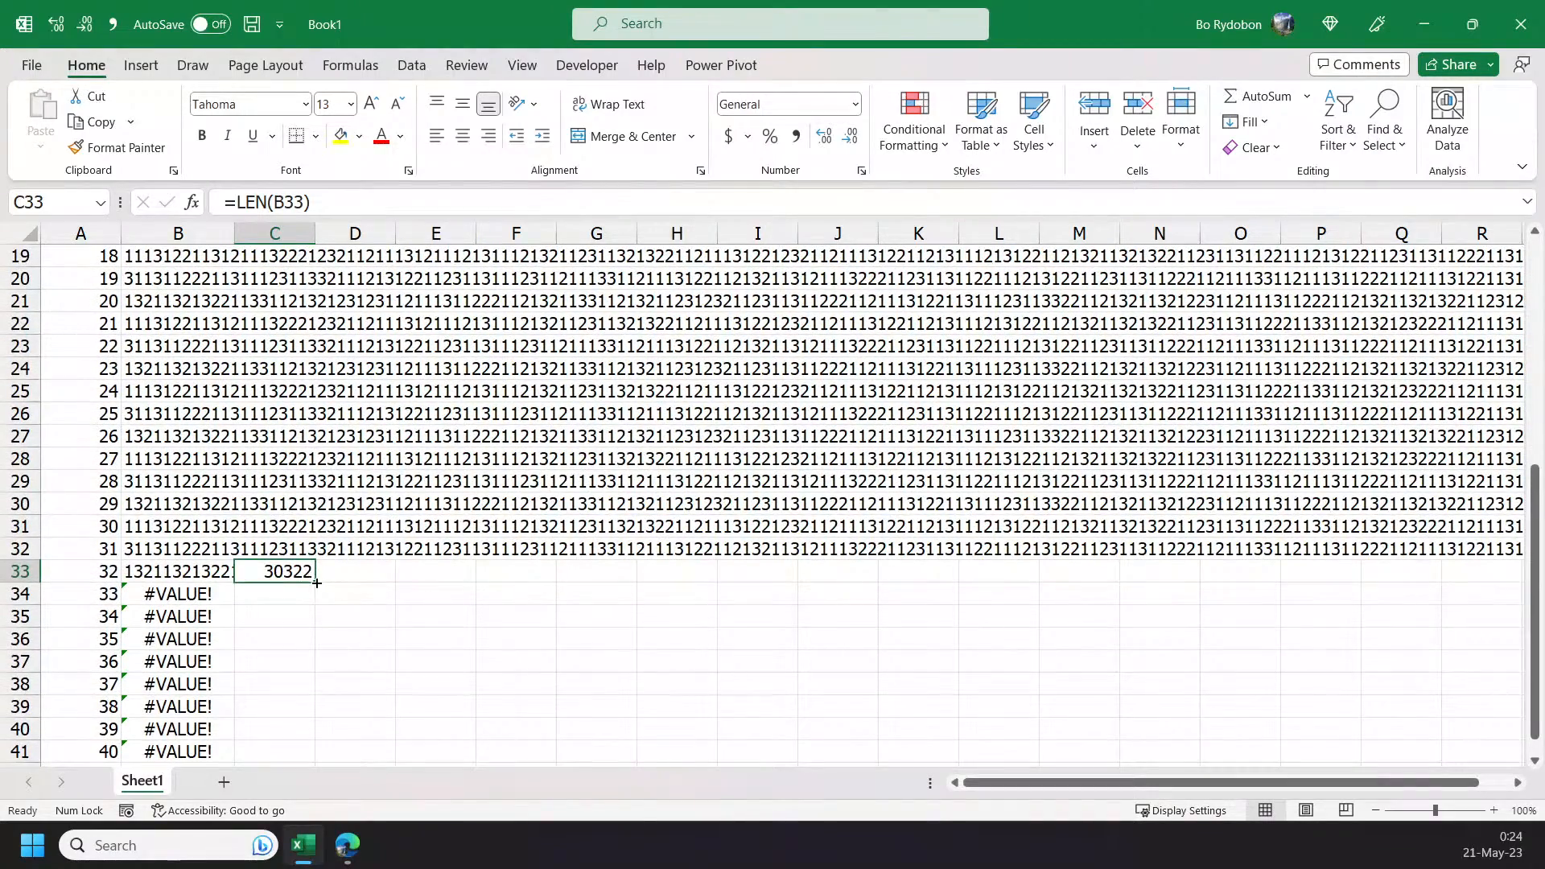
left_click_drag(317, 583, 315, 435)
left_click(296, 577)
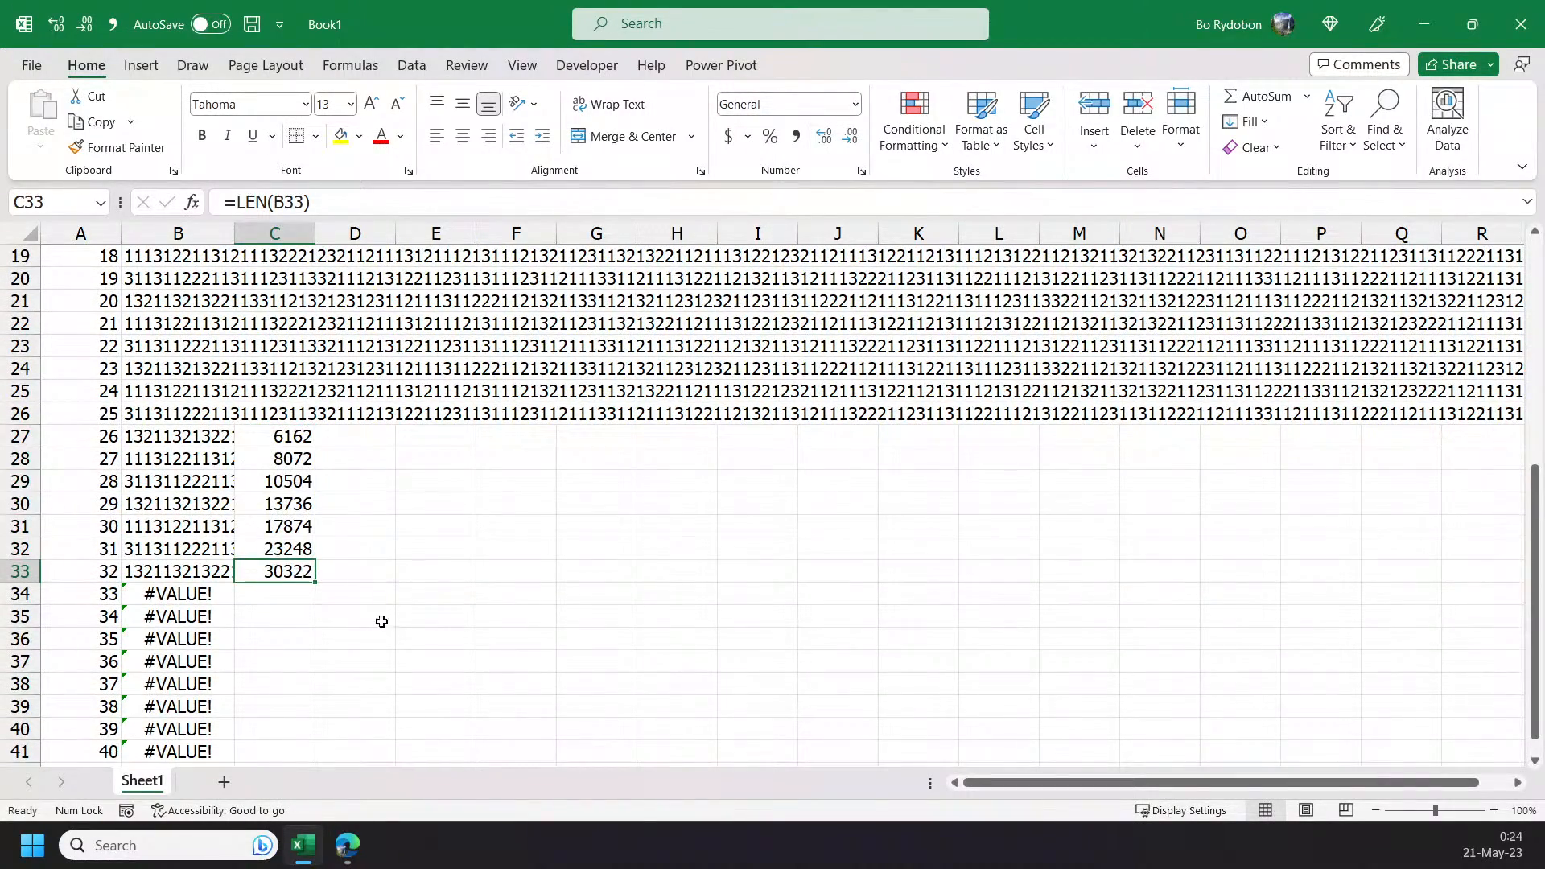
scroll(382, 621, "up", 3)
scroll(311, 697, "down", 3)
- Enter =2^15 in D33 as a comparison value beside the string length
left_click(358, 590)
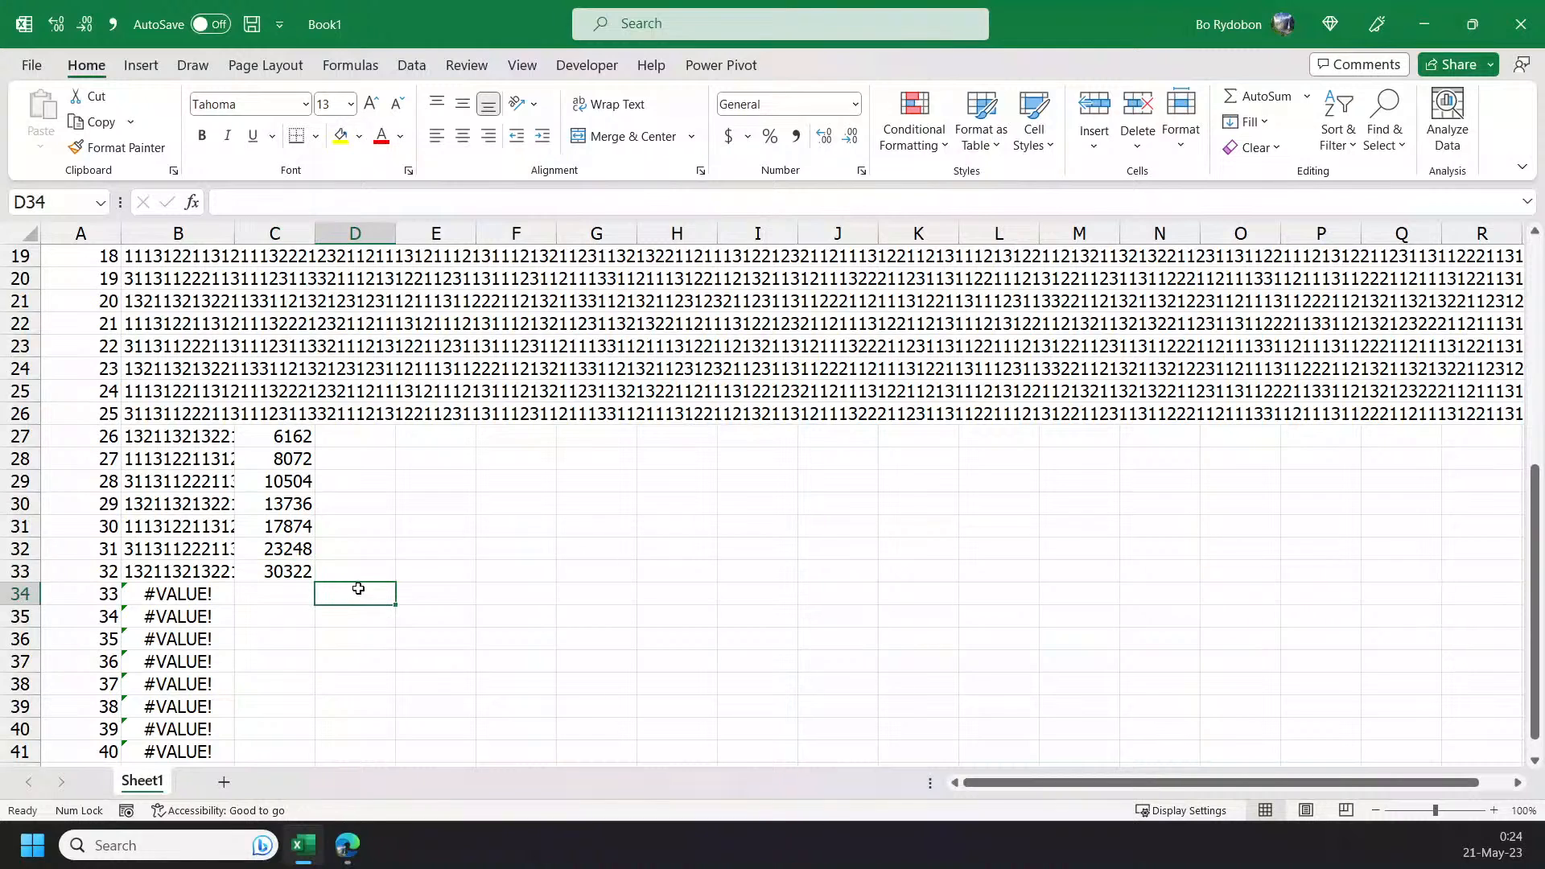
key("Up")
type("=2")
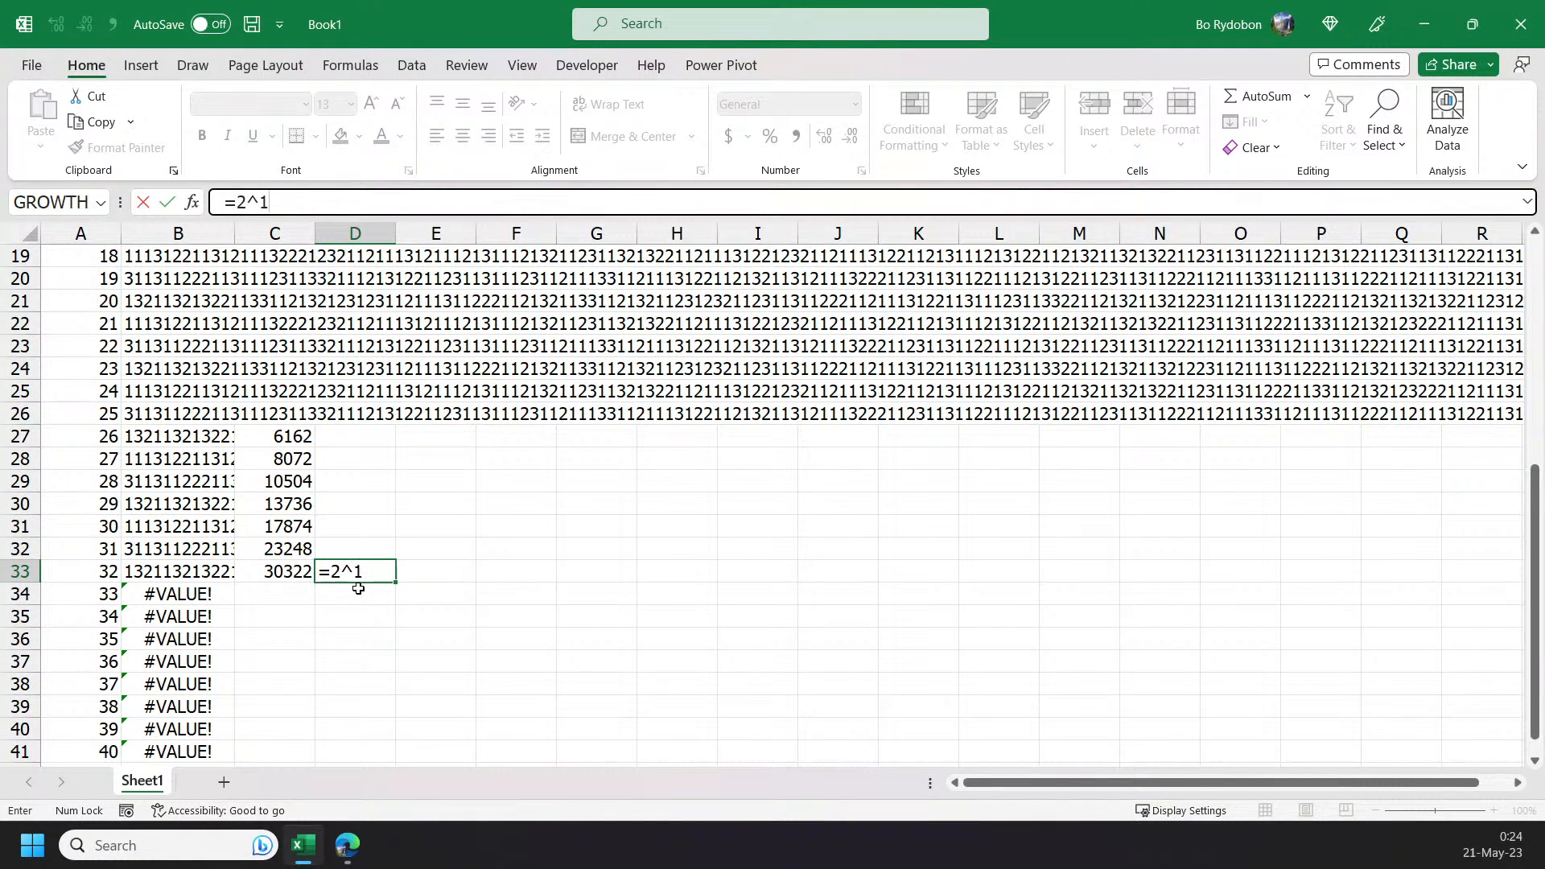
key("Return")
key("Up")
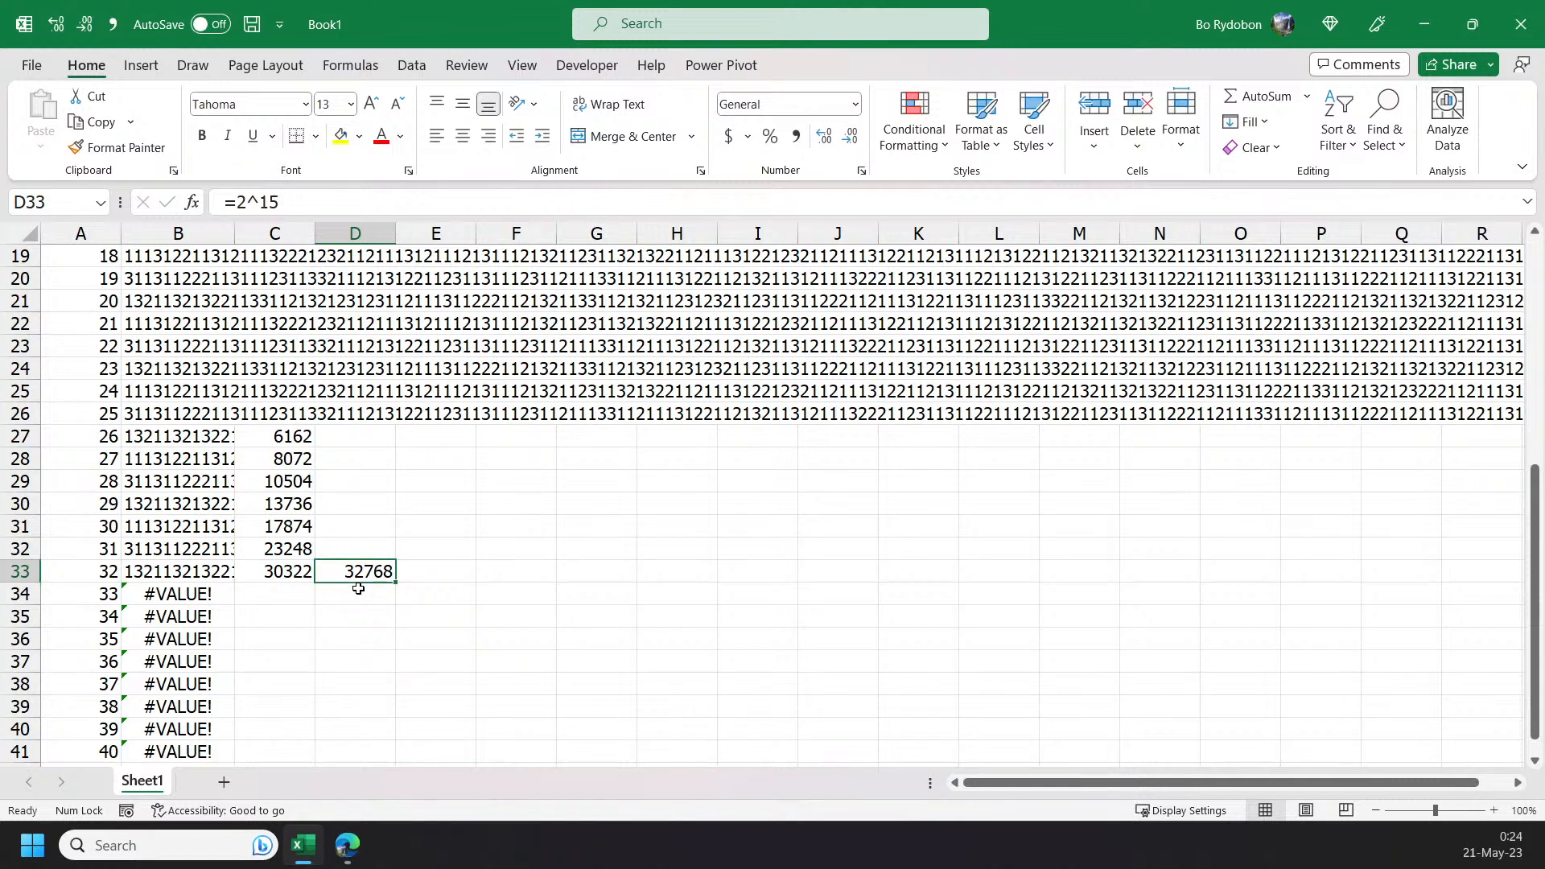
- Compare the length in C33 with the 2^15 value and examine the column B results across all iterations
left_click(295, 586)
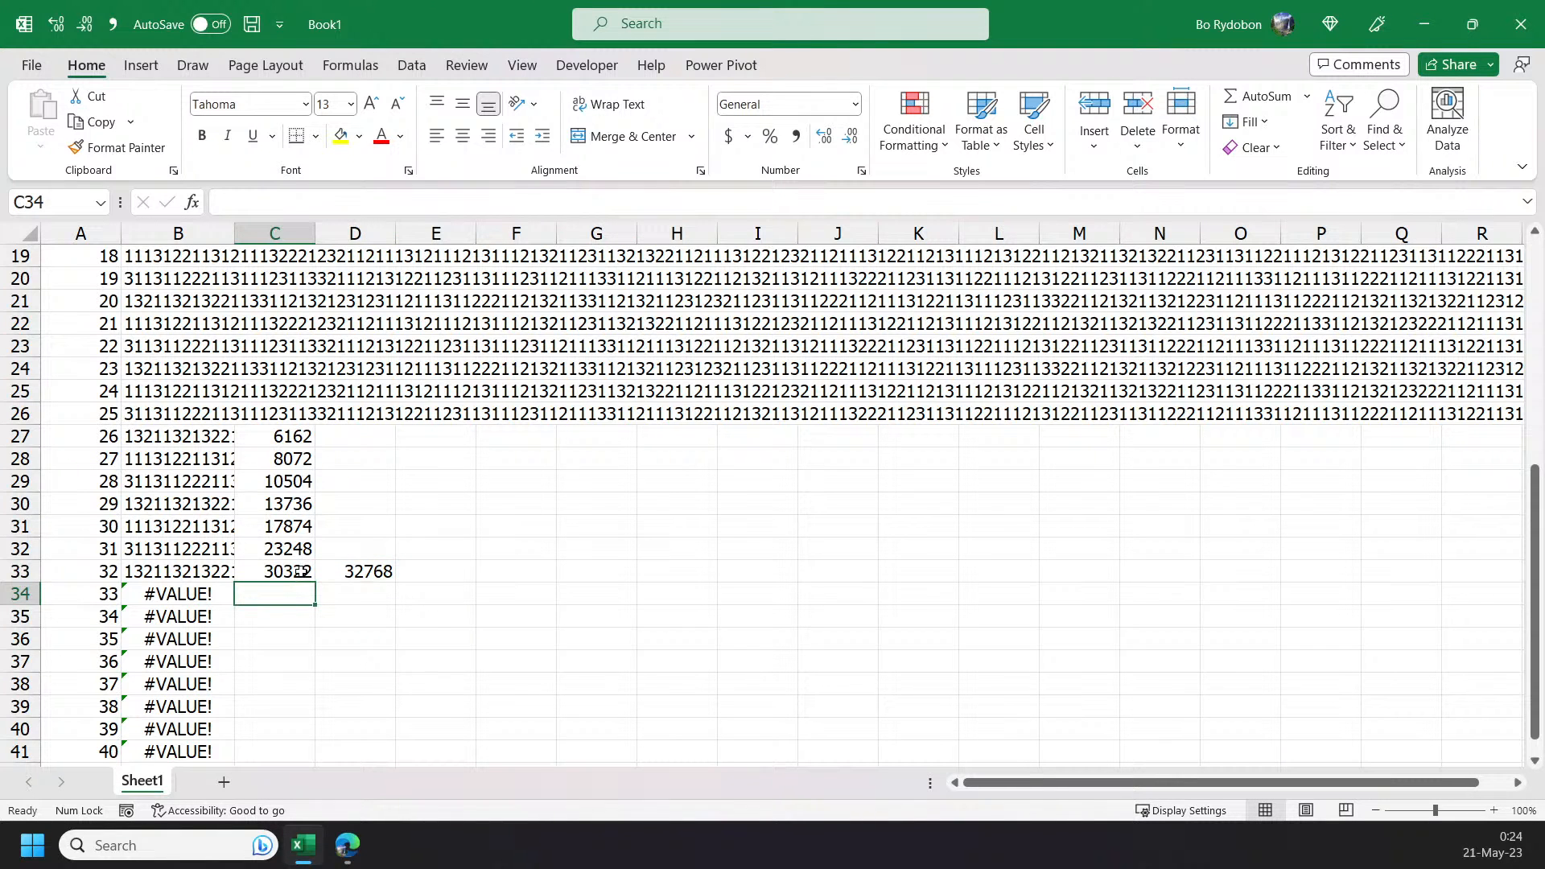
scroll(287, 599, "up", 1)
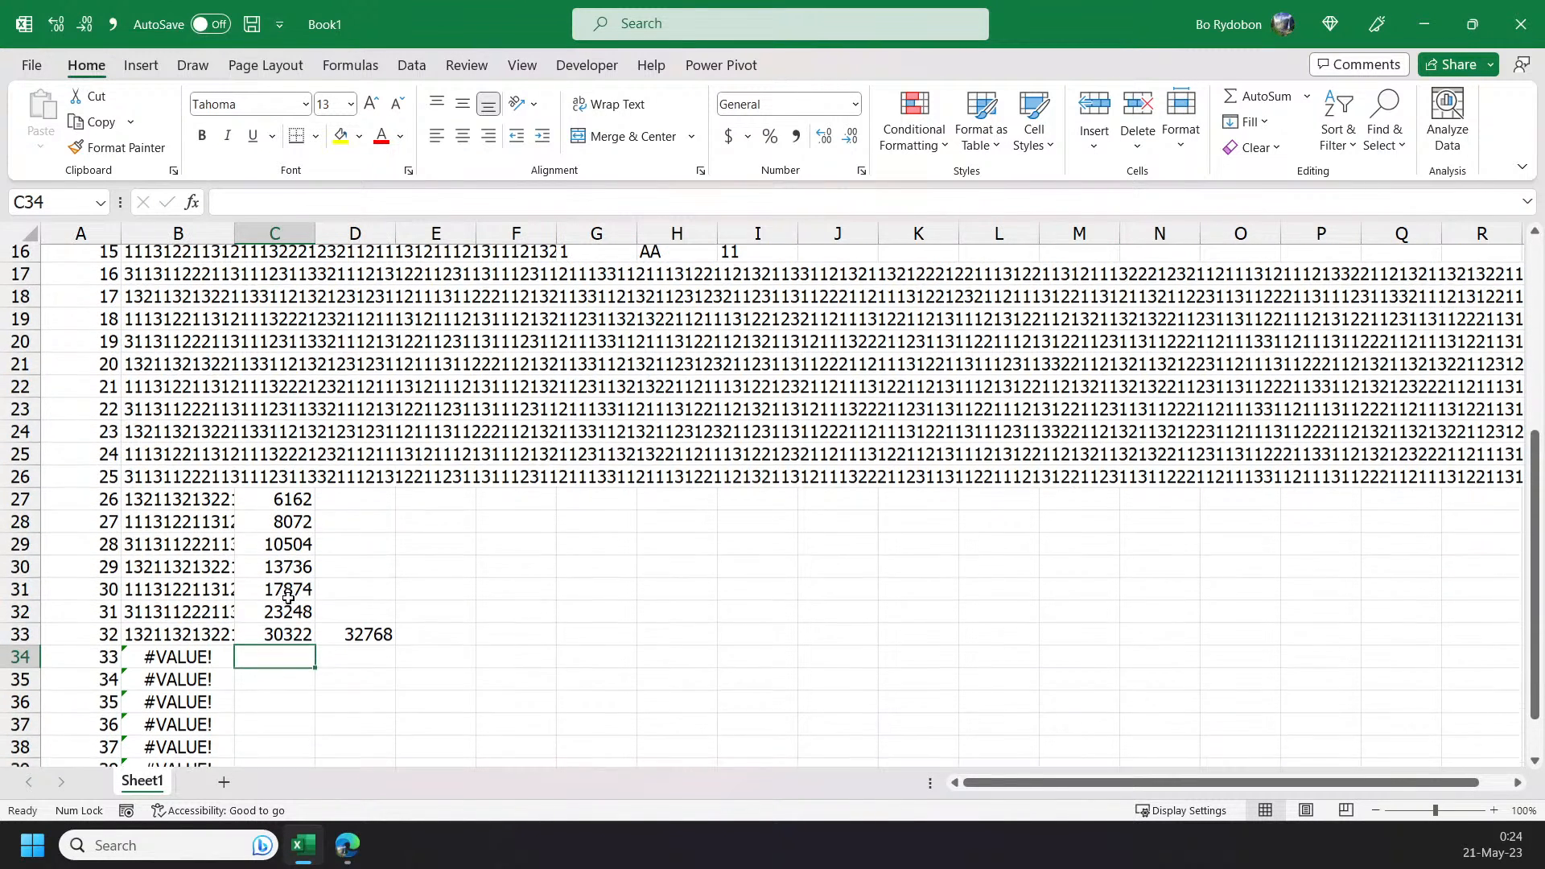
left_click(286, 639)
left_click(153, 620)
left_click(184, 664)
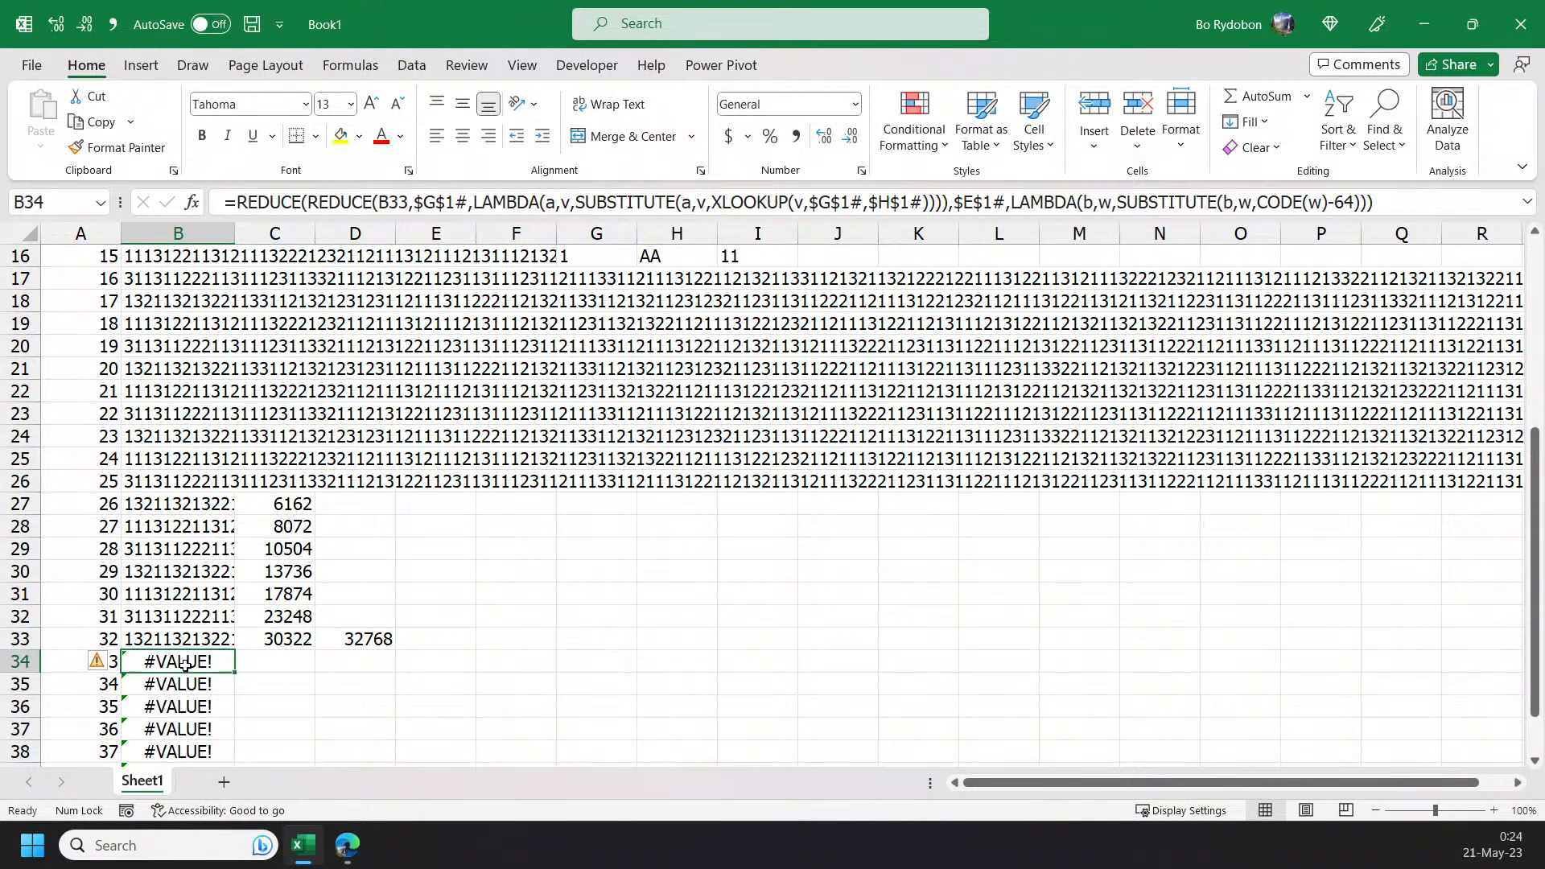
left_click(676, 594)
scroll(529, 568, "up", 5)
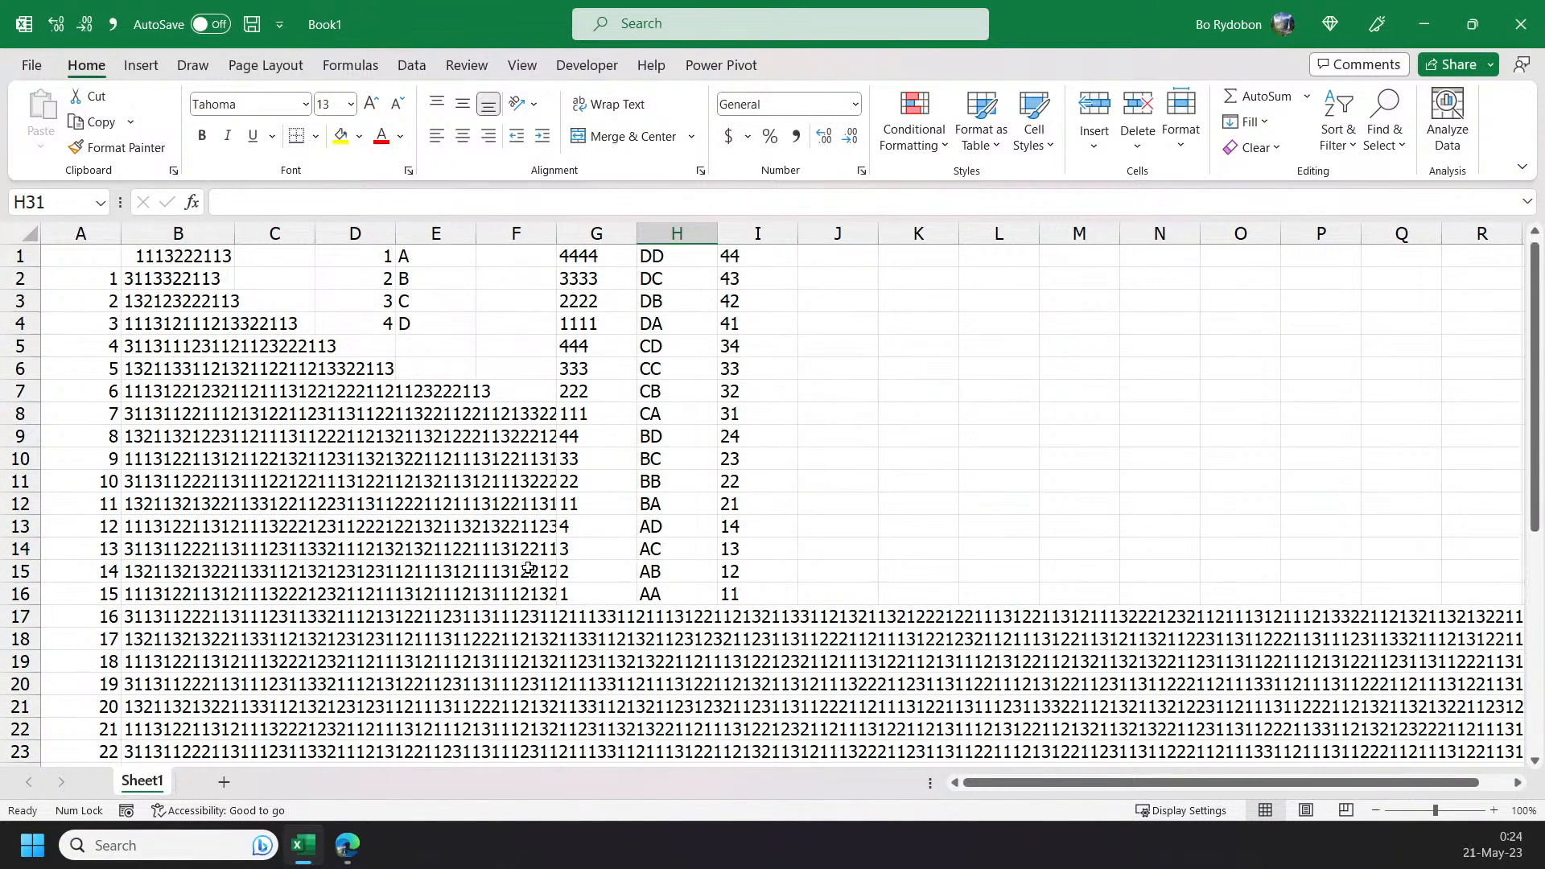
scroll(582, 309, "down", 4)
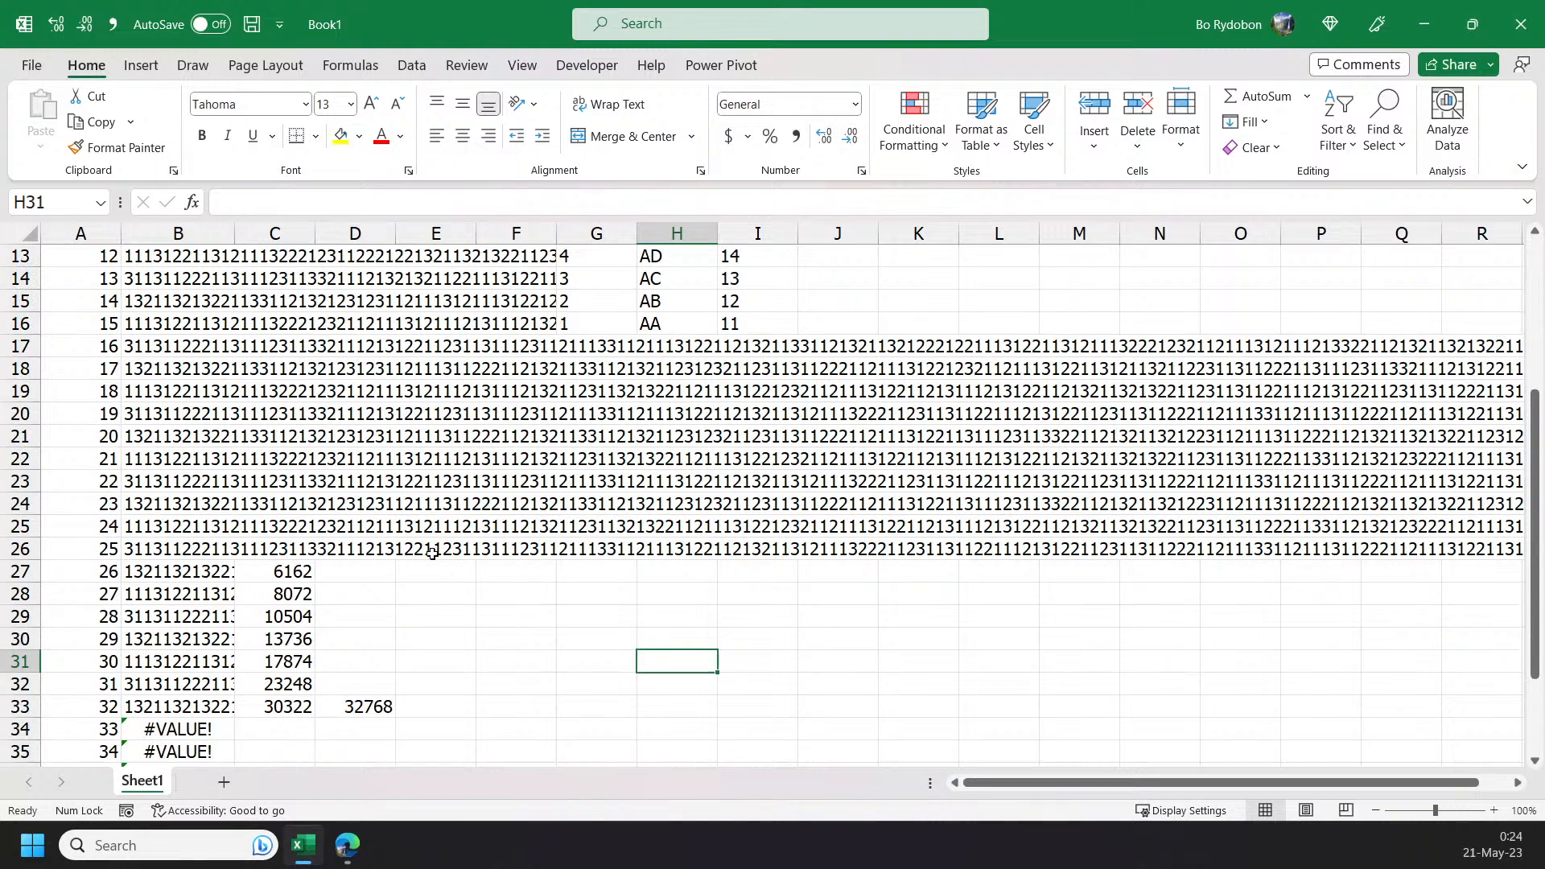
left_click(451, 621)
left_click(344, 548)
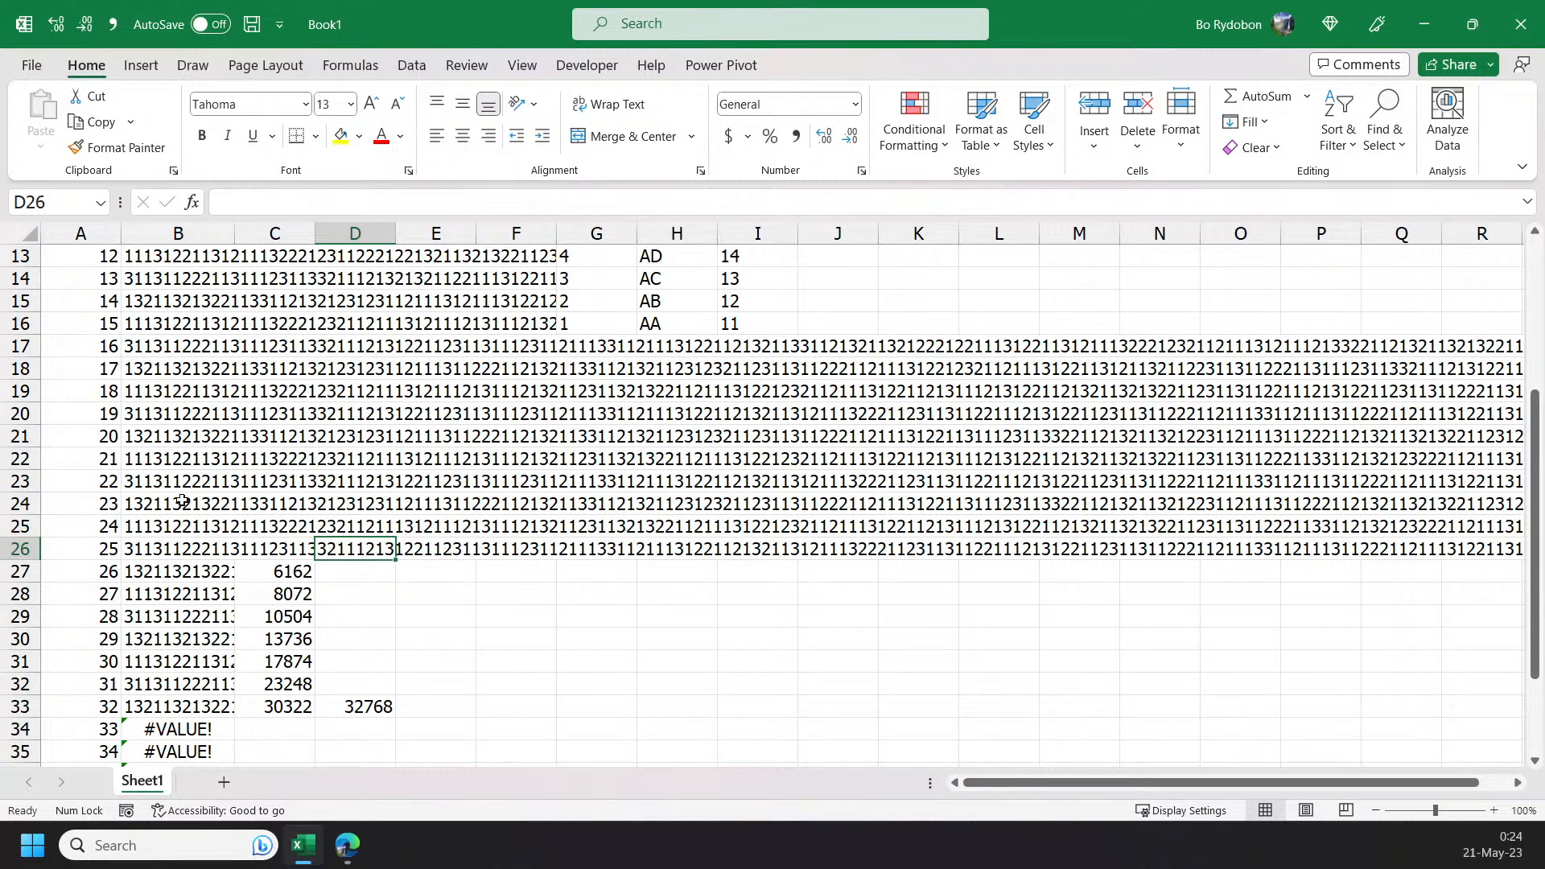
left_click_drag(548, 610, 543, 604)
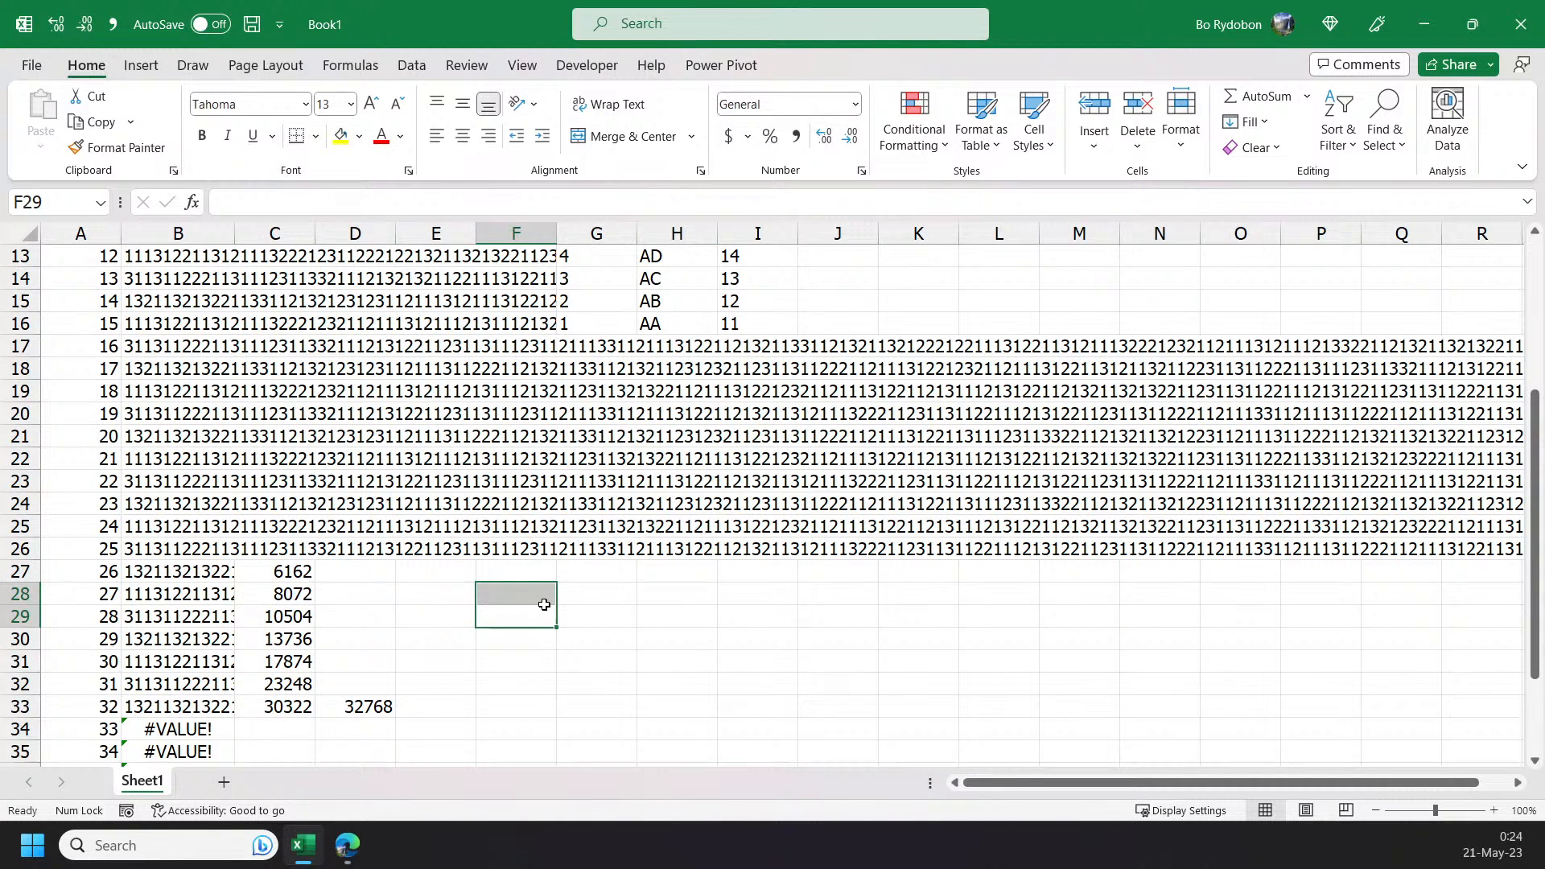
key("Down")
scroll(544, 610, "down", 2)
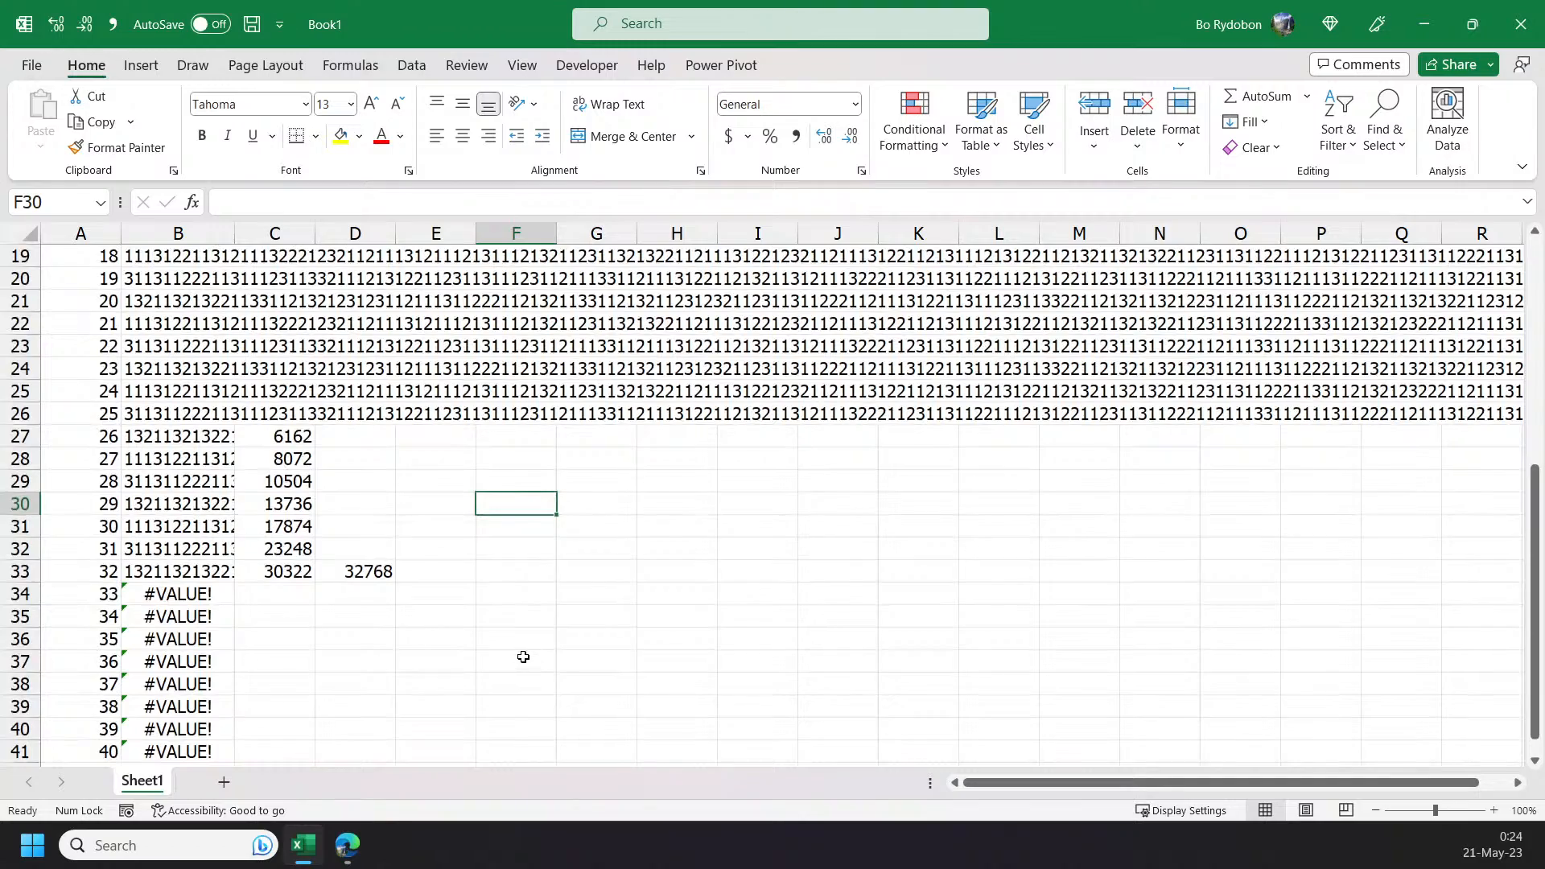
scroll(523, 657, "up", 6)
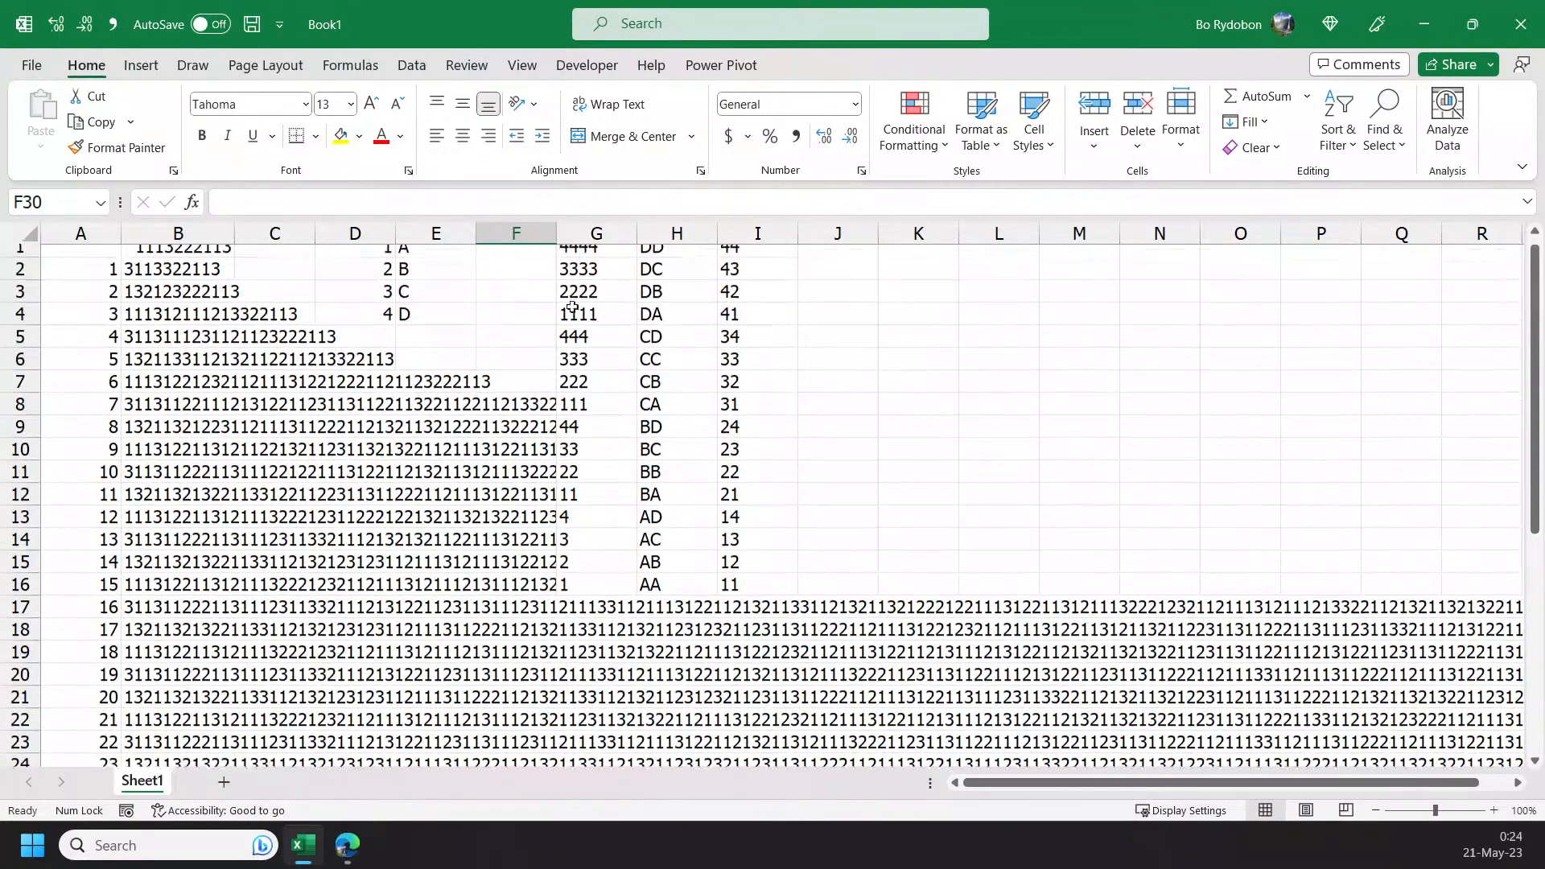
- Enter =FIND(4,B2:B41) in K2 to check whether the digit 4 occurs in any iteration
left_click(920, 254)
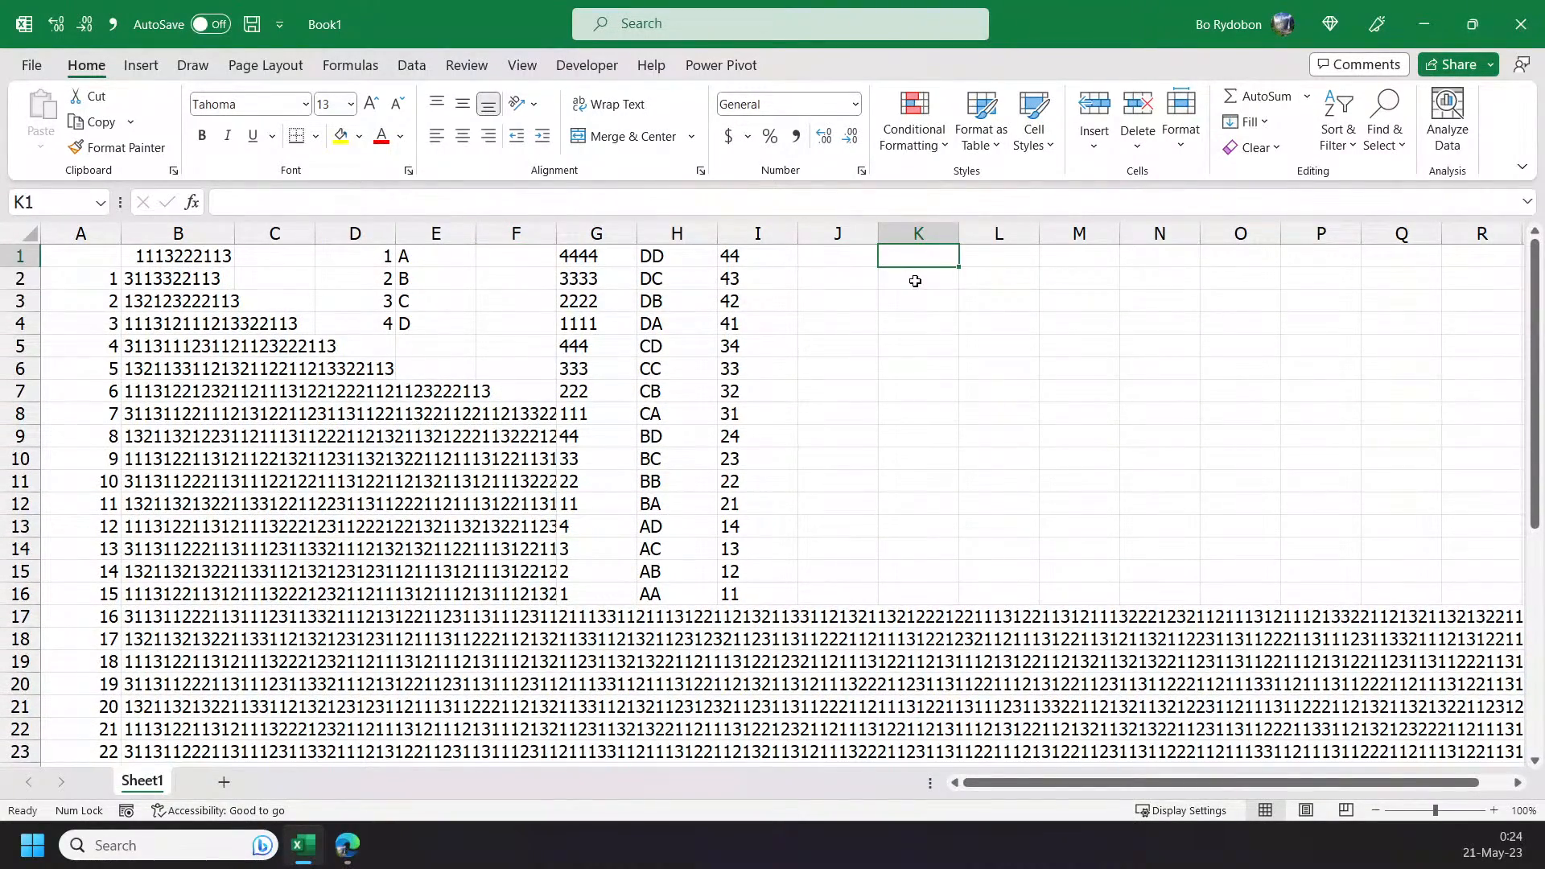
left_click(915, 281)
type("=FIND(")
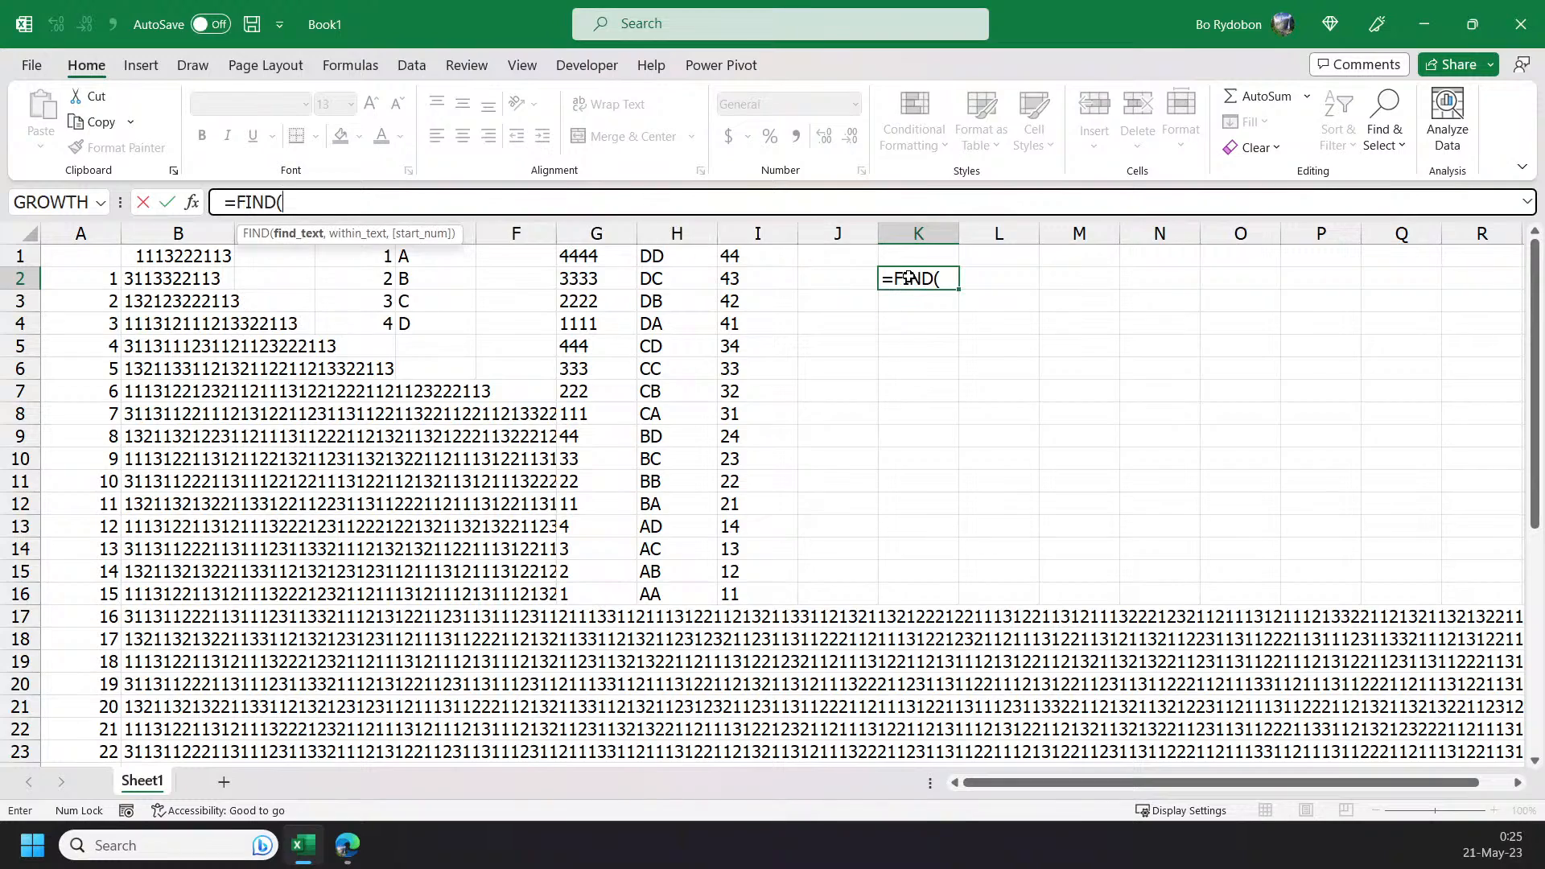
type("4,")
key("Left")
key("Left")
key("Left")
key("Left")
key("Left")
key("Left")
key("Left")
key("Left")
key("Left")
key("Left")
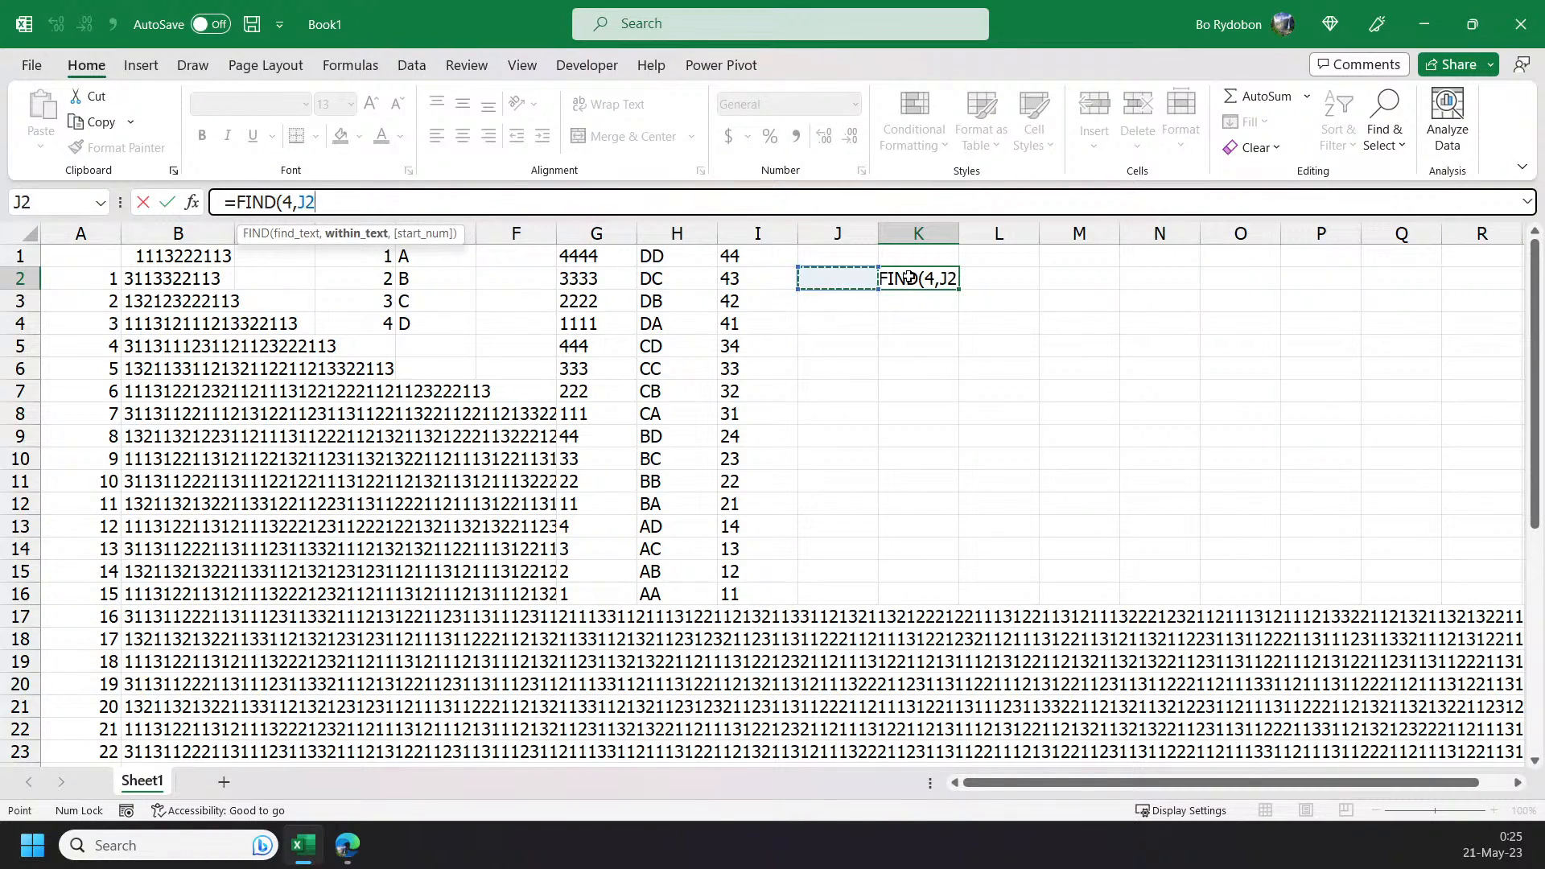
key("Right")
key("ctrl+shift+Down")
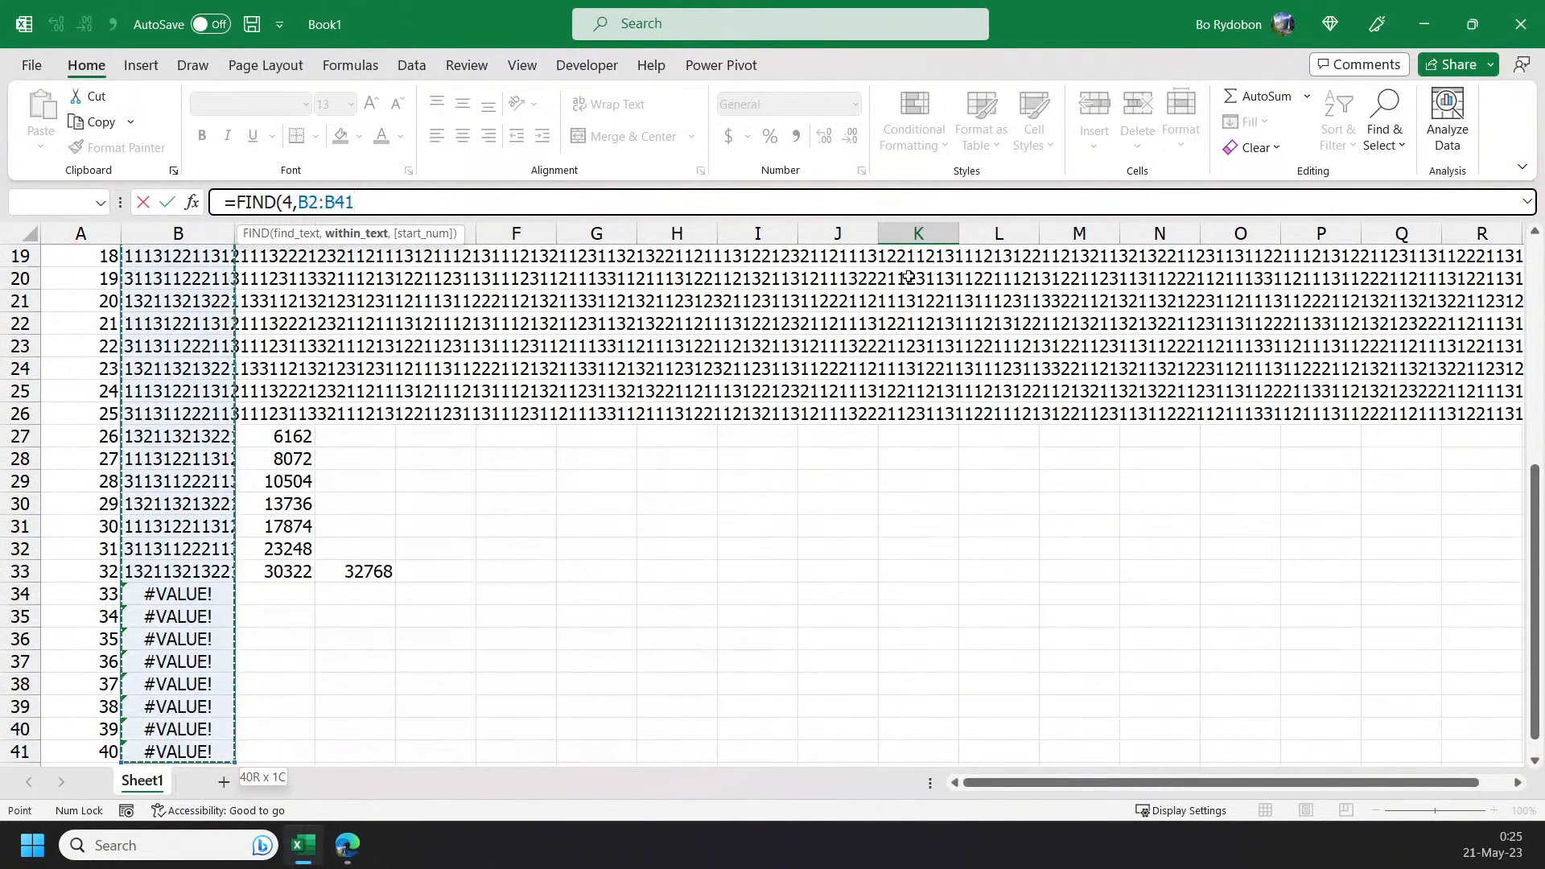
type(")")
key("Return")
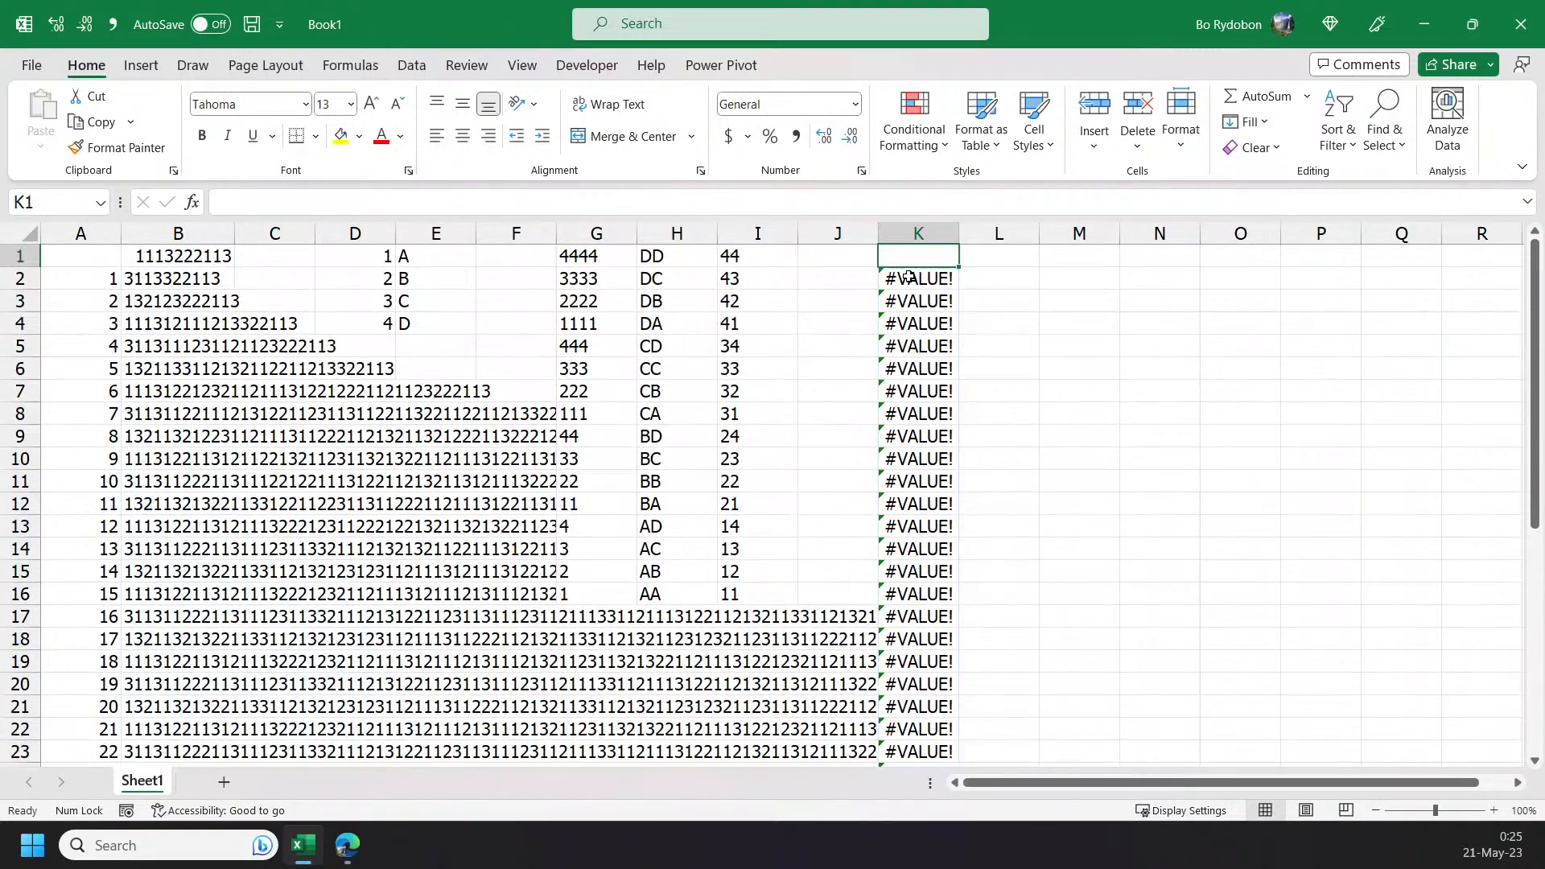
- Review the FIND results down column K, and delete the check formula from K2
scroll(997, 415, "down", 13)
scroll(966, 427, "up", 13)
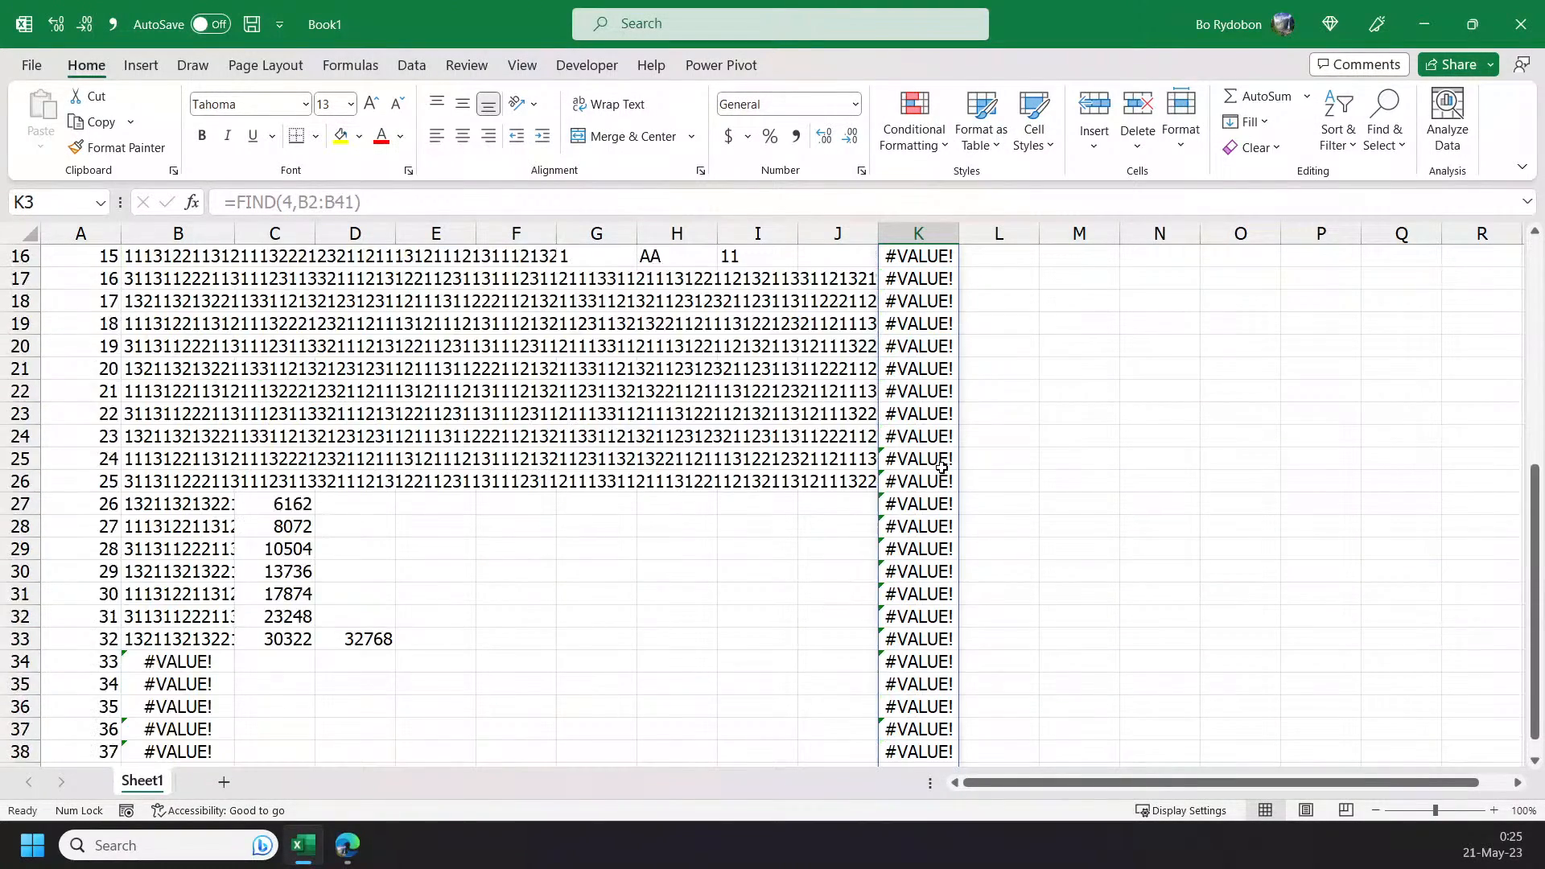
left_click(930, 277)
key("Delete")
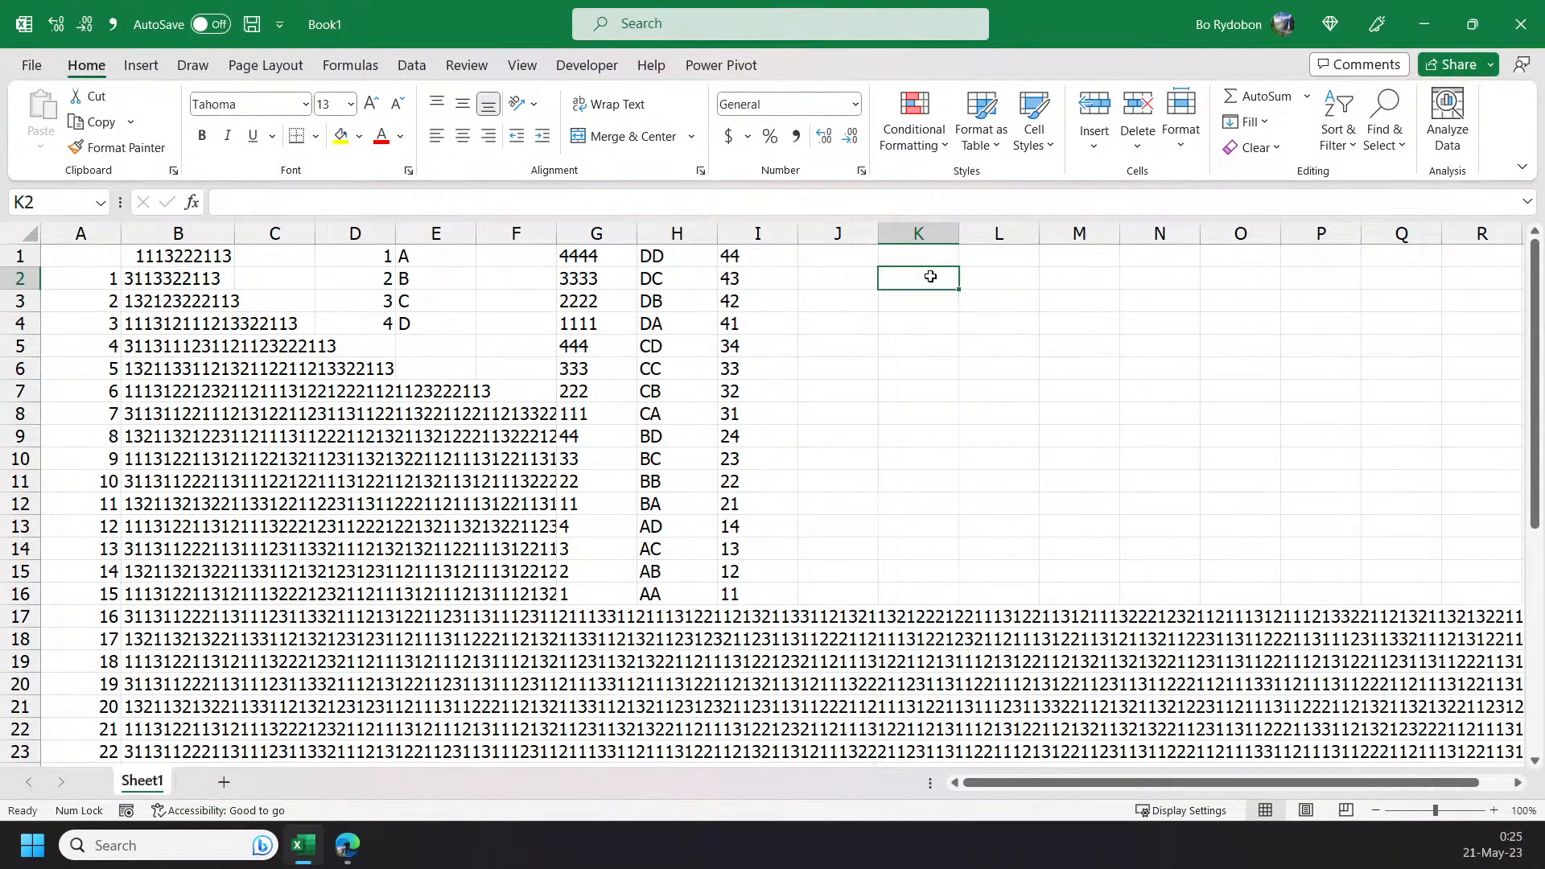
- Change the digit list formula in D1 to =SEQUENCE(3)
left_click(387, 254)
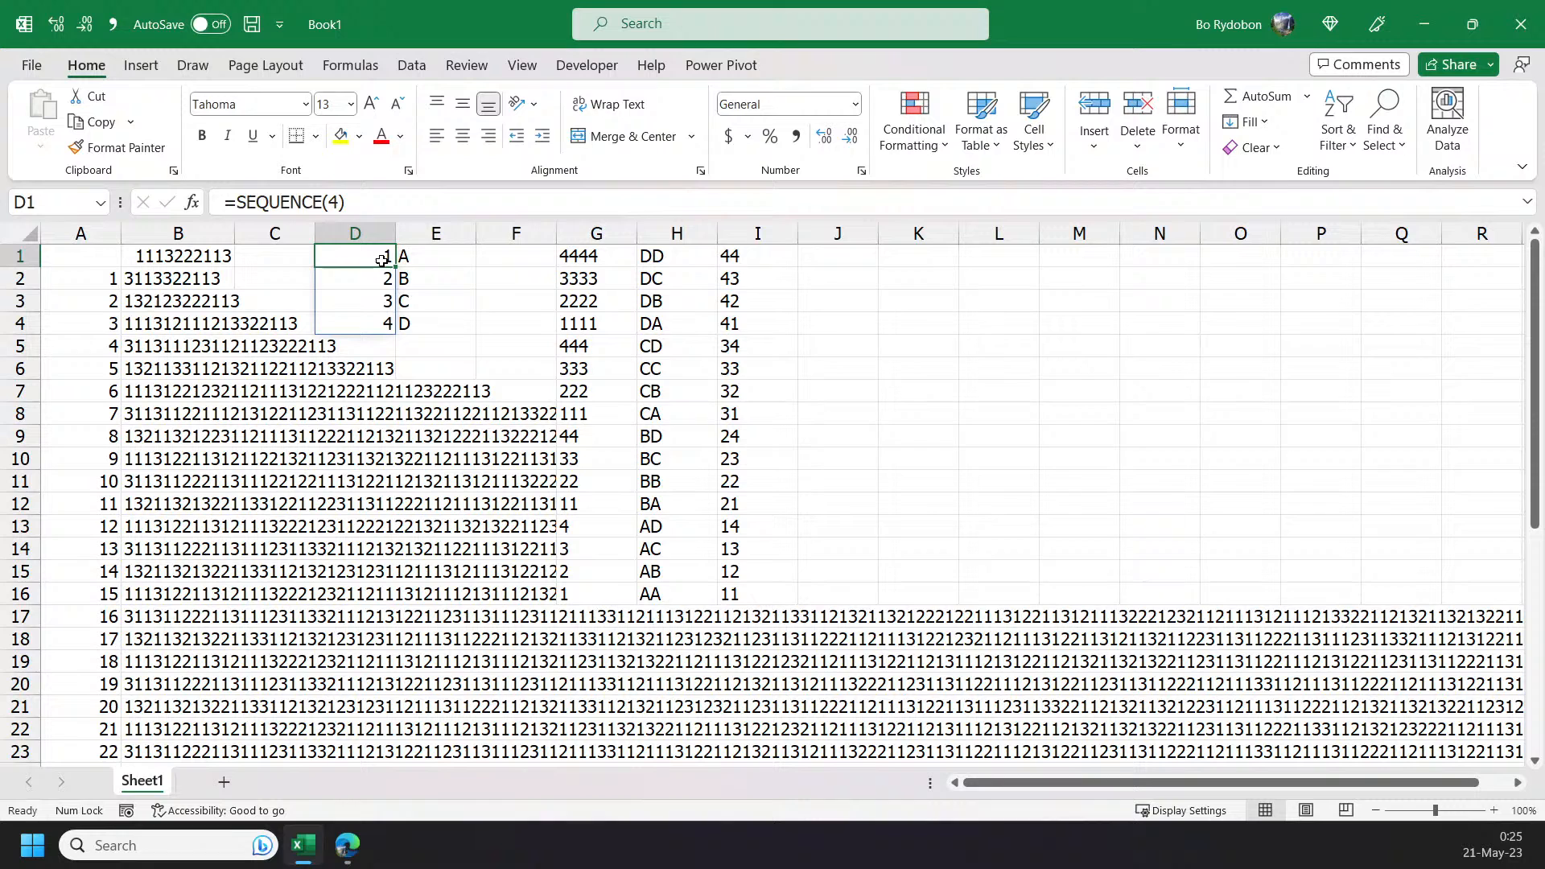
left_click(353, 203)
key("BackSpace")
type("3")
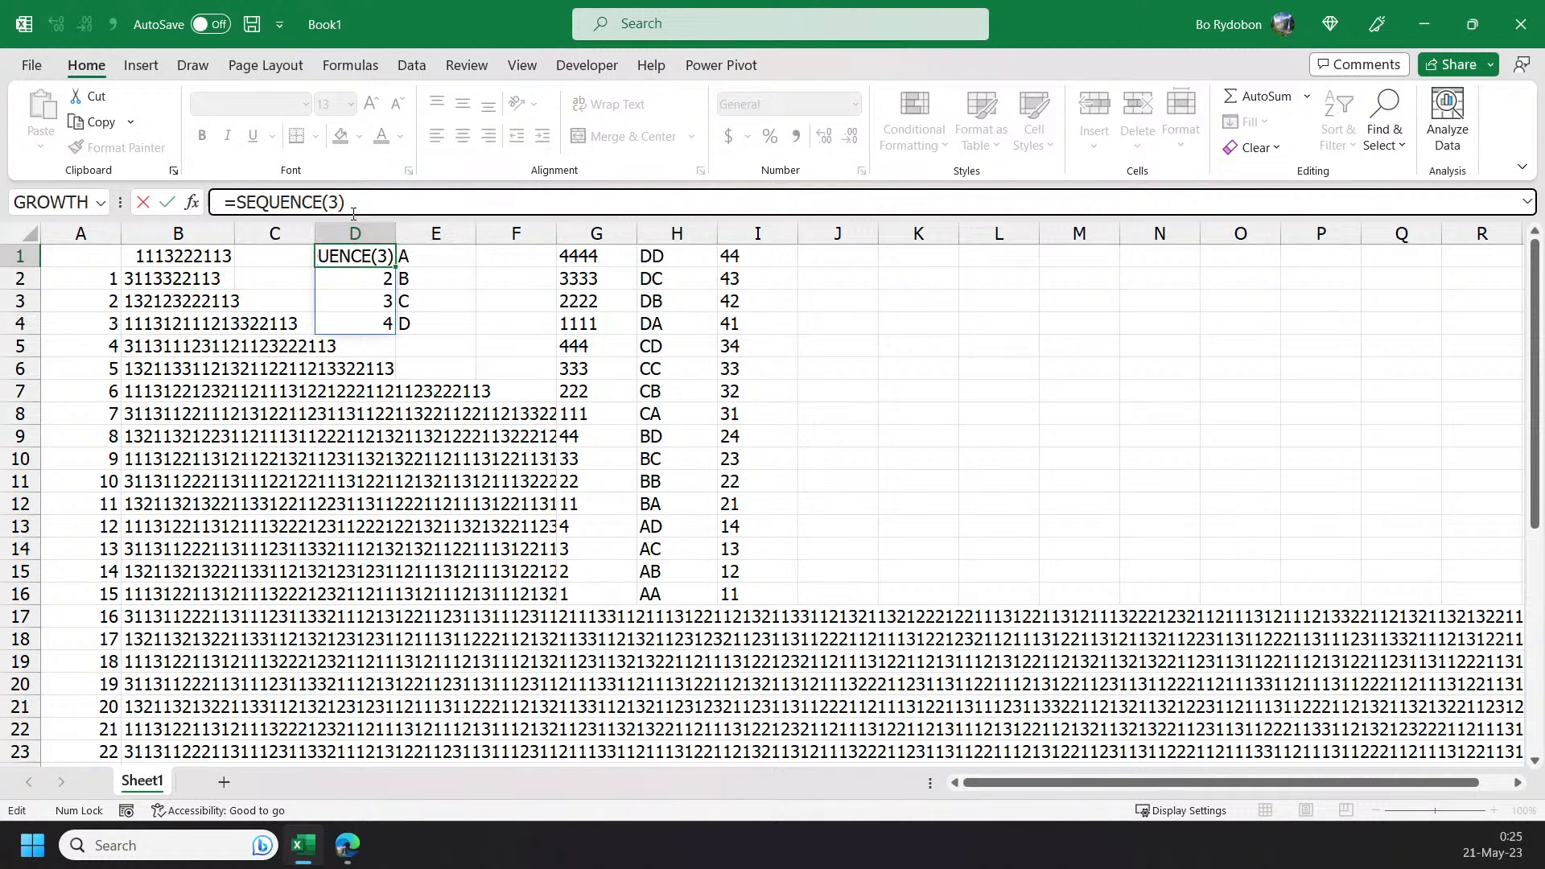
key("Return")
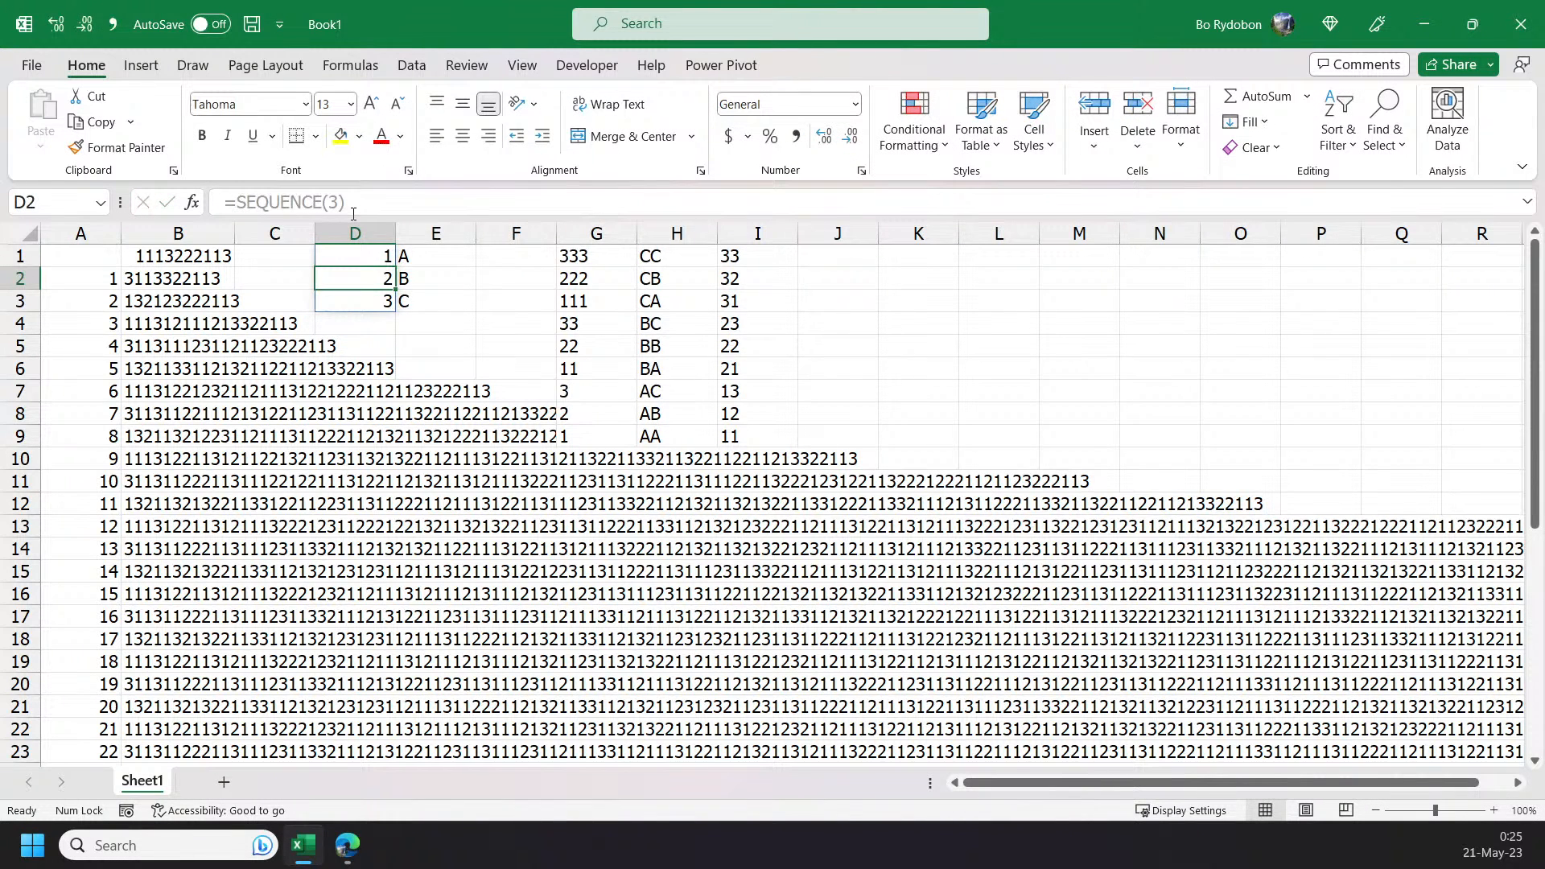
- Examine the shortened digit list and the dependent run, letter-code and number lists in columns G to I
key("Up")
key("Right")
key("Right")
key("Right")
key("Right")
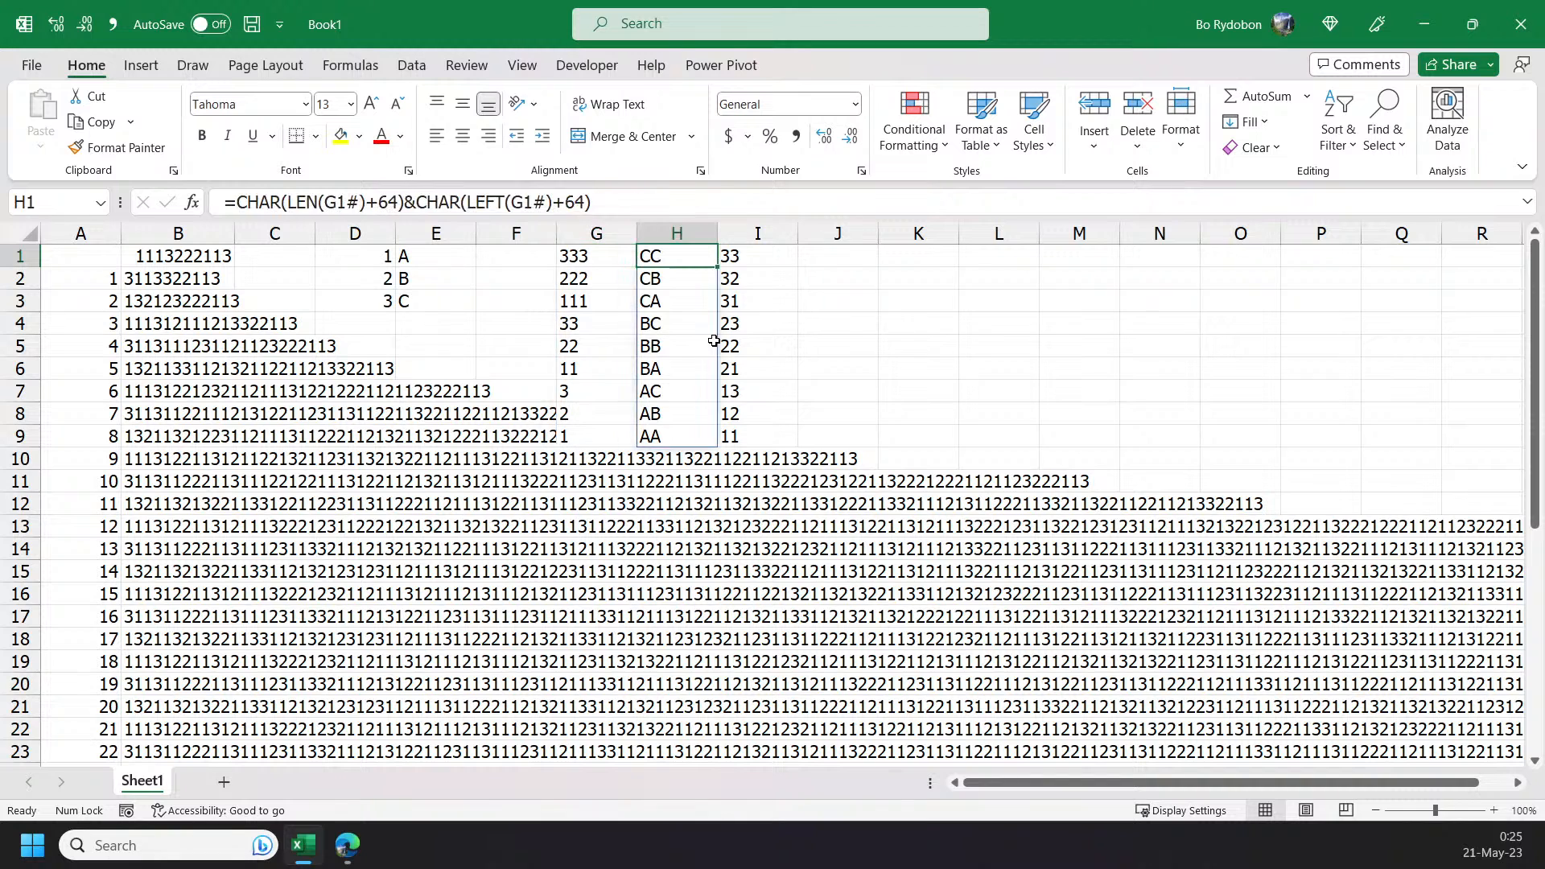
key("Right")
key("Left")
key("Left")
key("Left")
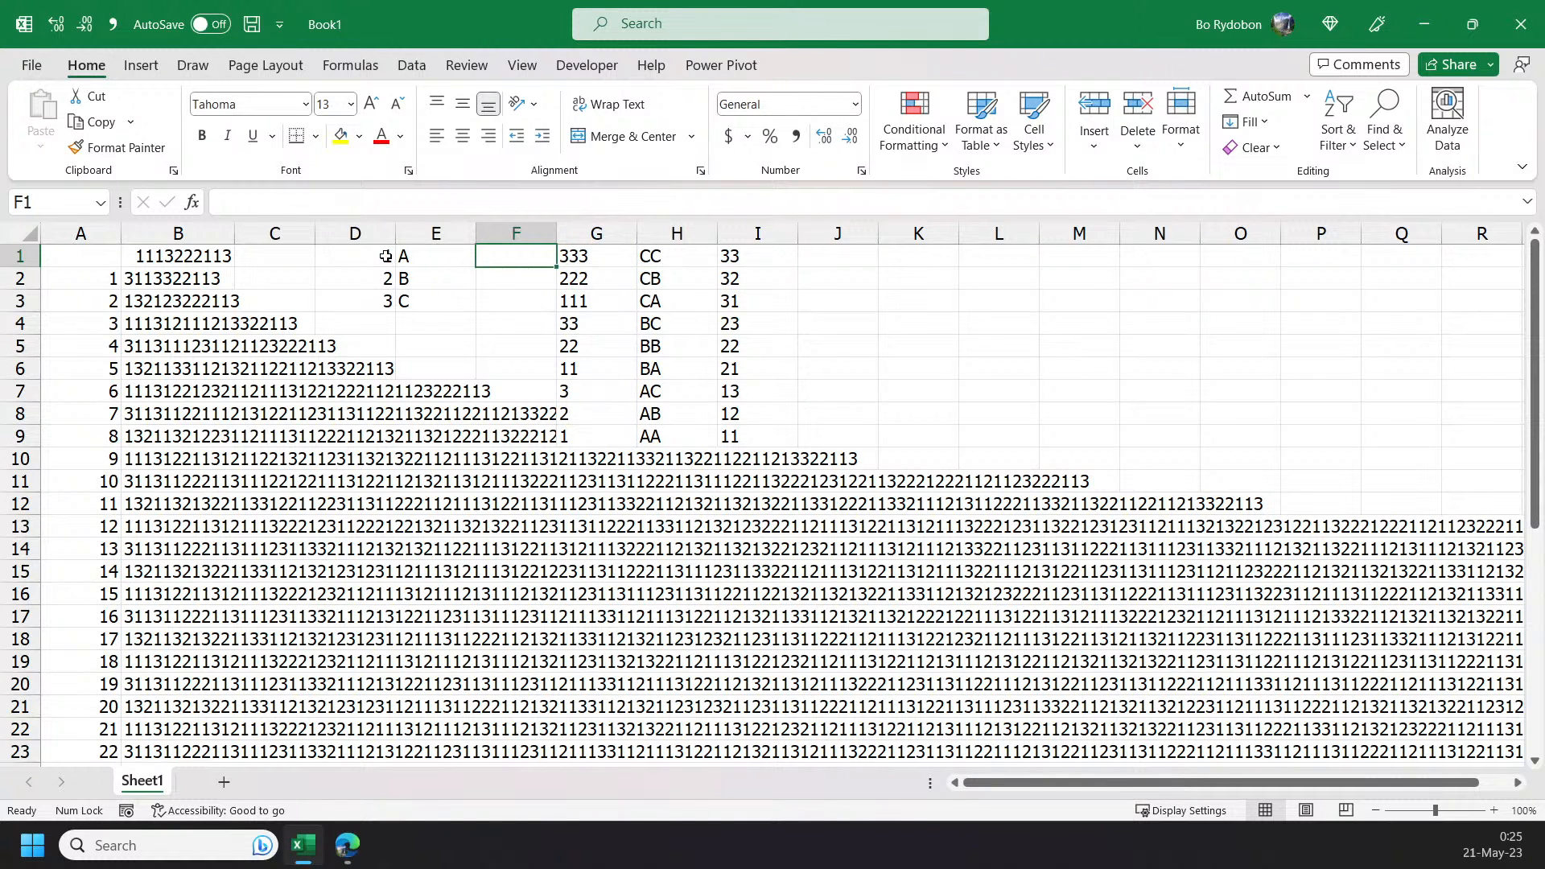
left_click(386, 275)
left_click(579, 276)
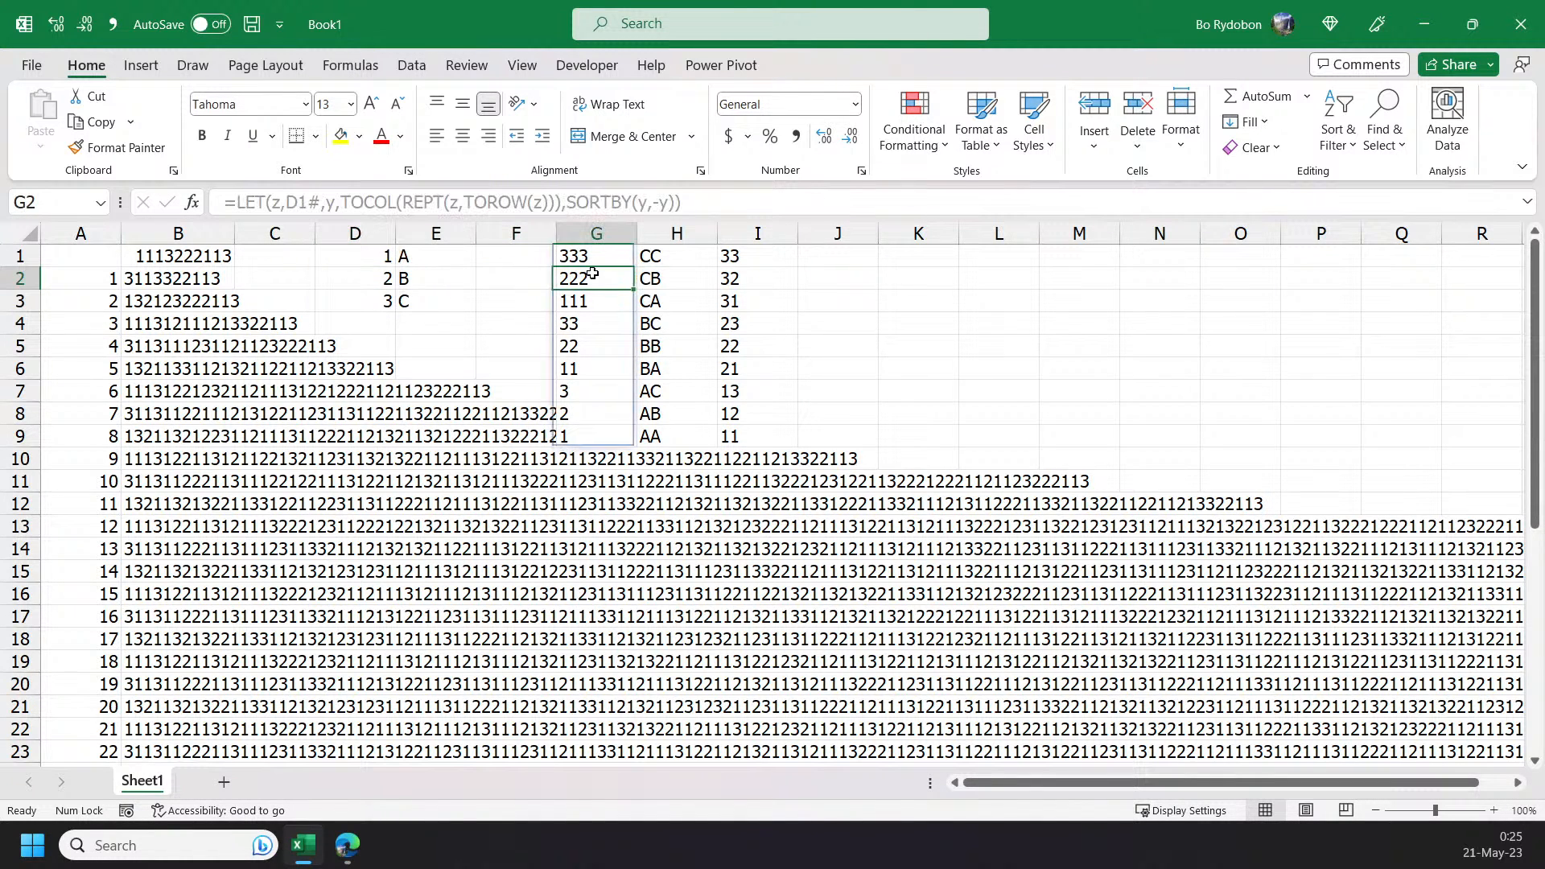
- Examine the iteration results down column B to locate the last iteration that calculates before the text-length limit
left_click(228, 505)
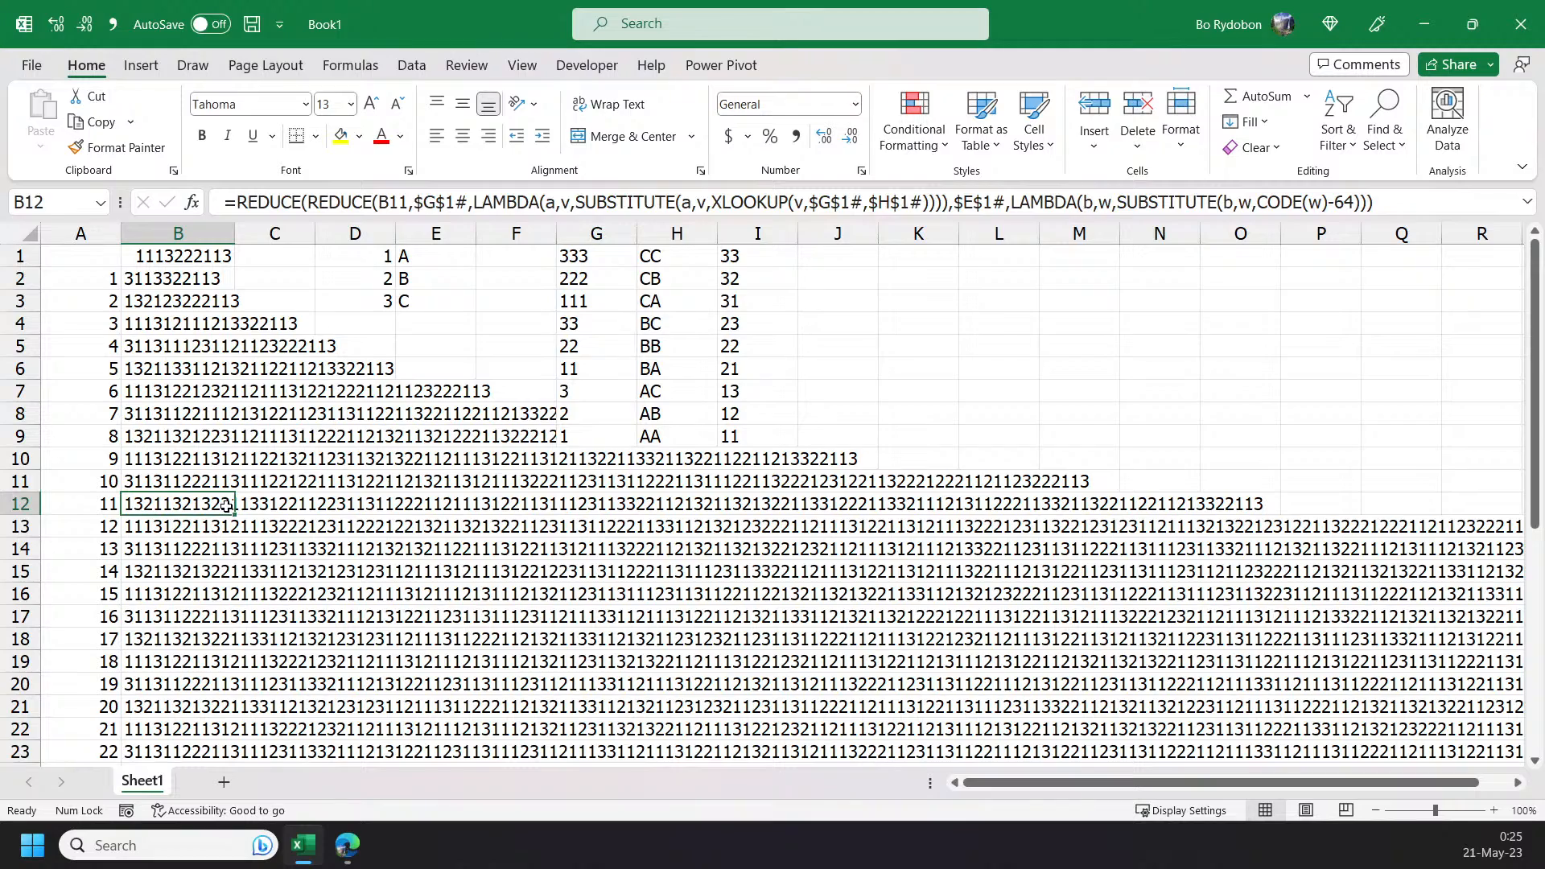
key("ctrl+Down")
key("Up")
key("Up")
key("Up")
key("Up")
key("Up")
key("Up")
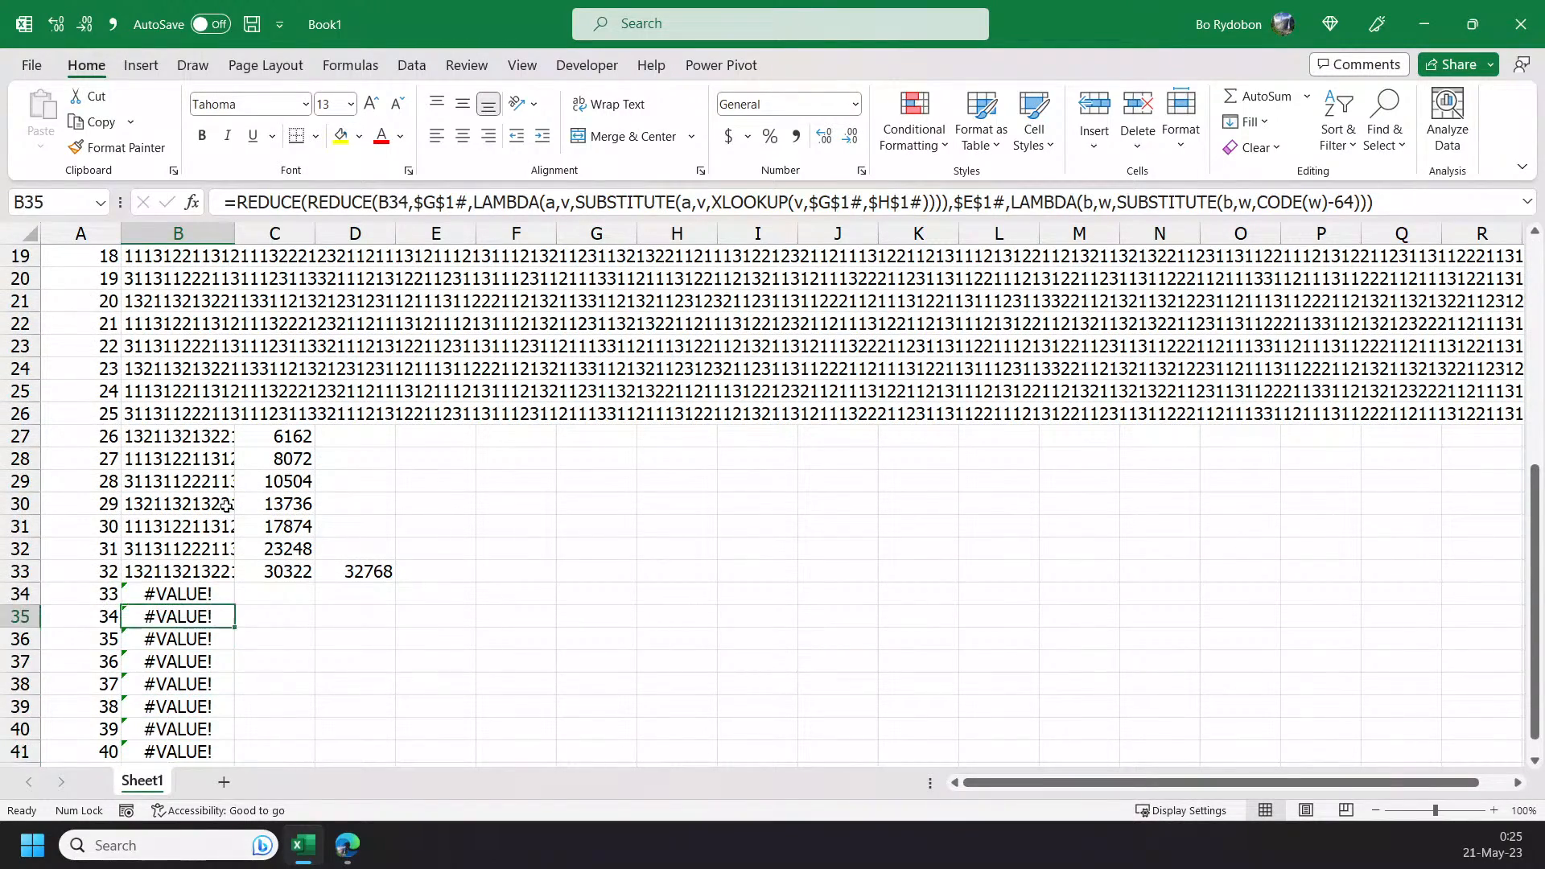
key("Up")
key("Up")
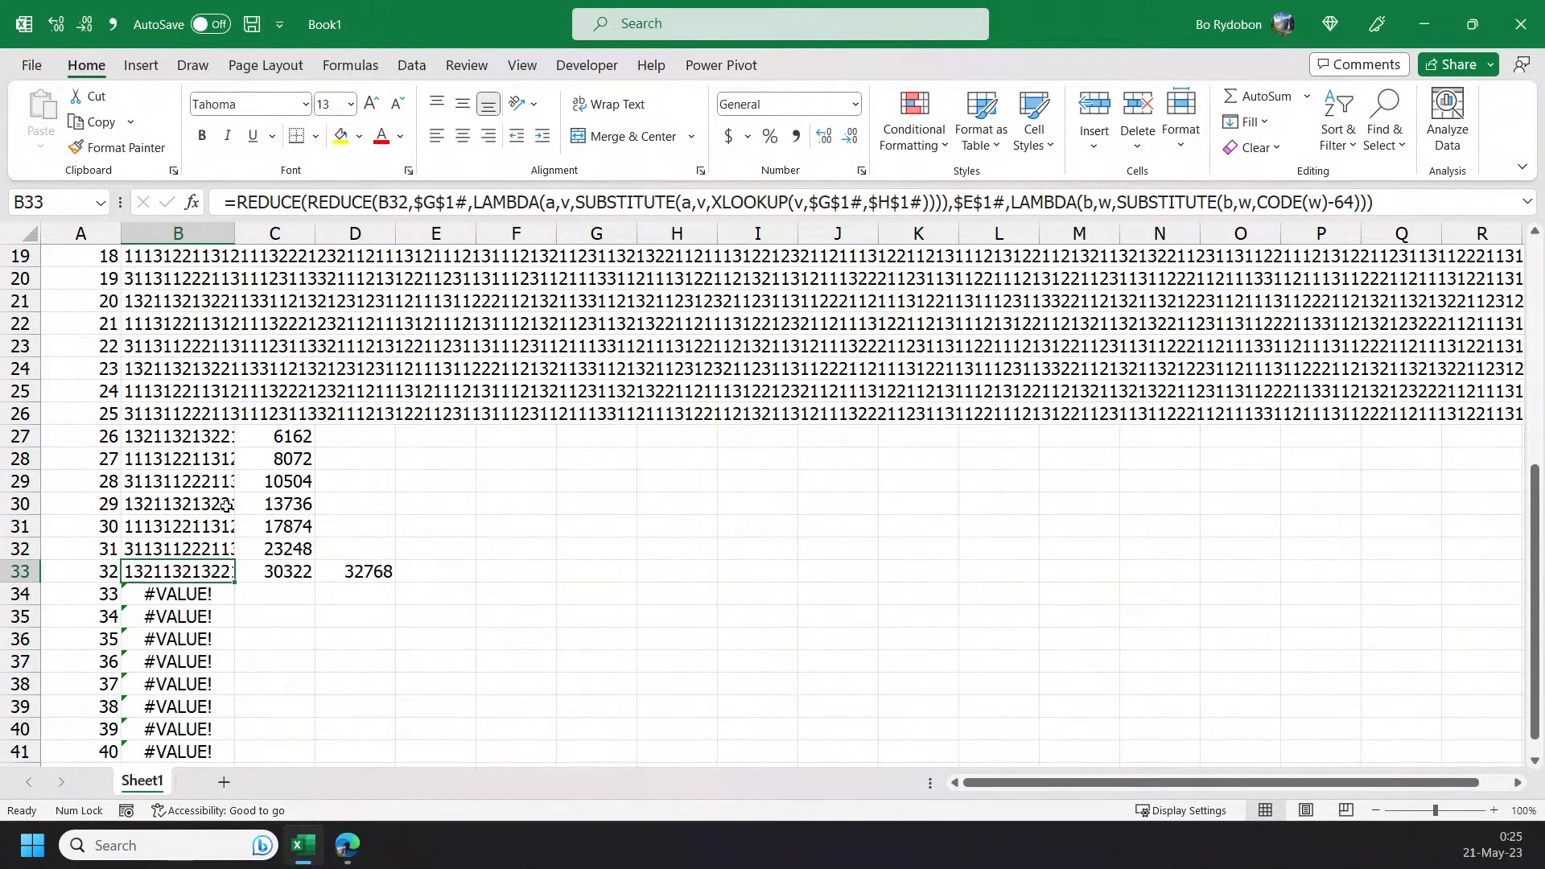
- Copy the digit and letter list in D1:E3
scroll(545, 452, "up", 6)
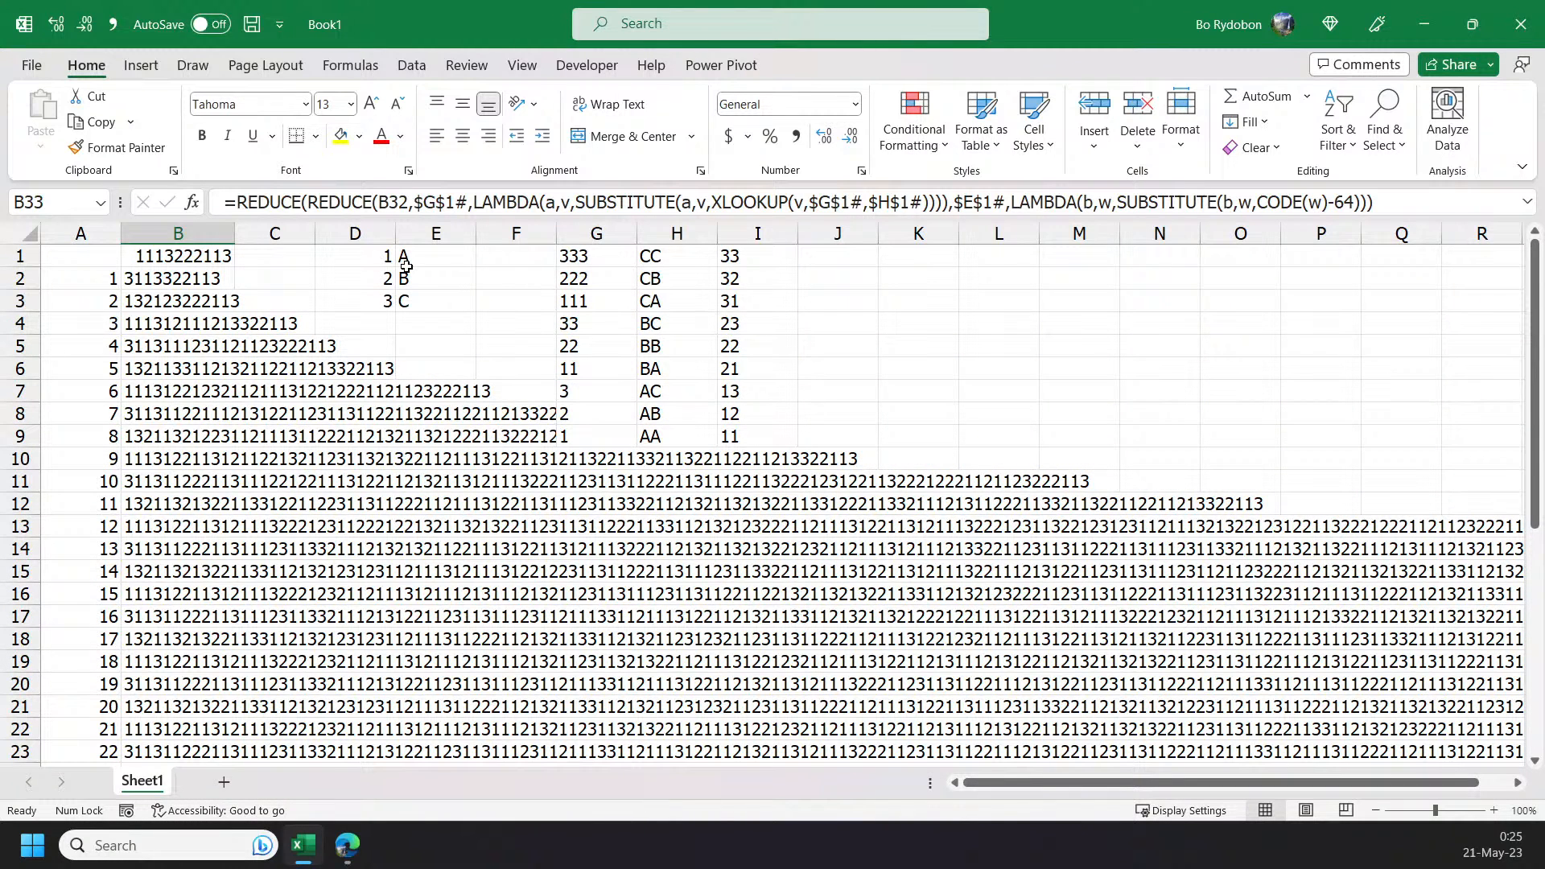
left_click_drag(372, 256, 448, 291)
left_click_drag(368, 256, 425, 305)
left_click(372, 261)
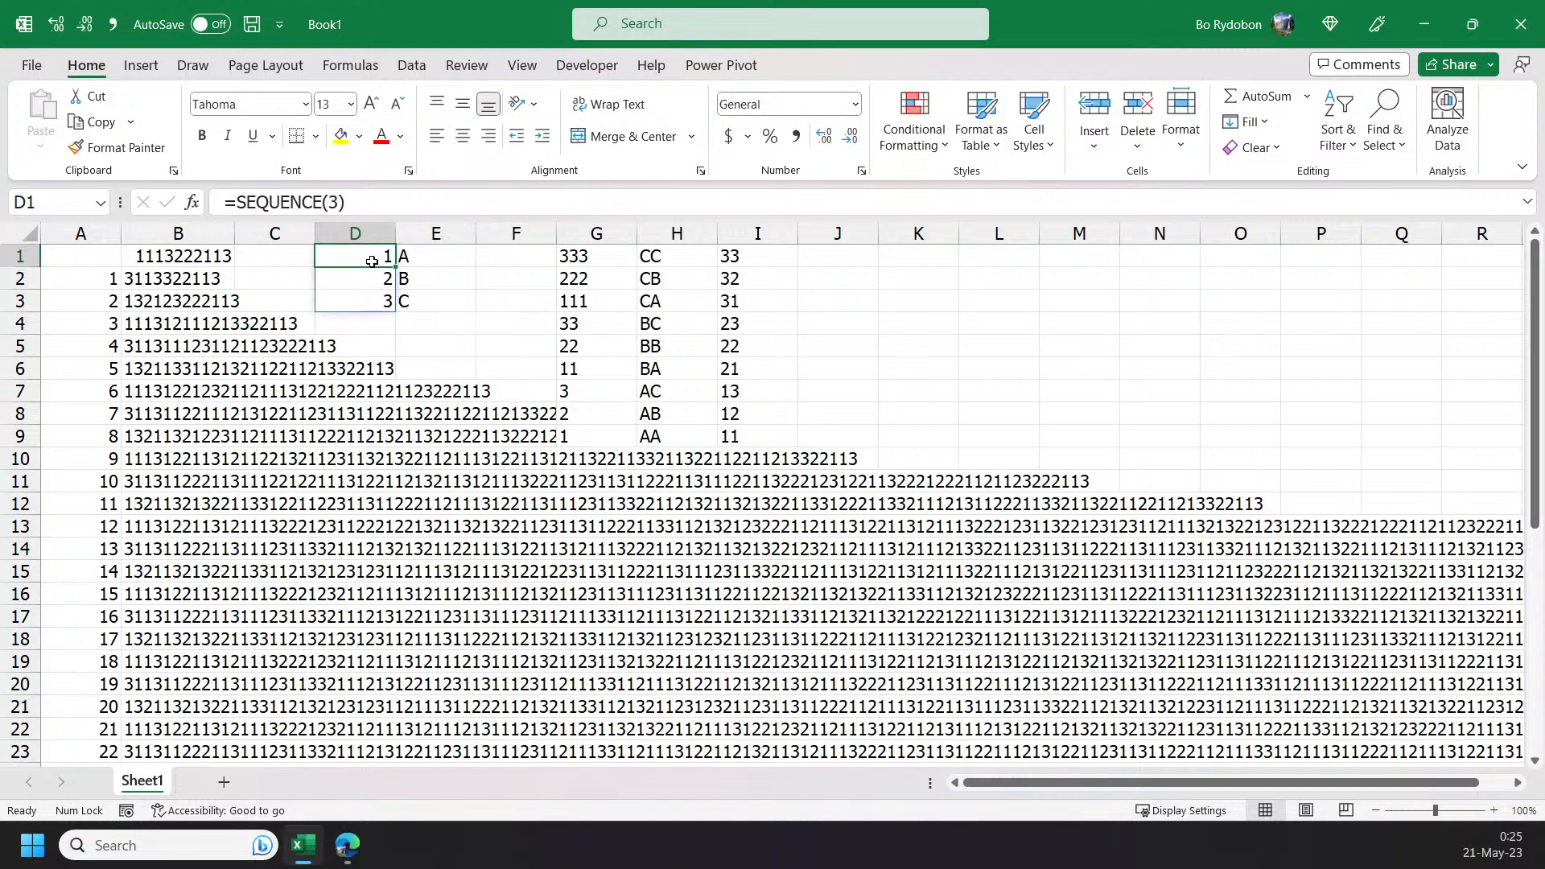
left_click_drag(371, 256, 463, 325)
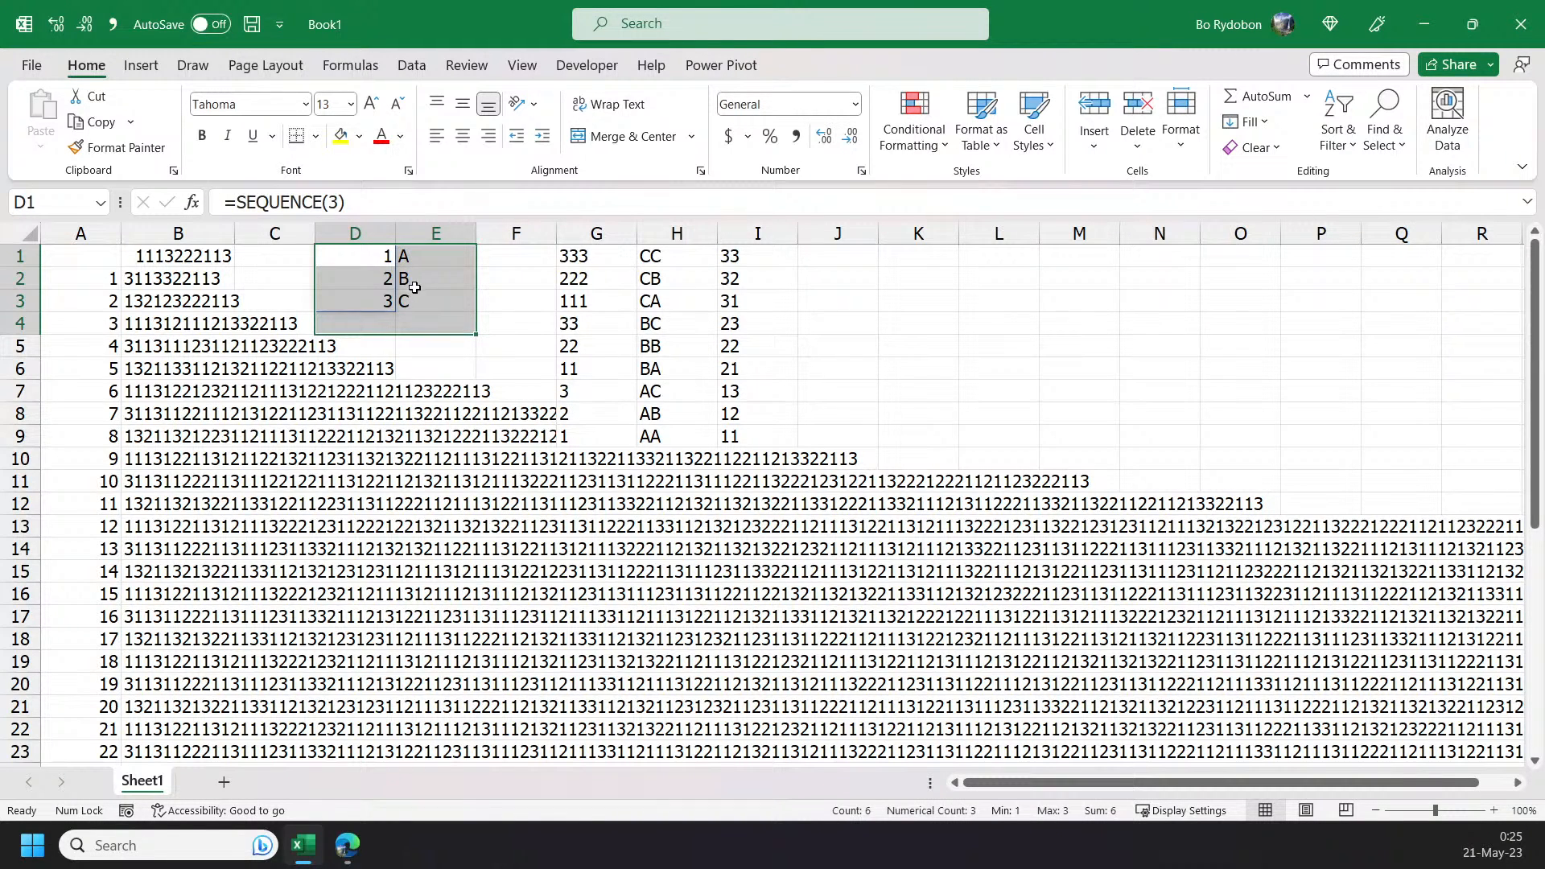
left_click_drag(392, 268, 441, 306)
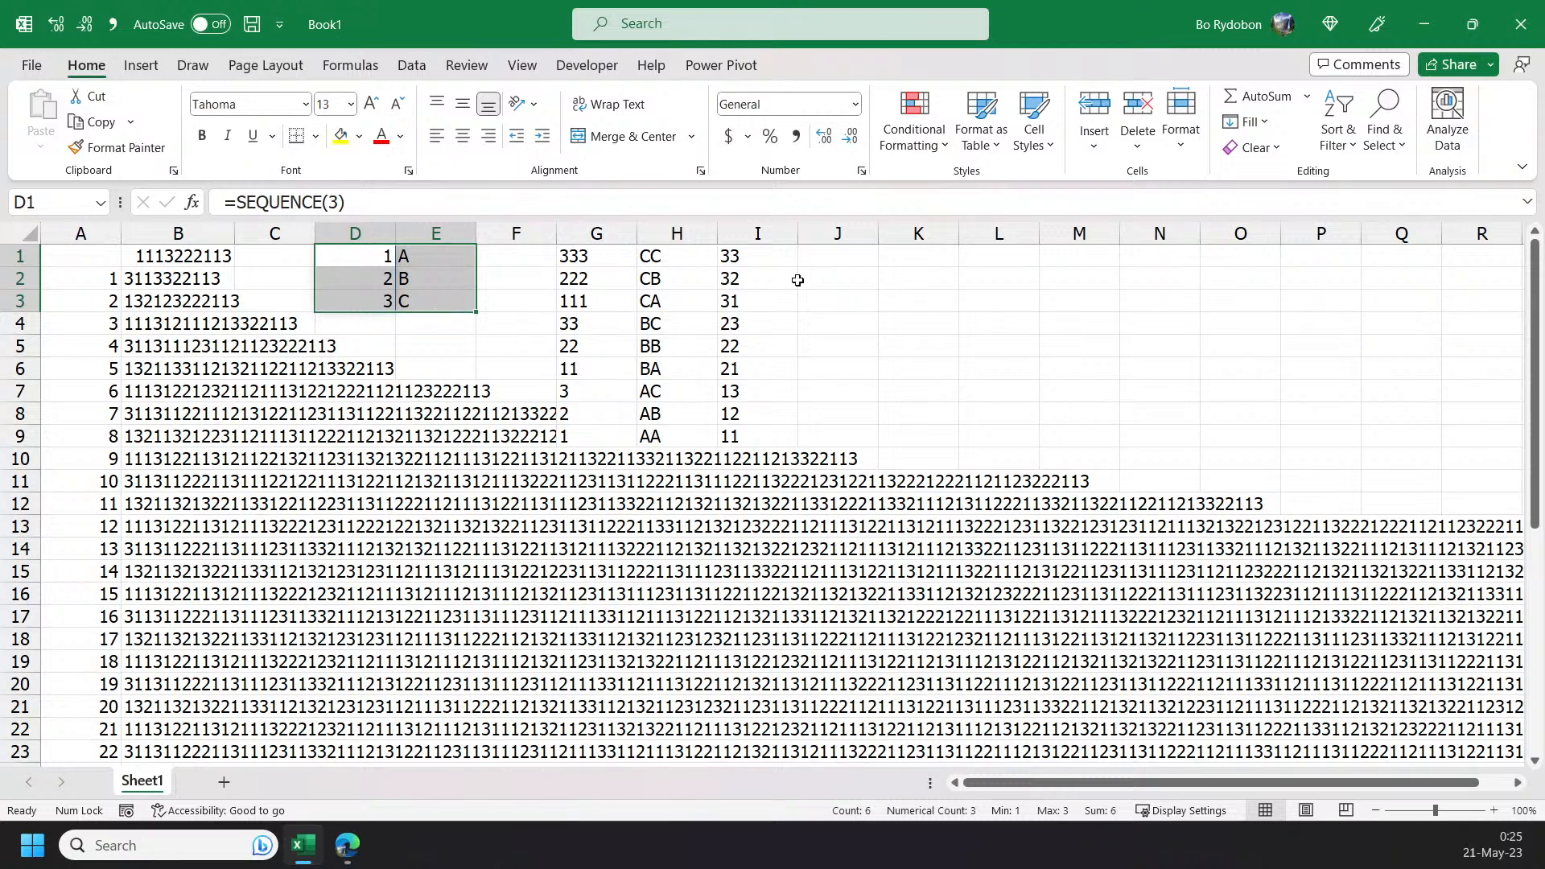
key("ctrl+c")
left_click(893, 278)
right_click(900, 279)
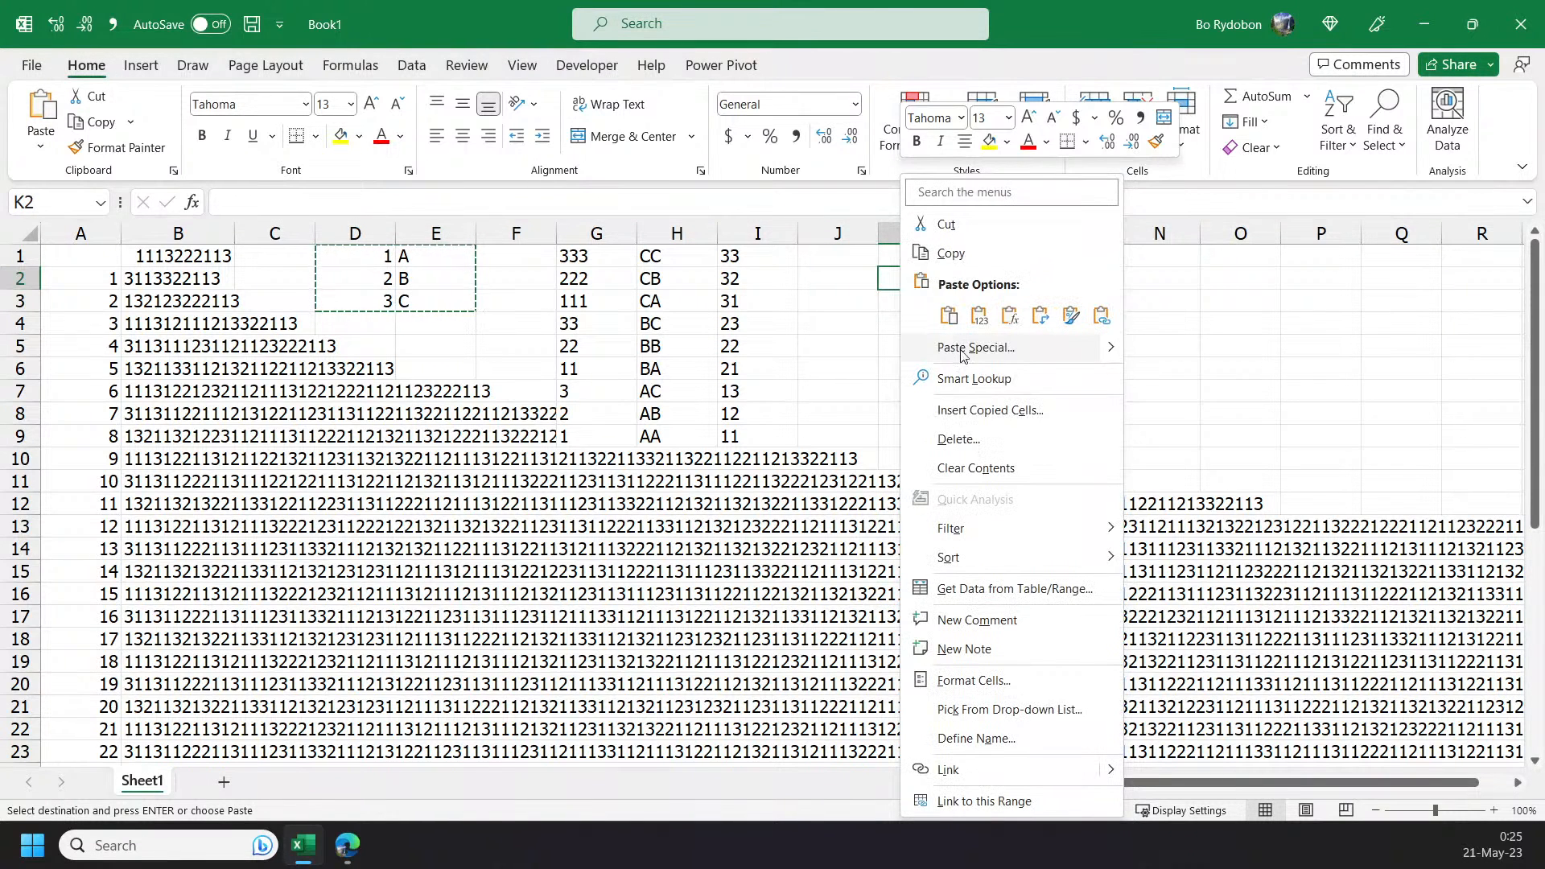
left_click(950, 315)
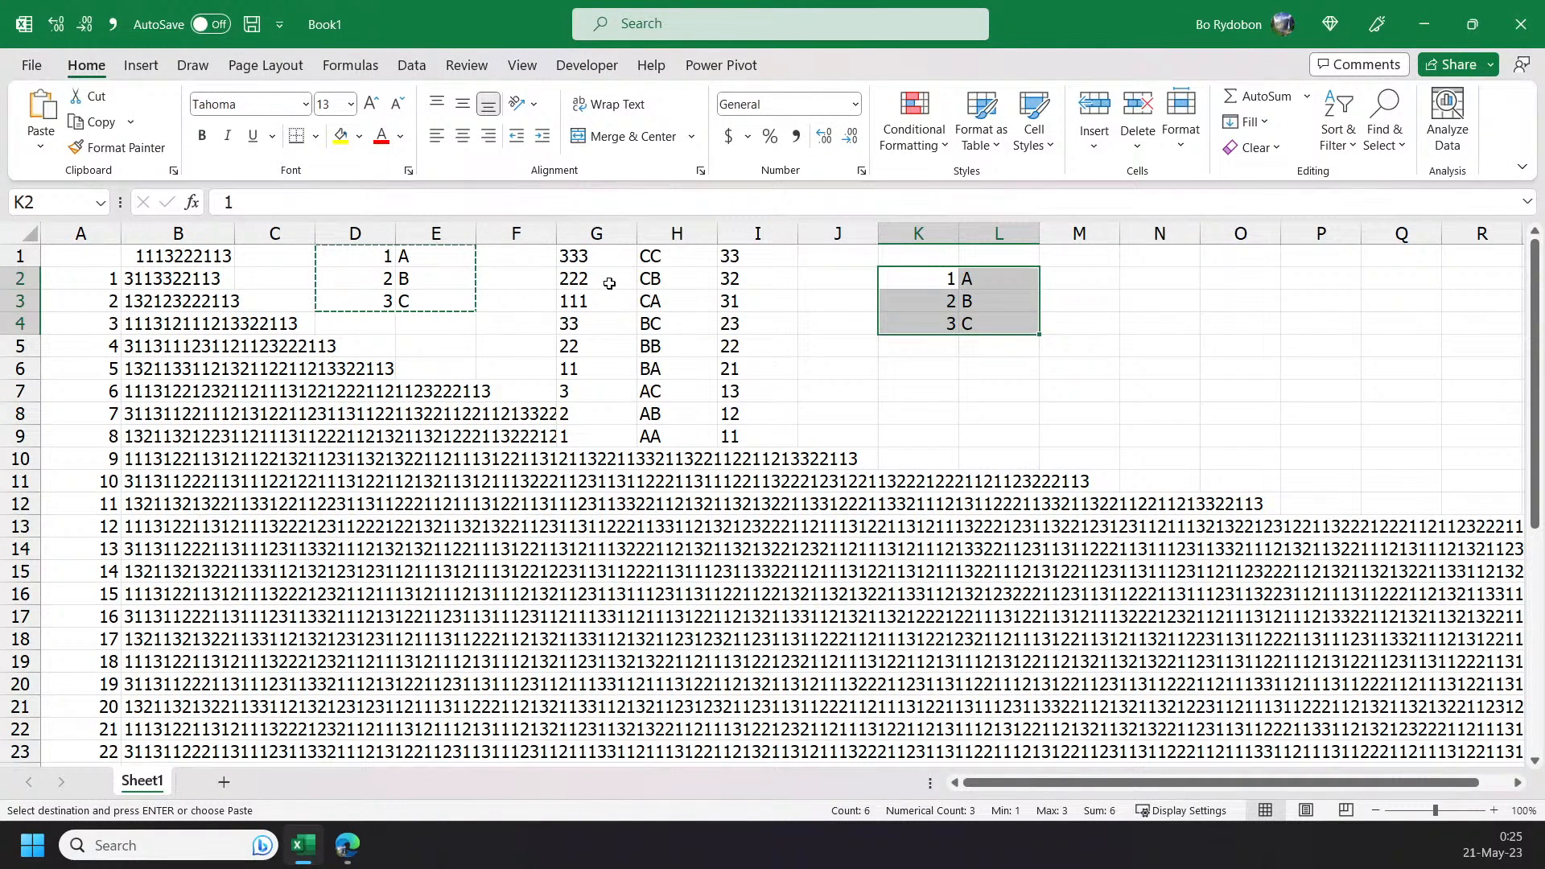
key("ctrl+z")
- Paste the copied digit and letter list as values only, starting at K1
left_click(923, 258)
right_click(923, 258)
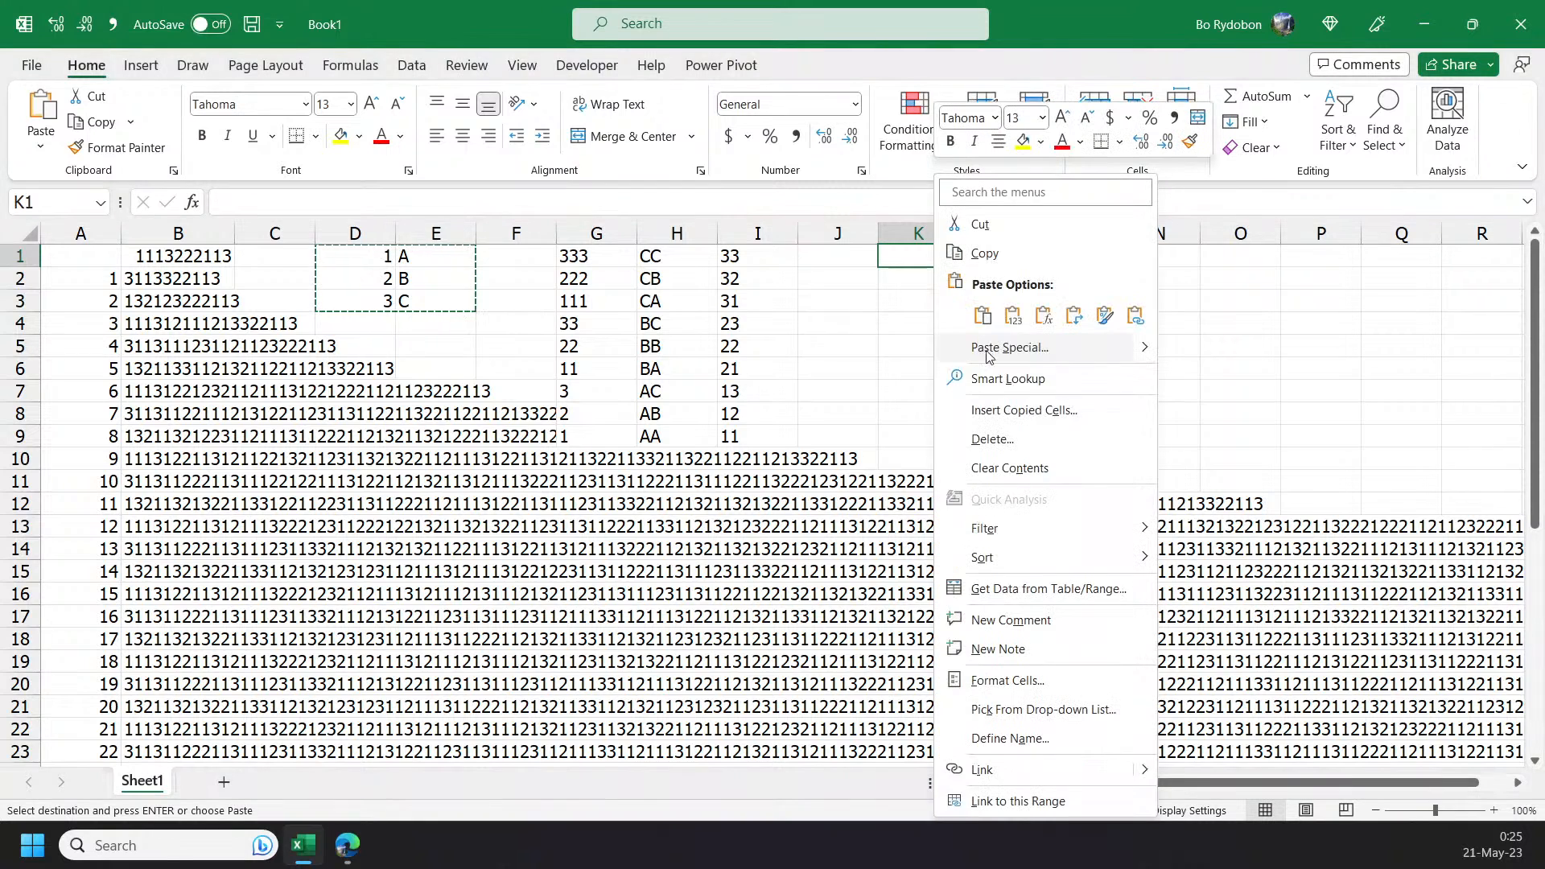
left_click(1012, 315)
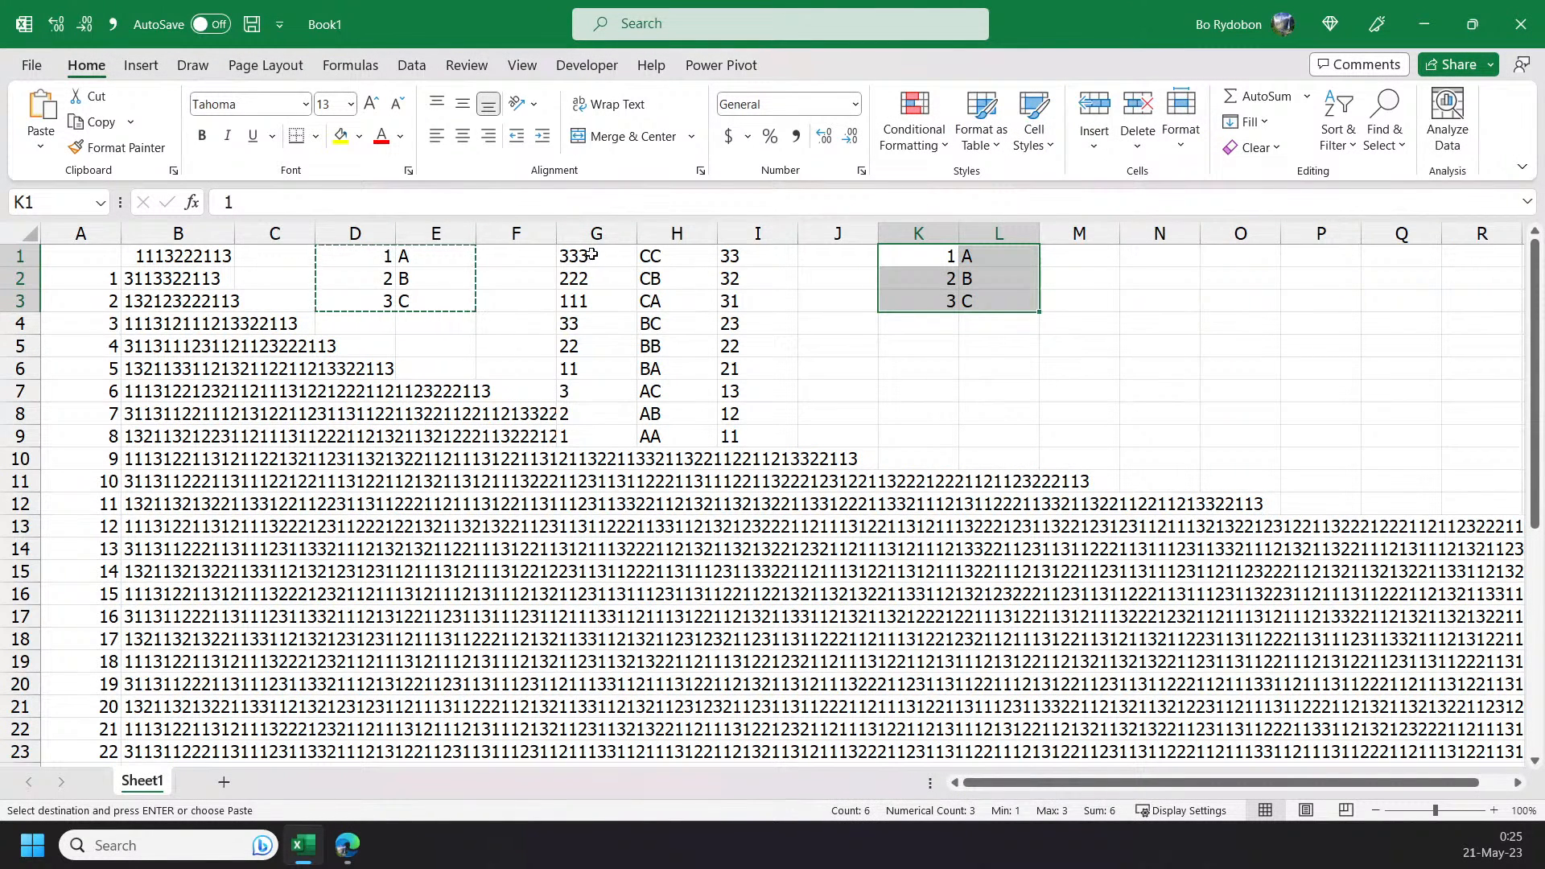
- Copy the run and letter-code lists in G1:H9 and paste them as values only at N1
left_click_drag(591, 254, 676, 436)
key("ctrl+c")
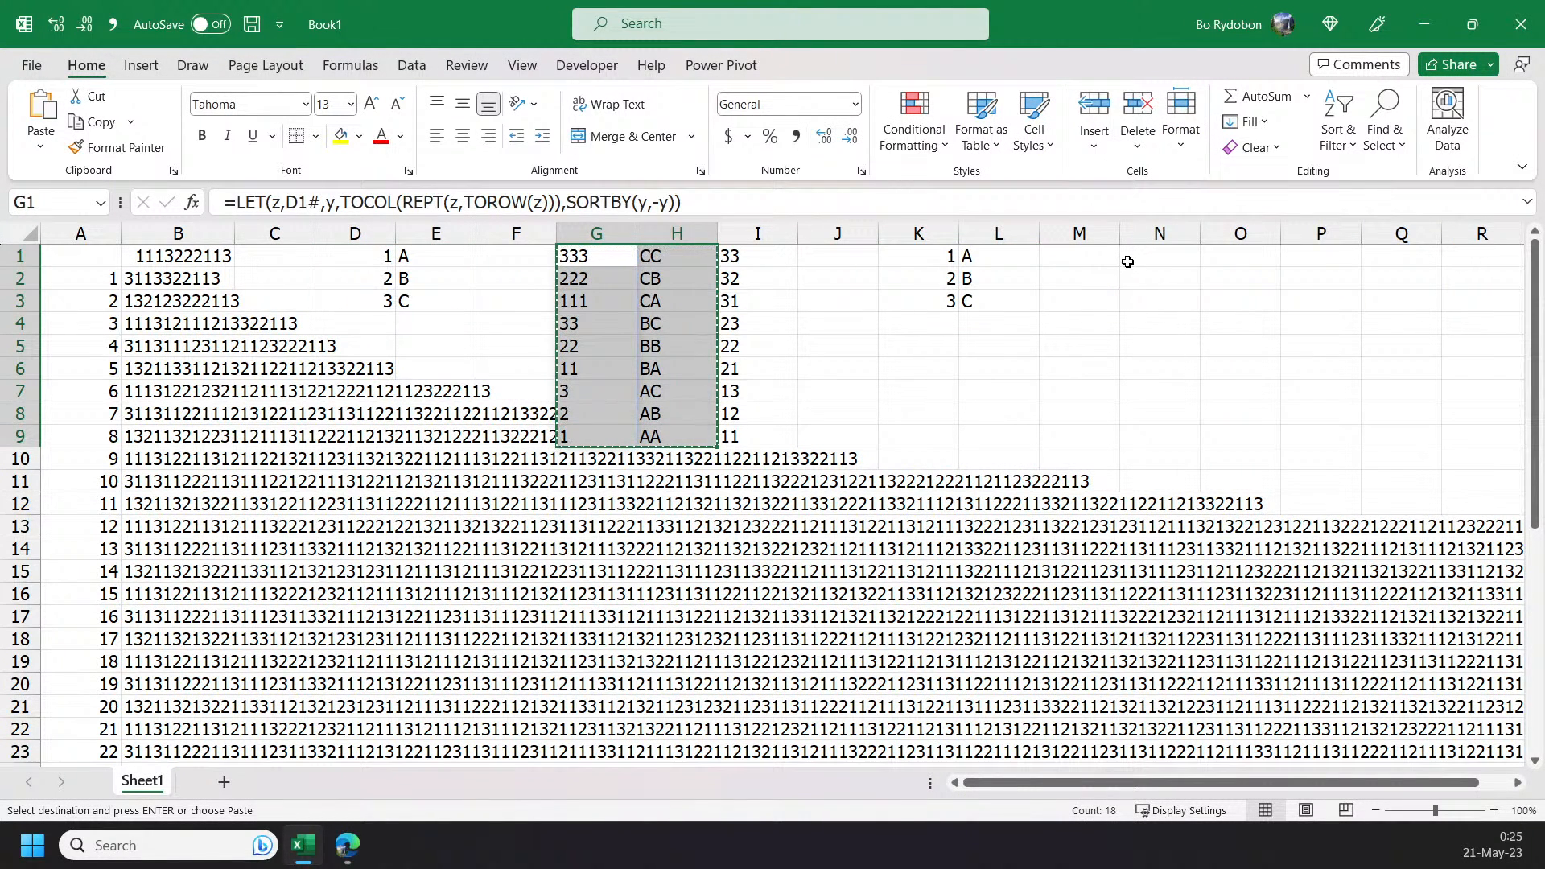
right_click(1127, 262)
left_click(1216, 316)
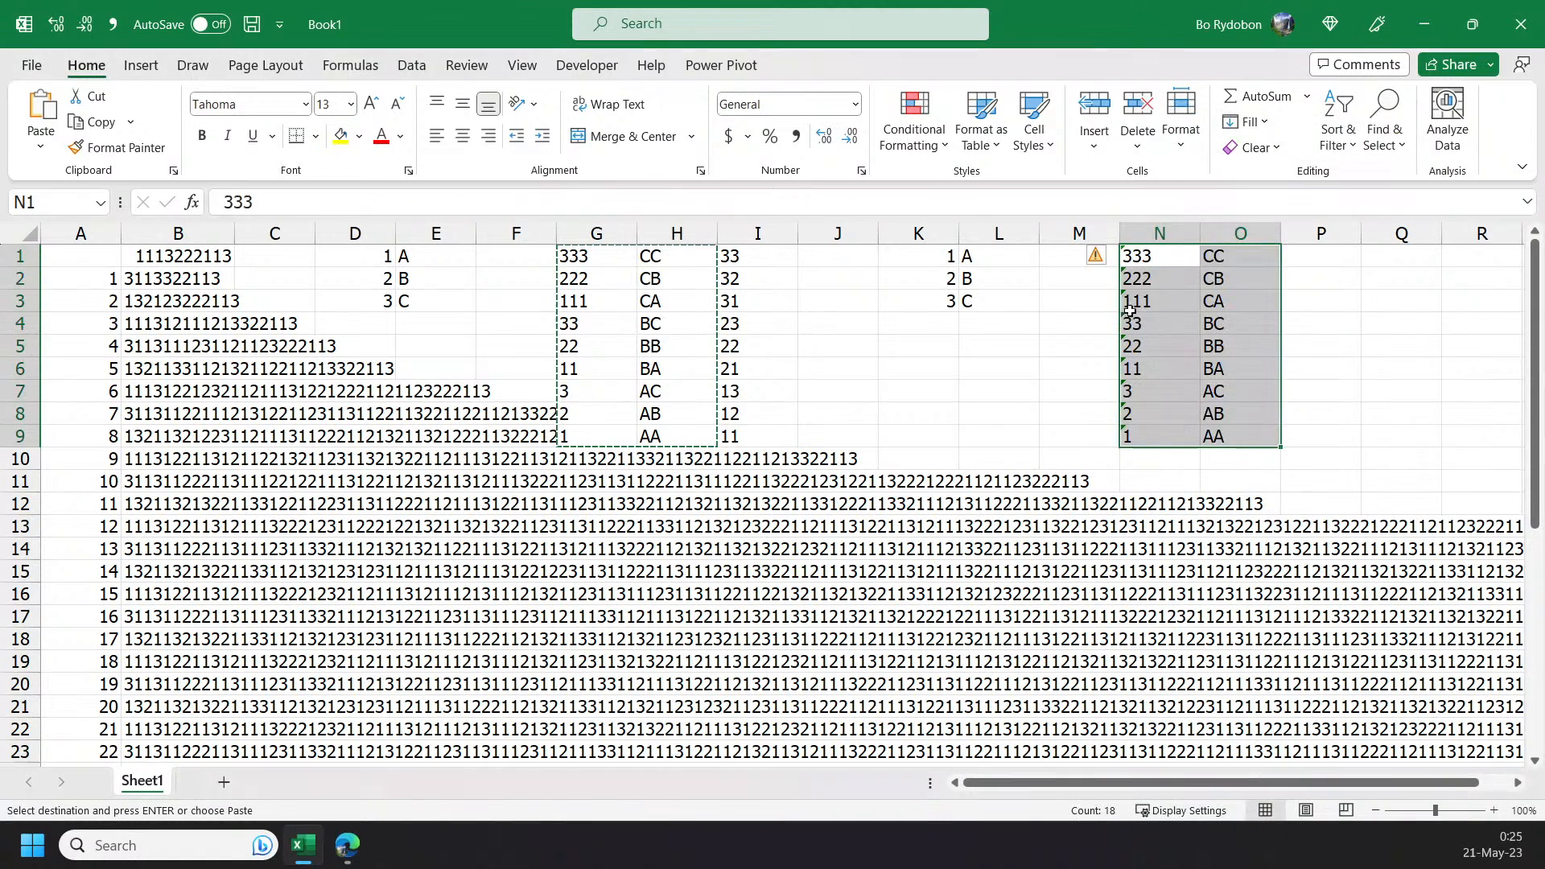
- Convert the digit and letter values in K1:L3 into a table, without treating the first row as headers
left_click_drag(945, 262, 989, 302)
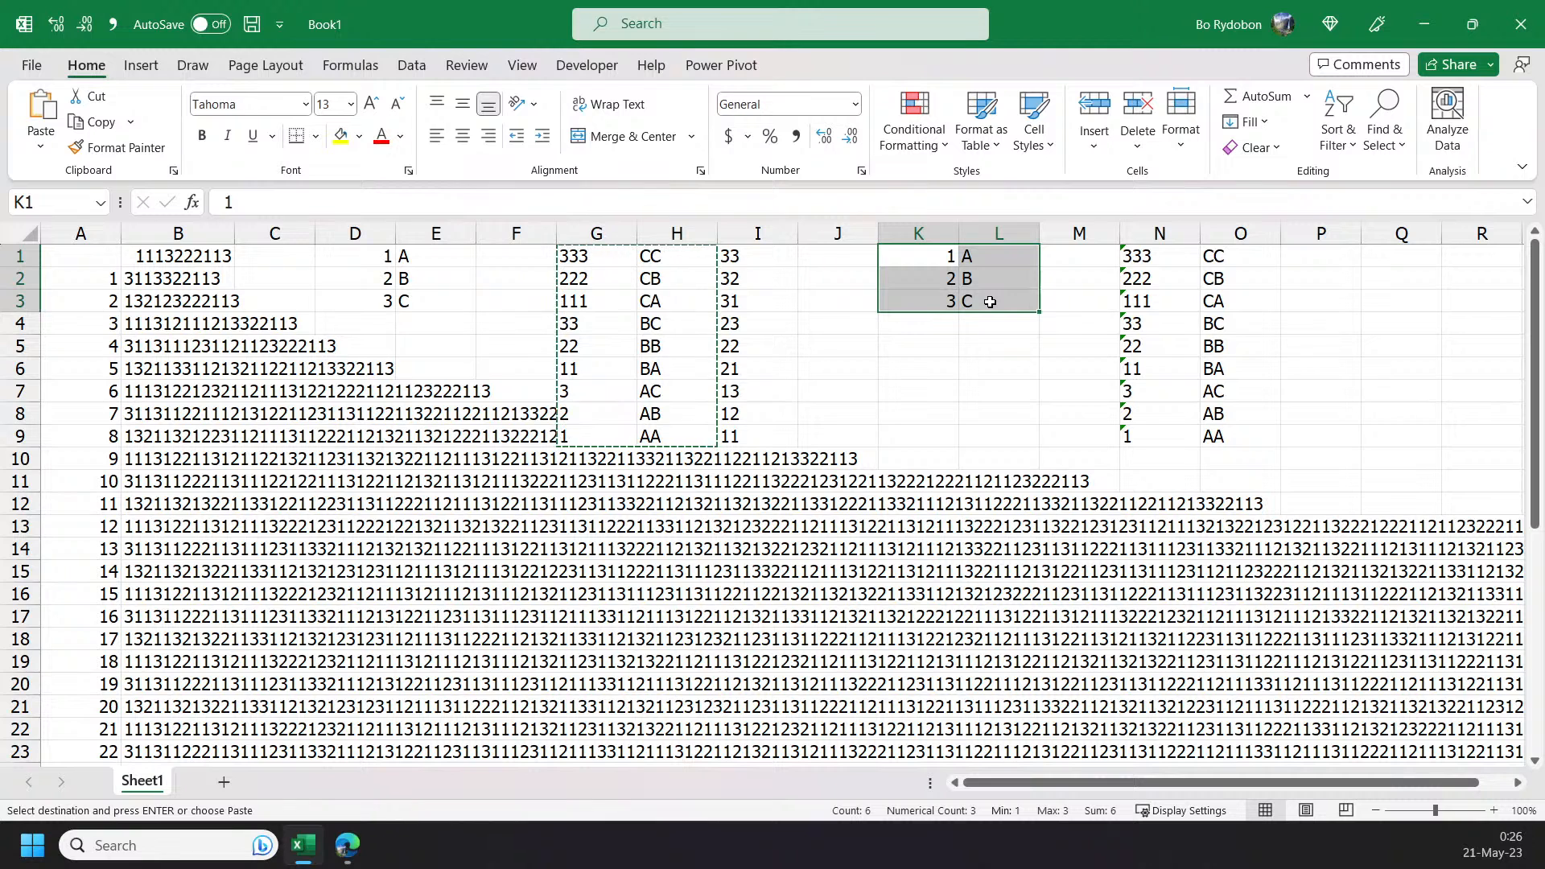
key("alt+F3")
type("D")
key("Escape")
key("Escape")
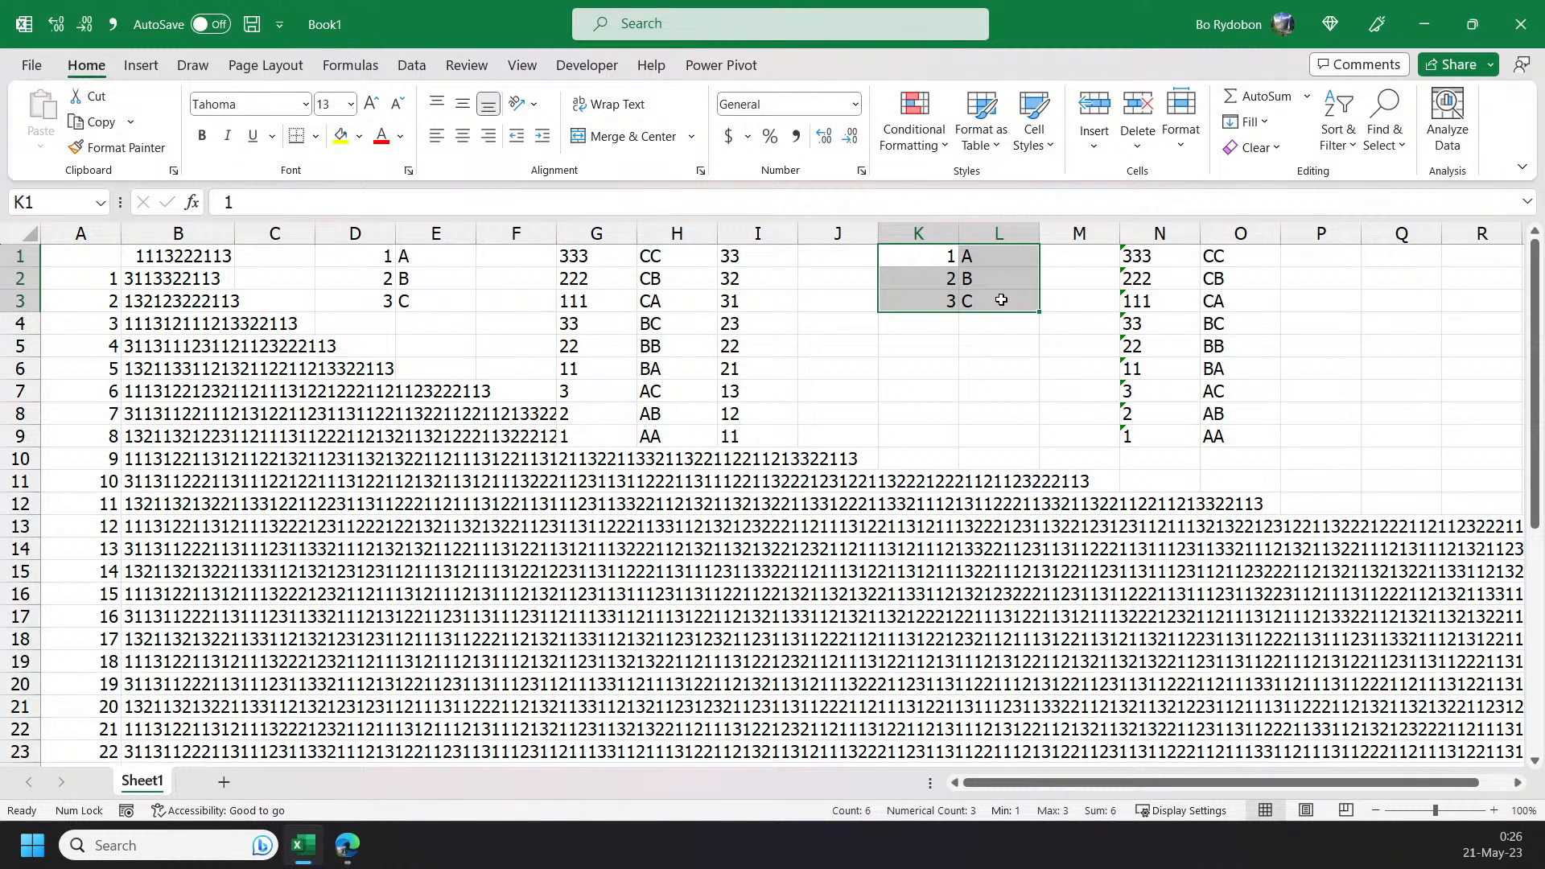
key("ctrl+t")
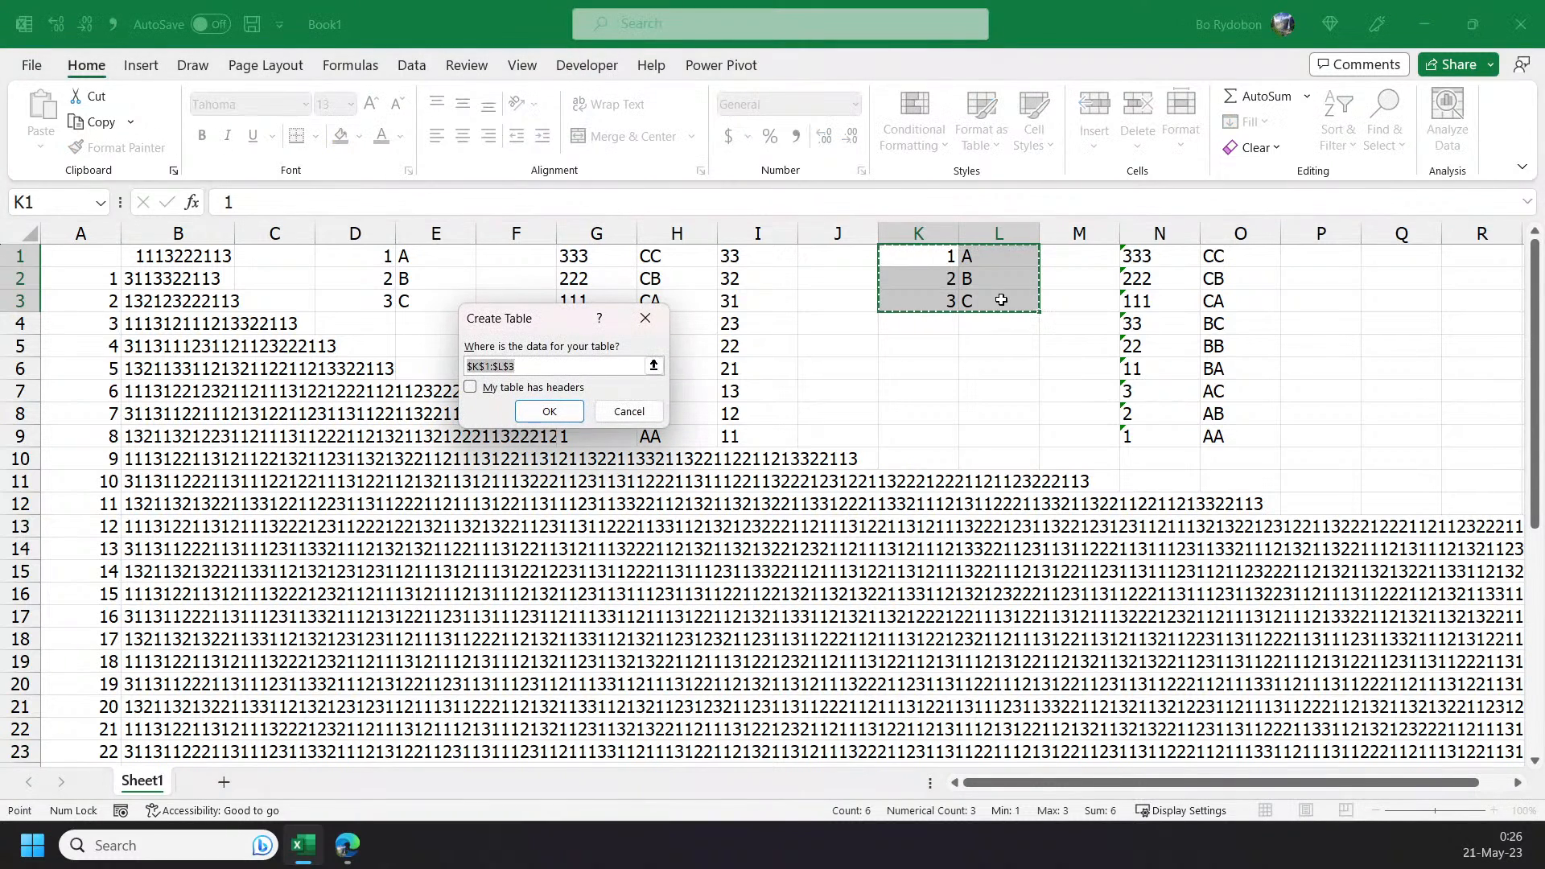
key("Return")
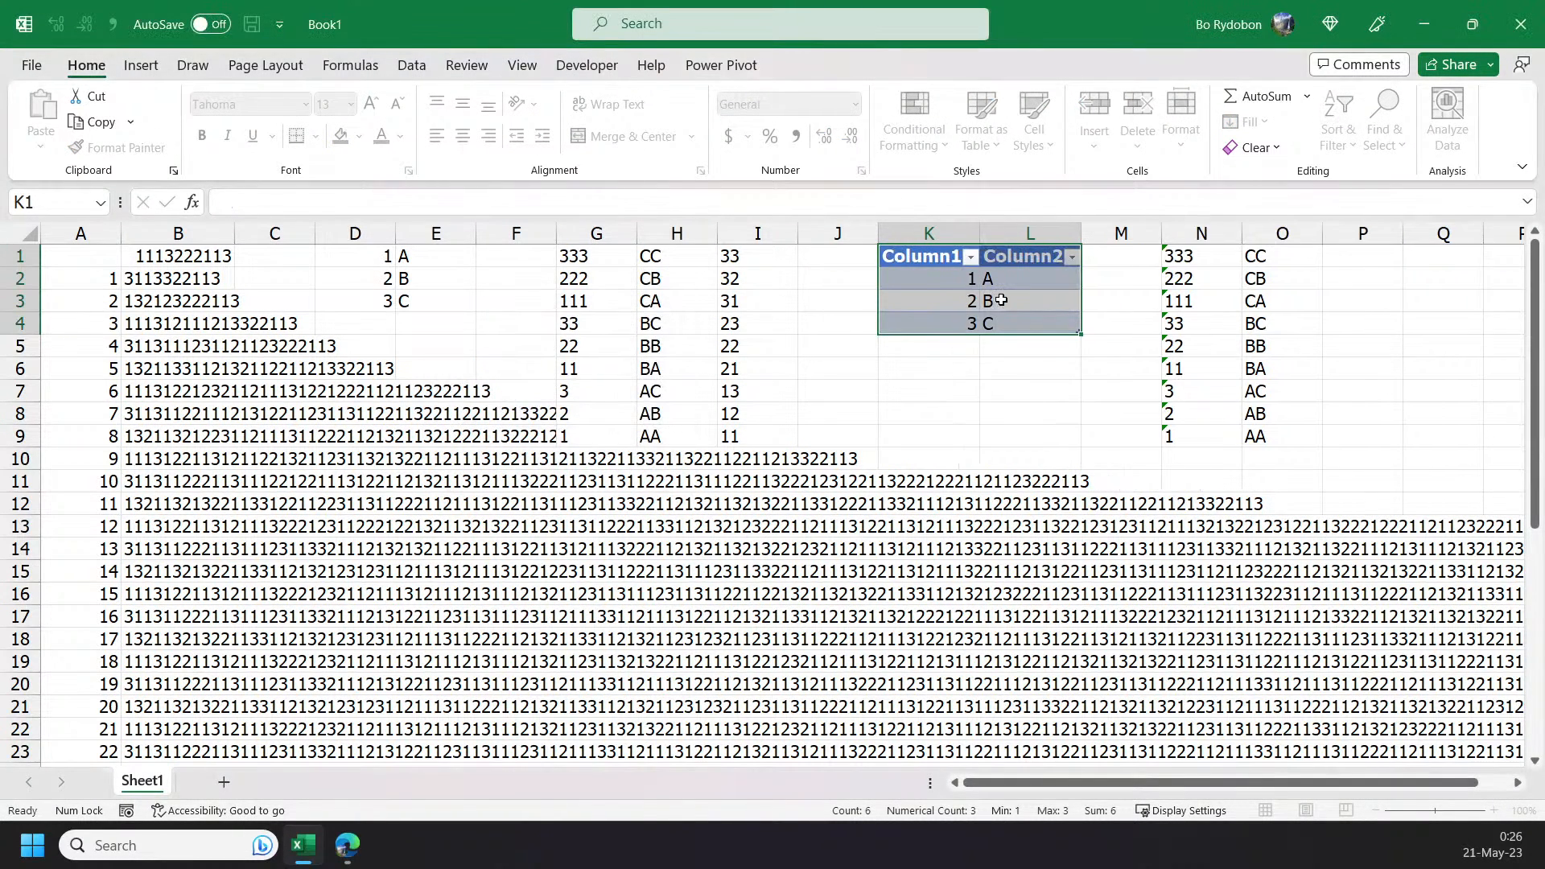
- Convert the run and letter-code values in N1:O9 into a second table, without treating the first row as headers
left_click(1179, 263)
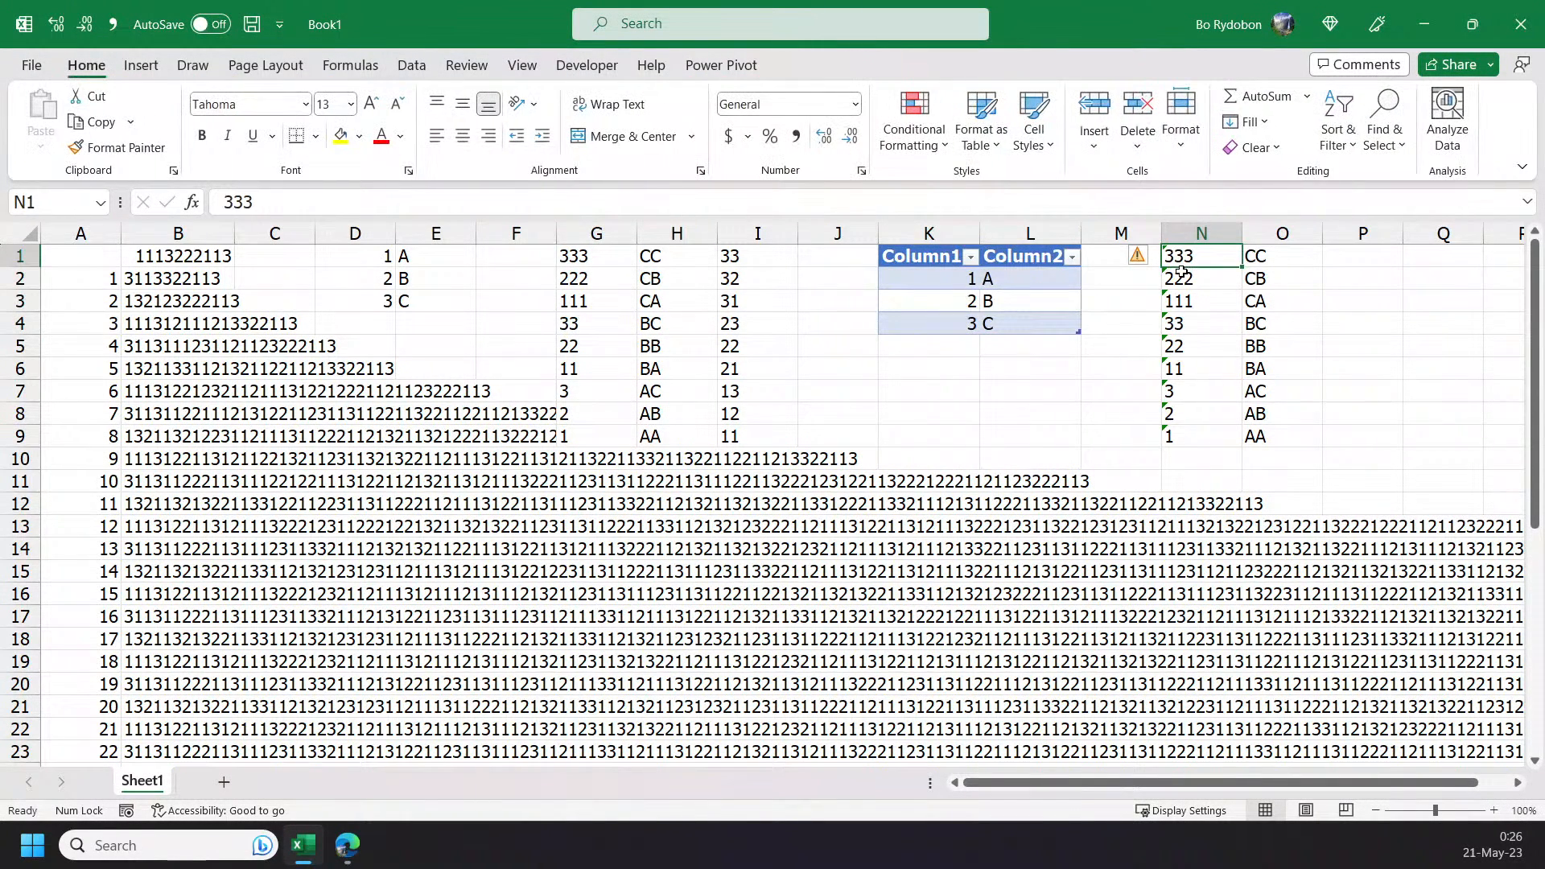
key("ctrl+shift+Right")
key("ctrl+shift+Down")
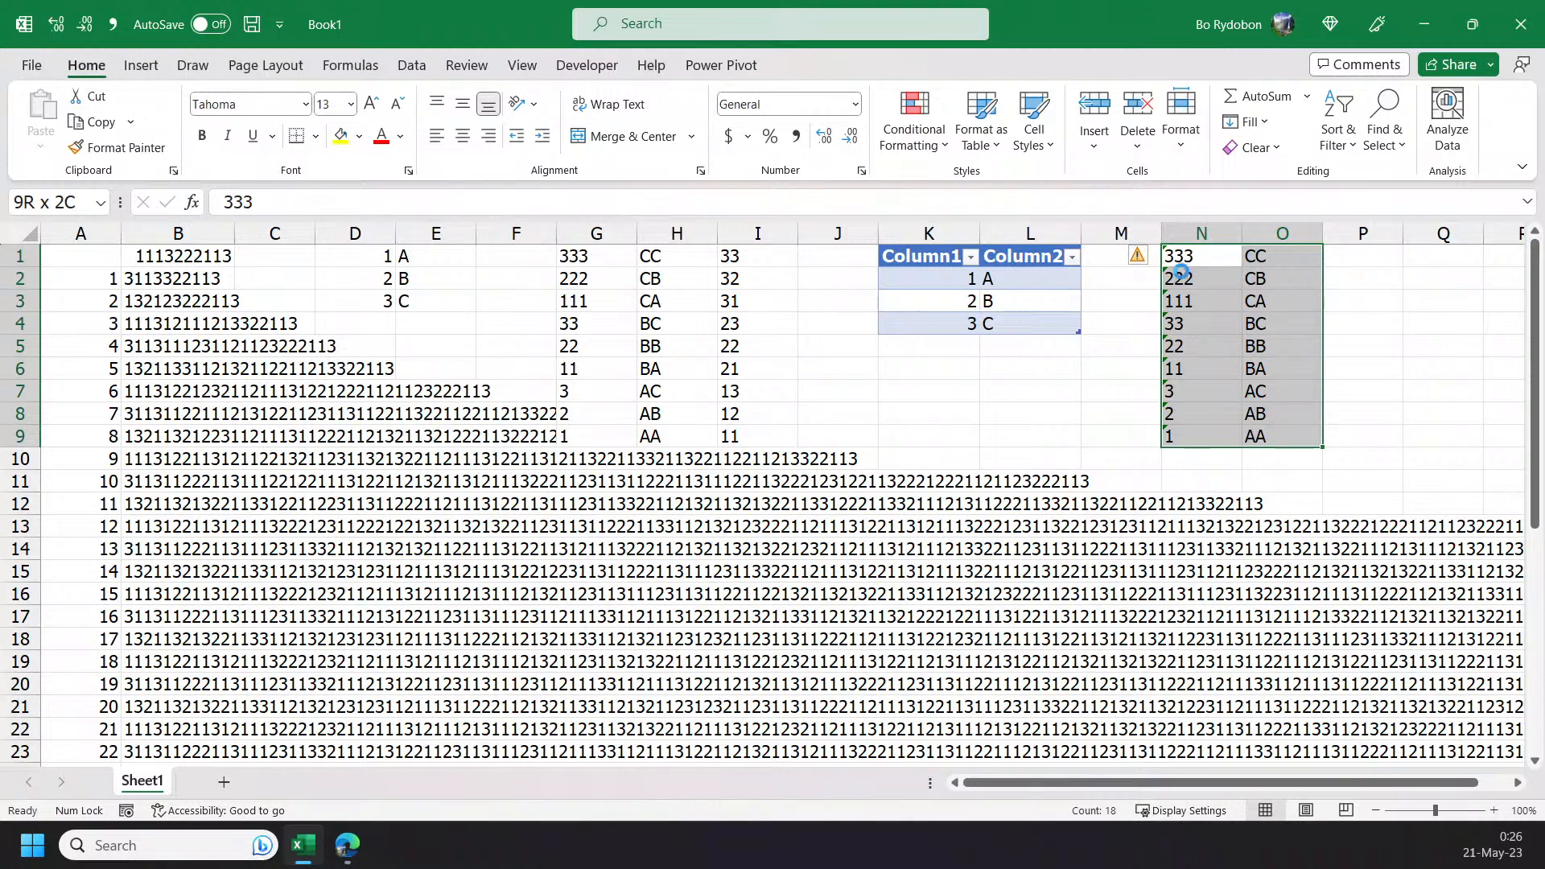
key("ctrl+t")
key("Return")
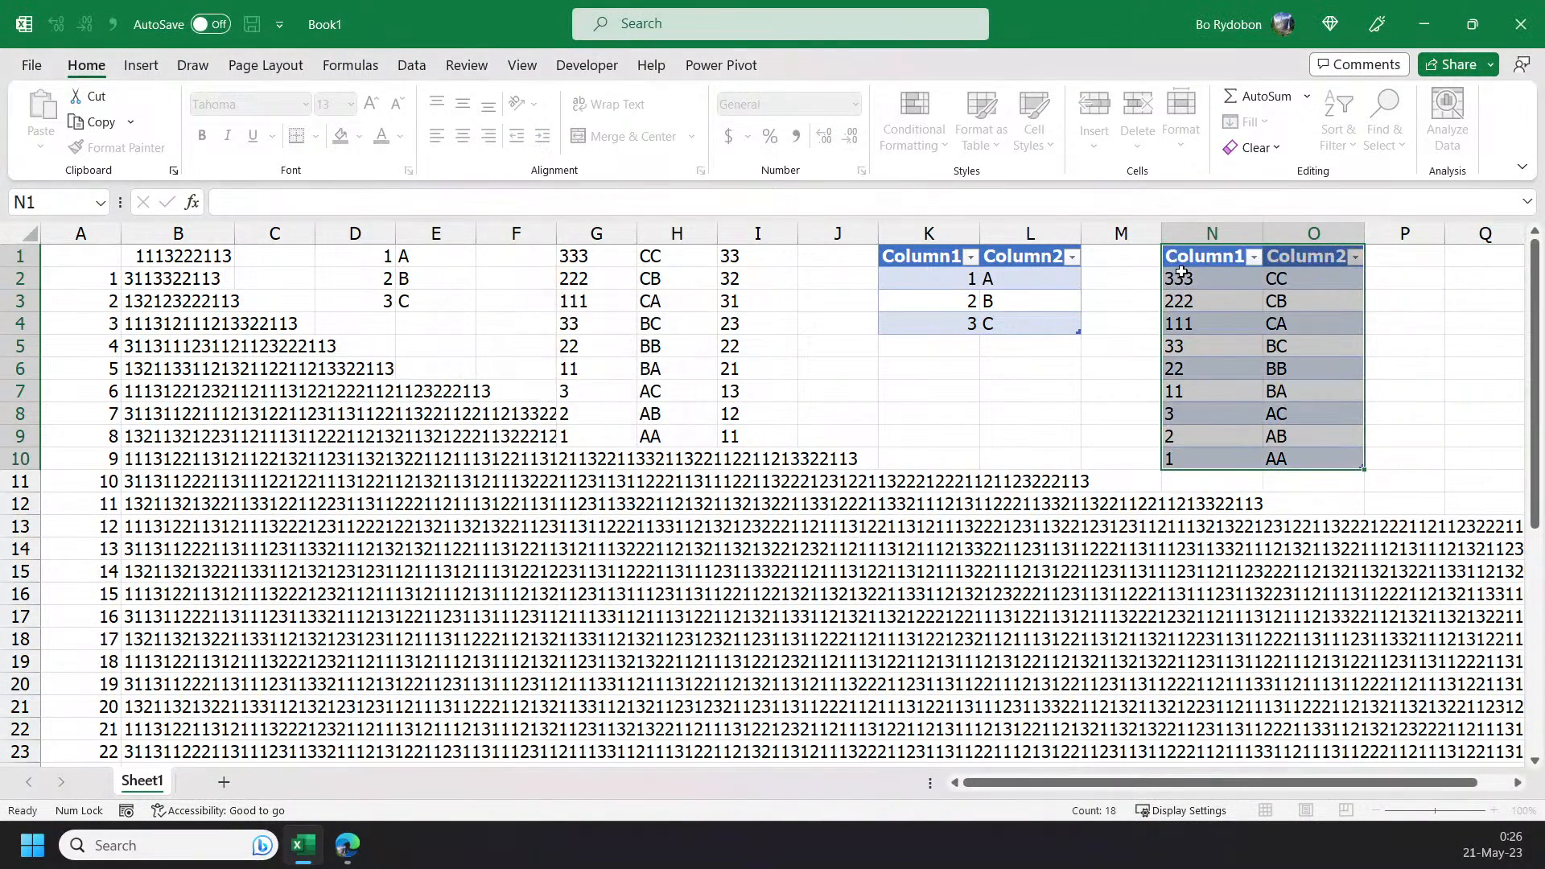
- Rename the digit and letter table in columns K and L as Dig
left_click(930, 278)
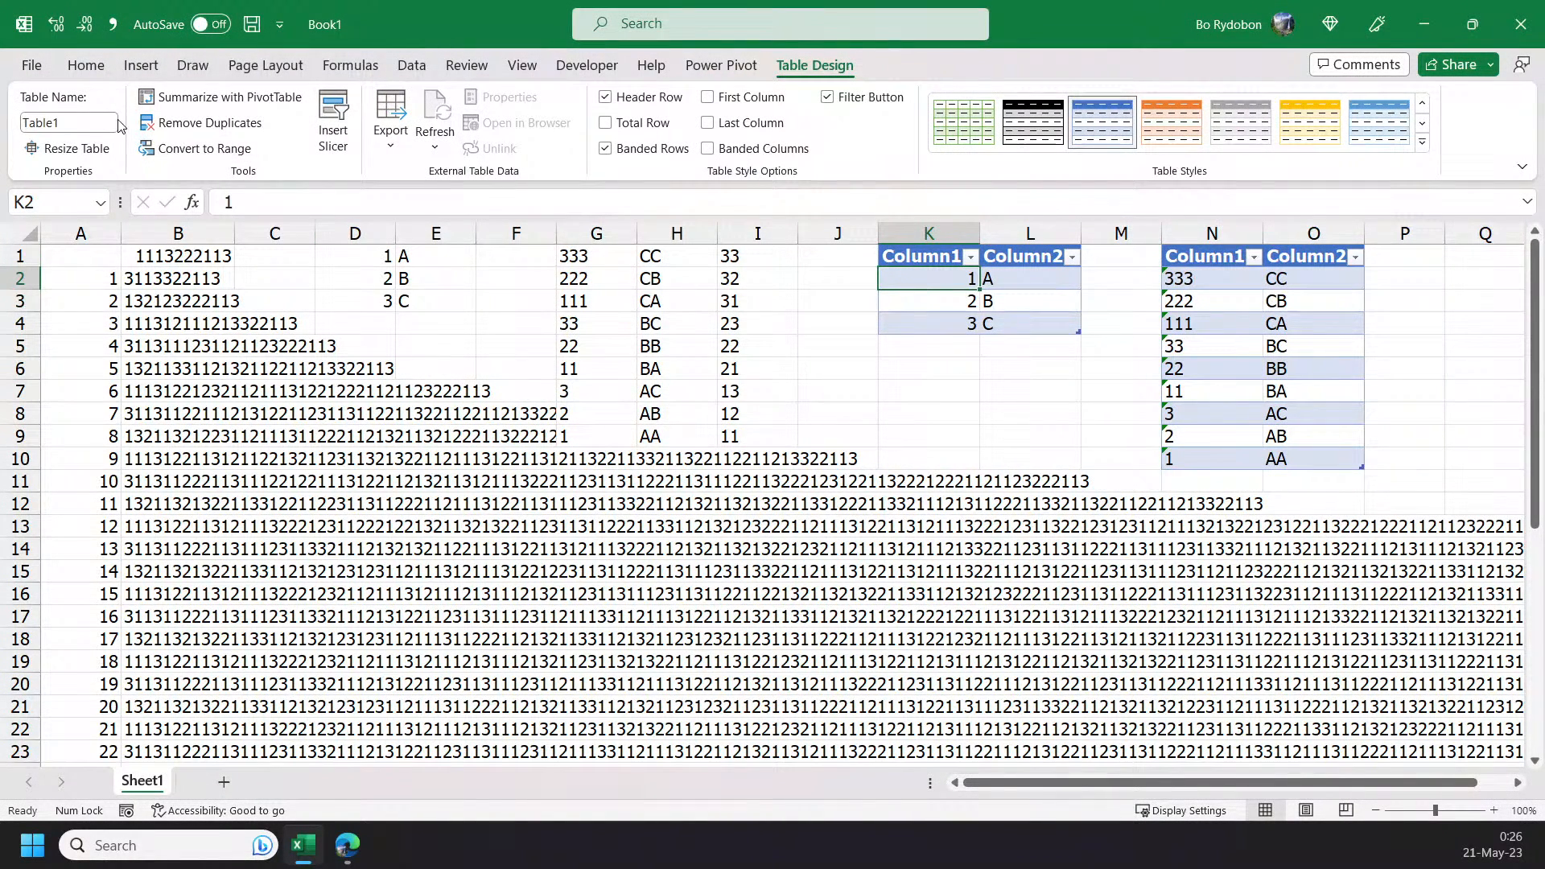
left_click(77, 123)
type("Dig")
left_click(898, 247)
- Change the first column header of the Dig table to D
left_click(929, 259)
type("D")
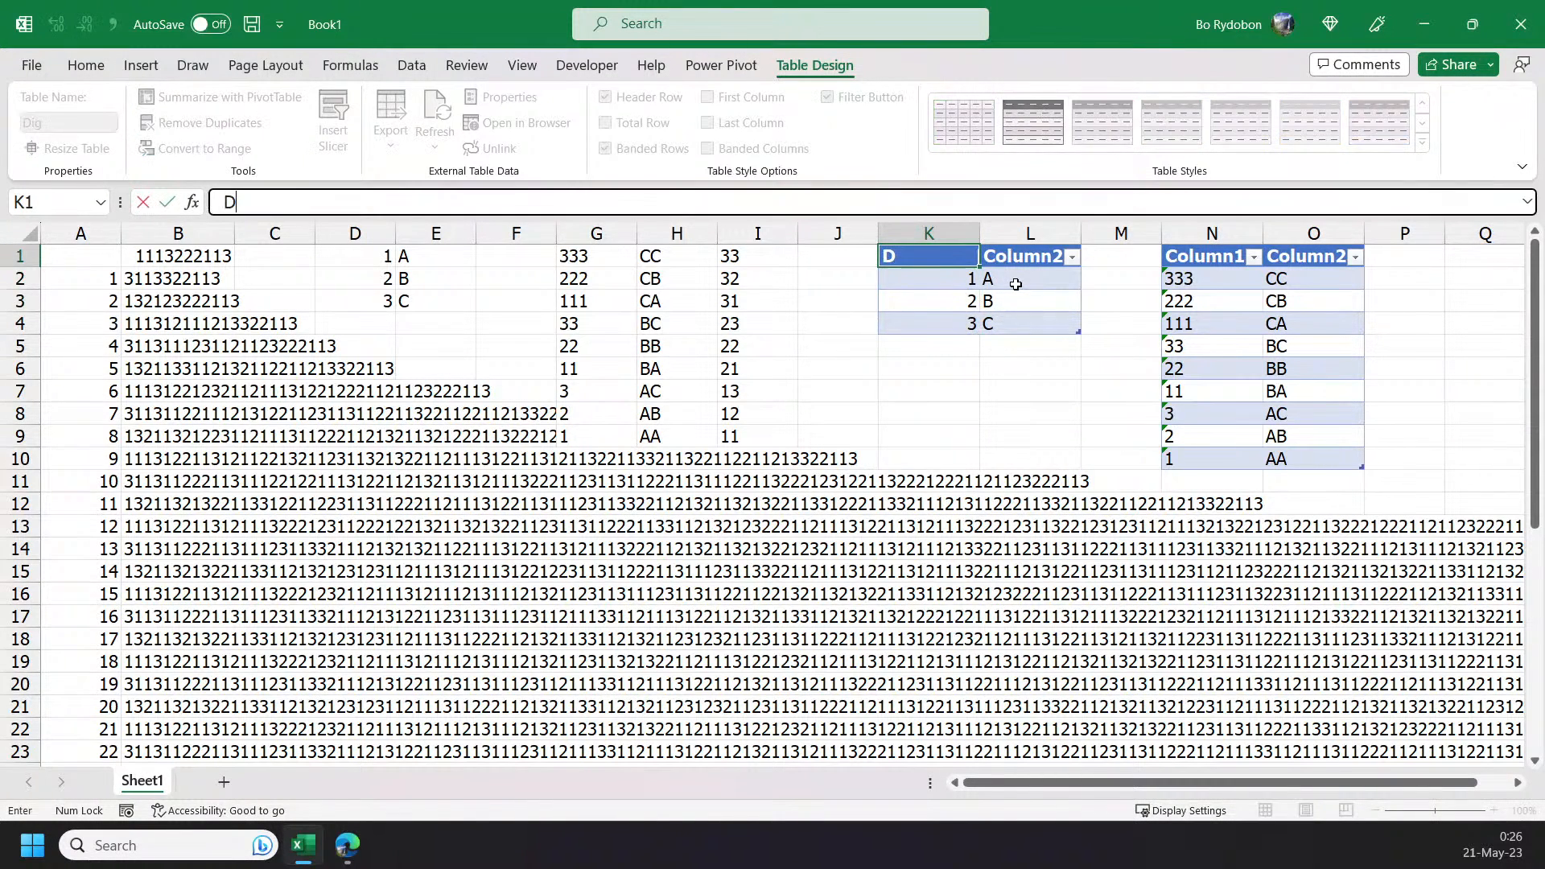
key("Tab")
key("Tab")
type("A")
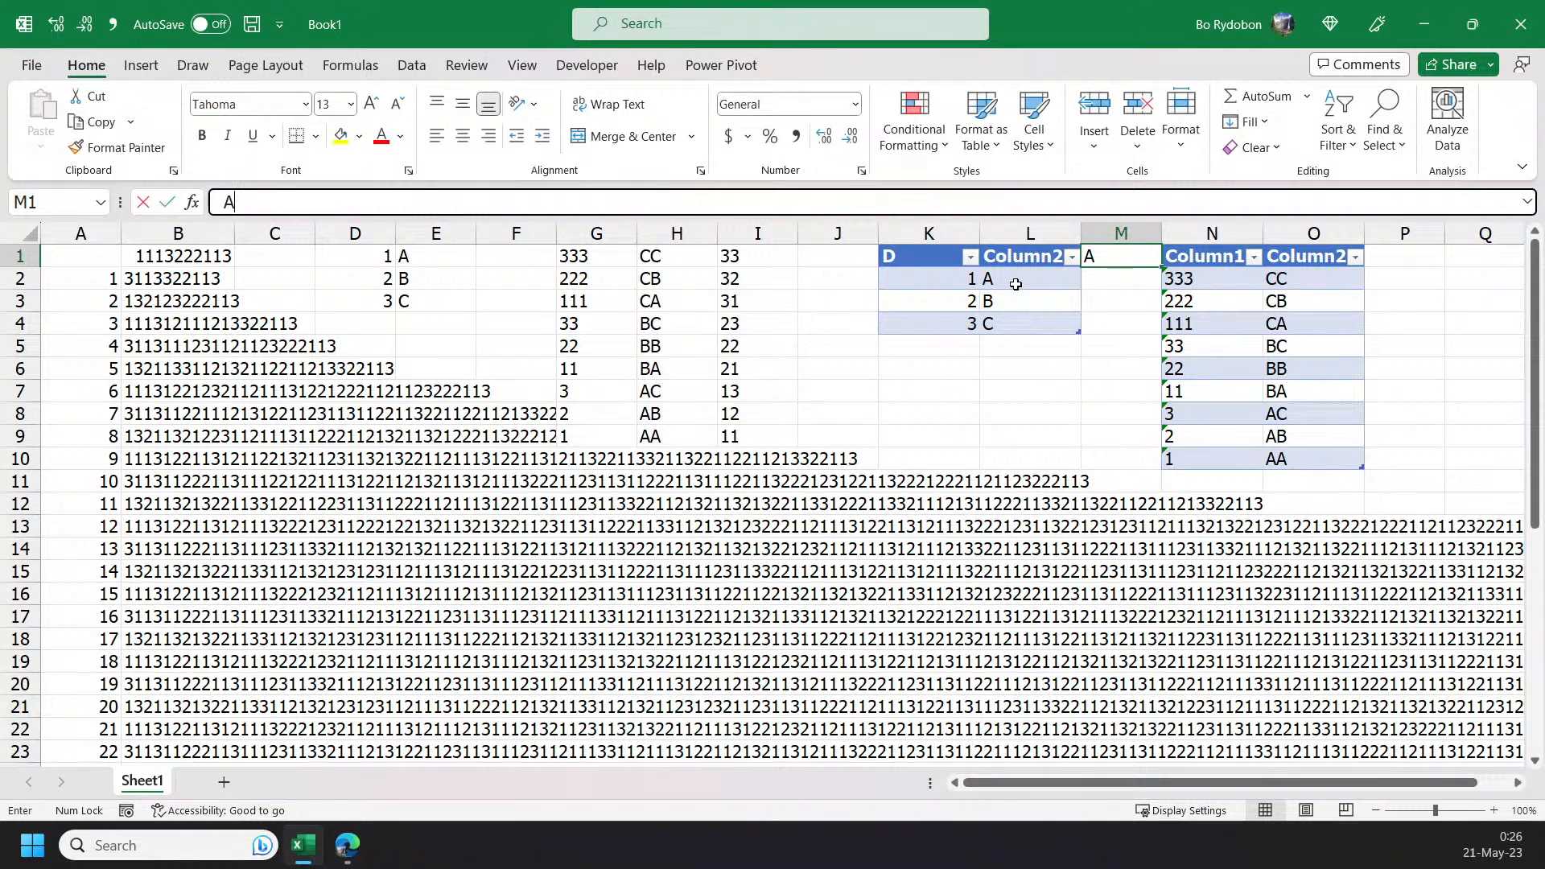
left_click(1015, 284)
key("Down")
key("Up")
key("Up")
key("ctrl+z")
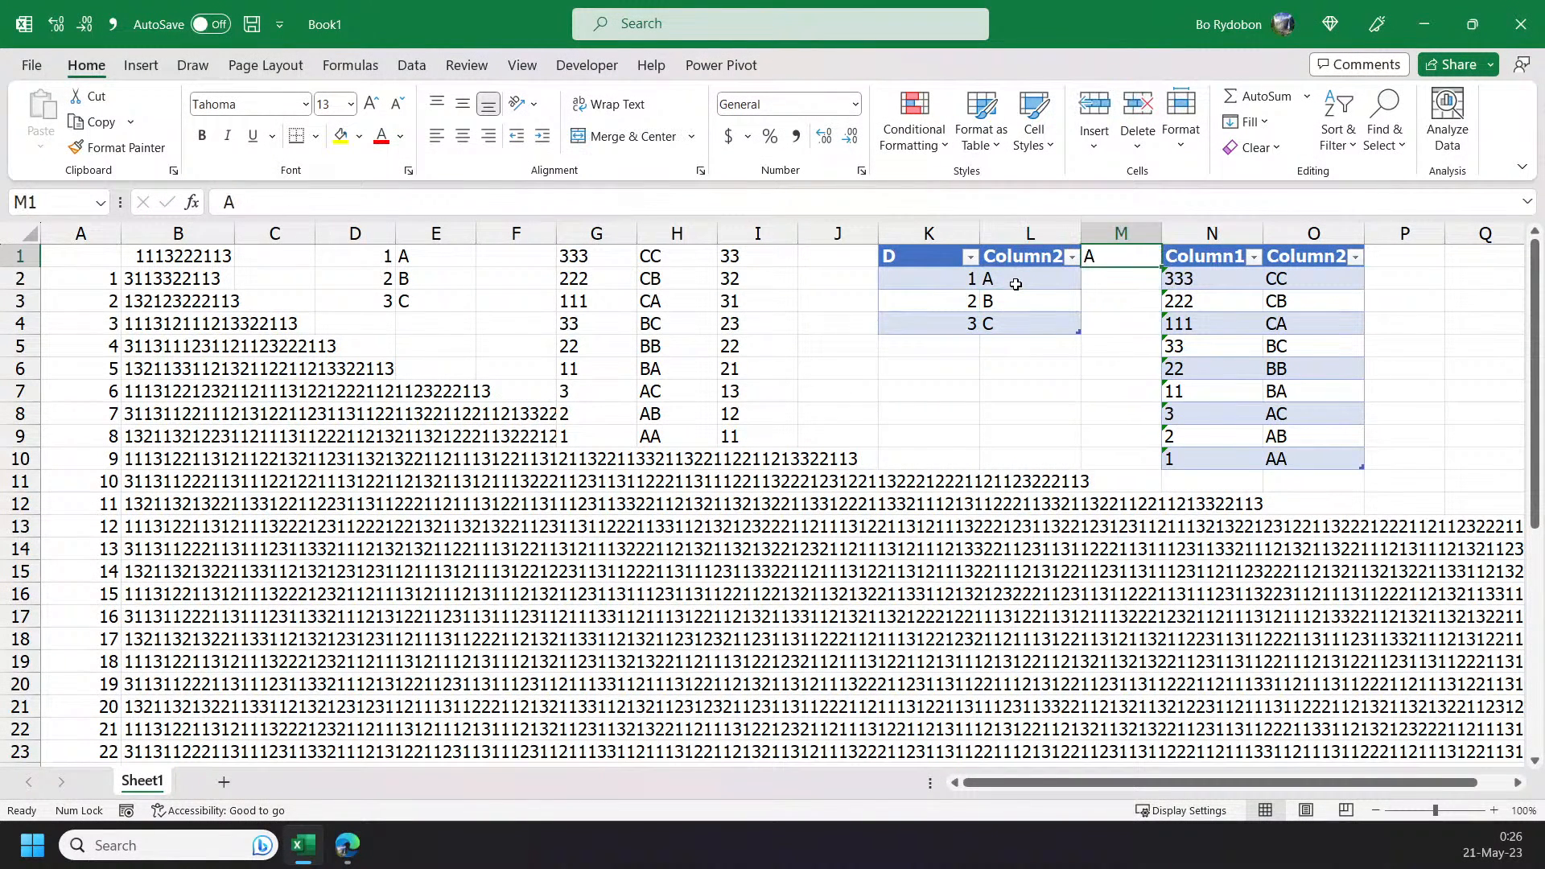
- Change the second column header of the Dig table to A
key("Left")
type("AS")
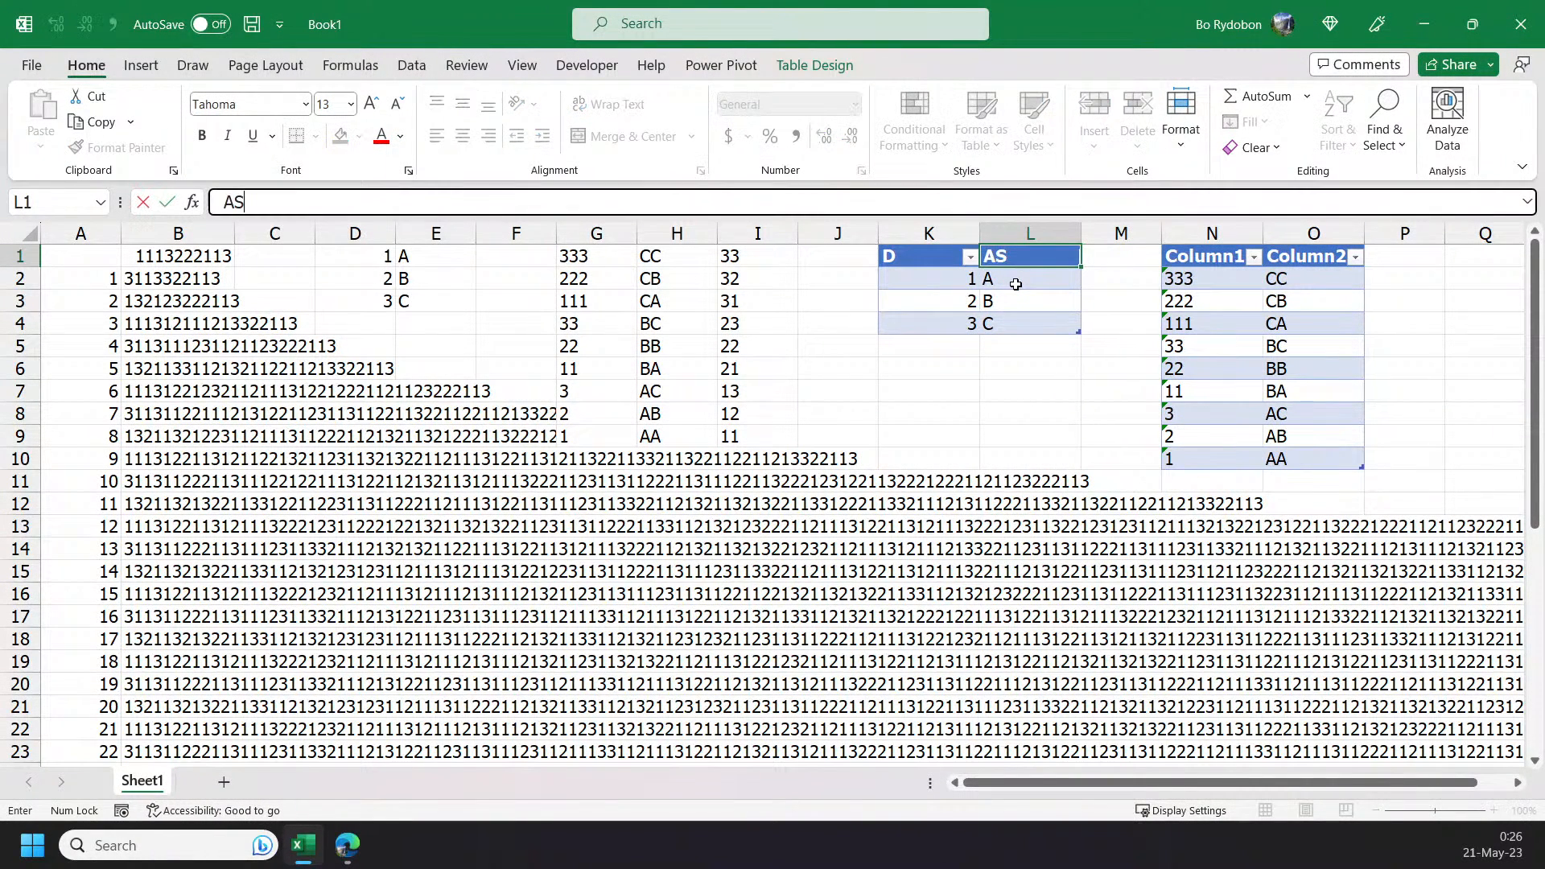
key("Tab")
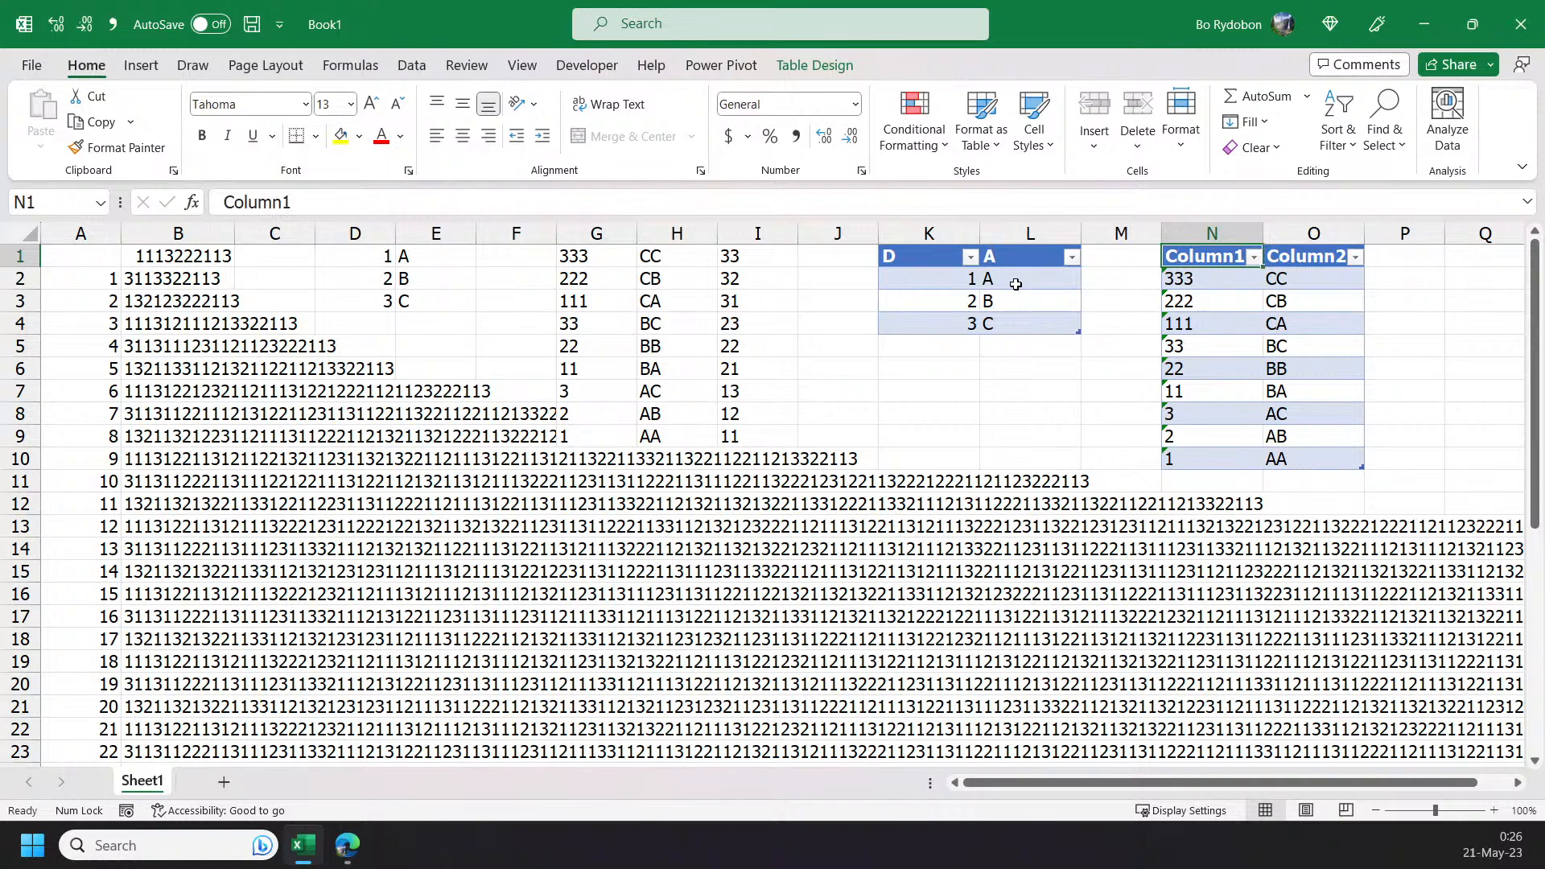
- Rename the headers of the run and letter-code table in N1:O1 to D and A
type("D")
key("Tab")
type("A")
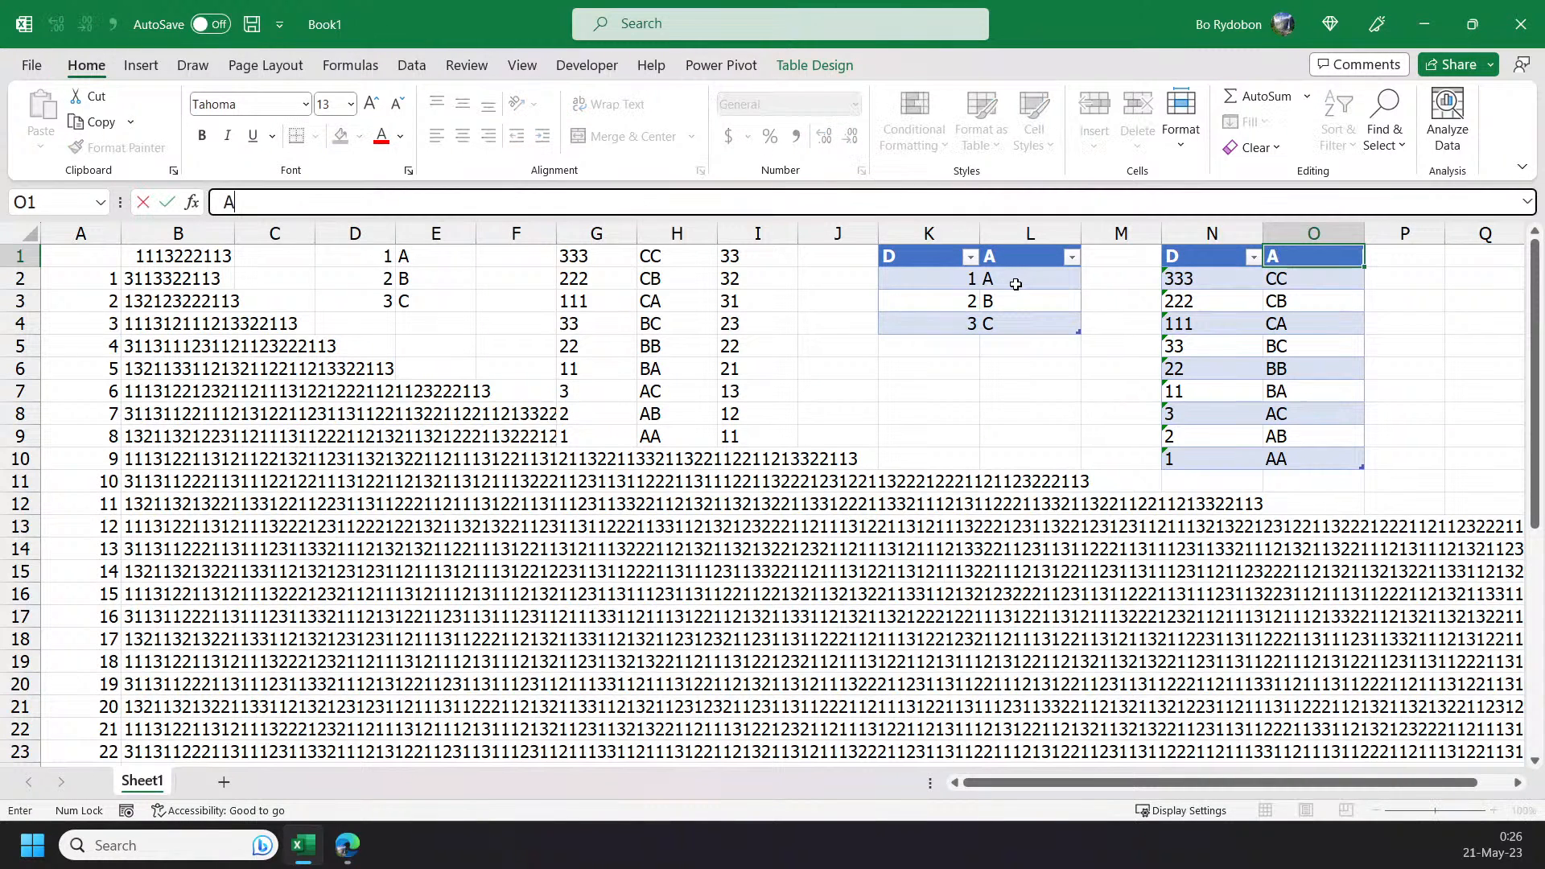
key("shift+Tab")
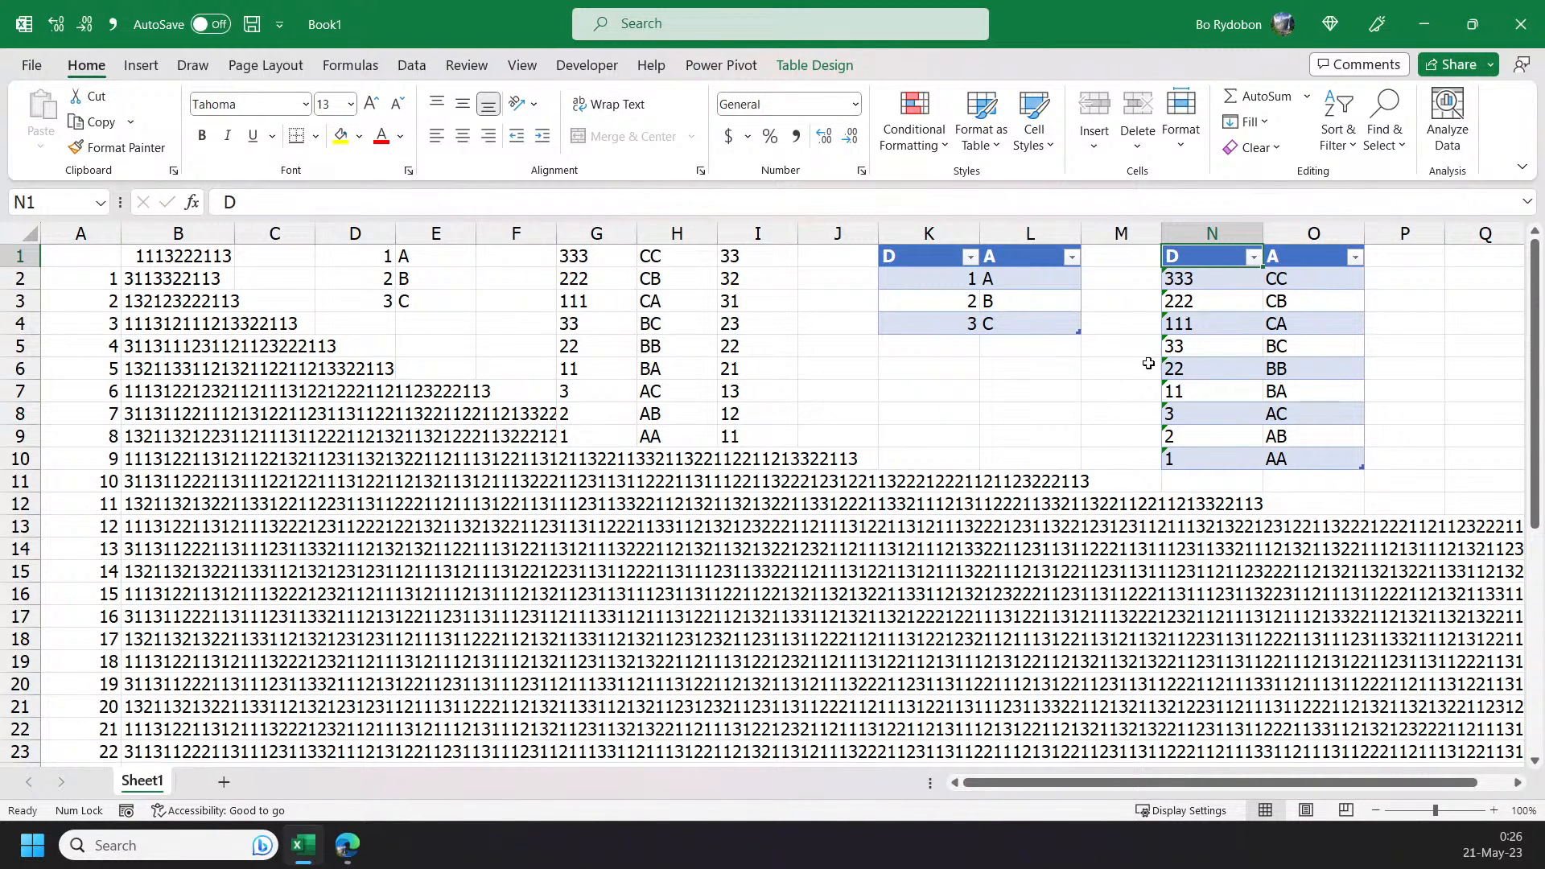
- Rename the run and letter-code table in columns N and O as Co
key("Down")
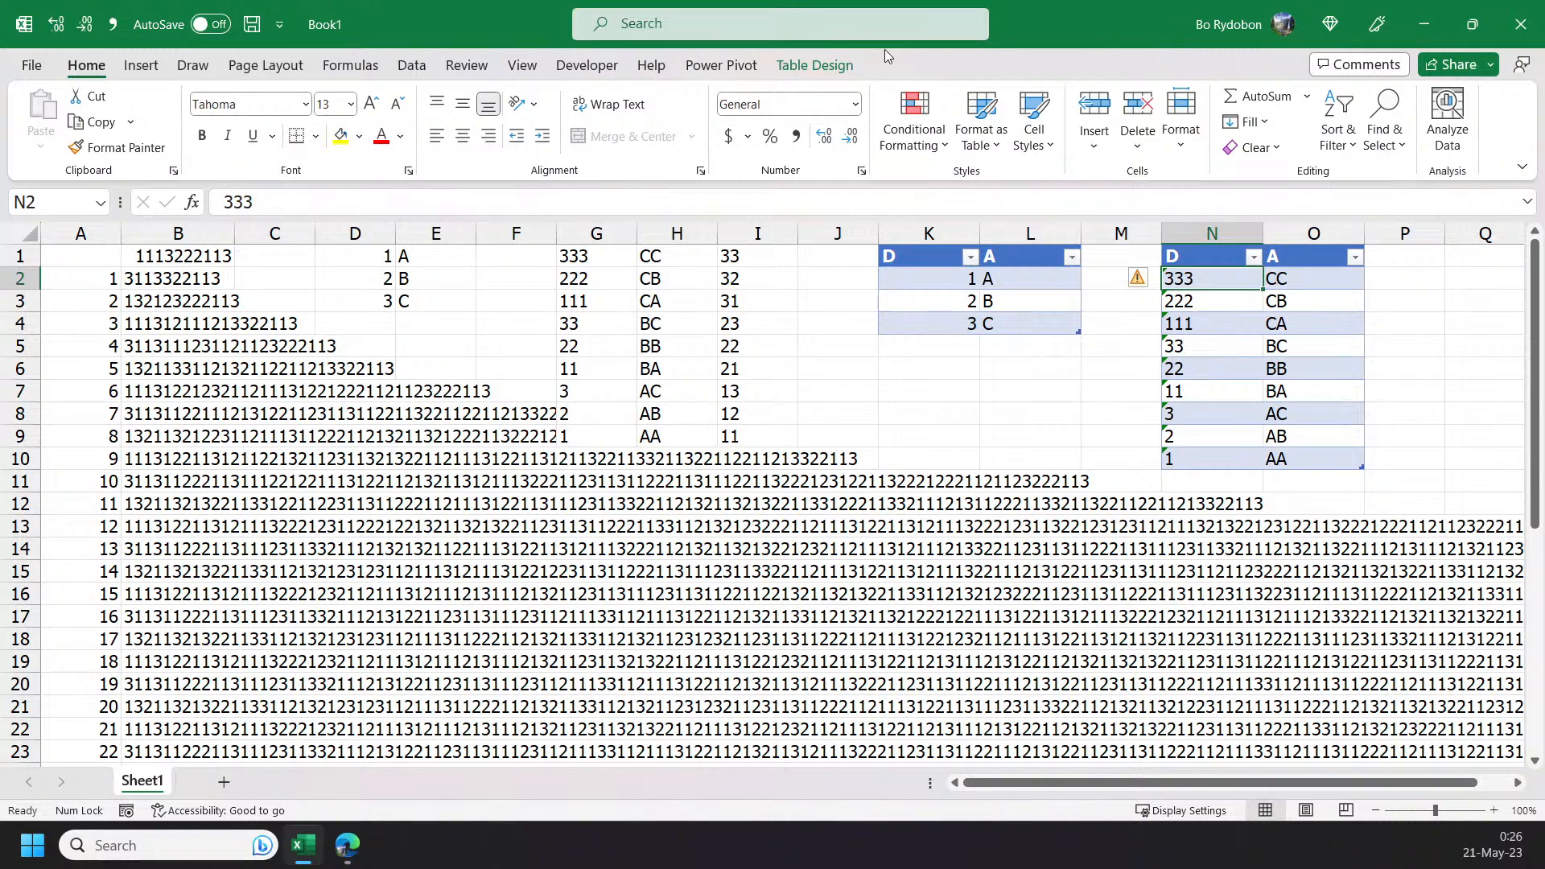
left_click(816, 64)
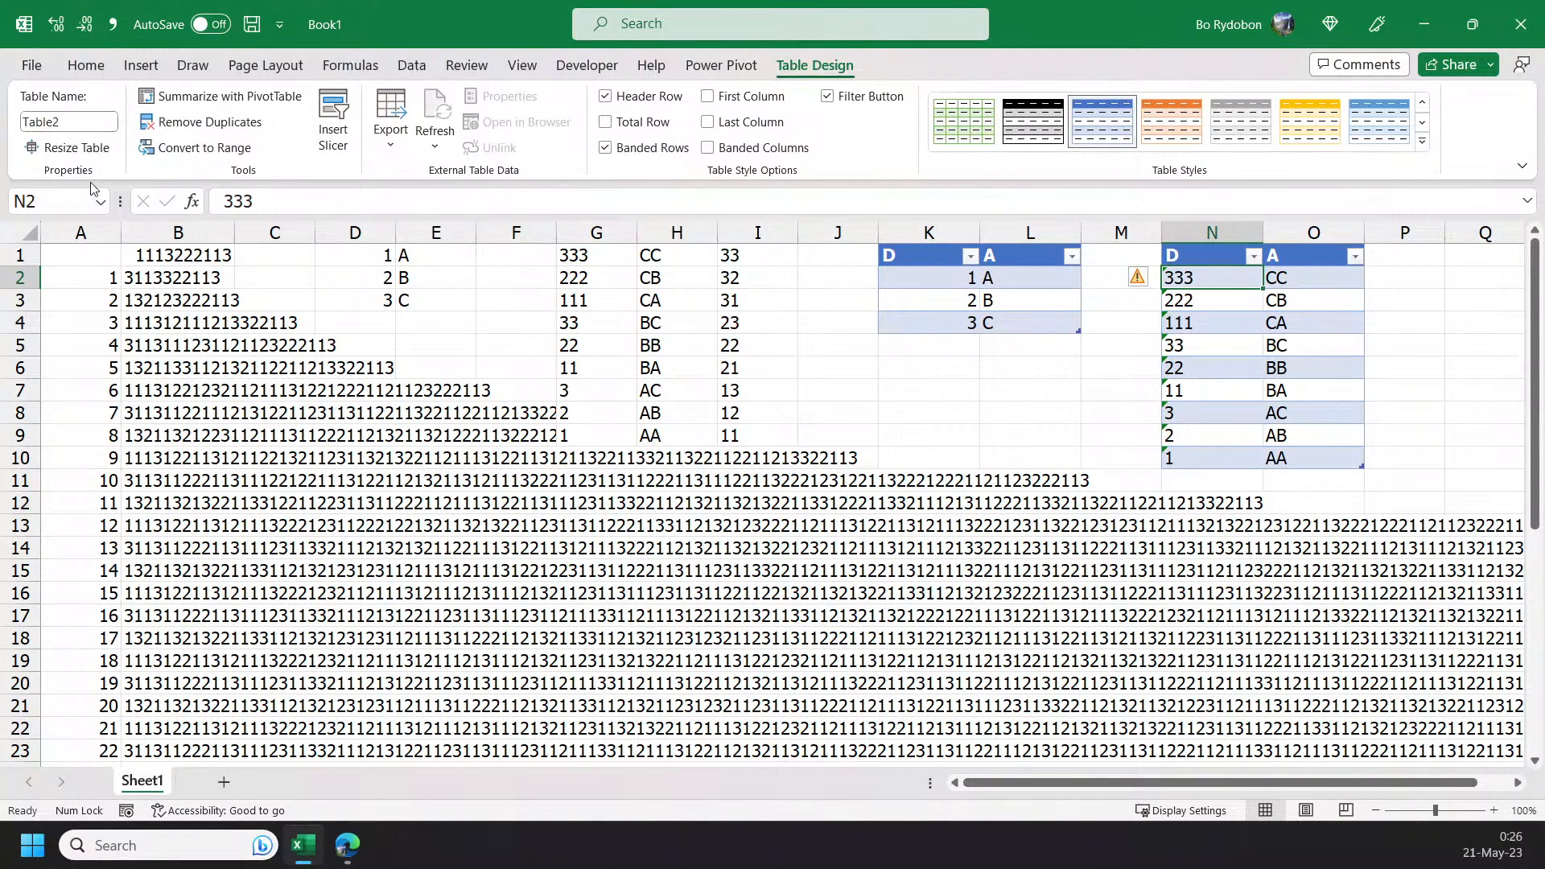
left_click(84, 124)
type("Cou")
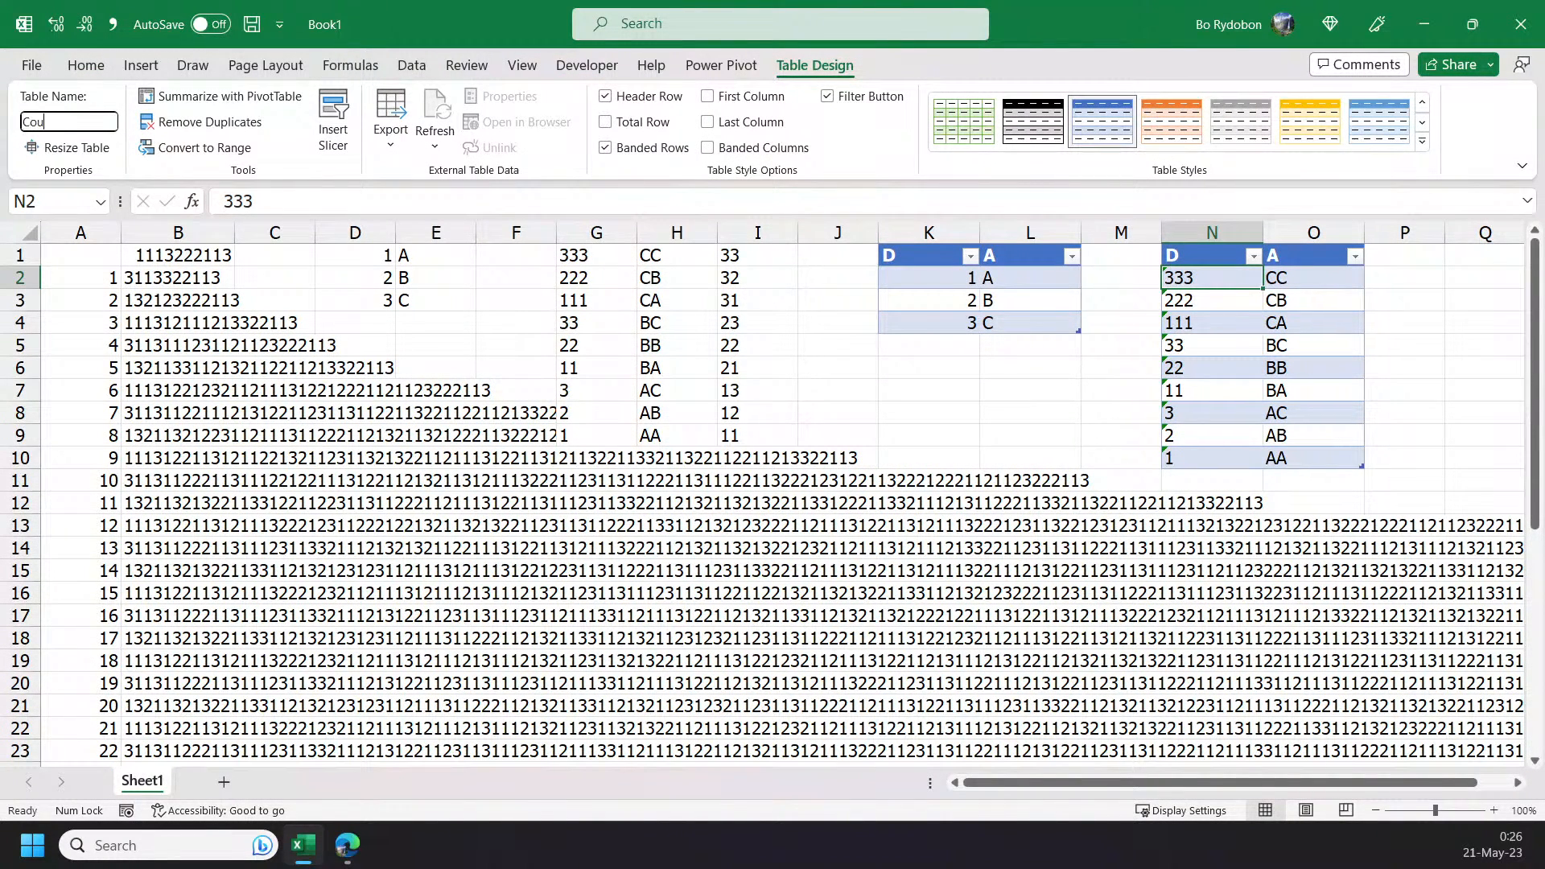
key("BackSpace")
key("Return")
- Load the Dig table as a query into the Power Query Editor, with its window maximized and the ribbon expanded
left_click(921, 284)
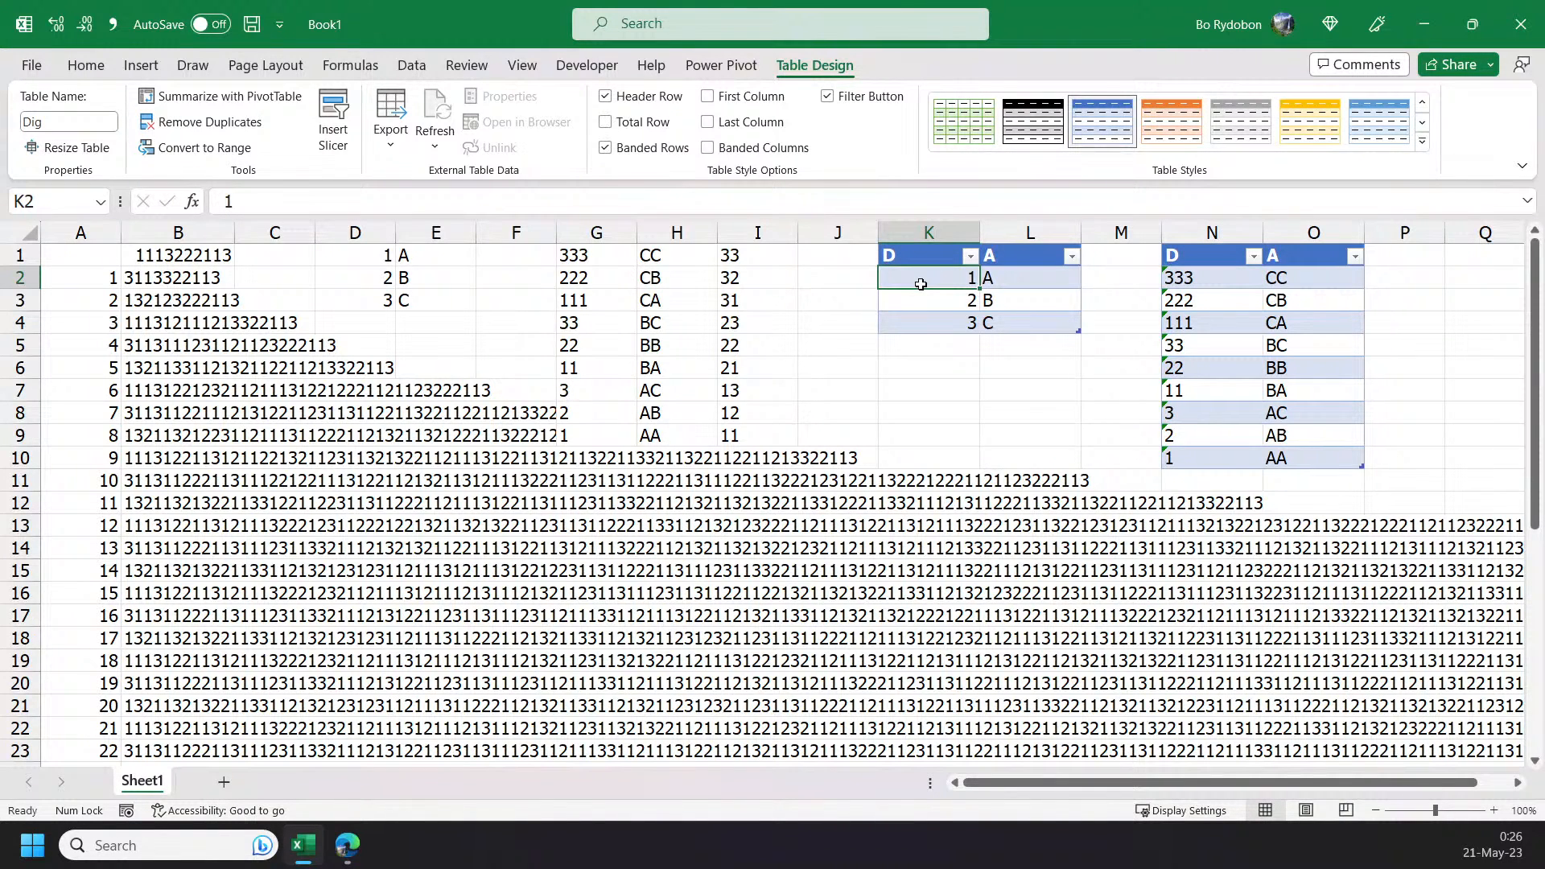
key("alt")
key("a")
key("d")
key("m")
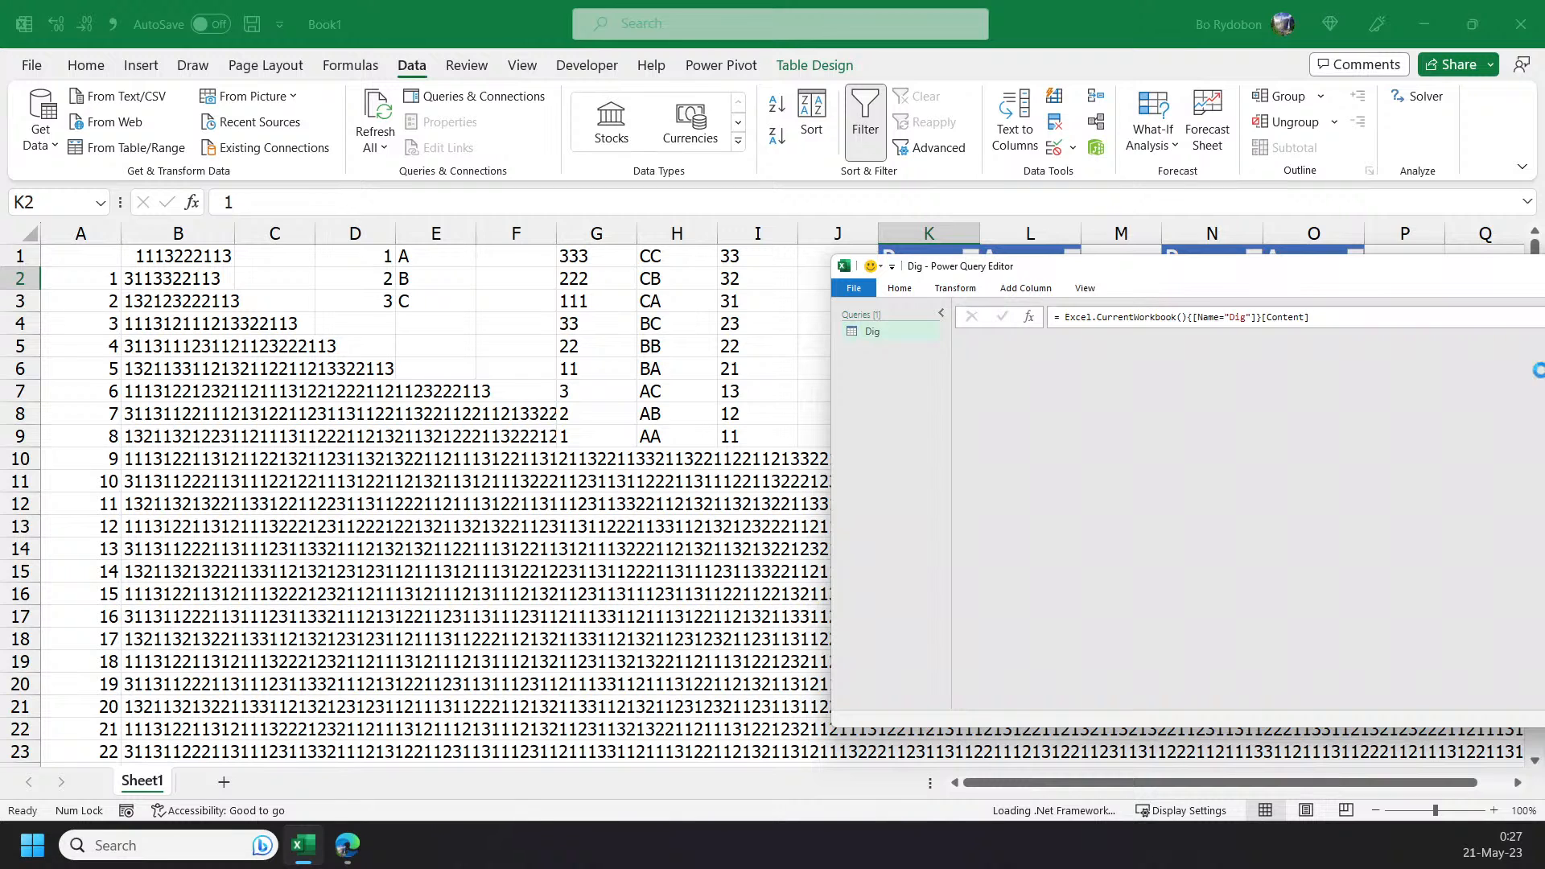
left_click_drag(1362, 271, 772, 3)
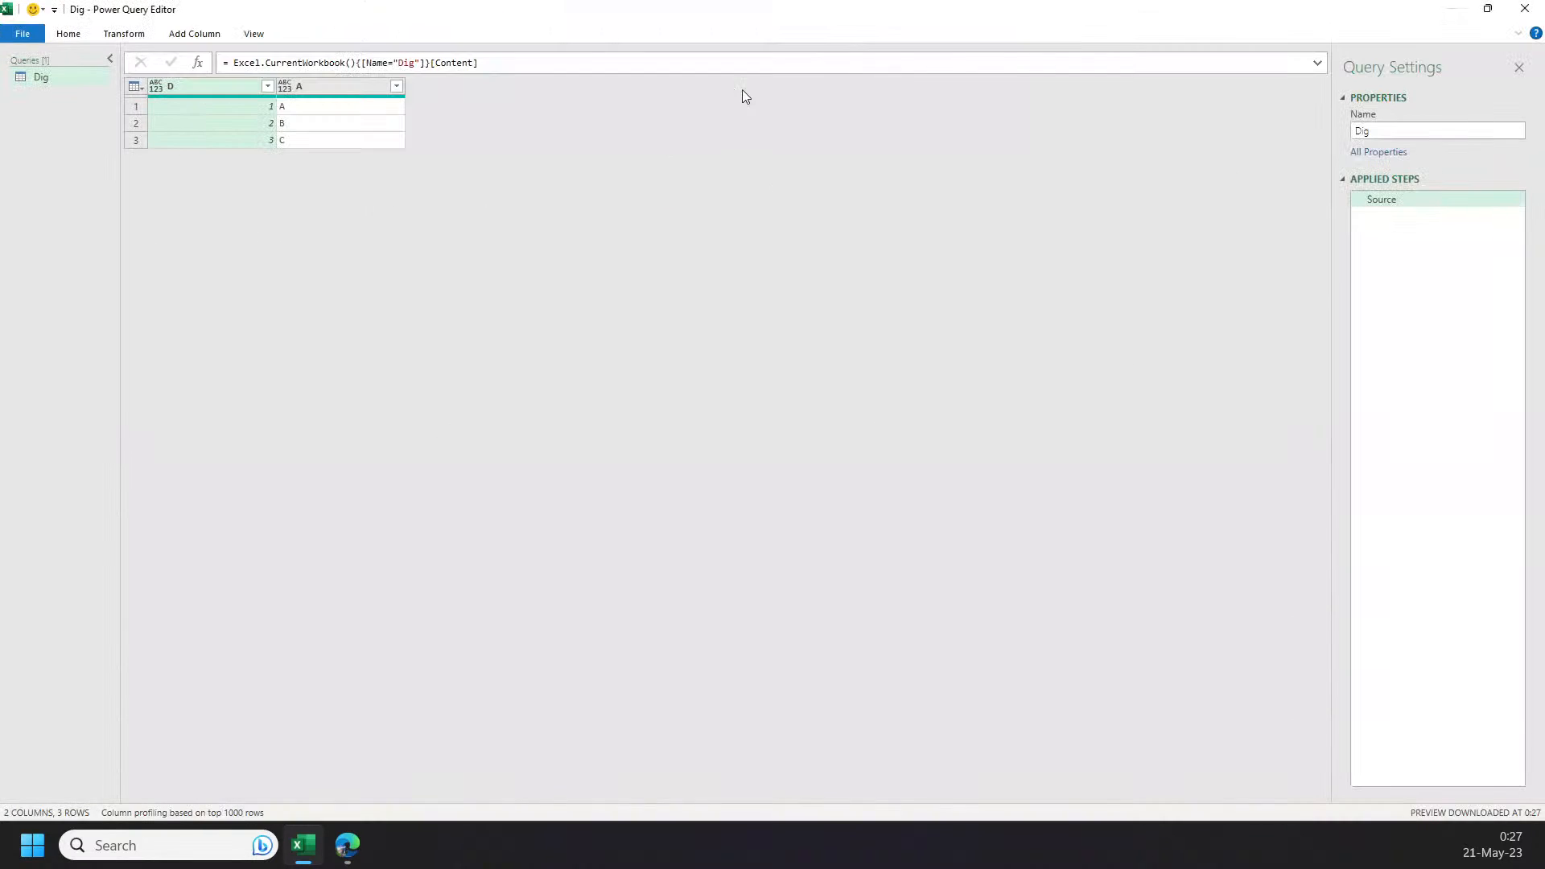
left_click(1518, 33)
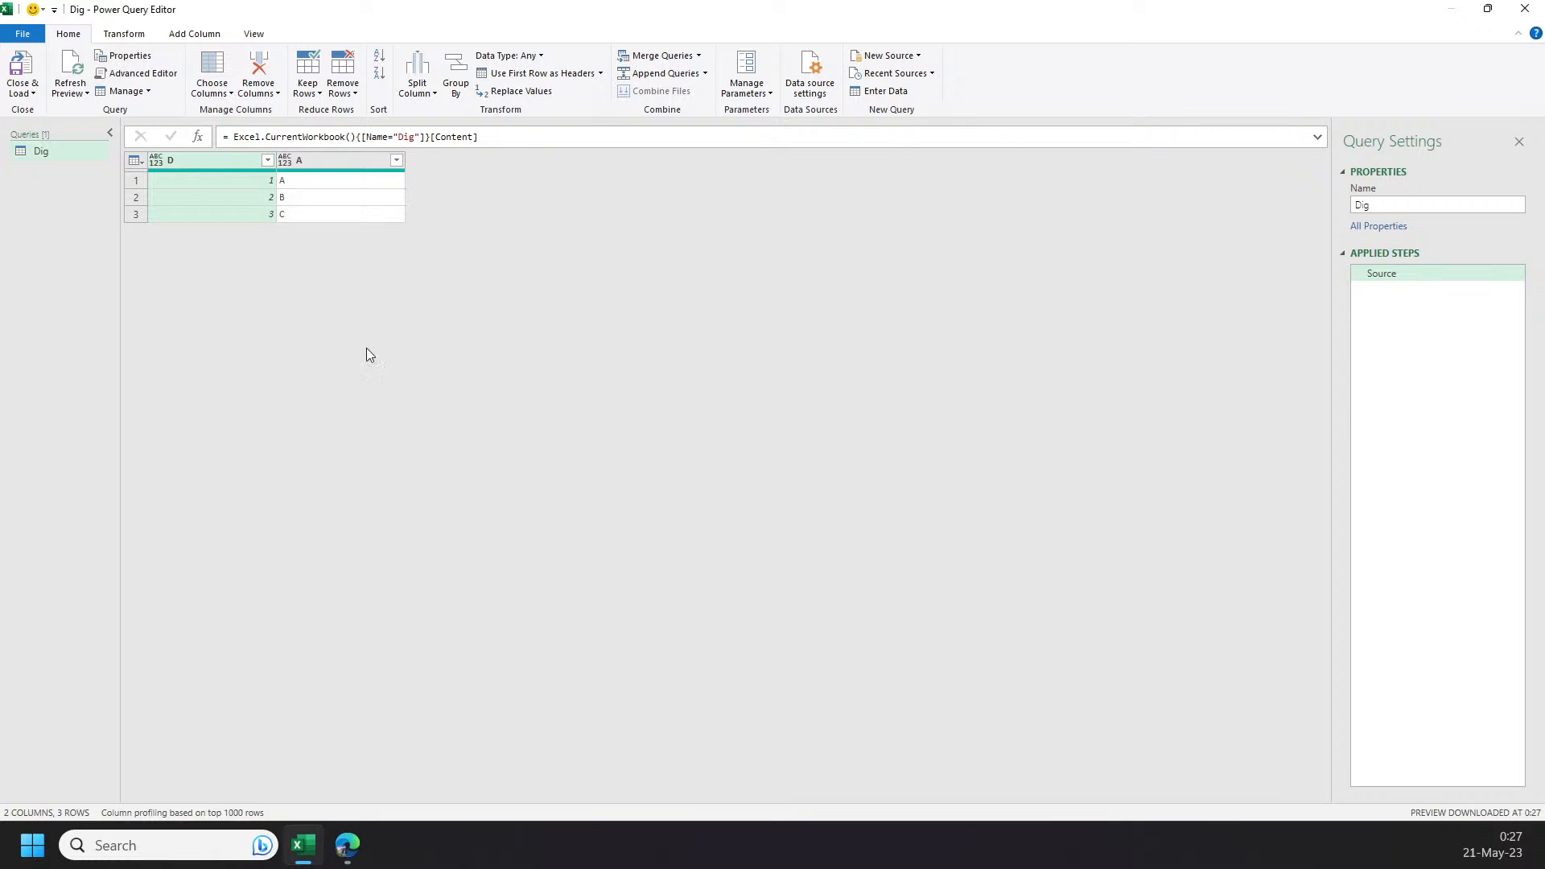
- Duplicate the Dig query and change the table name in the copy's source formula to Co
right_click(66, 151)
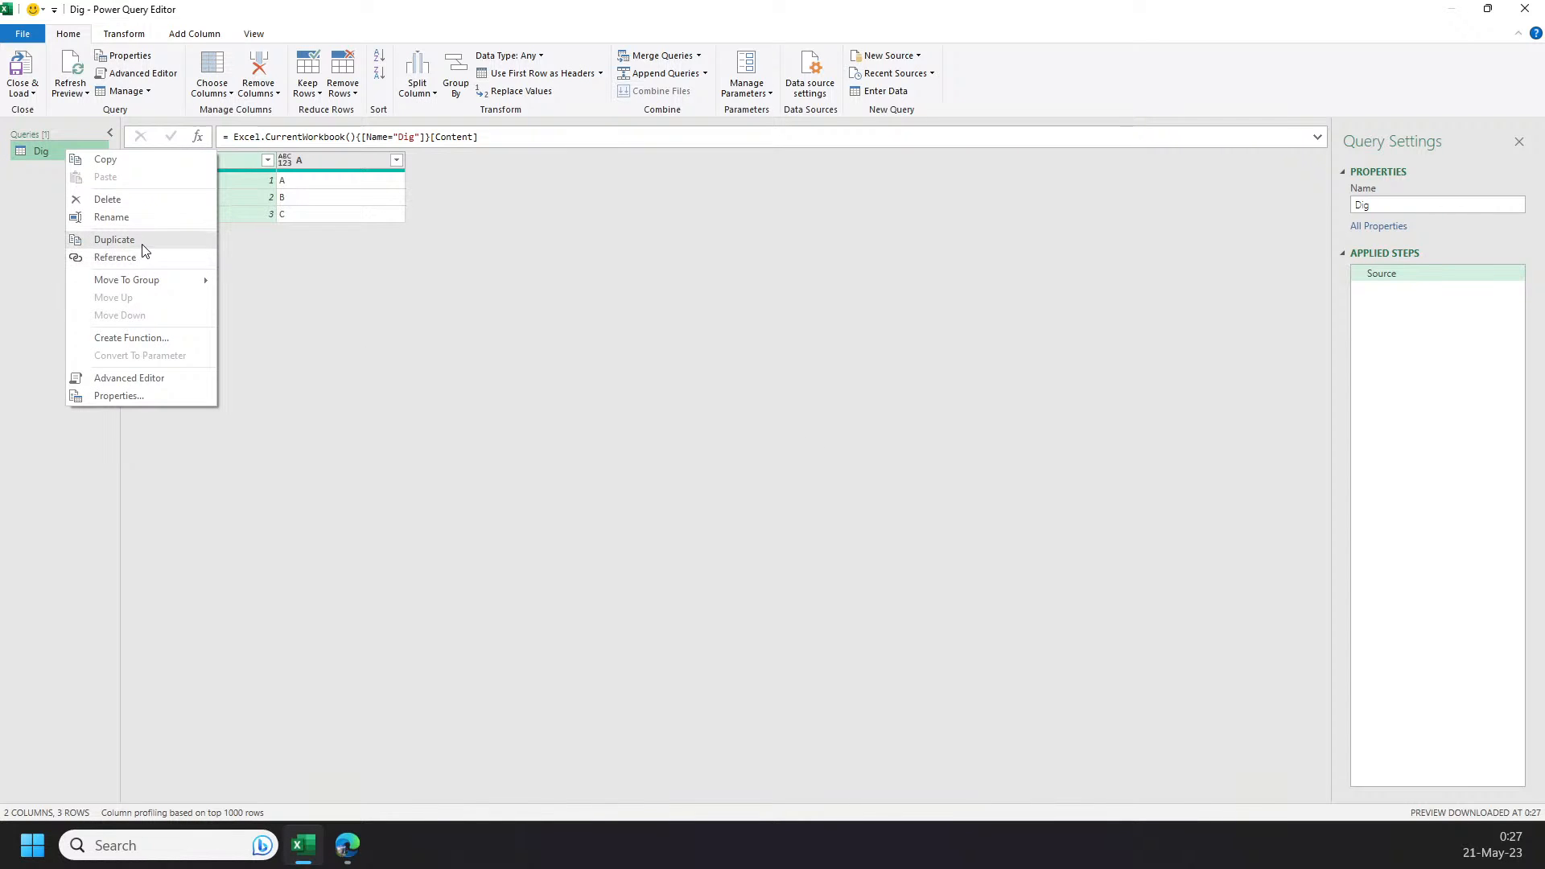
left_click(141, 243)
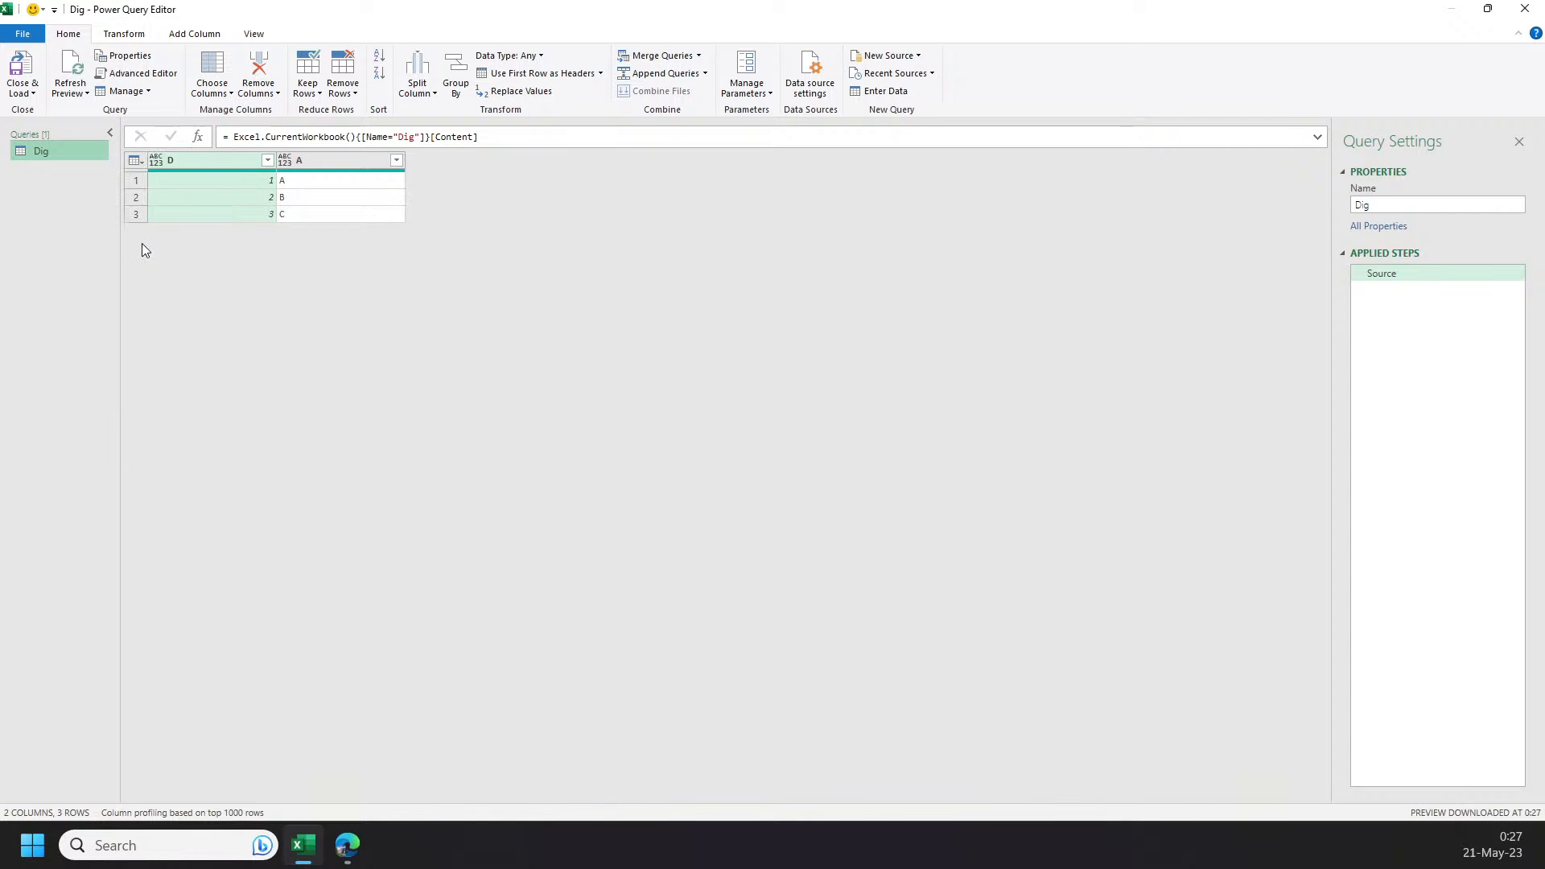
left_click(416, 137)
key("BackSpace")
key("BackSpace")
key("BackSpace")
type("Co")
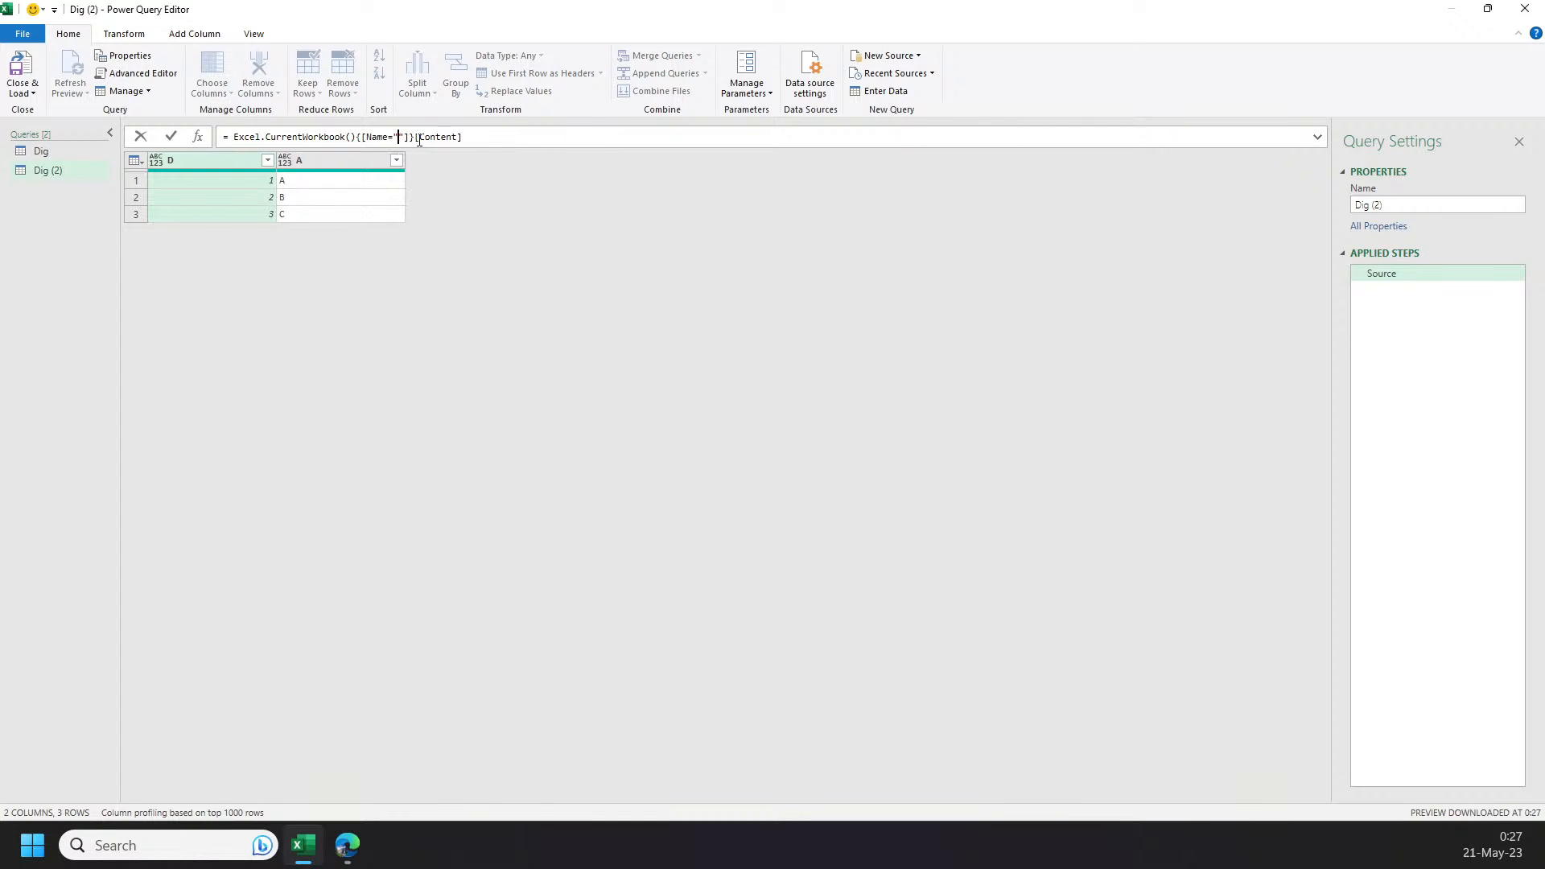
key("Return")
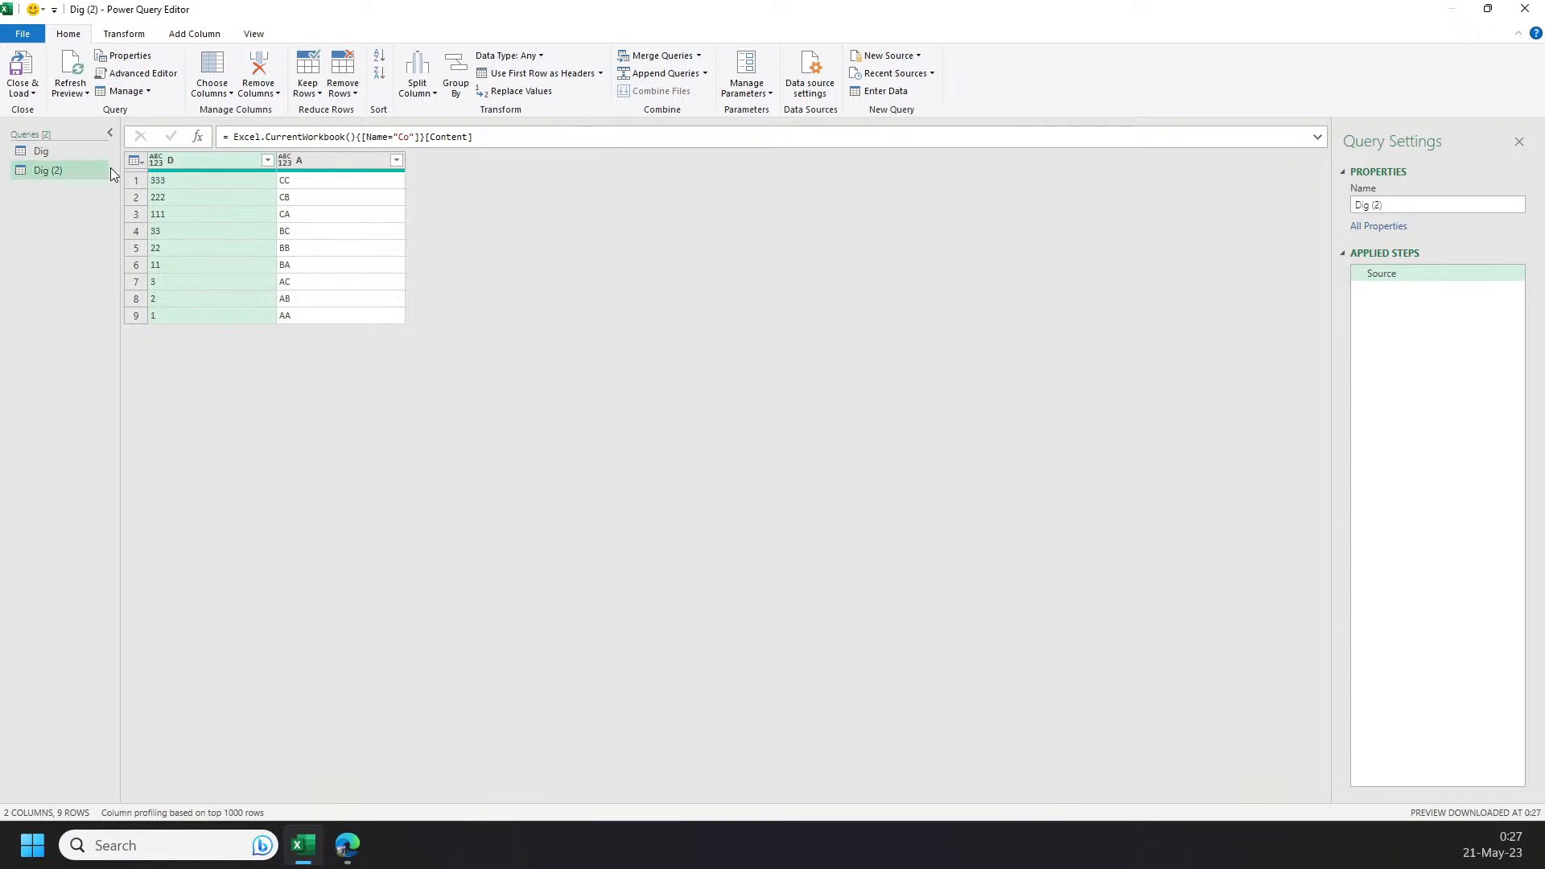
- Rename the duplicated query as Co
left_click_drag(829, 4, 1022, 149)
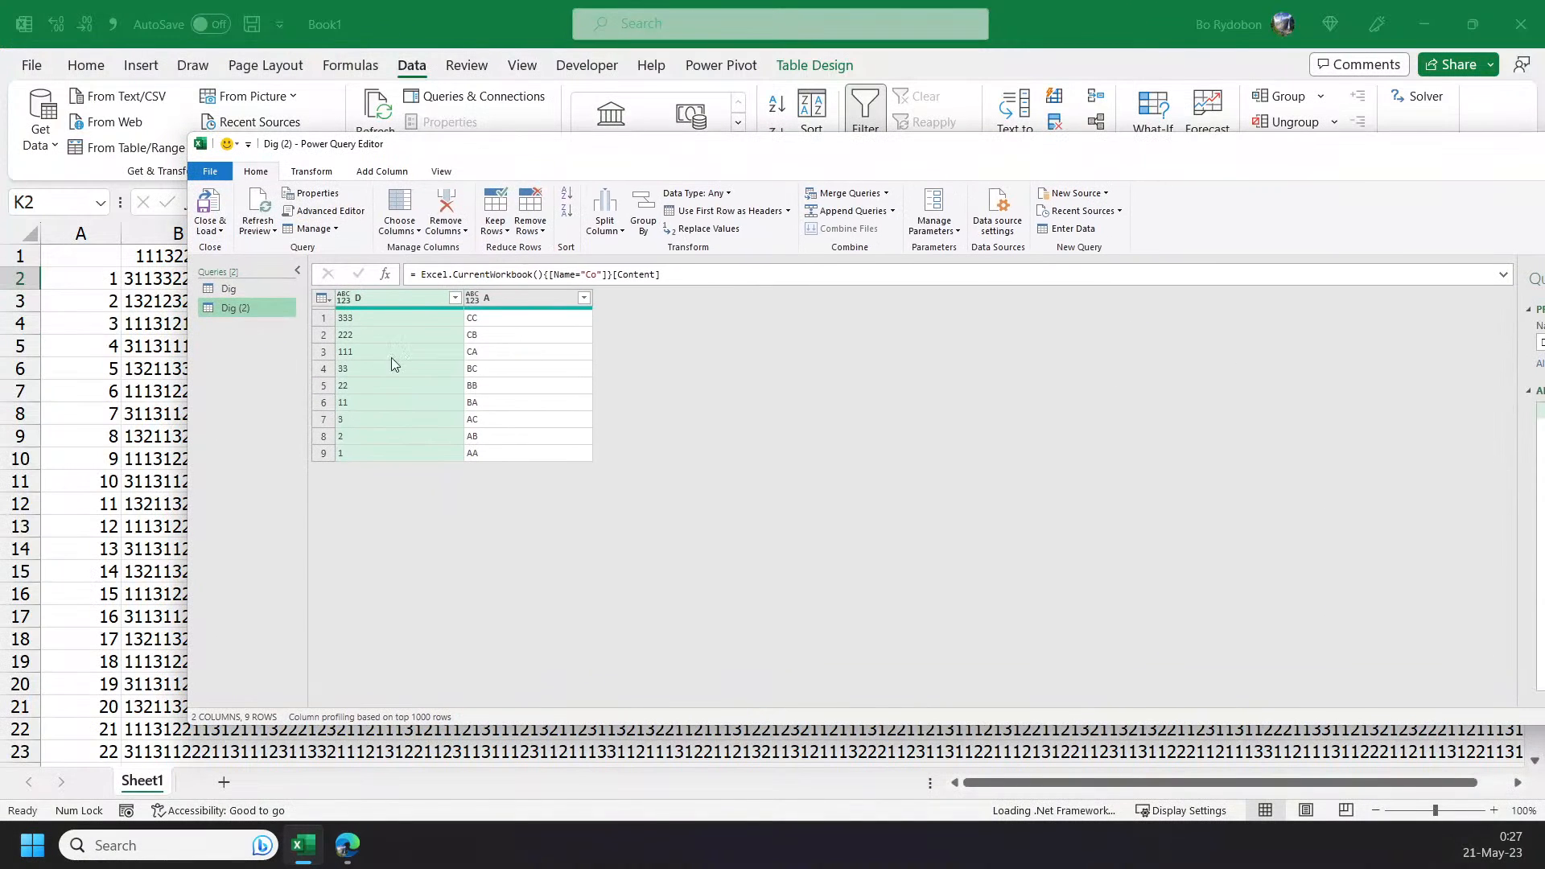
double_click(255, 307)
type("Co")
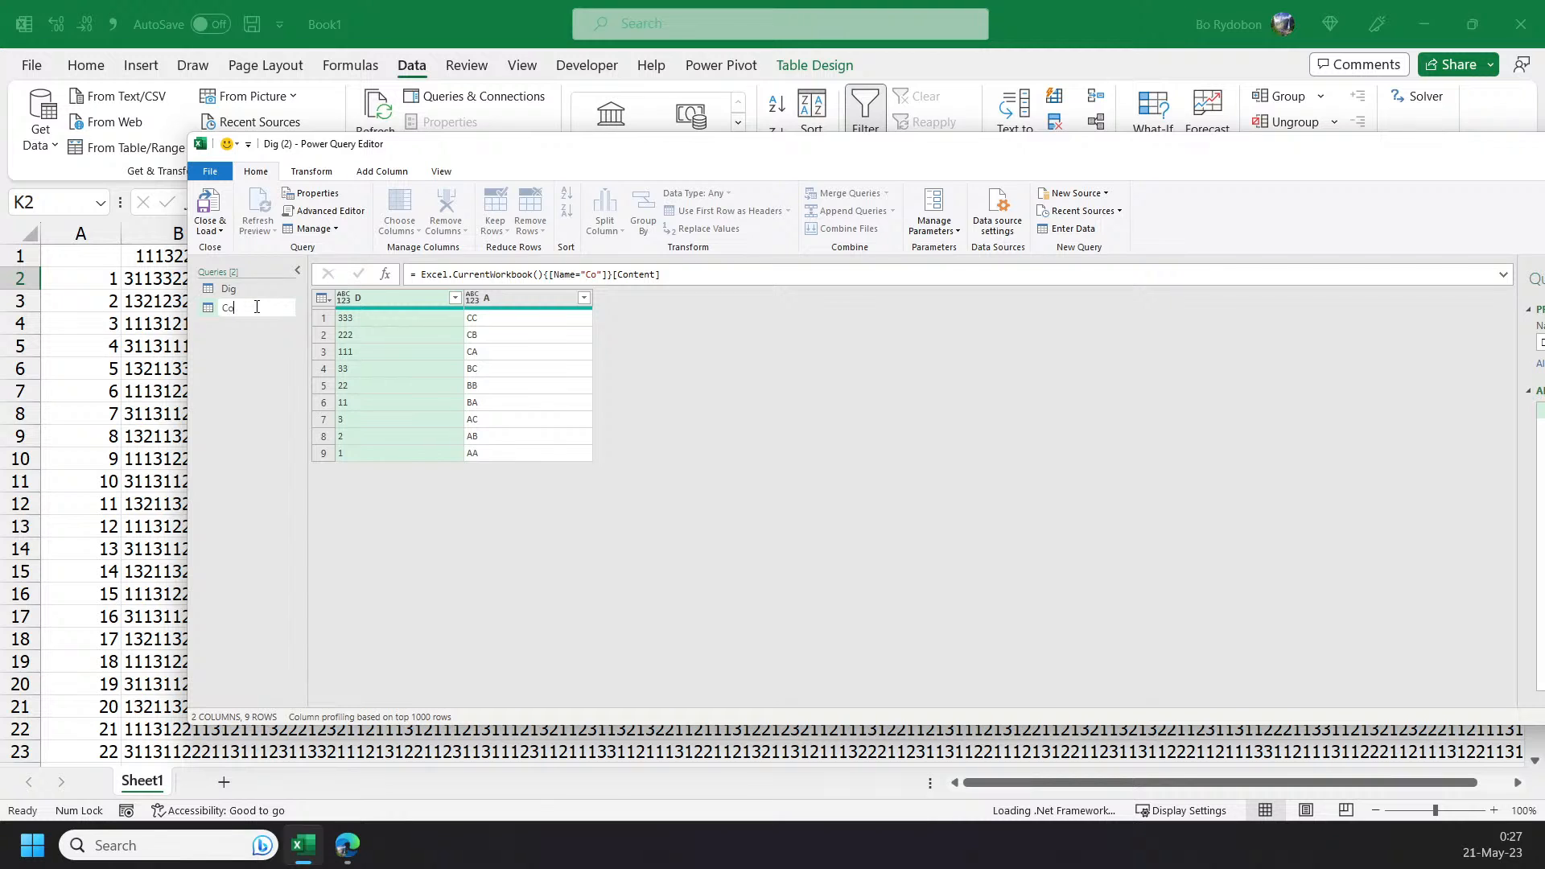
key("Return")
right_click(258, 340)
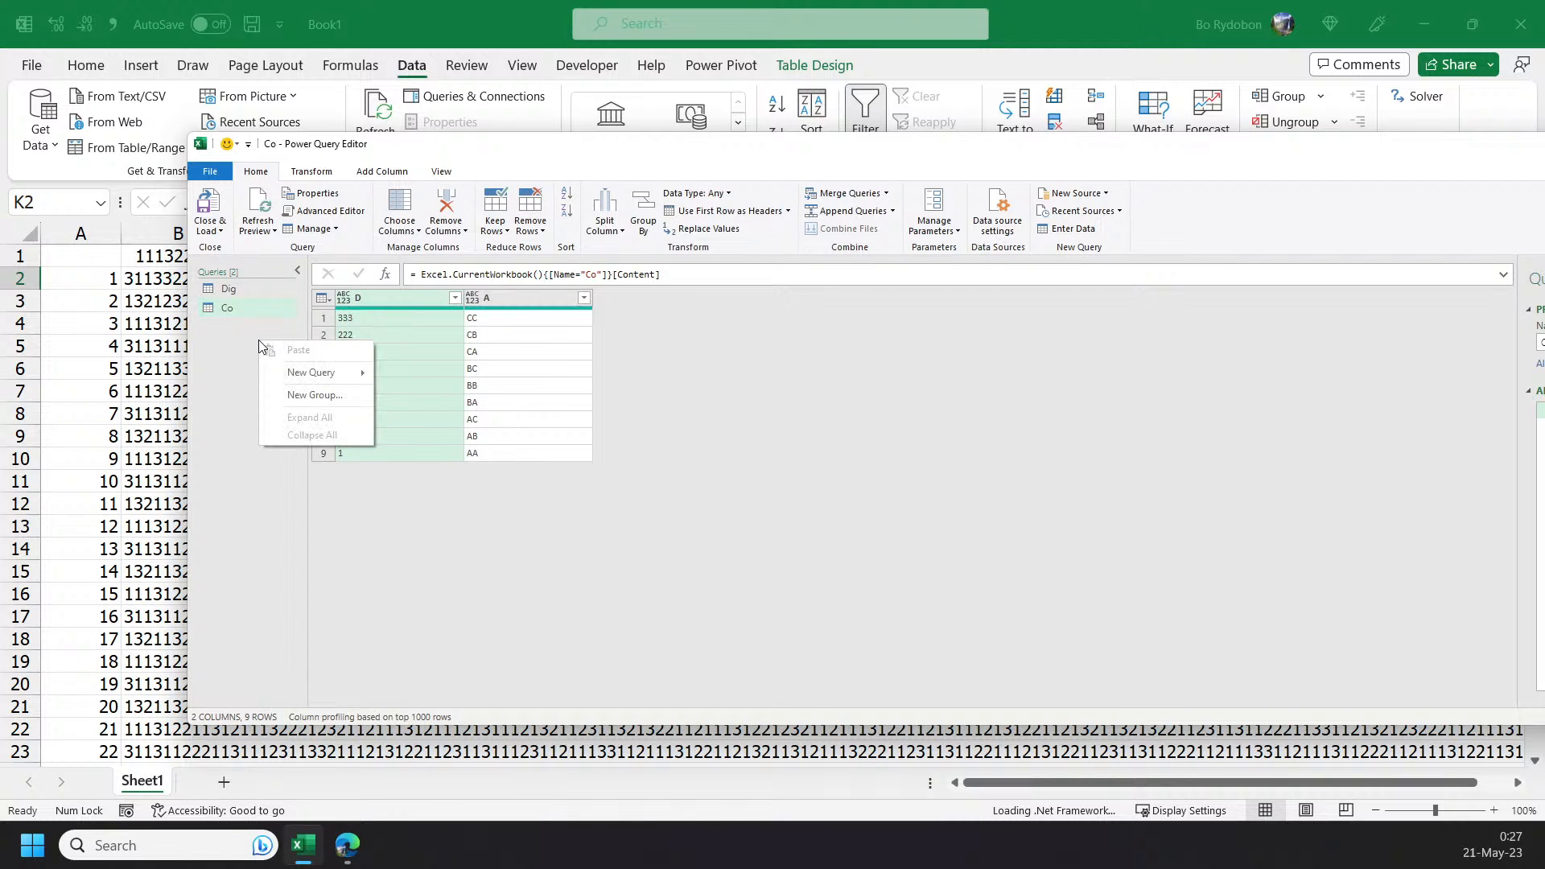
mouse_move(319, 381)
mouse_move(465, 462)
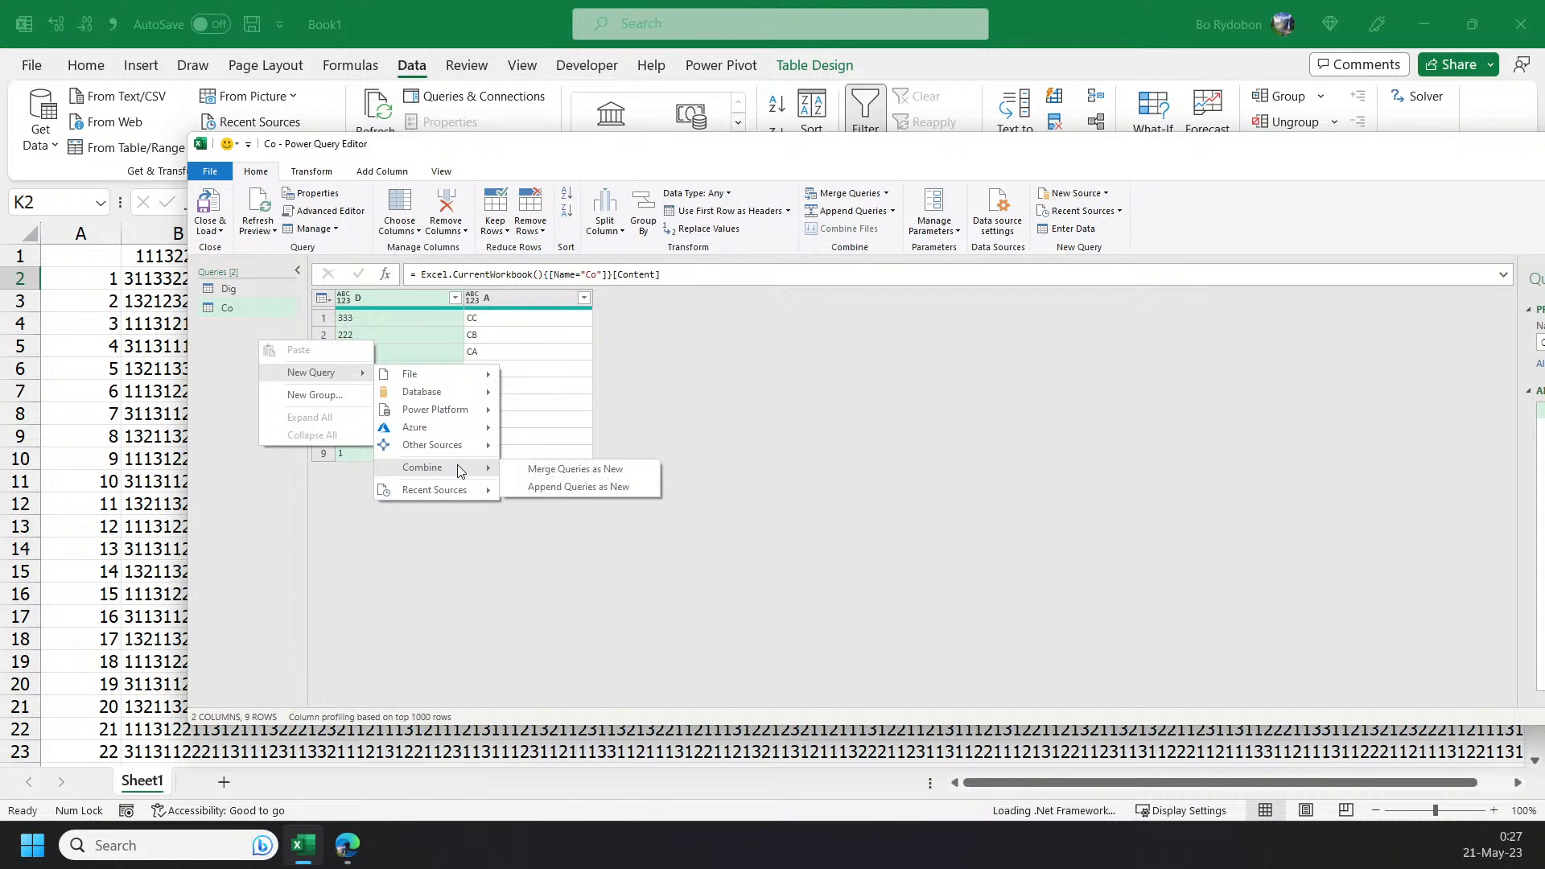
left_click(554, 511)
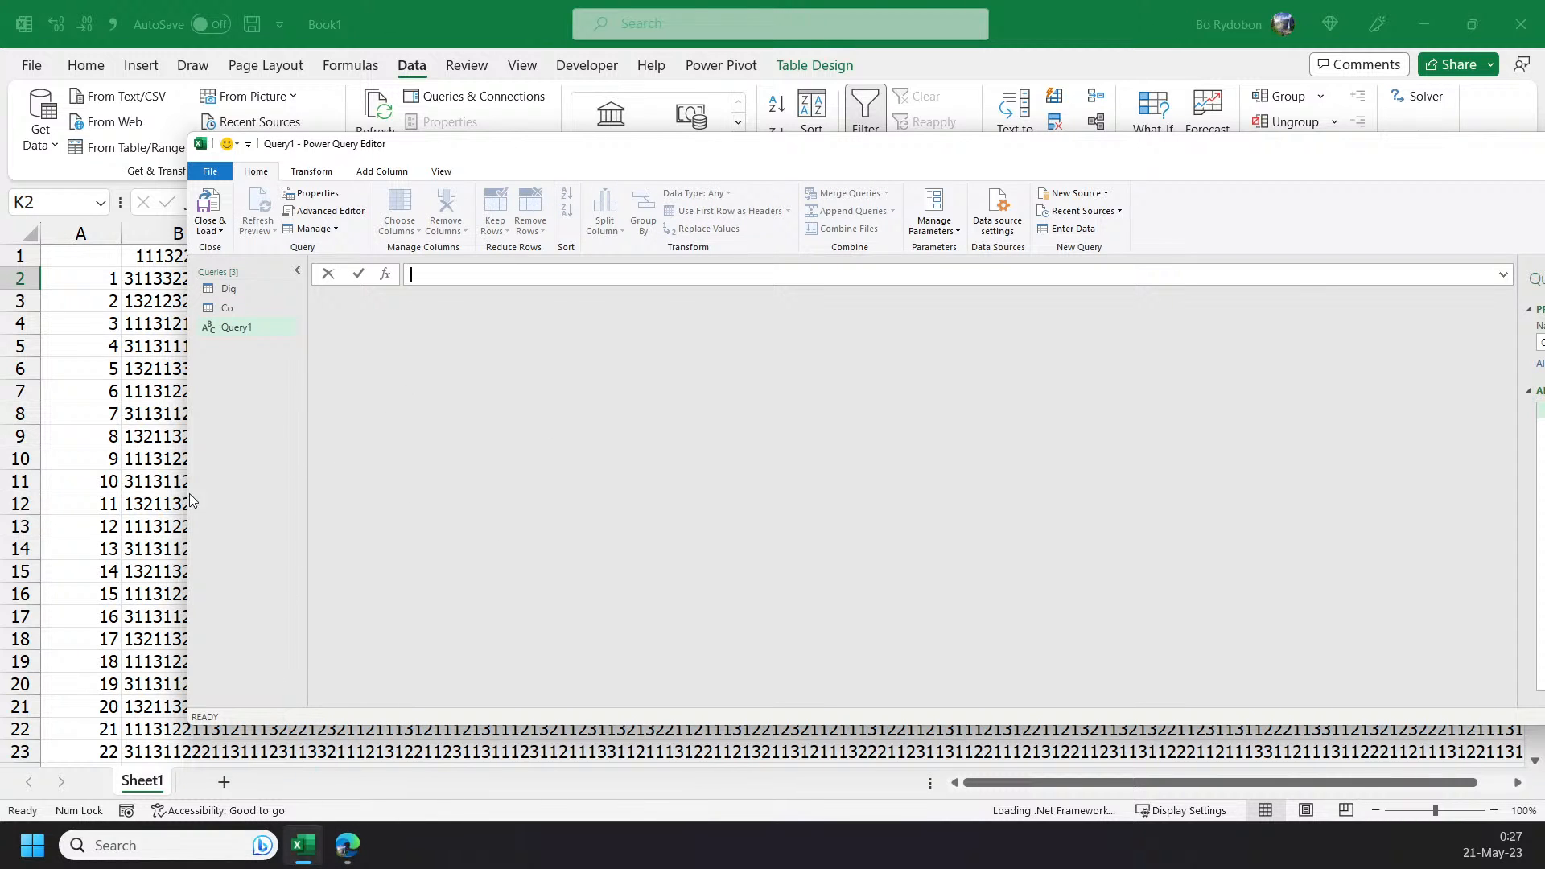
left_click(346, 844)
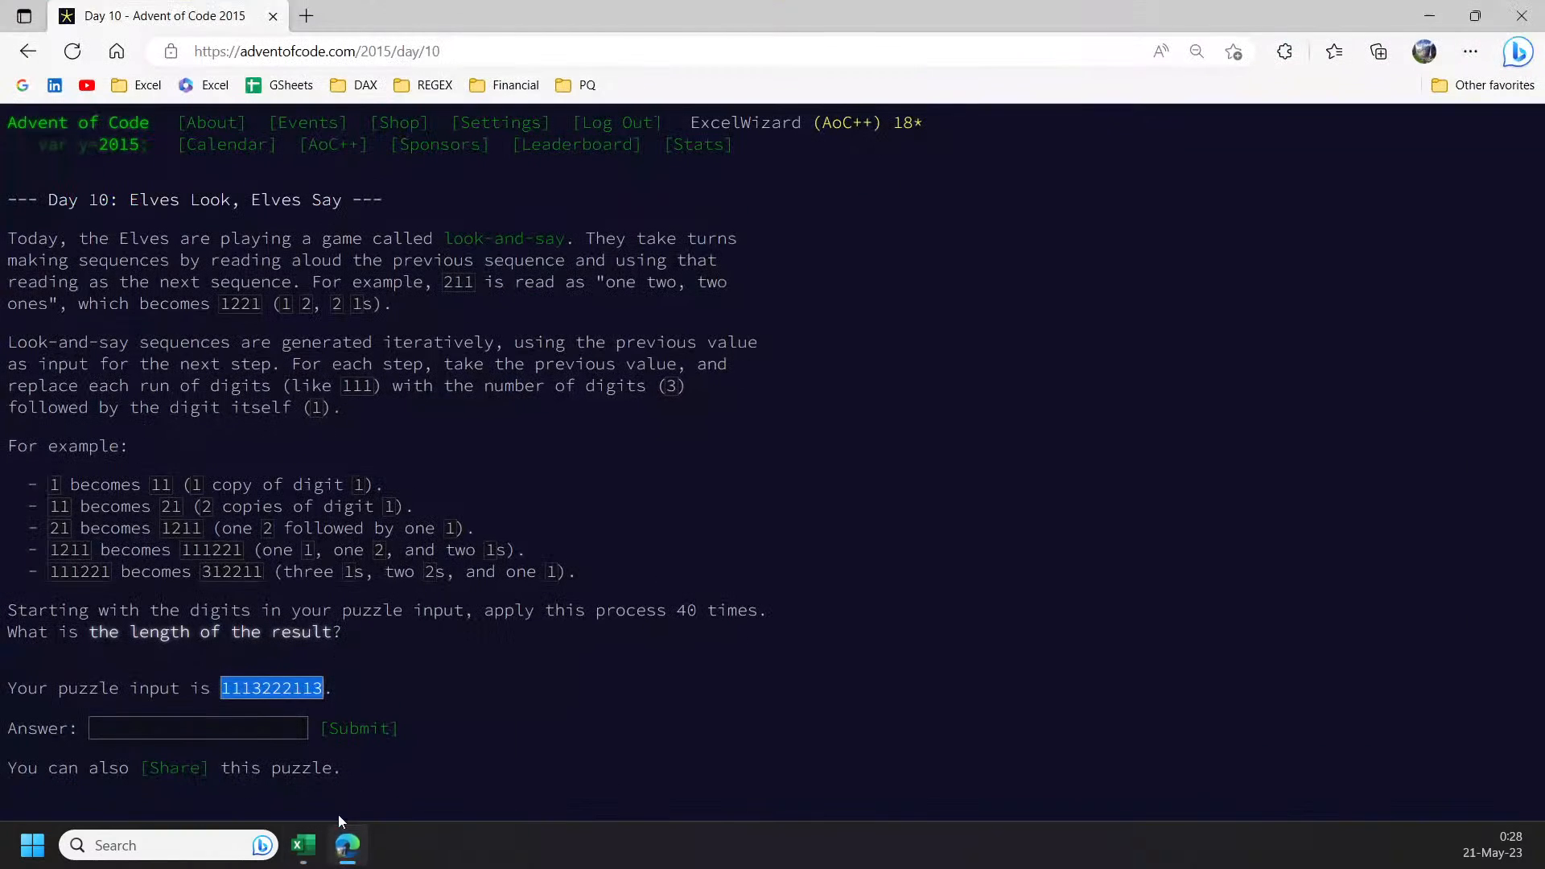
left_click(311, 855)
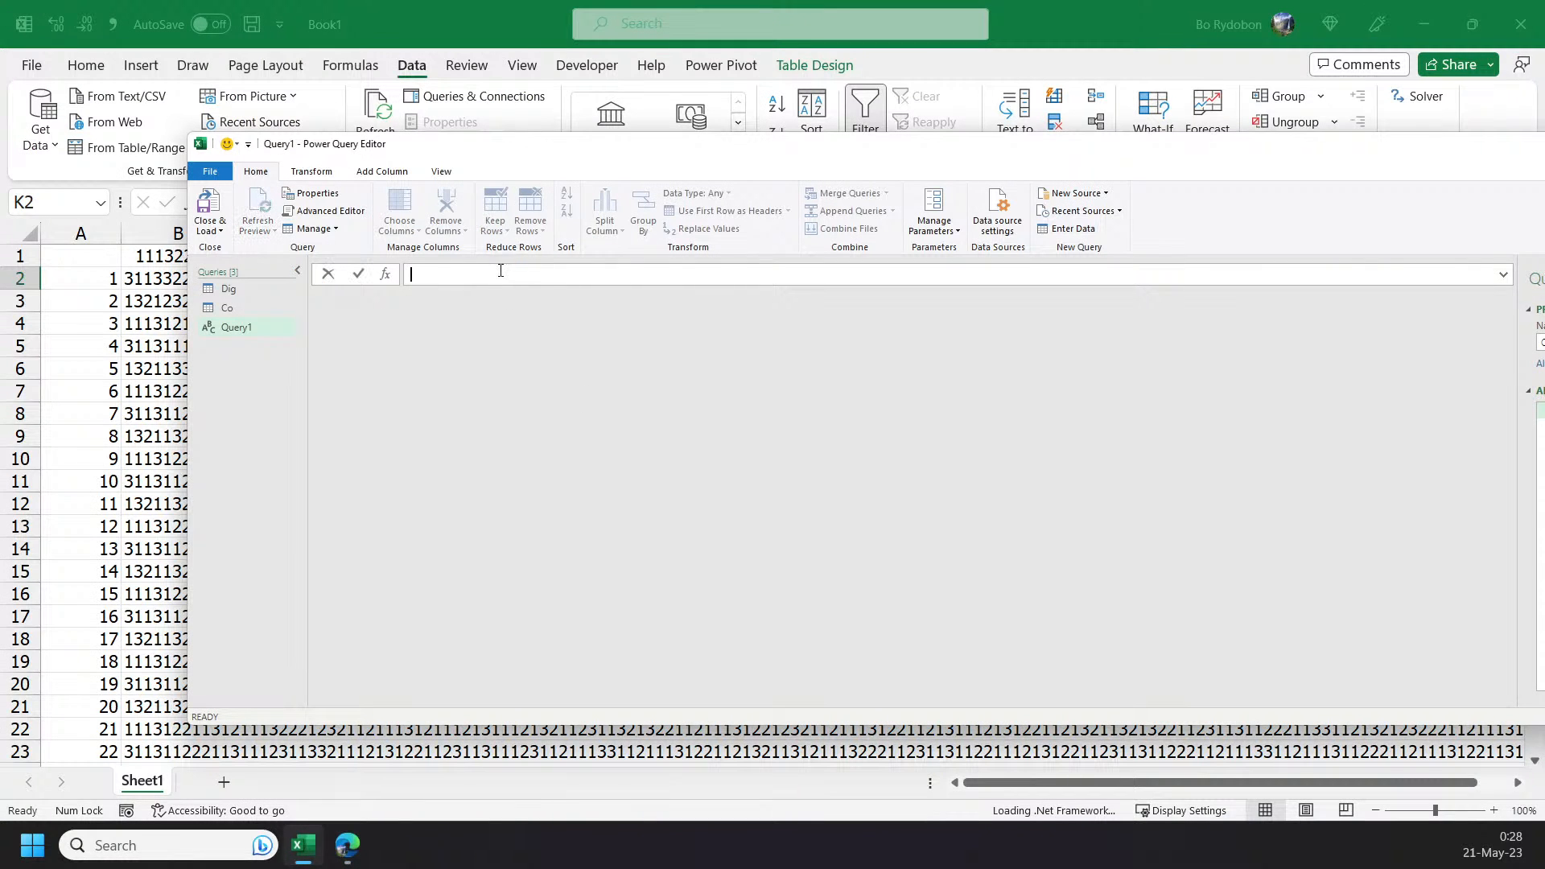
type("'")
key("ctrl+v")
key("Return")
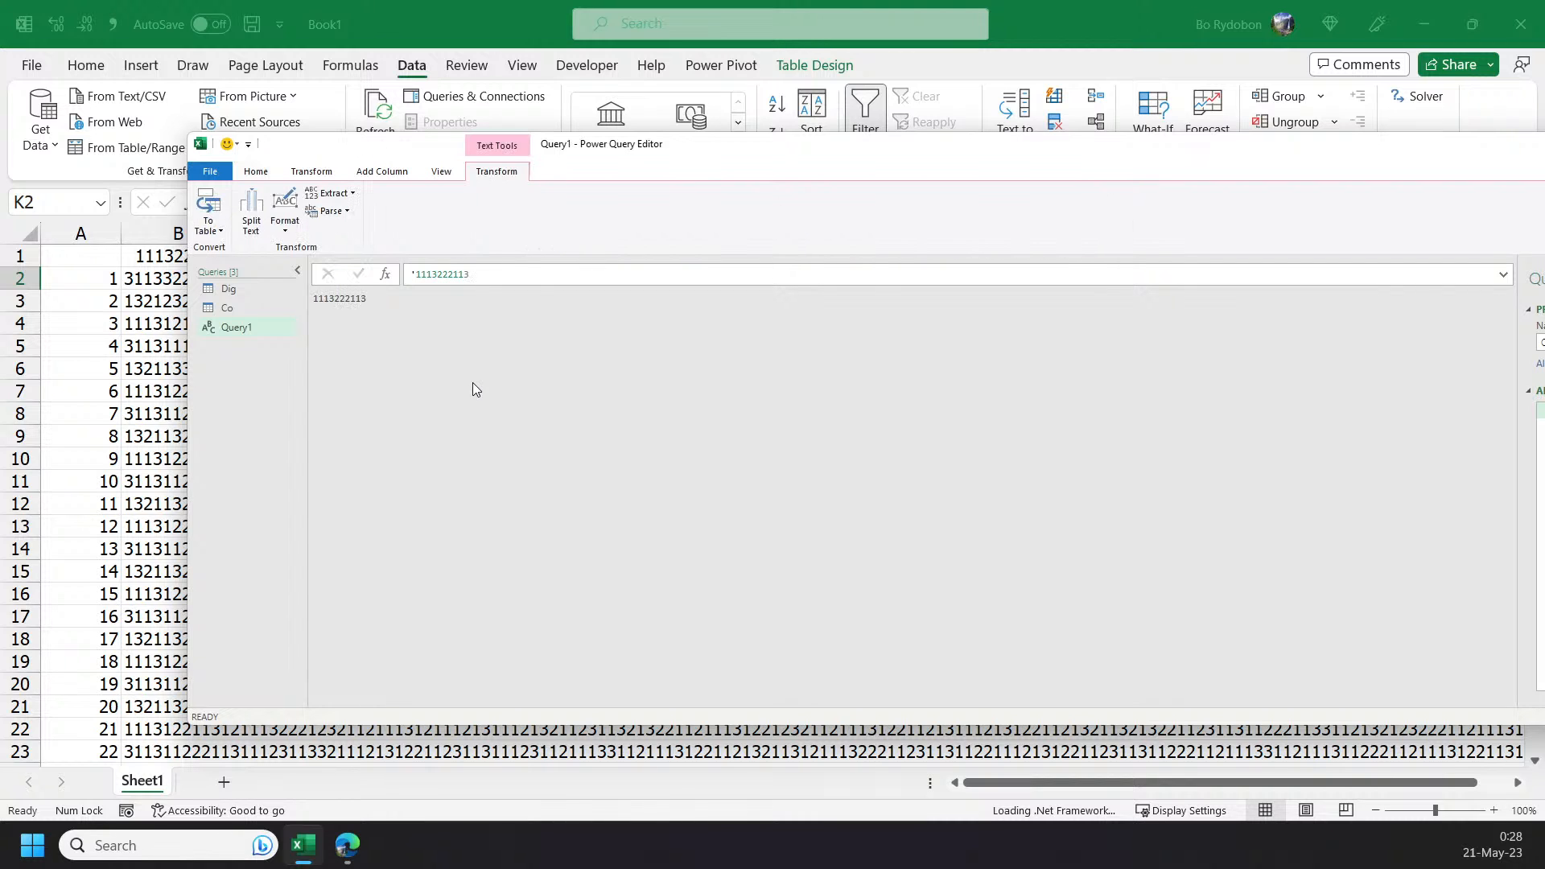
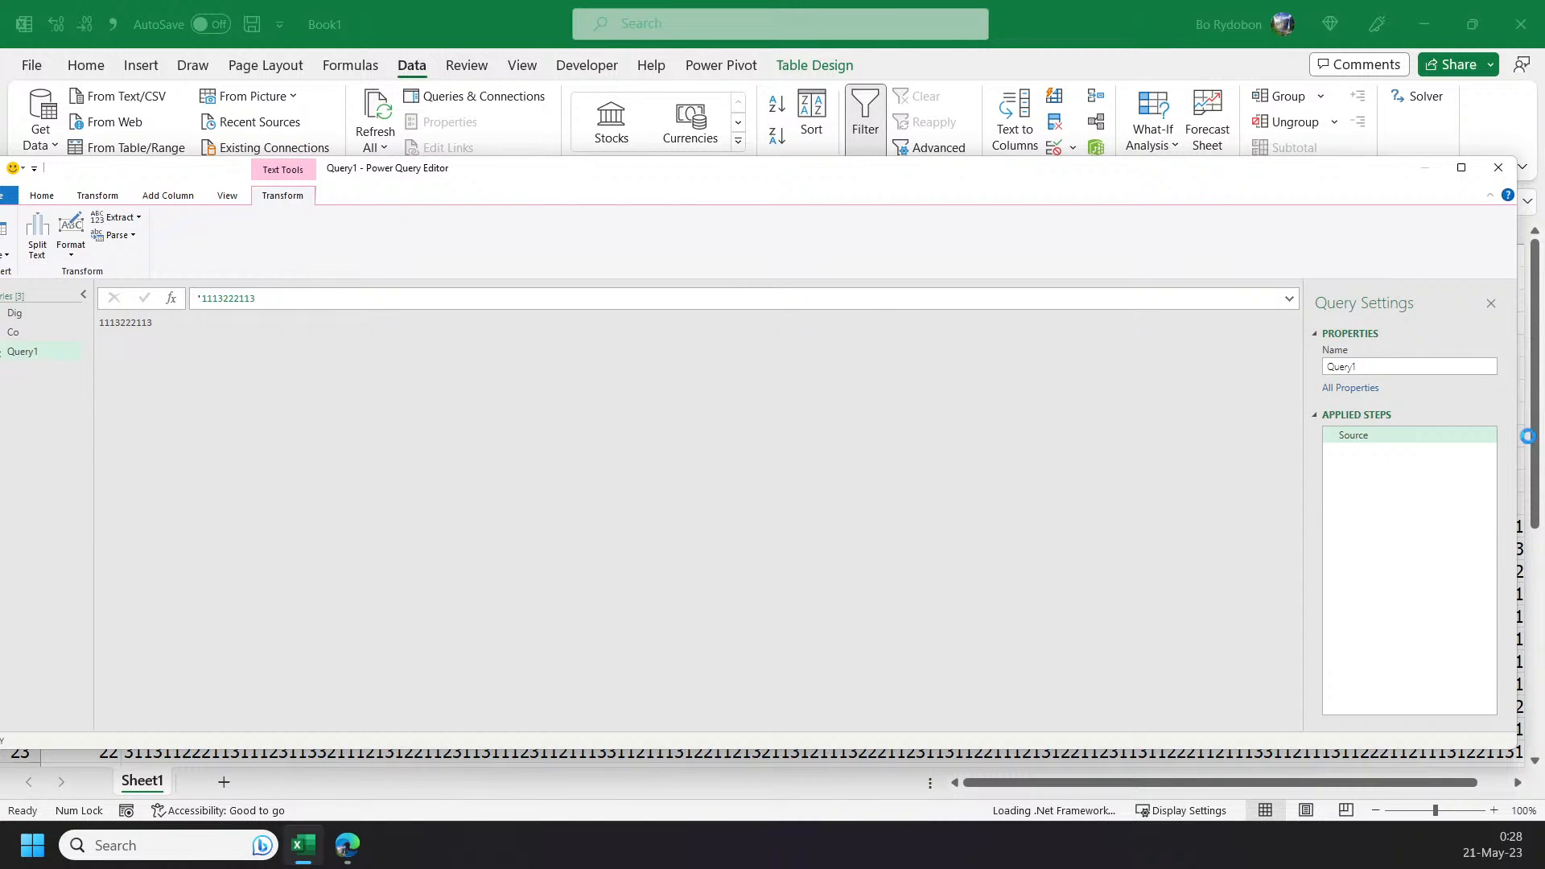
- Narrow the Power Query Editor window and reposition it so that the query list and settings both fit on screen
left_click_drag(1517, 439, 1502, 441)
left_click_drag(1220, 476, 1214, 477)
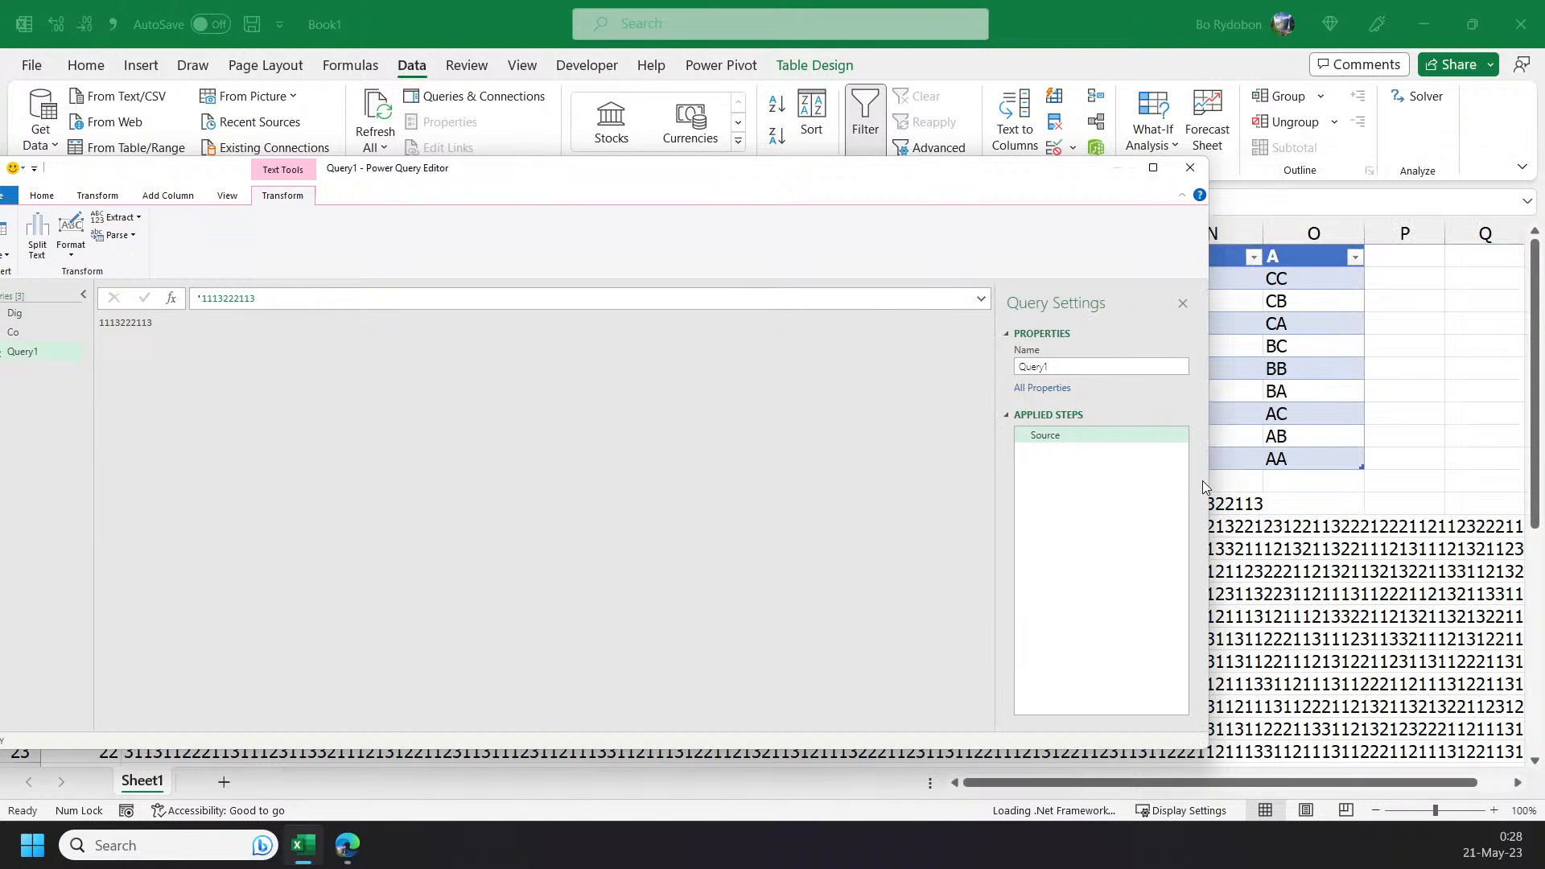
left_click_drag(746, 179, 1038, 161)
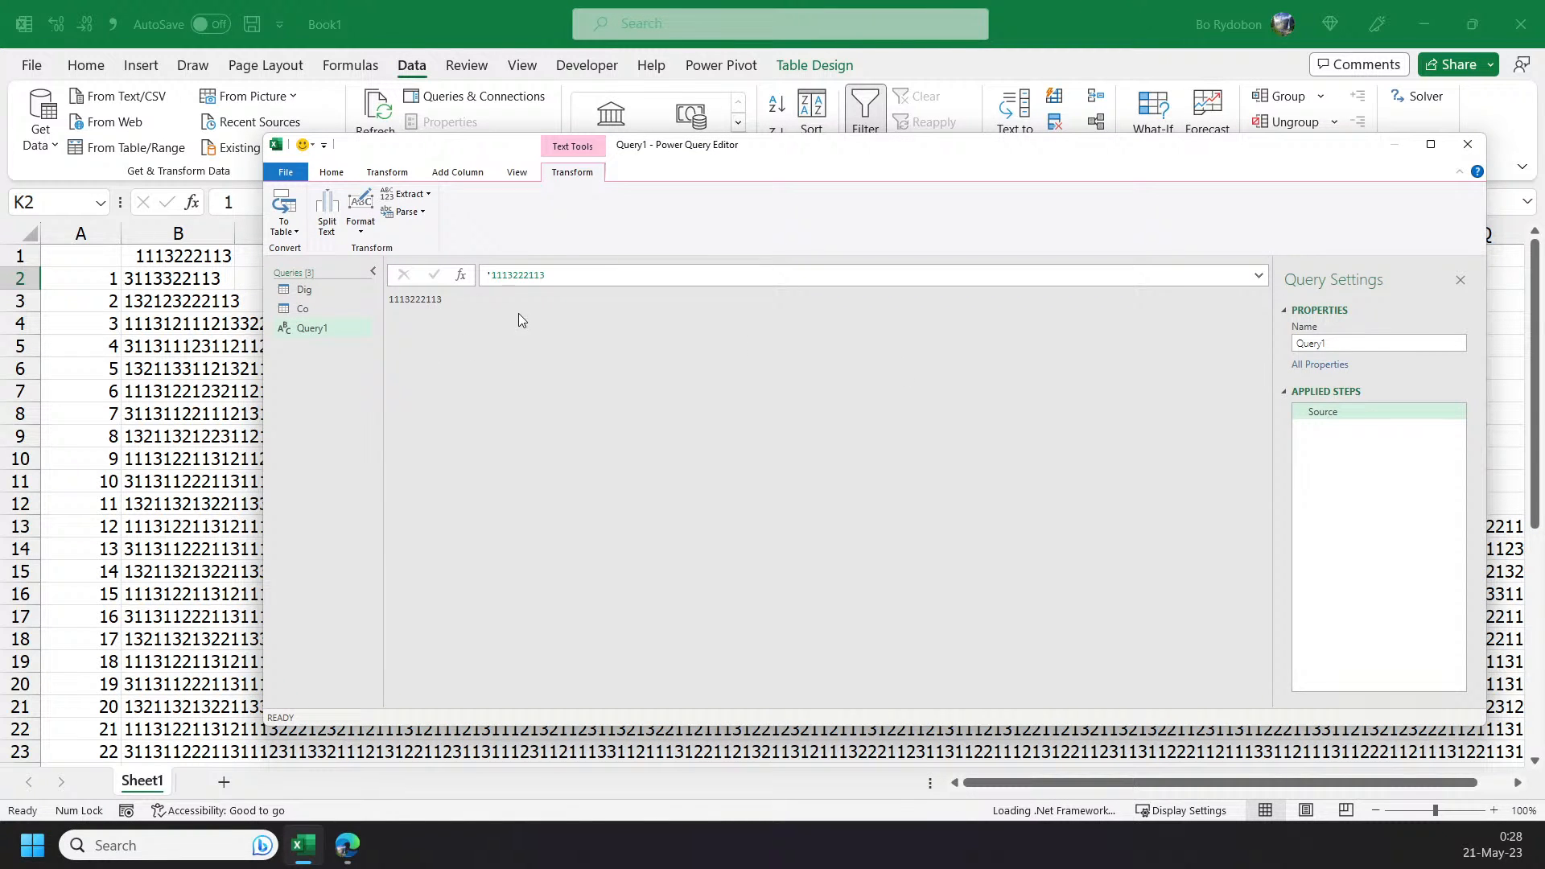
- Add a custom step after Source in Query1 and replace its formula with an opened List.Accumulate call
left_click(457, 276)
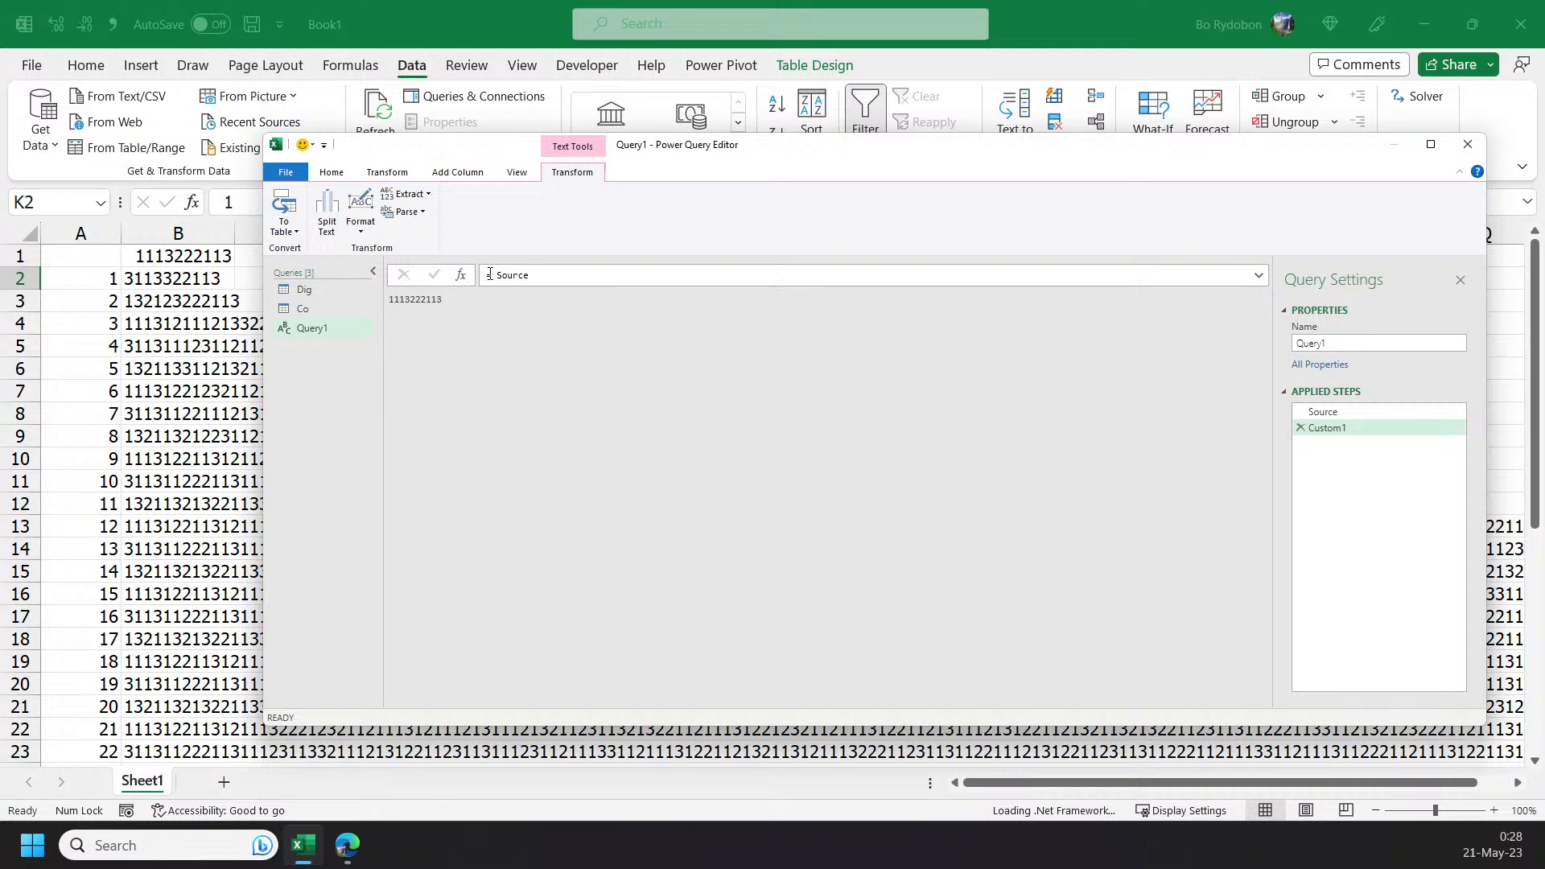
left_click_drag(867, 136, 849, 185)
left_click_drag(471, 323, 562, 322)
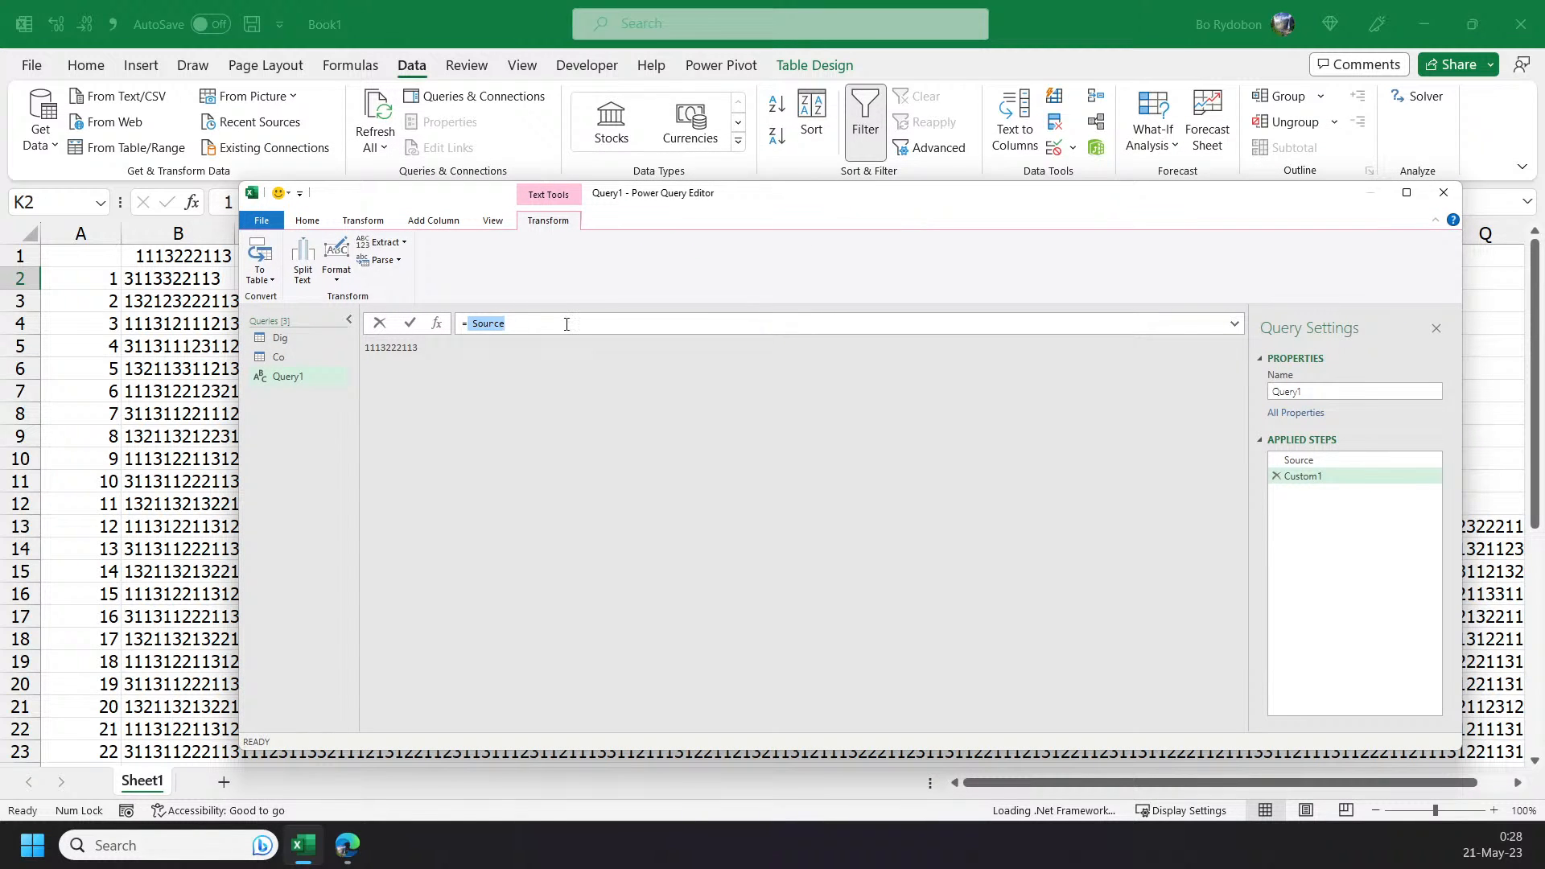
key("BackSpace")
type("List")
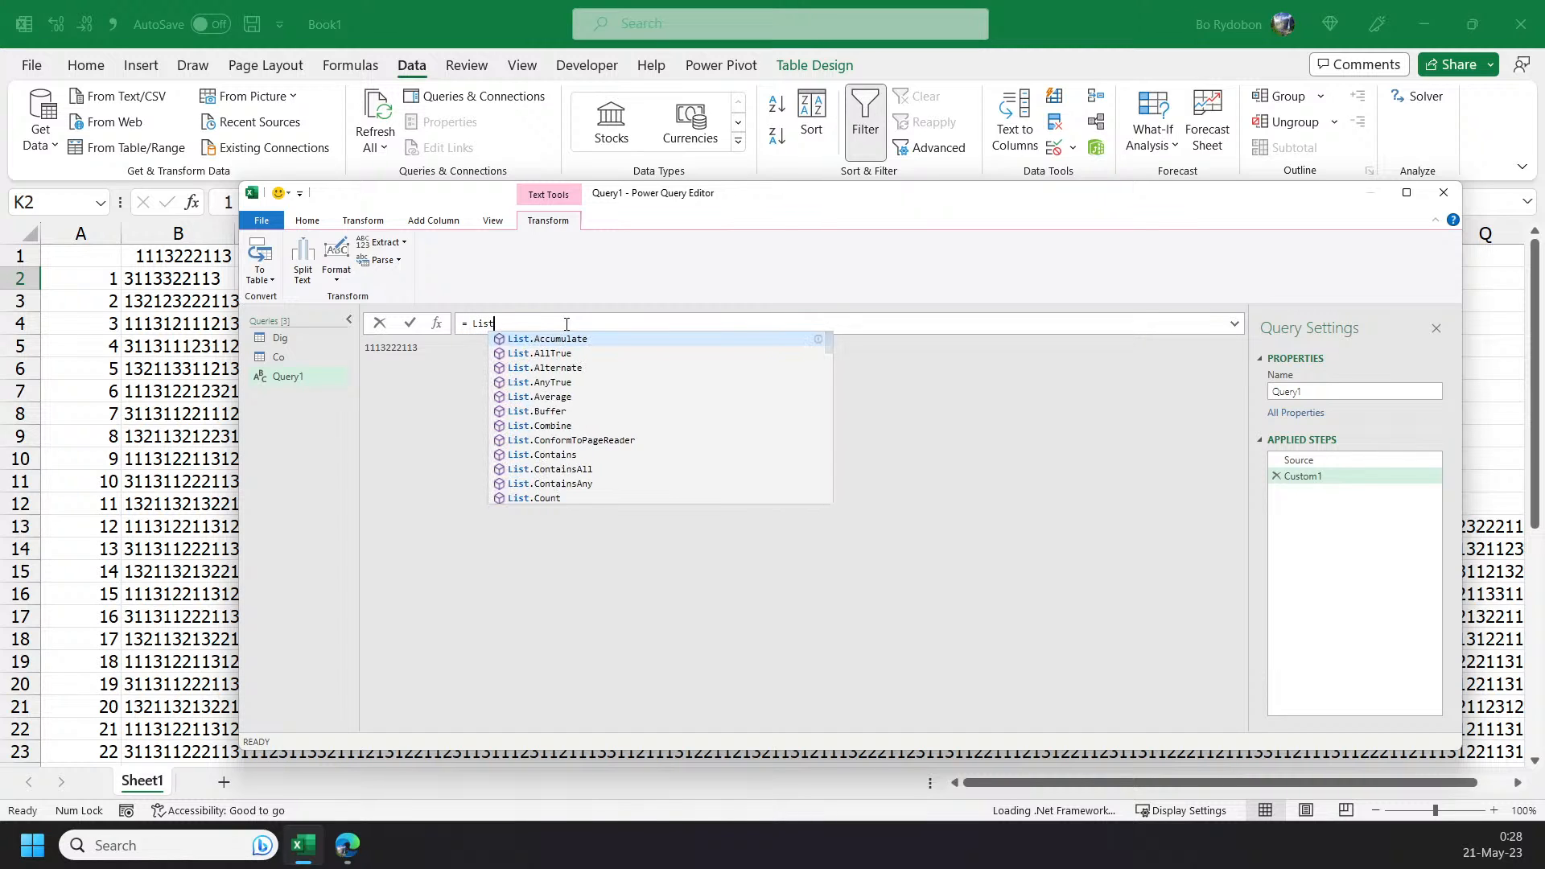
key("Tab")
type("(")
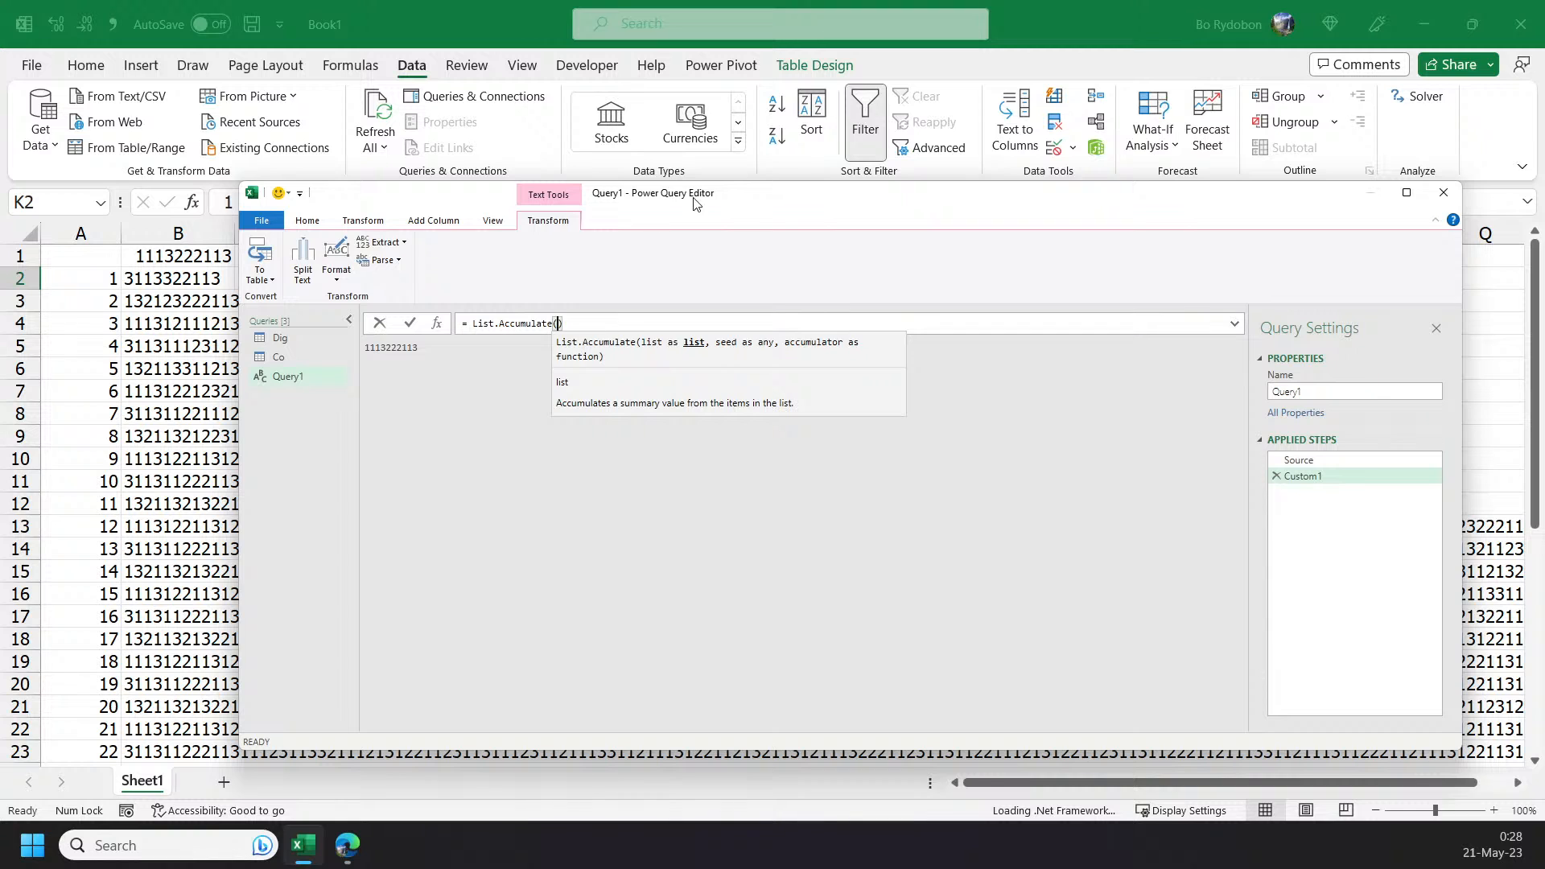
- Supply Co[D] as the list and Source as the seed of List.Accumulate
left_click_drag(713, 203, 855, 344)
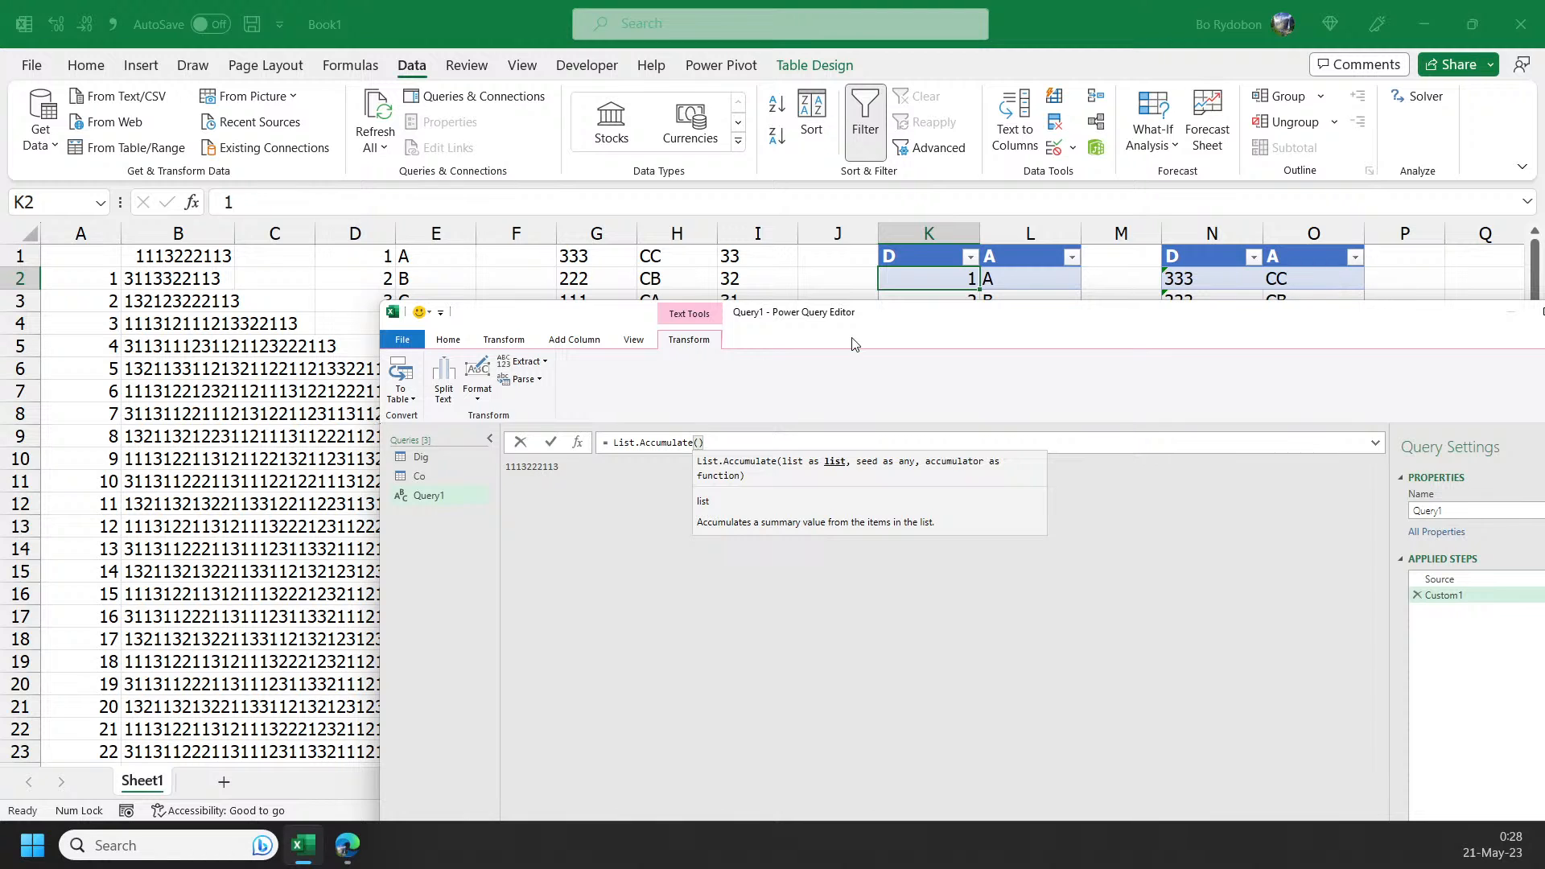
type("Co[D")
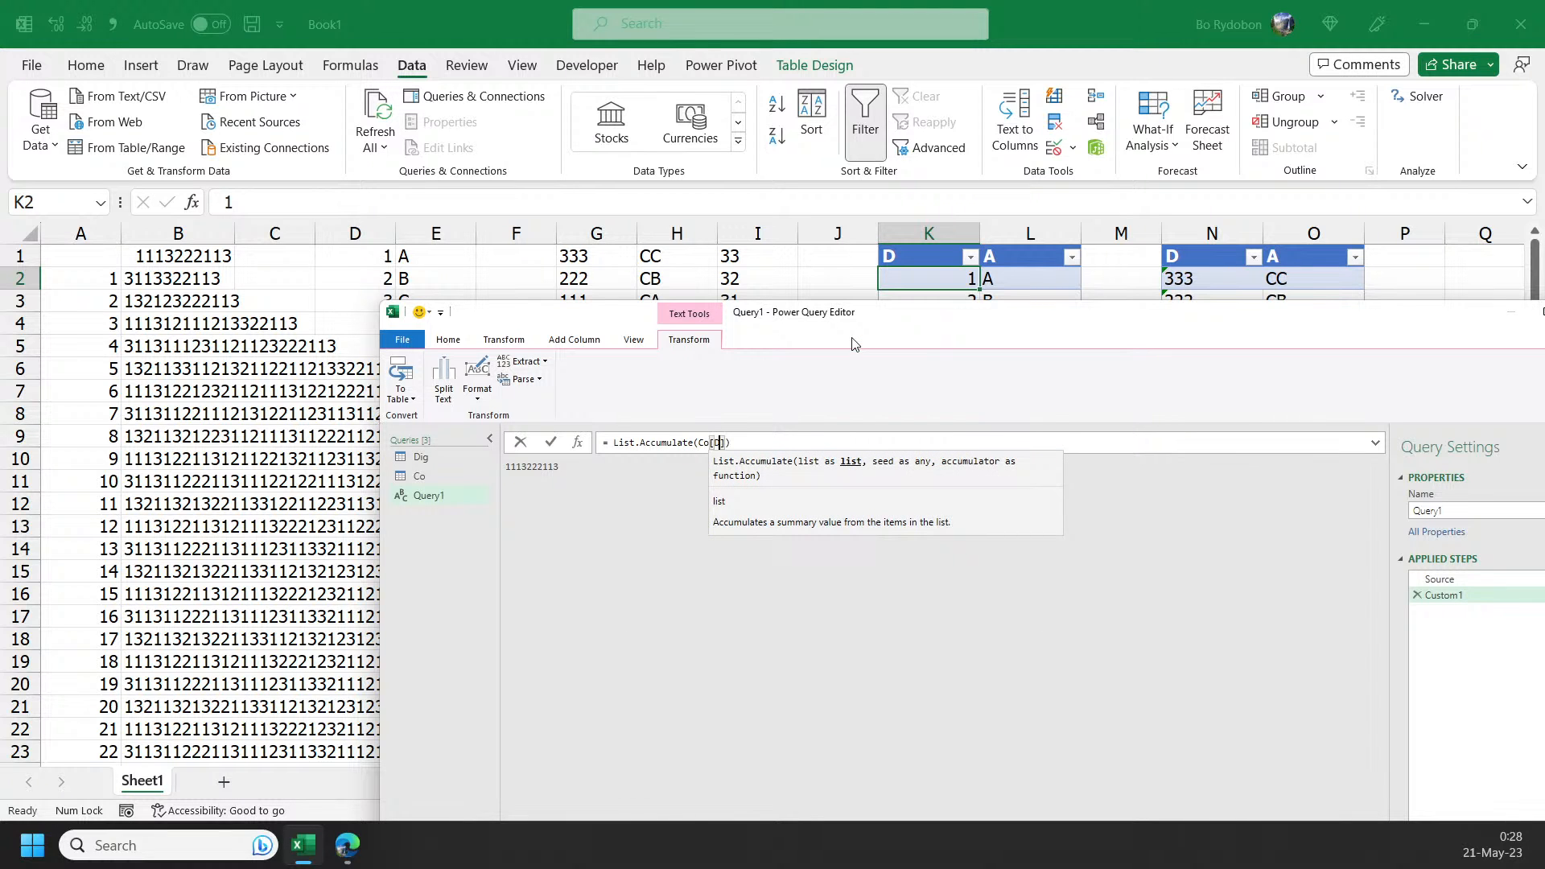
type("],")
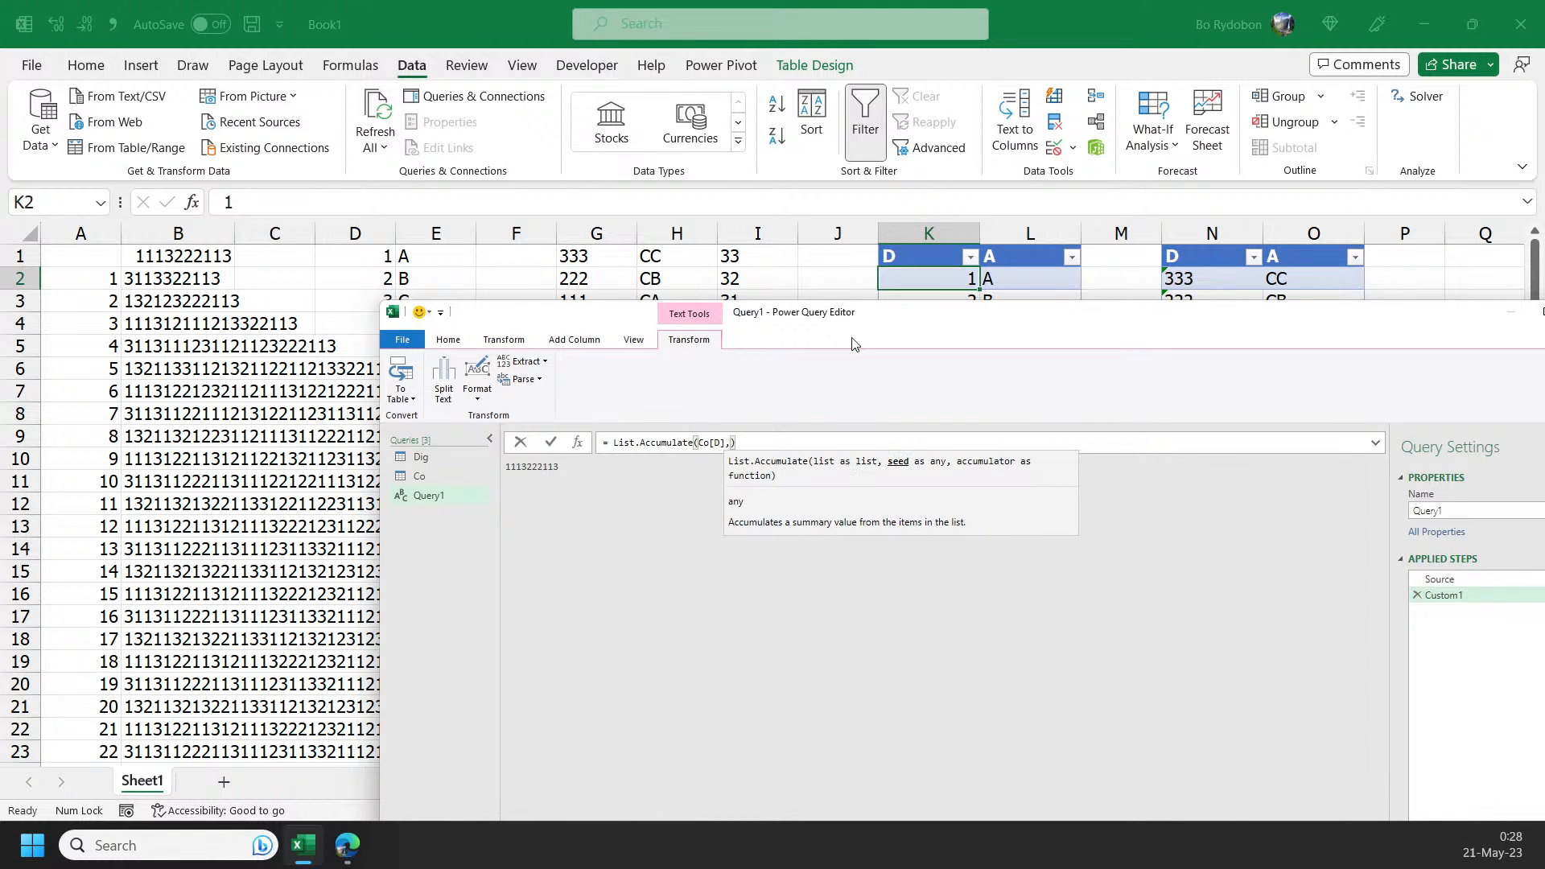
left_click_drag(1145, 326, 1023, 234)
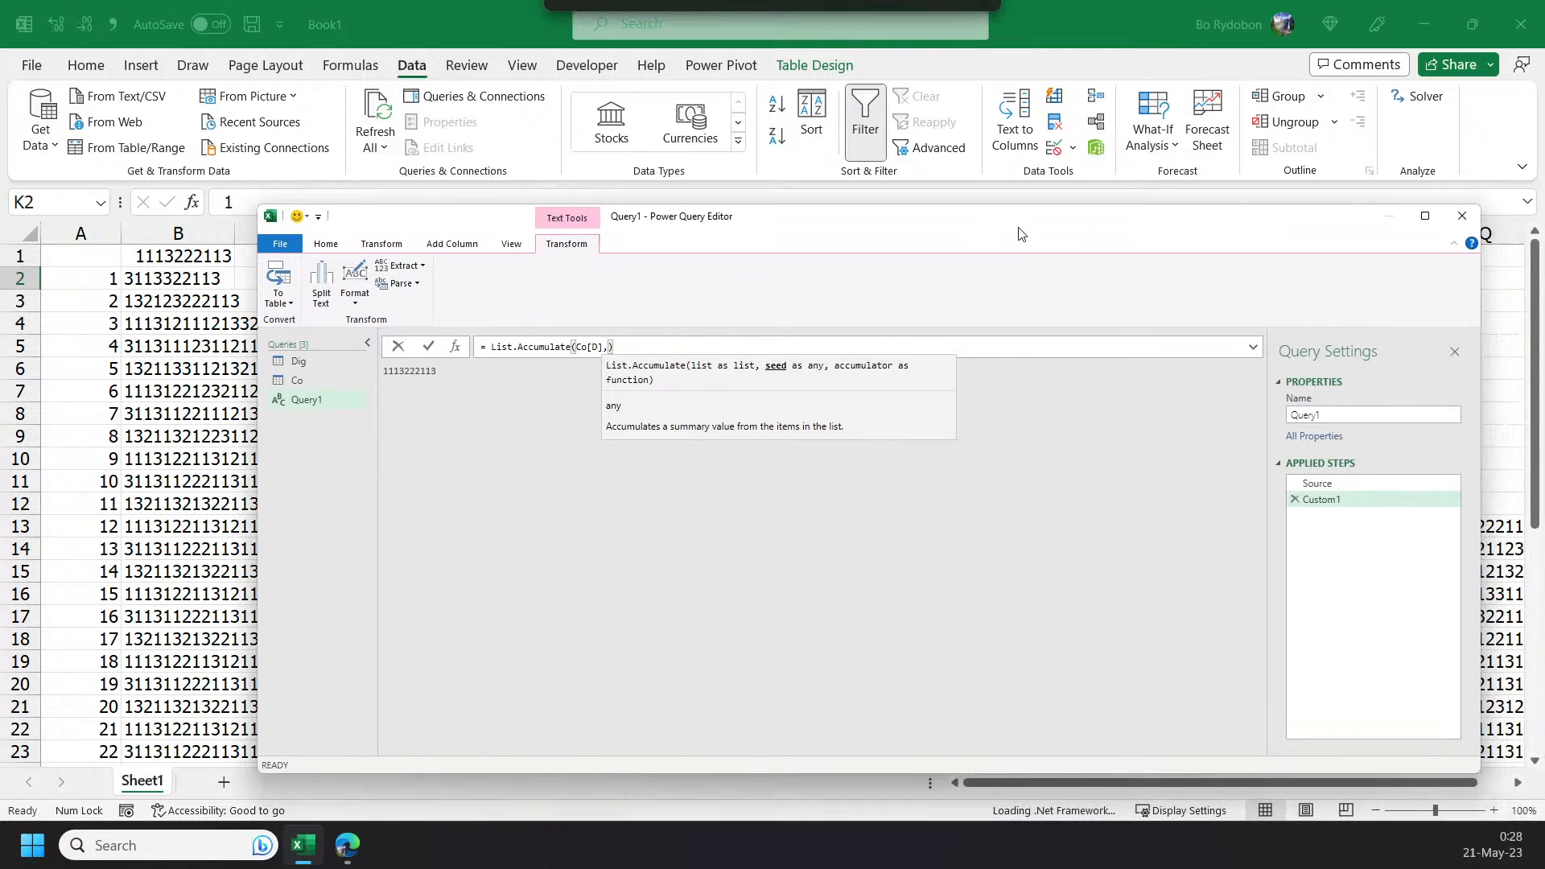
type("Source")
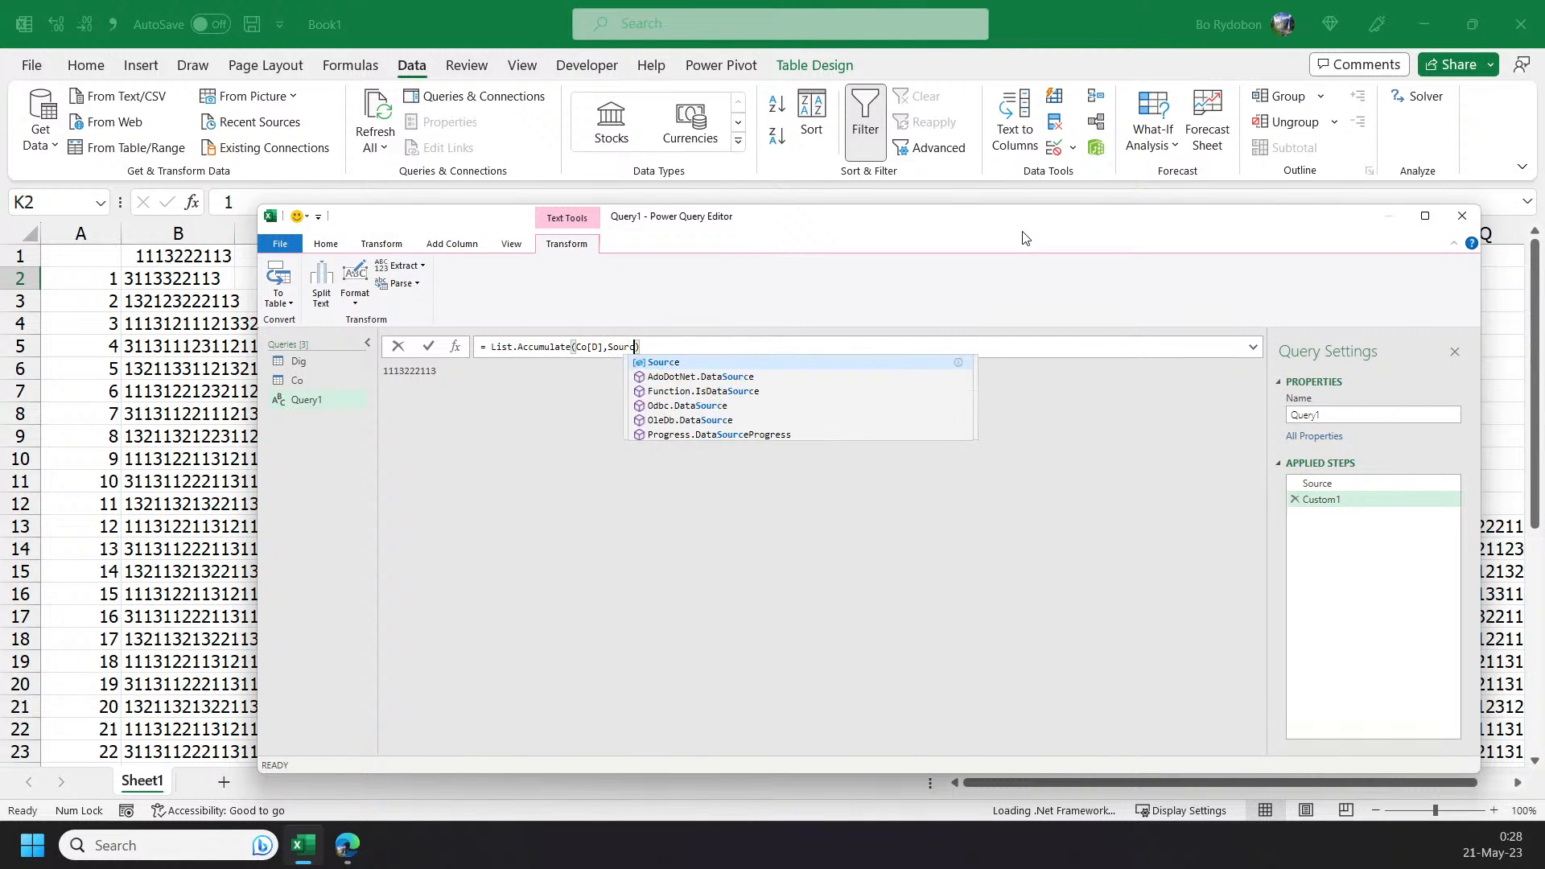
type(")")
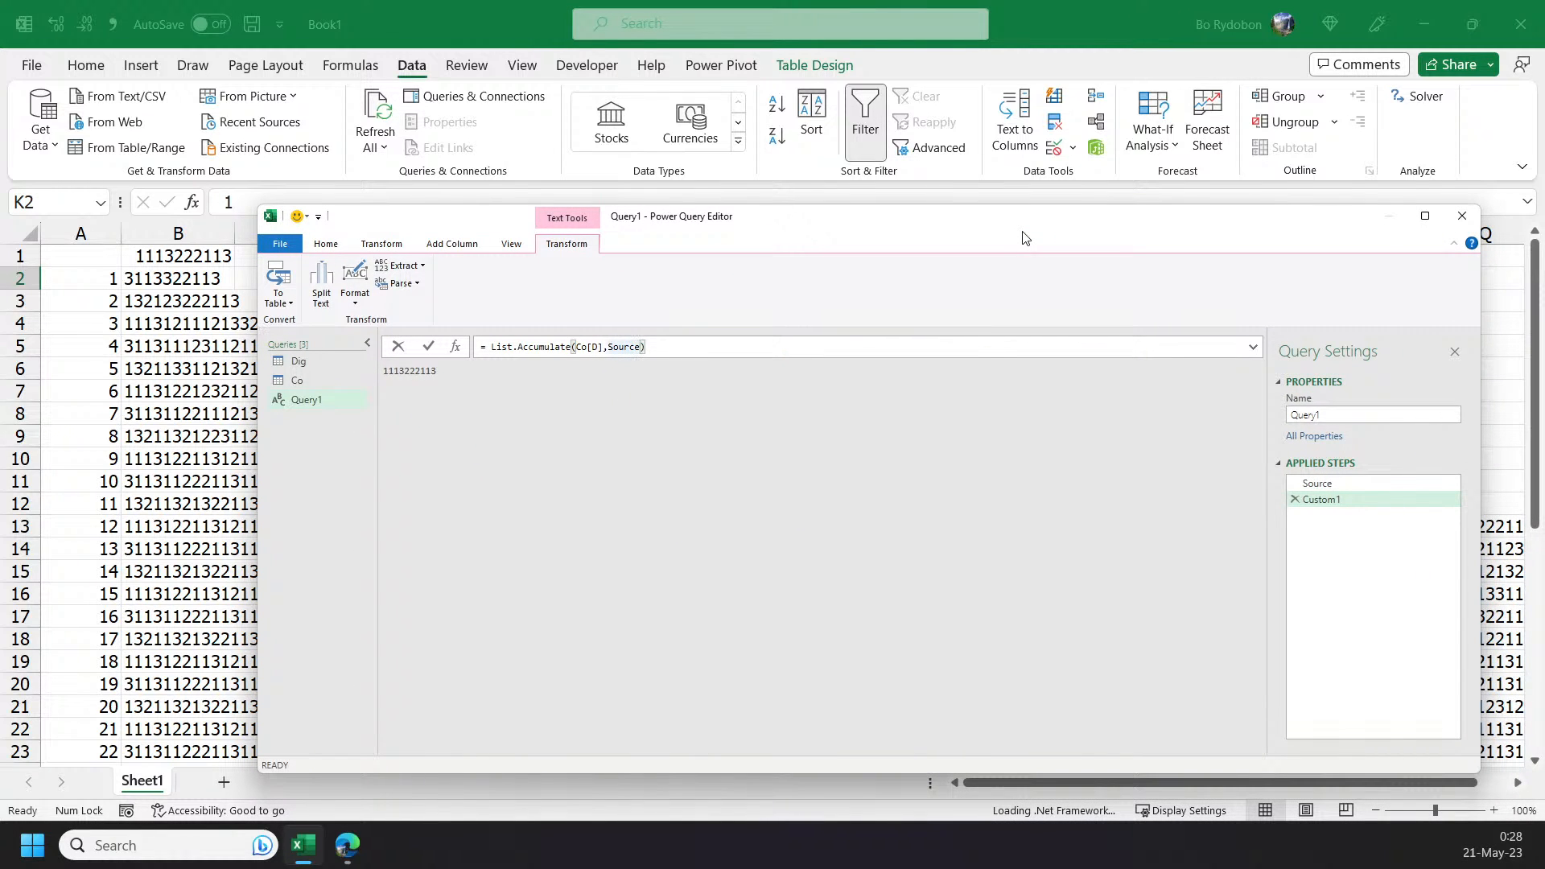
- Begin the accumulator argument of List.Accumulate with the function header (s,l)=>
type(",  (")
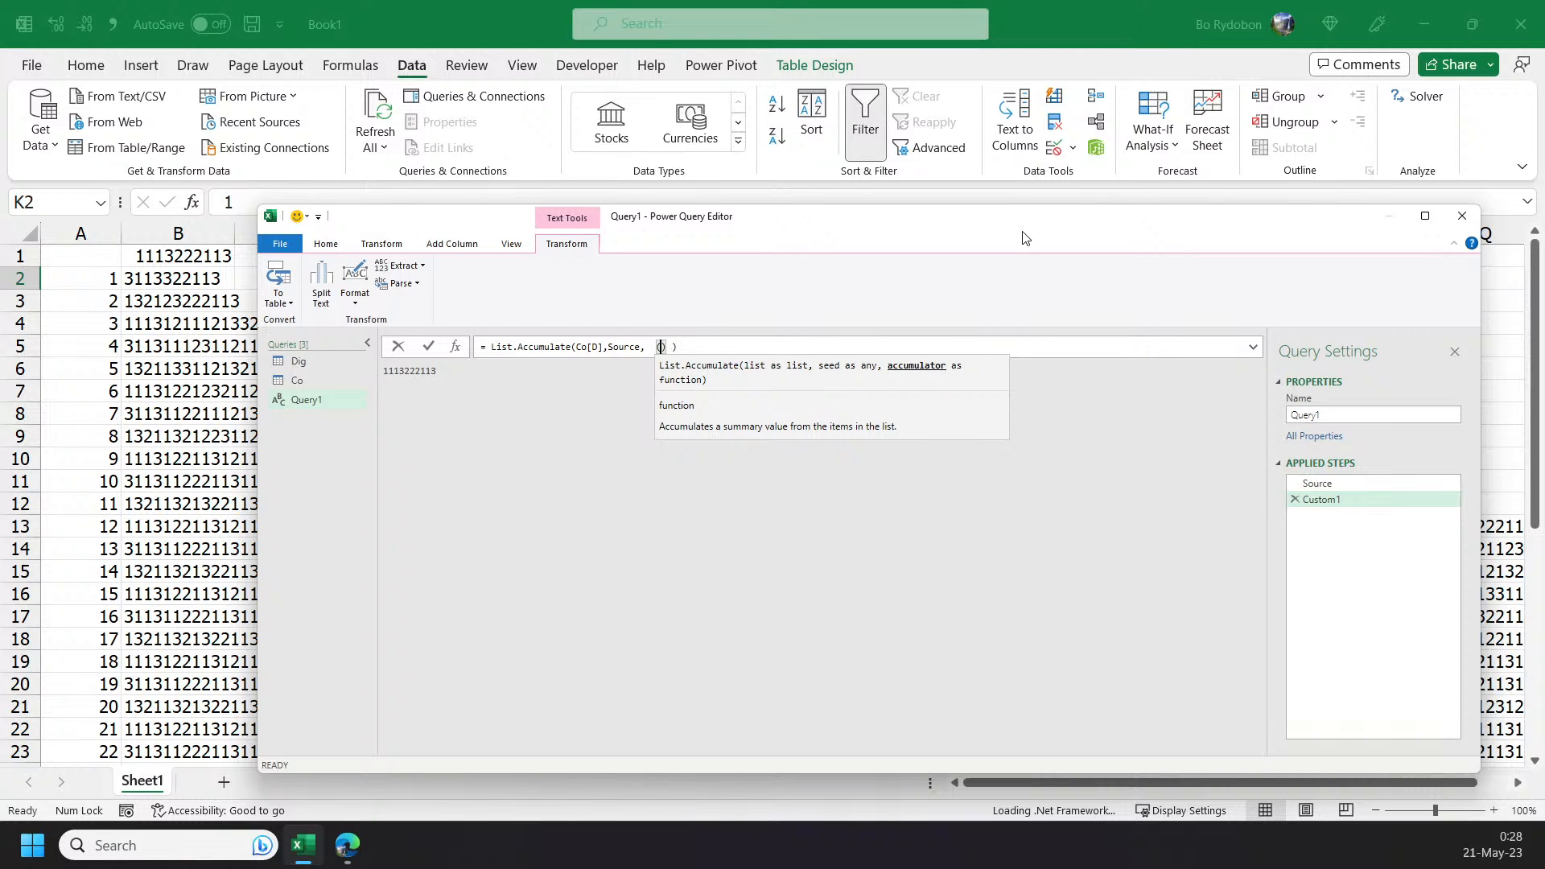
type("s,l")
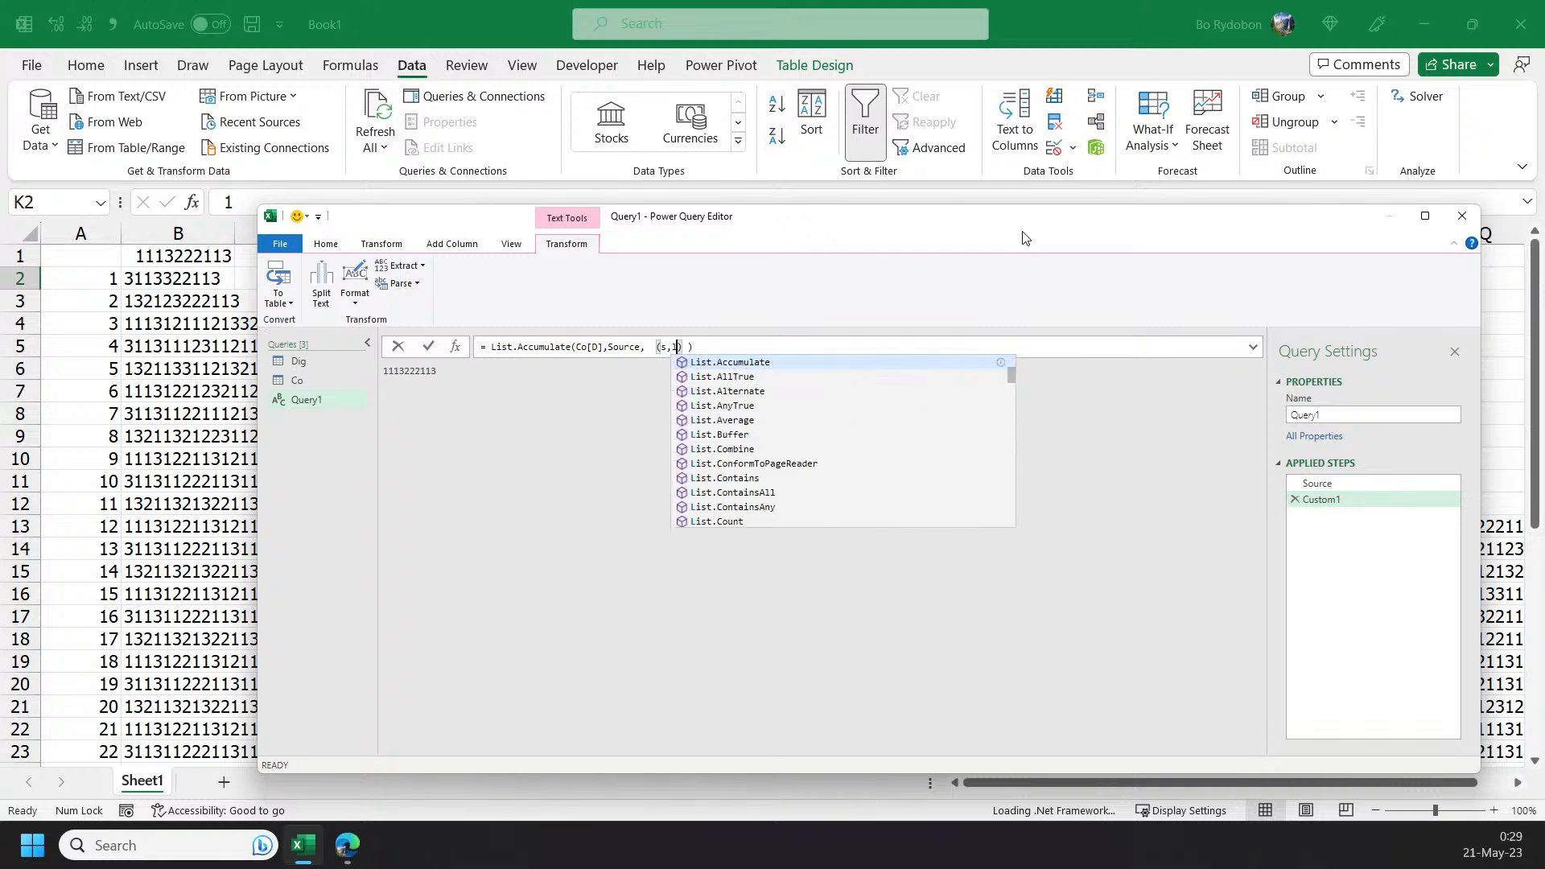
key("Left")
key("Left")
key("Left")
key("BackSpace")
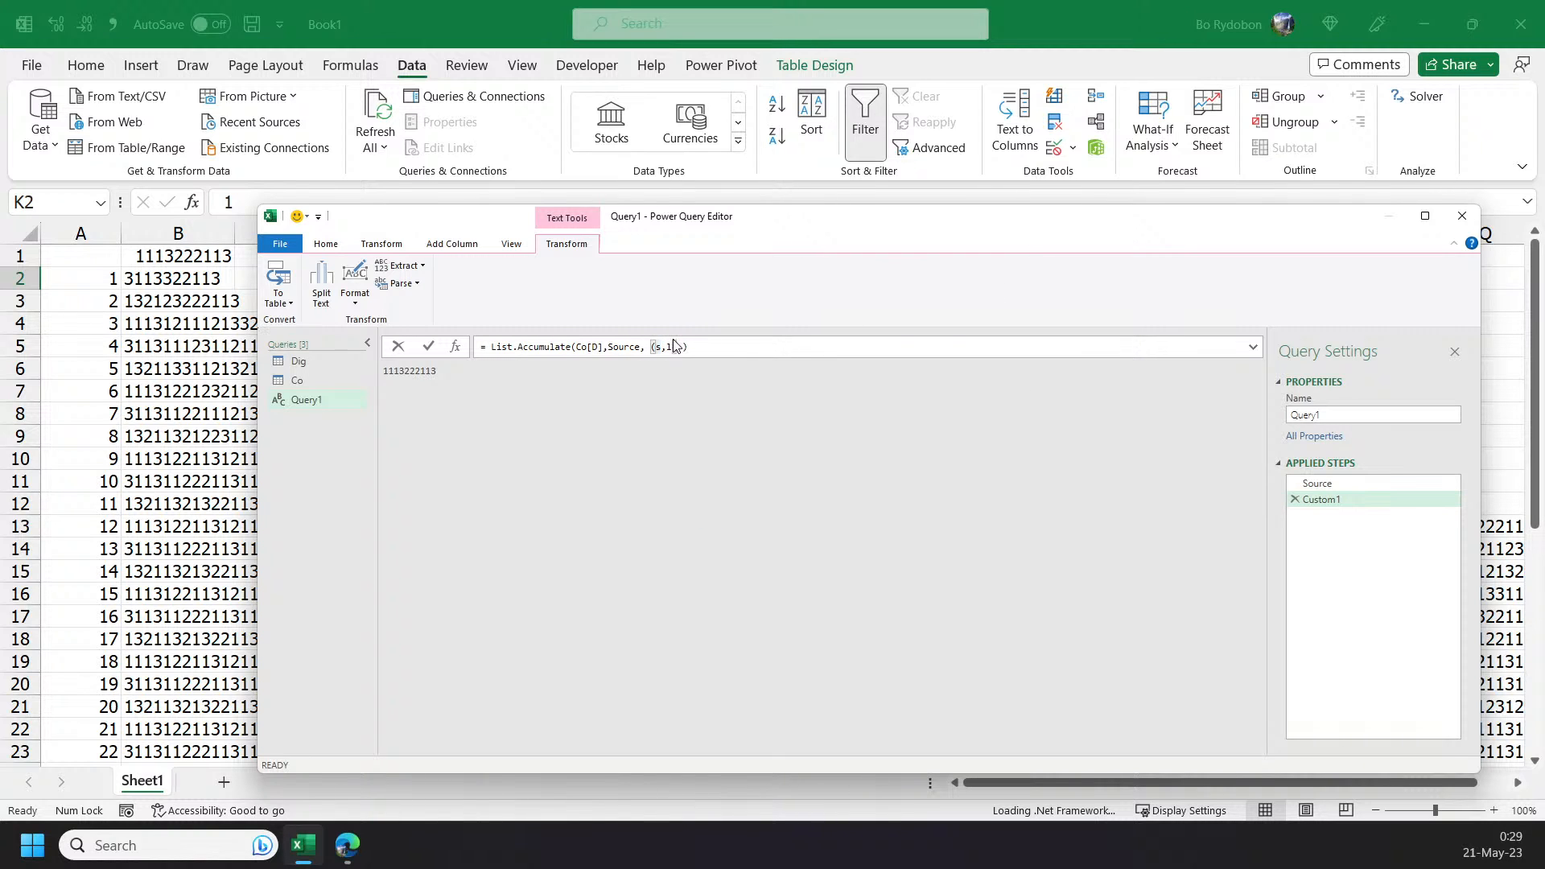
double_click(614, 349)
left_click(676, 348)
left_click_drag(609, 349, 574, 350)
left_click(673, 348)
type("=>")
- Start the body of the accumulator function with an opened Text.Replace call after (s,l)=>
type("re")
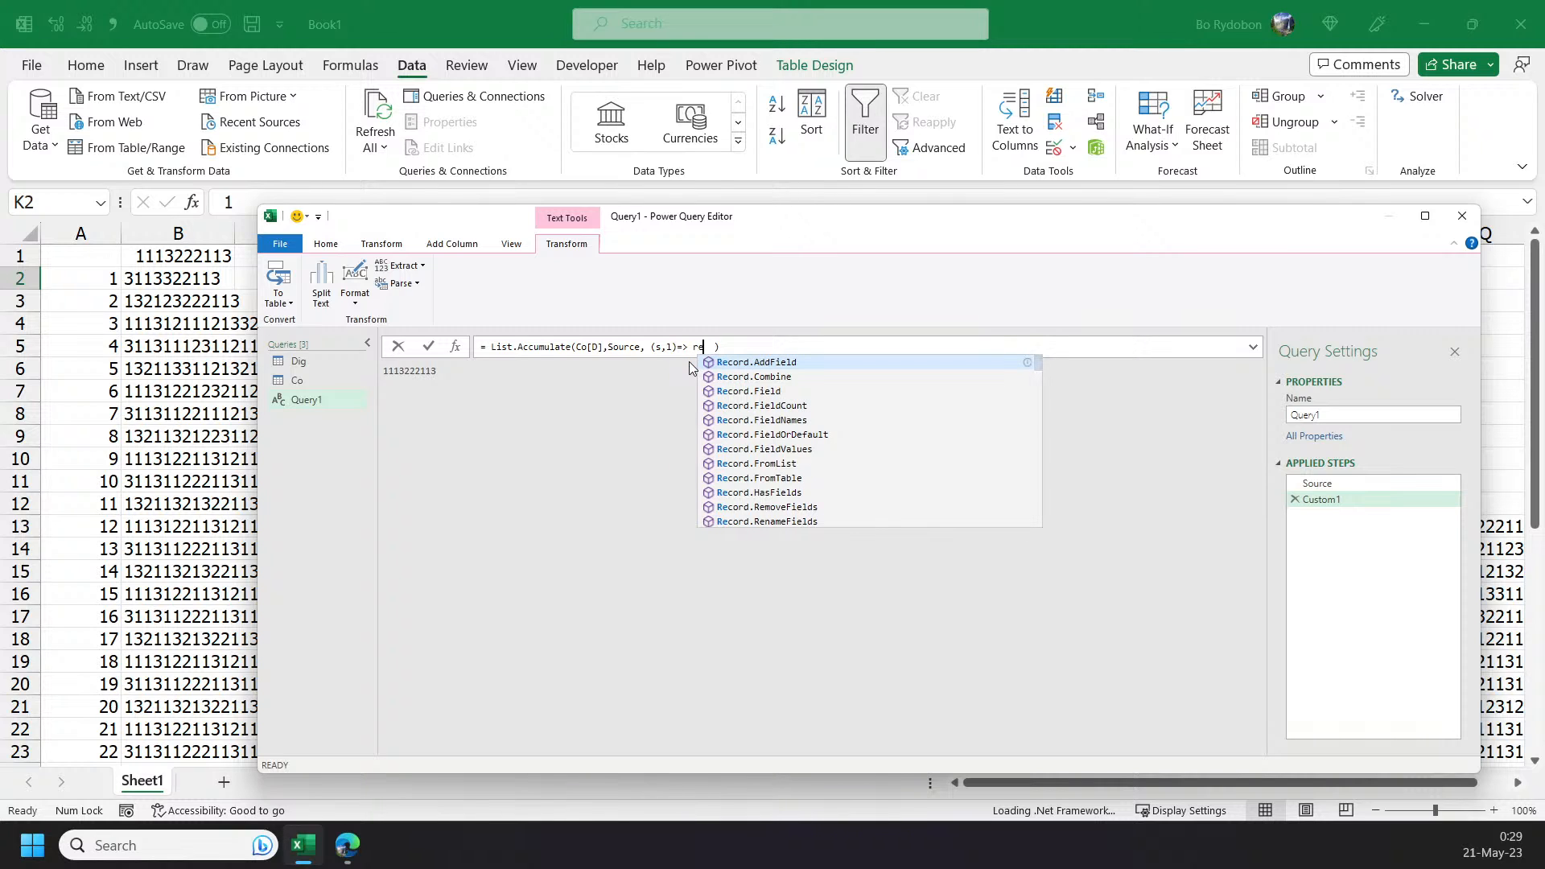
key("BackSpace")
key("BackSpace")
type("tex")
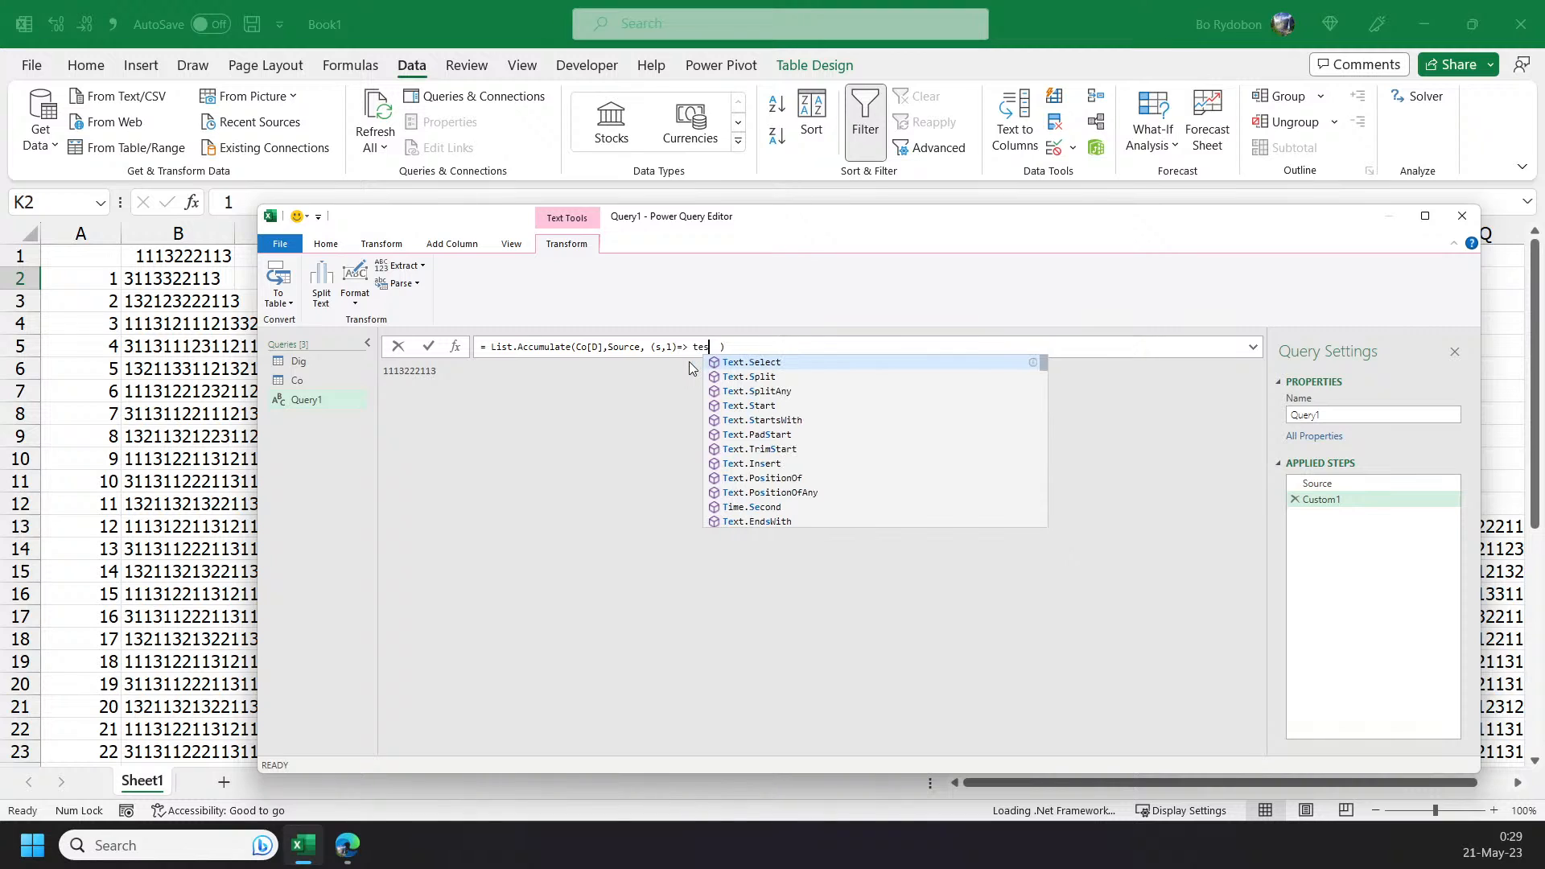
type("trp")
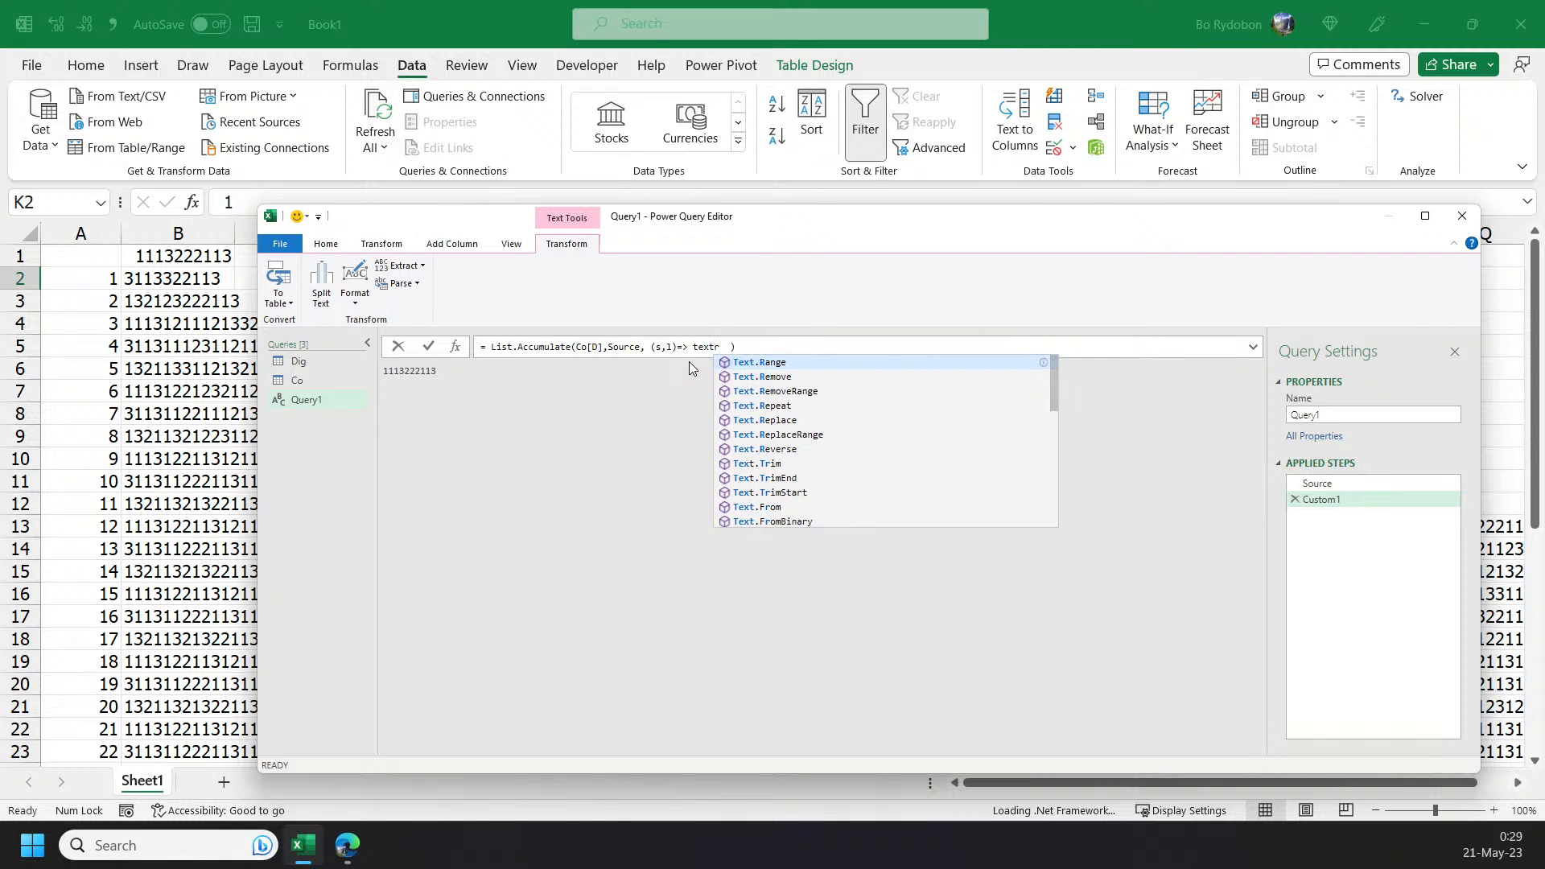
key("Down")
key("Down")
key("Tab")
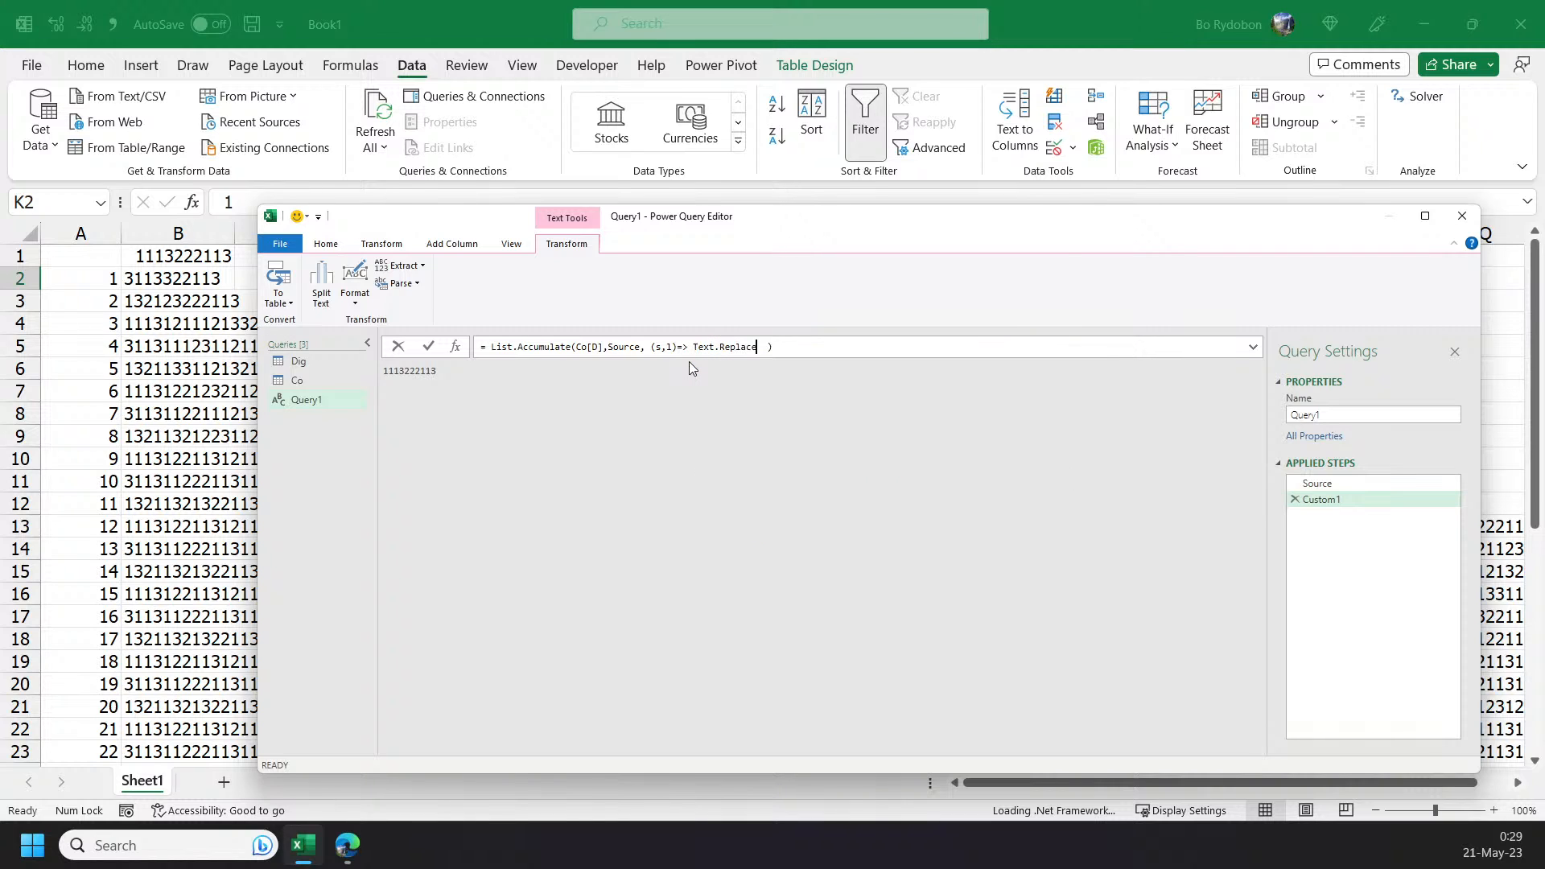
type("(")
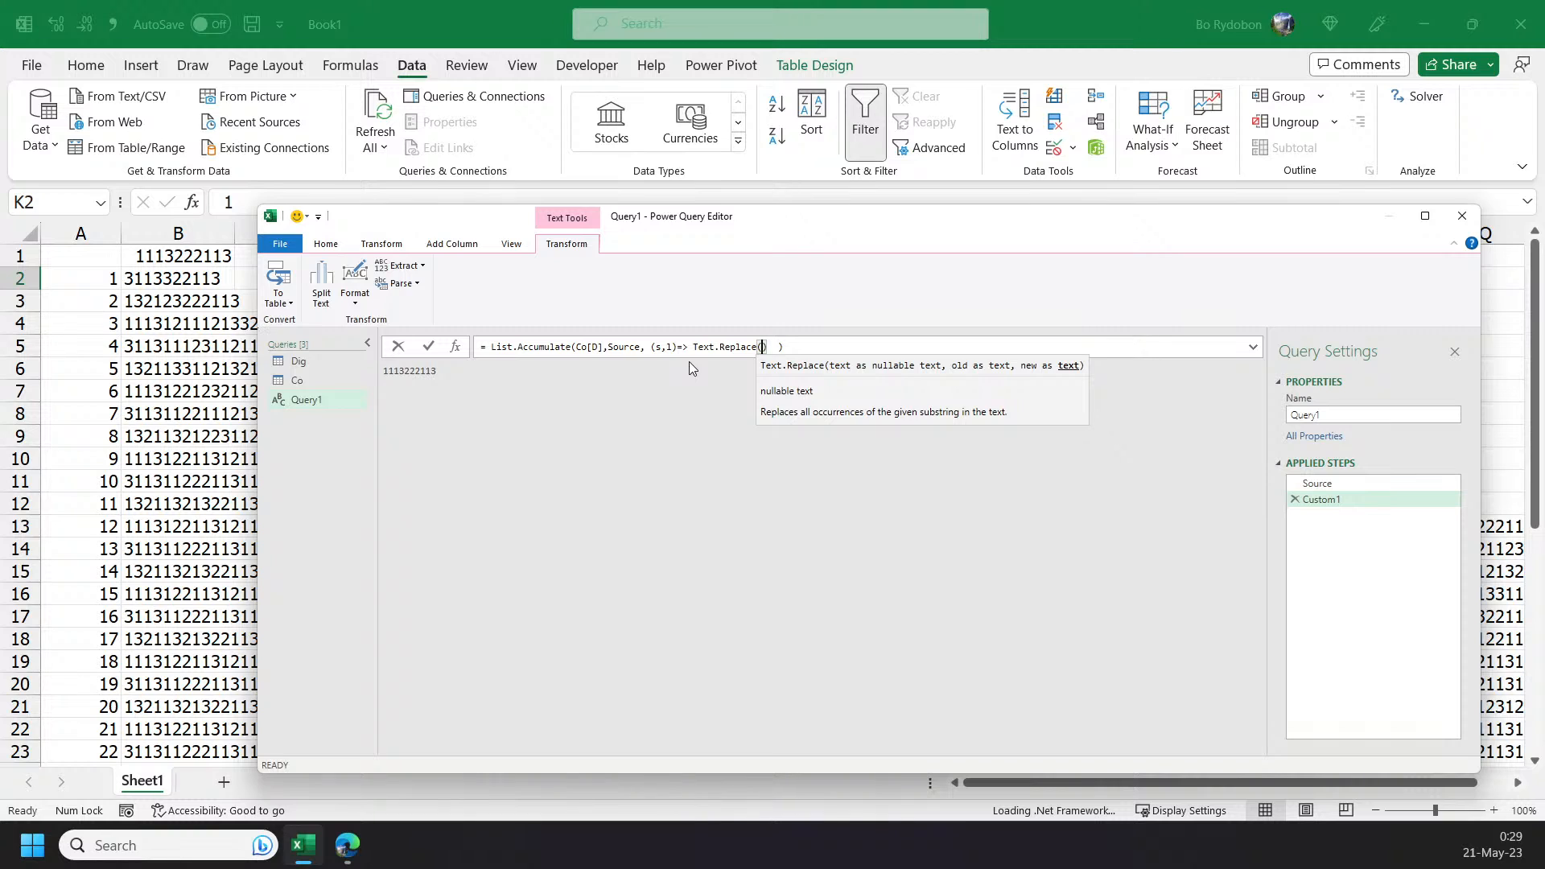
- Supply s as the text and l as the old text of Text.Replace, leaving the replacement argument open
type("s,")
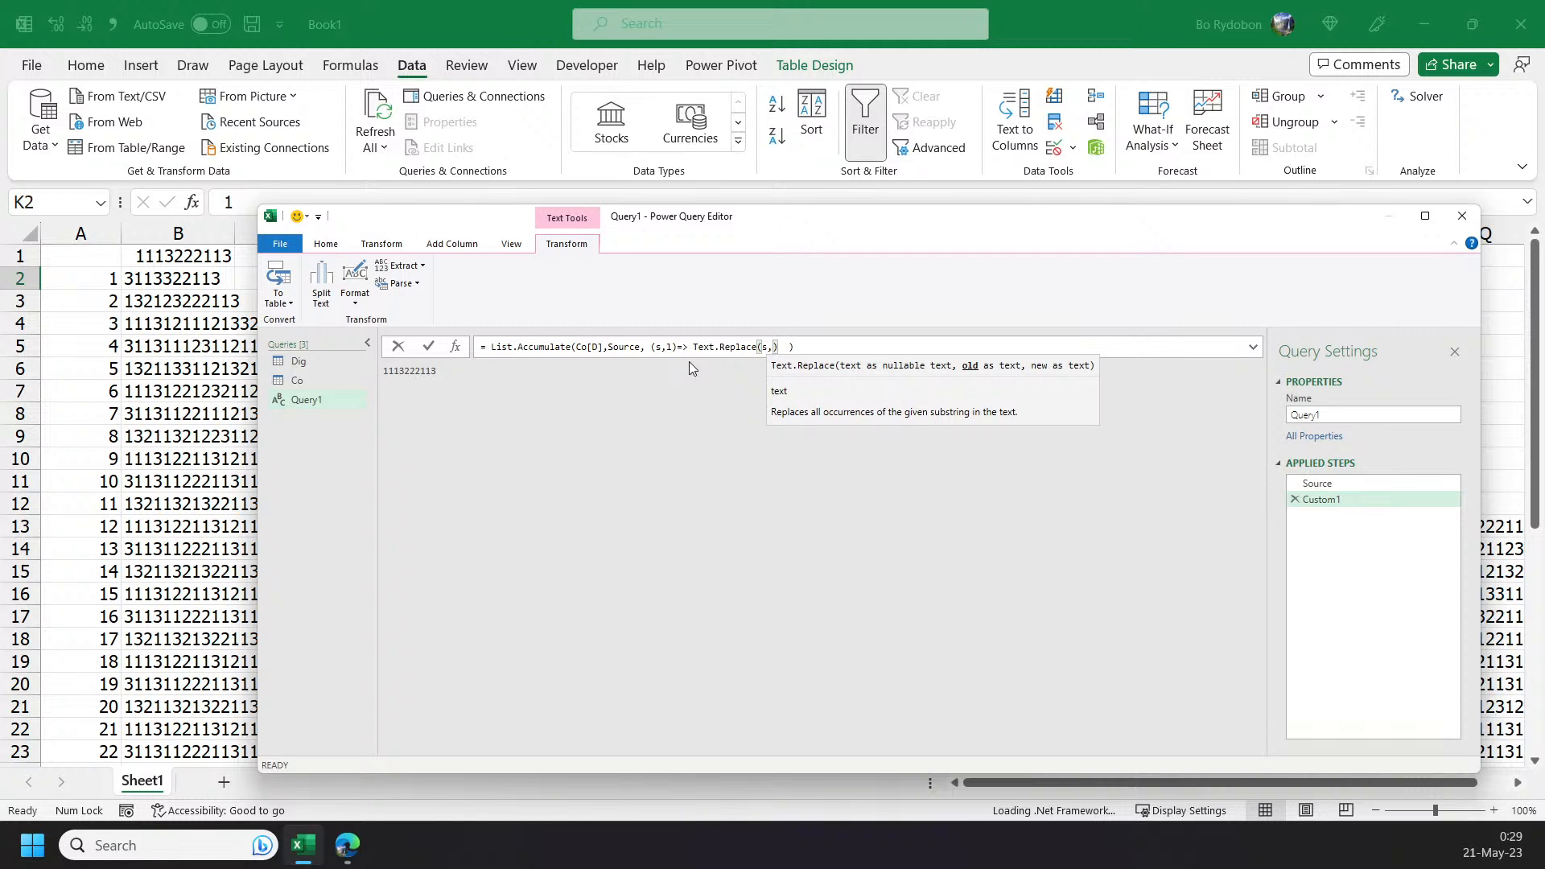
type("1")
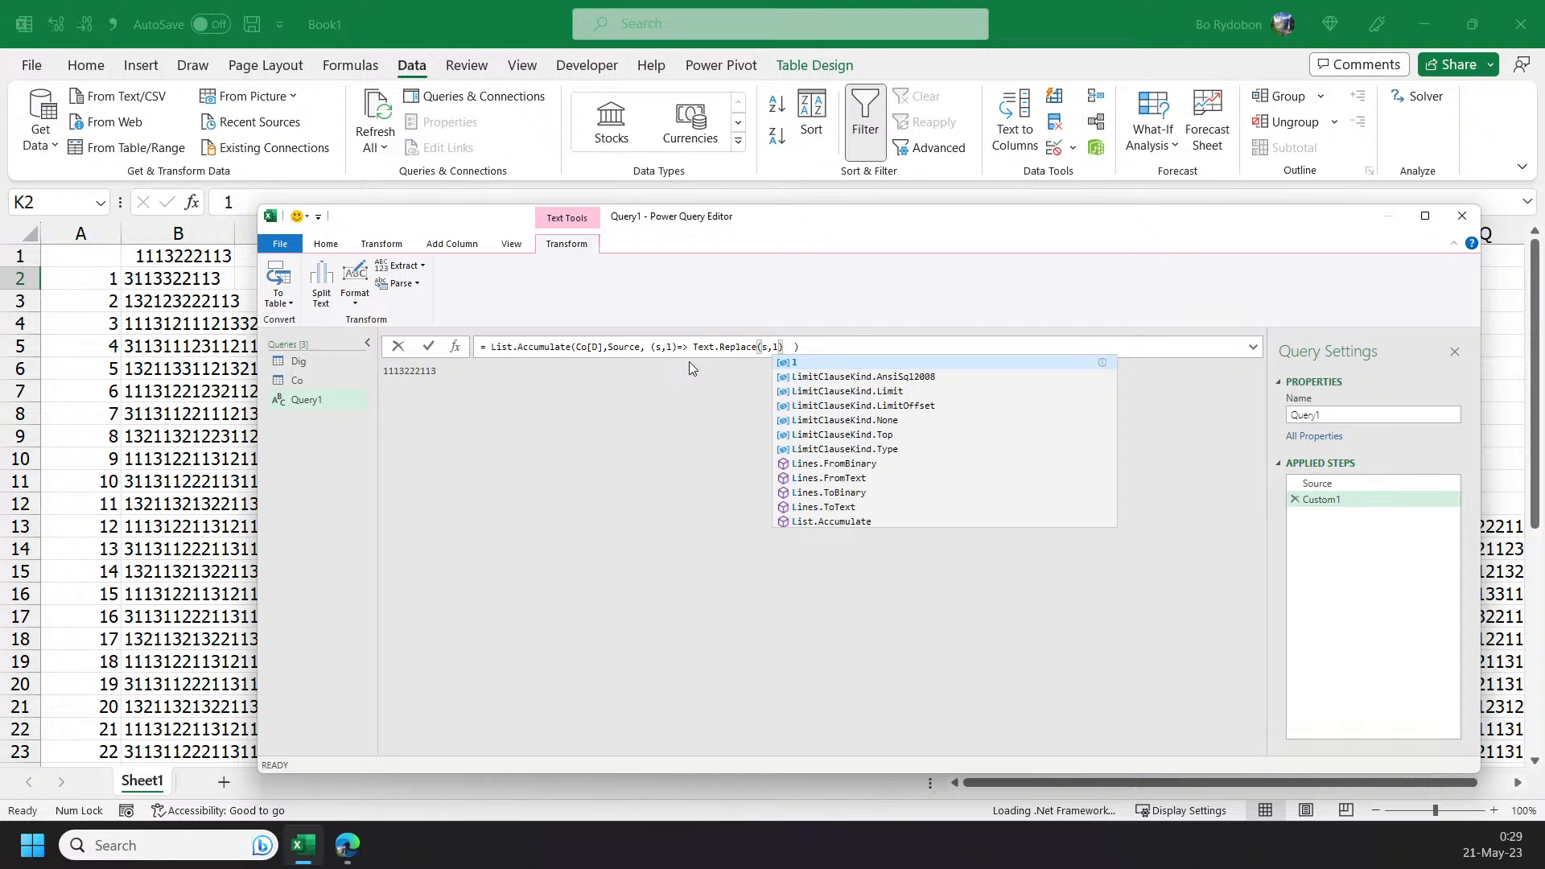
type(", )")
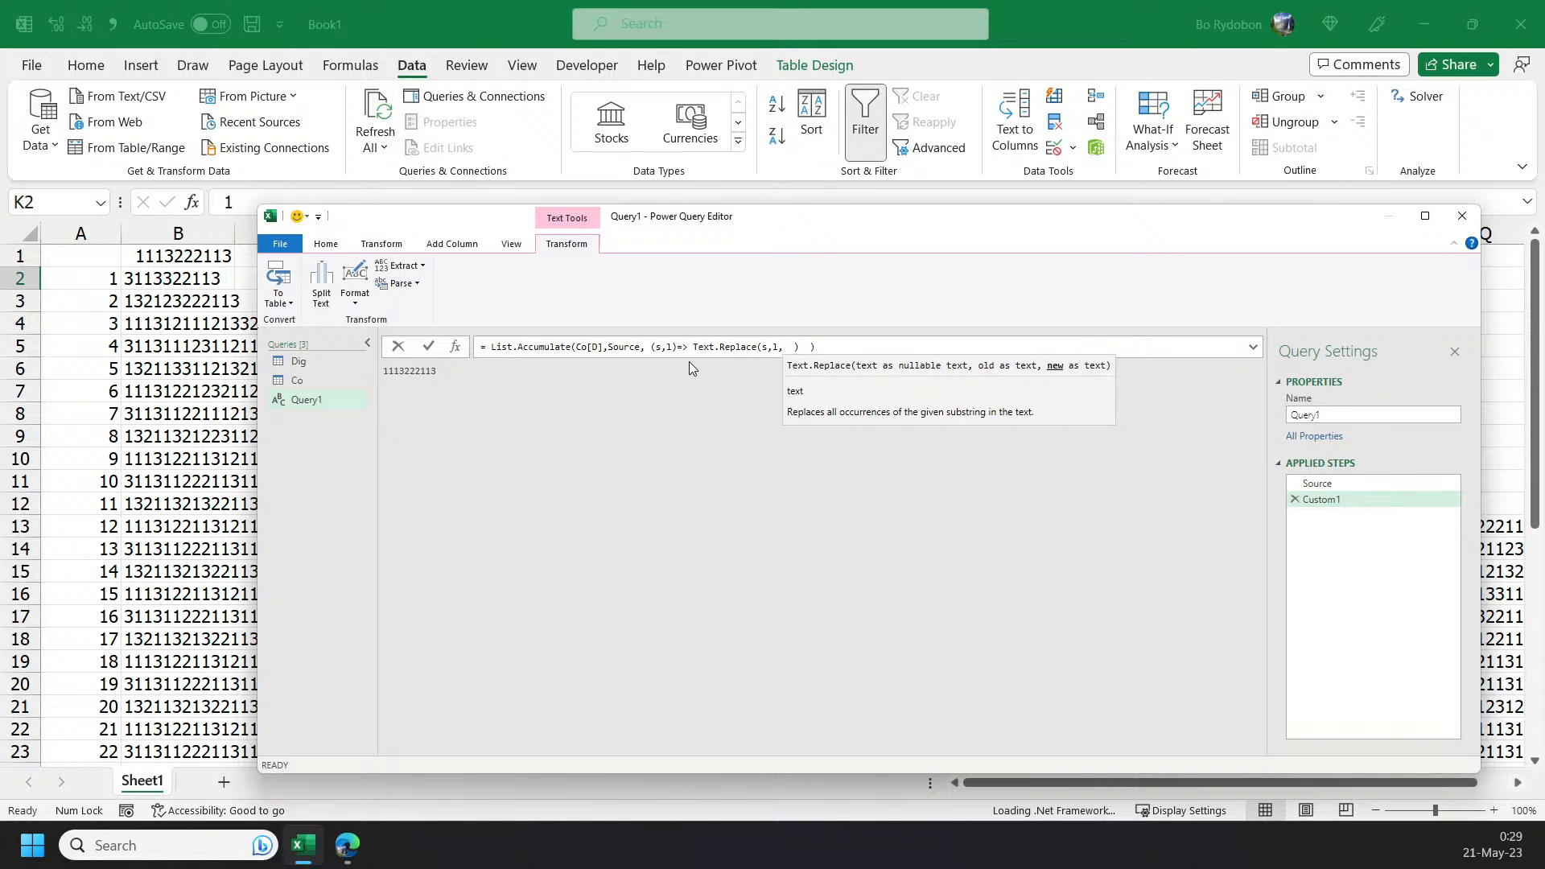
- Move the Power Query Editor window lower to uncover the worksheet lookup tables, and return to Text.Replace's empty third argument
left_click_drag(754, 218, 754, 323)
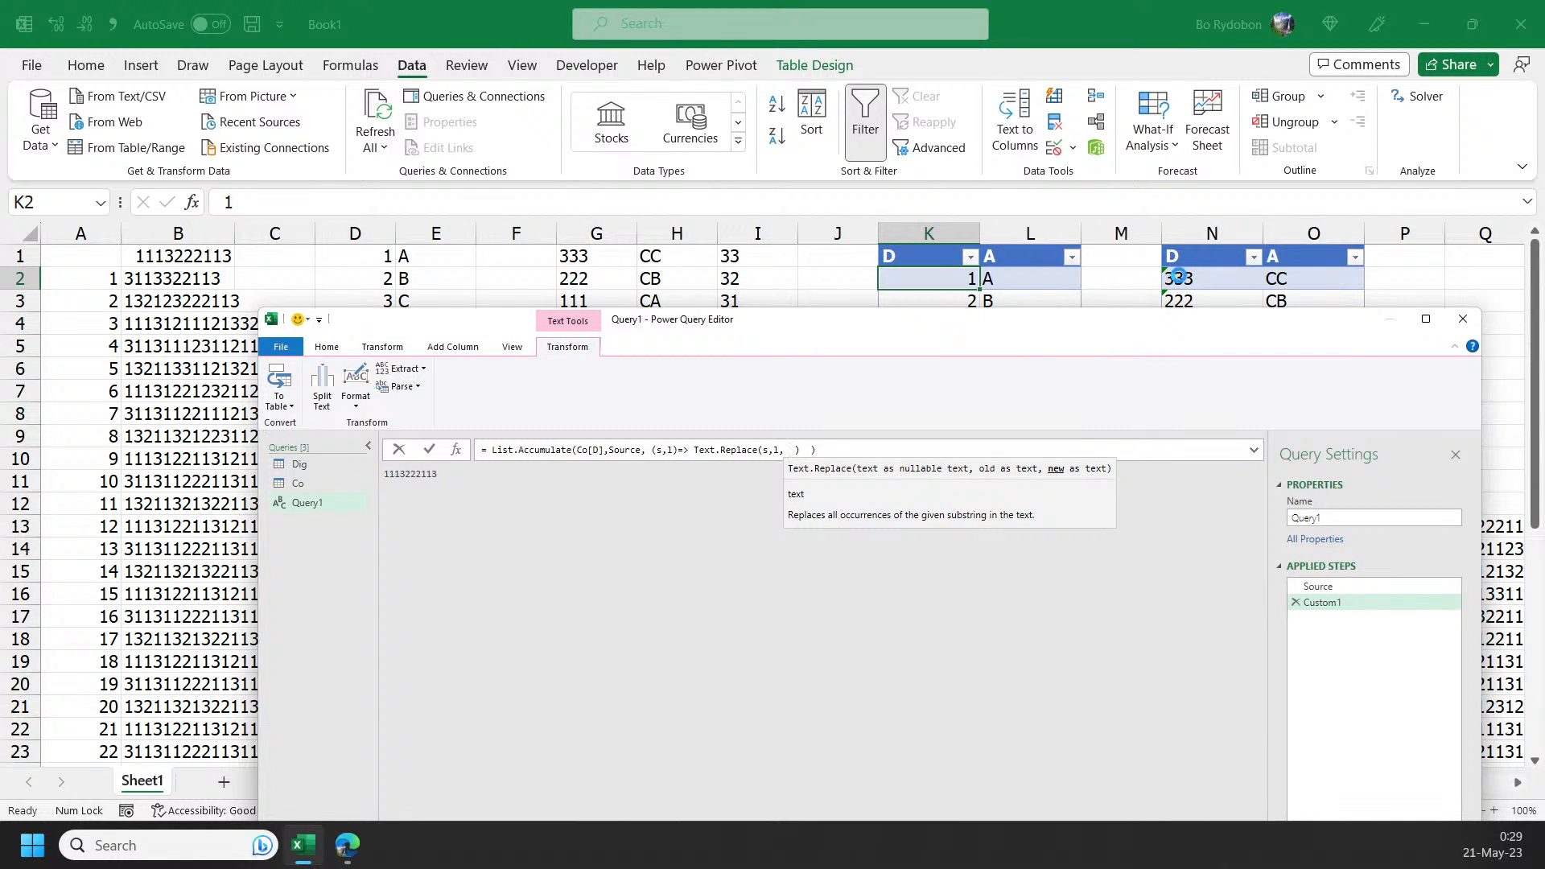
left_click(878, 449)
left_click(787, 450)
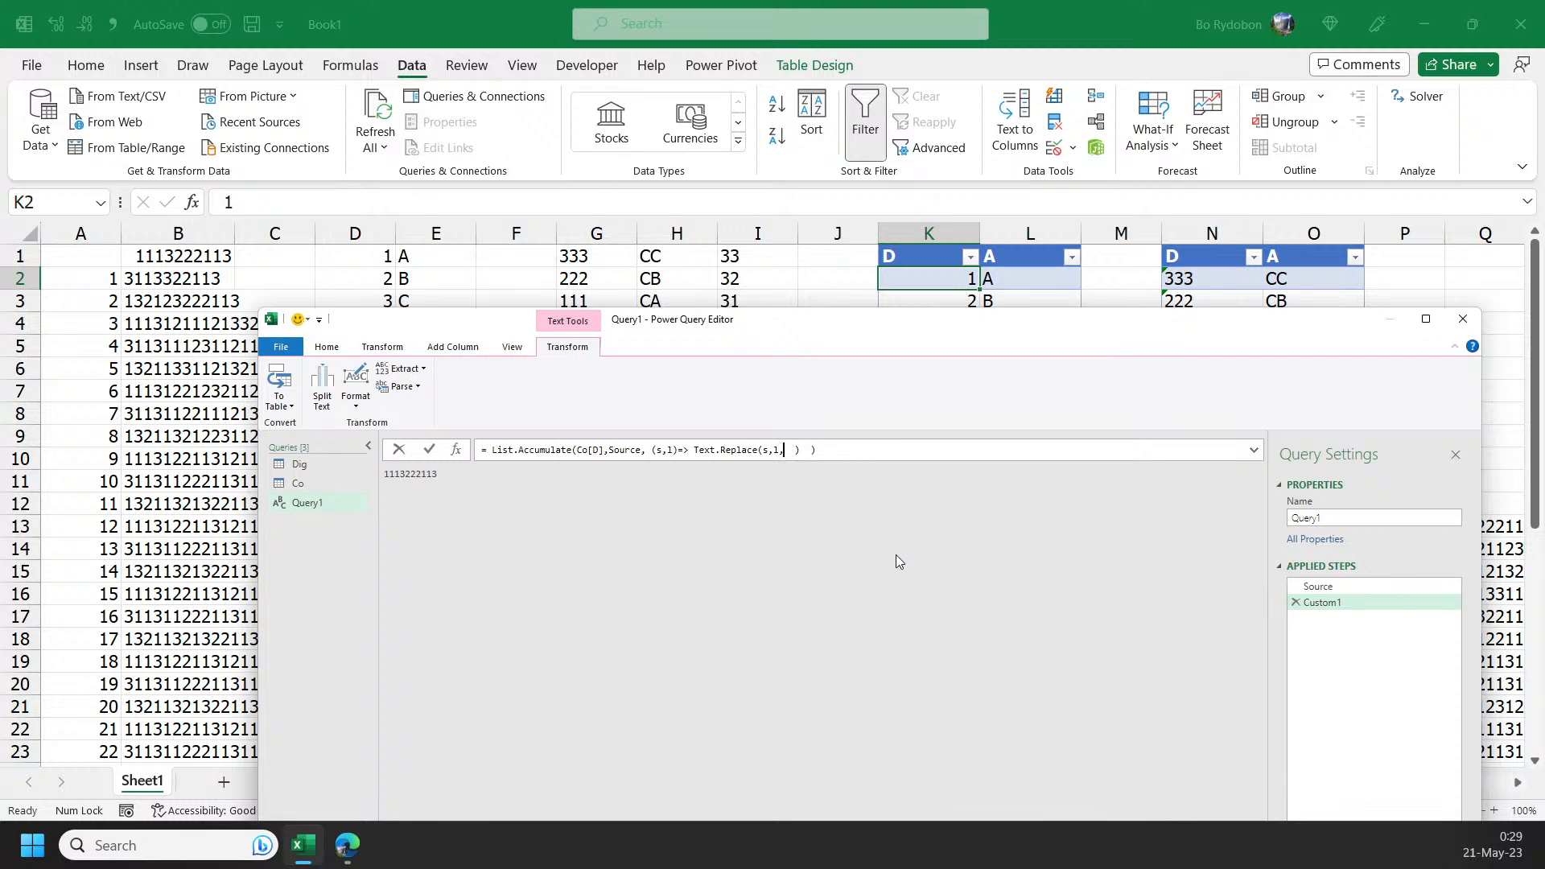
- Commit the incomplete List.Accumulate formula and add another custom step after it in Query1
left_click(907, 449)
key("Return")
left_click(456, 450)
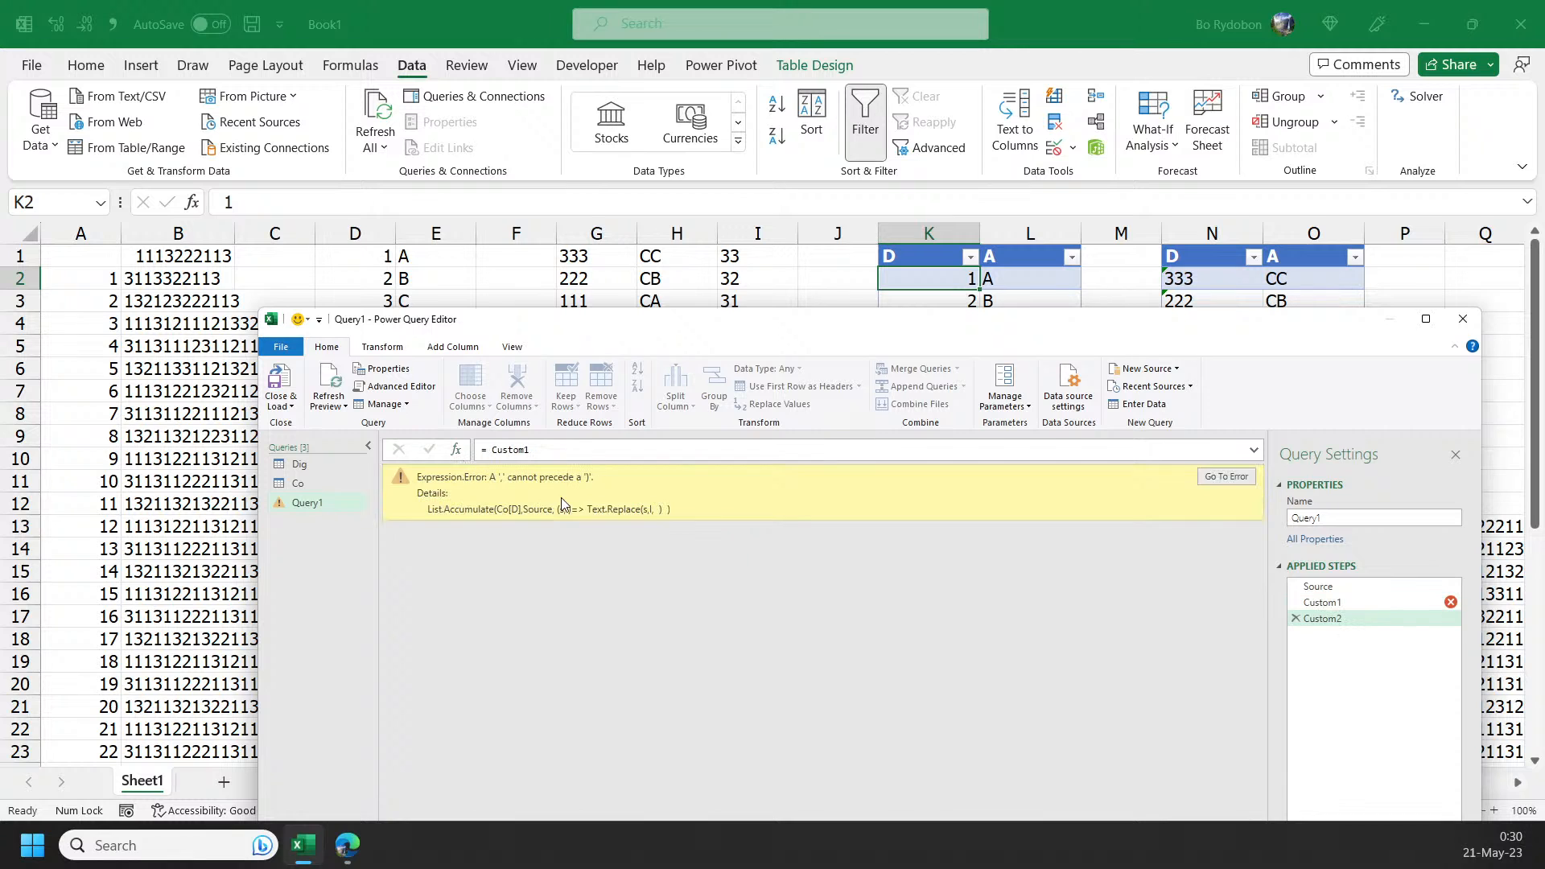
- Examine Query1's Source step and the Co query's formula, highlighting its {[Name="Co"]} row lookup
left_click(1340, 590)
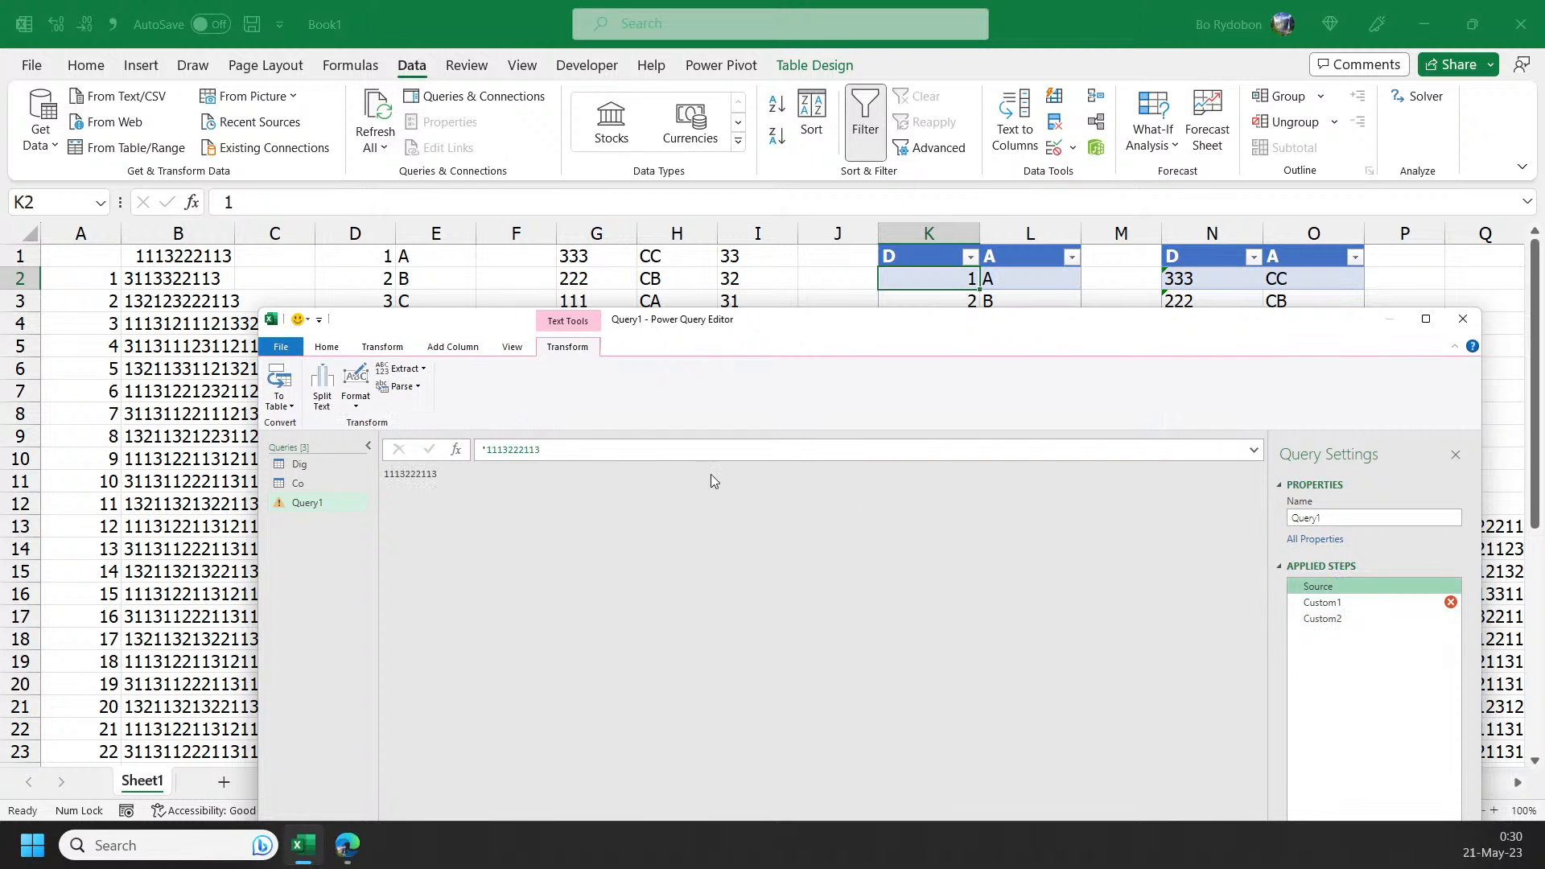
left_click(315, 483)
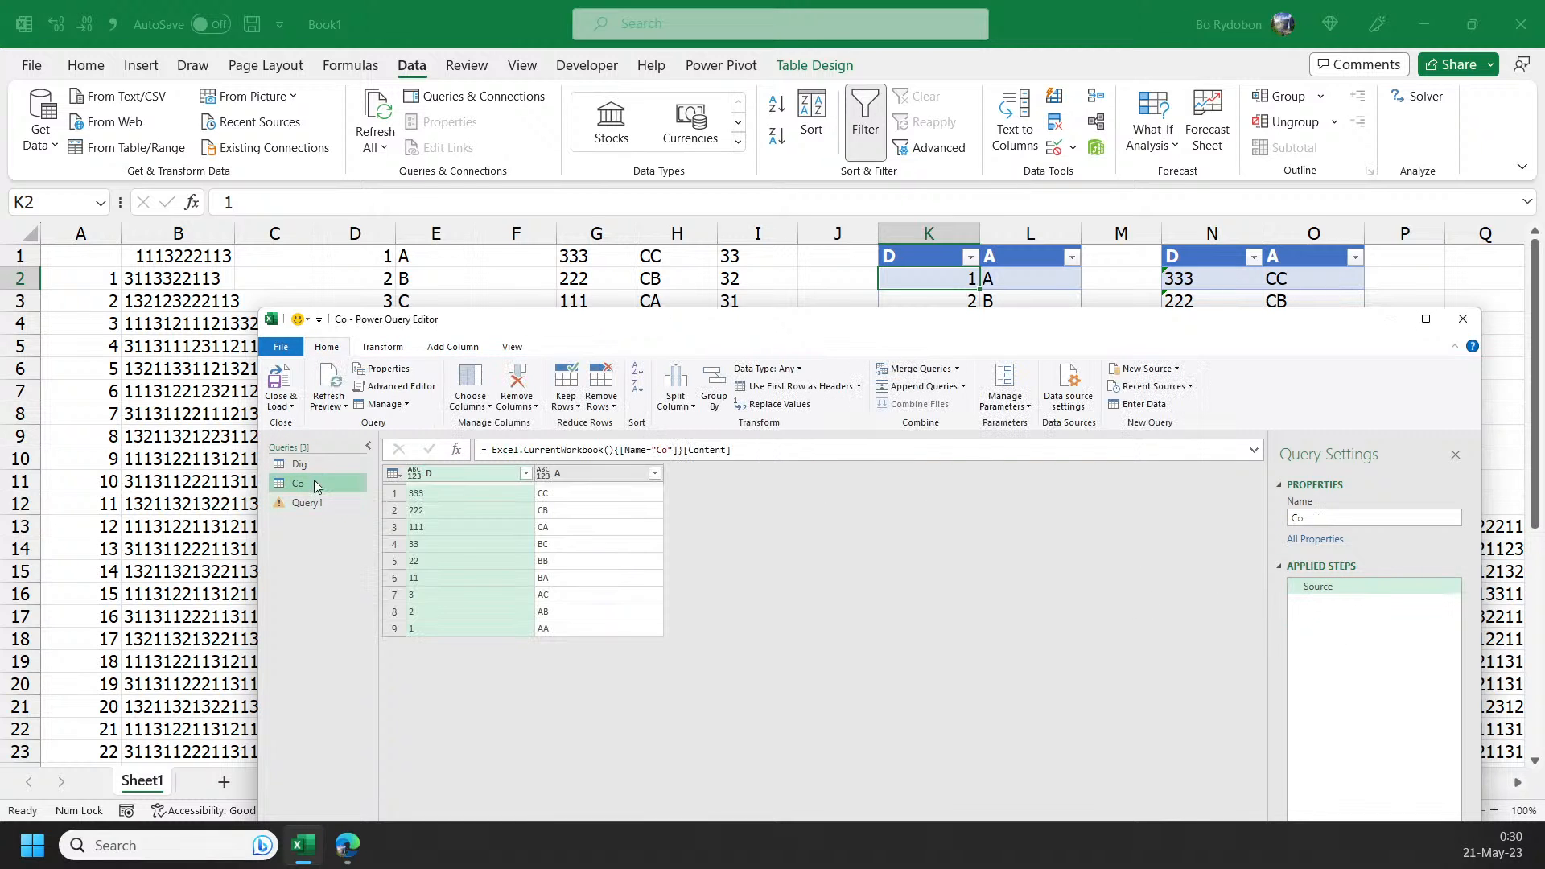
left_click_drag(614, 450, 727, 450)
left_click_drag(716, 451, 610, 450)
left_click(683, 452)
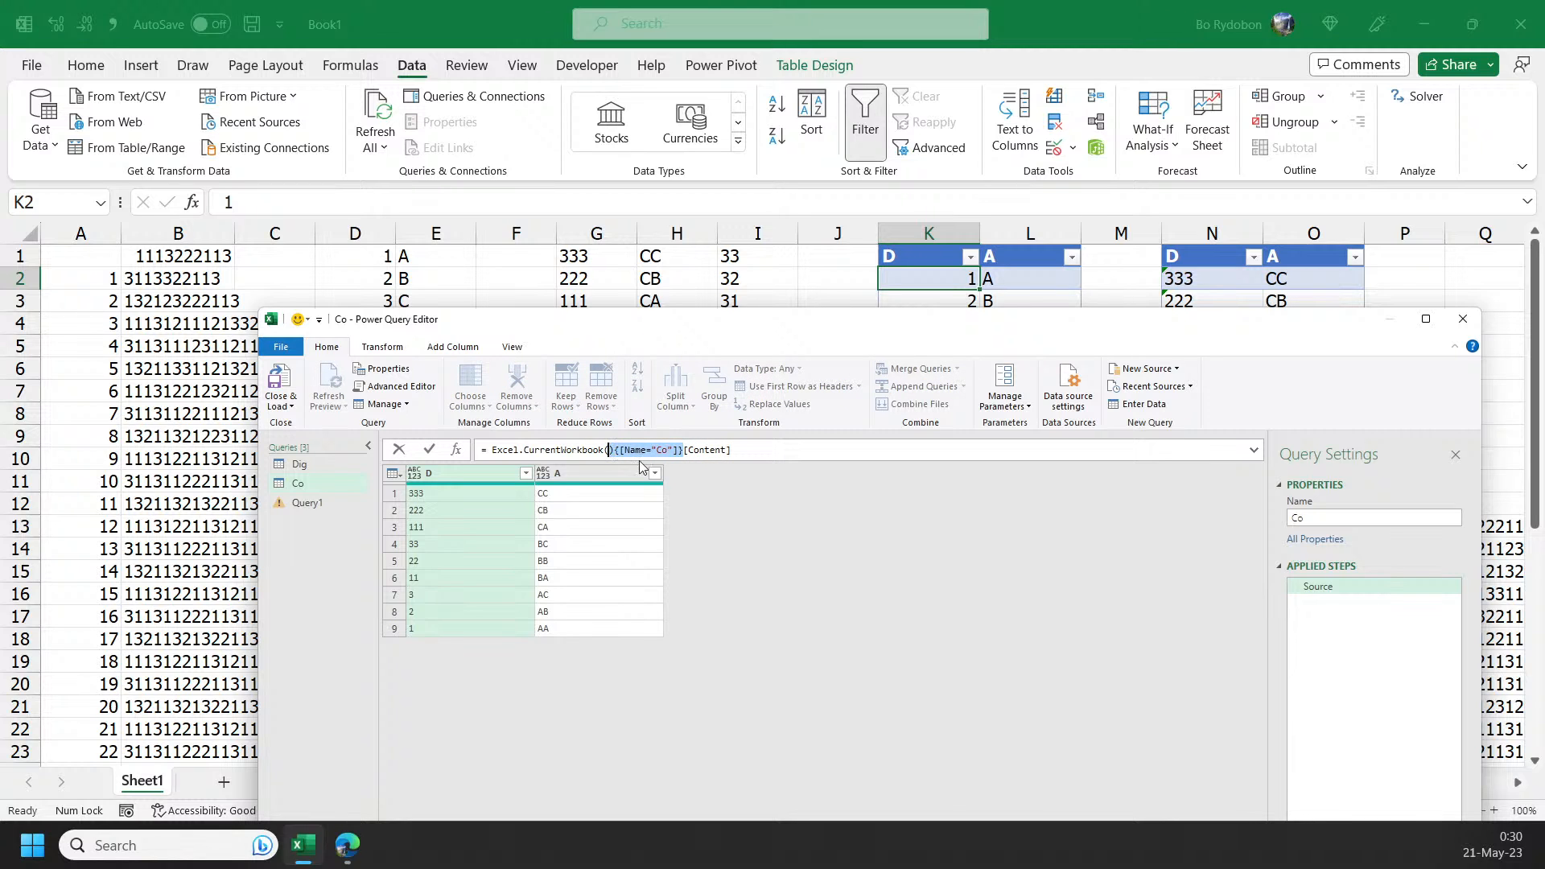
double_click(622, 452)
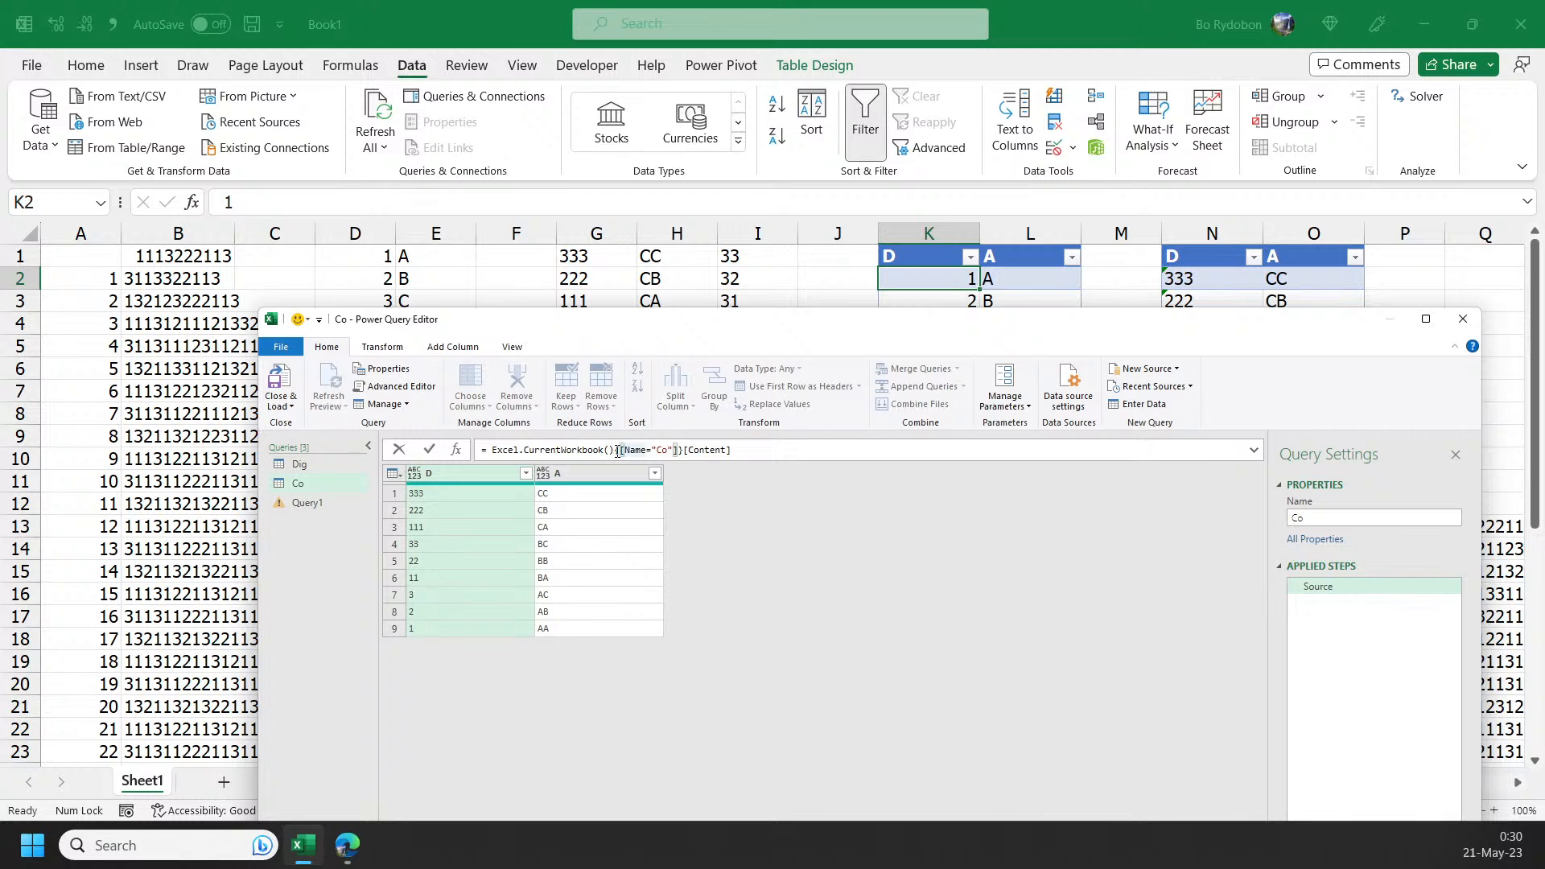
- Replace the formula of Query1's Custom2 step with a reference to the Co query
left_click_drag(615, 452, 683, 452)
left_click(630, 453)
left_click_drag(630, 453, 683, 448)
left_click(335, 504)
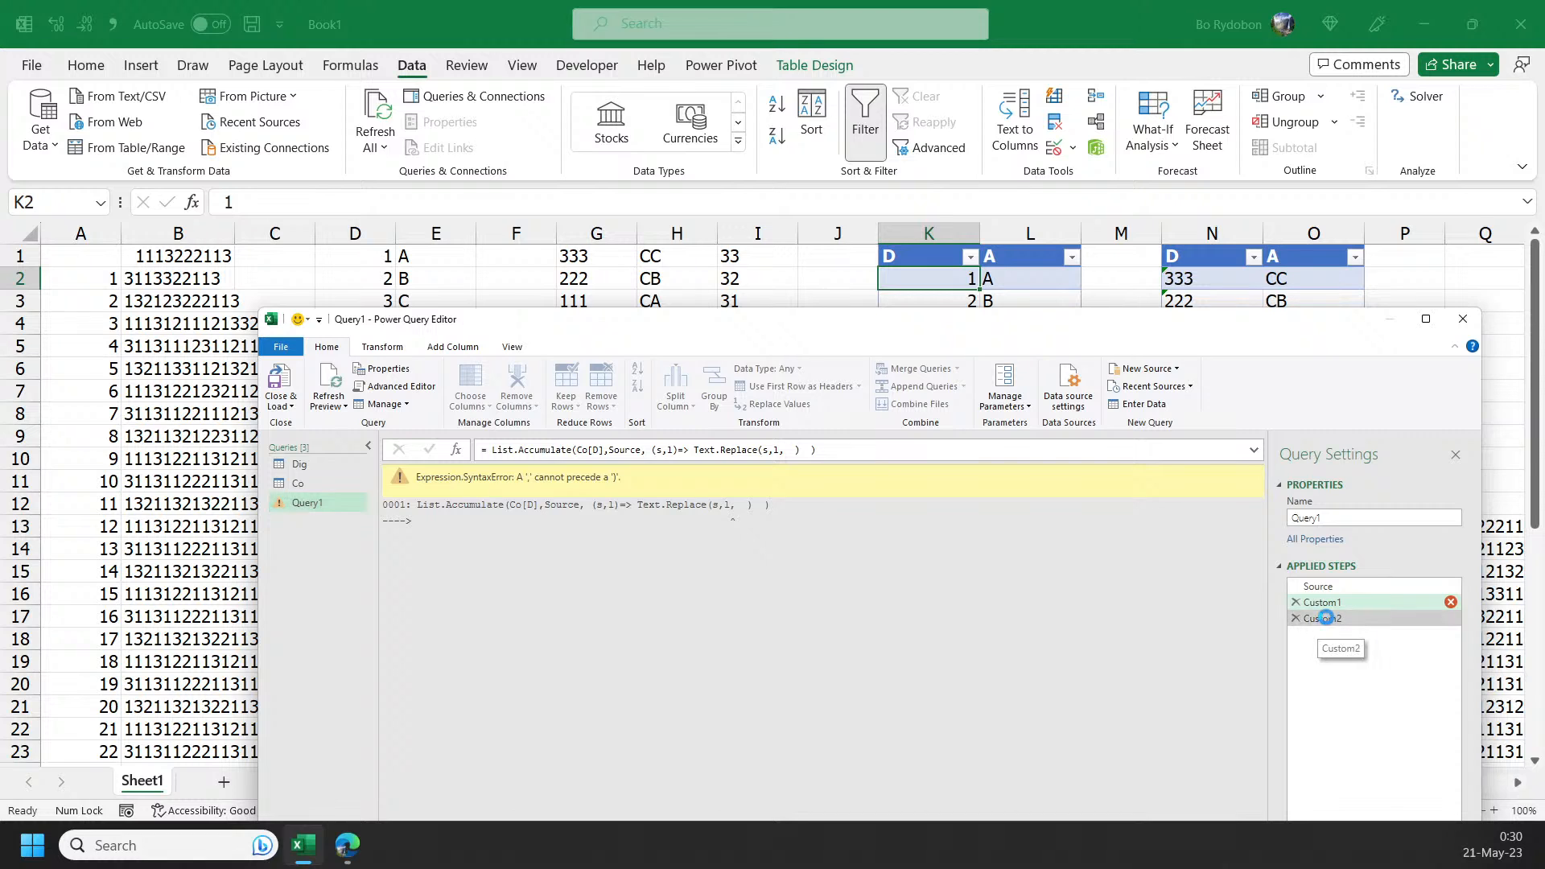
left_click(1325, 618)
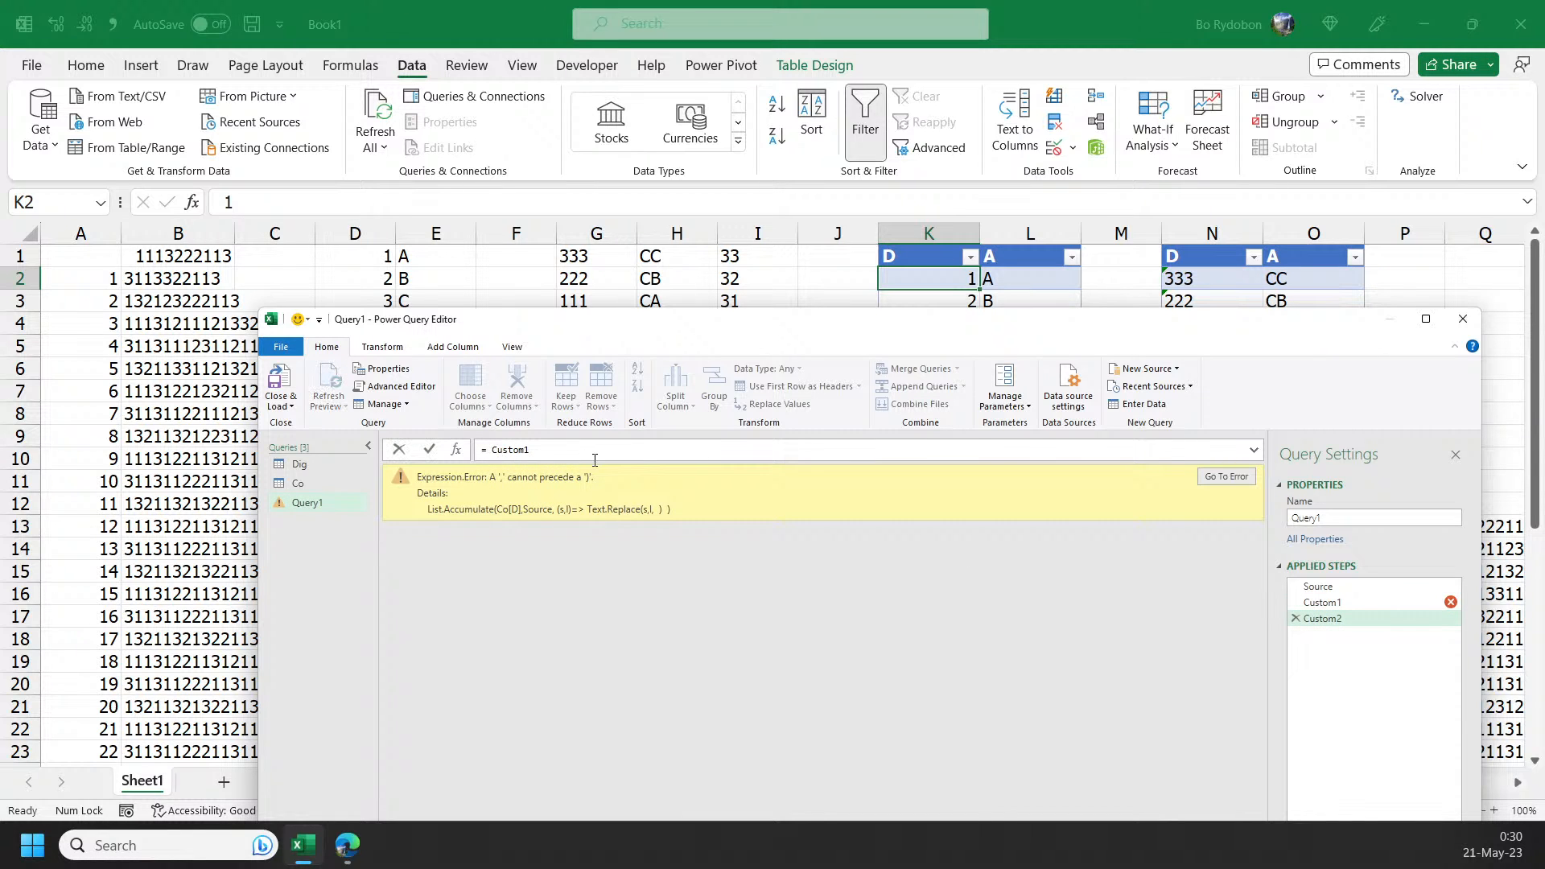
double_click(505, 449)
type("Co")
key("Return")
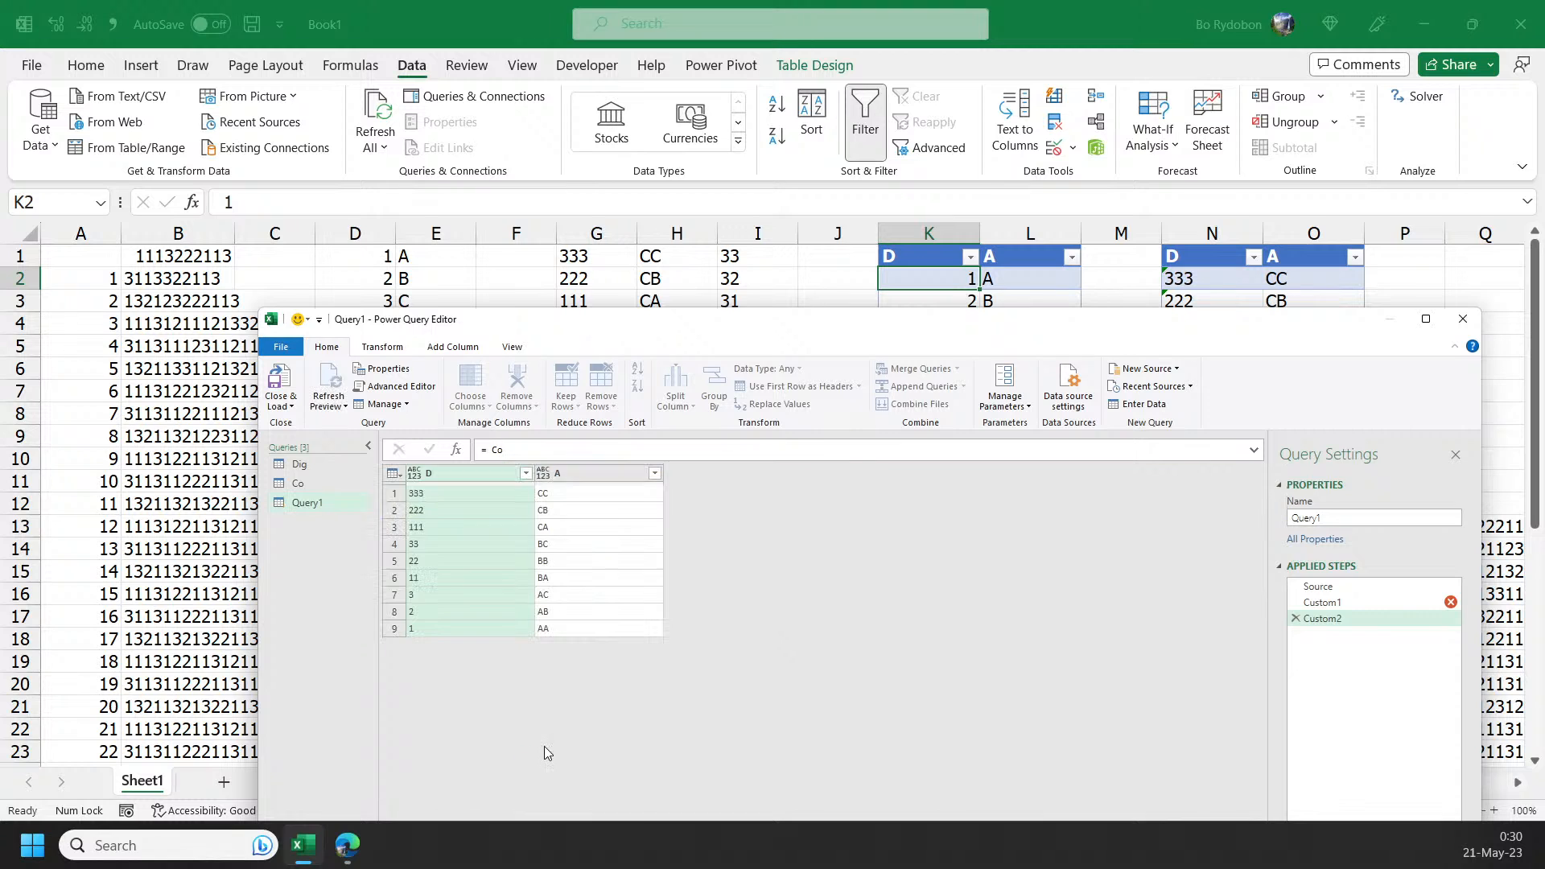
- Extend the Custom2 formula to Co{[D="333"]}[A] so it looks up the column A value for D = 333
left_click(532, 453)
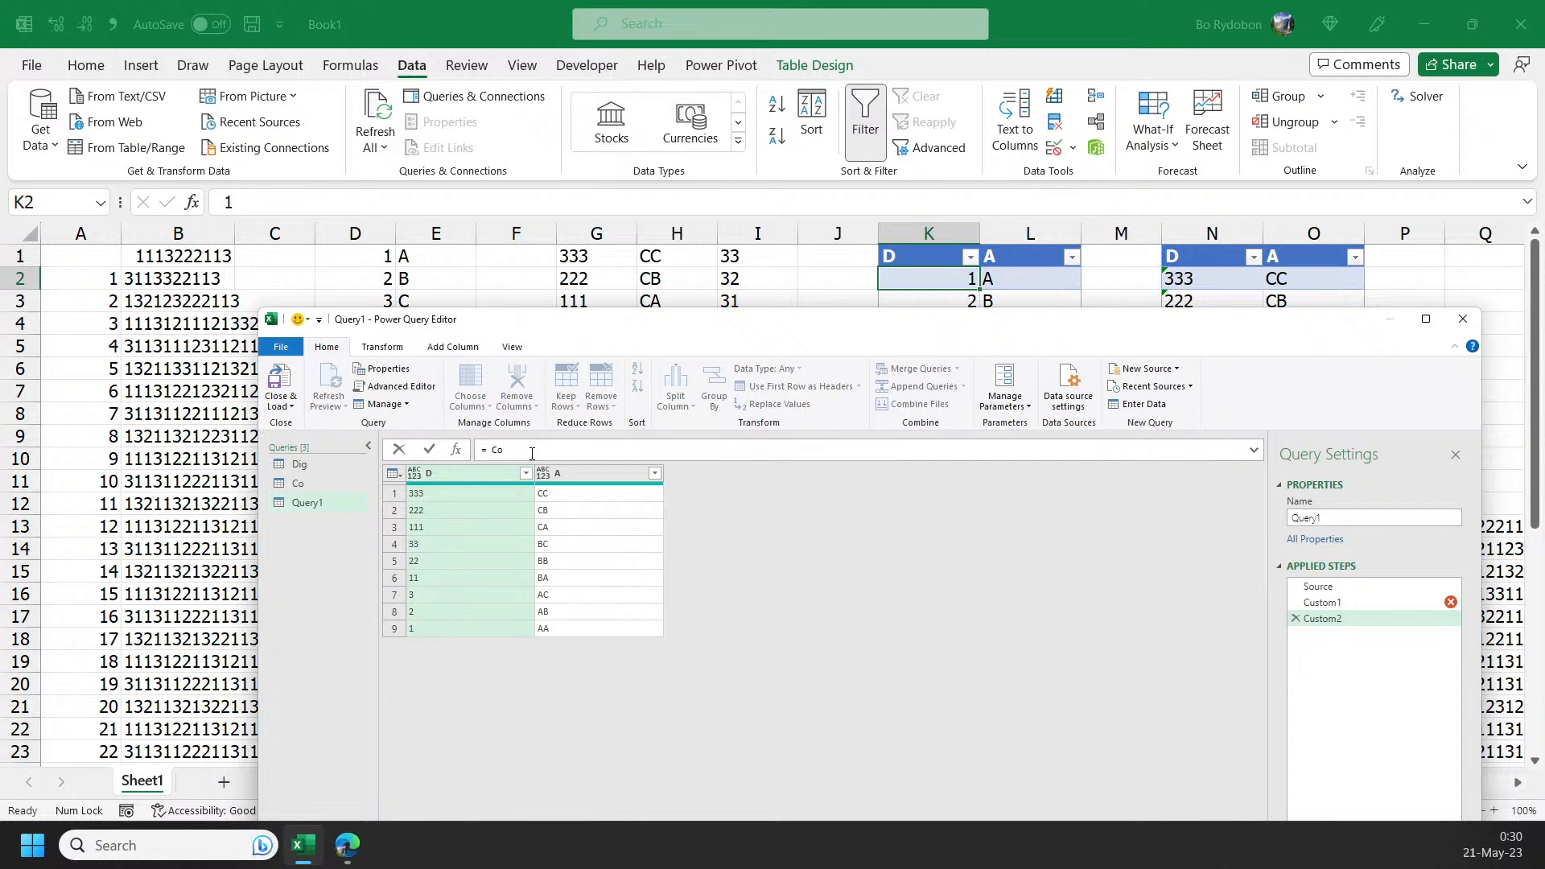
type("{[D=\"333")
key("Right")
key("Right")
key("Return")
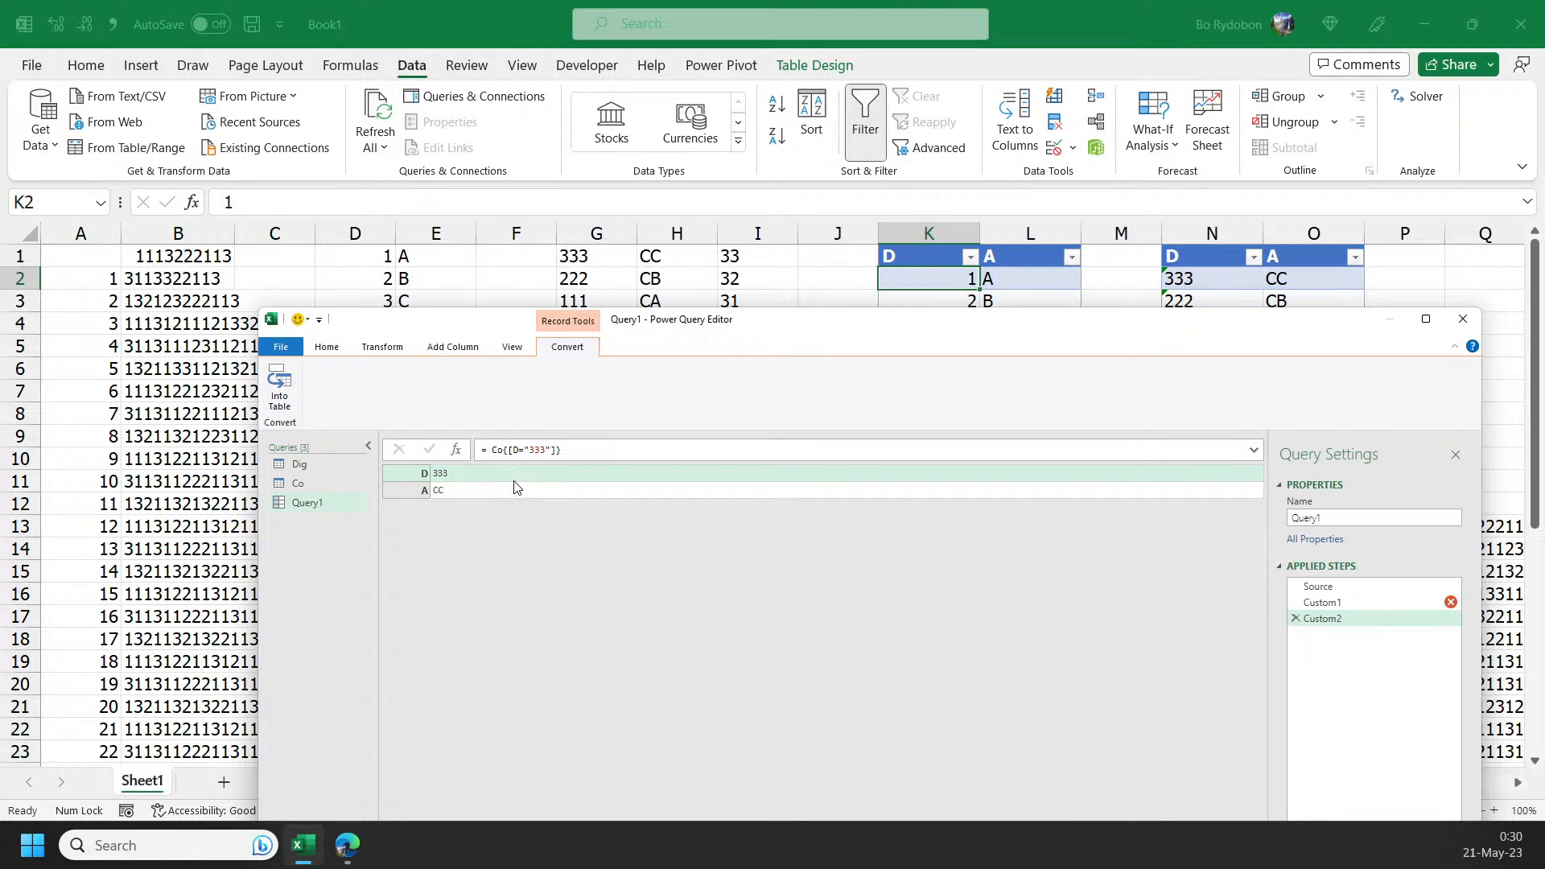
left_click(575, 452)
type("[]A")
key("Return")
- Copy the lookup expression out of the Custom2 formula and leave that formula empty
left_click_drag(490, 450, 655, 451)
key("ctrl+c")
key("BackSpace")
key("Return")
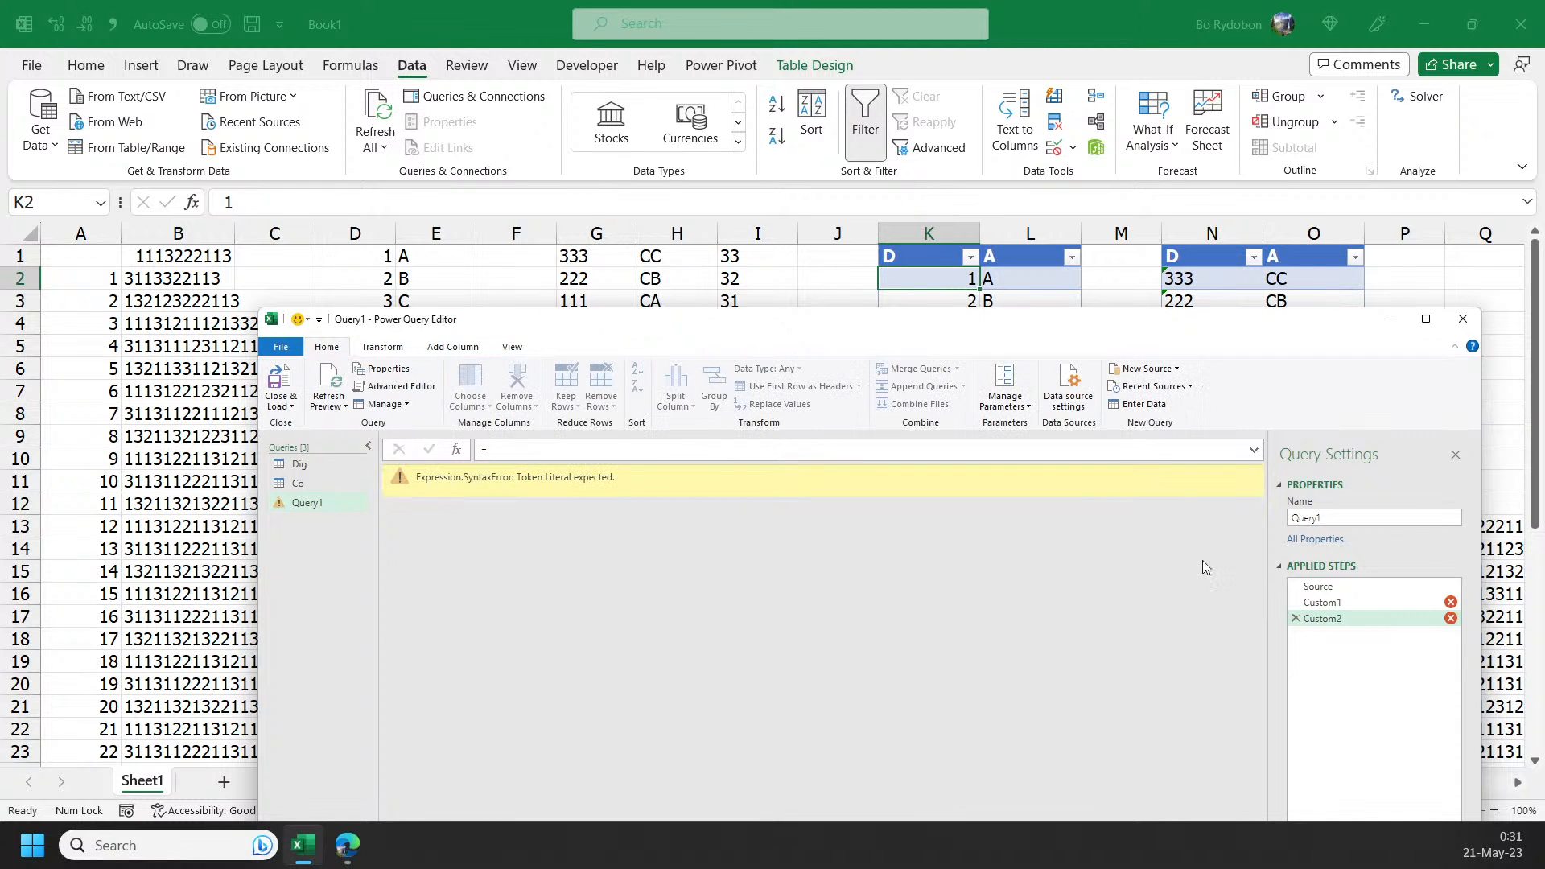
- Insert the copied lookup as the replacement text of Text.Replace in Custom1, changing its "333" key to the variable l
left_click(1328, 605)
left_click(790, 451)
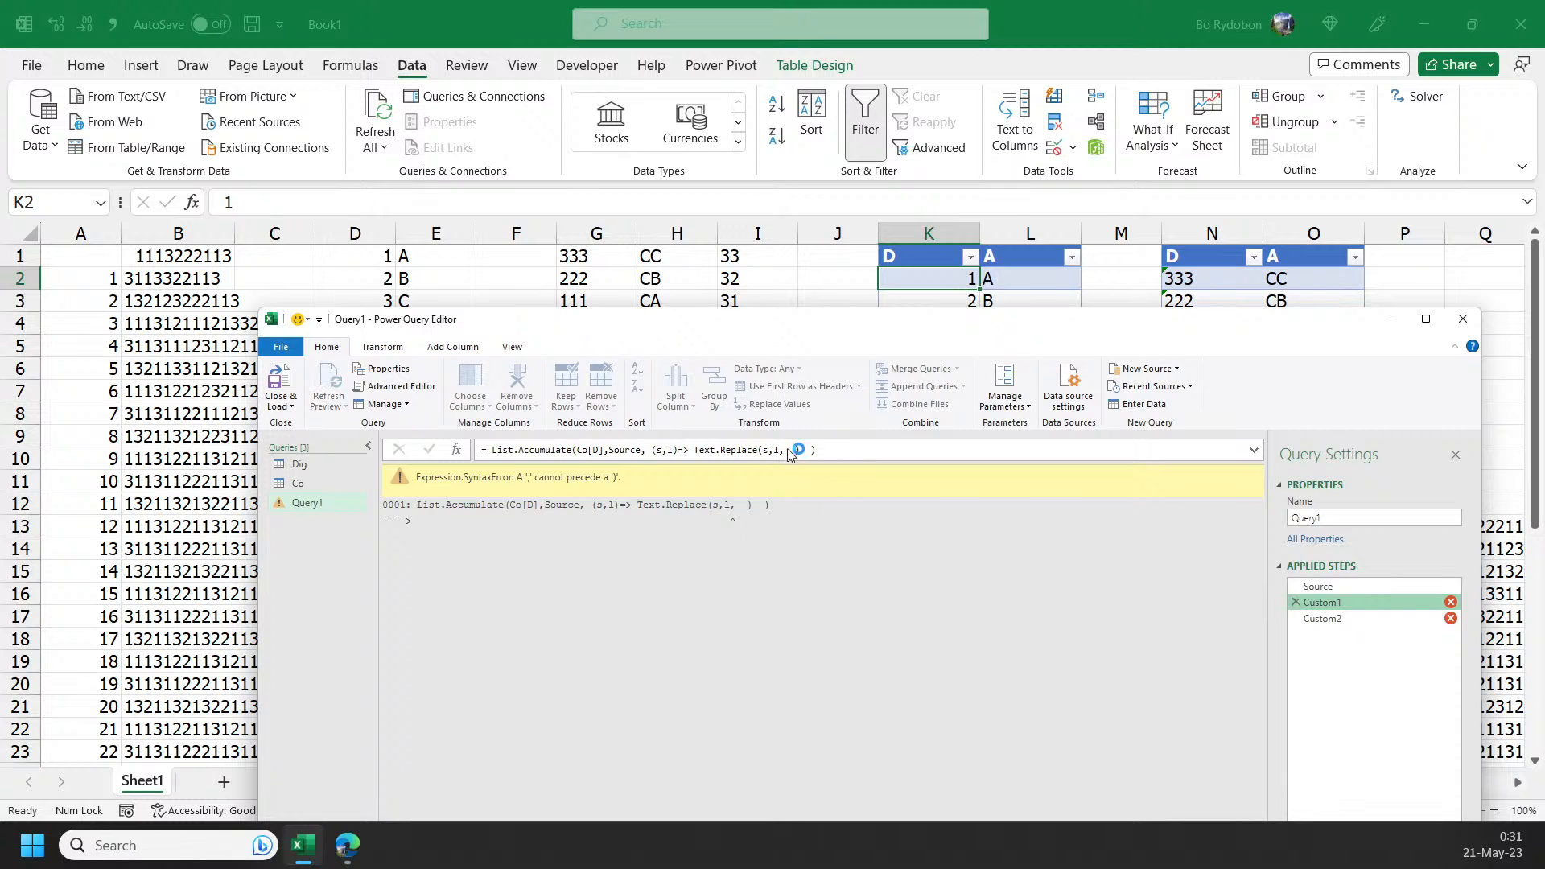
key("ctrl+v")
left_click(844, 451)
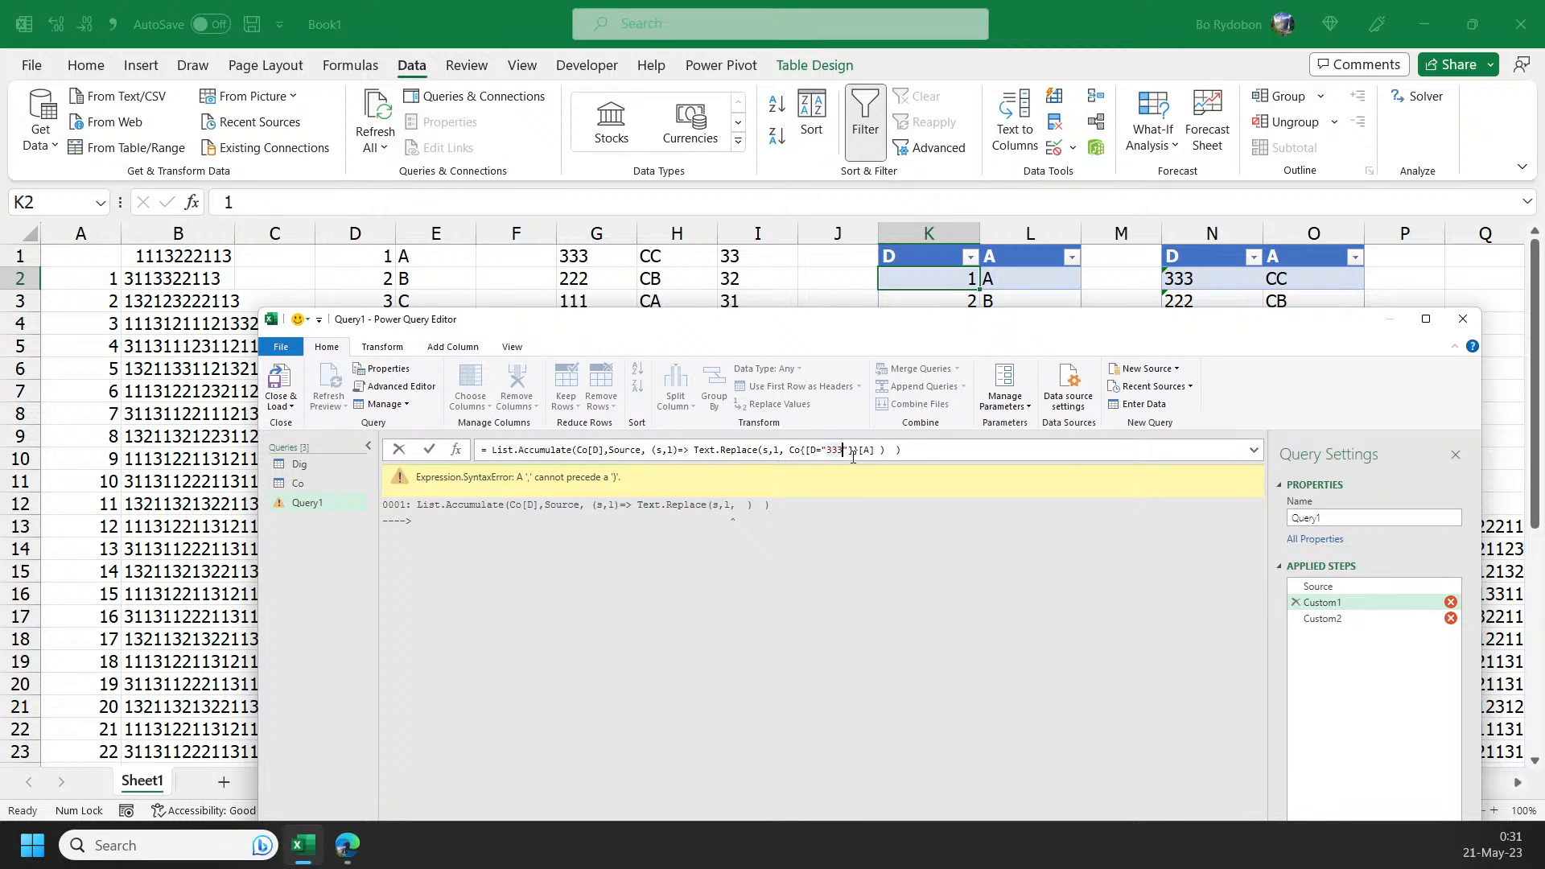
key("BackSpace")
key("BackSpace")
key("BackSpace")
key("BackSpace")
key("Delete")
type("1")
left_click(933, 451)
key("Return")
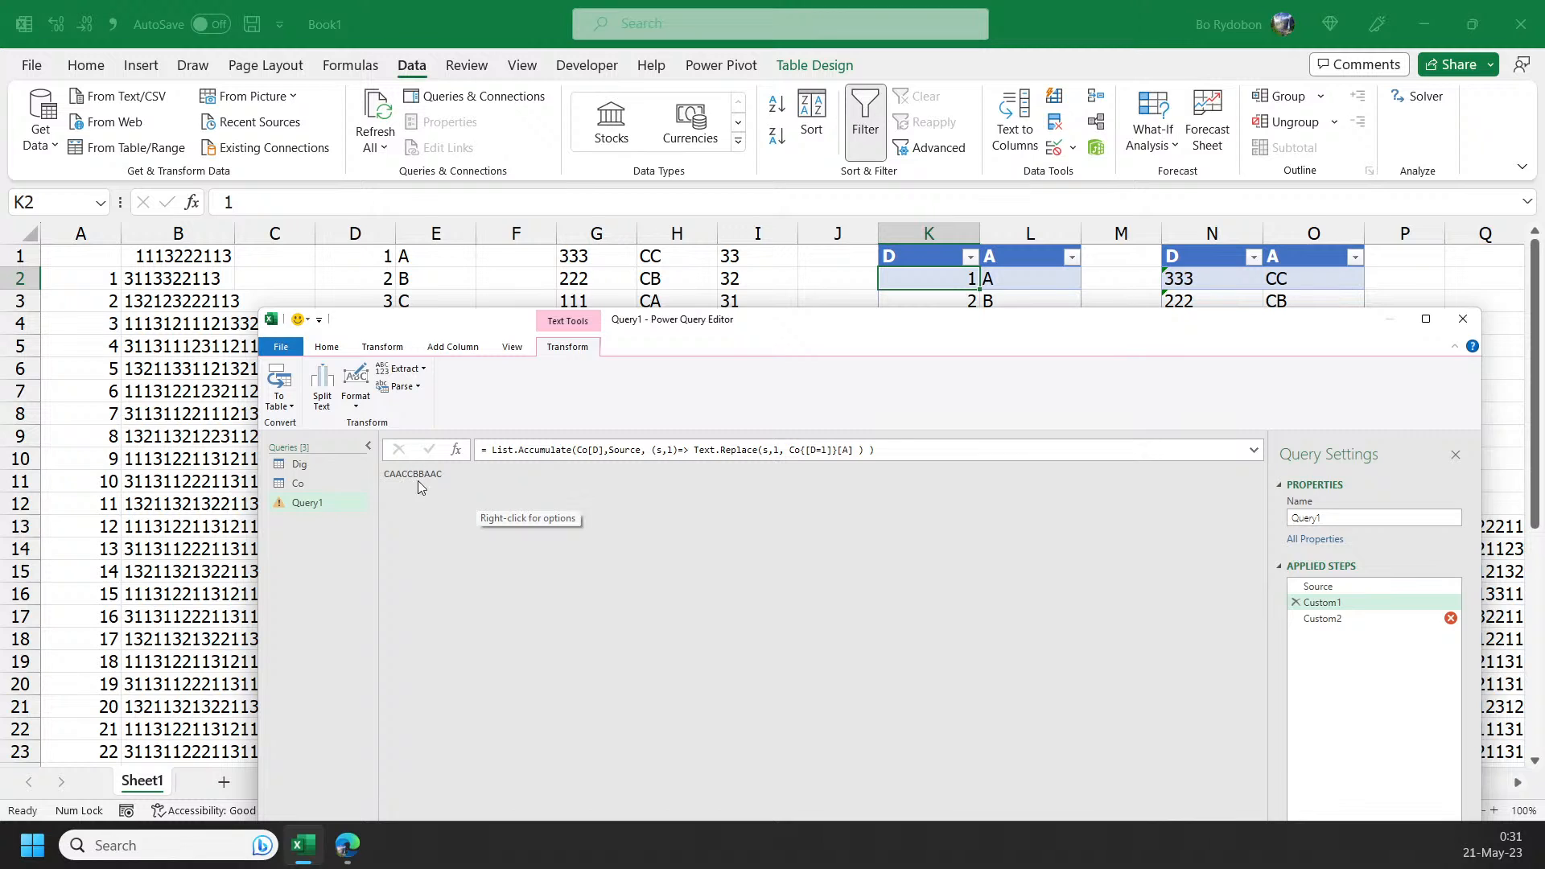
- Wrap the Custom1 formula in an outer List.Accumulate over Dig[A], with the existing accumulation as its seed
left_click(483, 452)
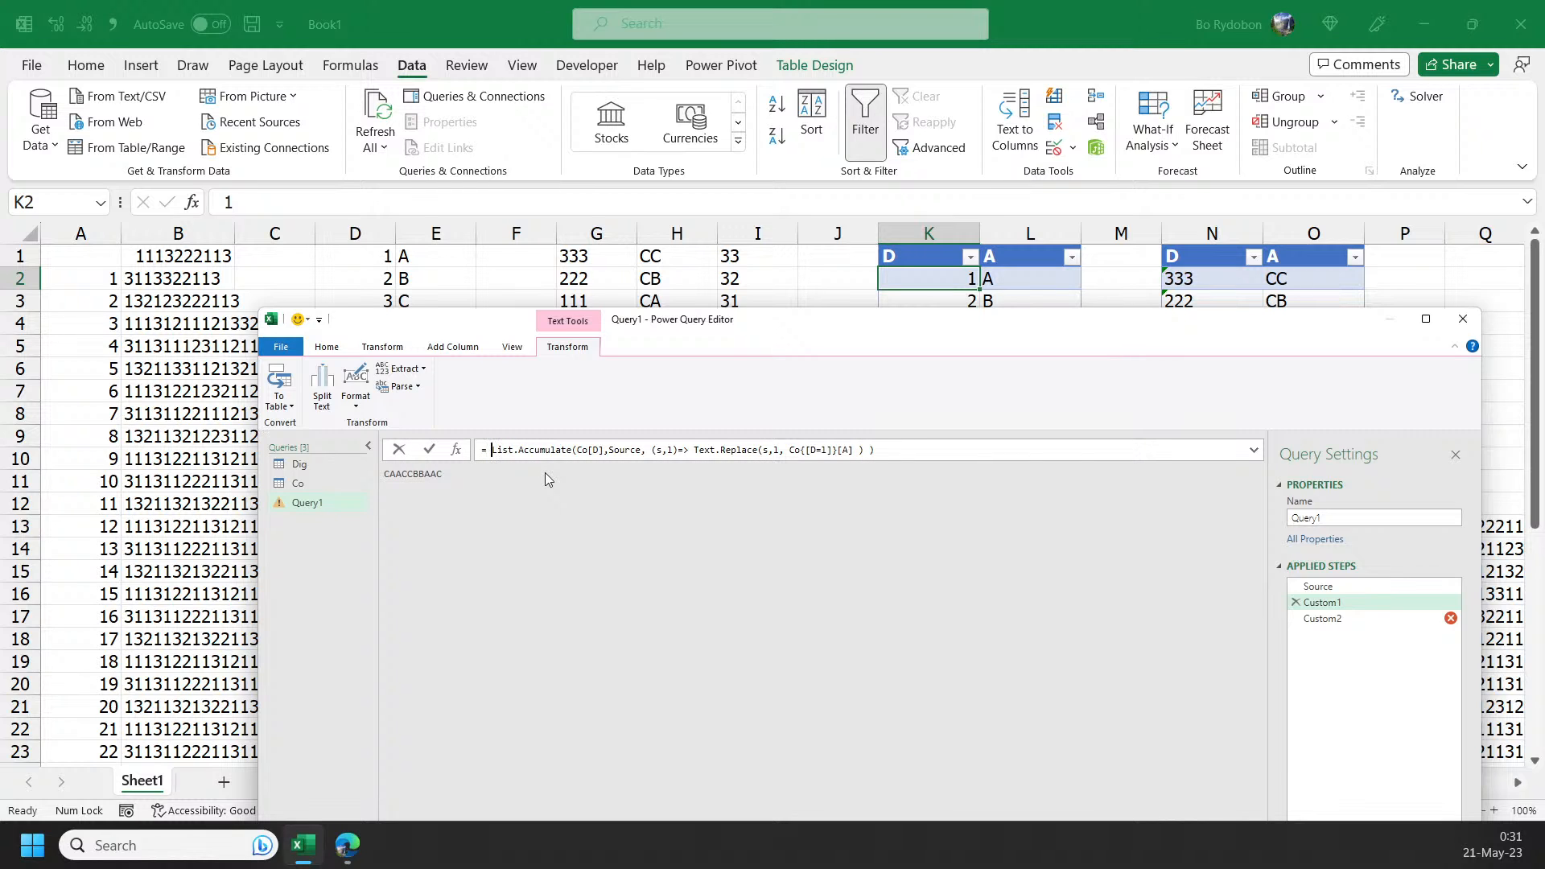
type("(")
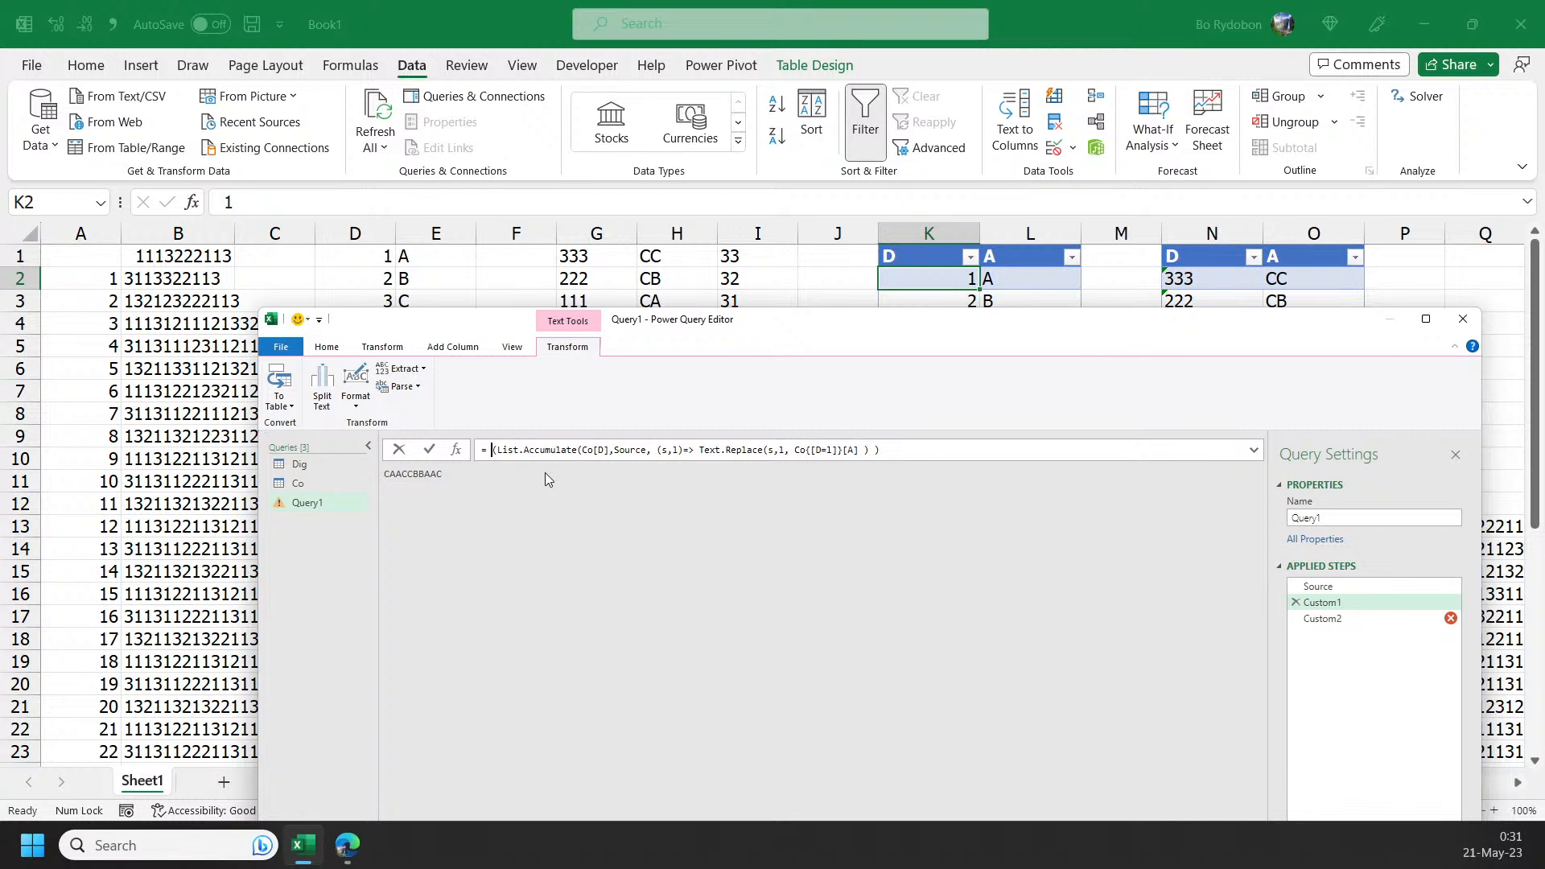
type("List.Accumulate")
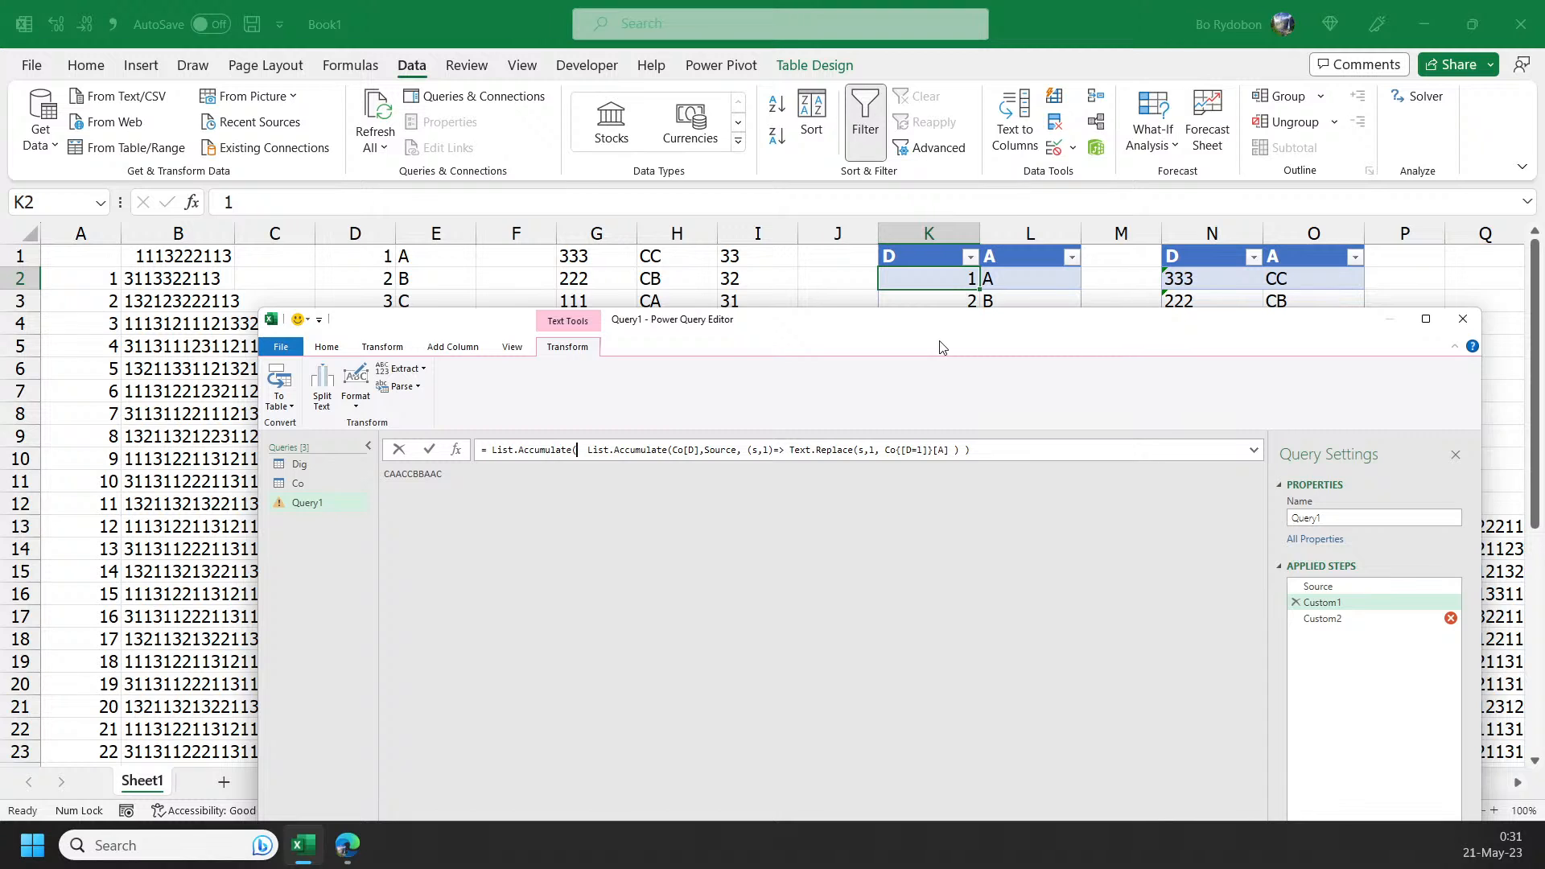
type("Dig")
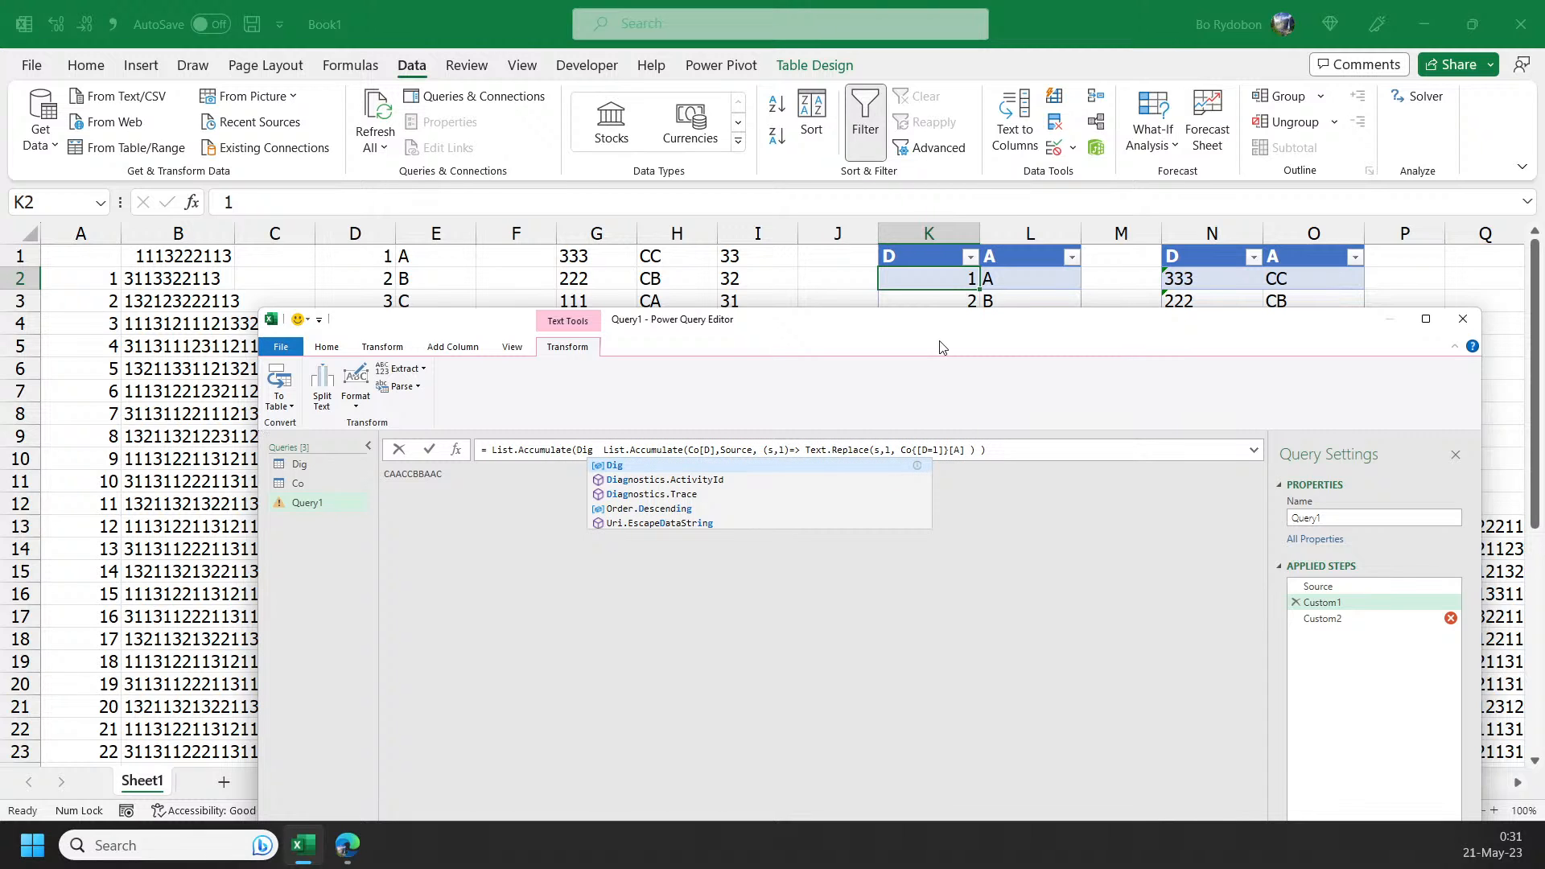
type("[")
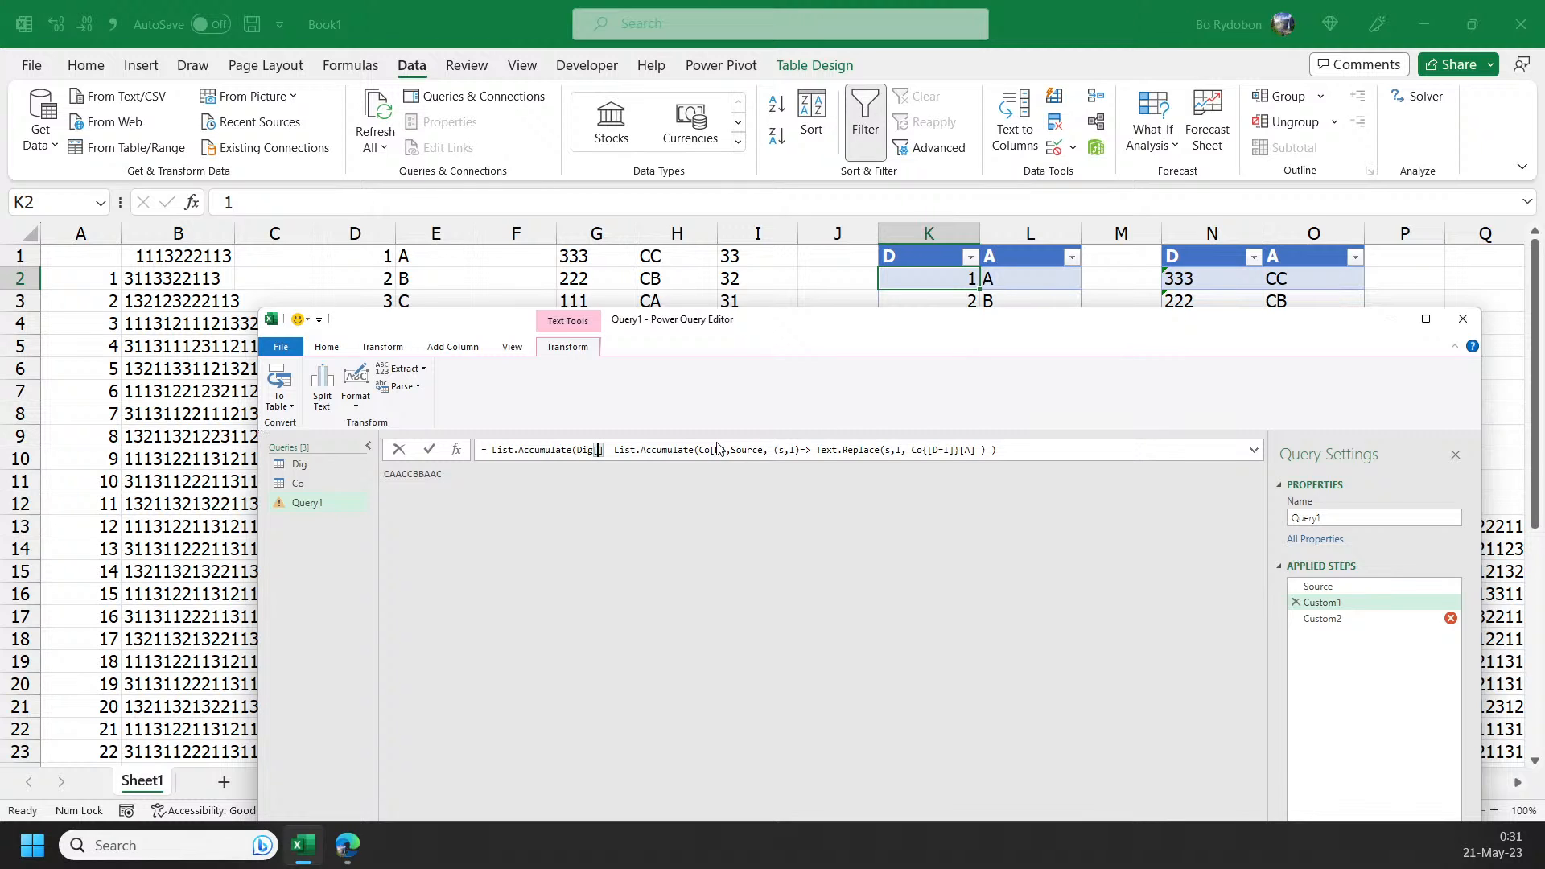
type("A],")
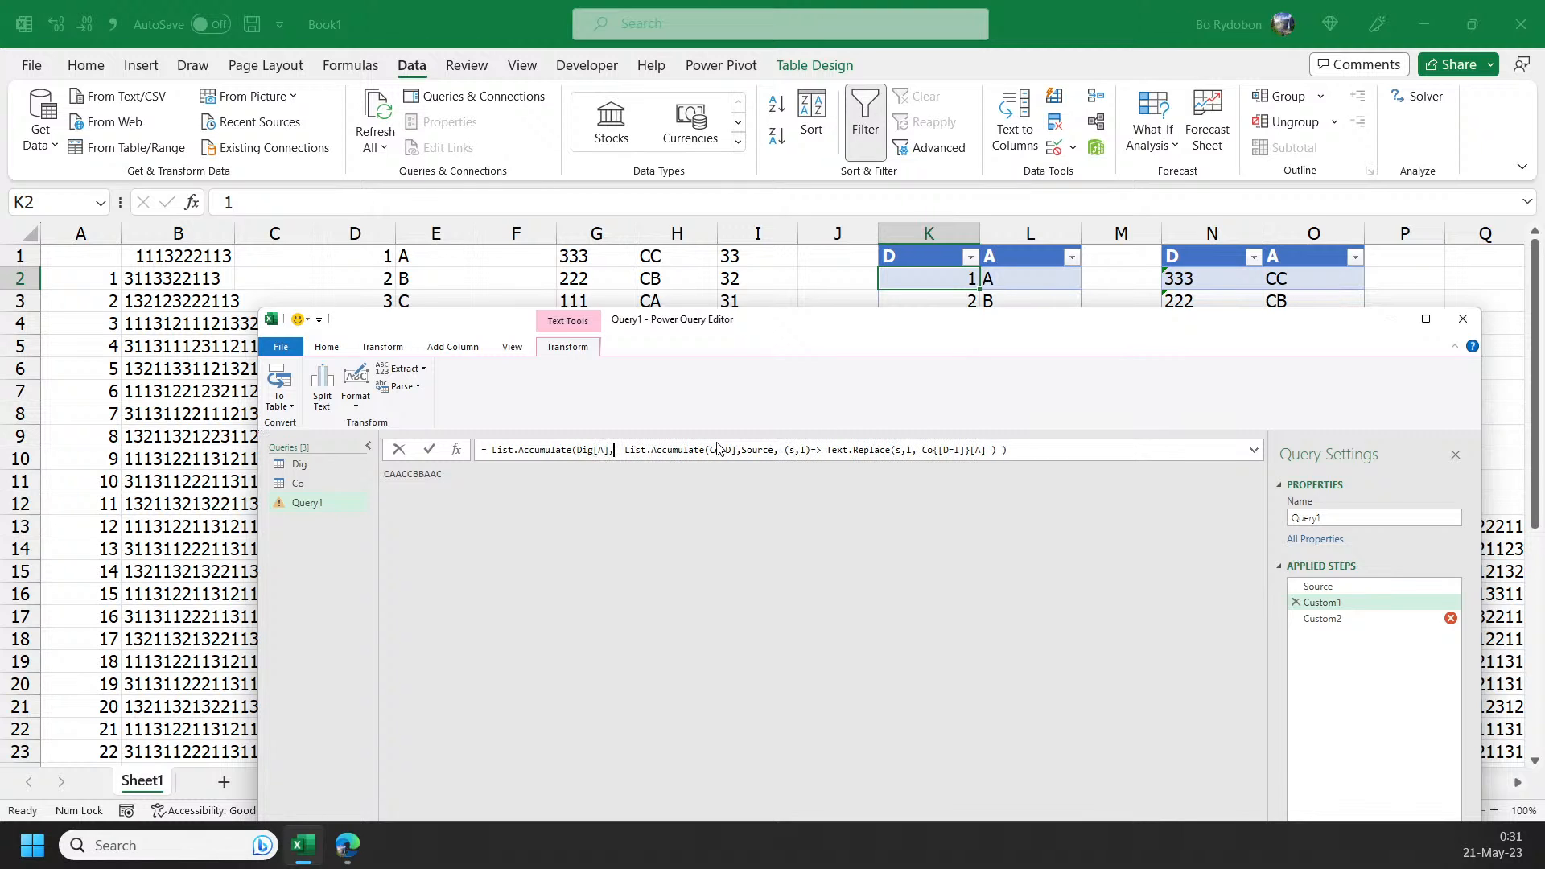
key("Delete")
left_click(1017, 448)
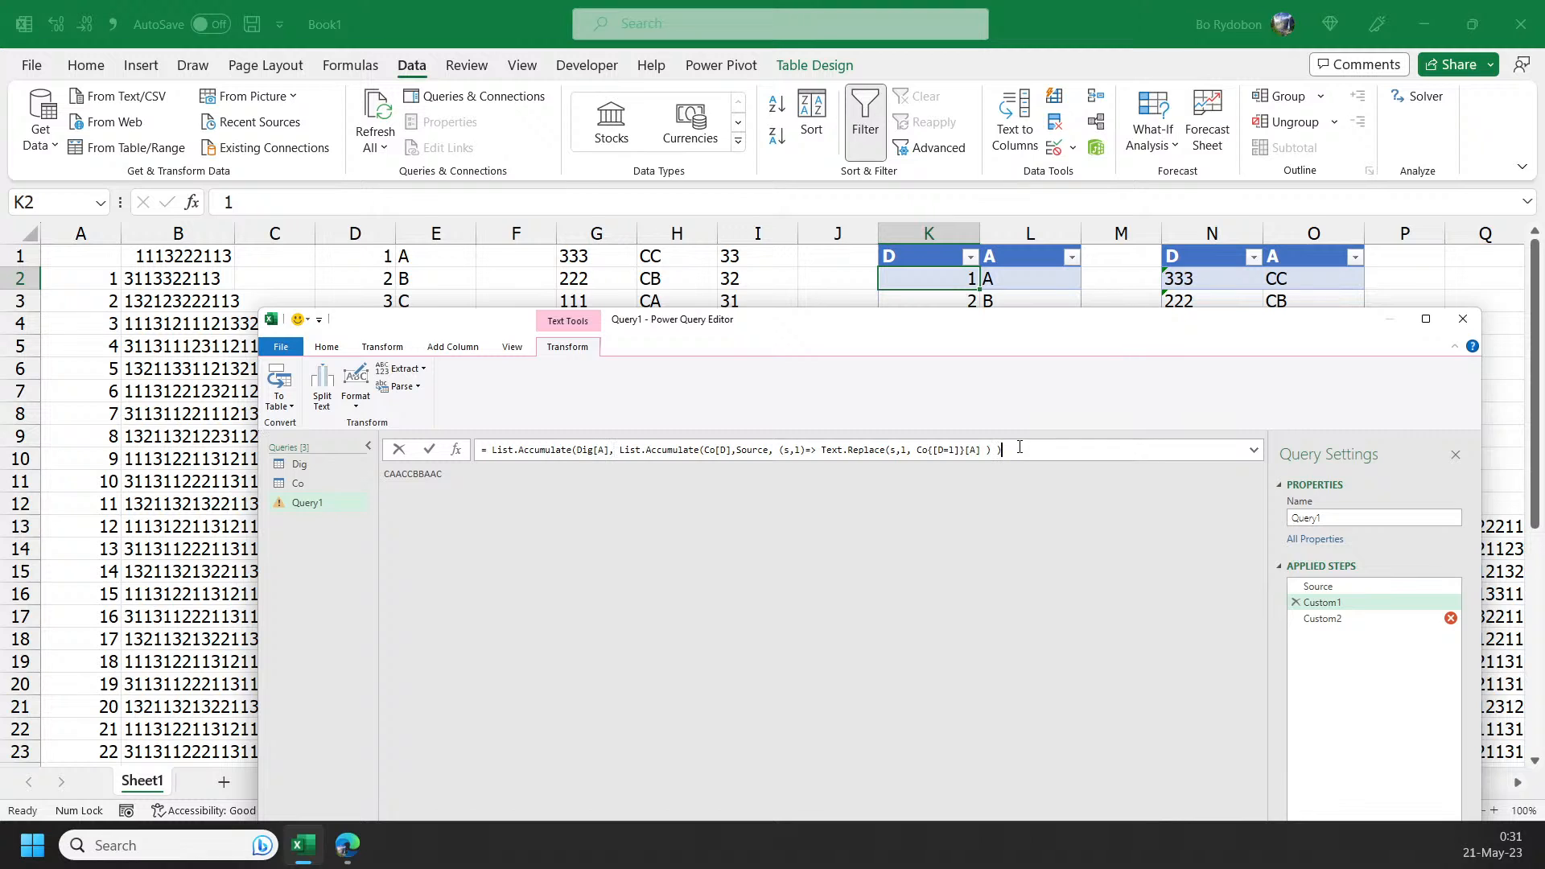
- Add an (s,l)=> accumulator function to the outer List.Accumulate, reusing a copy of the inner Text.Replace expression
type(", (s,l)=>")
left_click_drag(994, 455, 821, 453)
key("ctrl+c")
left_click(1071, 449)
key("ctrl+v")
- Change the lookup in the outer Text.Replace to Dig{[A=l]}[D], close the outer List.Accumulate and commit the formula
key("Left")
key("Left")
key("Left")
key("Left")
key("Left")
key("Left")
key("Left")
key("Left")
key("Left")
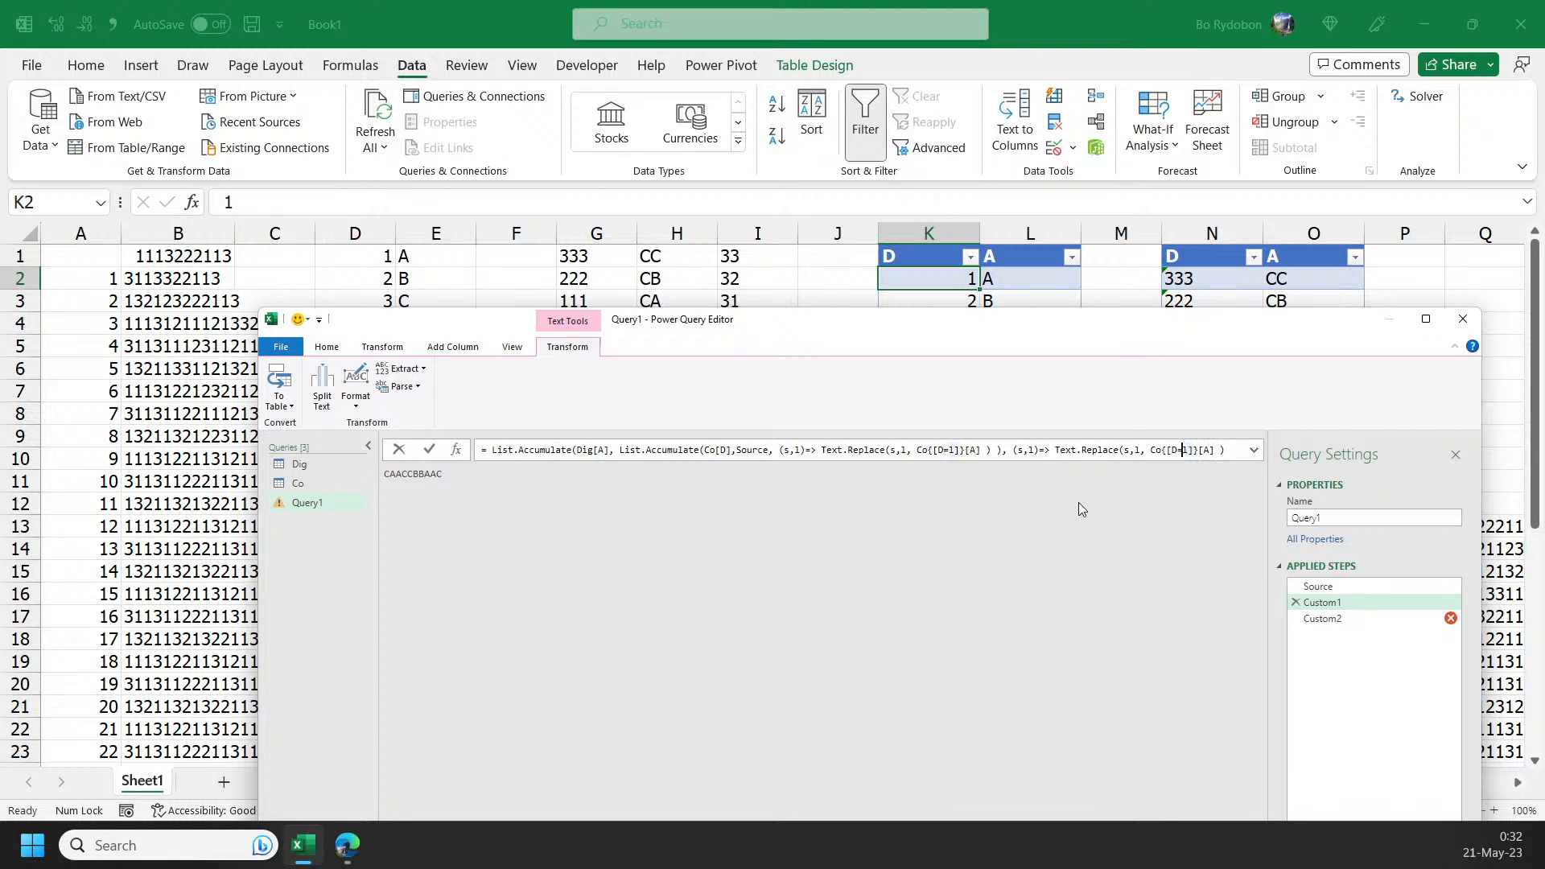
key("Left")
left_click(1163, 449)
type("Dig[A")
key("Right")
type("D")
key("Delete")
key("Right")
type(")")
key("Return")
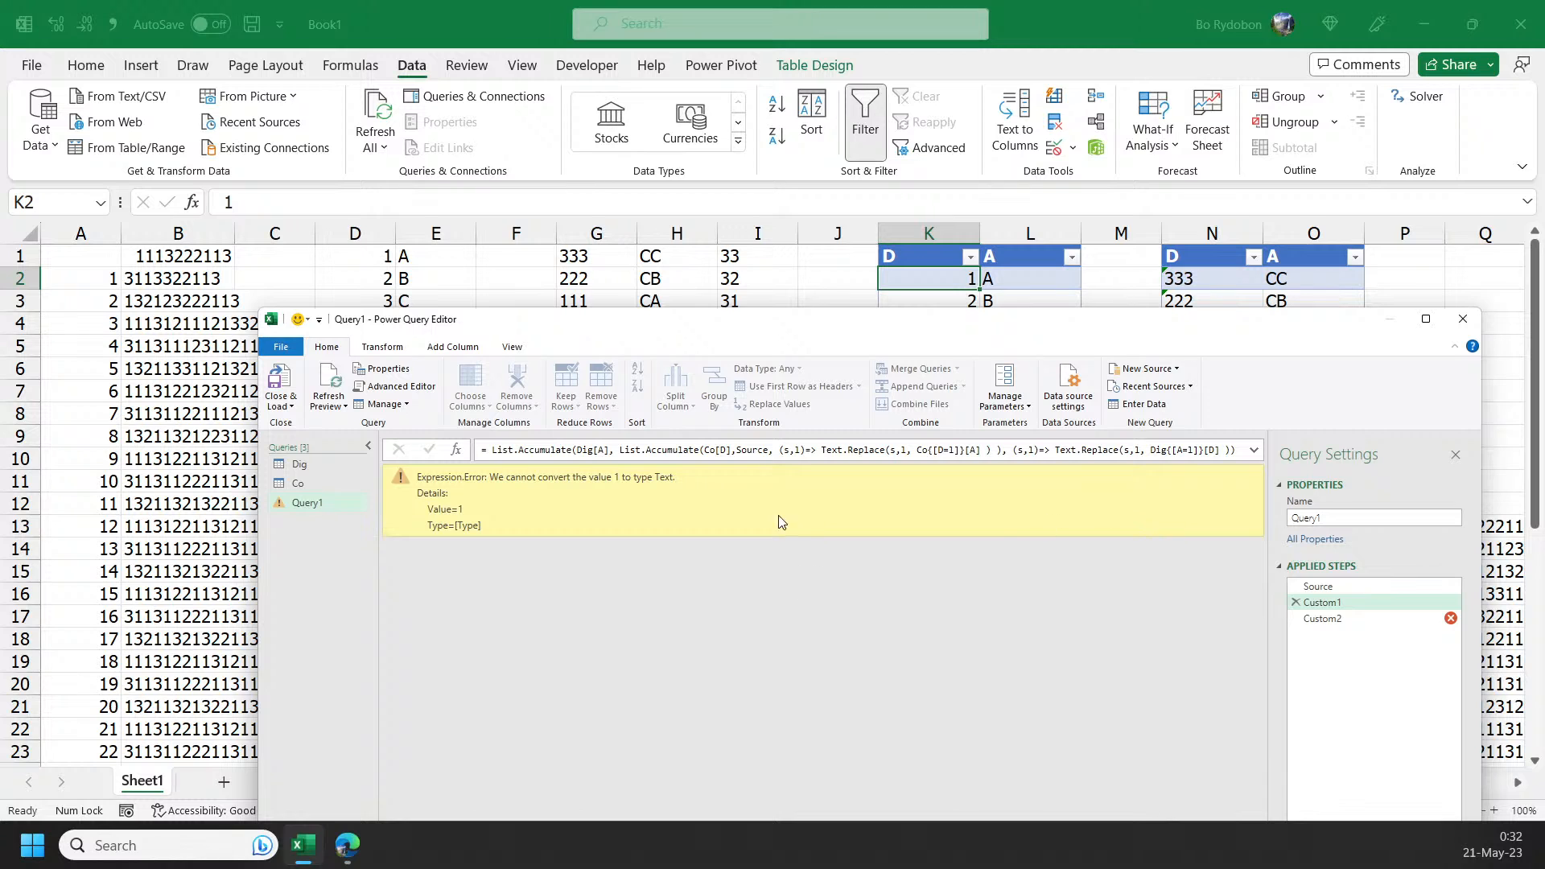
- Compare column D in the Dig and Co queries and set Dig's column D to the Text data type
left_click(353, 464)
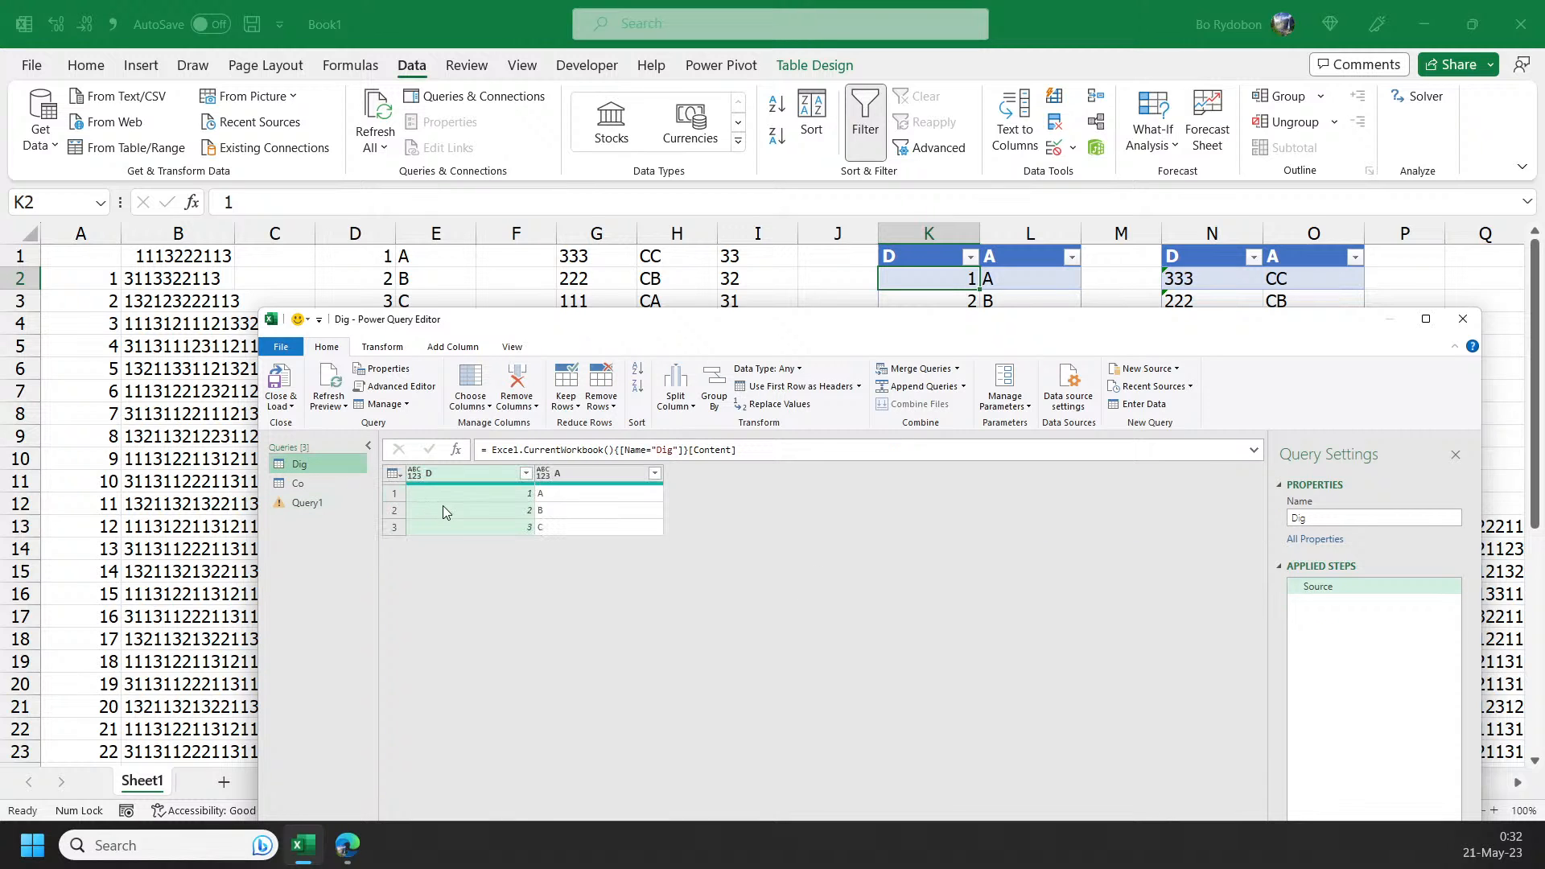
left_click(466, 526)
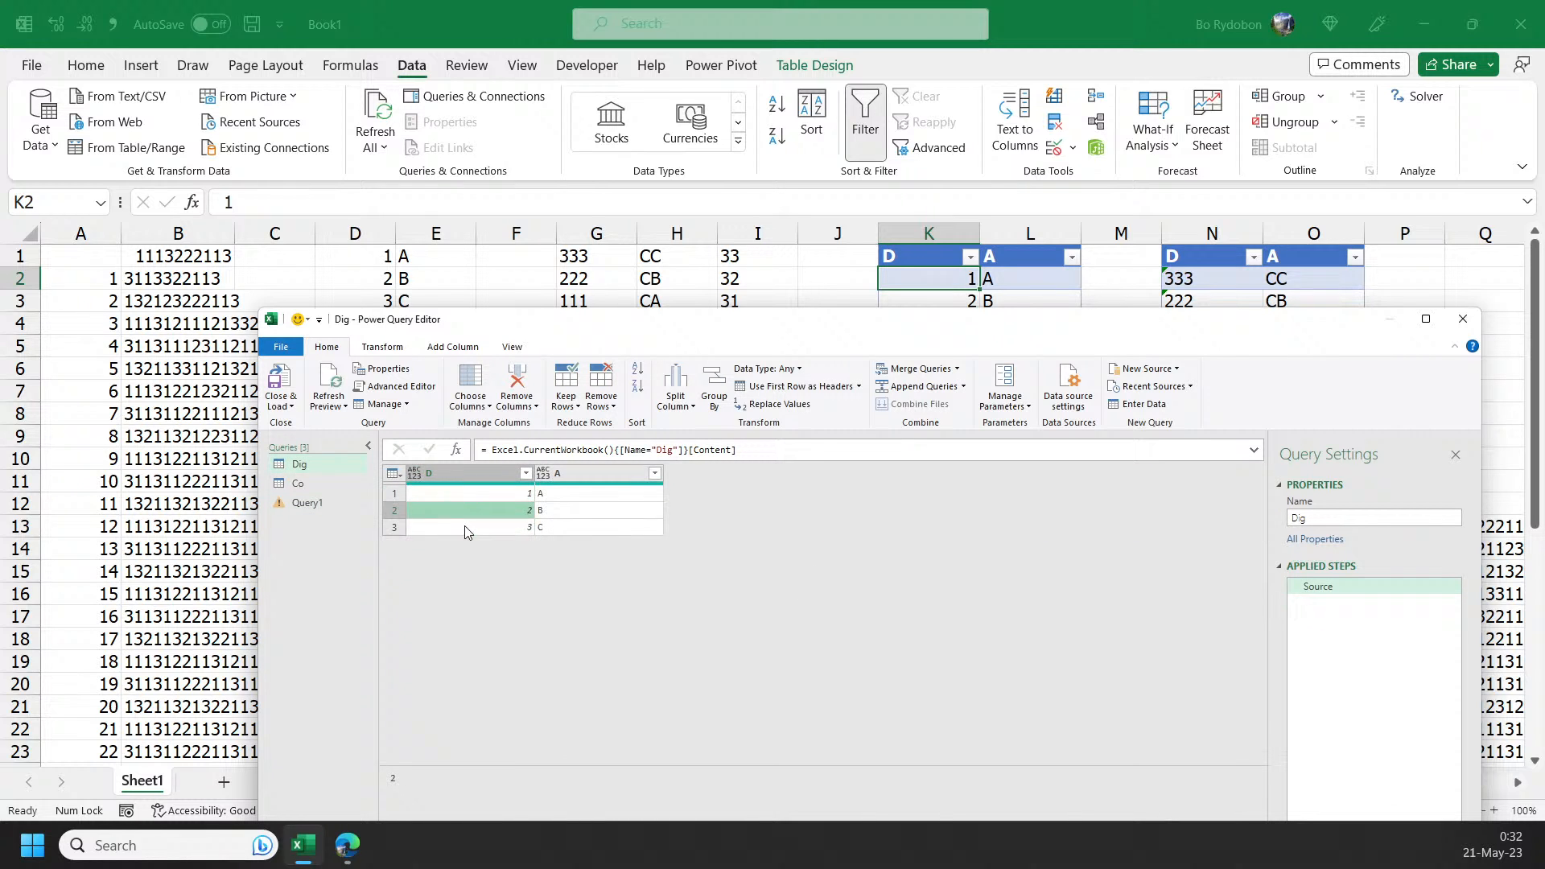
left_click(324, 481)
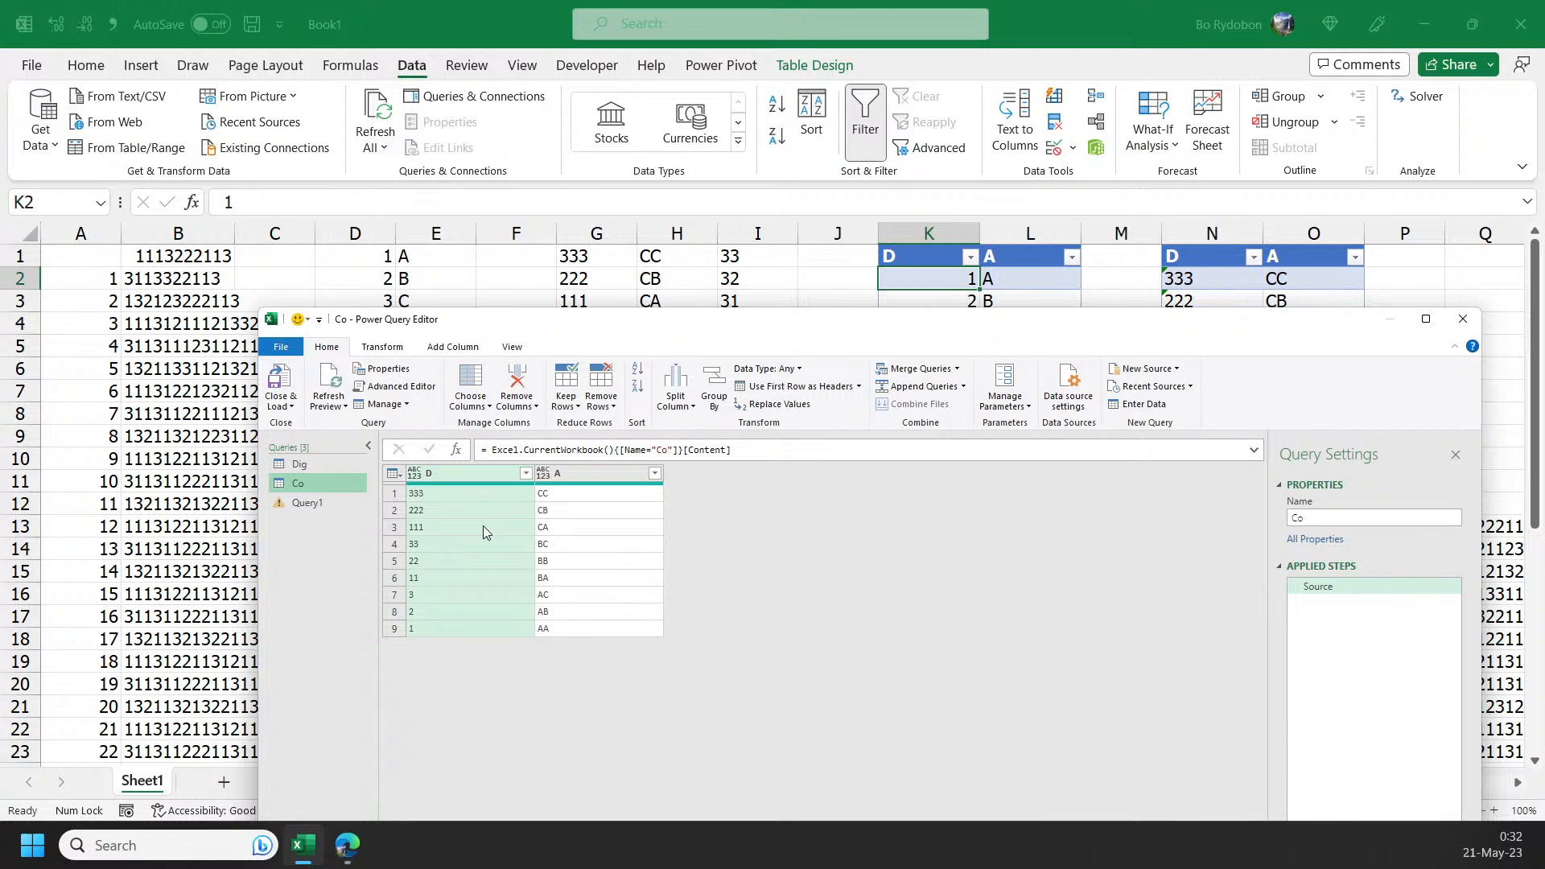
left_click(482, 493)
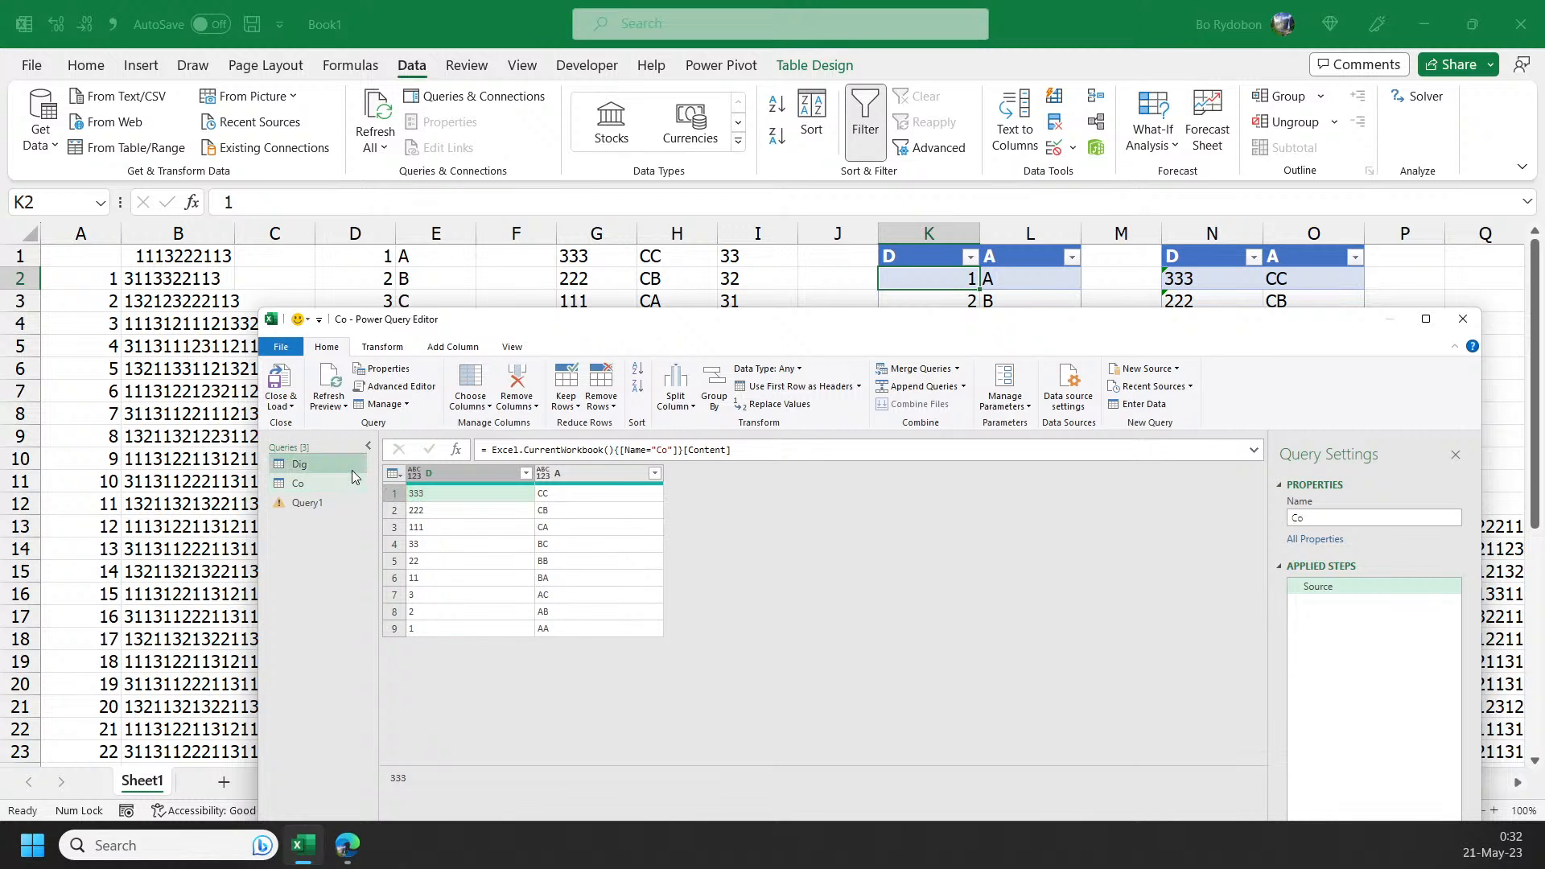
left_click(352, 469)
left_click(490, 492)
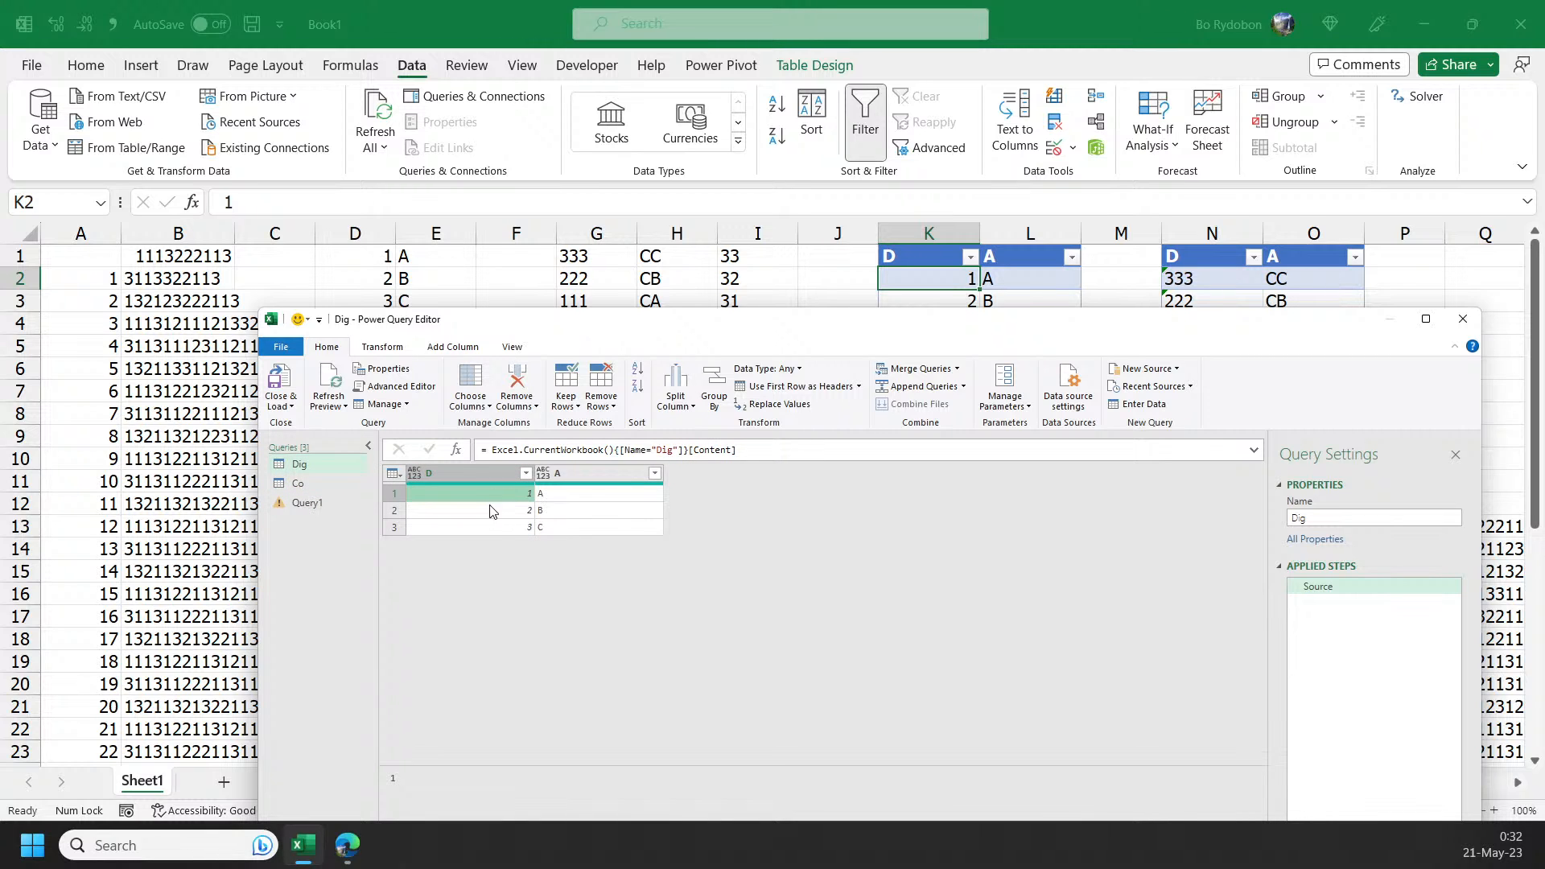
left_click(416, 473)
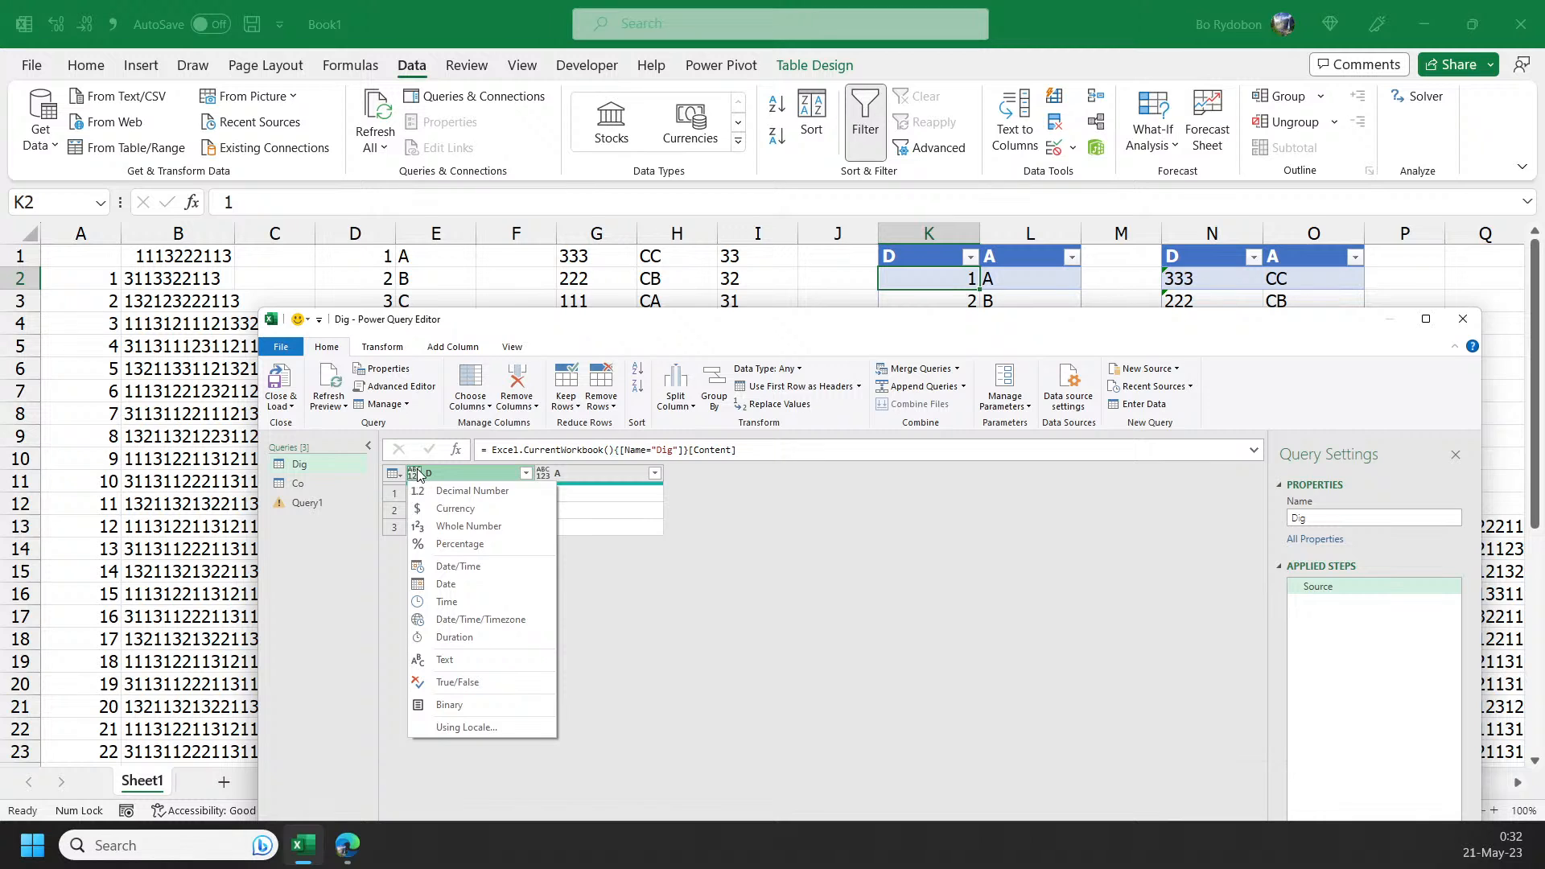
left_click(465, 658)
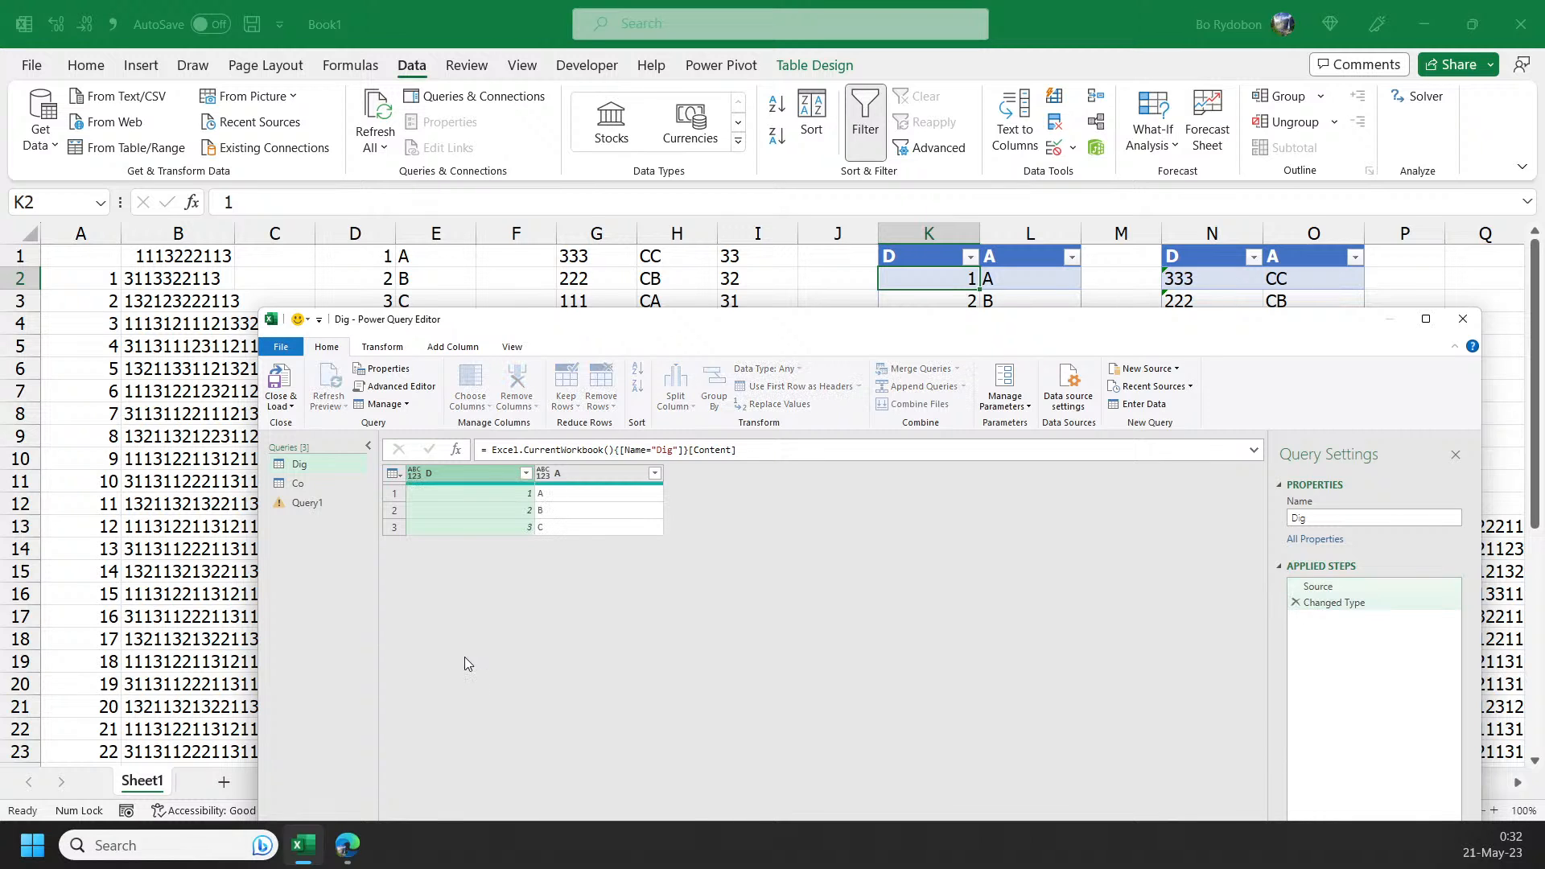
- Delete the Custom2 step from Query1
left_click(356, 502)
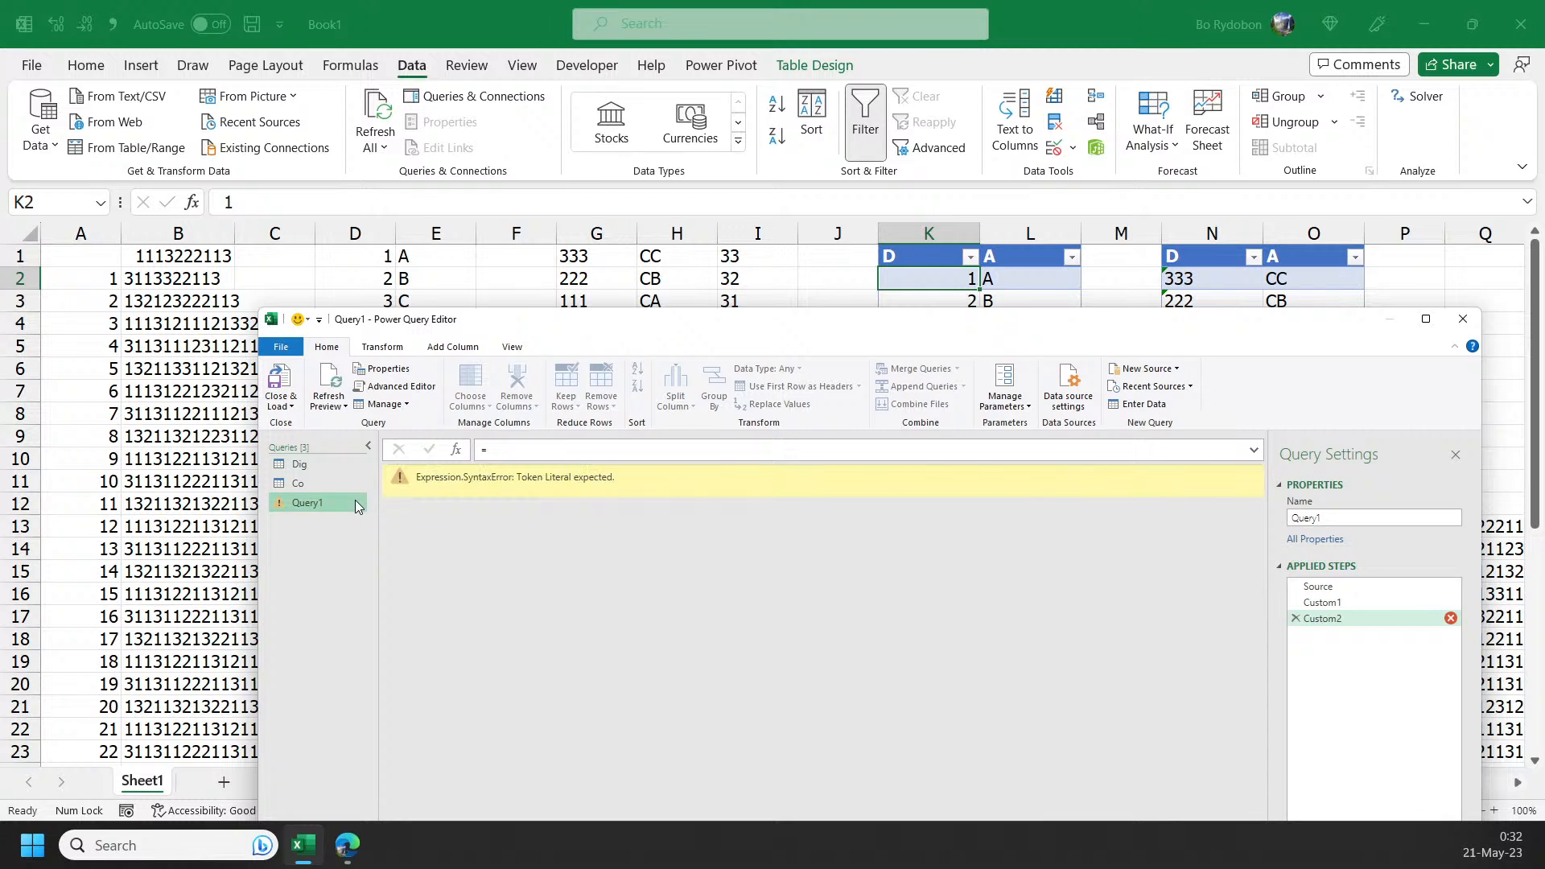
left_click(1296, 619)
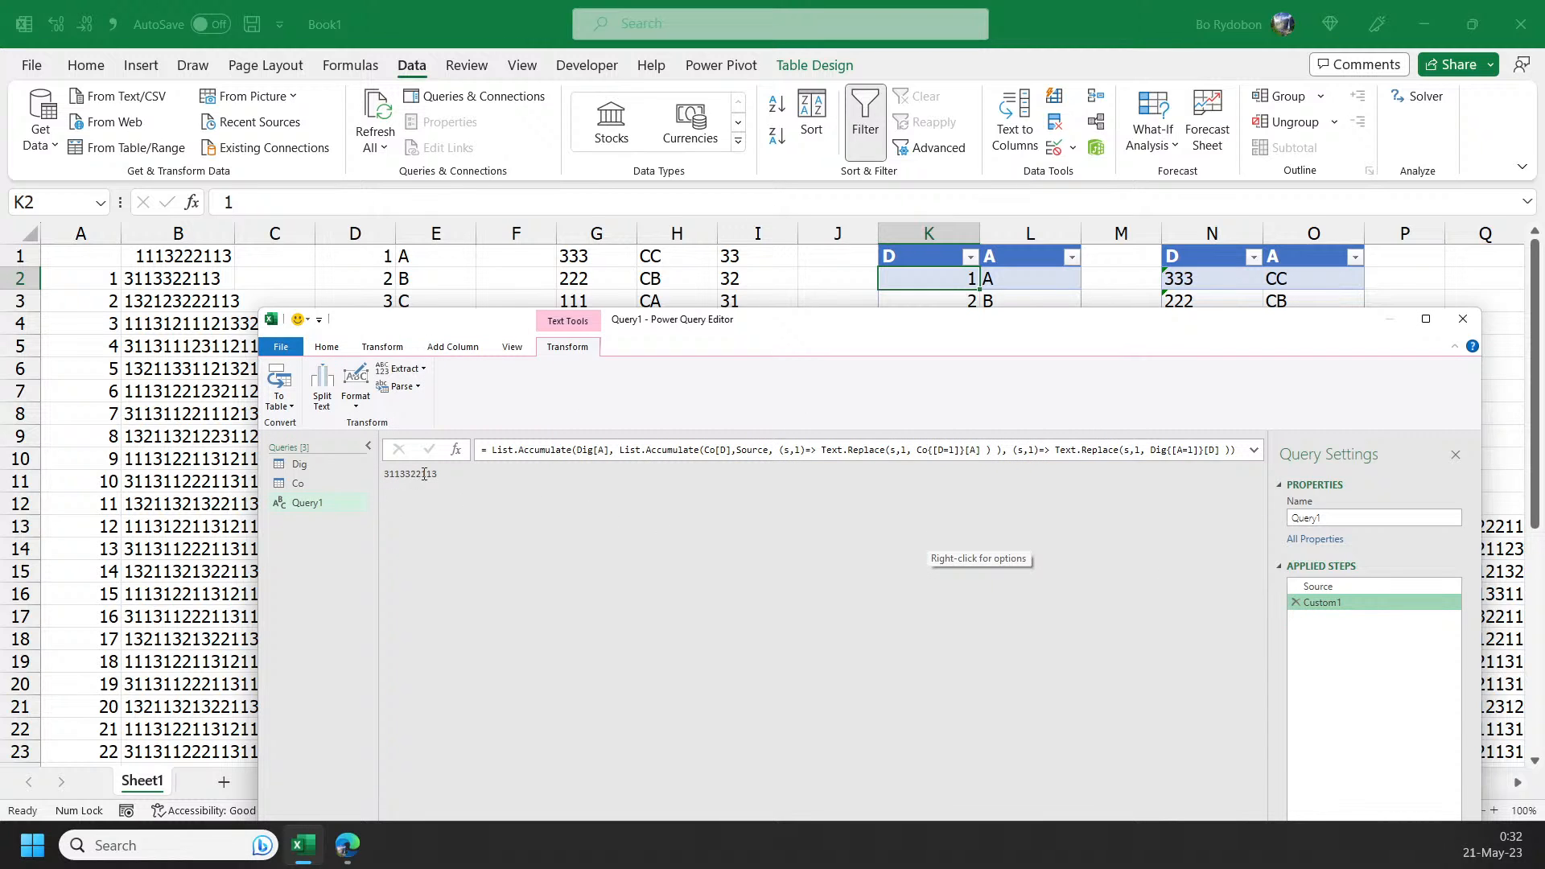
- Begin the Custom1 formula with an additional outer List.Accumulate over {1..40}, keeping the existing expression on its own line below
left_click(1254, 450)
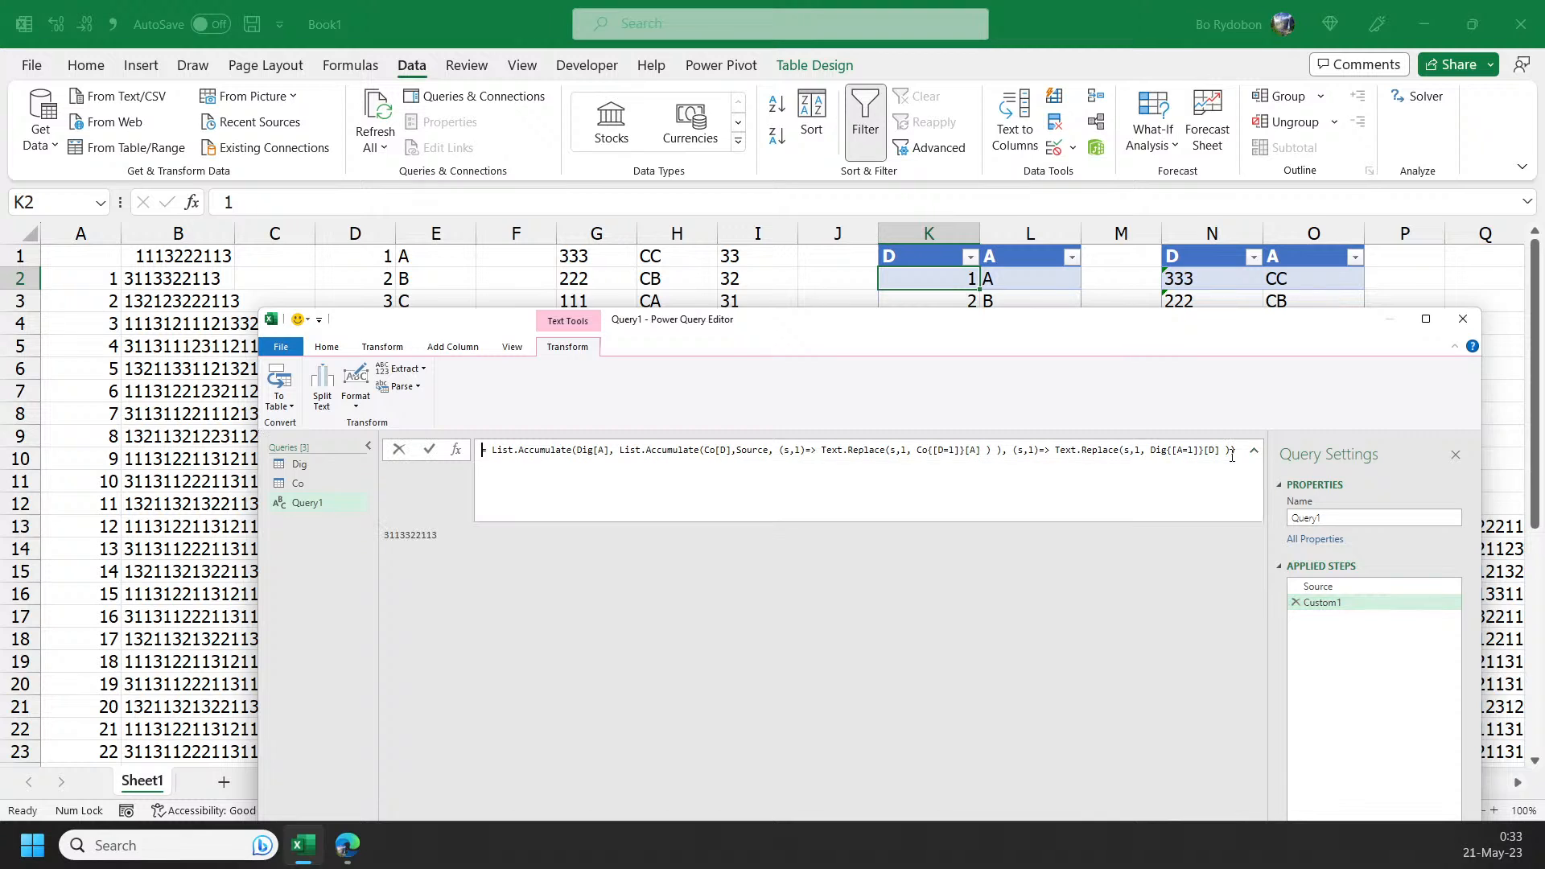
left_click(492, 451)
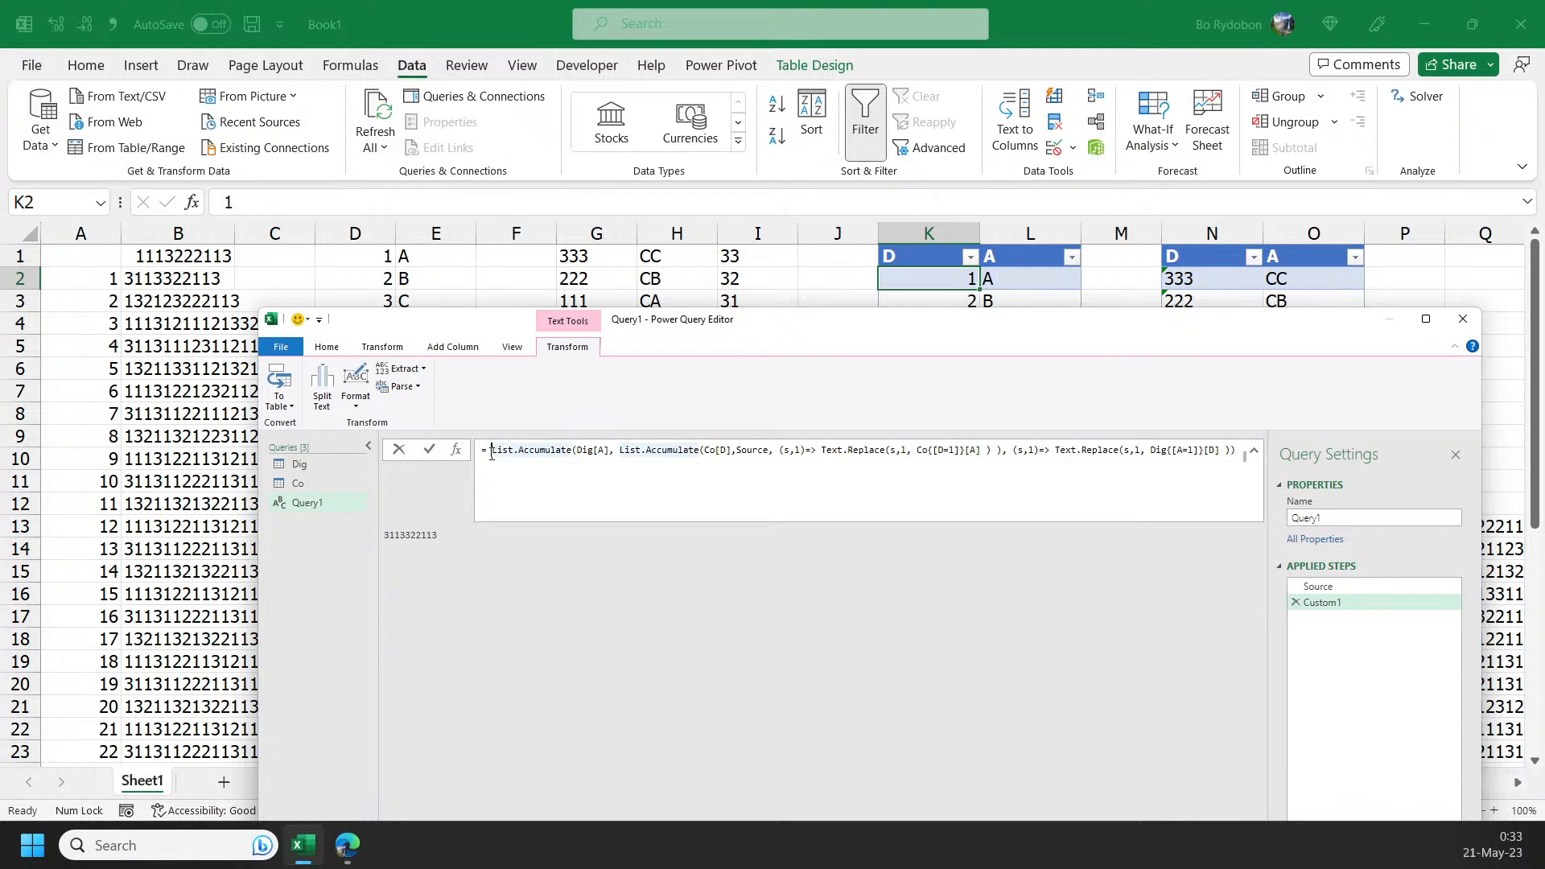
key("Return")
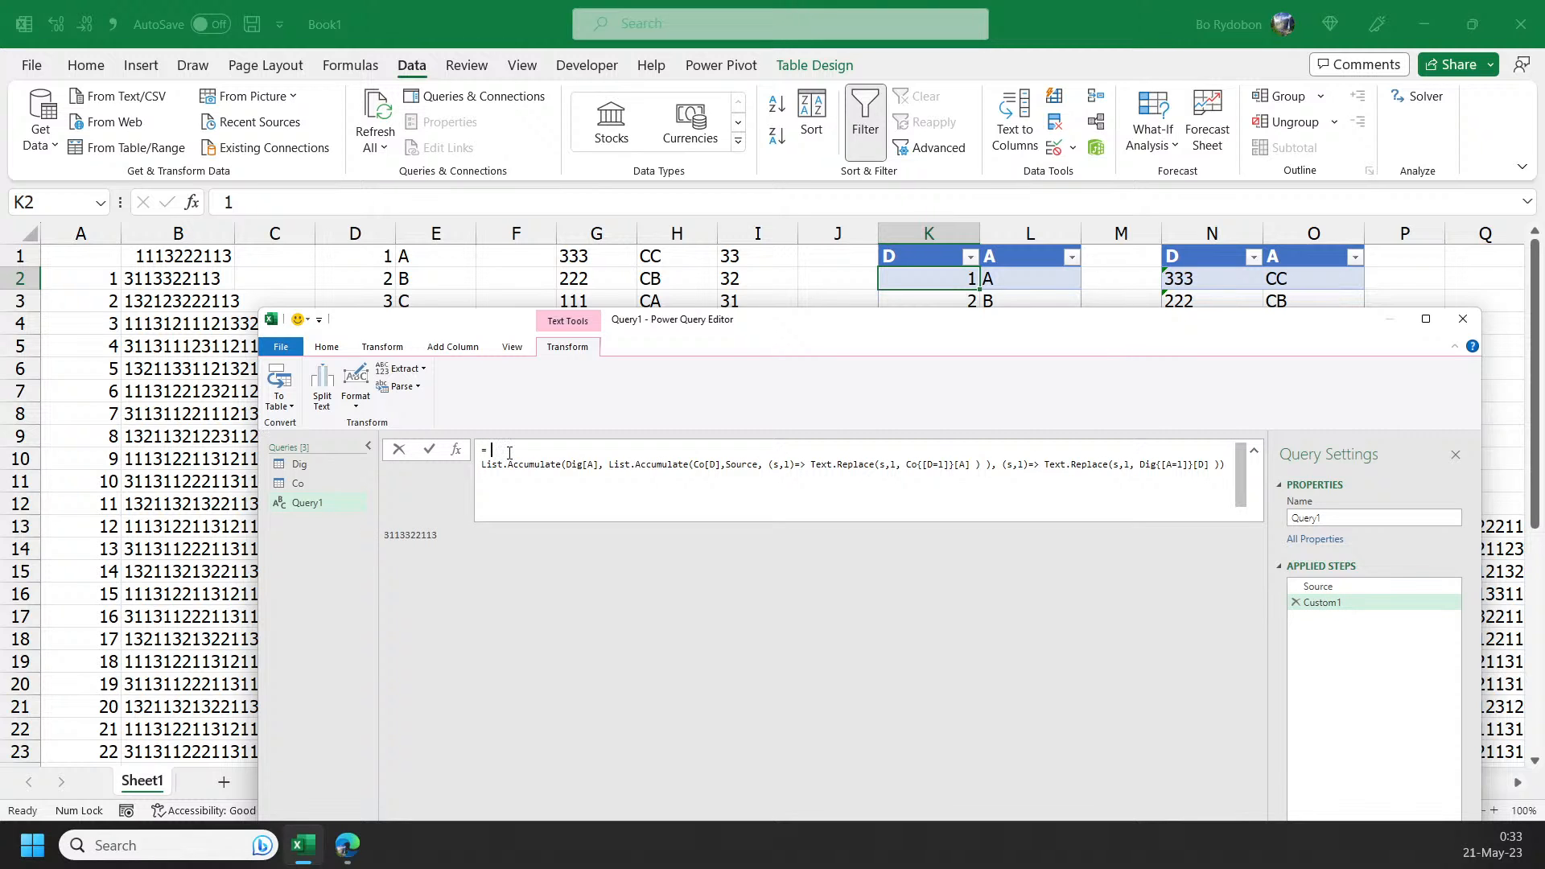
type("List.")
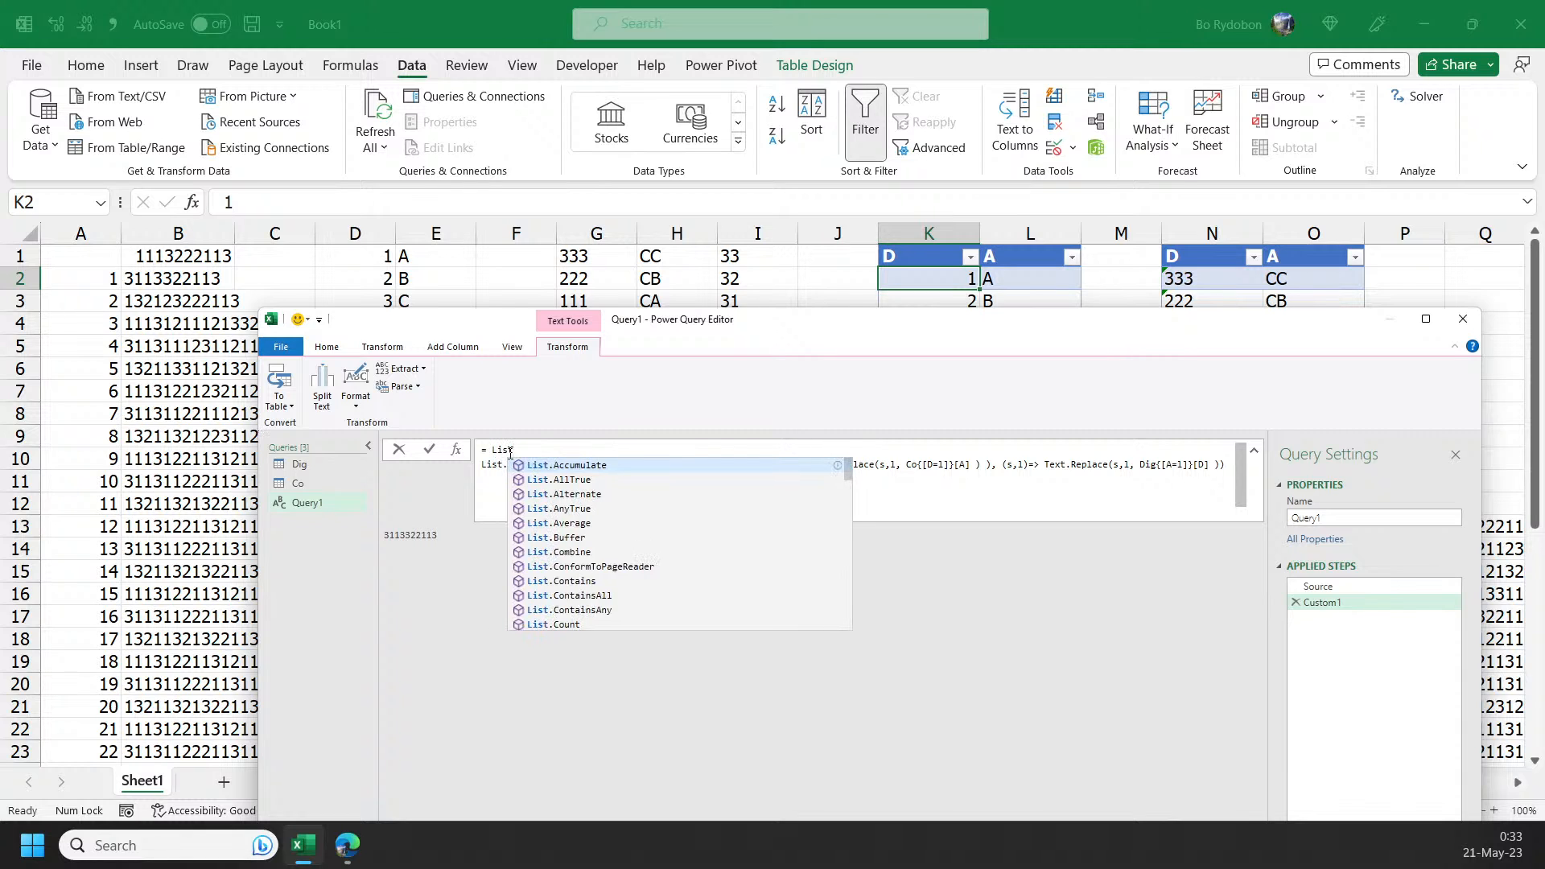
key("Tab")
type("(")
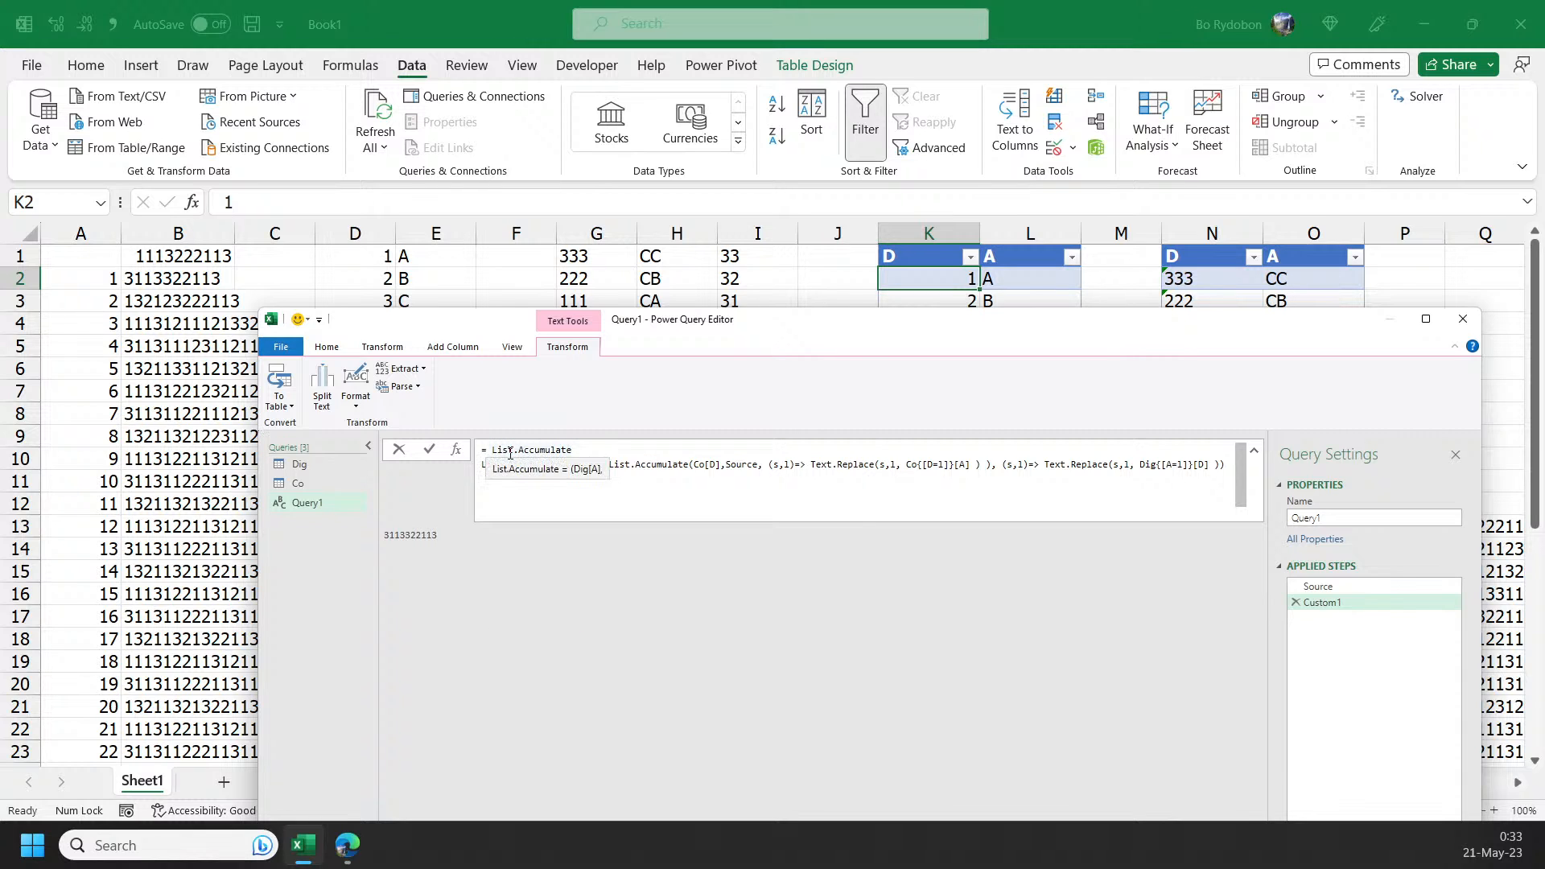
type("{1")
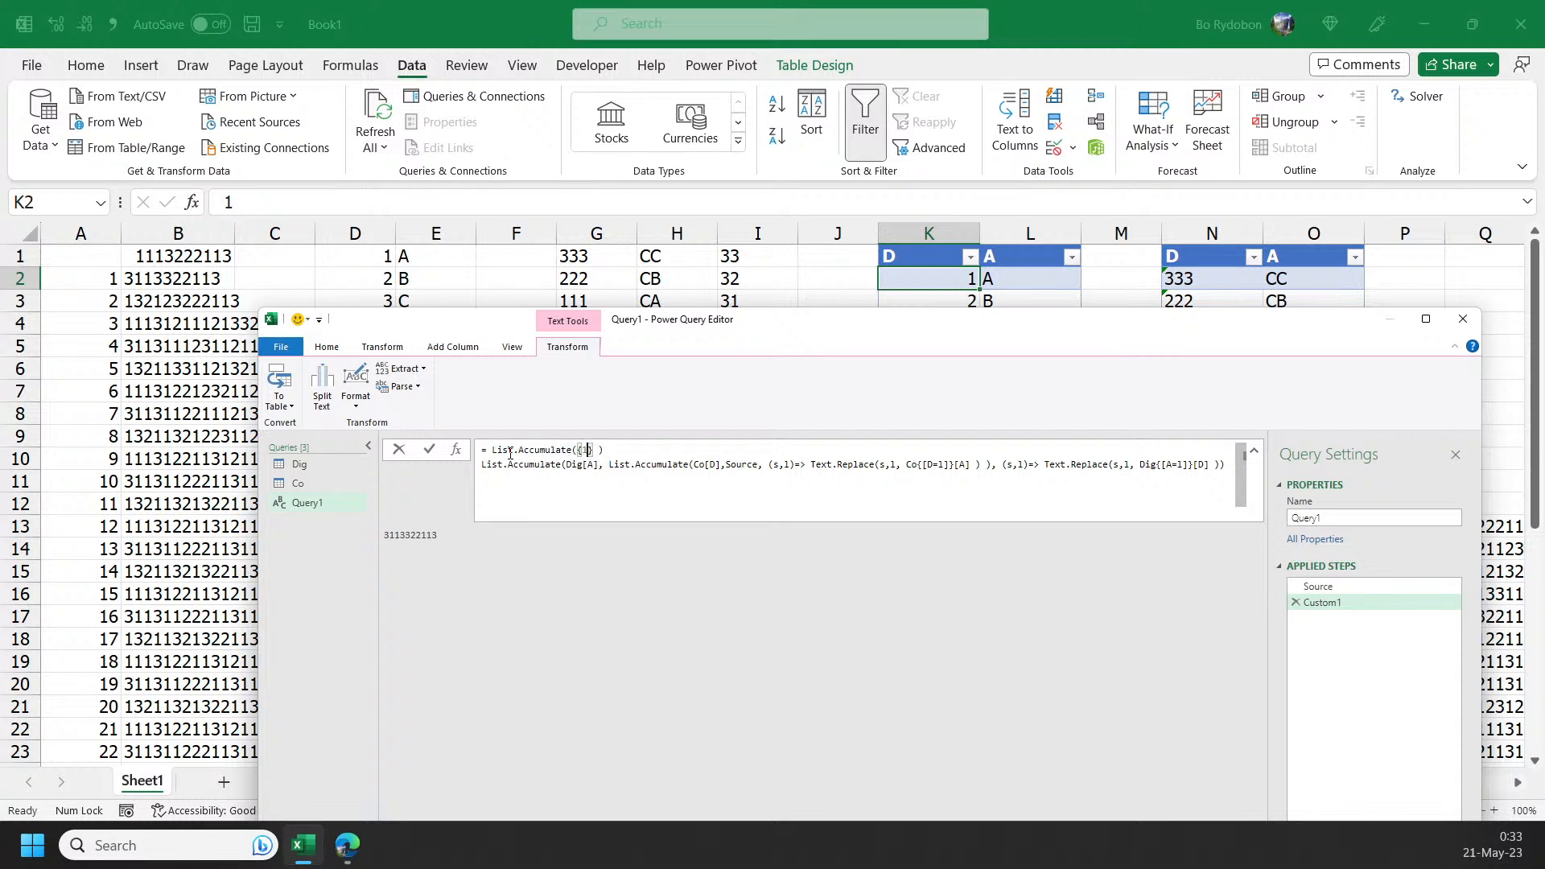
type(".40")
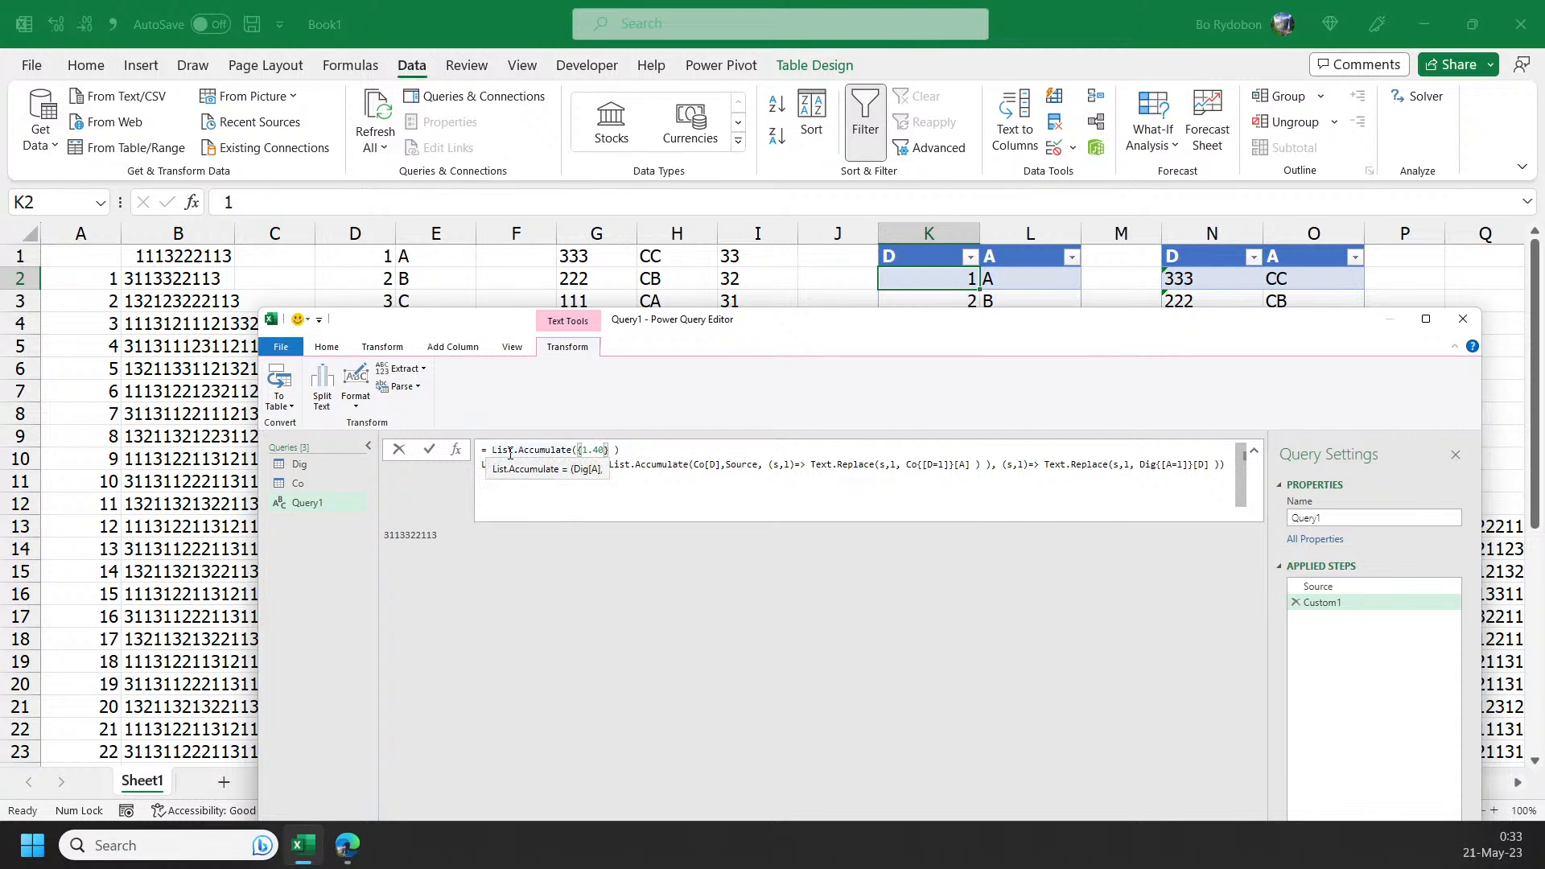
type(".40}")
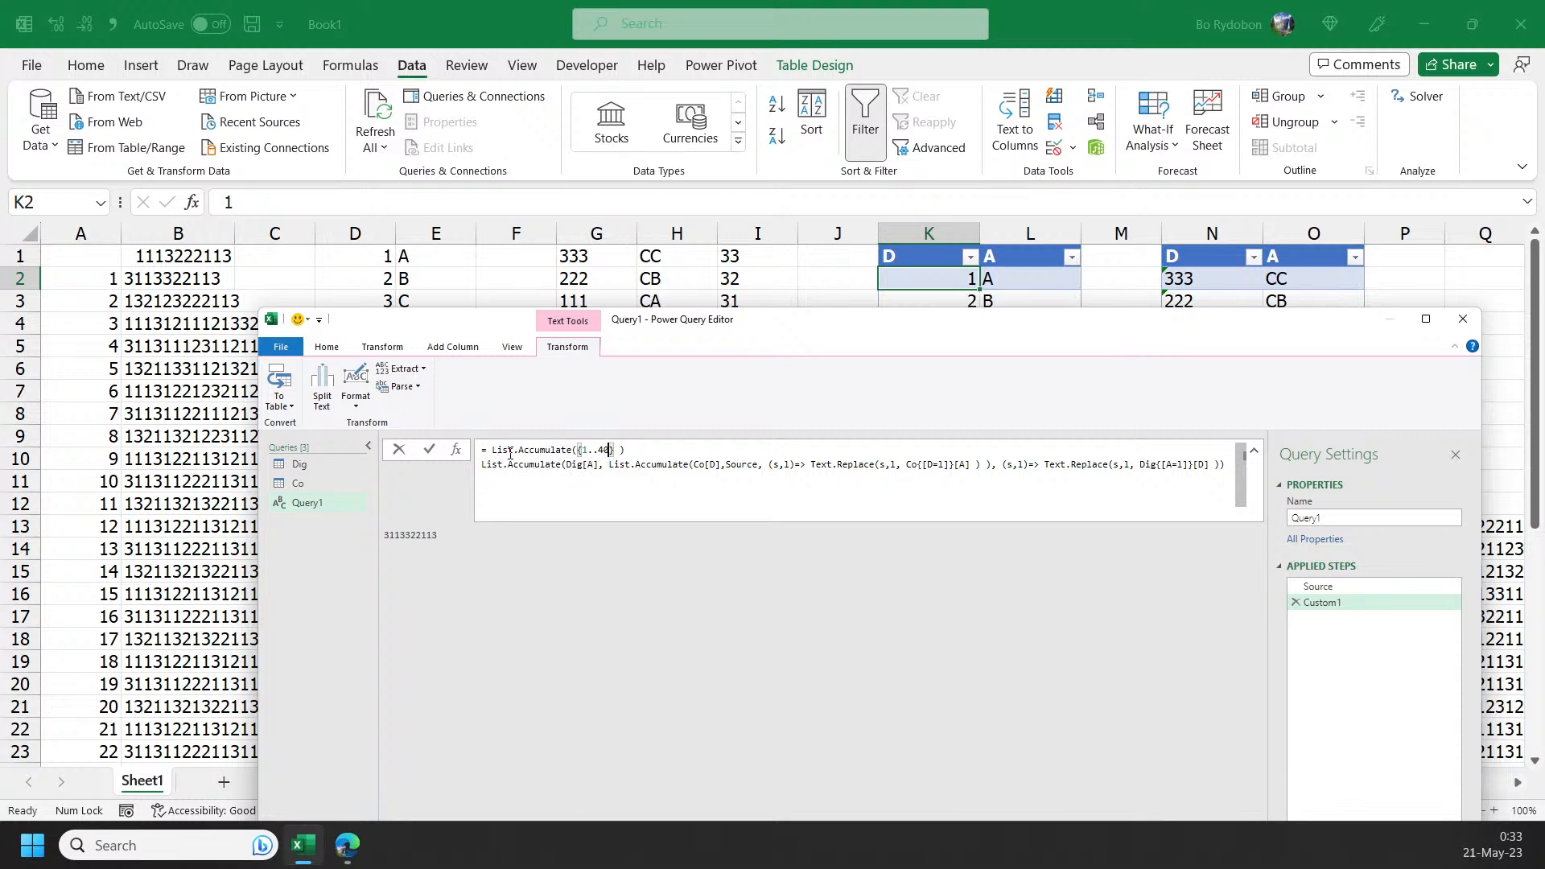
- Give the new outer List.Accumulate Source as its seed and (a,n)=> as its accumulator function
type(" ,")
key("BackSpace")
key("BackSpace")
type(", Sour")
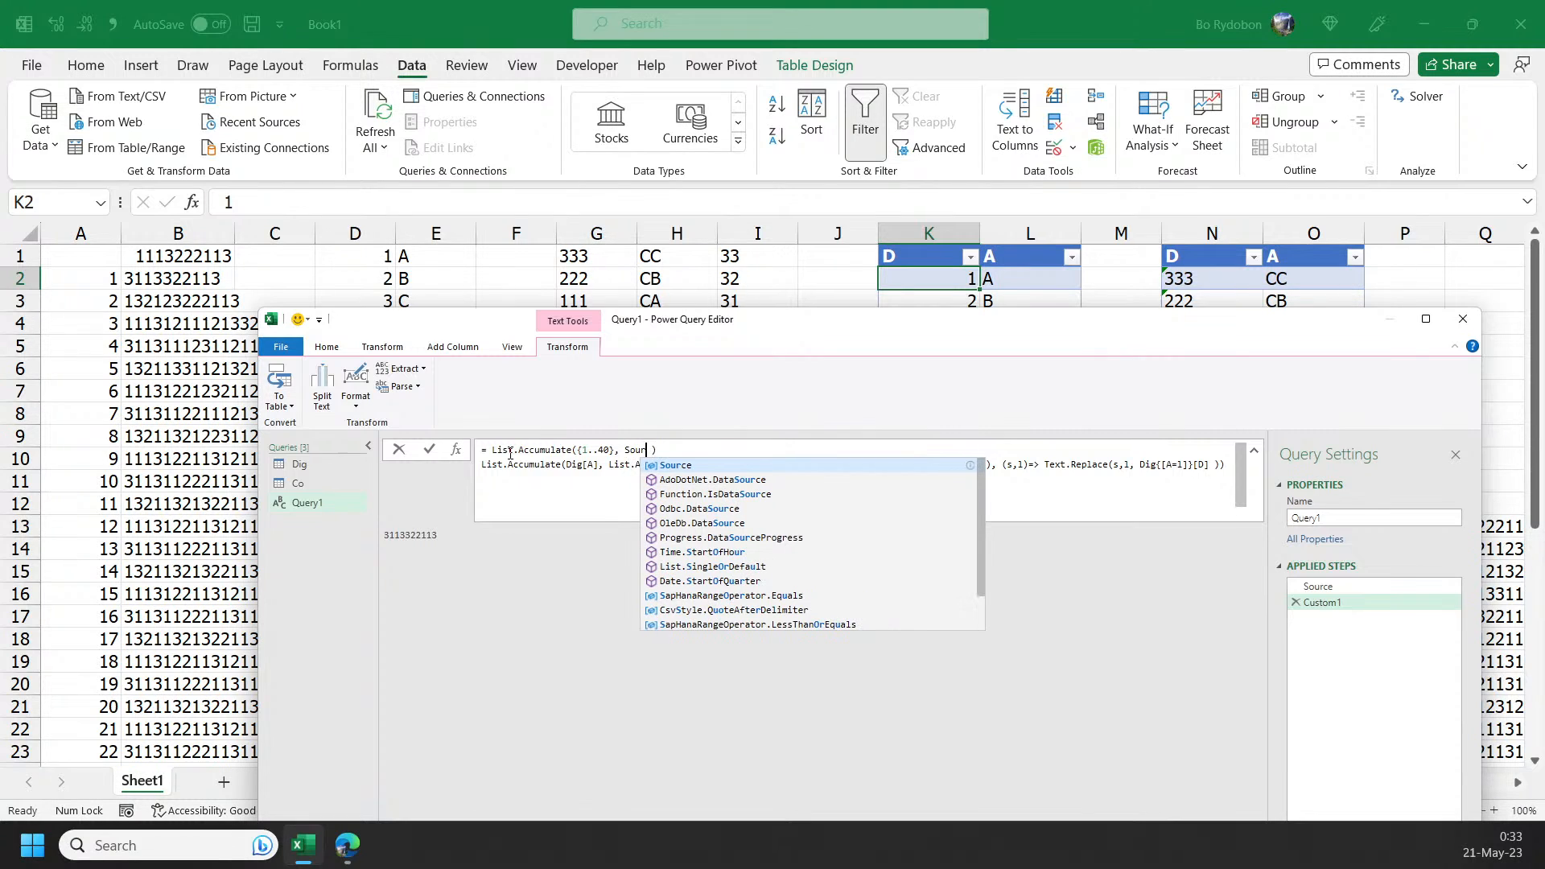
type("ce")
key("Right")
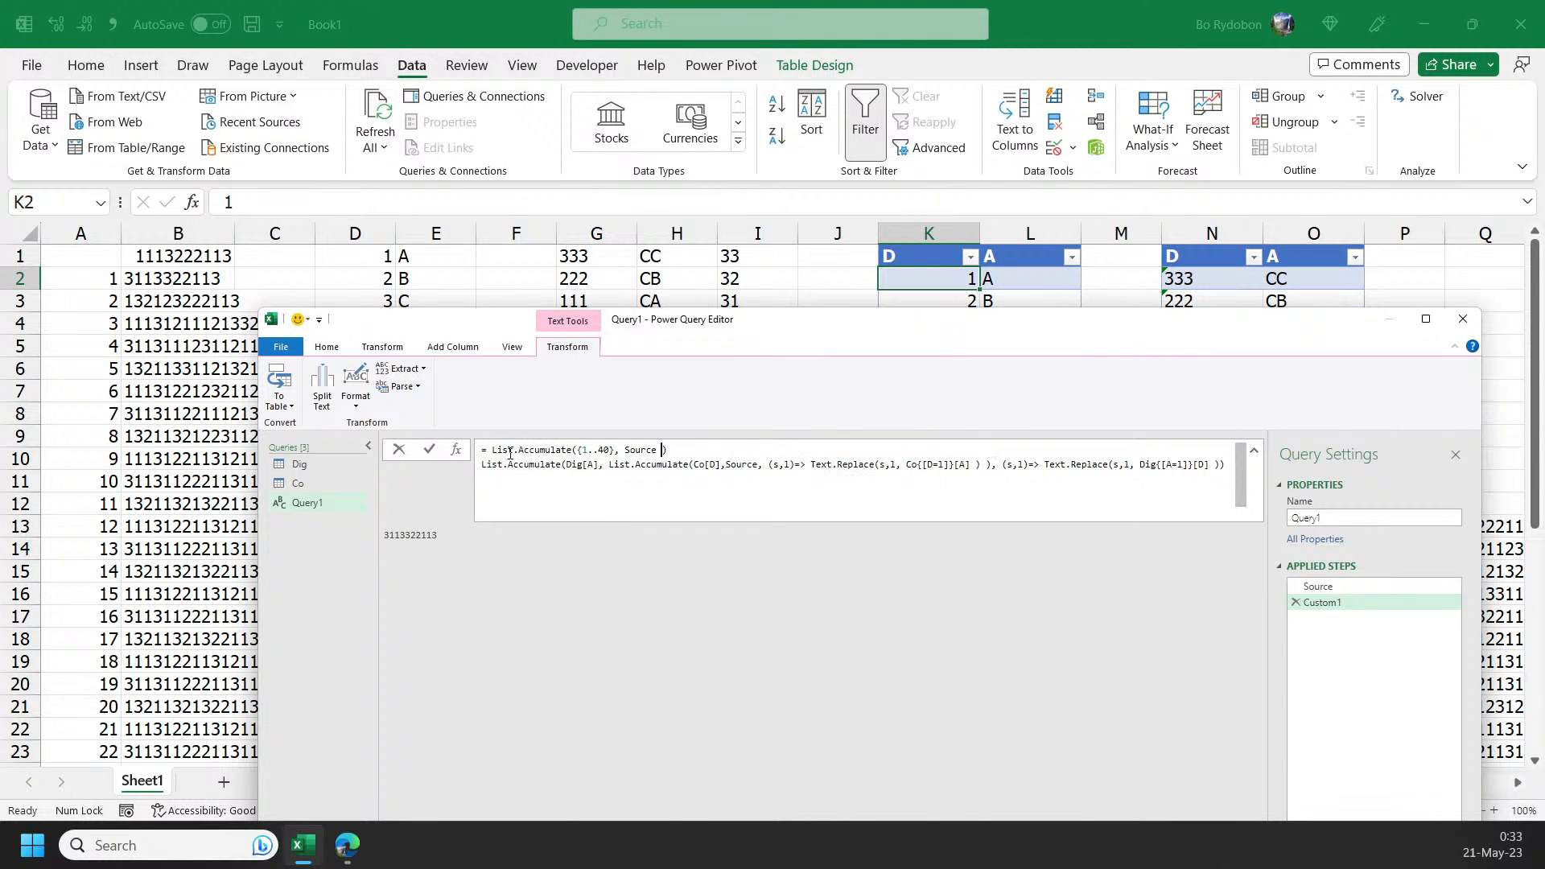
key("BackSpace")
type(", (a,n)")
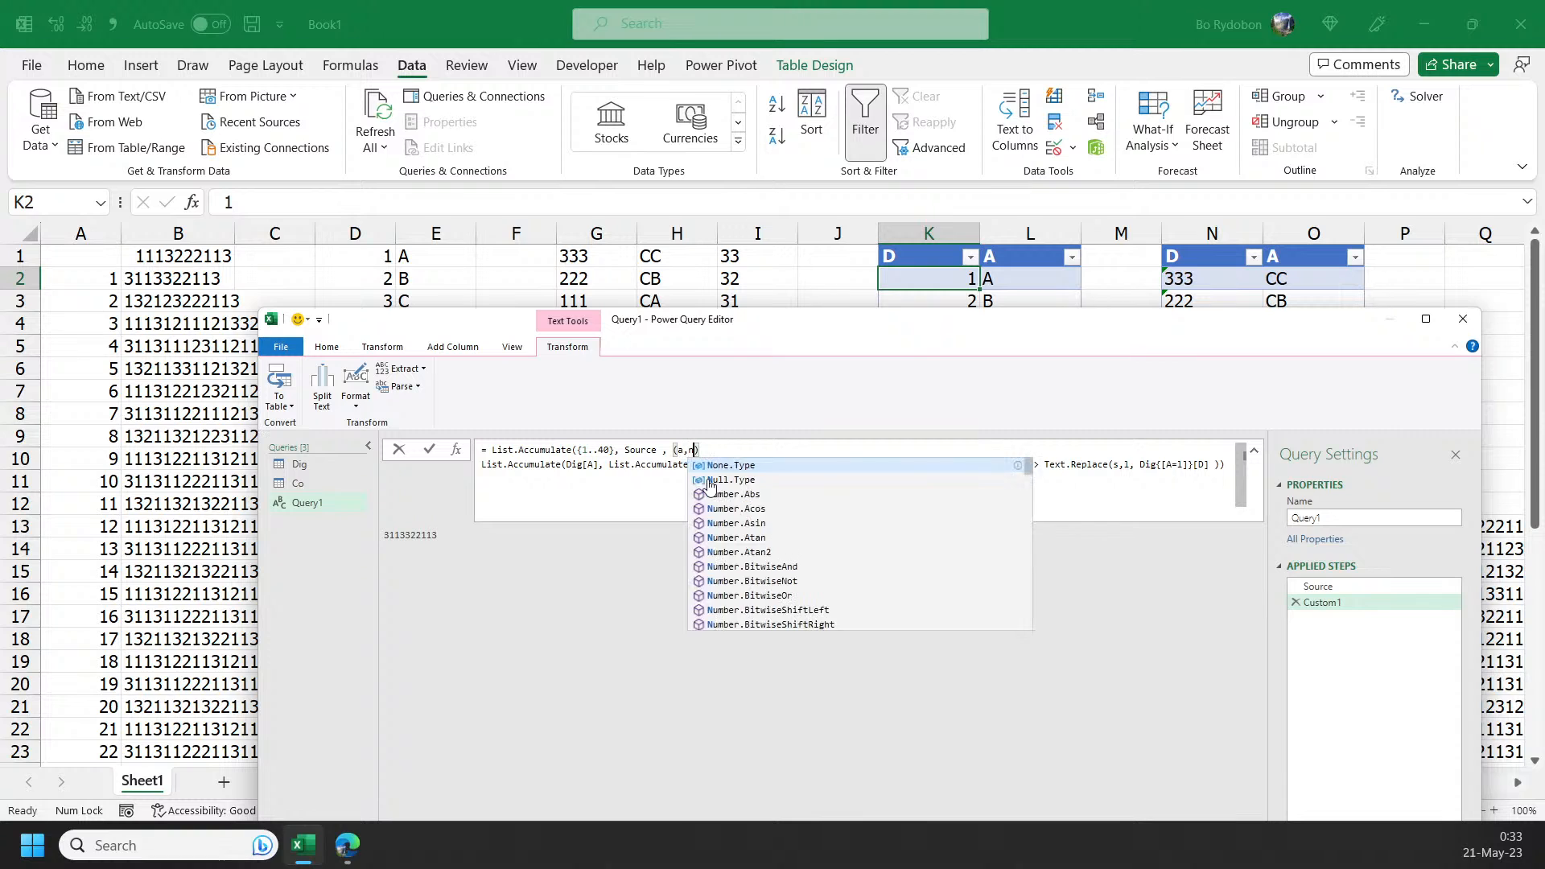
type("=>")
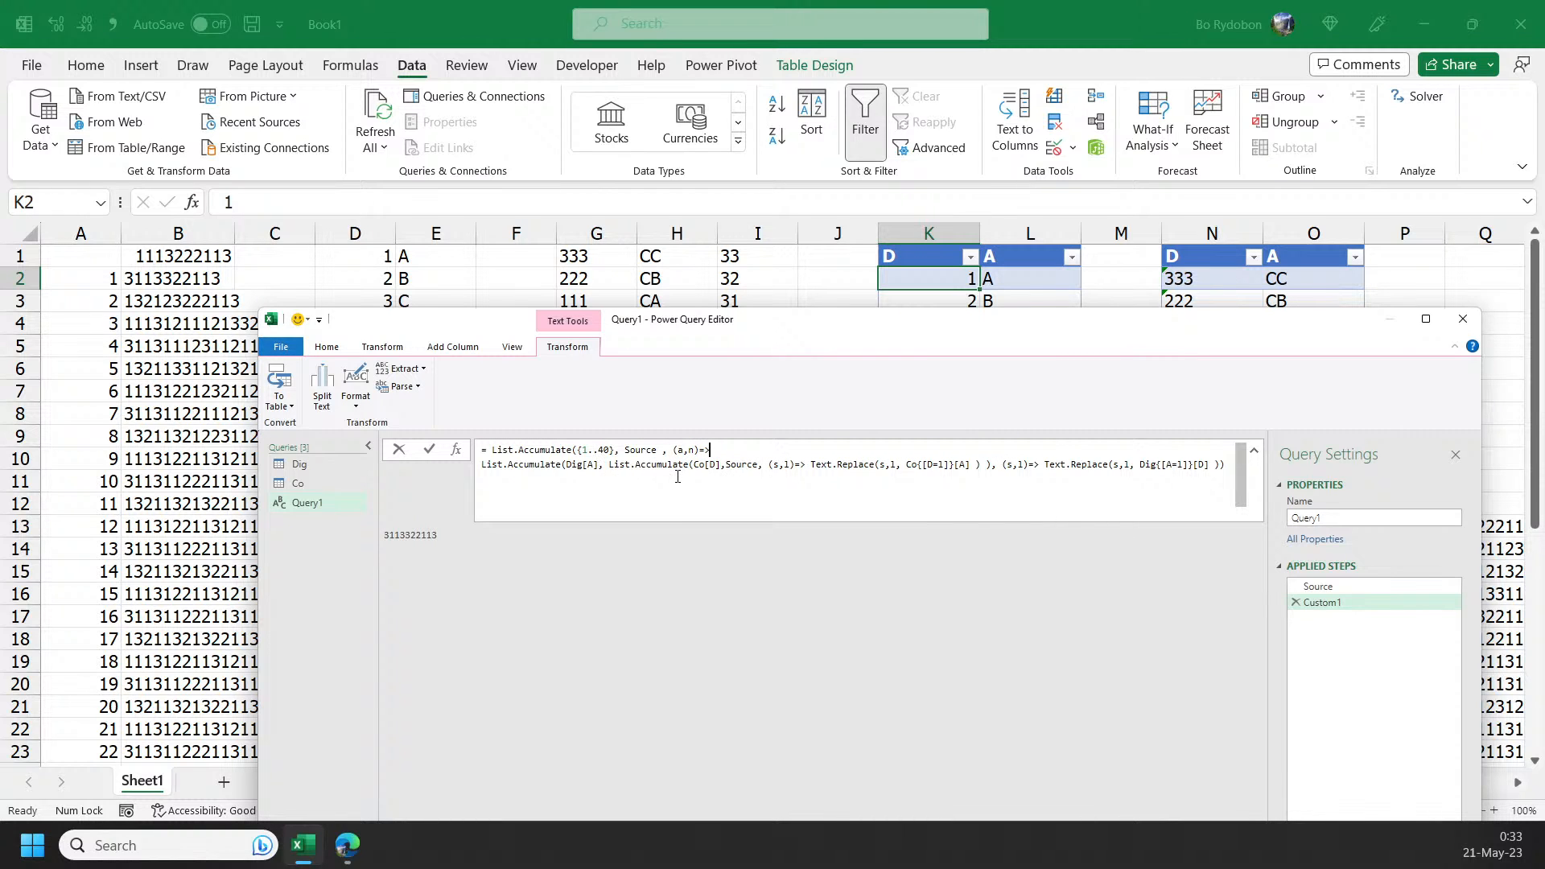
- Replace Source with a as the seed of the List.Accumulate over Co[D], close the outermost parenthesis and commit the formula
double_click(681, 448)
type("s")
double_click(738, 465)
type("a")
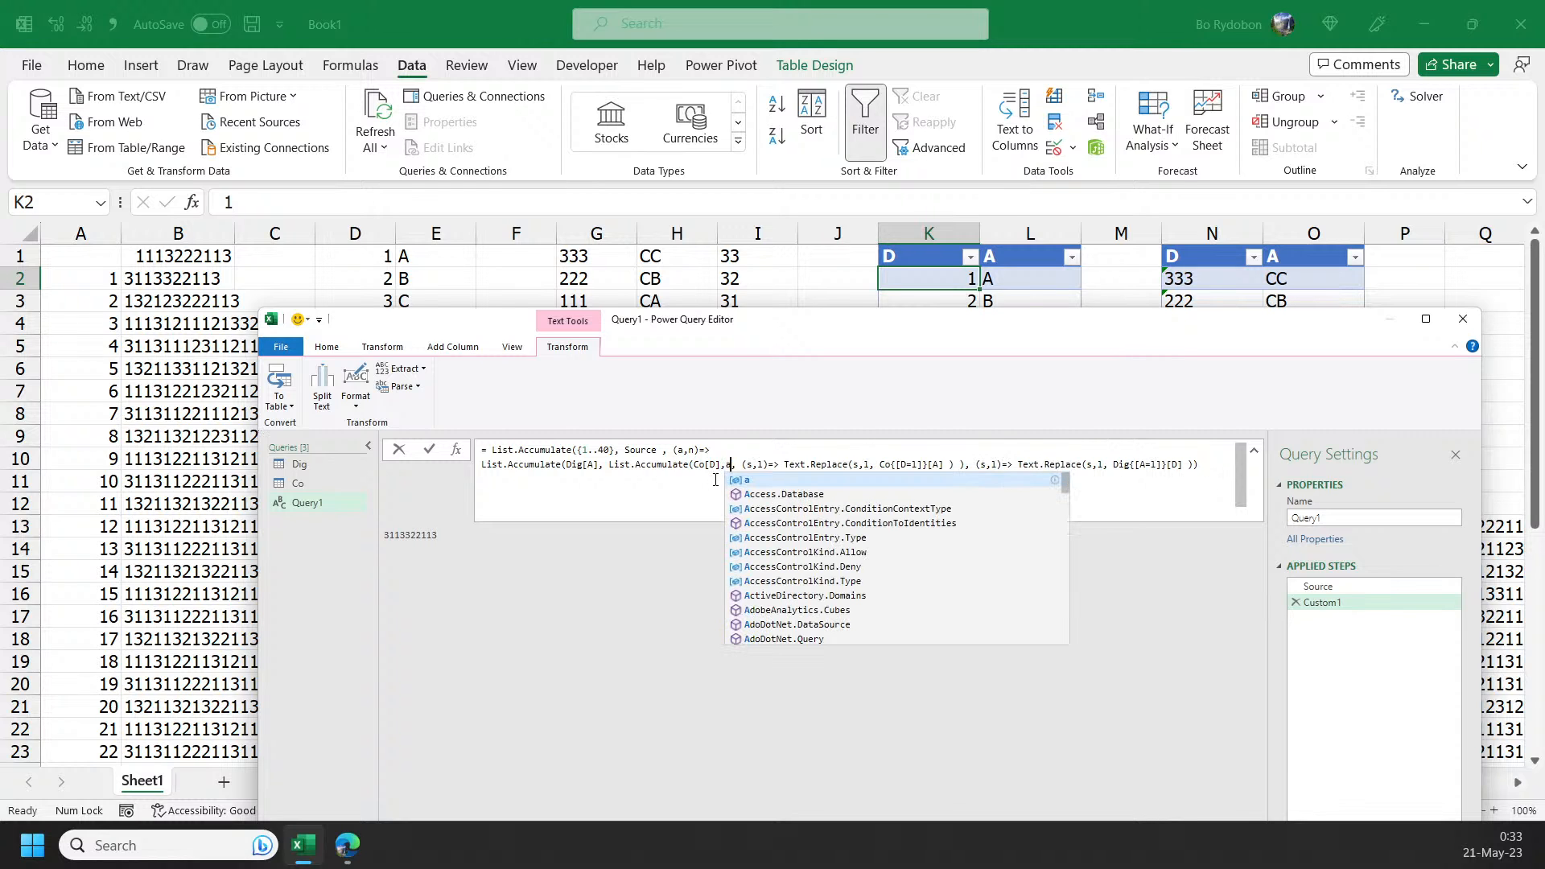
left_click(1204, 465)
type(")")
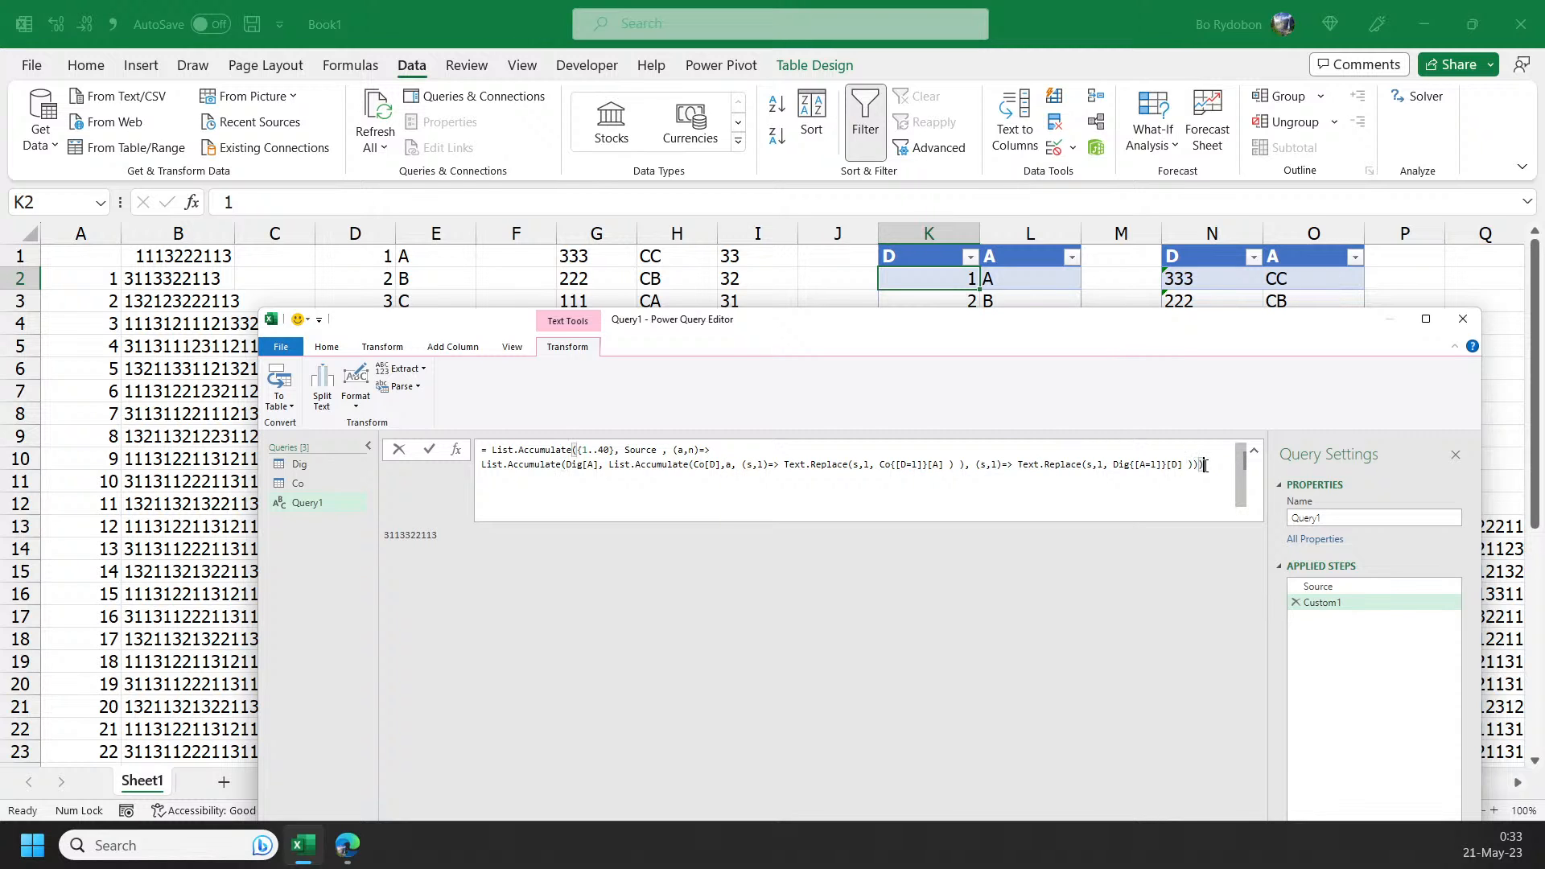
key("Return")
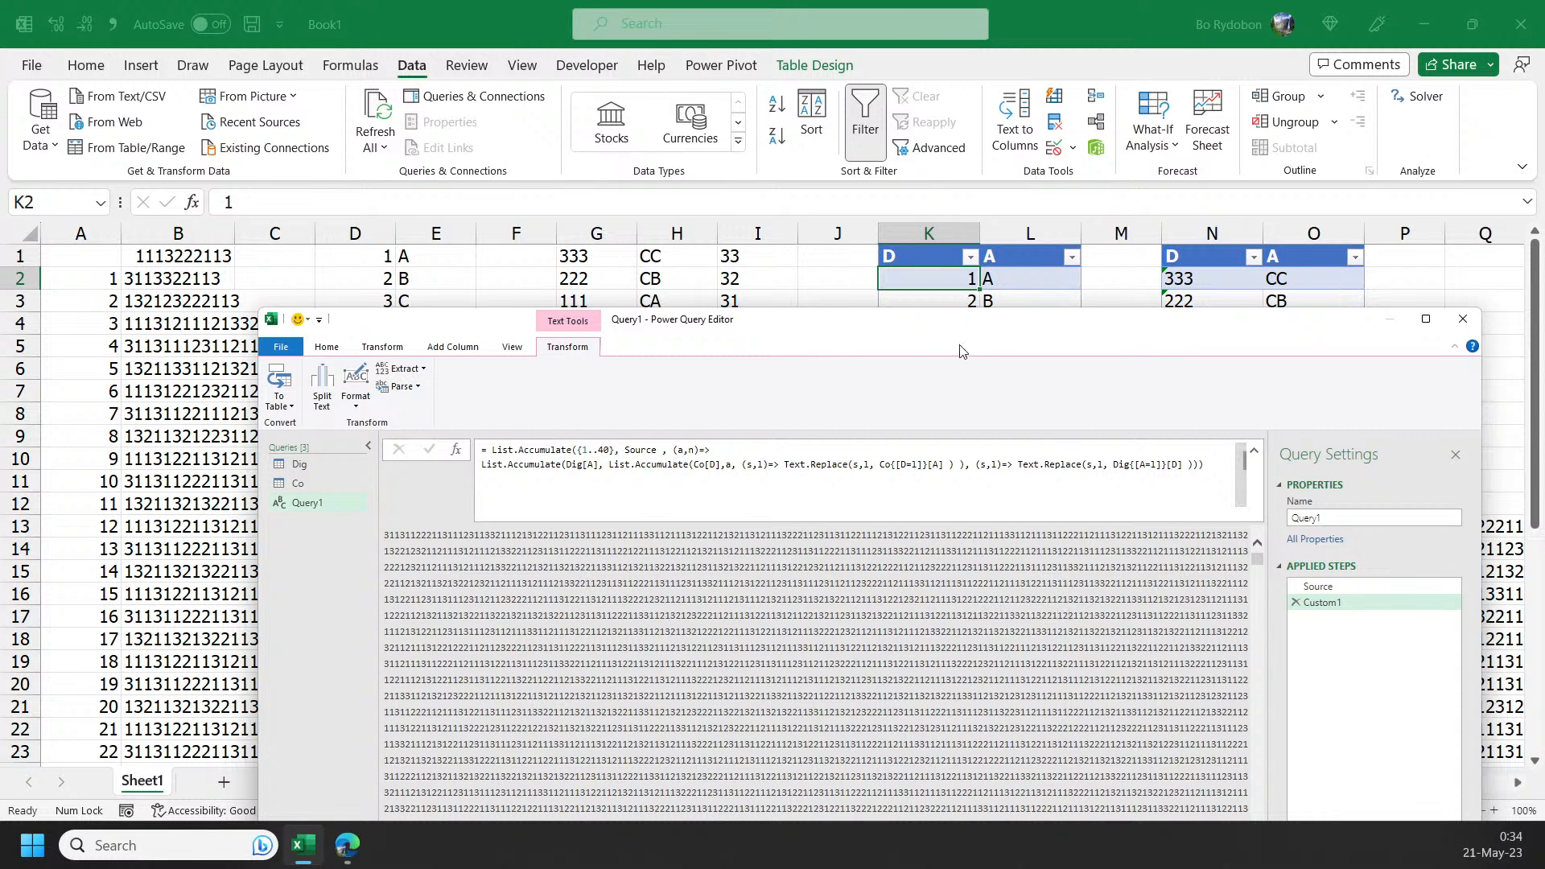
- Wrap the whole List.Accumulate expression in Text.Length and commit the formula
left_click_drag(980, 327, 962, 220)
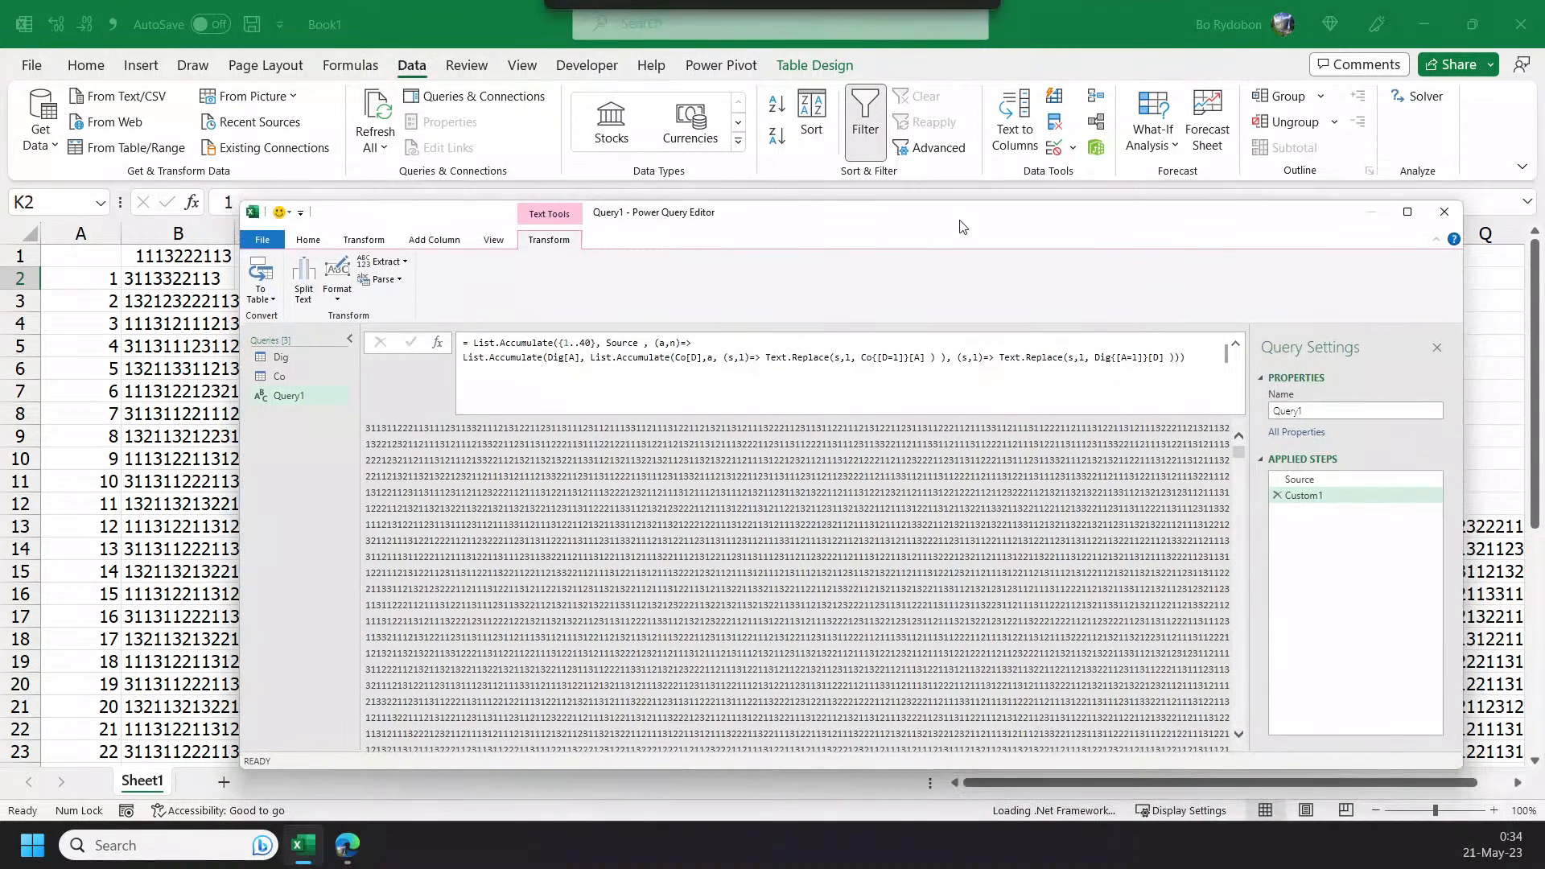
left_click(475, 344)
type("(")
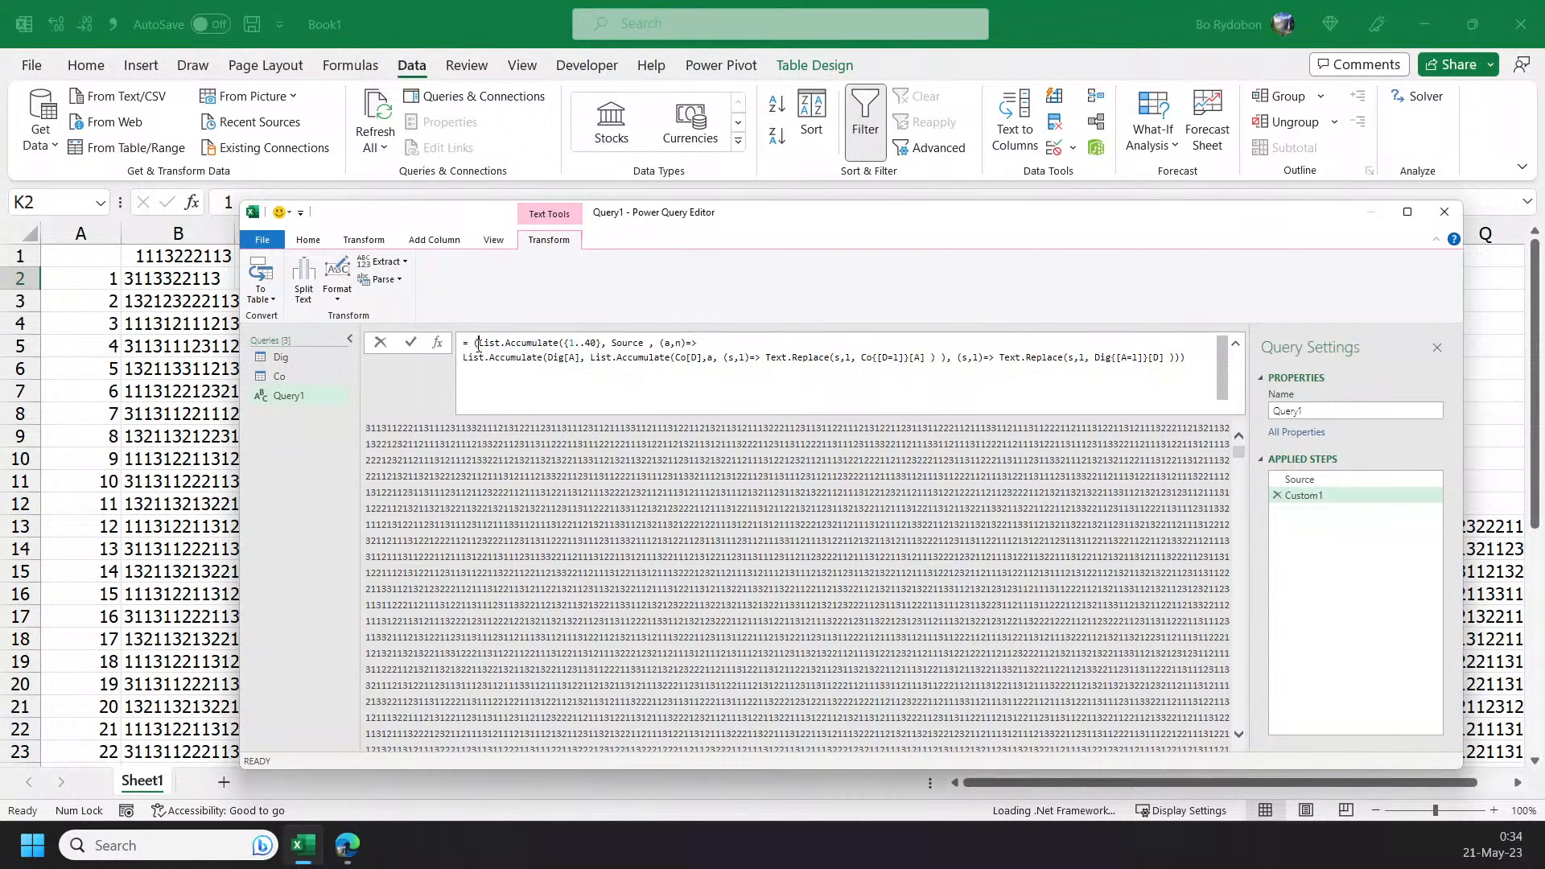
type("Text.")
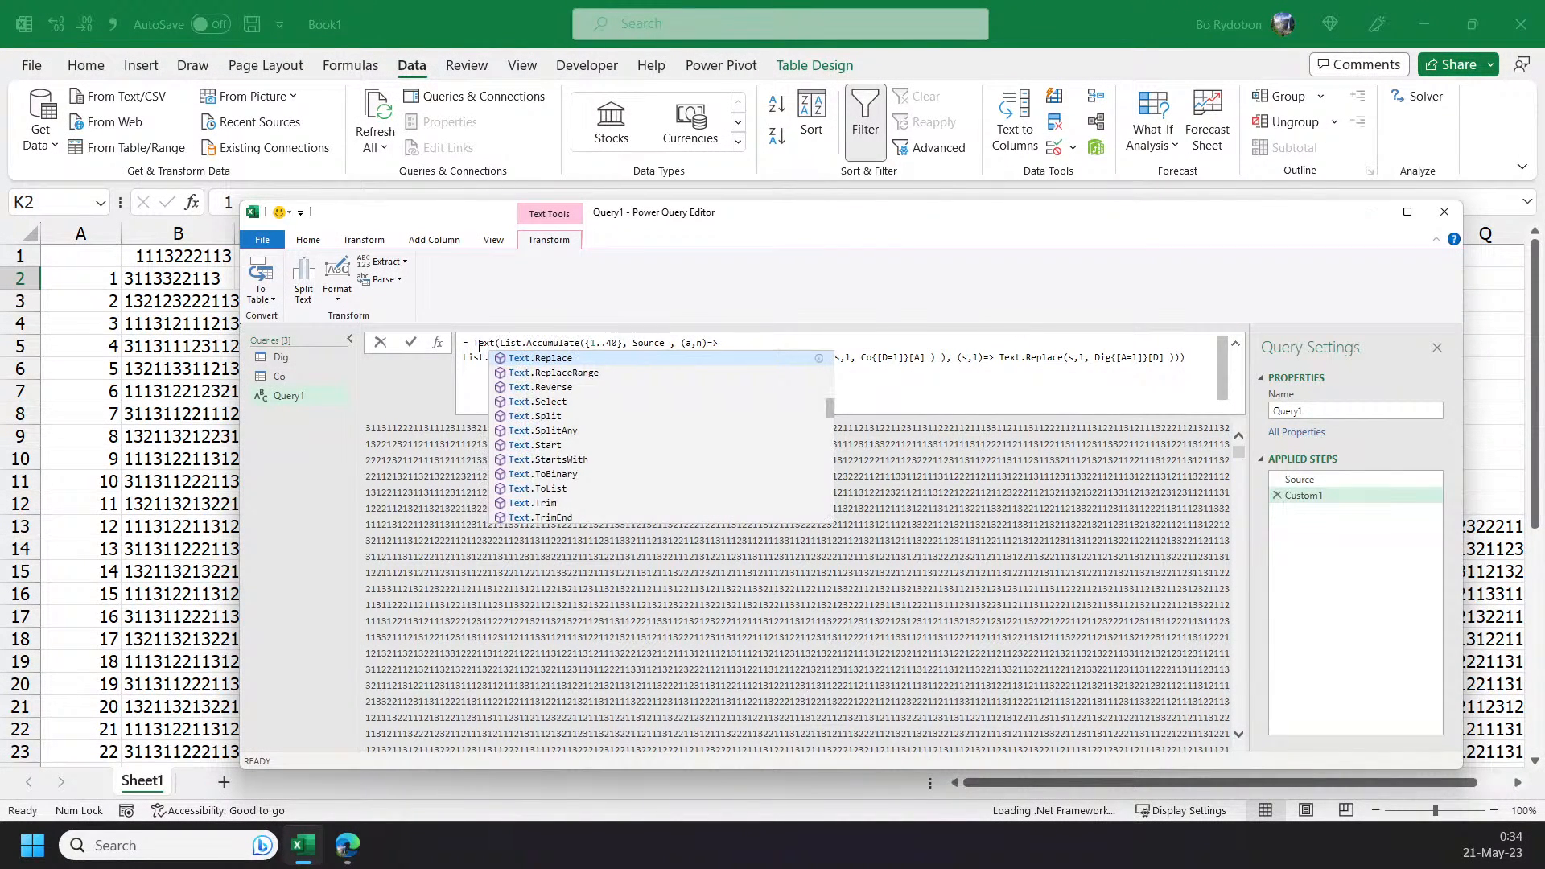
type("Length")
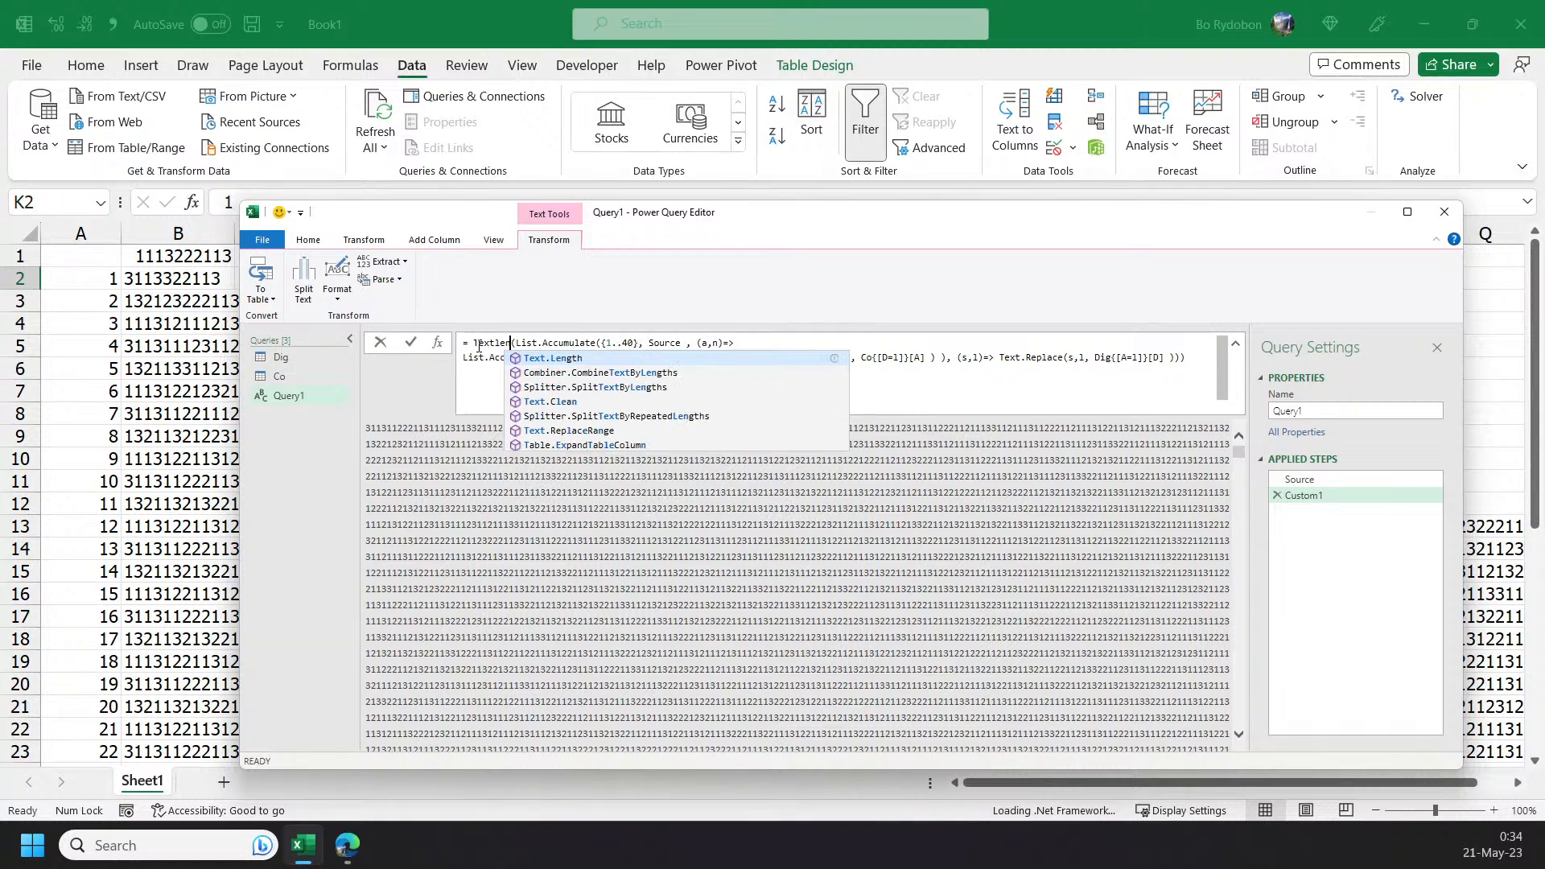
key("ctrl+End")
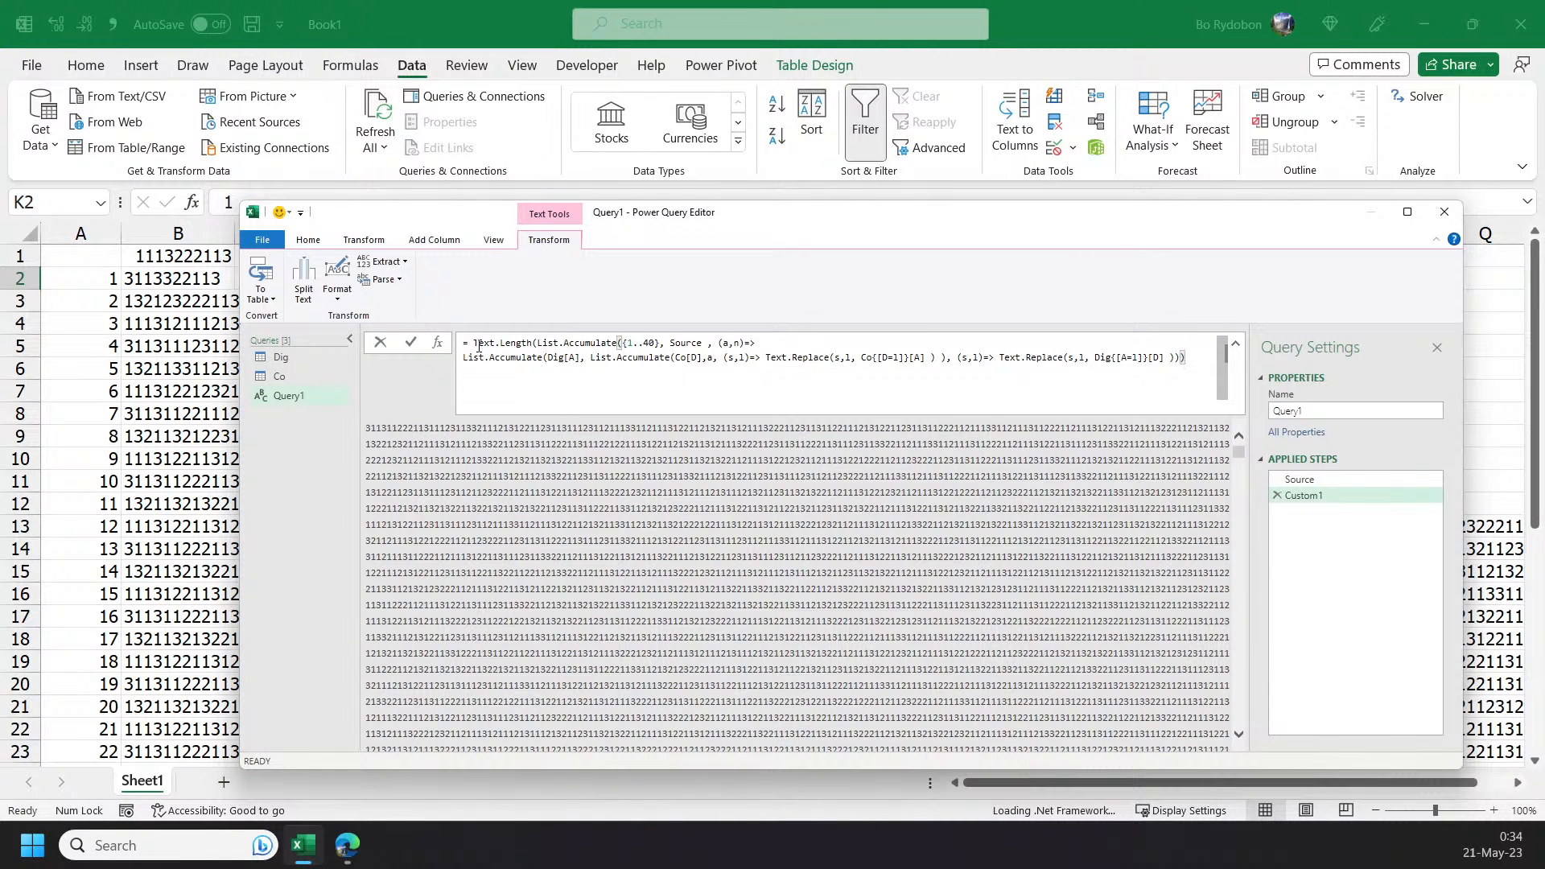
type(")")
key("Return")
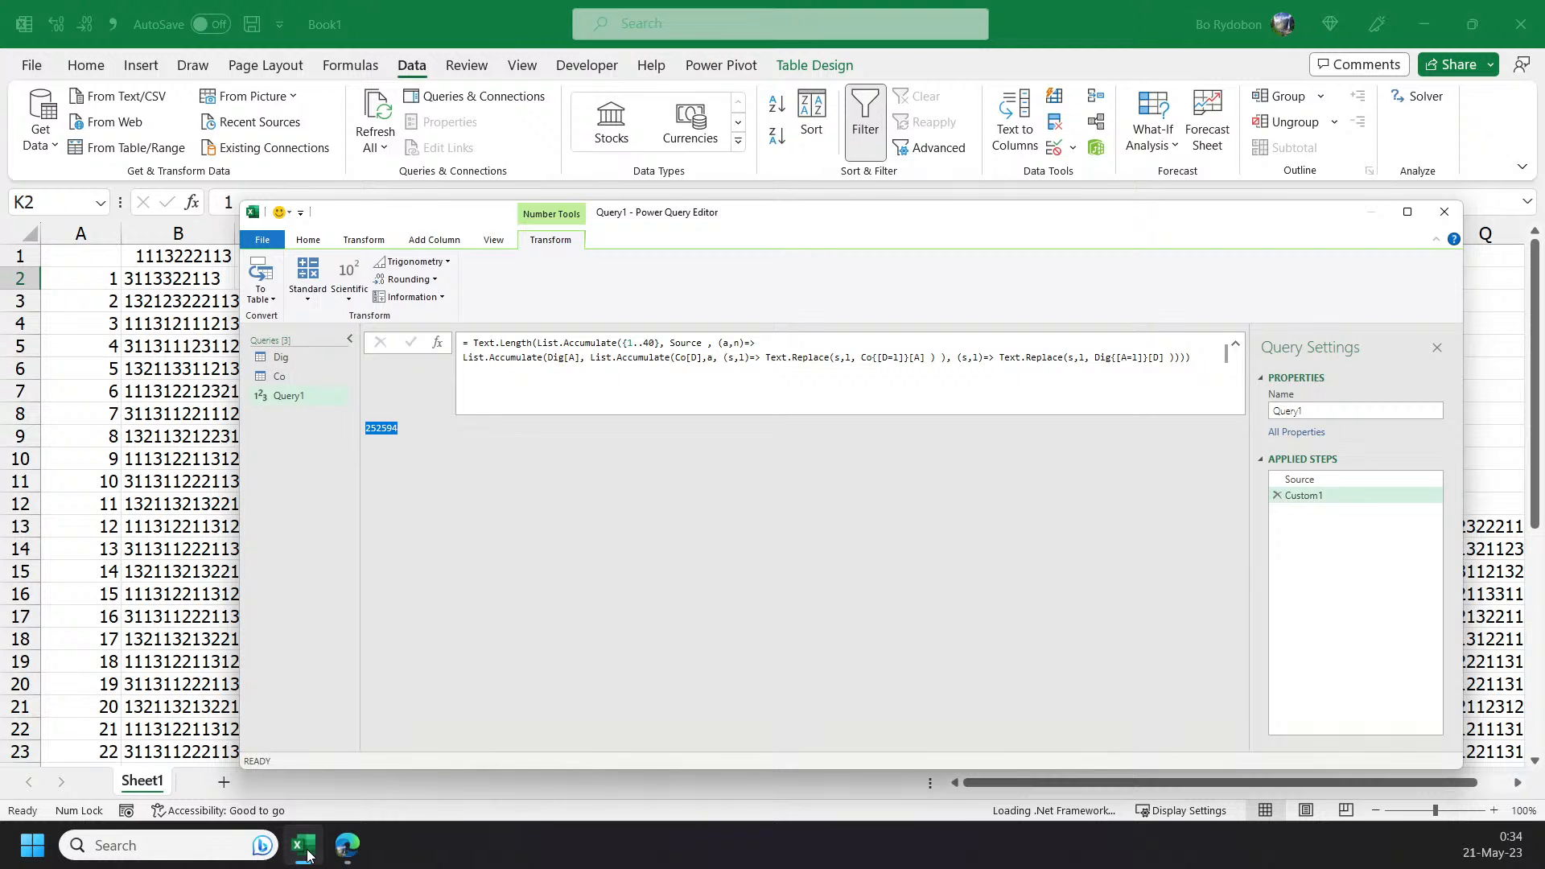
- Switch to the Advent of Code page in Edge, submit 252594 as the Day 10 answer and continue to Part Two
left_click(347, 845)
left_click(243, 732)
type("252594")
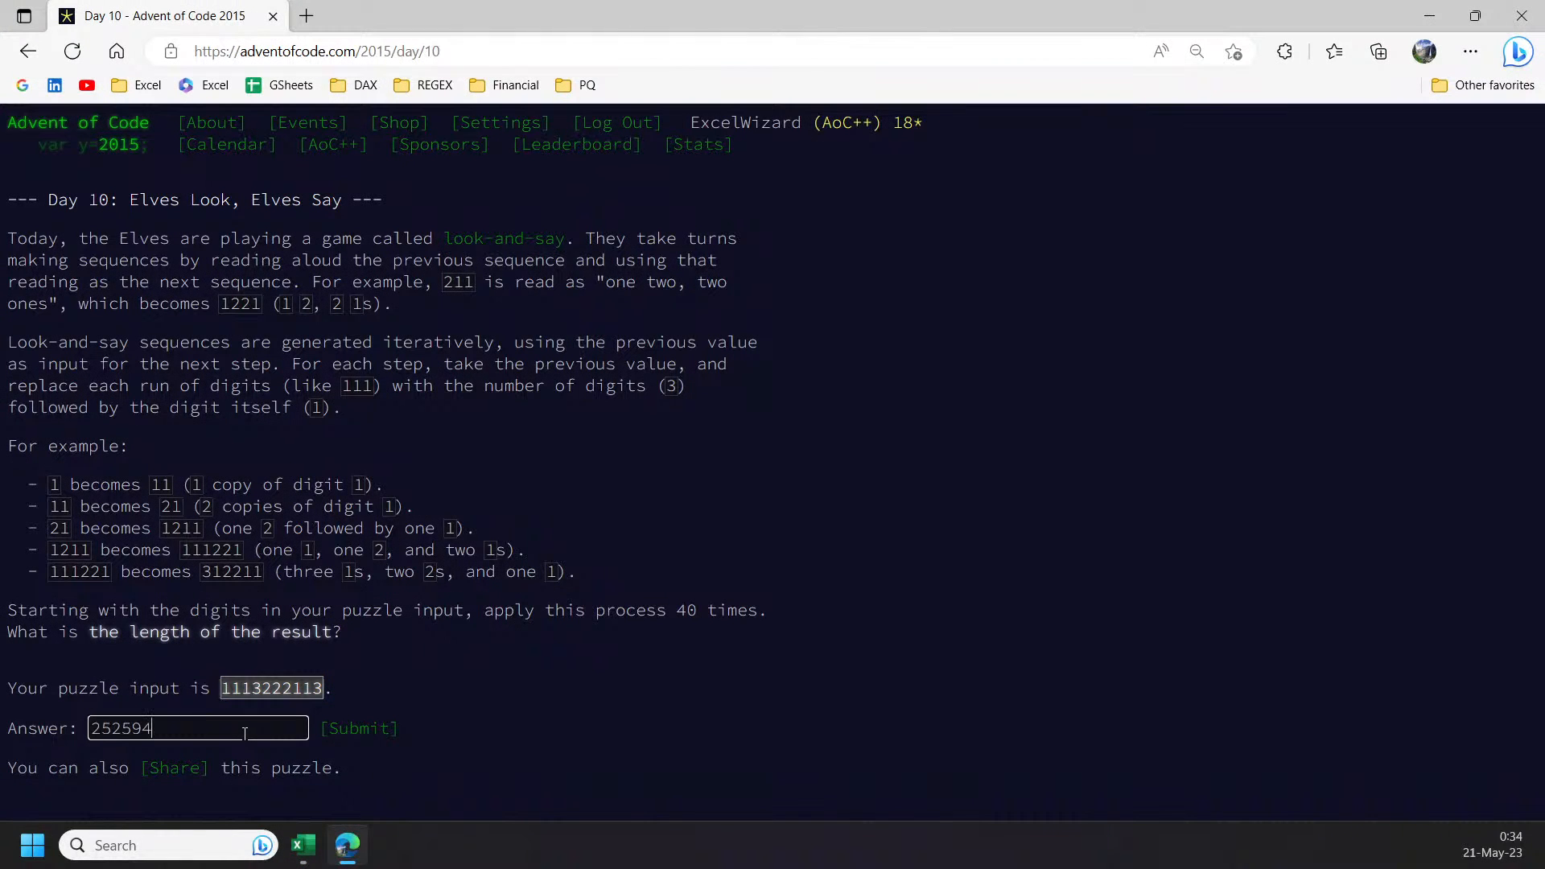
left_click(346, 732)
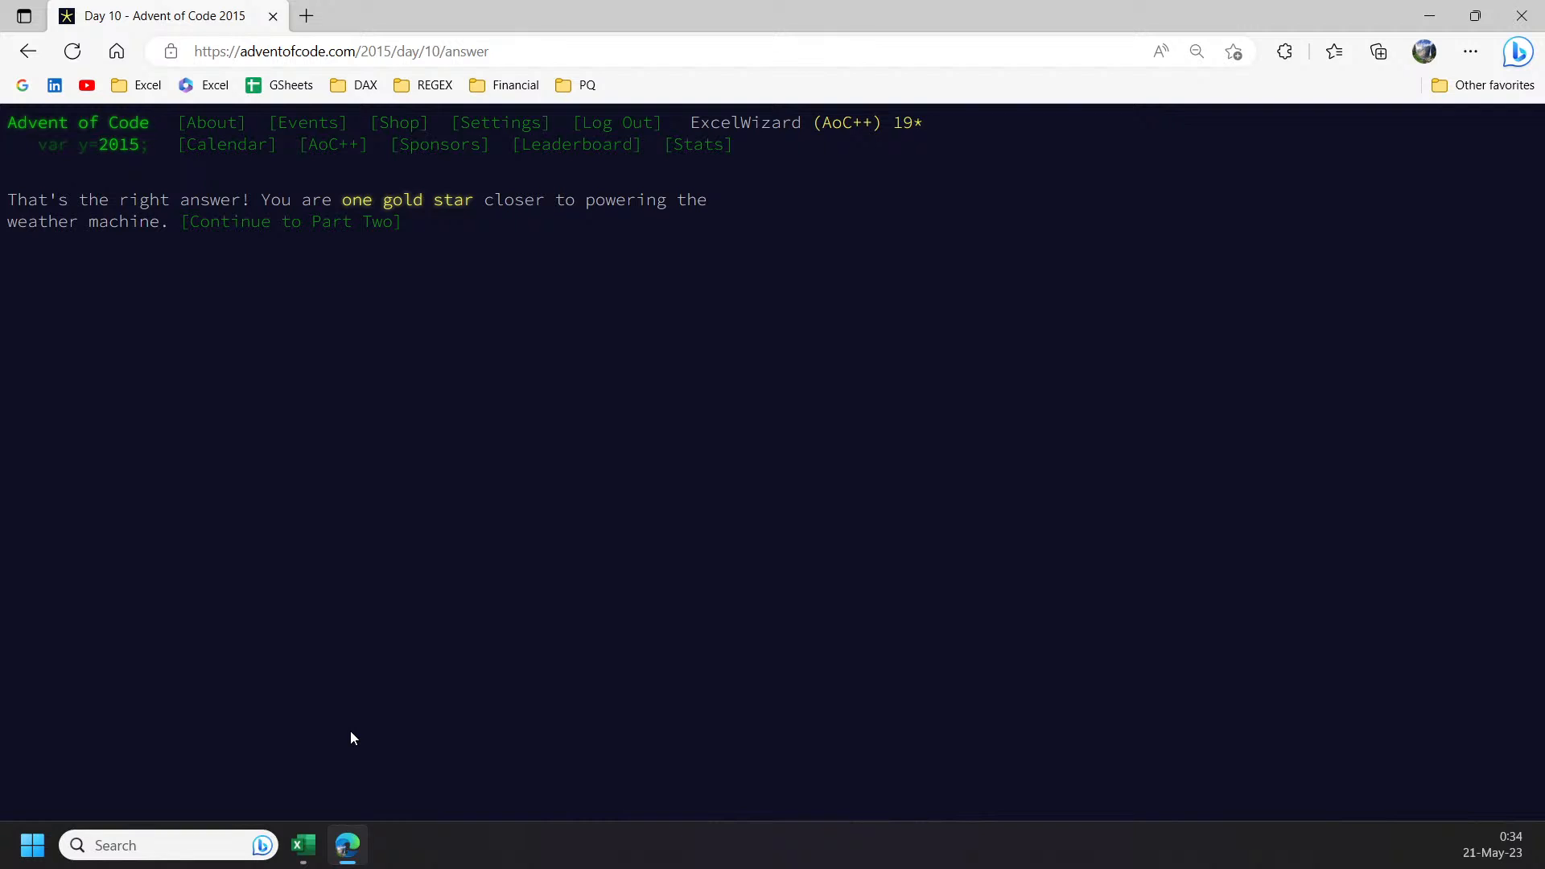
left_click(355, 239)
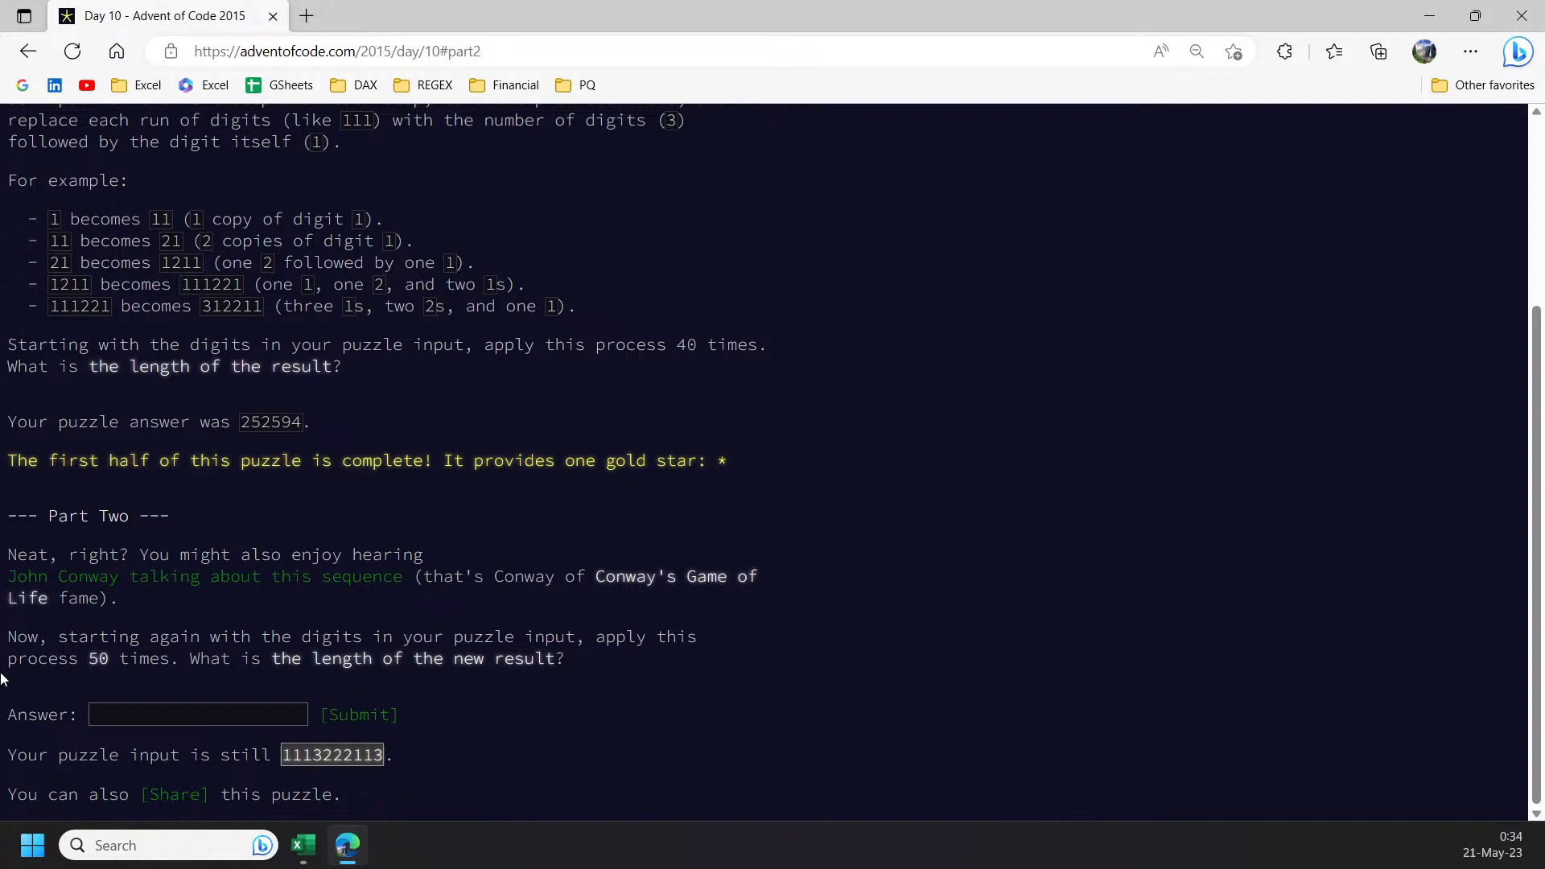
- Return to the Power Query Editor, change the outer iteration list to {1..50} and commit the formula
left_click(348, 841)
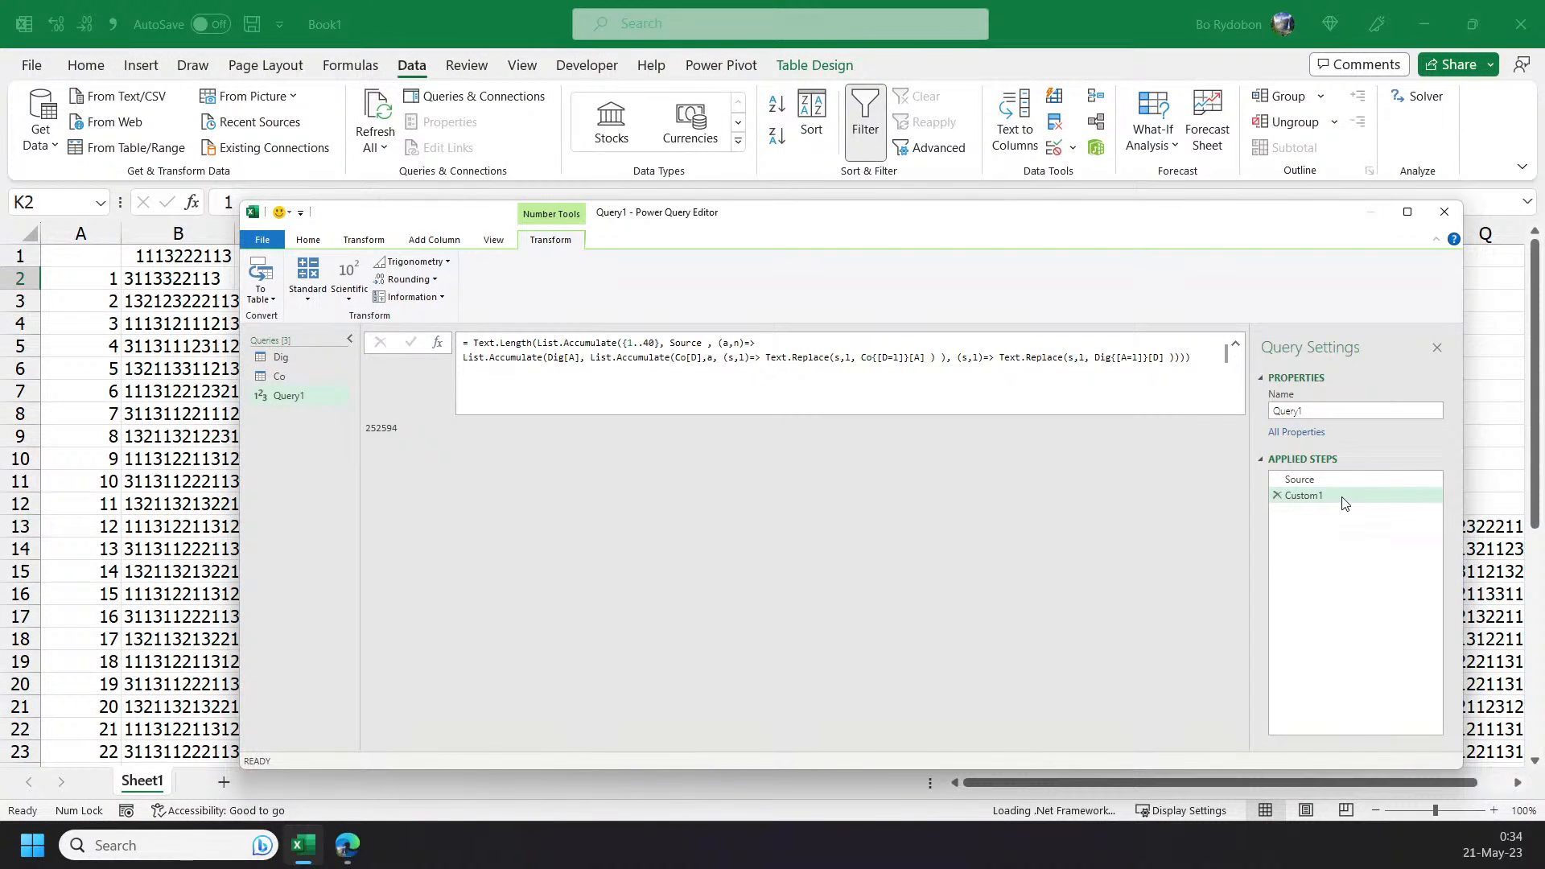
left_click(656, 342)
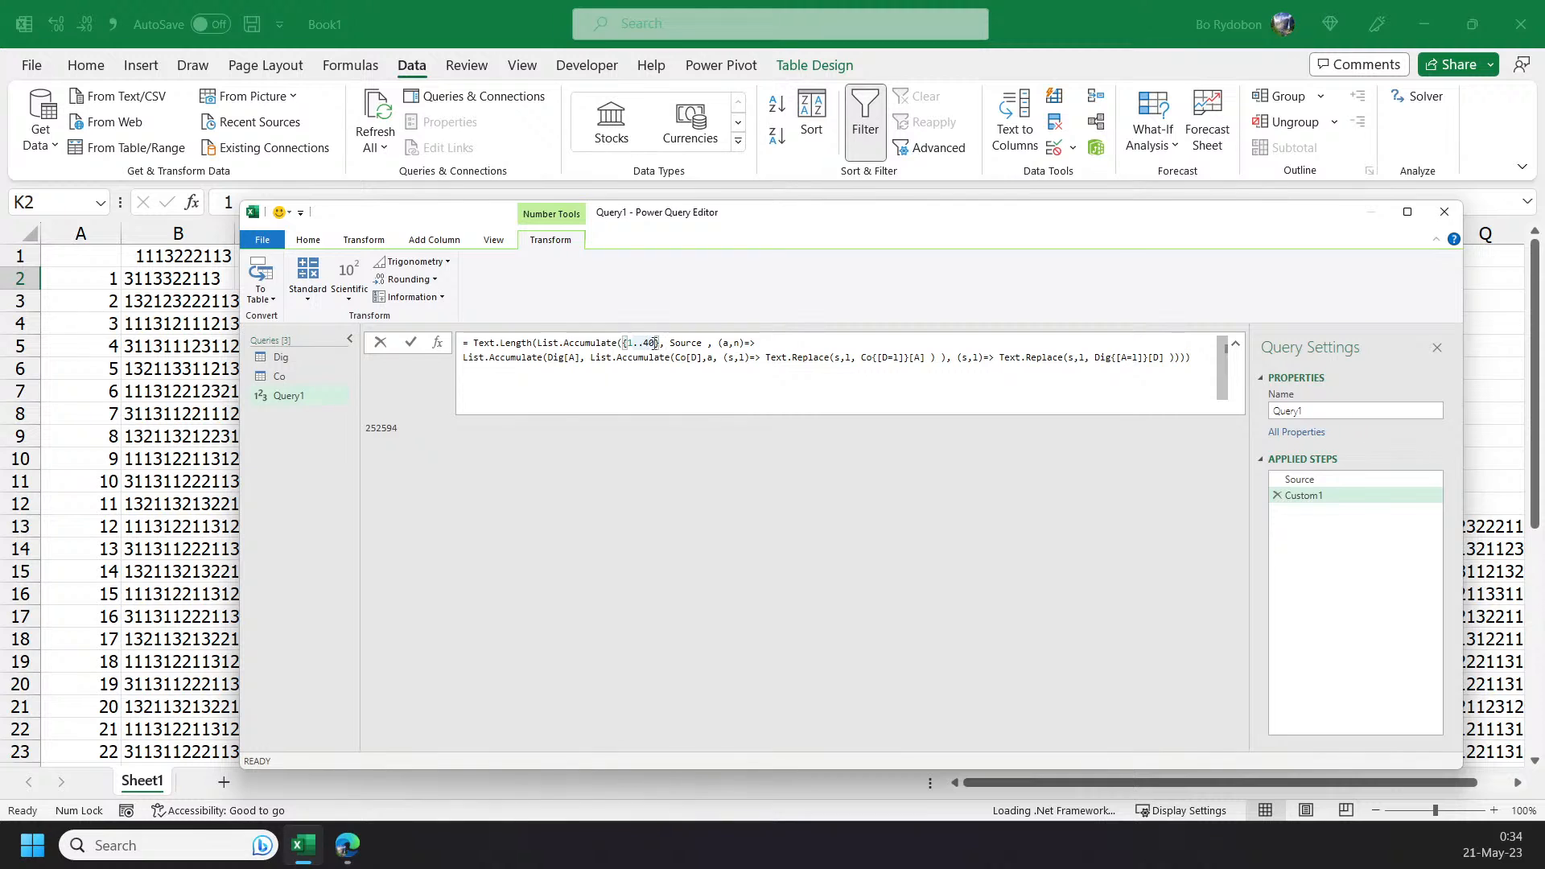
key("BackSpace")
key("BackSpace")
type("50")
key("Return")
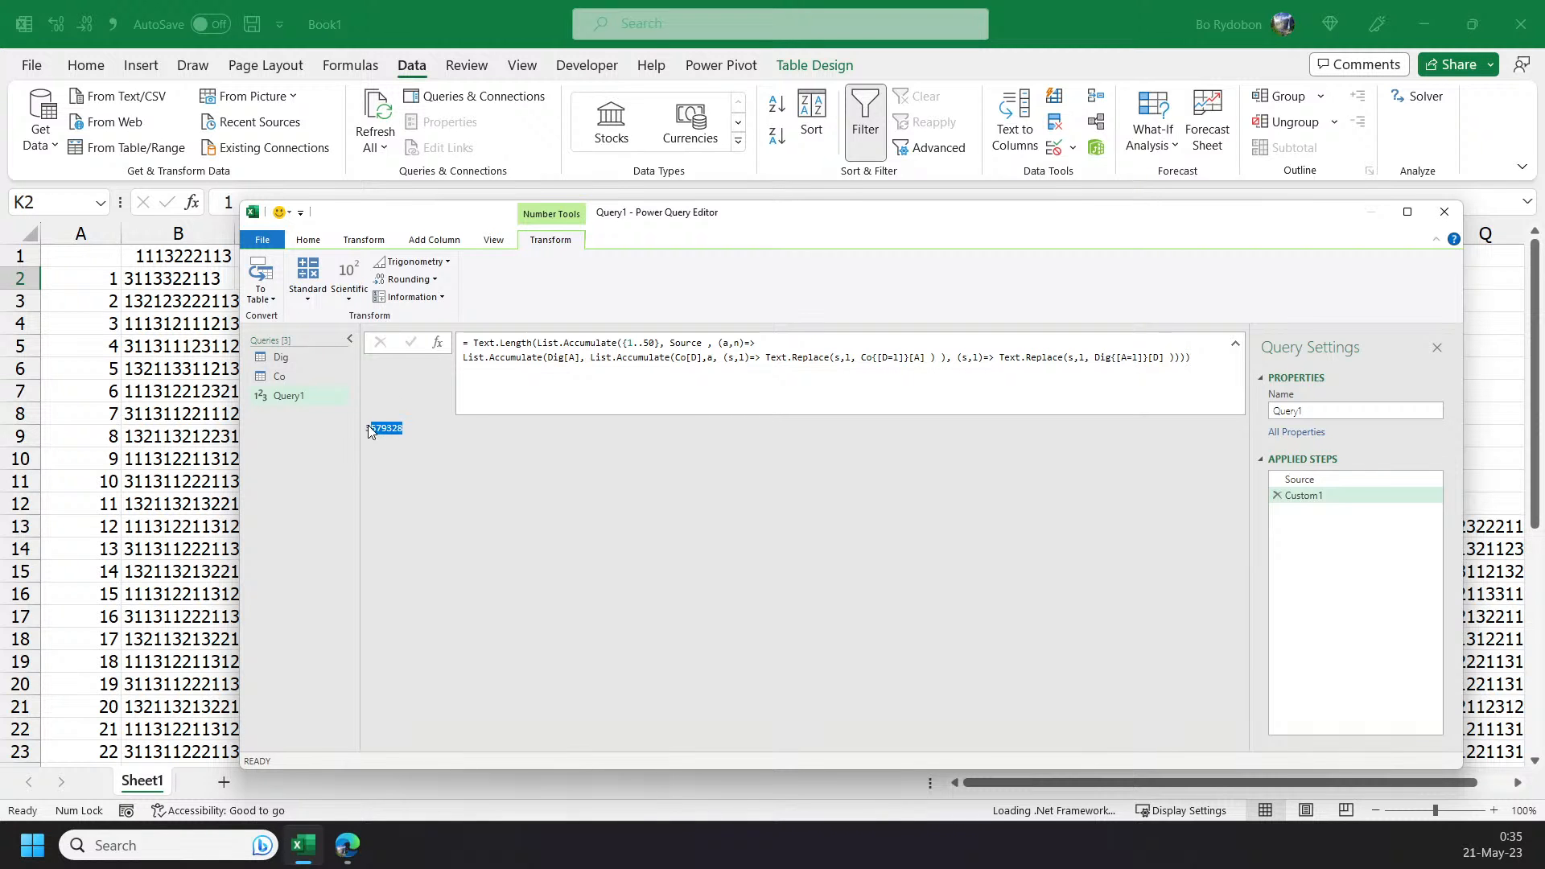
- Switch to the puzzle page in Edge, submit 3579328 as the Part Two answer and return to the Advent calendar
left_click(347, 845)
left_click(117, 718)
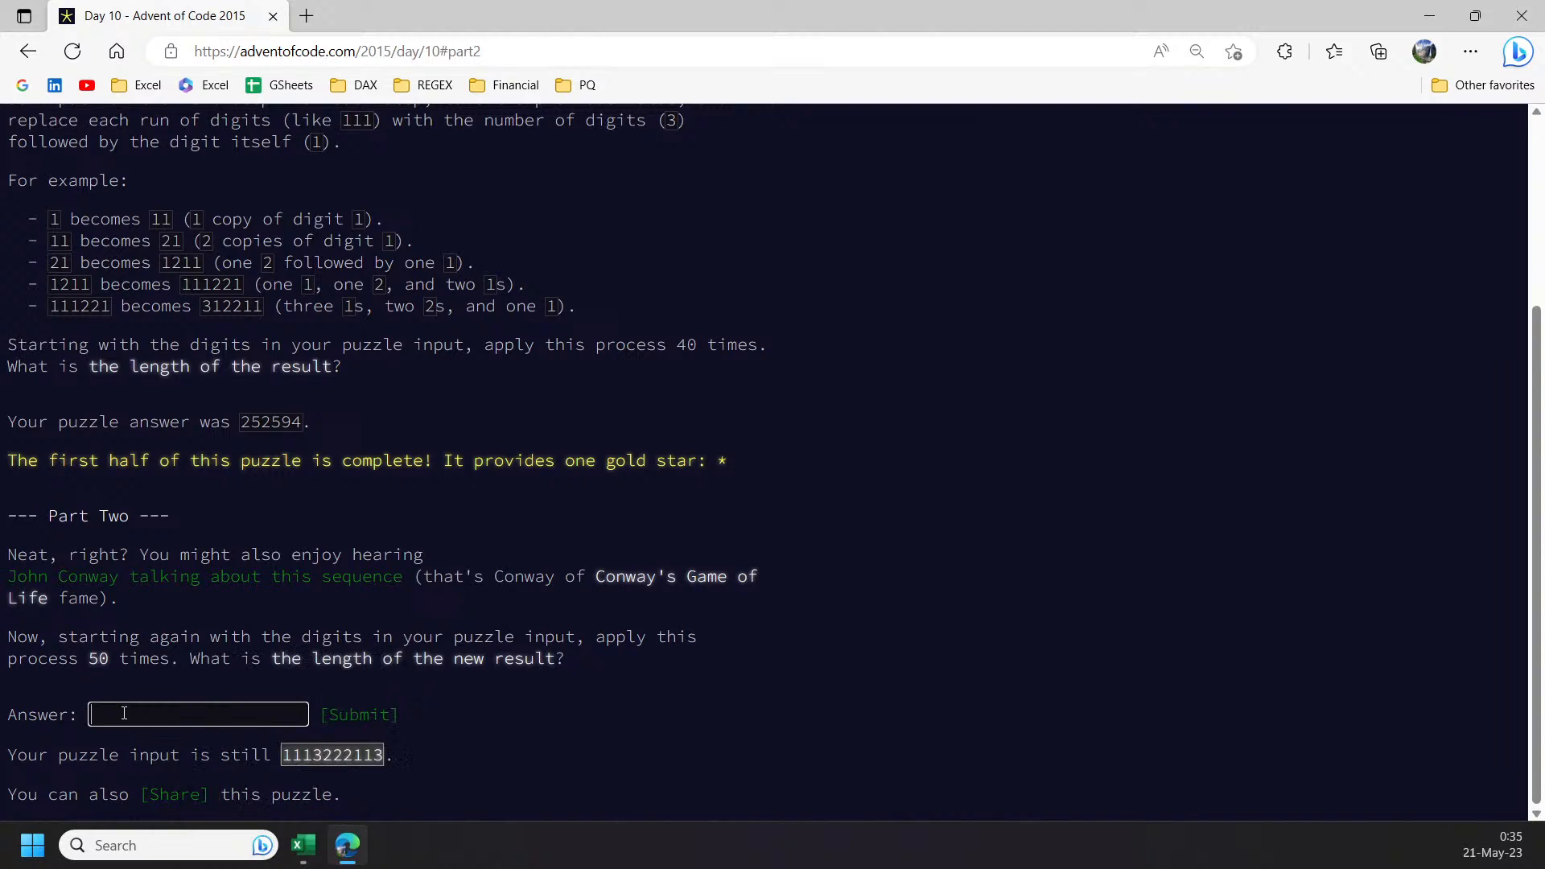
type("3579328")
left_click(348, 724)
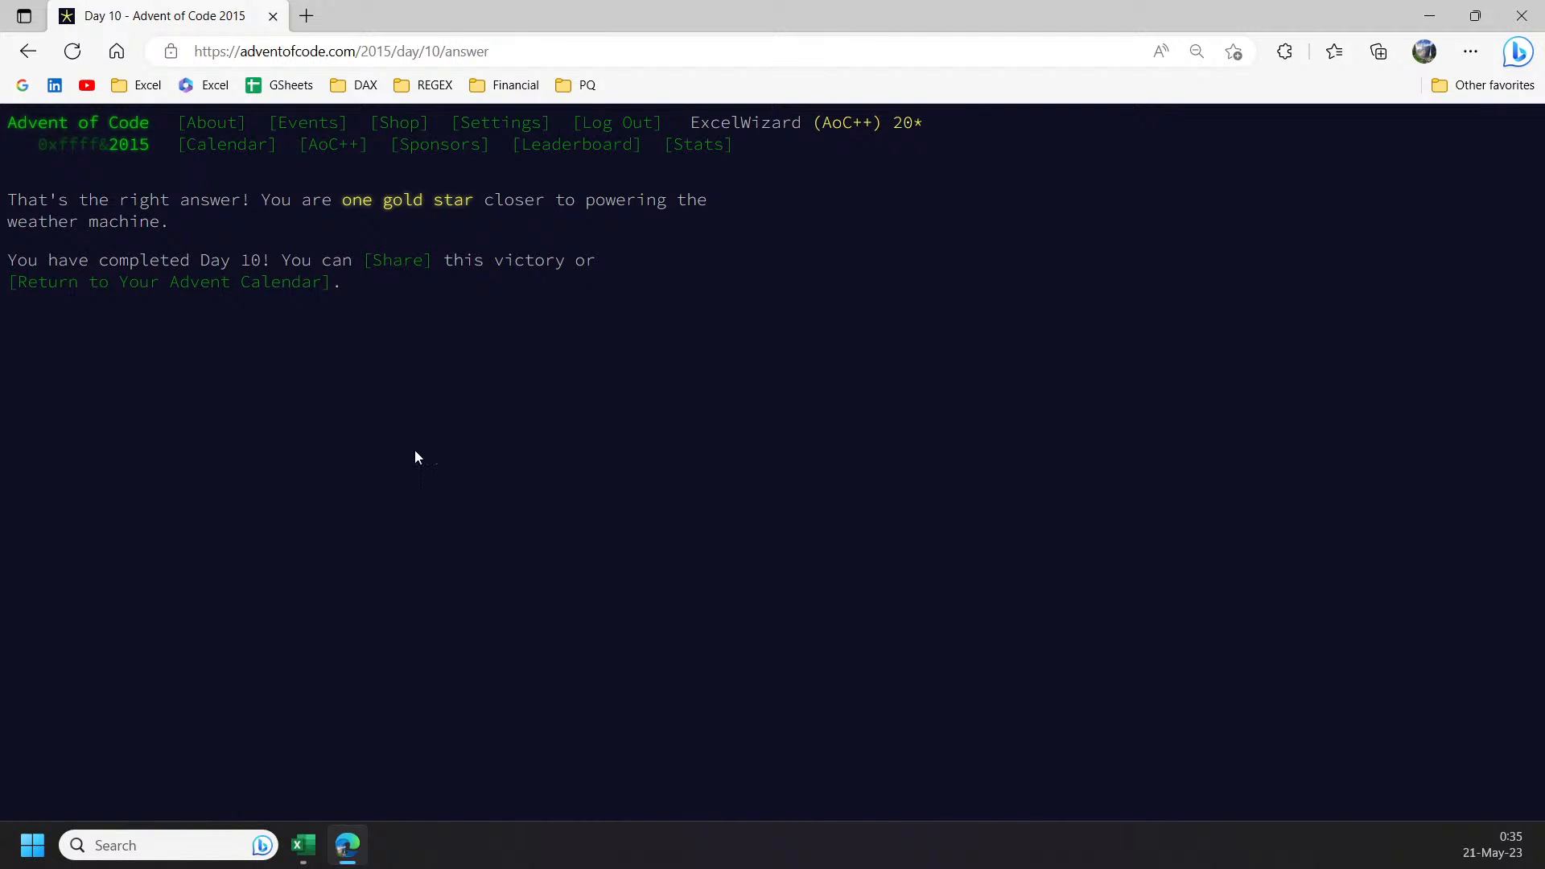
left_click(287, 293)
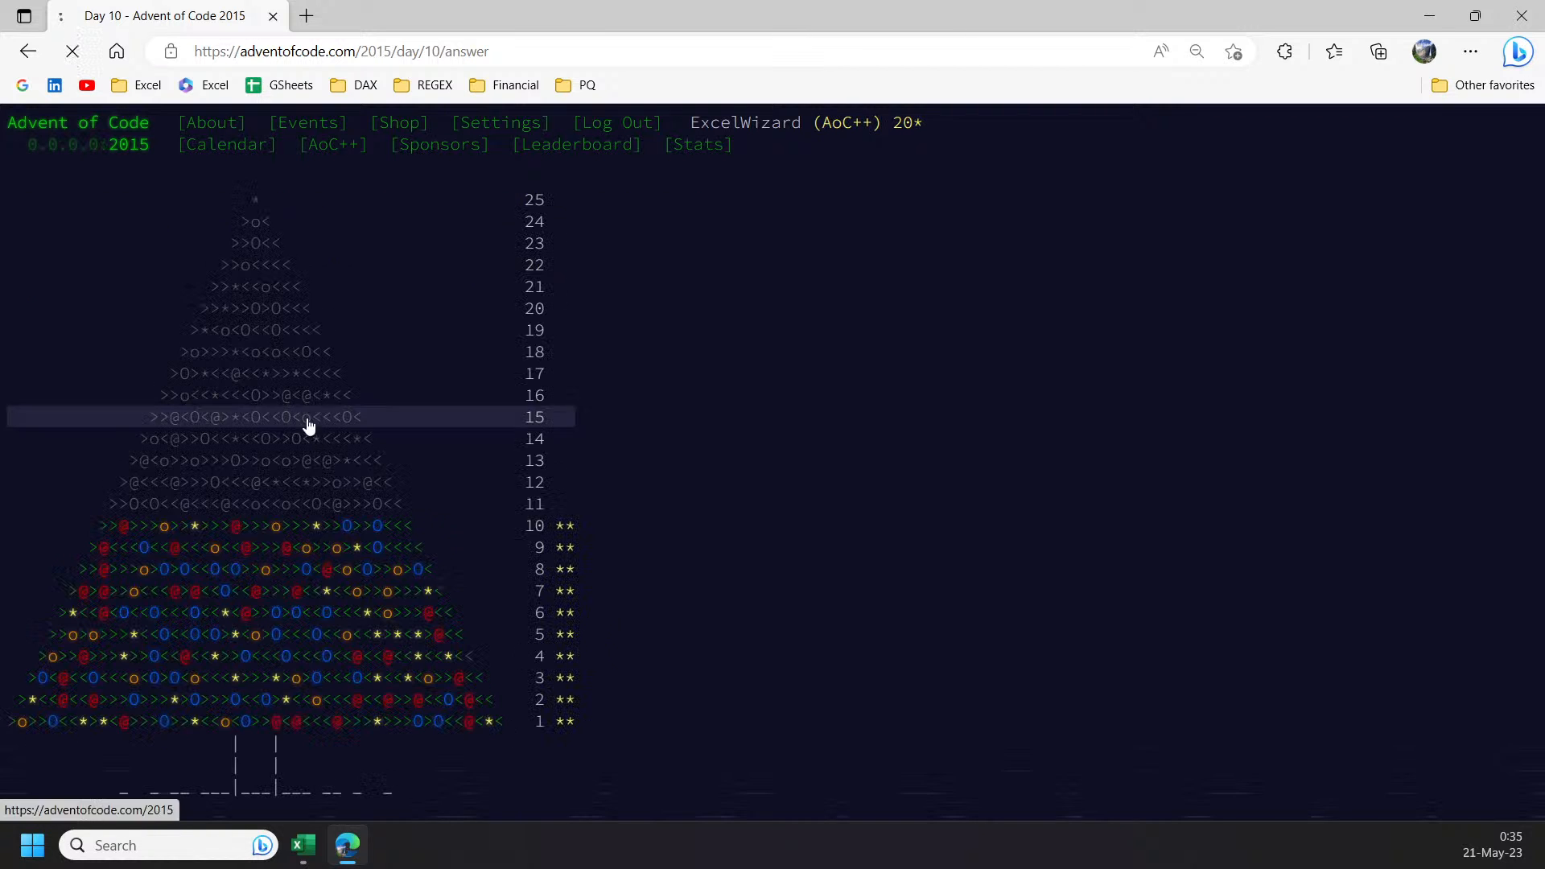
- Back in Excel's Power Query Editor, close and load the queries, and go to the last filled cell of column B in Sheet1
left_click(339, 853)
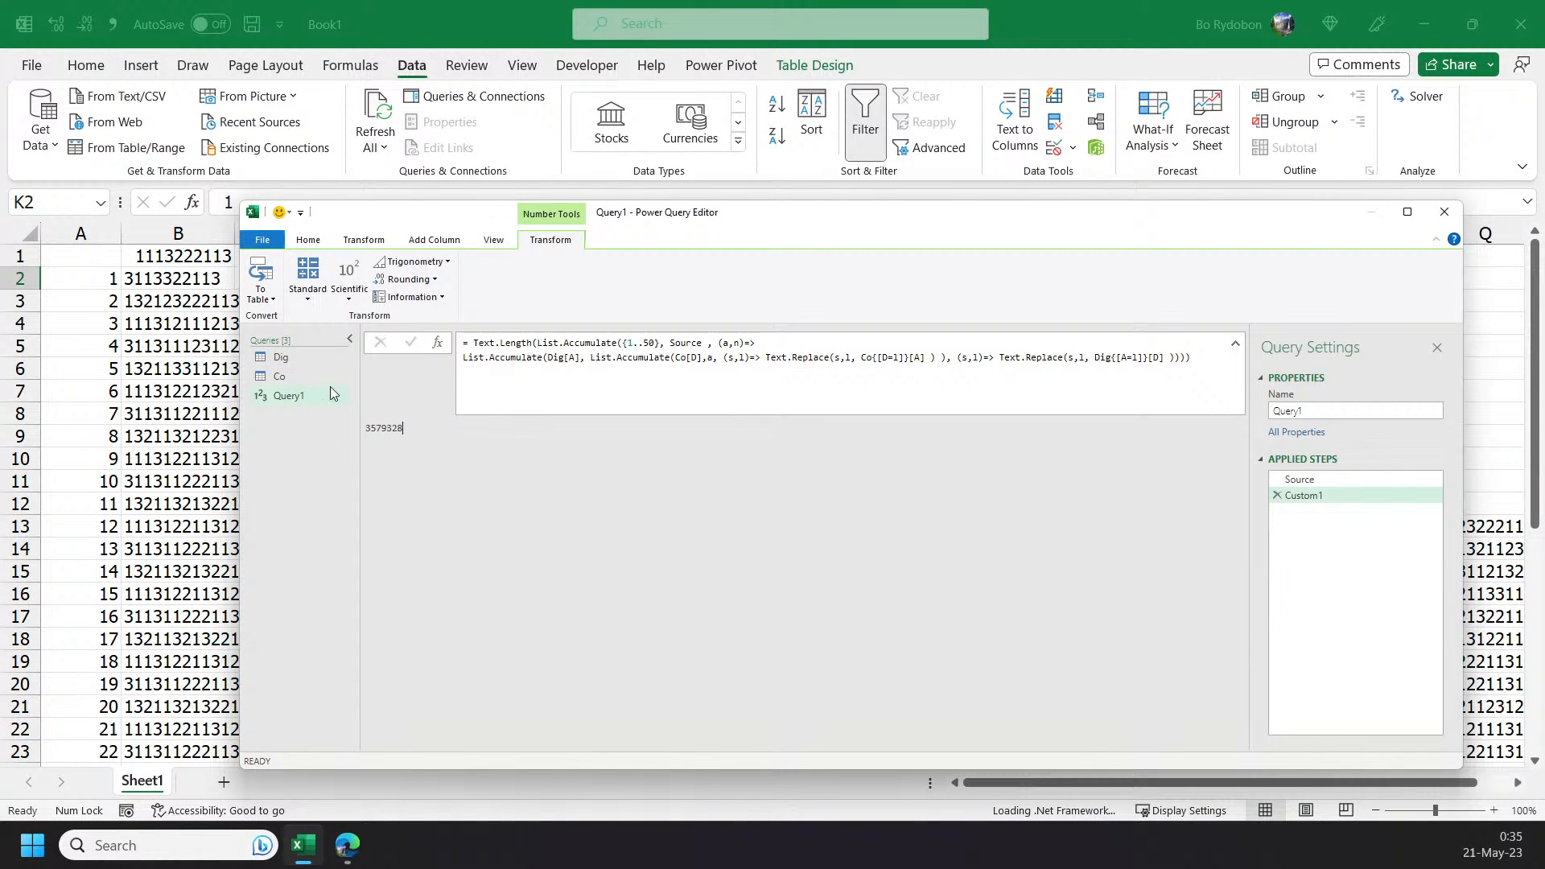
left_click(264, 241)
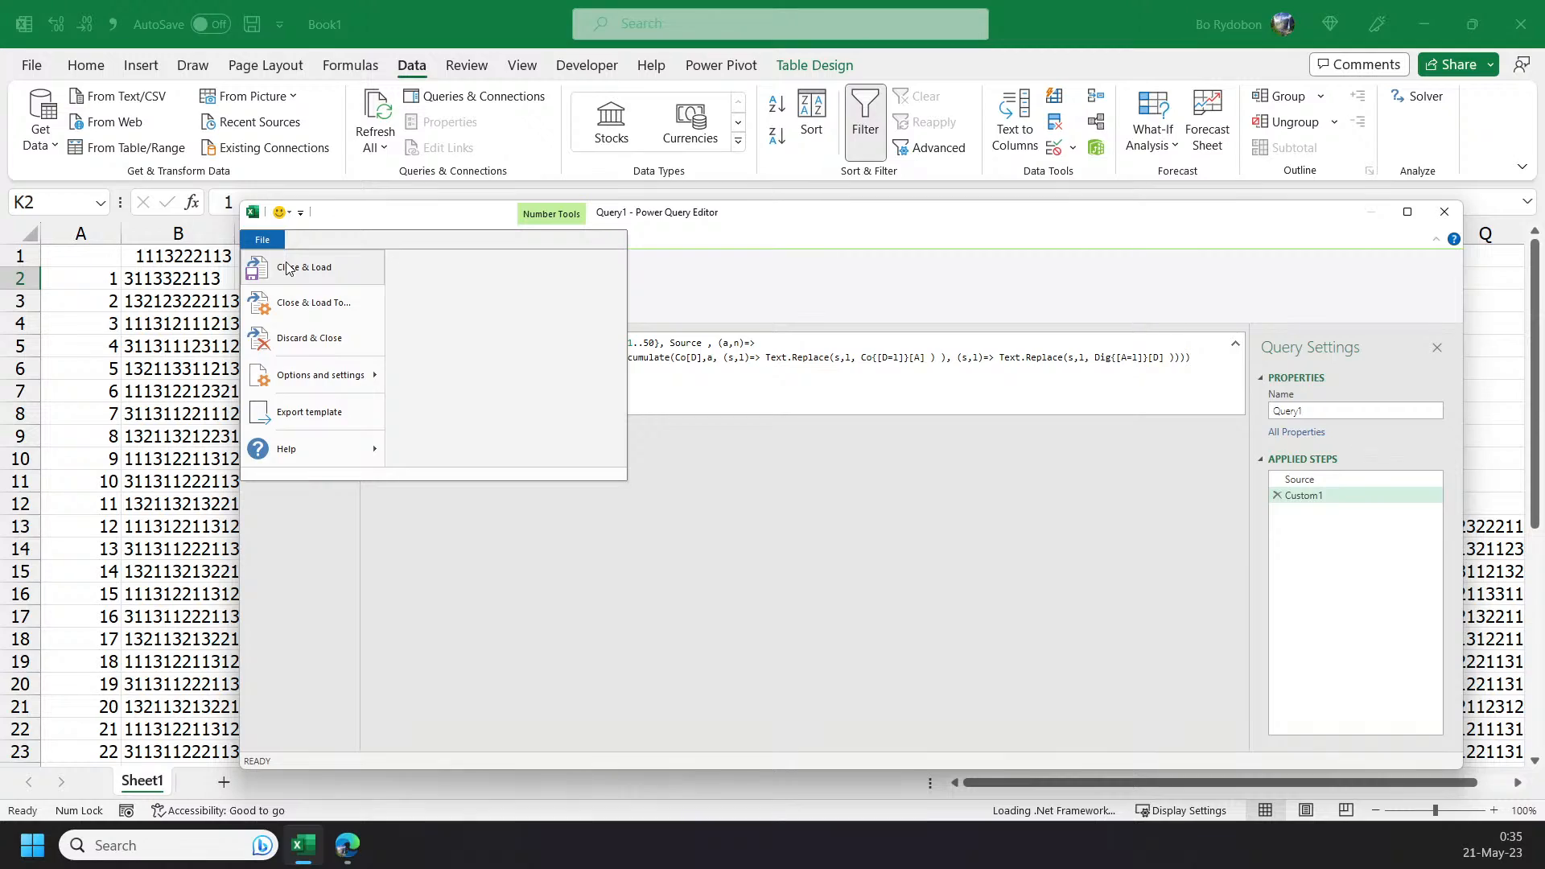
left_click(286, 267)
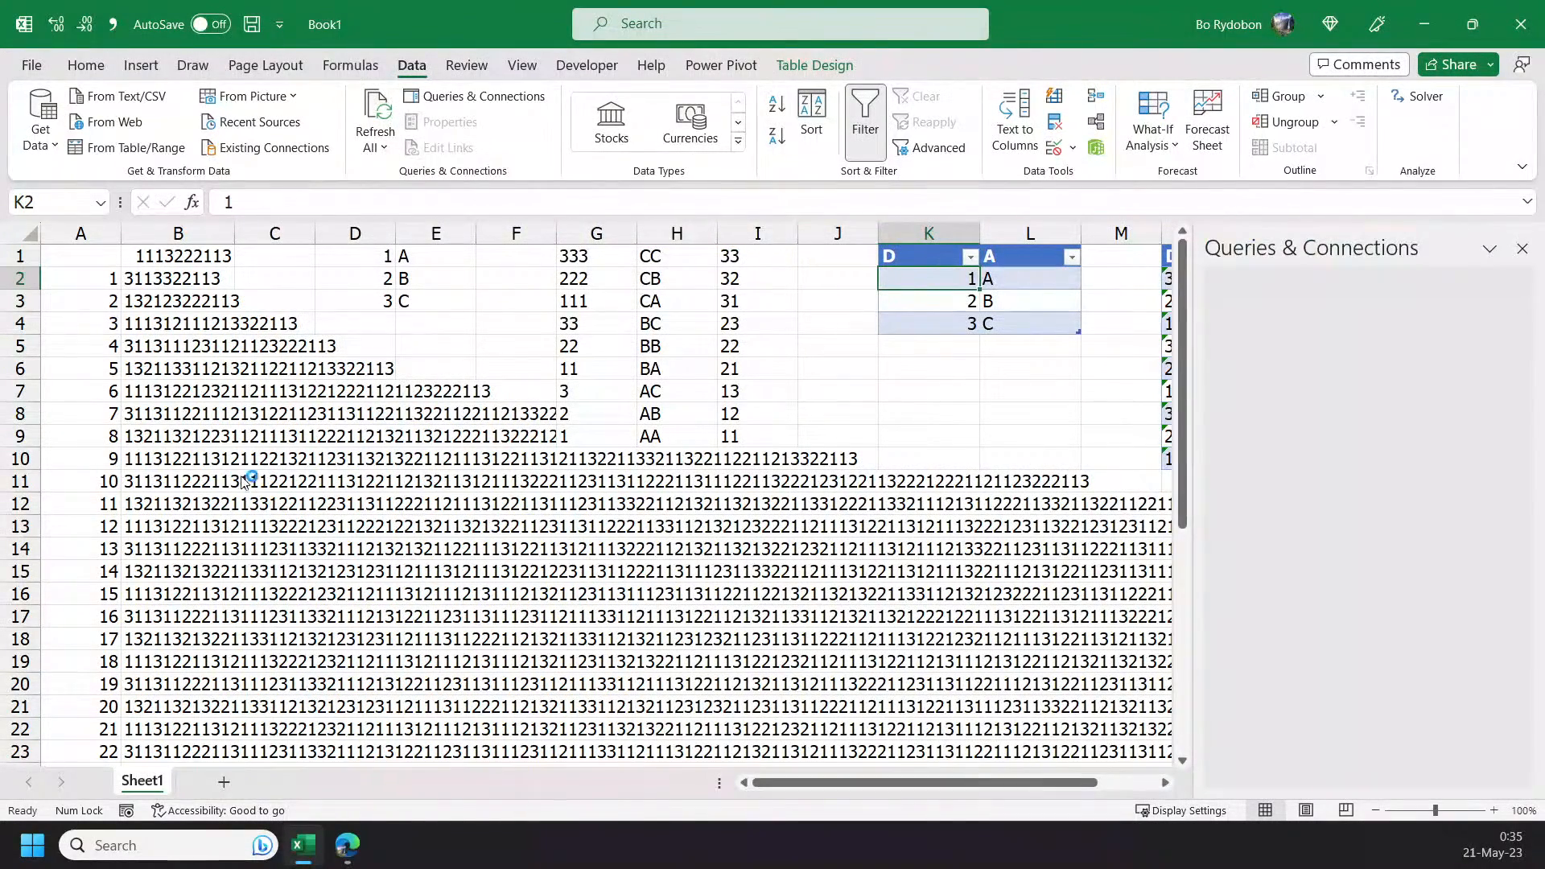
left_click(211, 600)
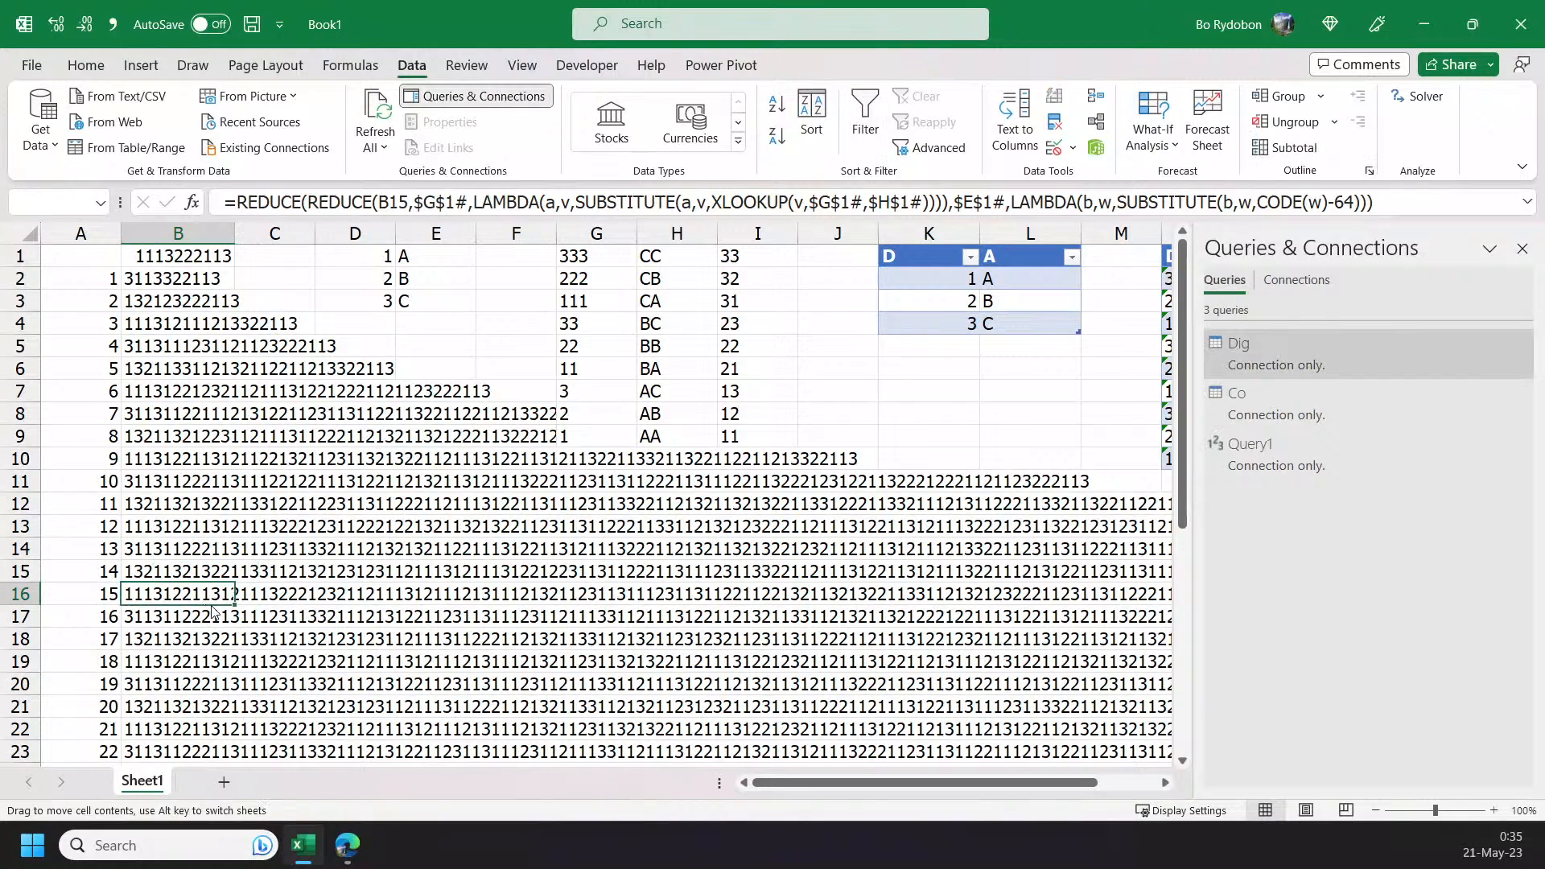
key("ctrl+Down")
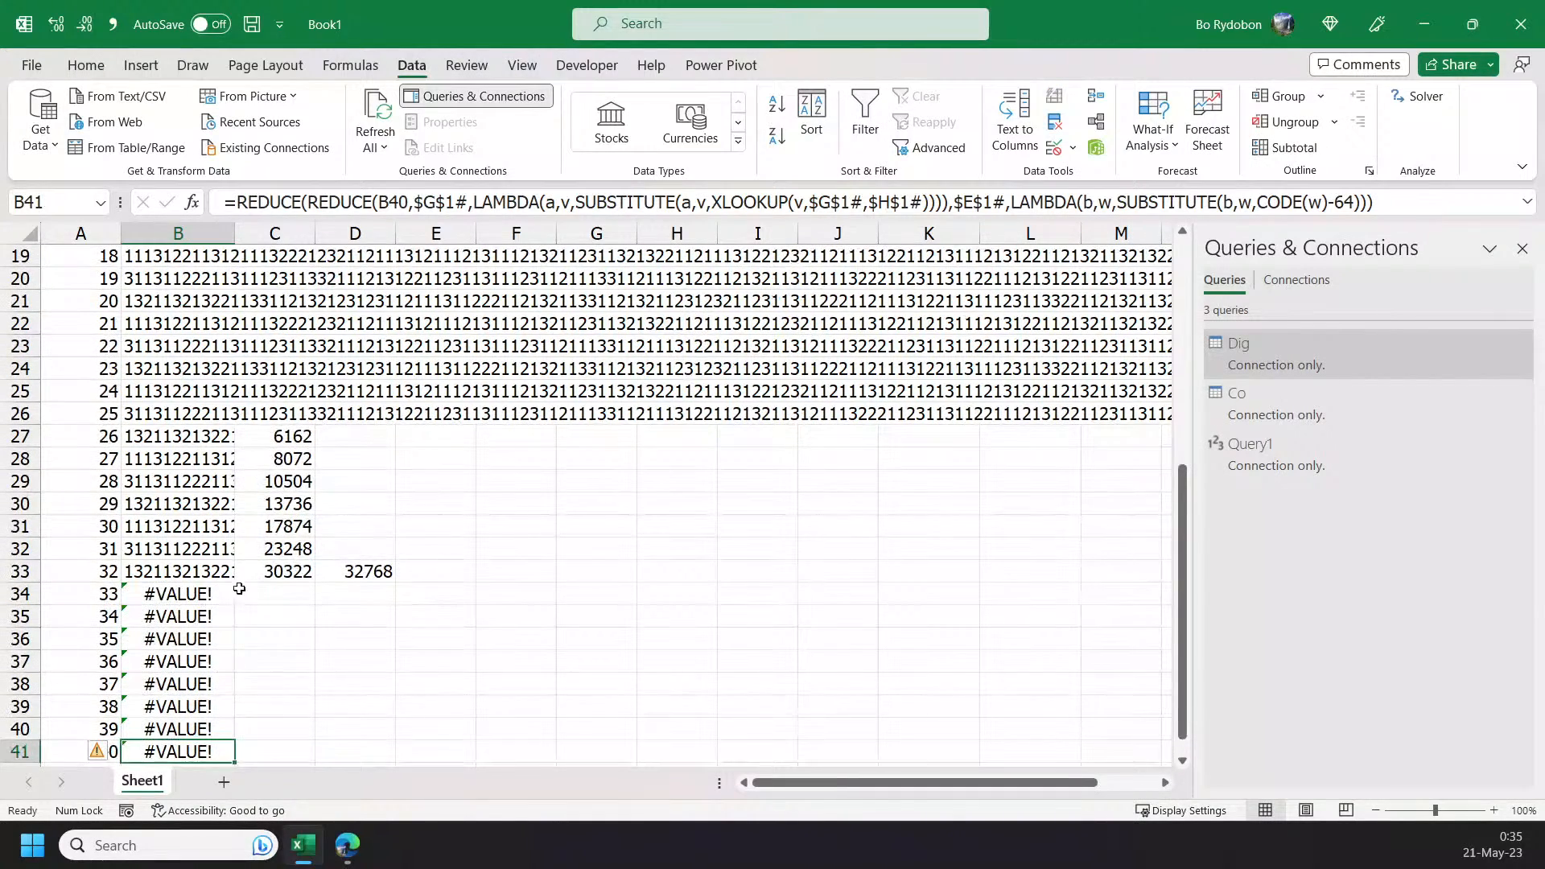
- Switch to Edge, open the Day 10 puzzle from the Advent calendar and copy the Part Two answer 3579328
left_click(200, 572)
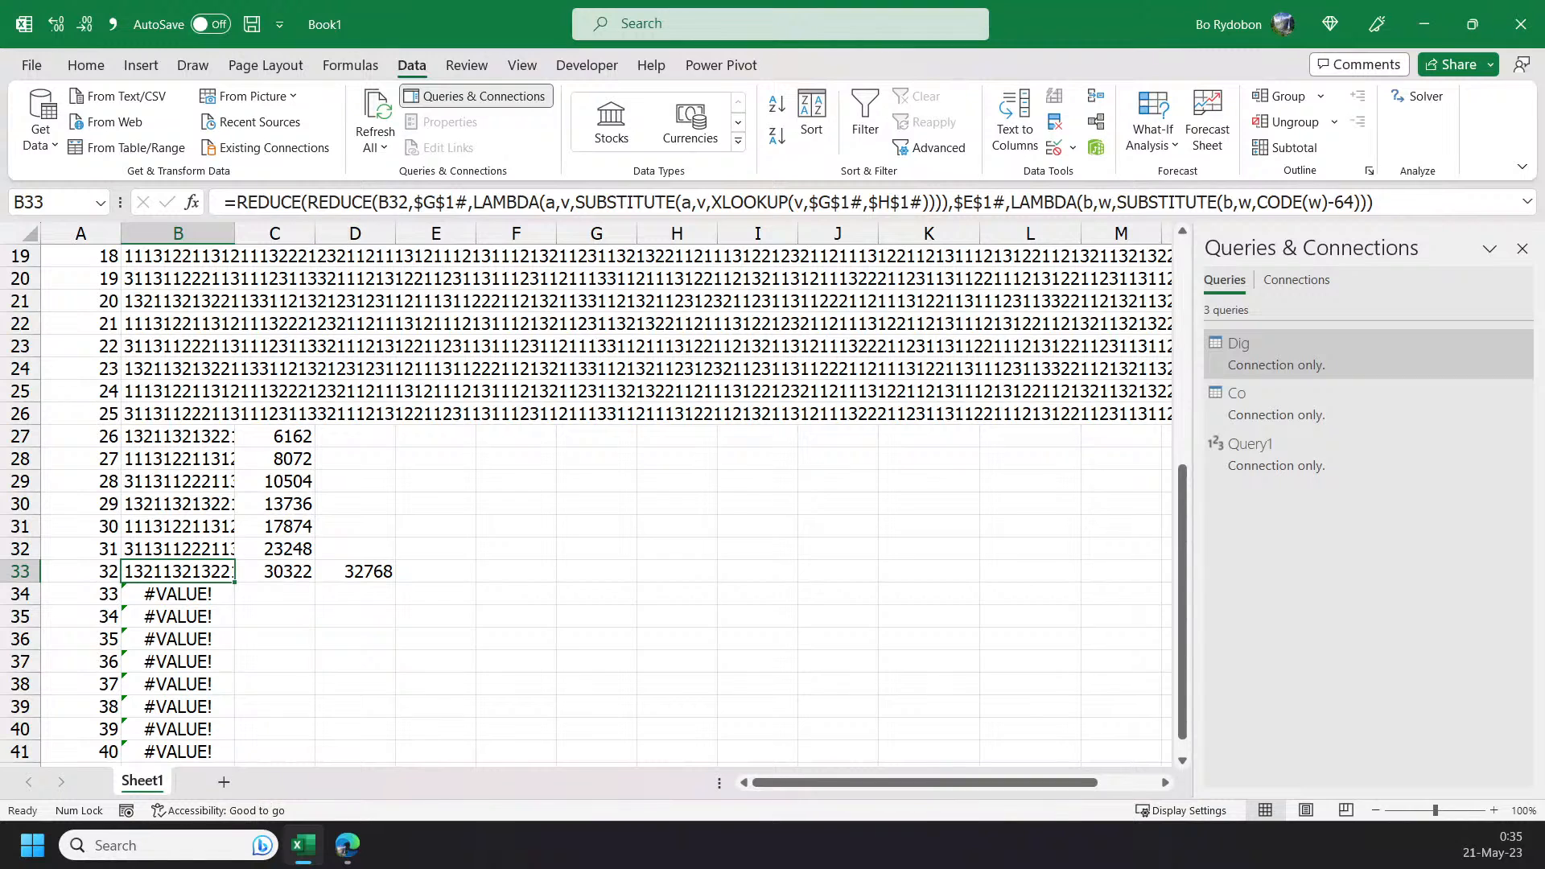
left_click(347, 845)
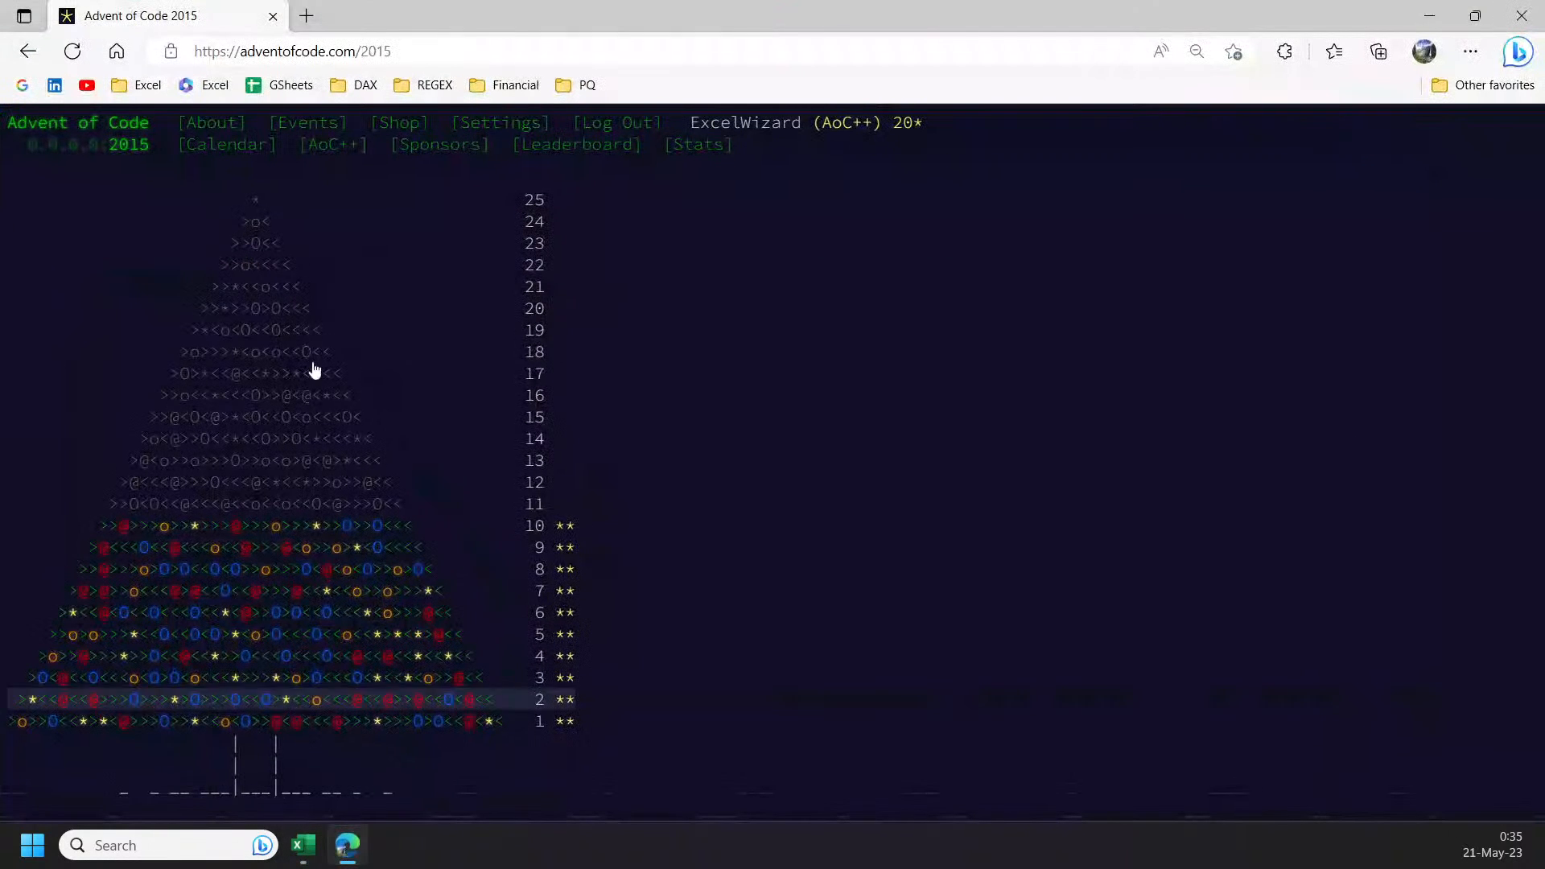
left_click(349, 535)
scroll(338, 595, "down", 6)
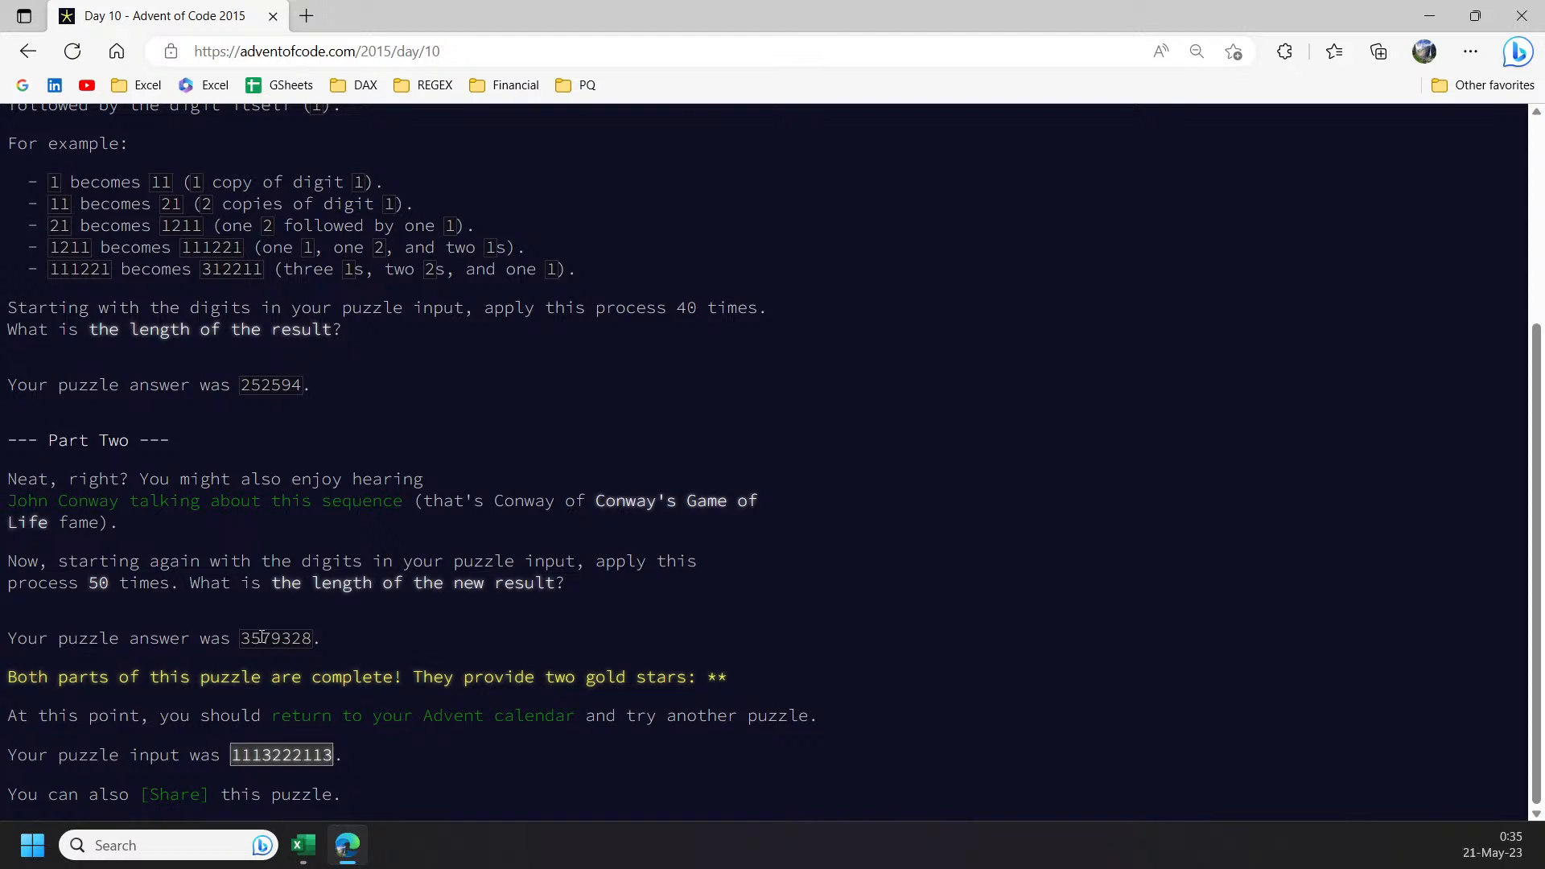
mouse_move(272, 639)
left_mouse_down()
mouse_move(250, 639)
mouse_move(297, 638)
mouse_move(286, 646)
left_mouse_up()
left_click(249, 638)
left_click_drag(315, 639, 240, 641)
key("ctrl+c")
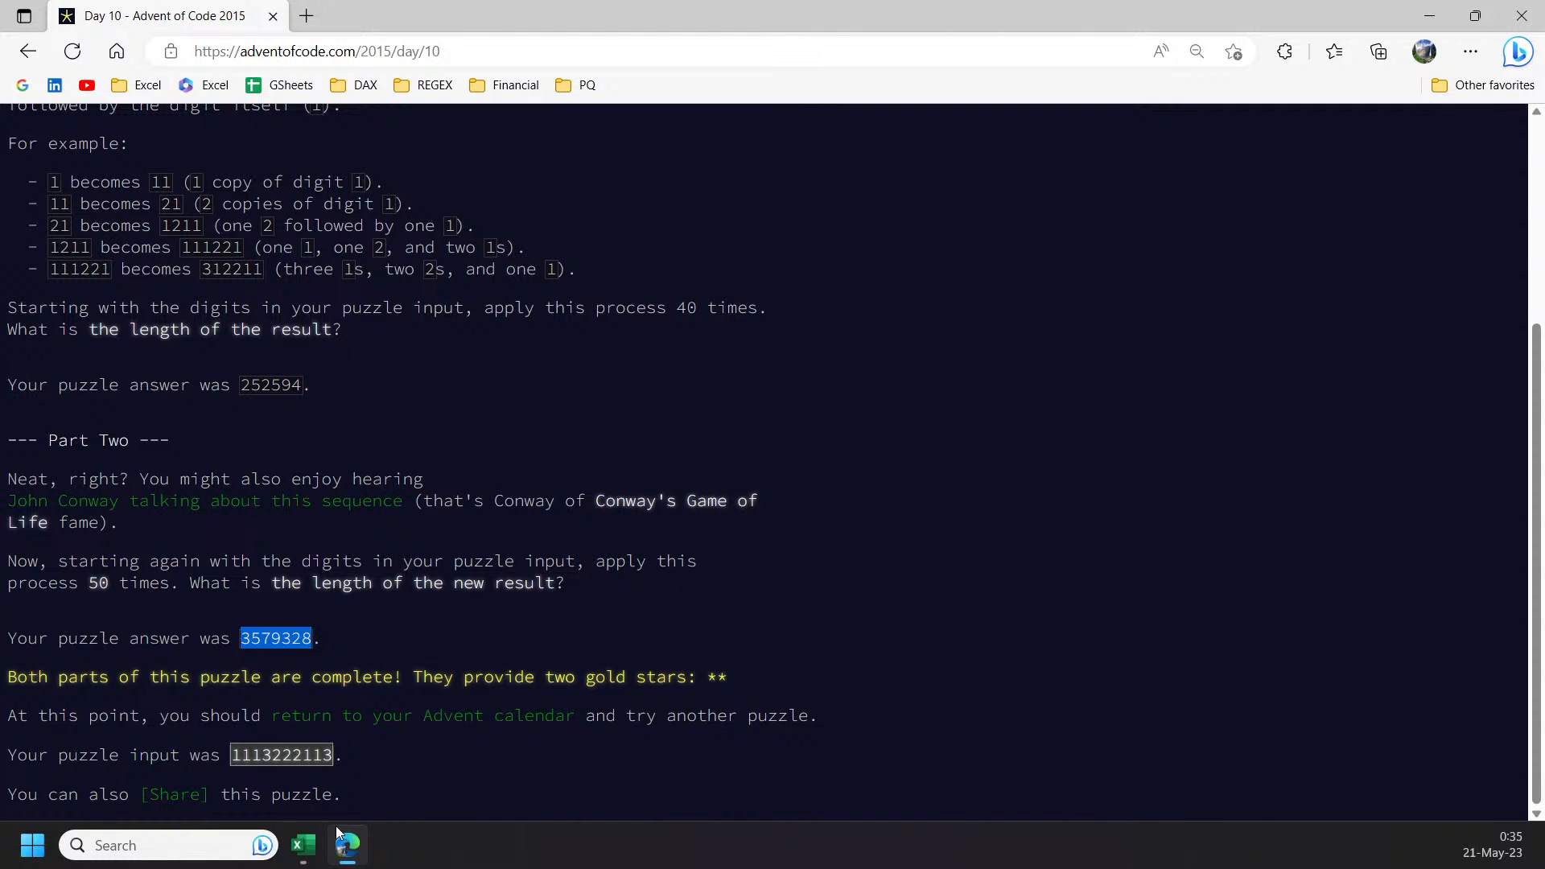
- Back in Excel, paste 3579328 into cell E33 and format it with thousands separators and two decimals
left_click(303, 845)
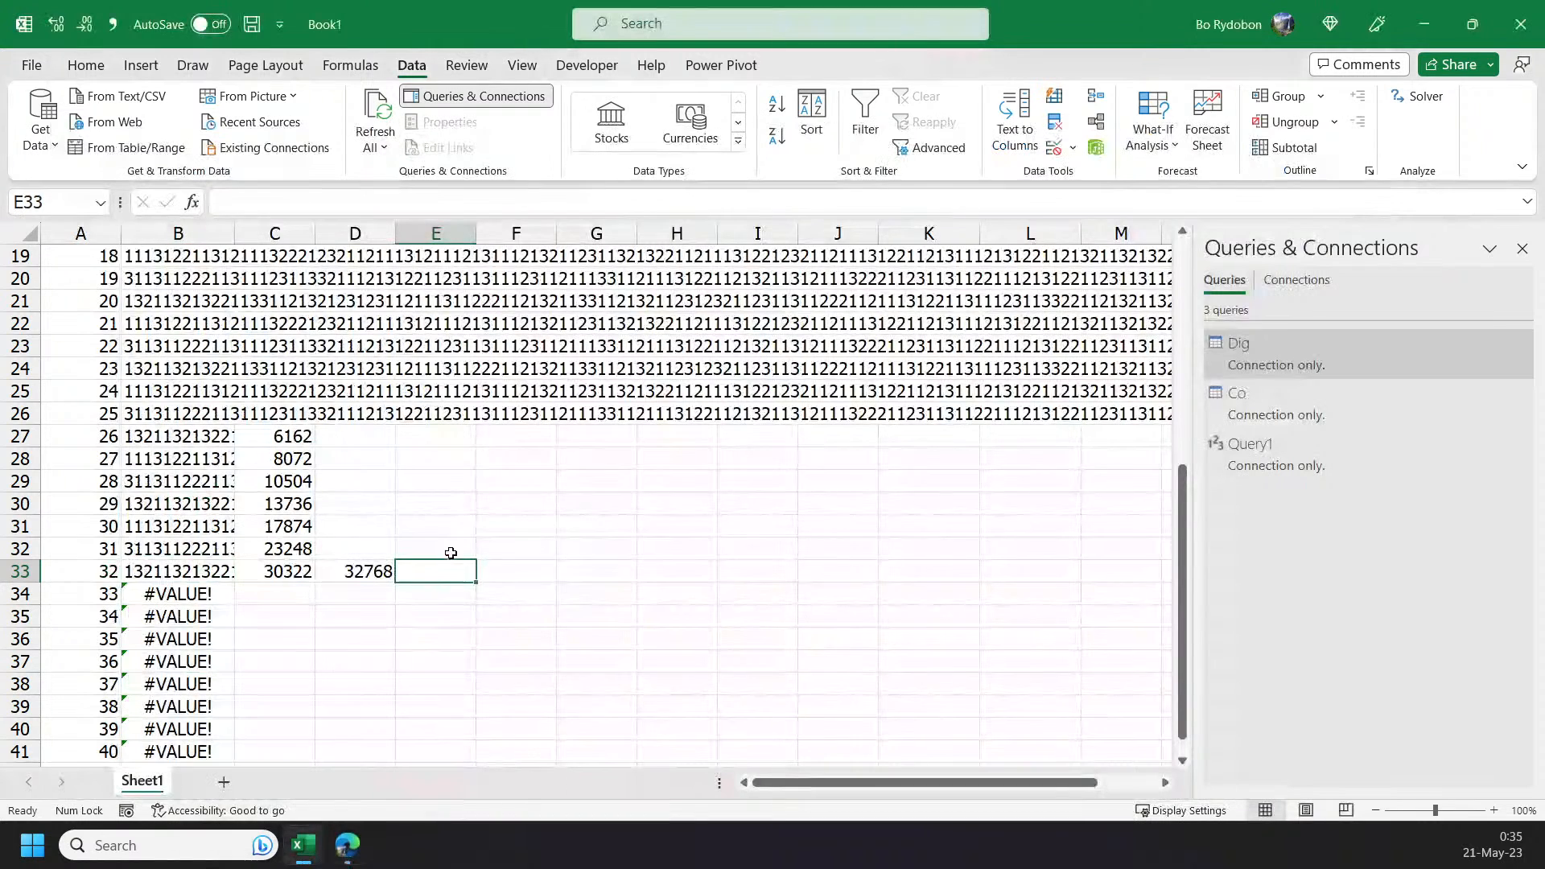
left_click(483, 207)
key("ctrl+v")
key("Return")
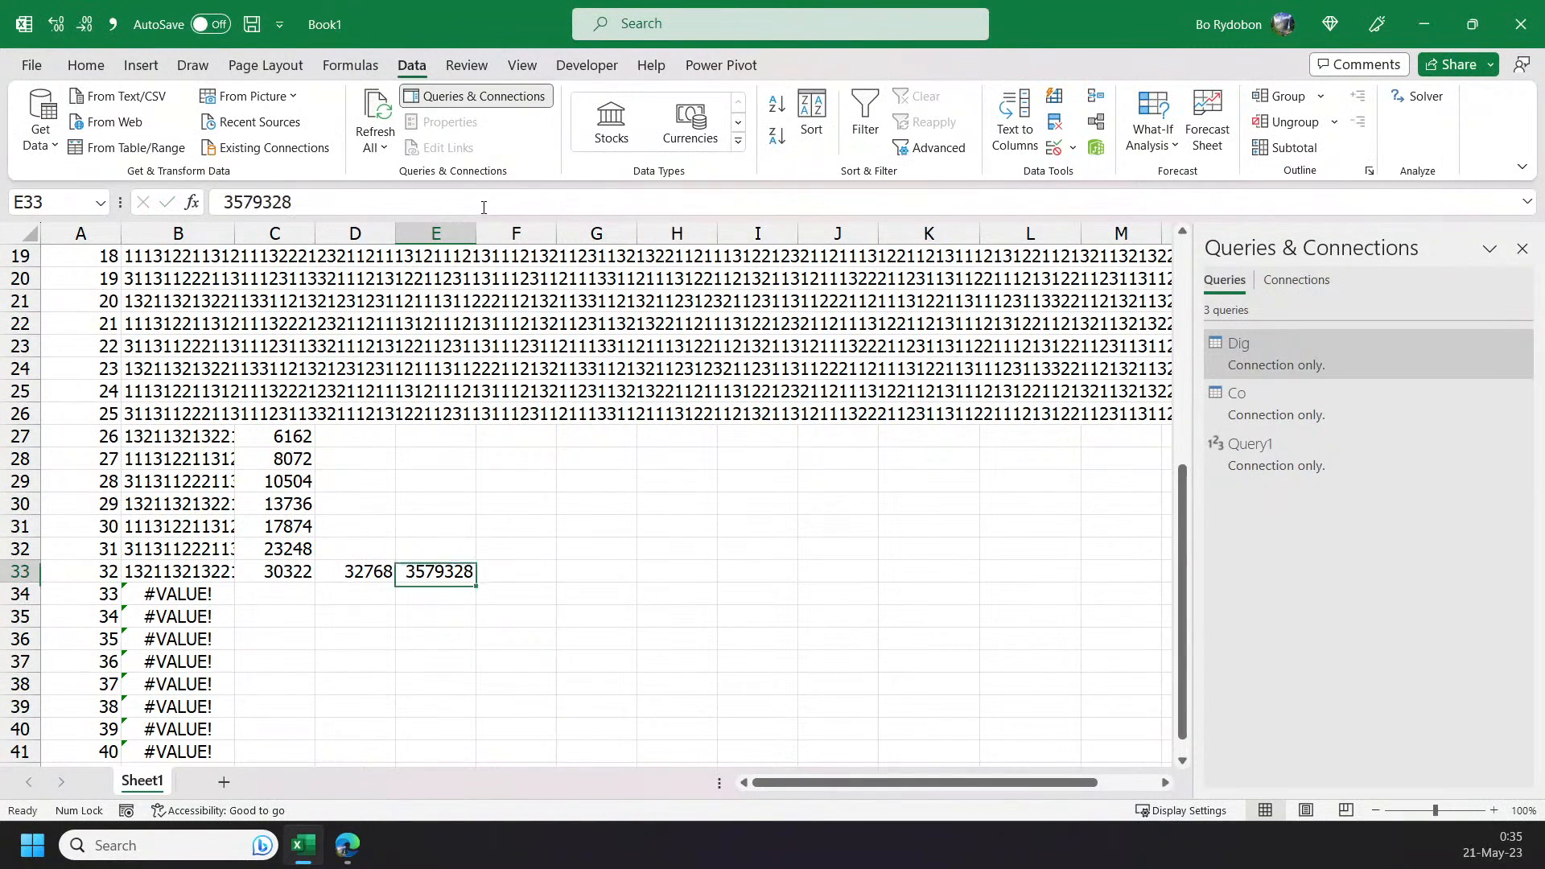
key("ctrl+shift+1")
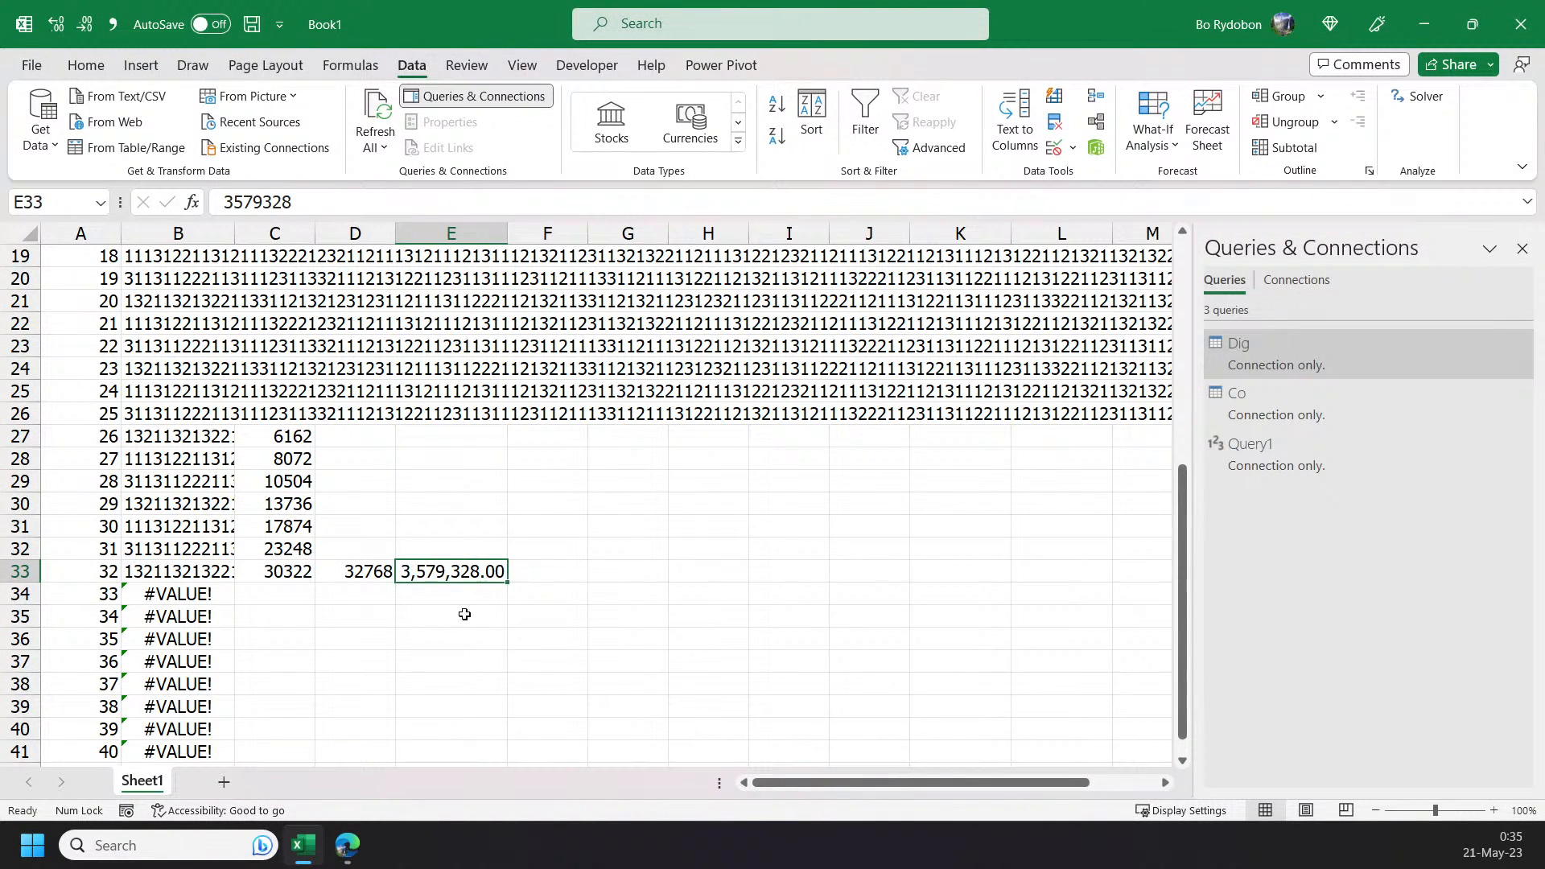
- Compare the formulas in B33 and D33 with the pasted answer in E33, and check the puzzle page in Edge
left_click(435, 614)
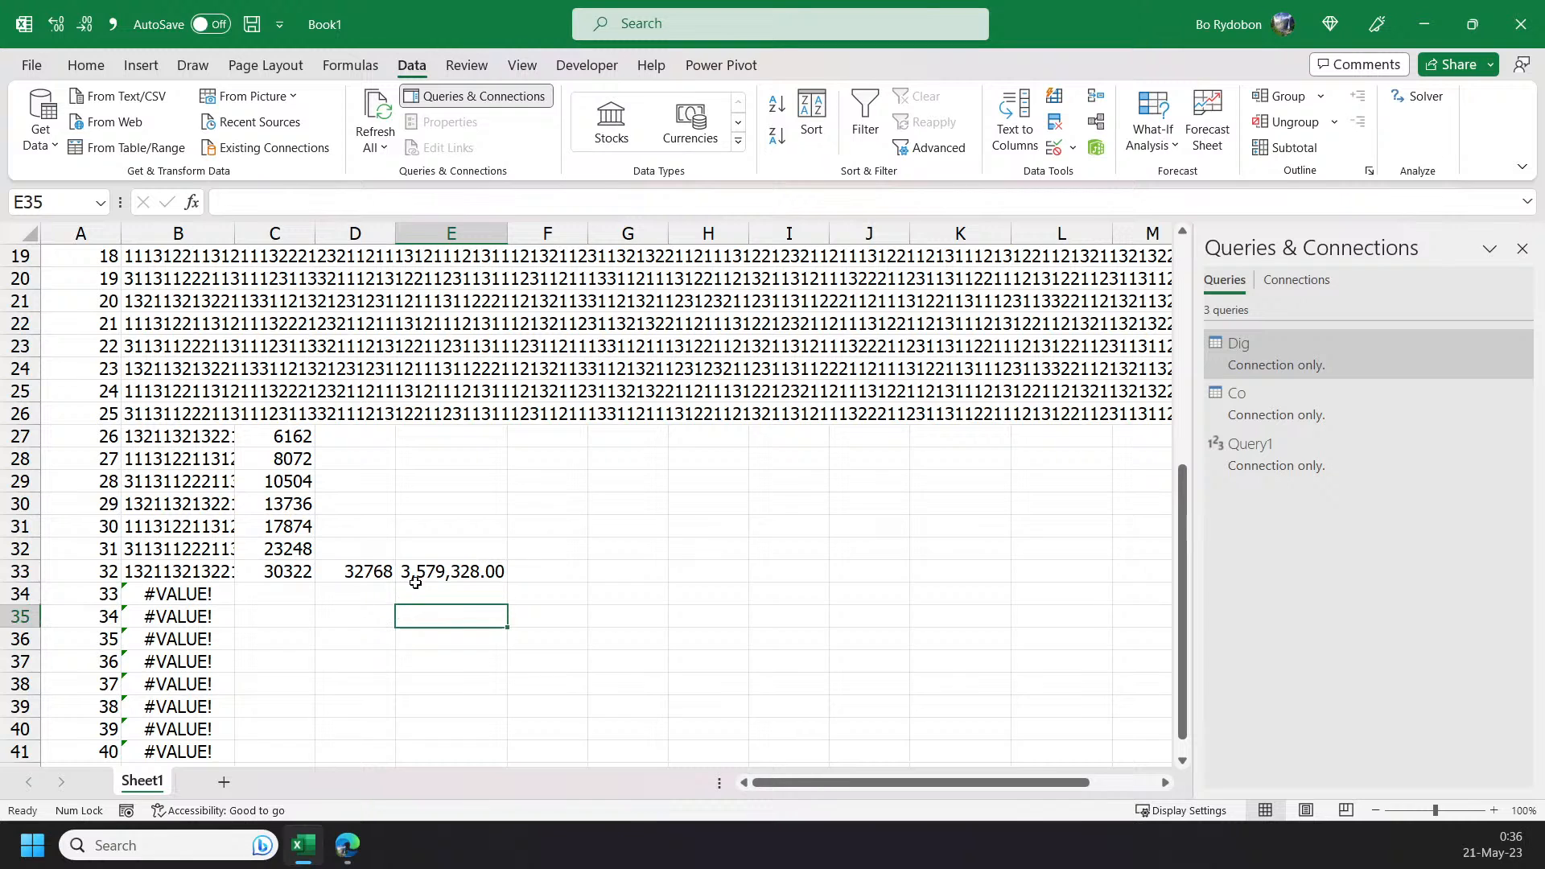
left_click(416, 581)
left_click(359, 574)
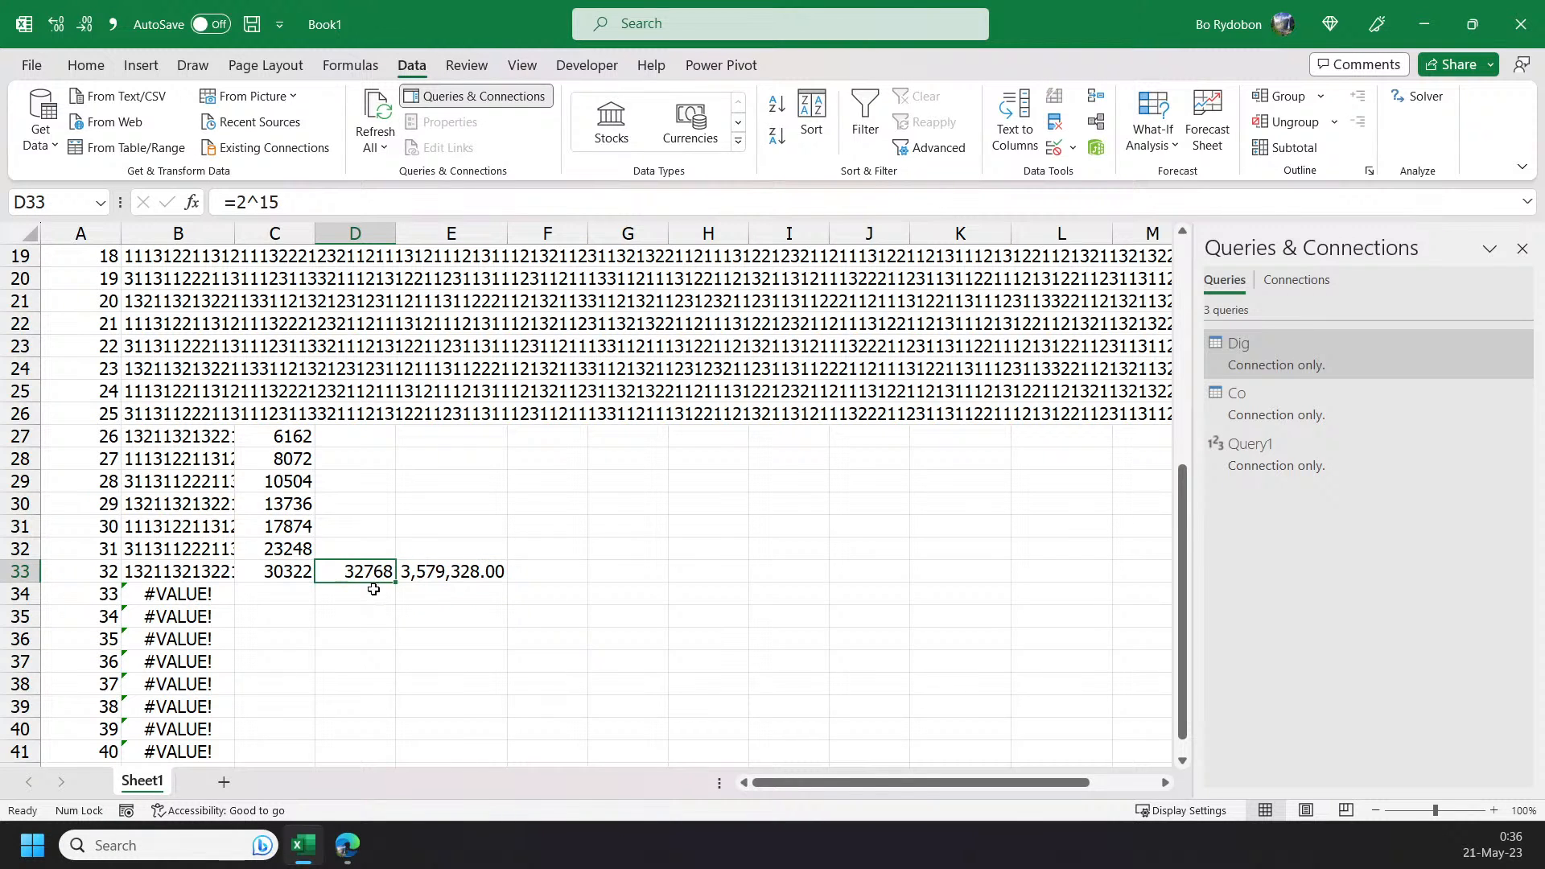
left_click(158, 574)
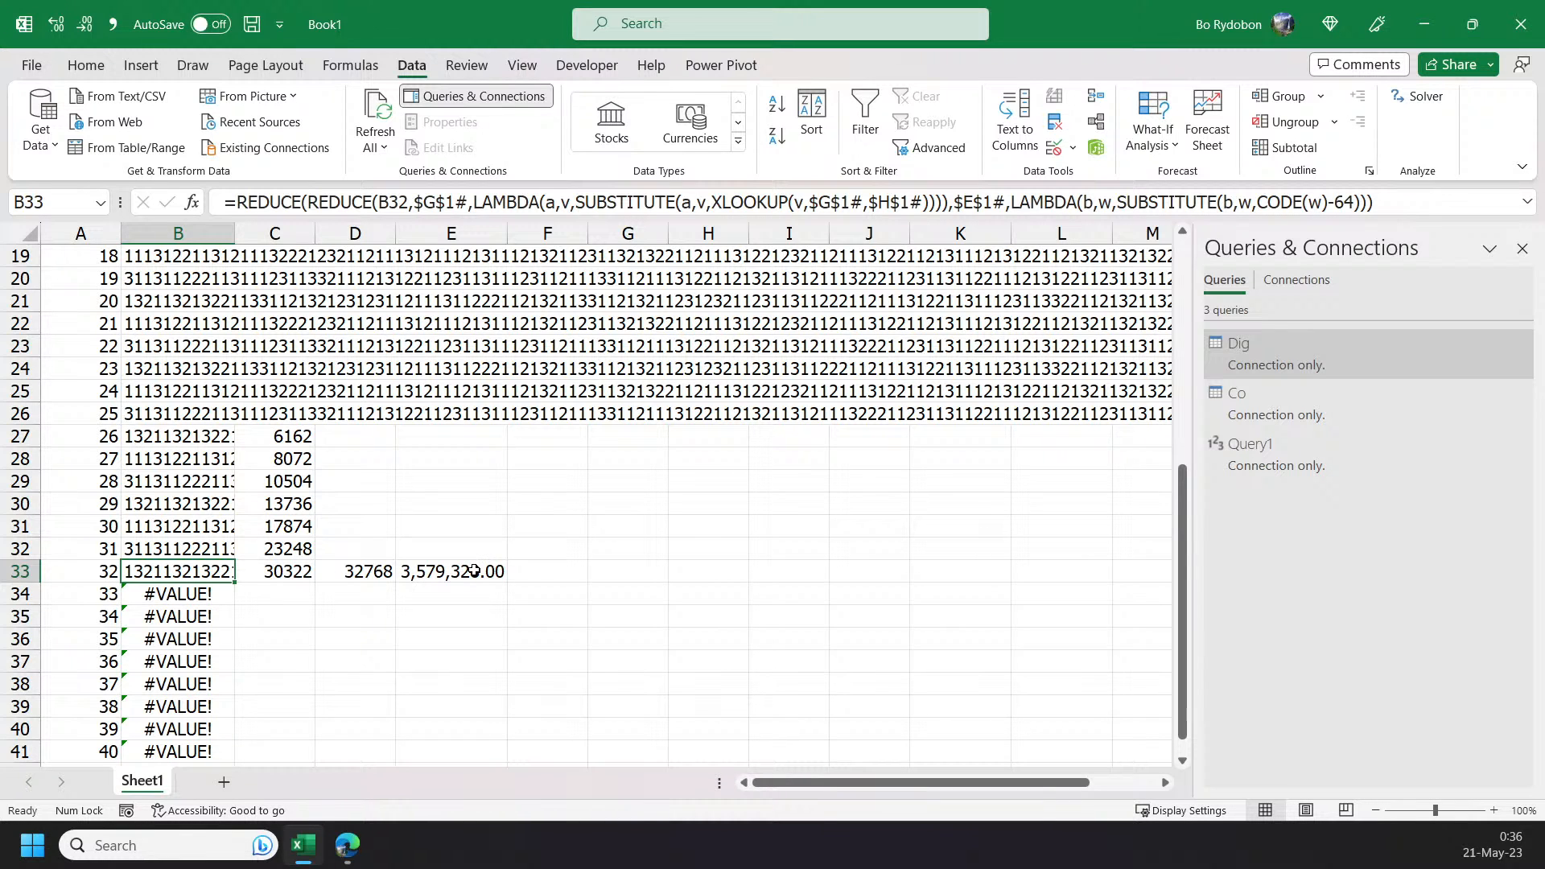
left_click(428, 567)
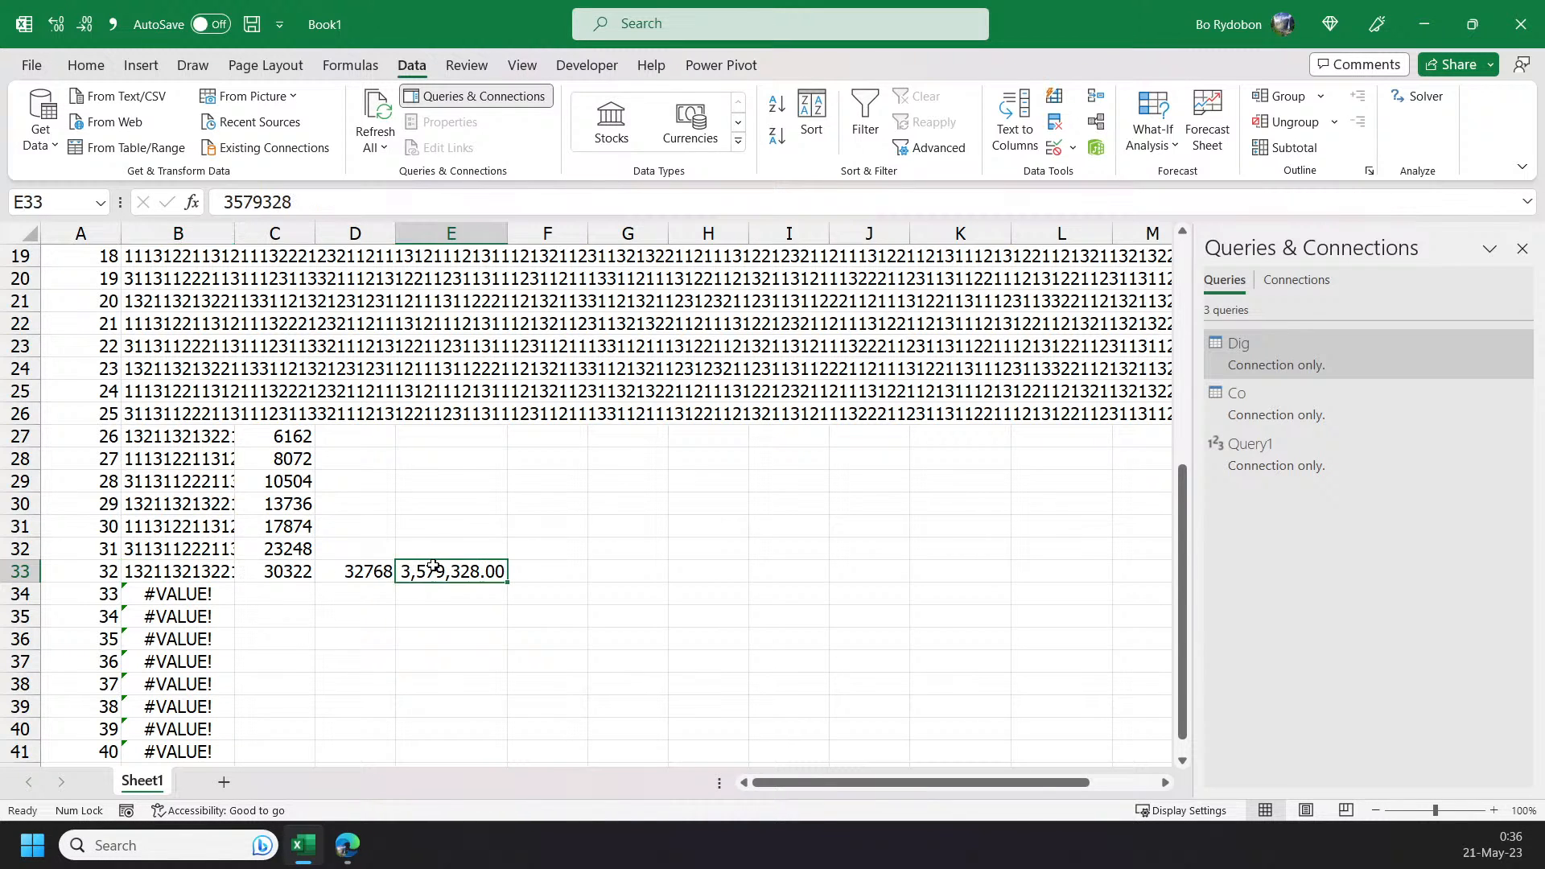
left_click(777, 528)
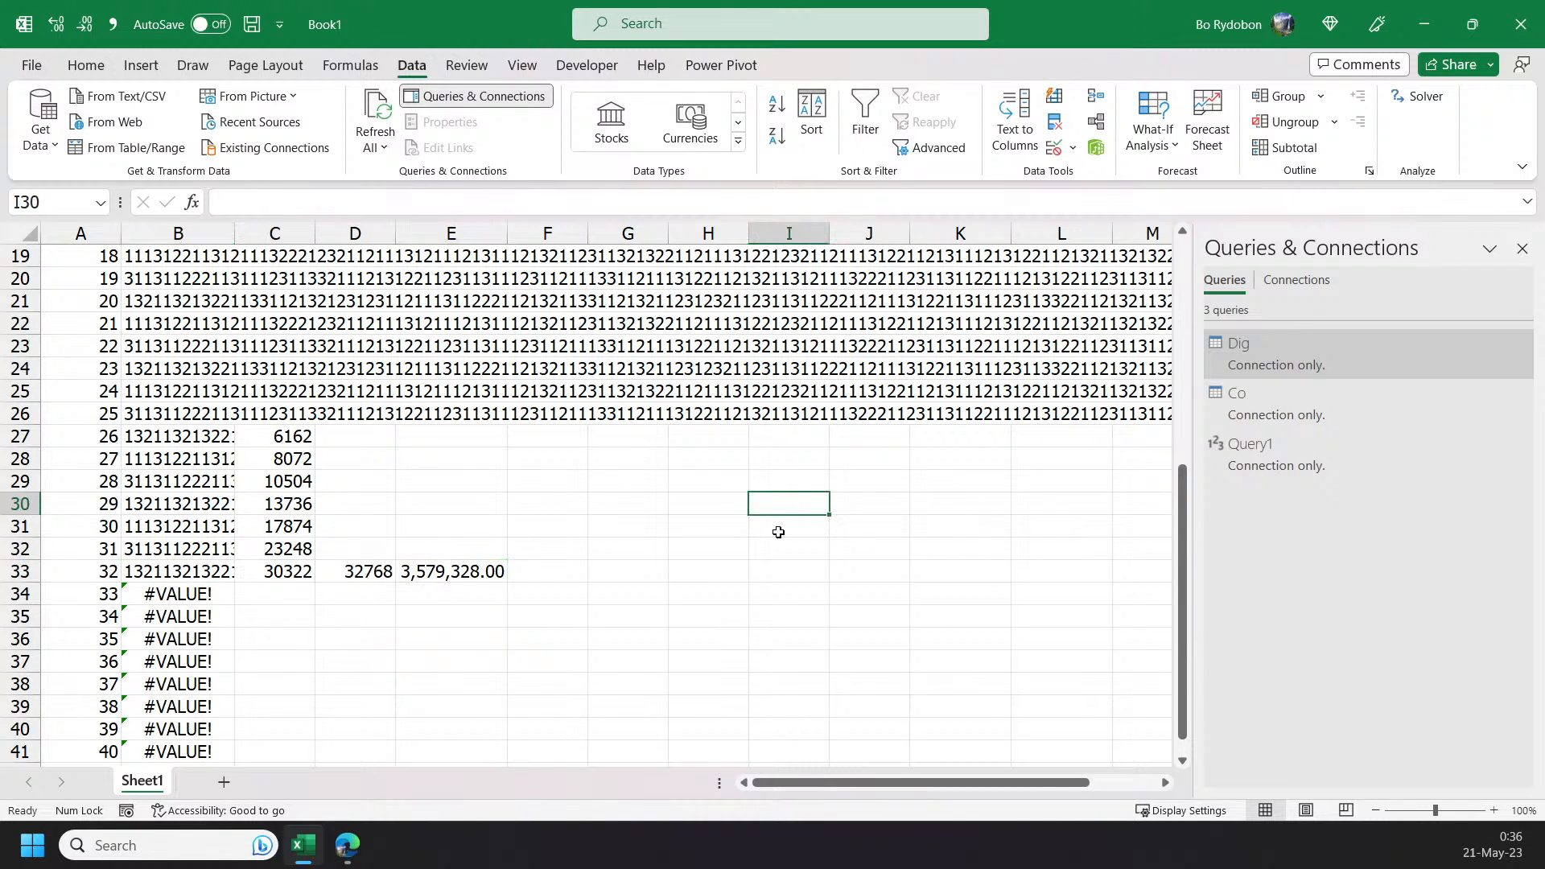
left_click(344, 844)
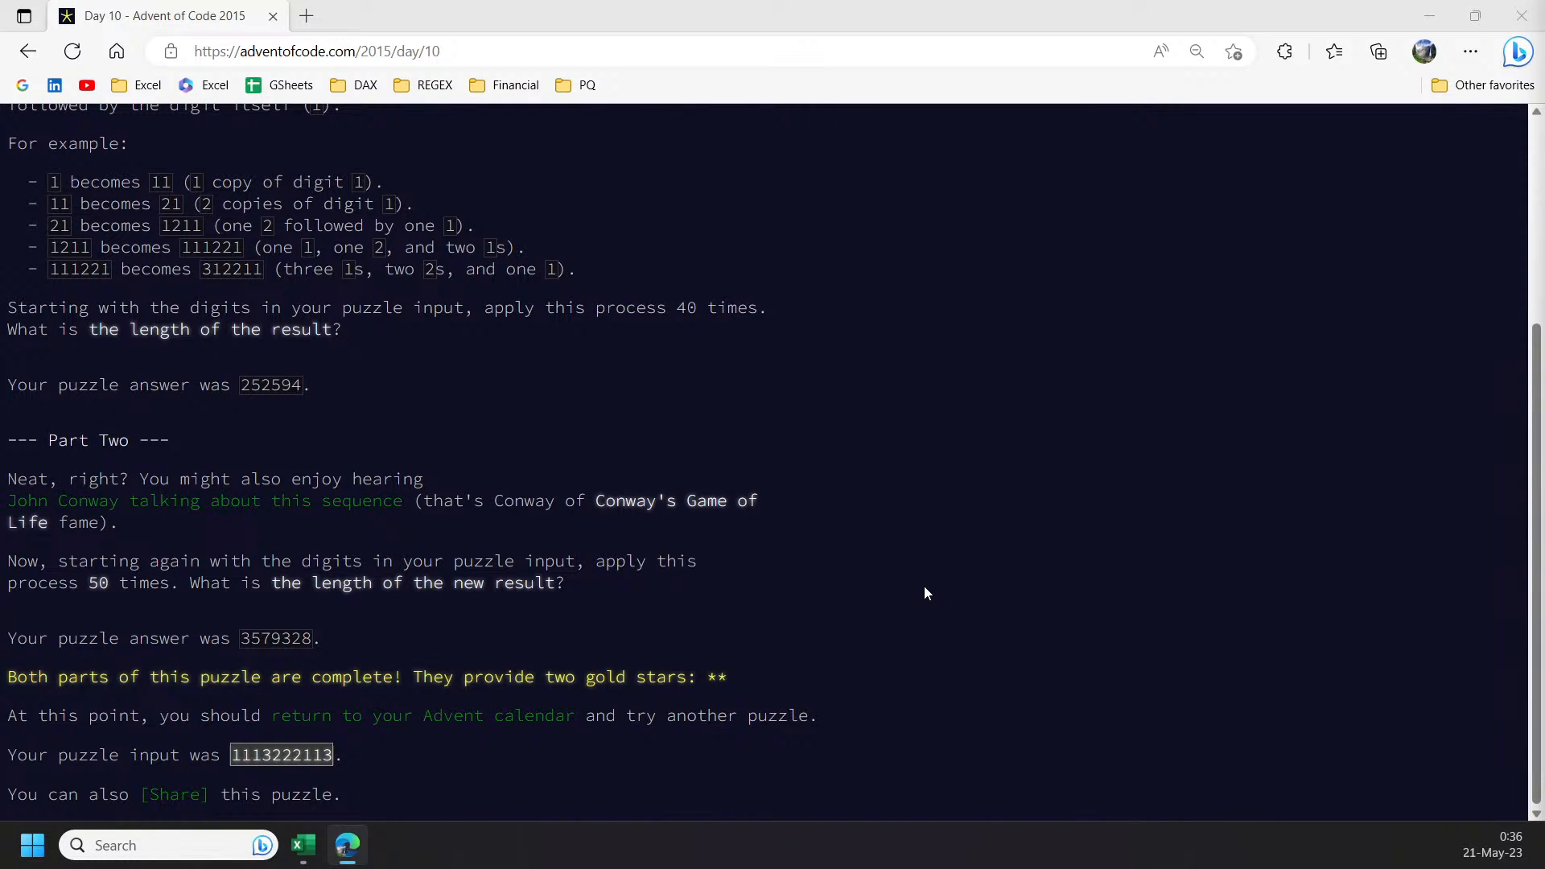
left_click(304, 846)
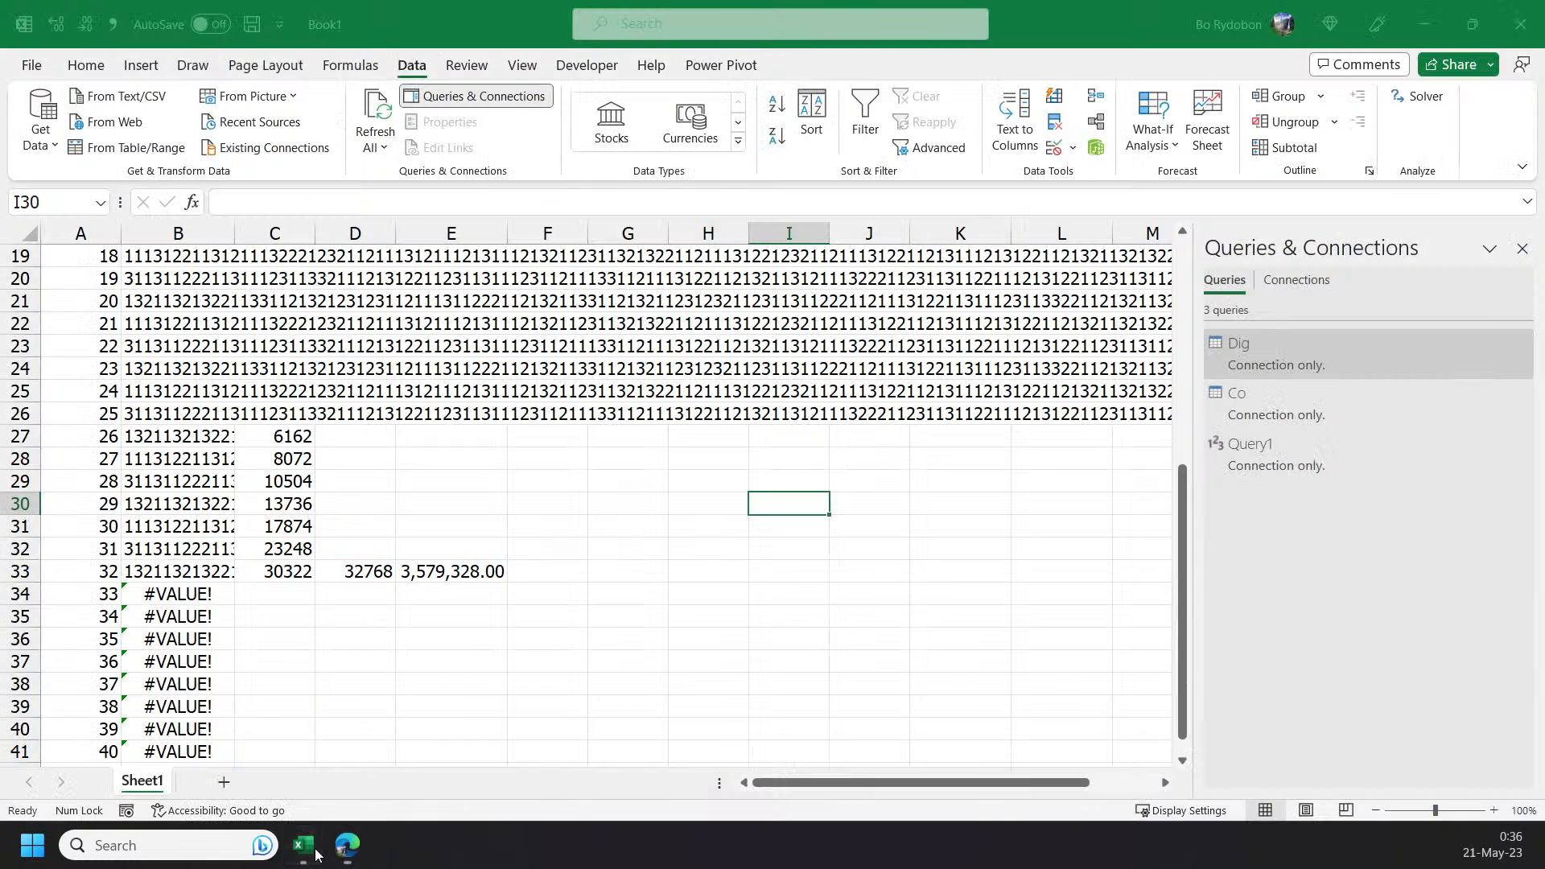
- Open Query1 for editing in the Power Query Editor and expand the formula bar to show the full formula
left_click(1270, 462)
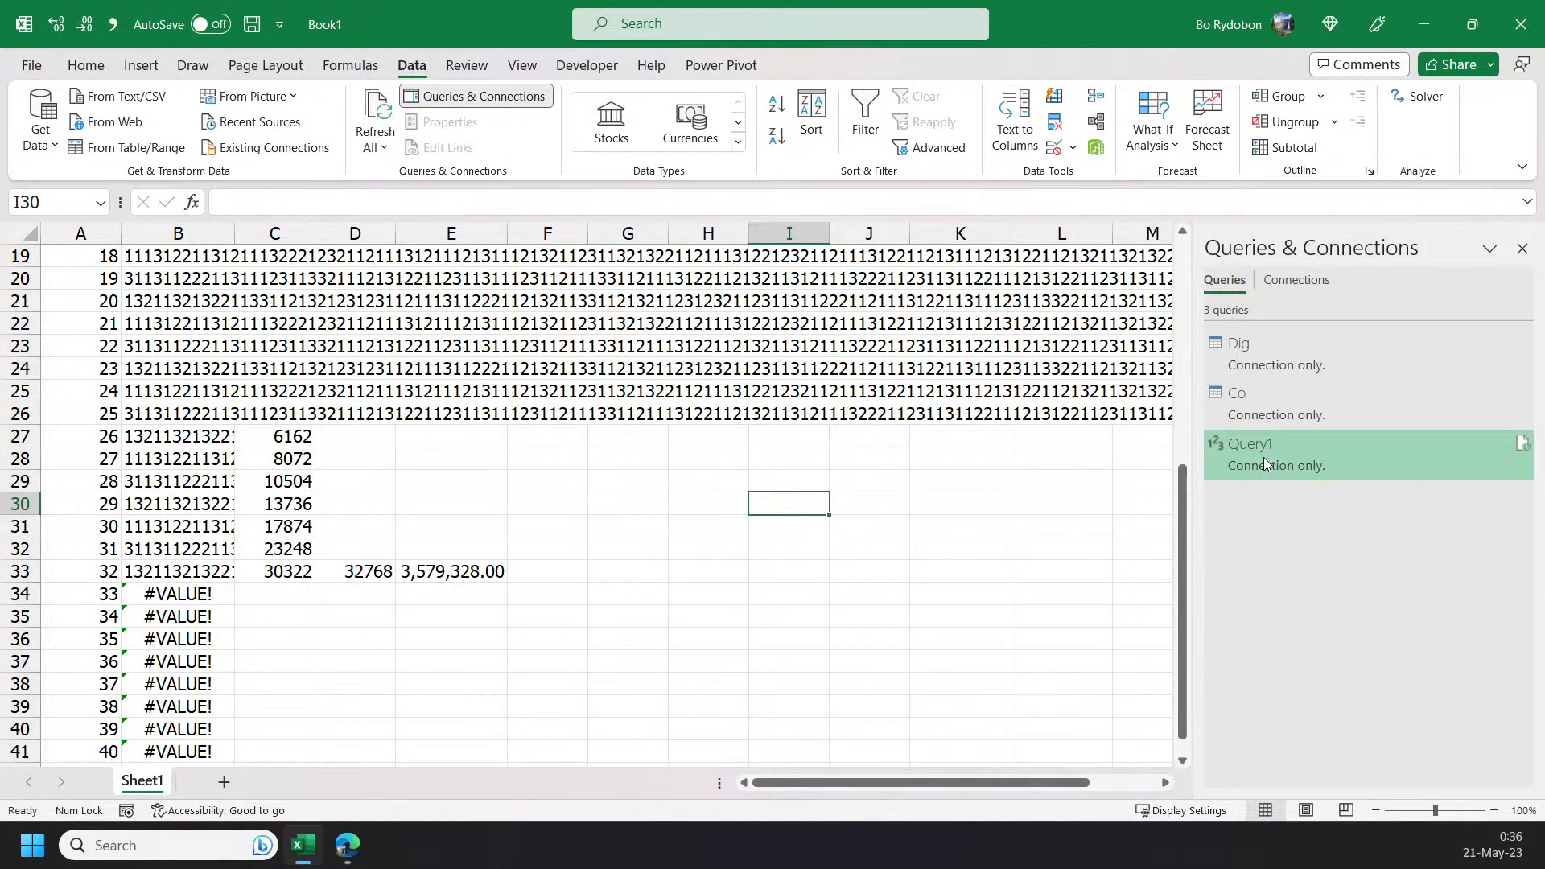
left_click(869, 594)
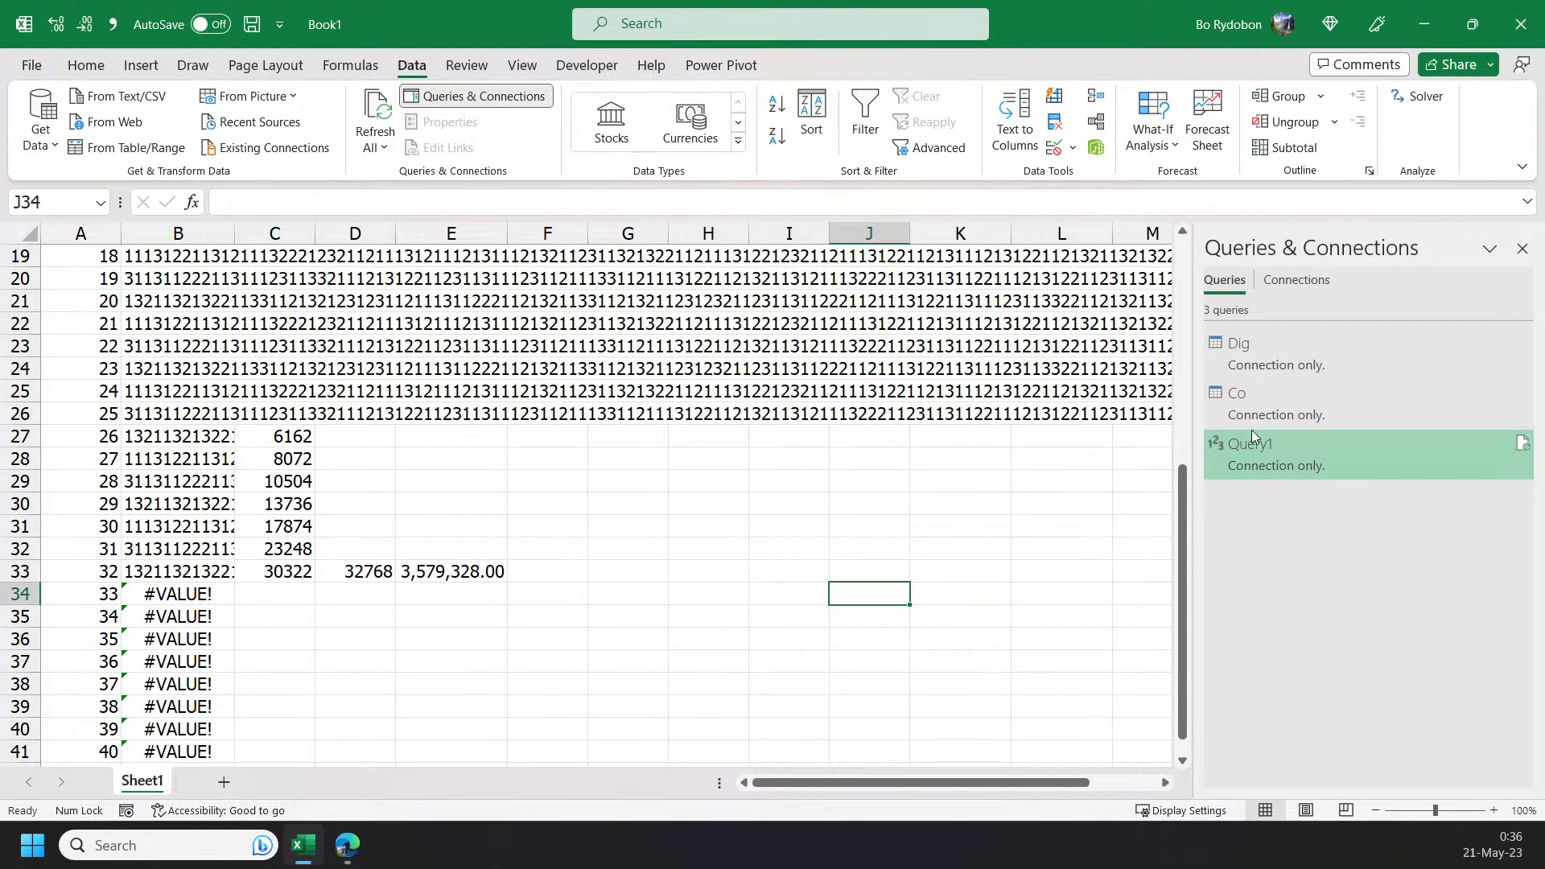
right_click(1257, 455)
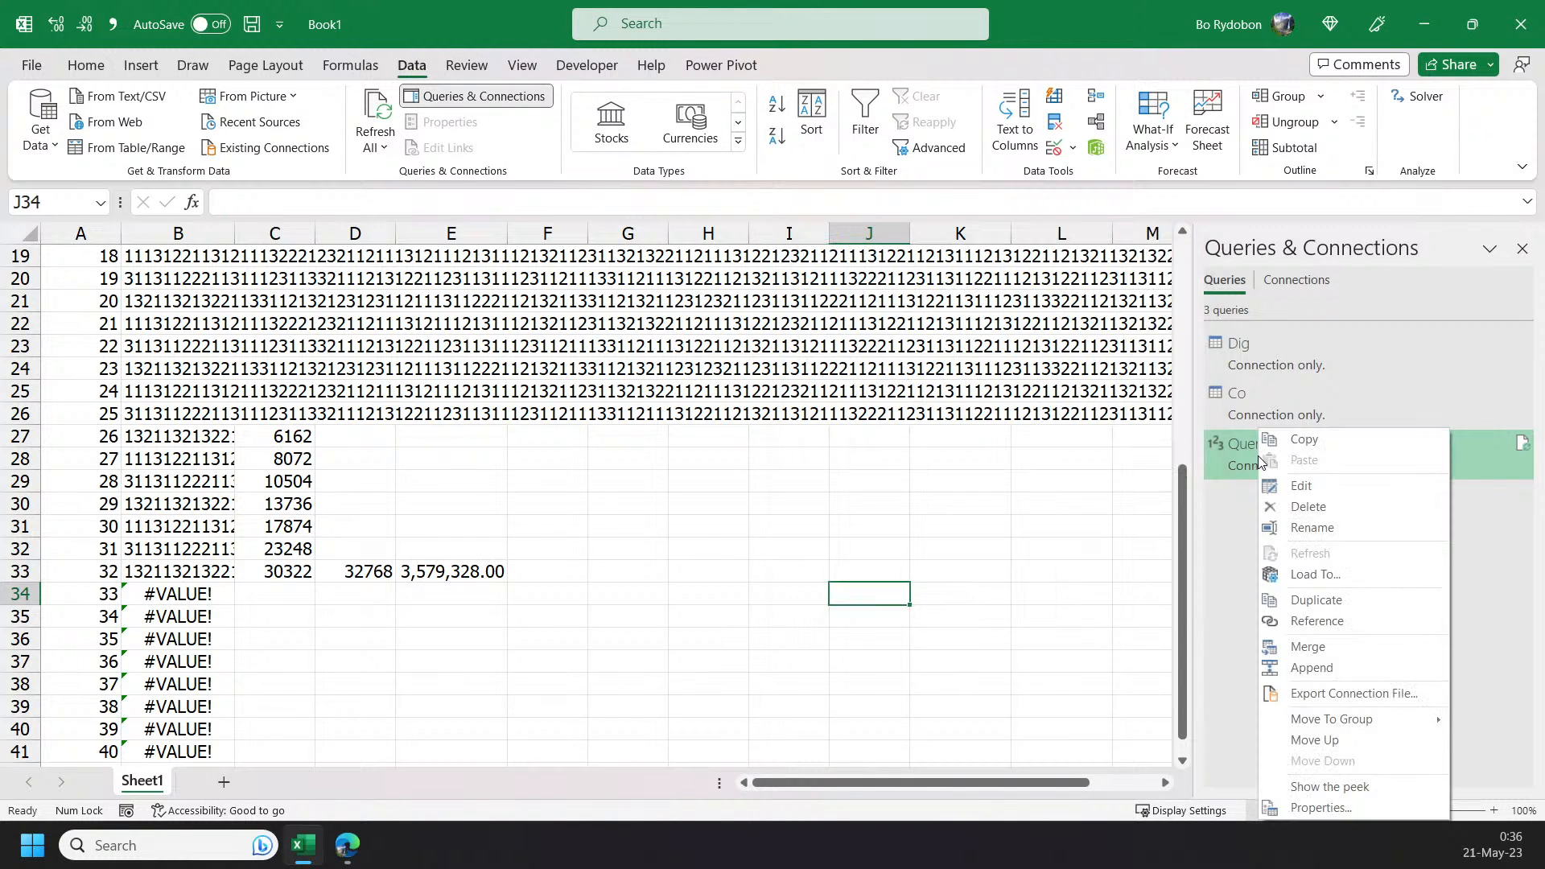
left_click(1303, 485)
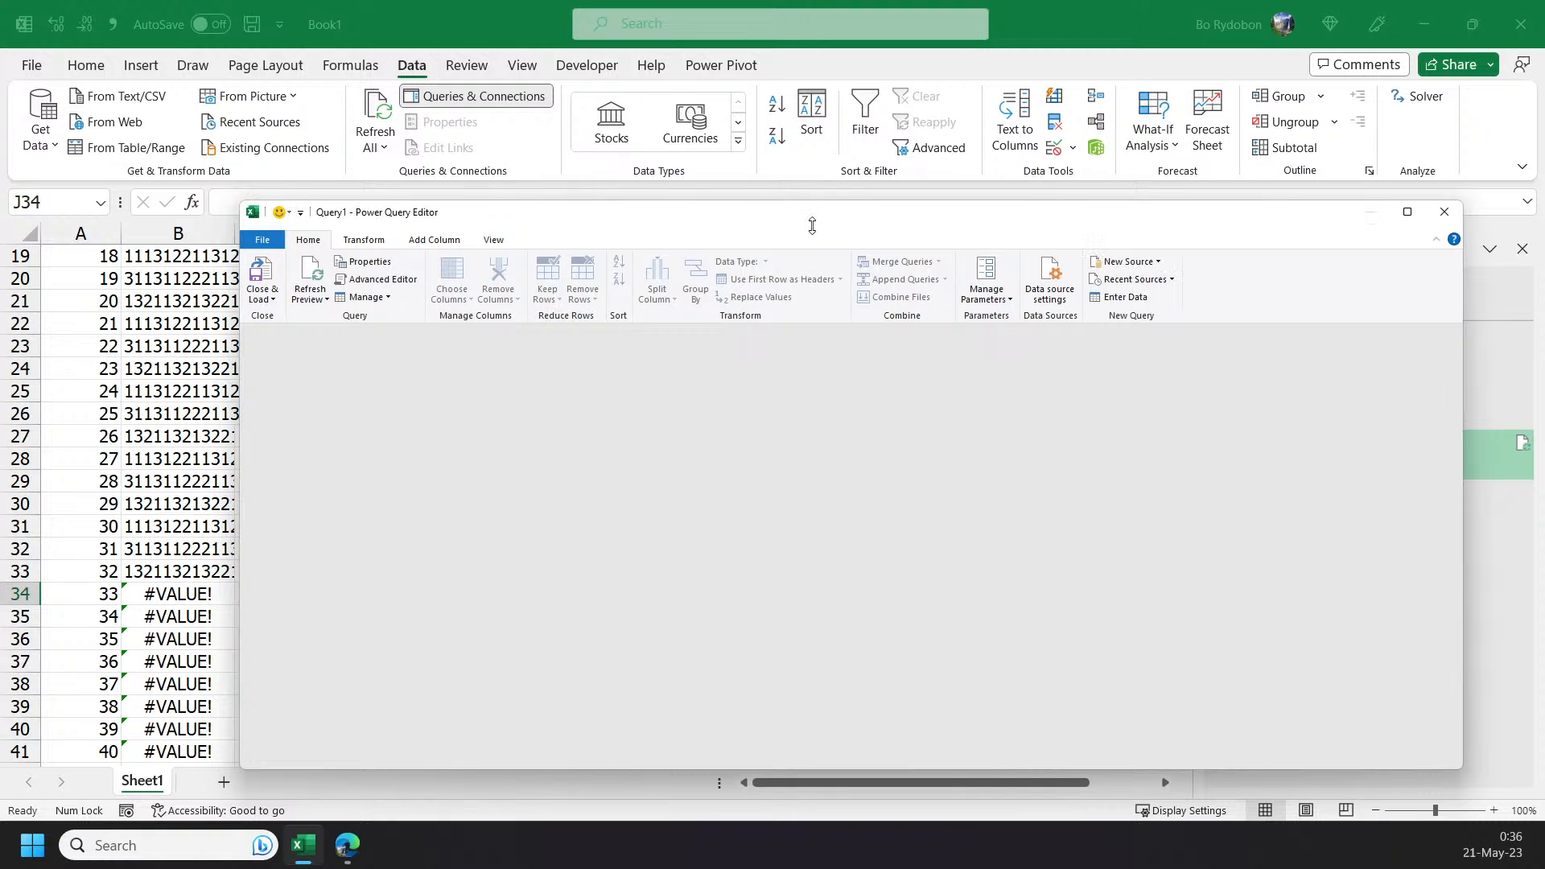
left_click_drag(814, 213, 796, 122)
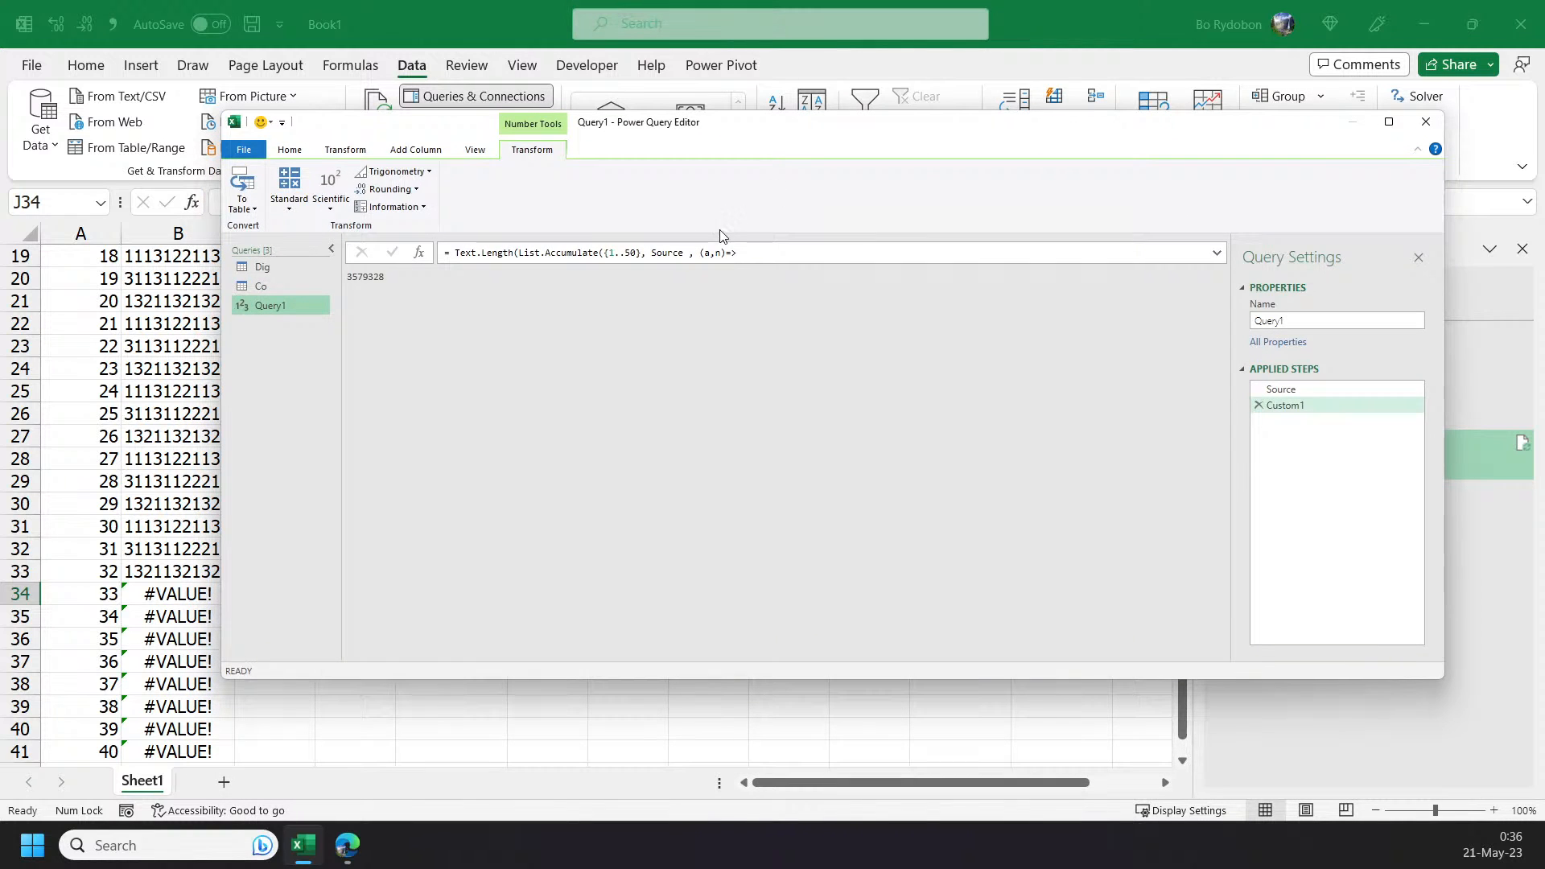
left_click(1217, 253)
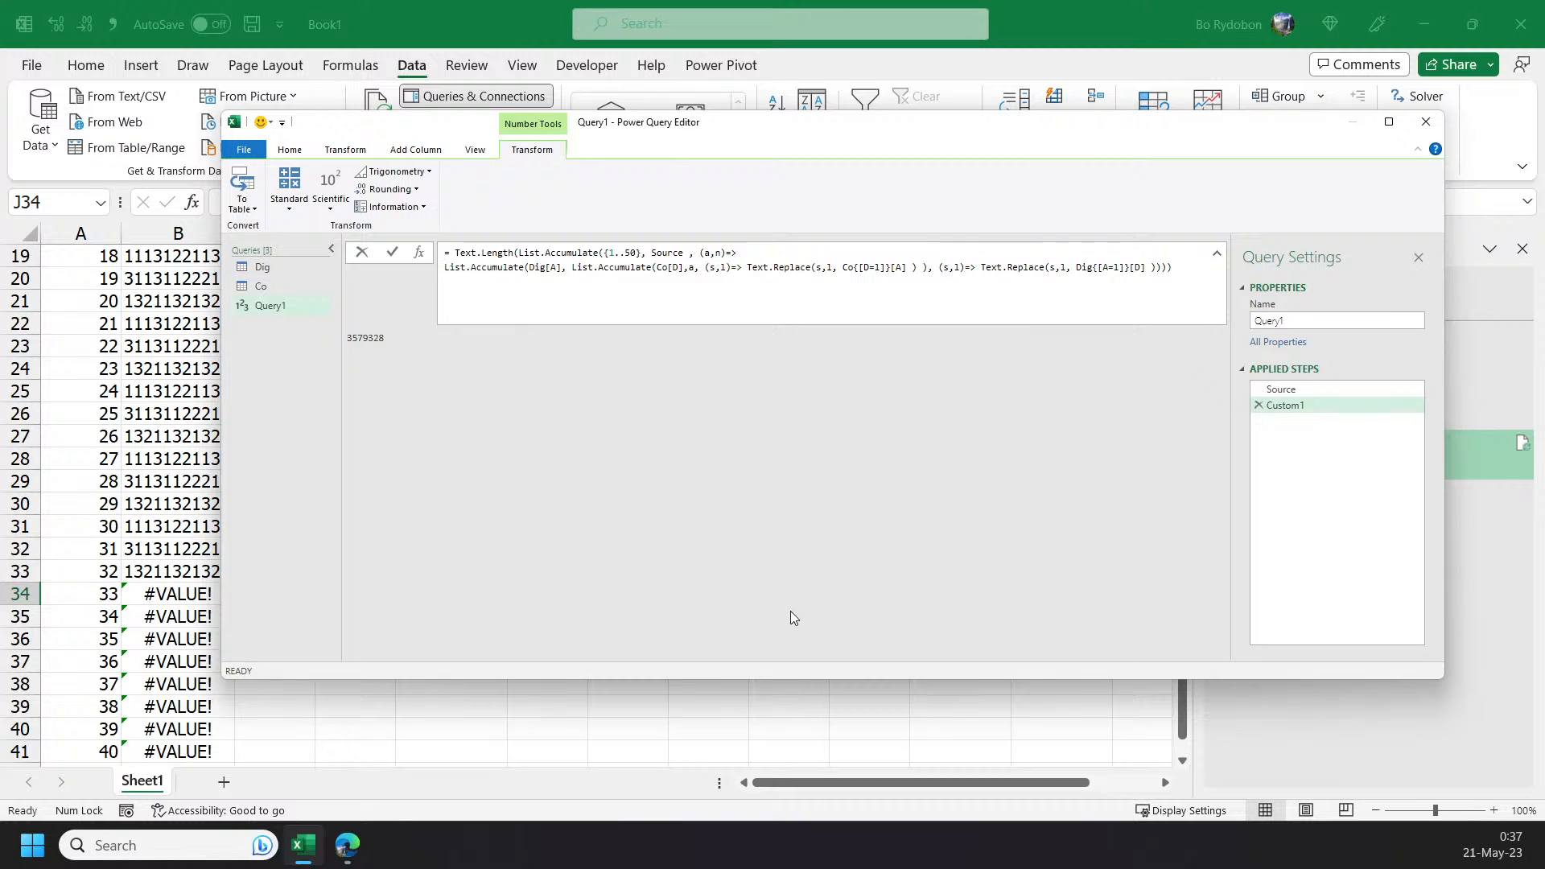
- Duplicate Query1 and rename the original query as Replace
right_click(288, 311)
left_click(328, 398)
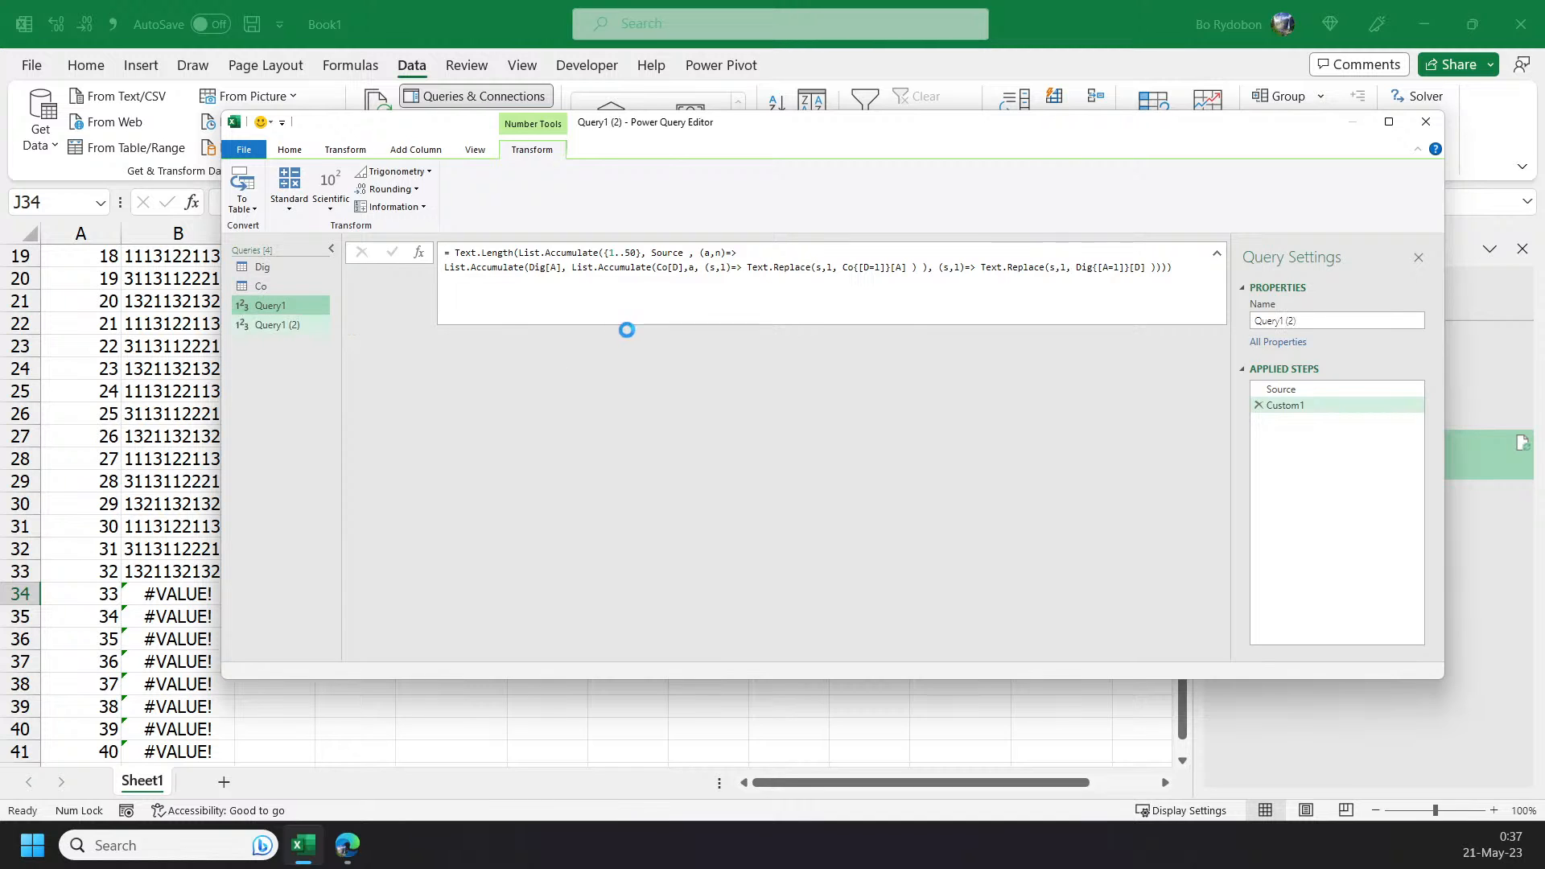
left_click(264, 304)
double_click(270, 305)
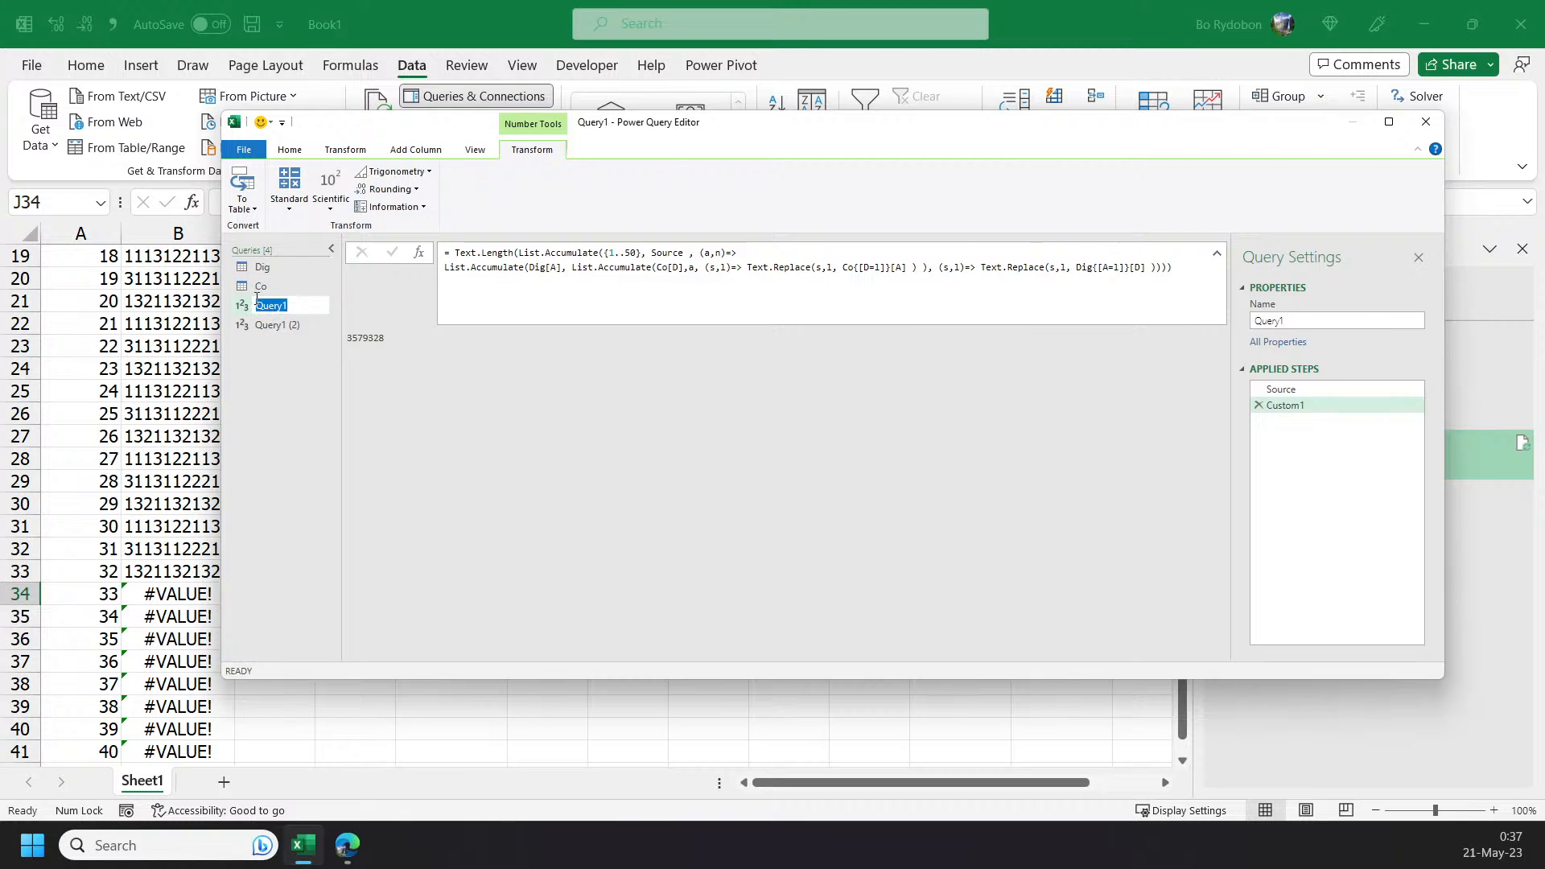
type("Replace")
key("Return")
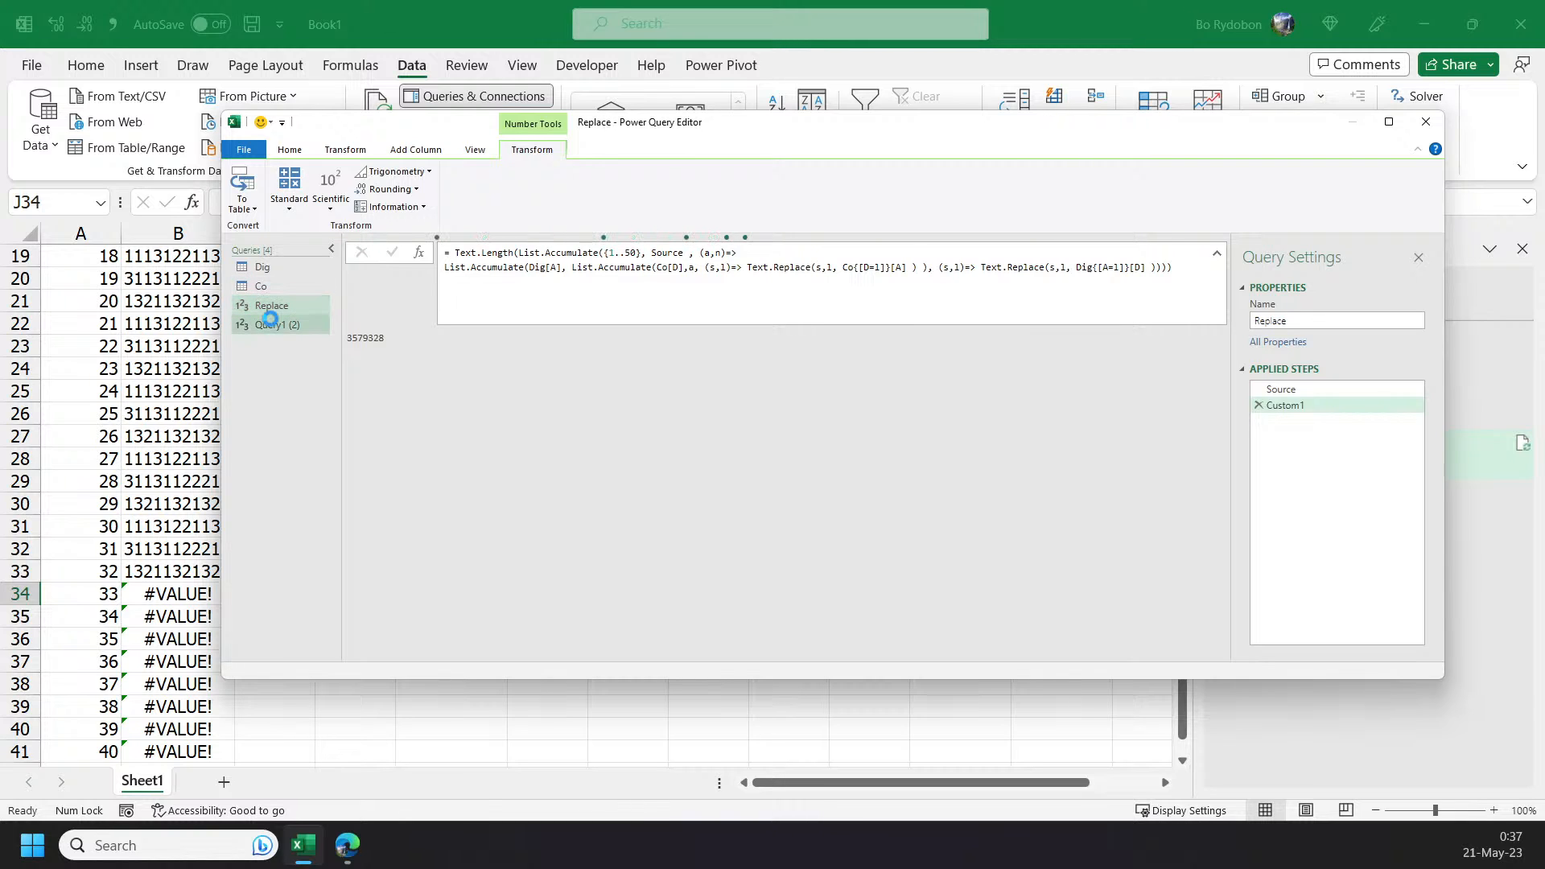
- Rename the duplicated query as Group
left_click(269, 322)
double_click(296, 325)
type("Group")
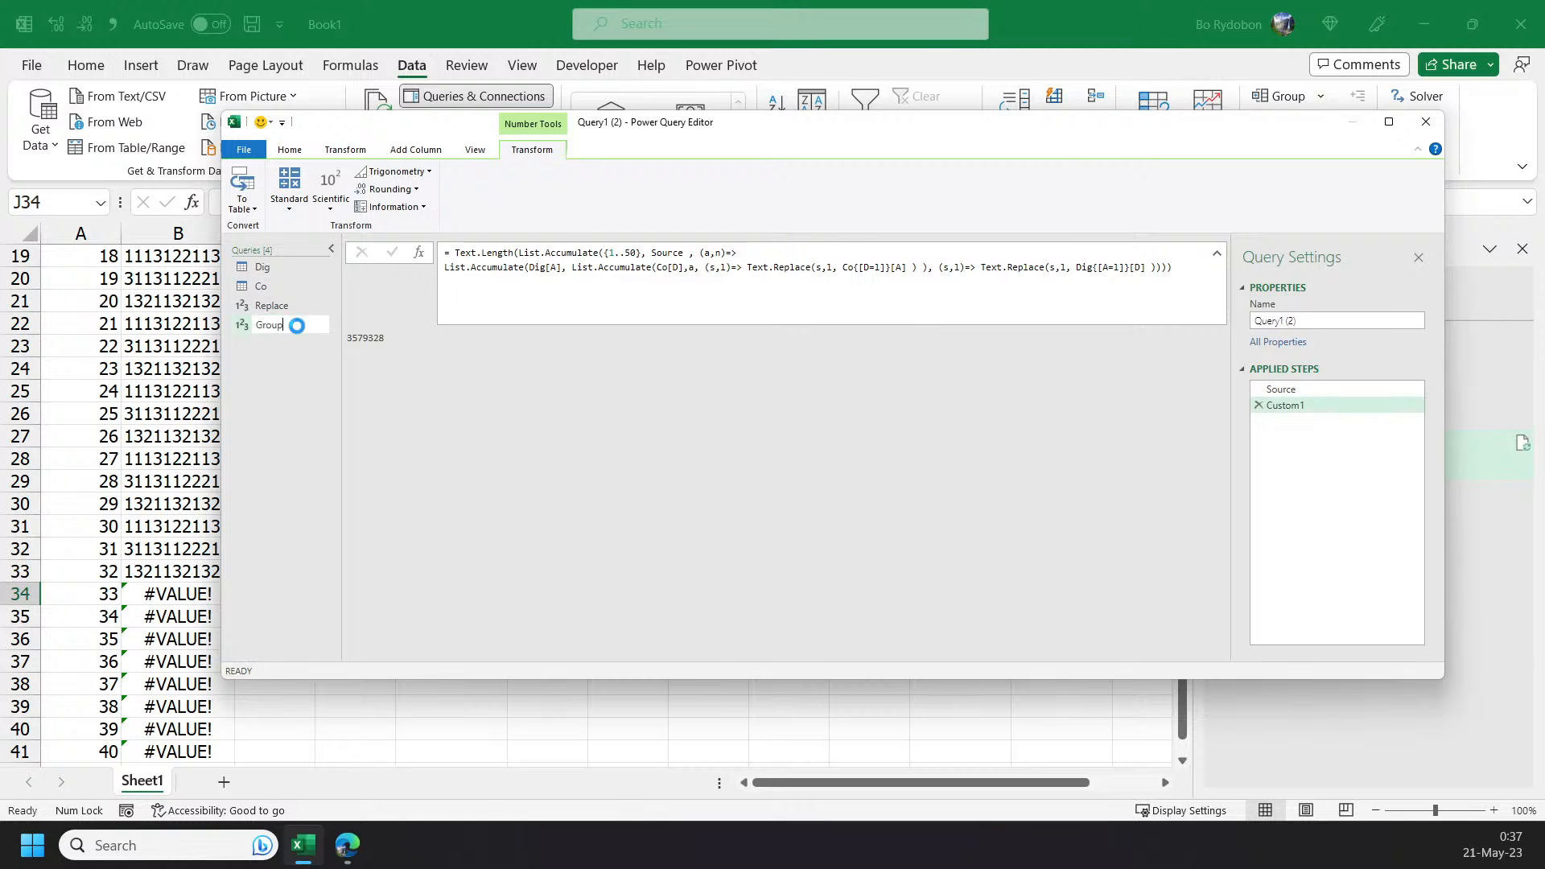
key("Return")
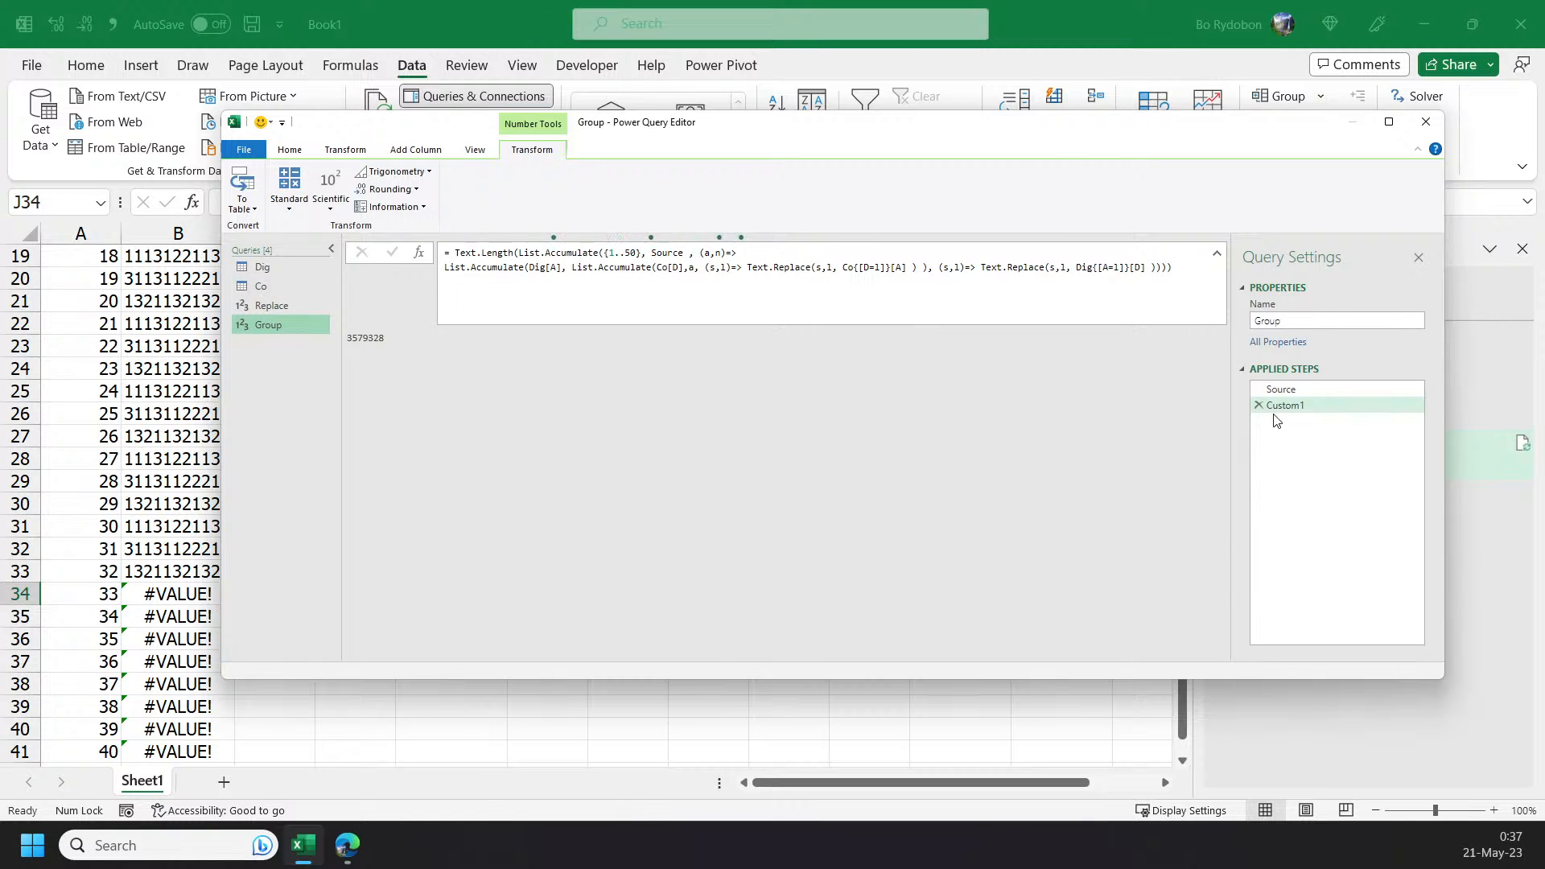
- In the Group query, delete the Custom1 step and add a new step with the formula = Text.ToList(Source)
left_click(1257, 405)
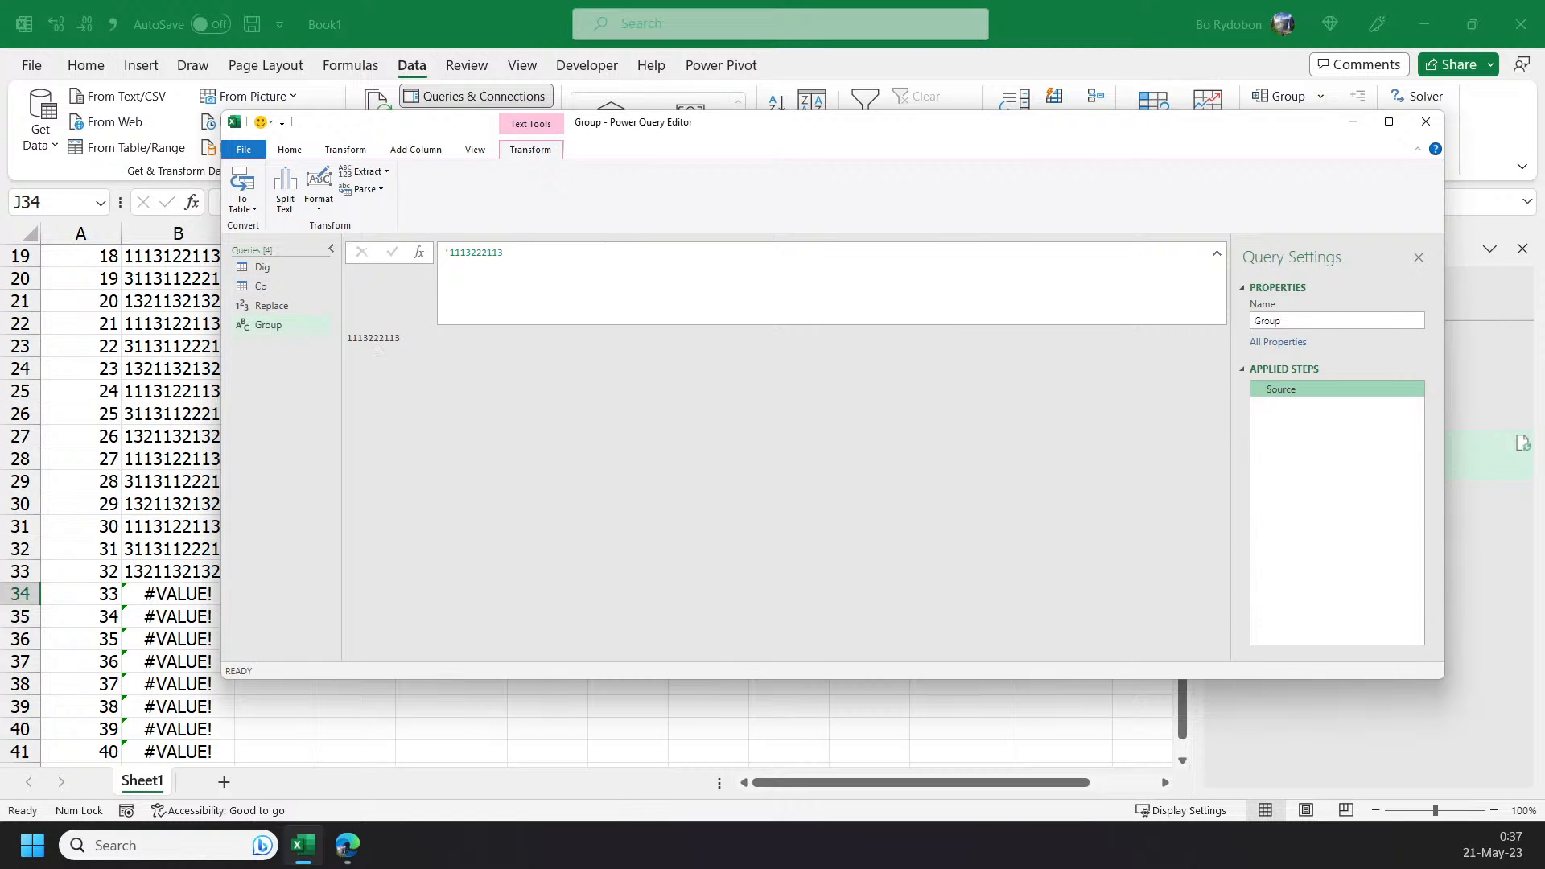
left_click(418, 252)
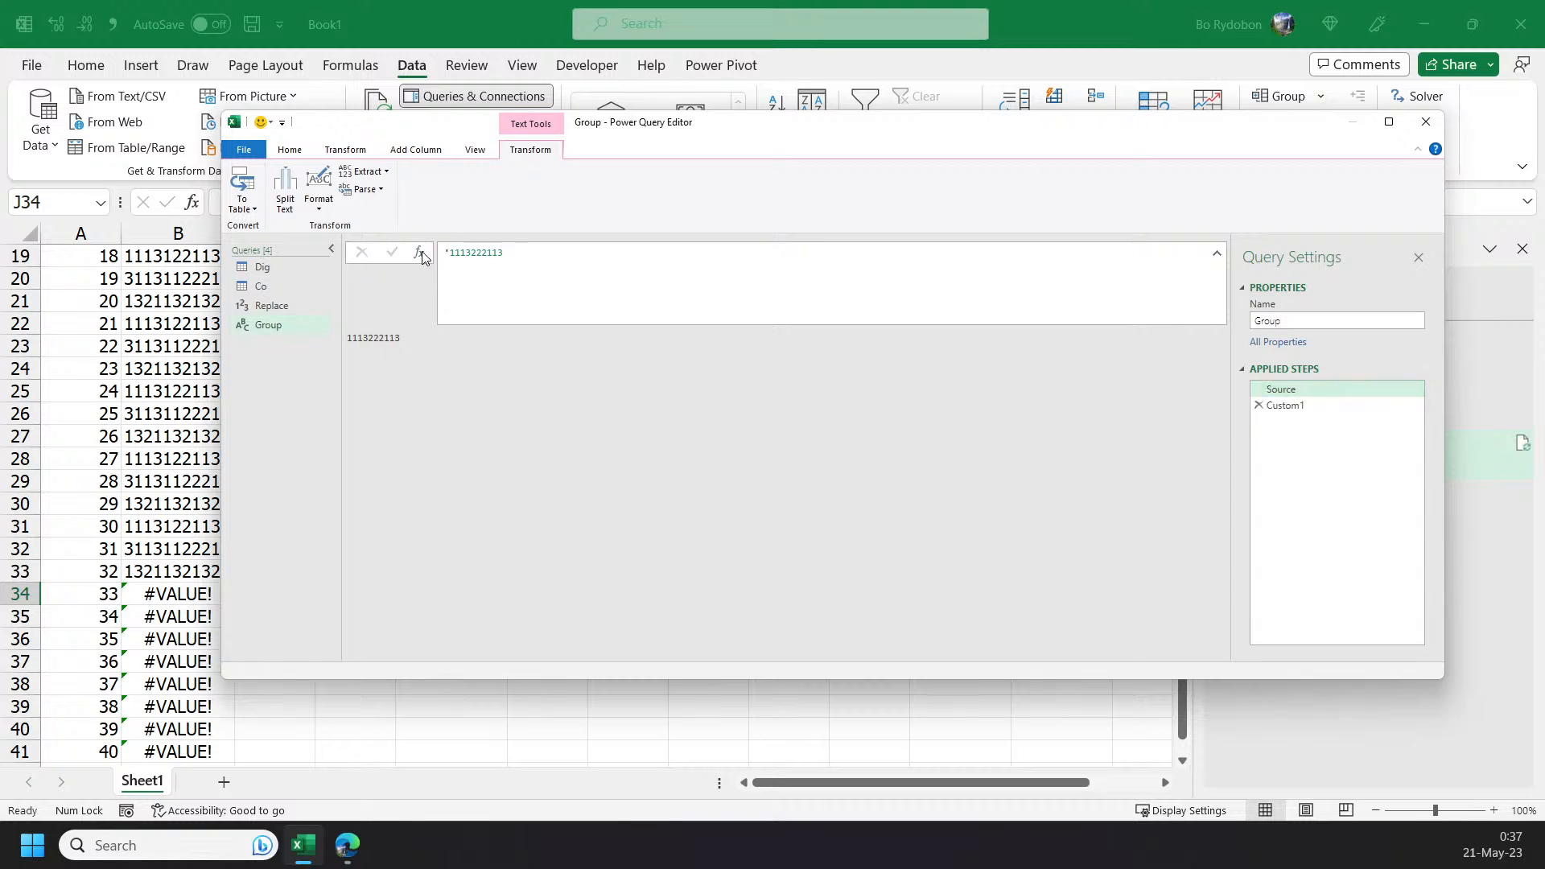
left_click(457, 254)
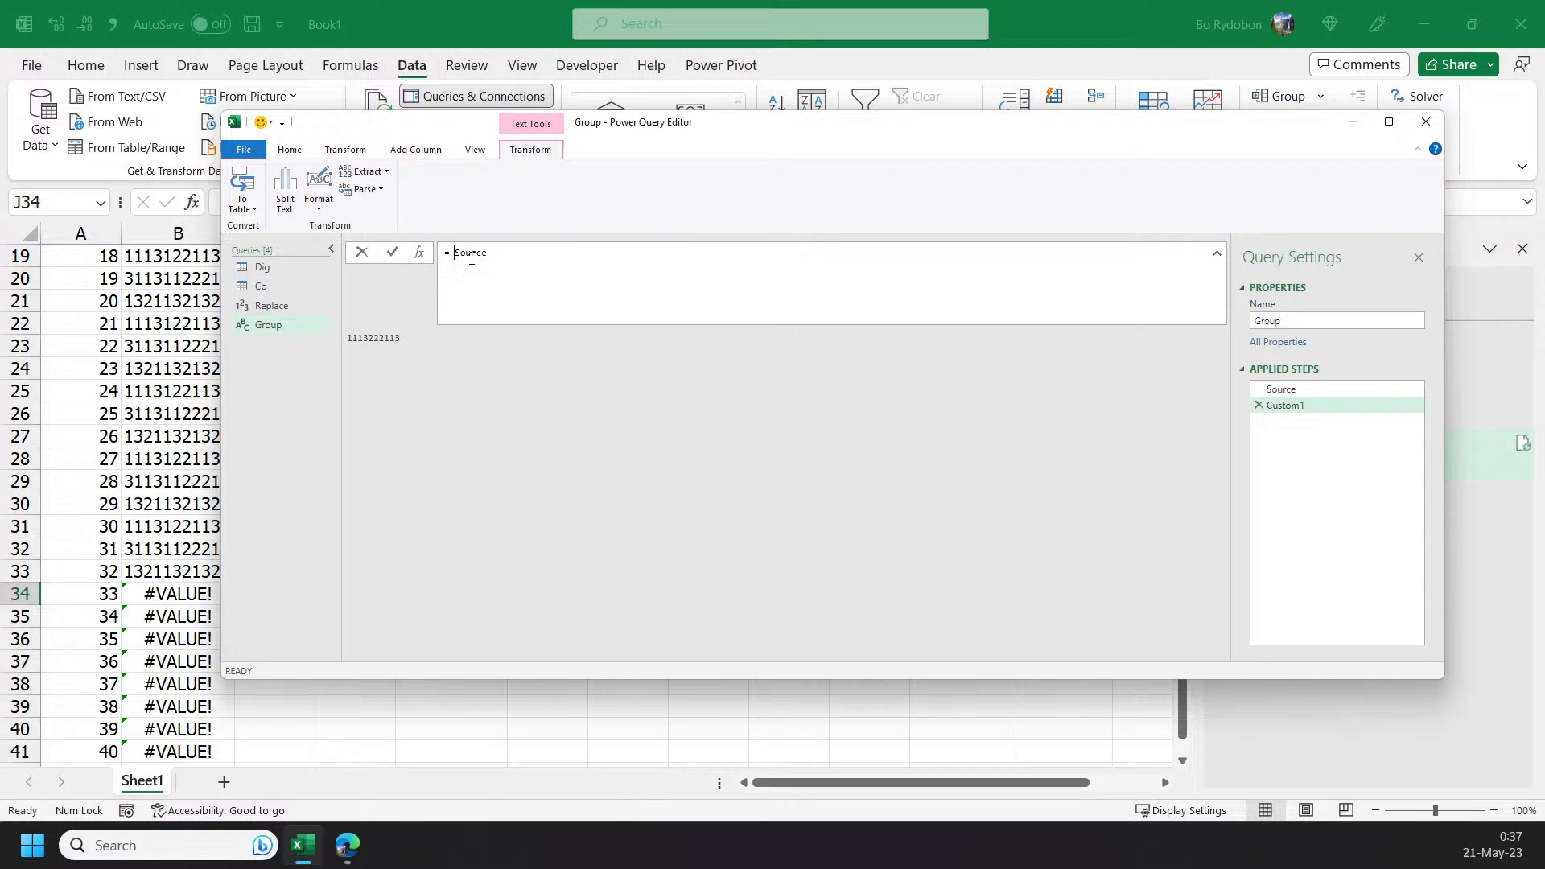
type("(")
type("Texttol")
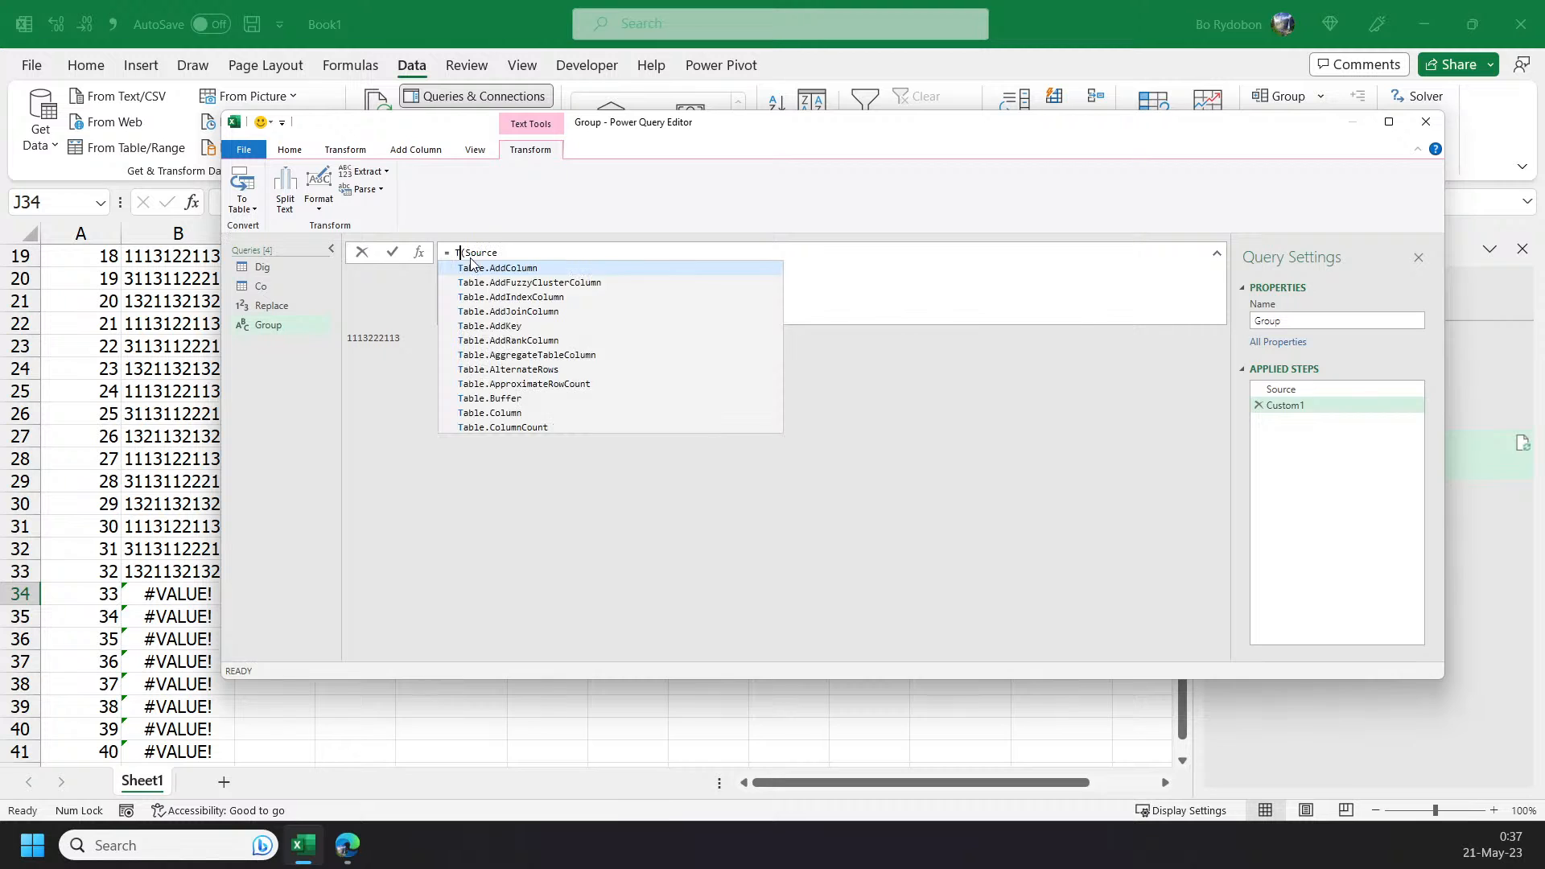
key("Tab")
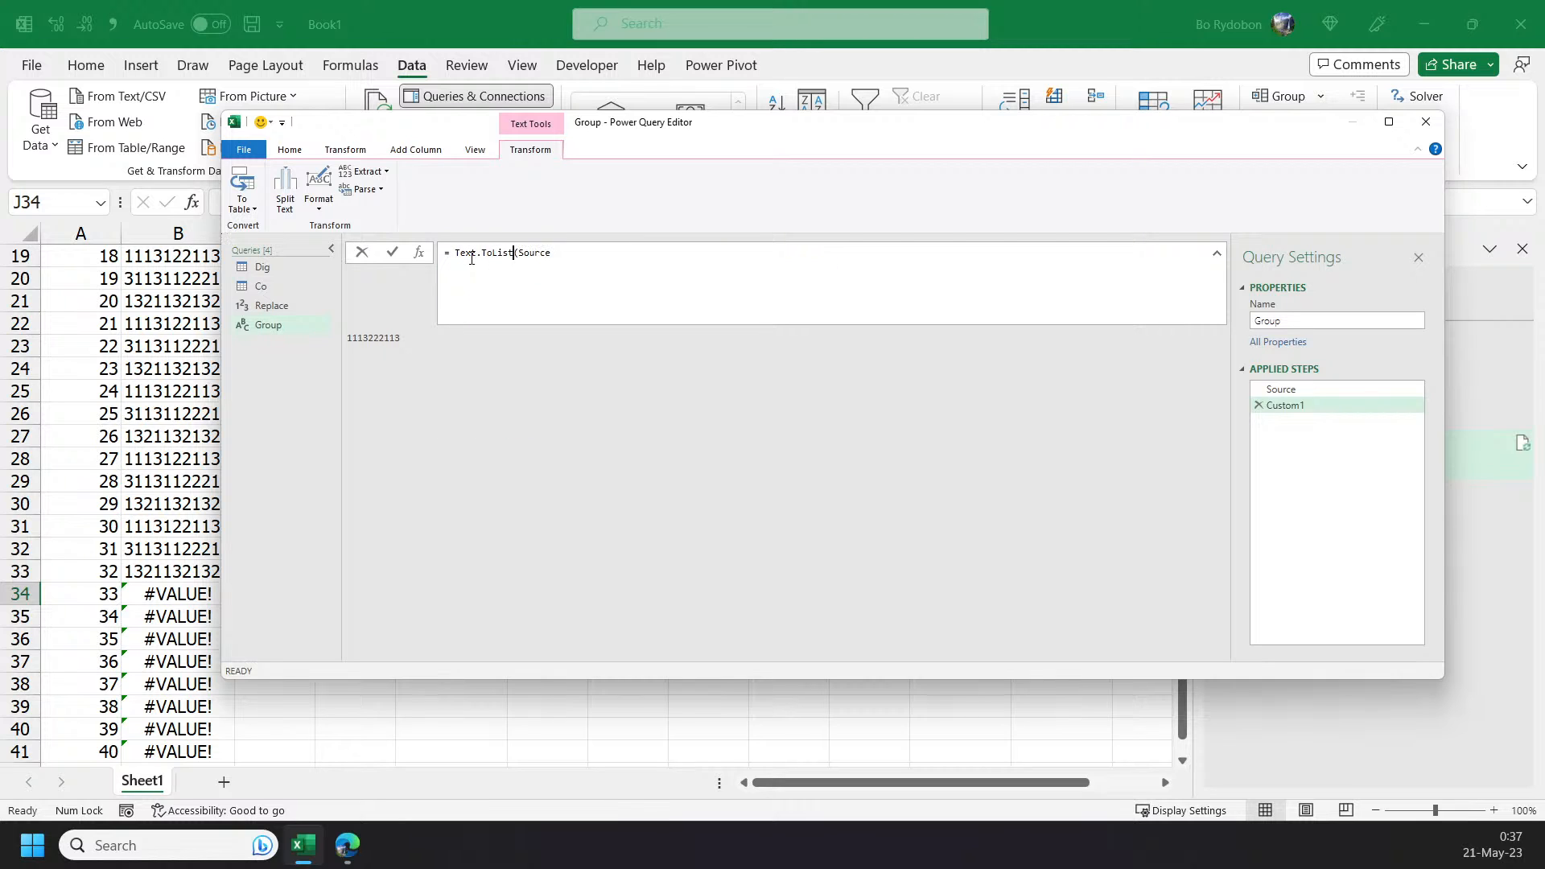
key("End")
type(")")
key("Return")
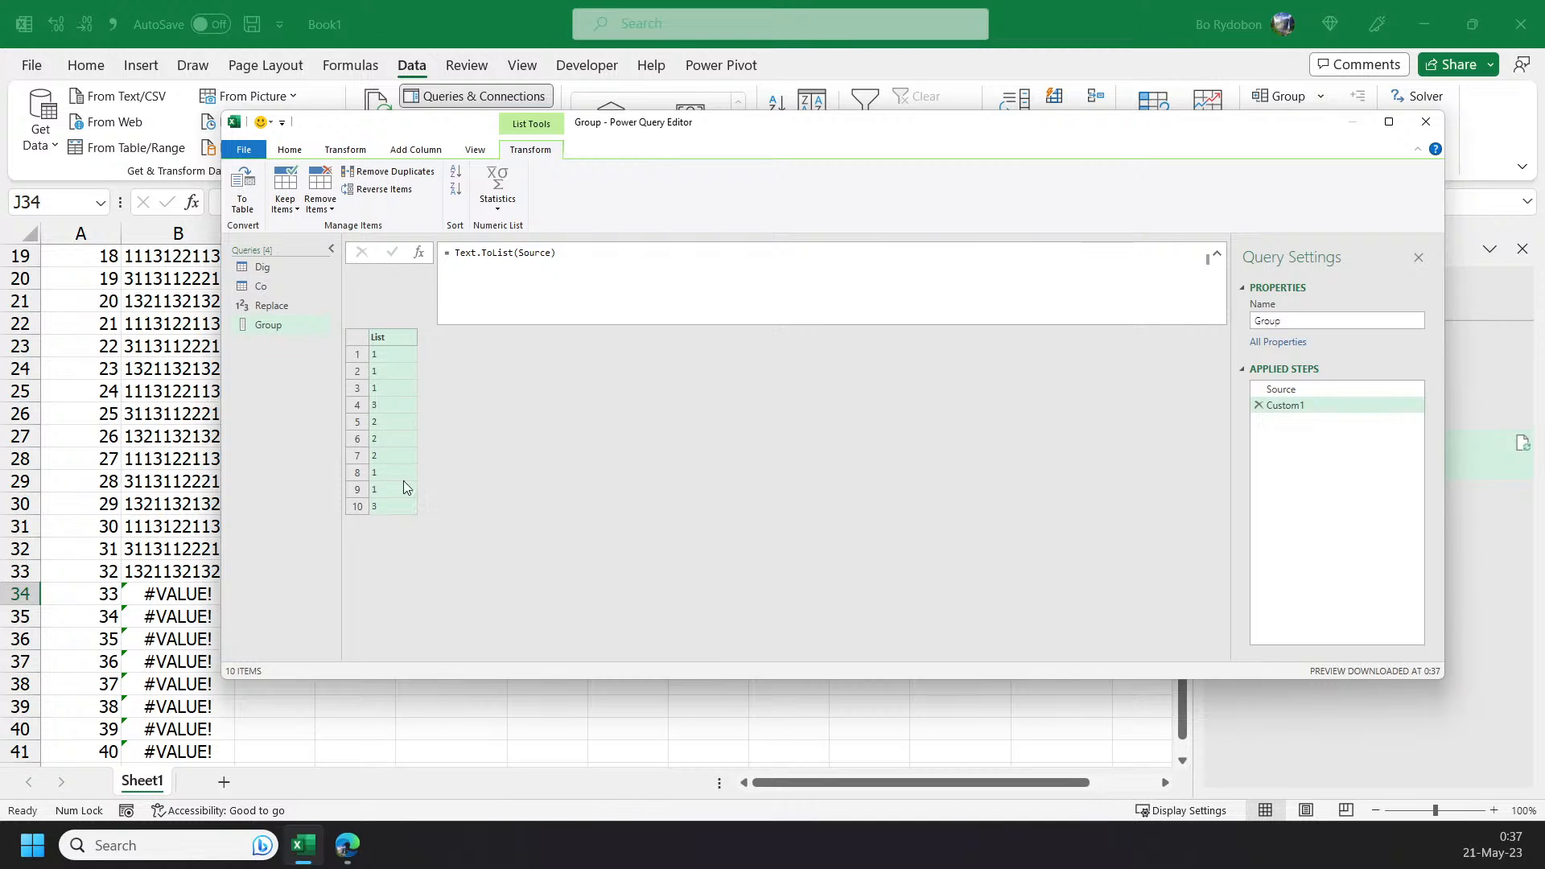
- Wrap the digit list in Table.FromValue so the Custom1 formula reads = Table.FromValue(Text.ToList(Source))
left_click(453, 252)
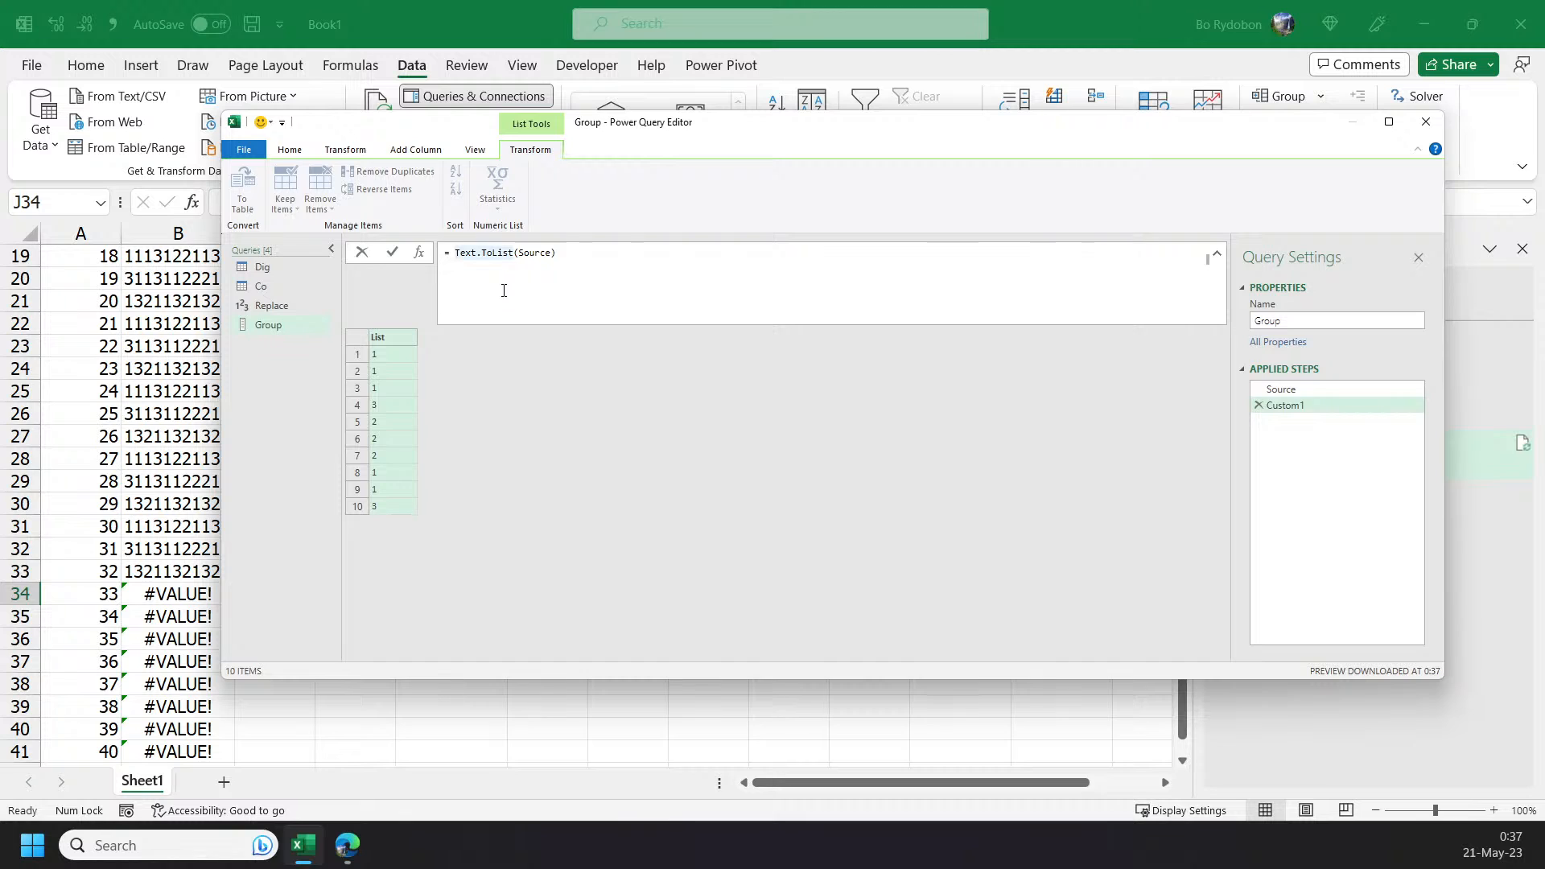
type("(")
type("Tabb")
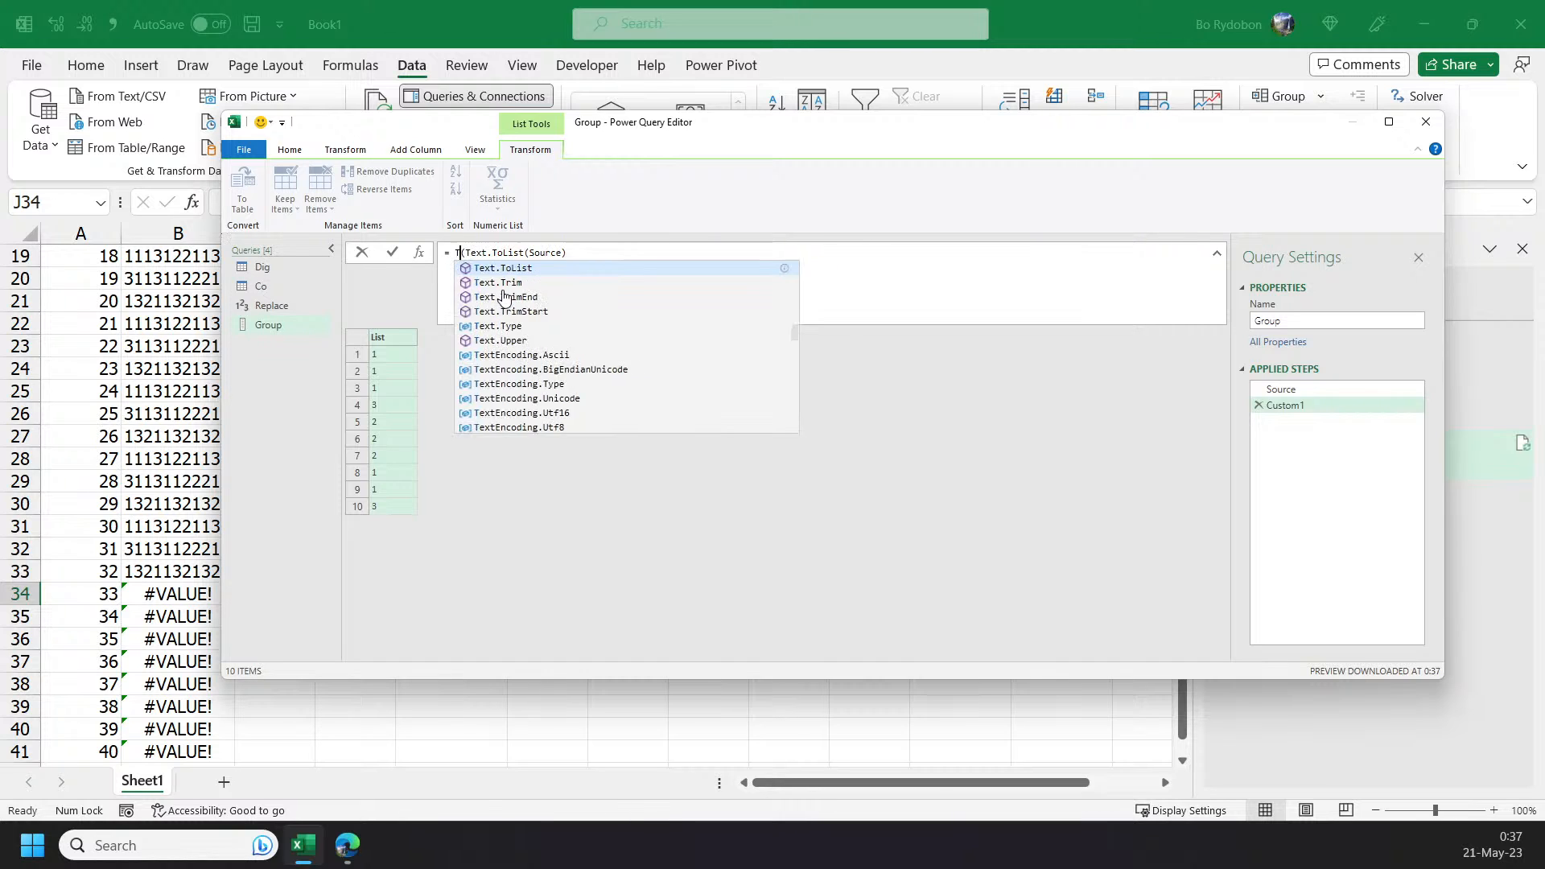
key("BackSpace")
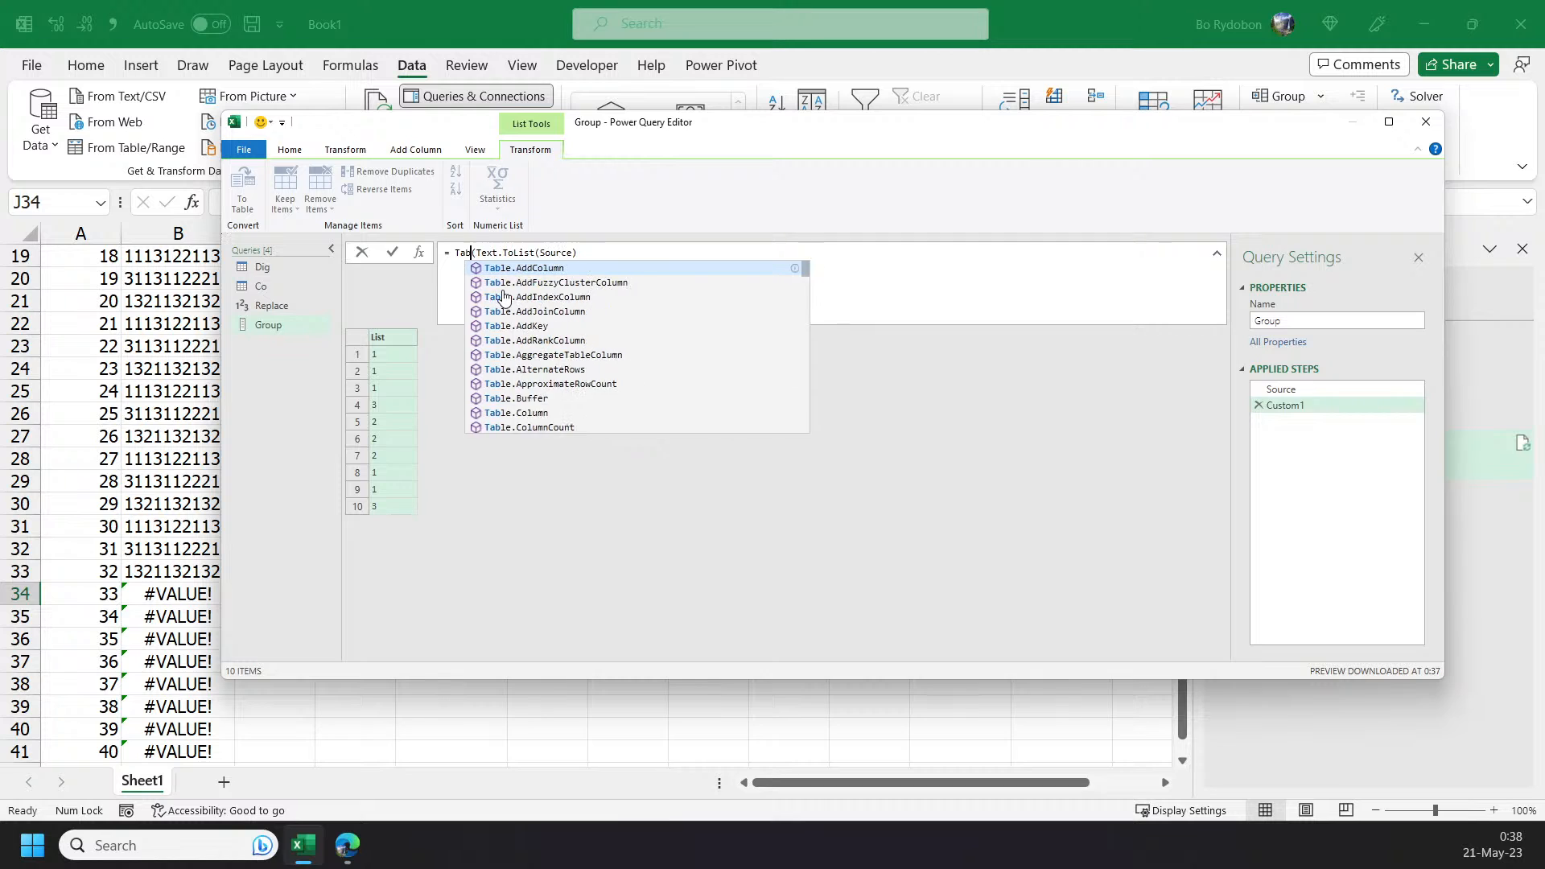
type("lefrov")
key("Tab")
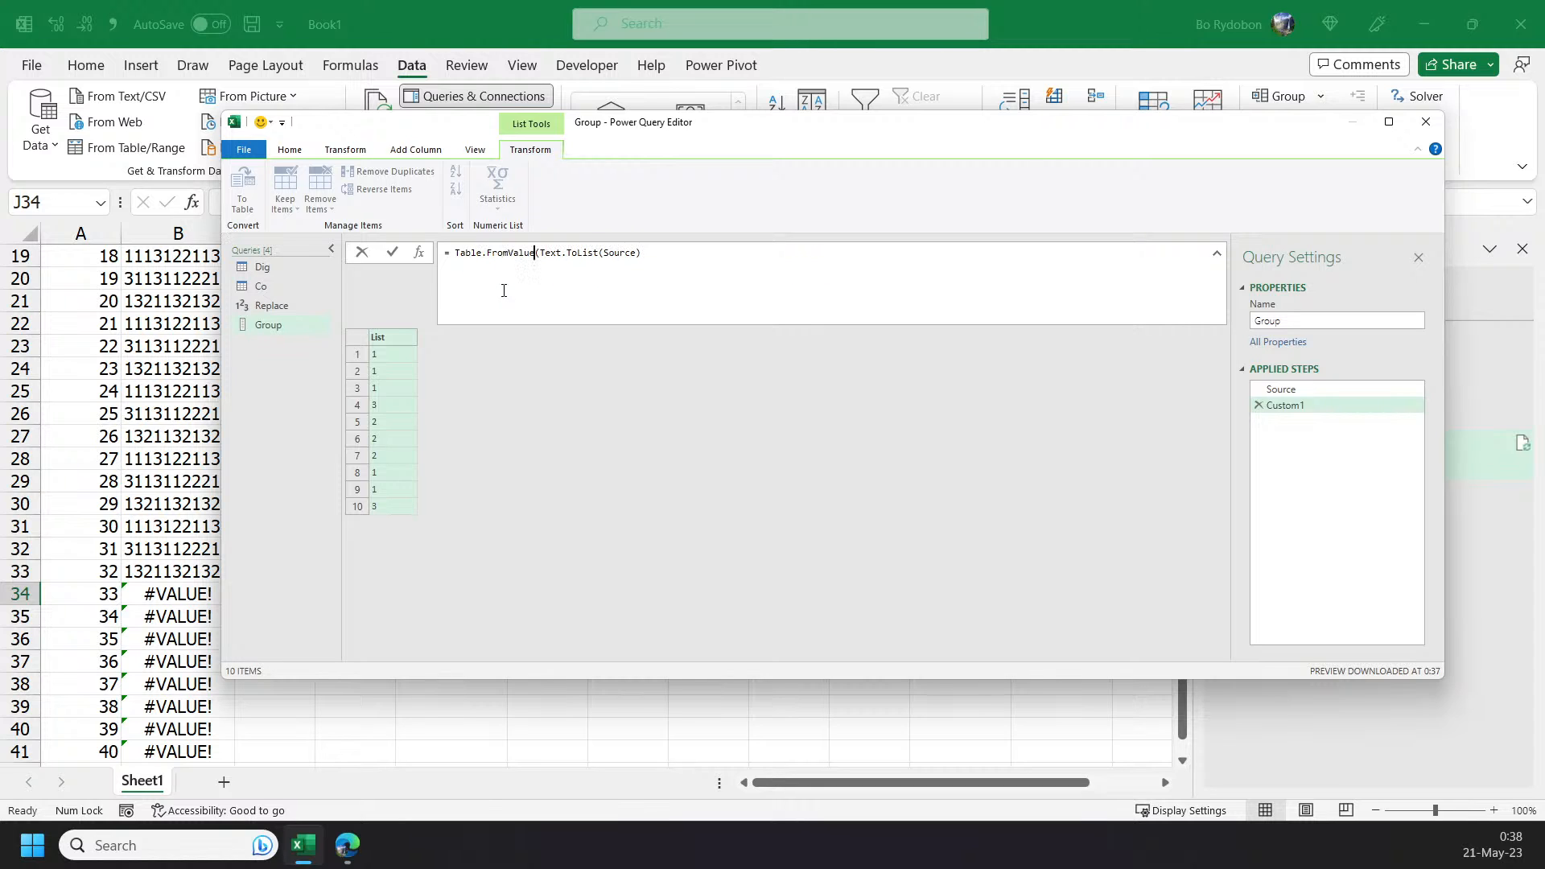
key("End")
type(")")
key("Return")
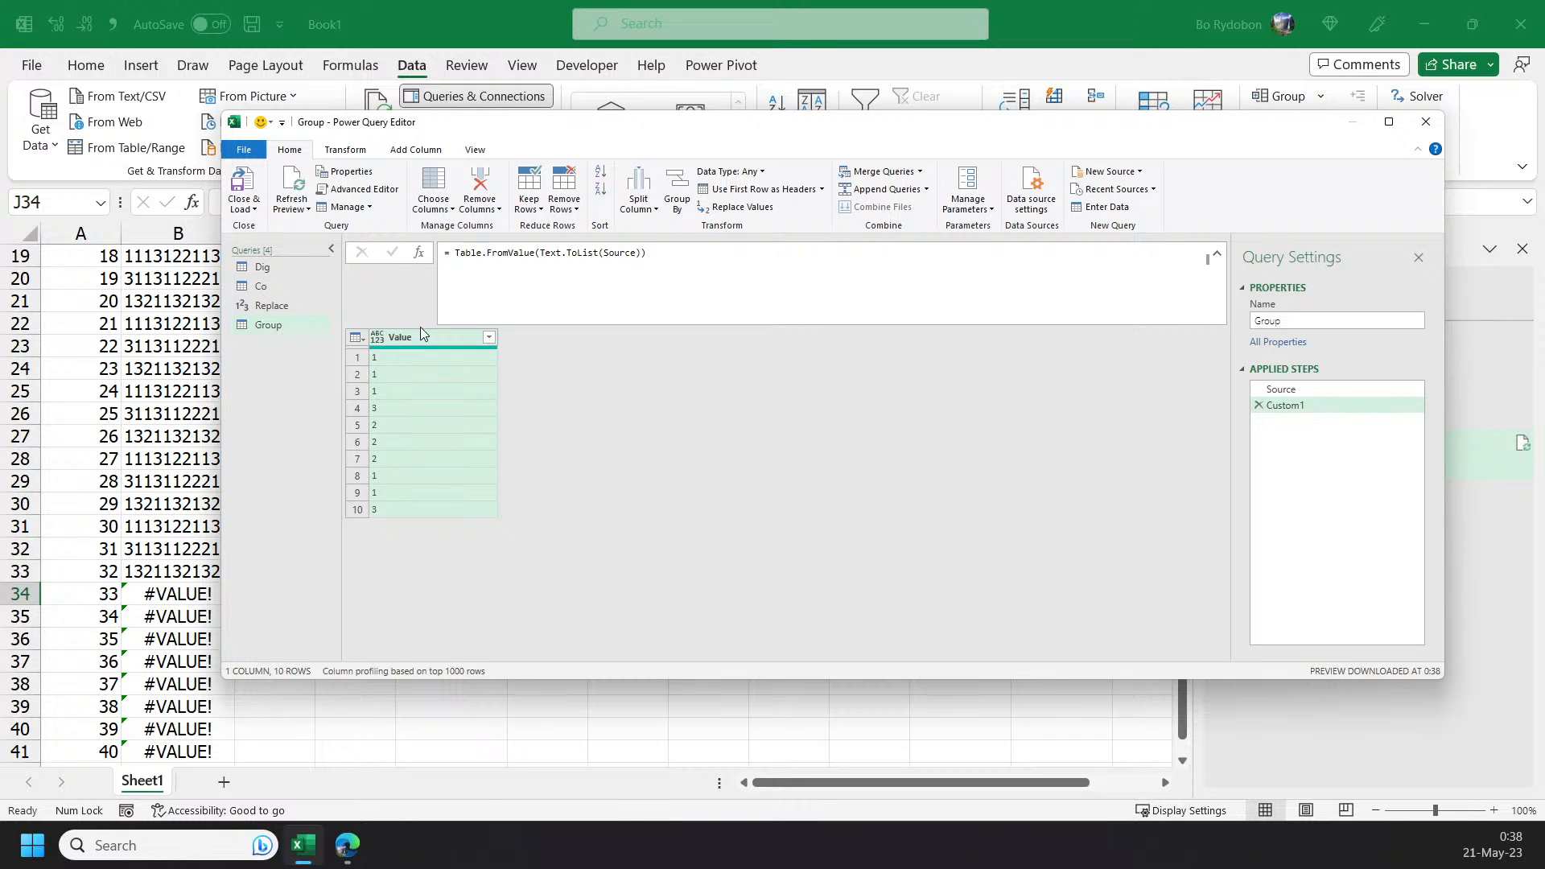
- Wrap the table in Table.Group, grouping by "Value" with the aggregated column {"C",each _}
left_click(471, 266)
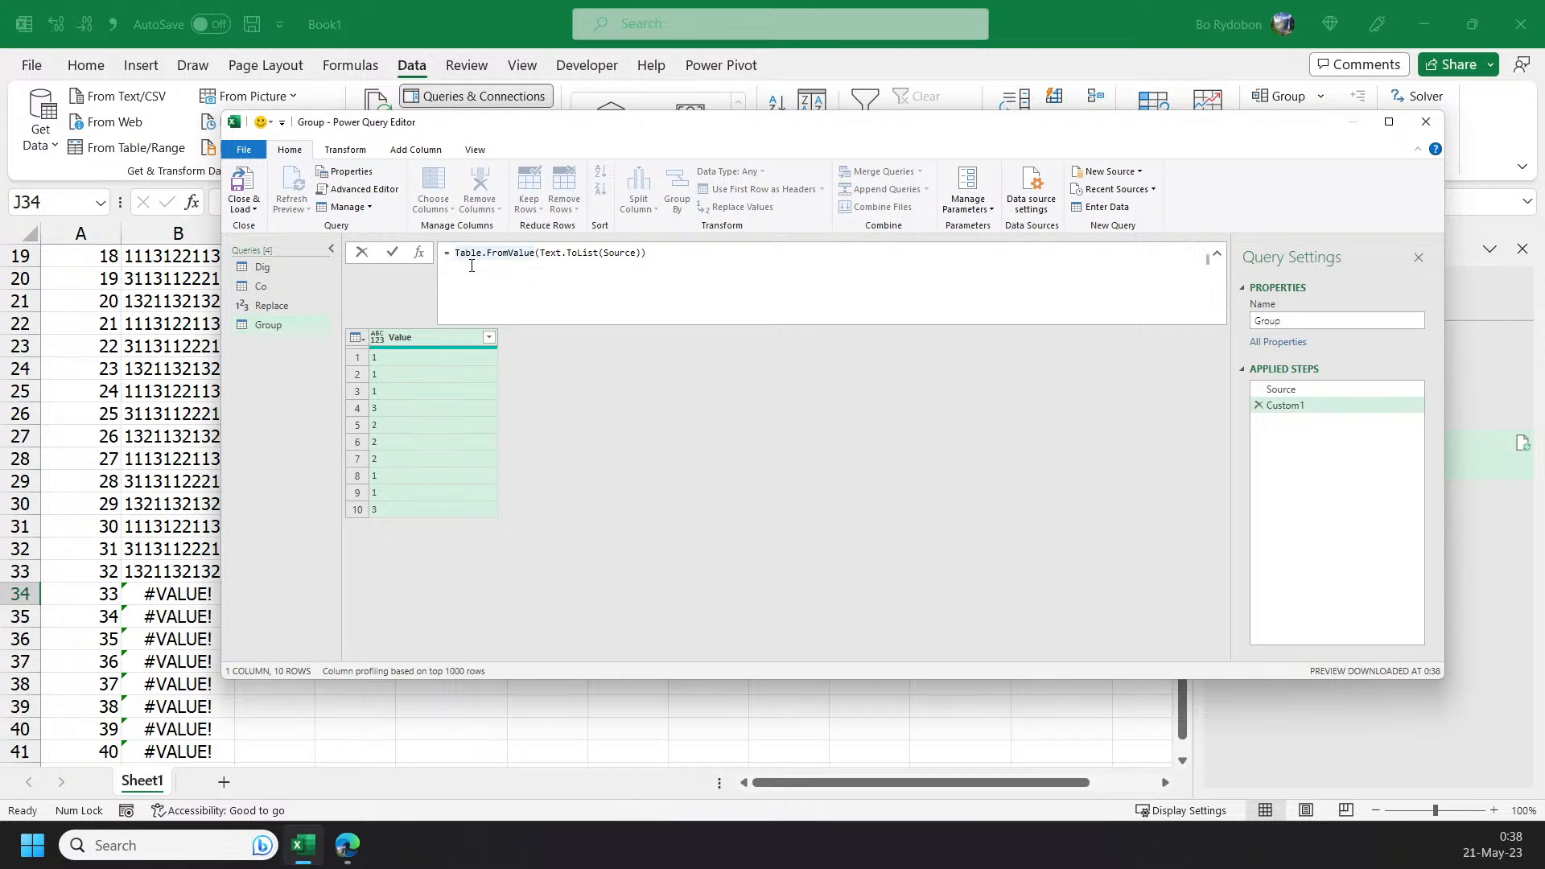
type("(")
type("Table.Group")
key("End")
type(",\"")
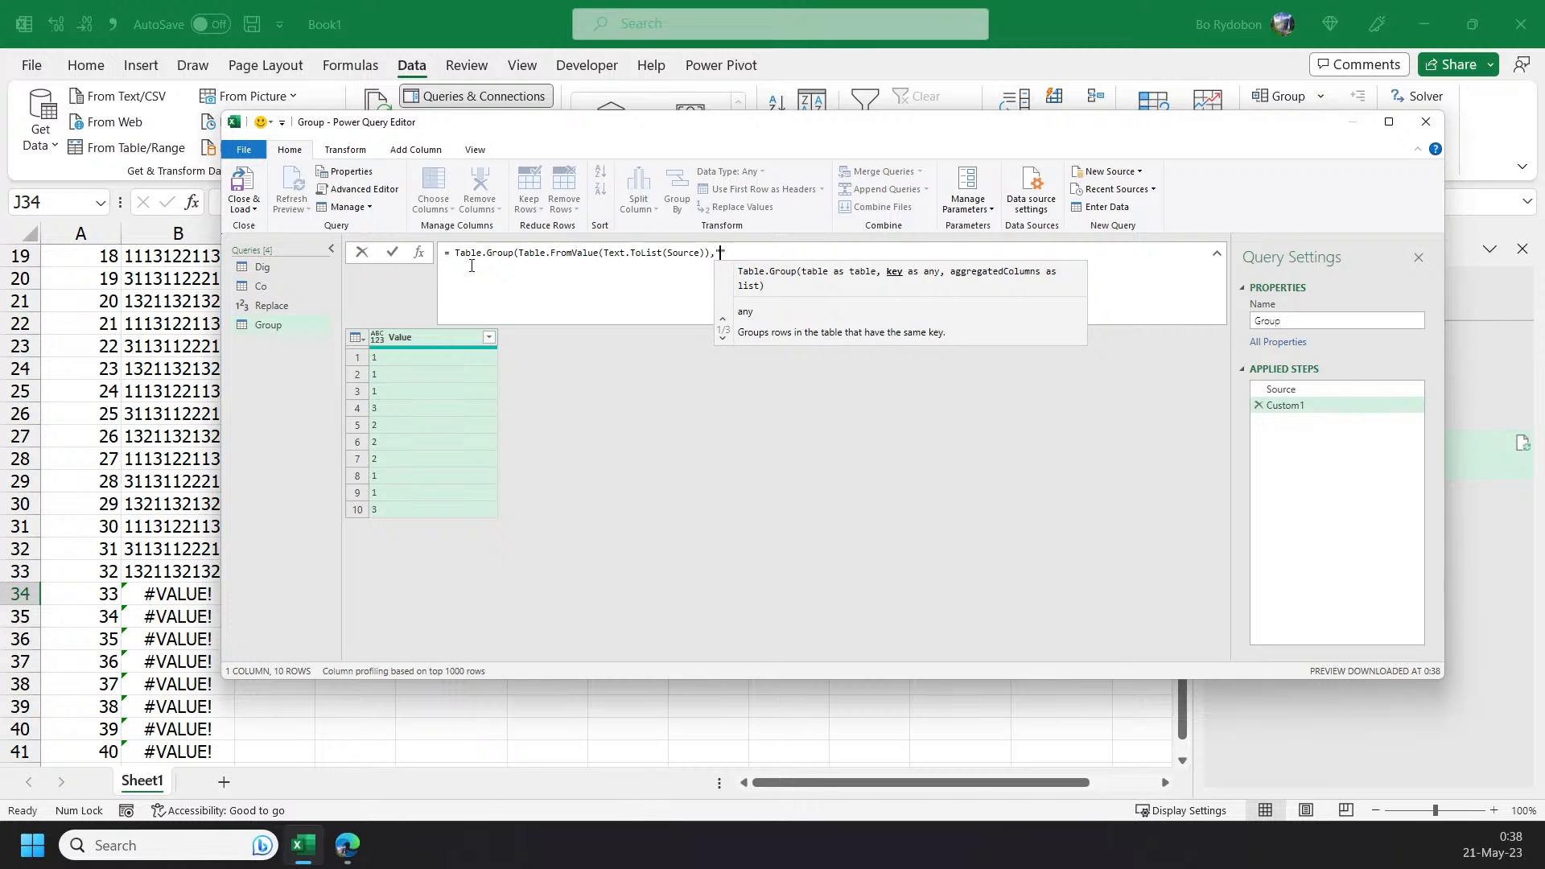
type("Val")
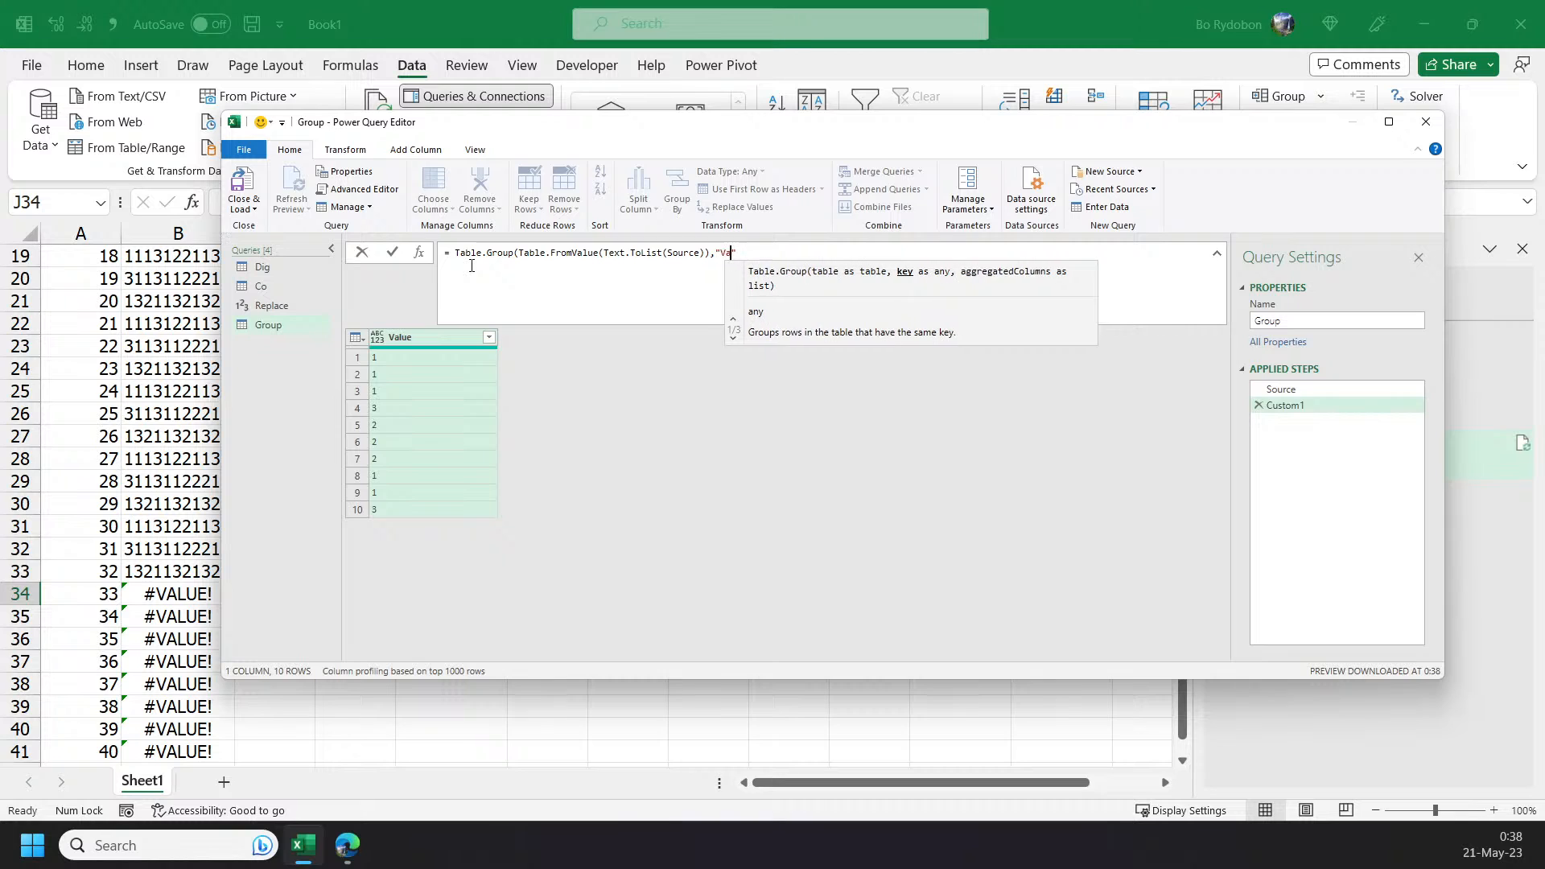
type("ue")
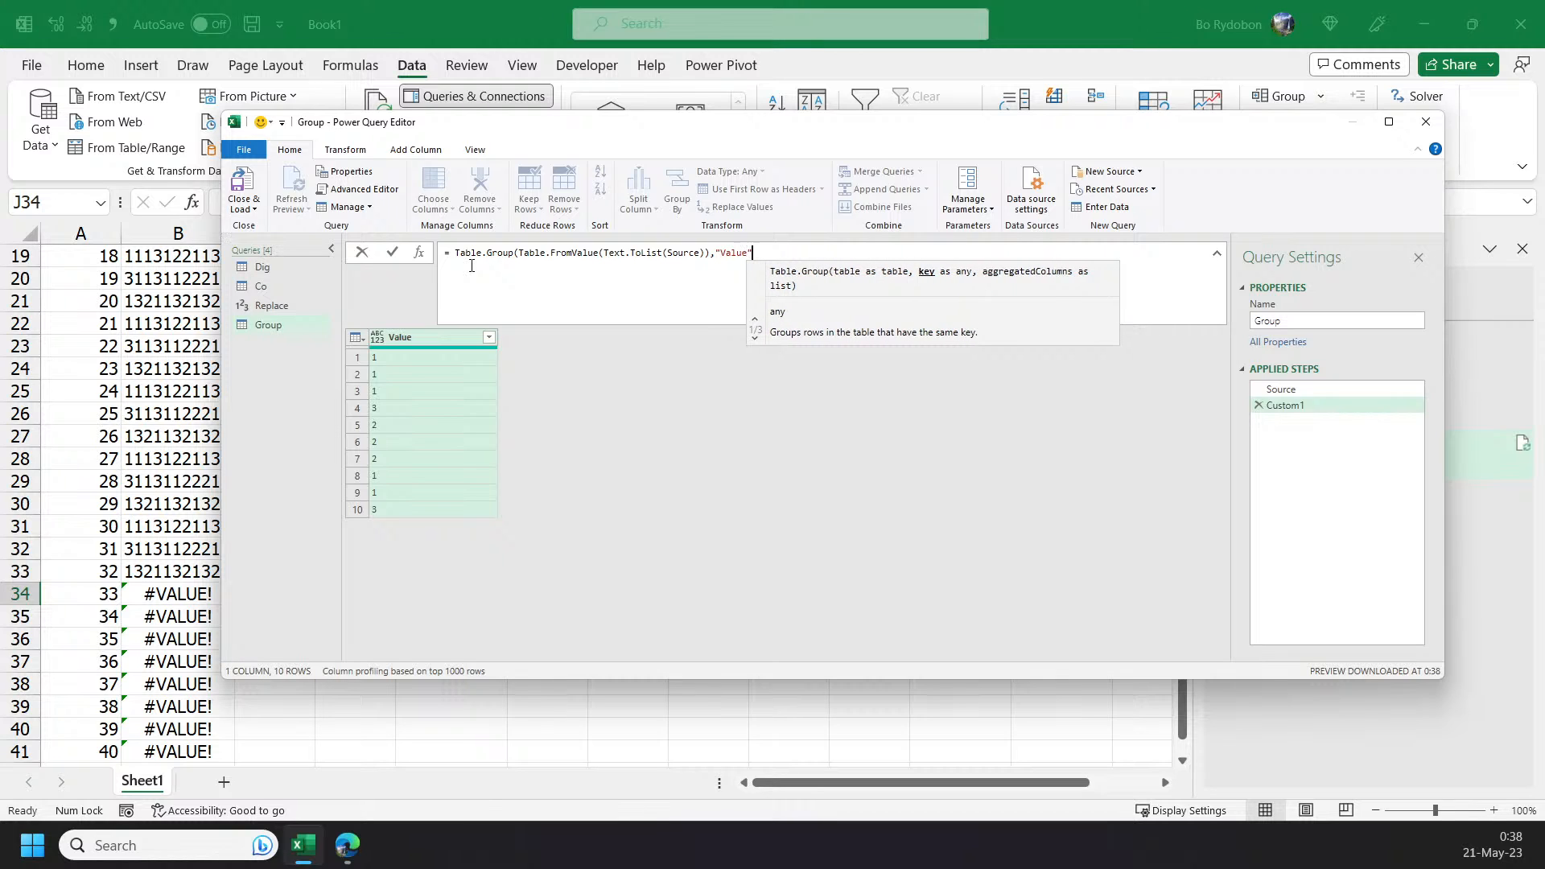
type("\",{\"")
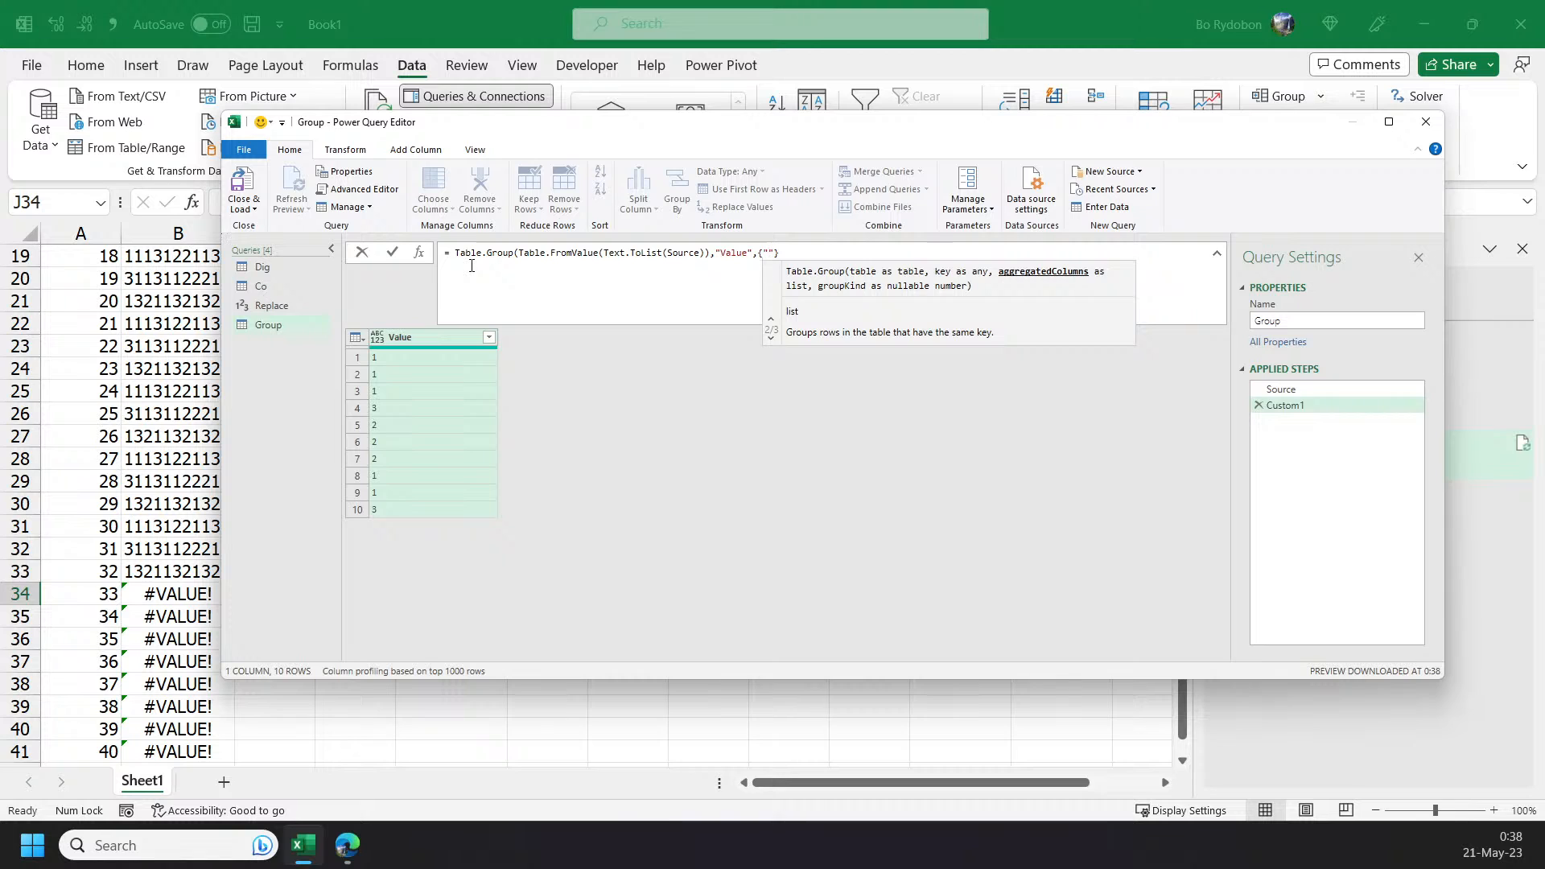
type("C\"")
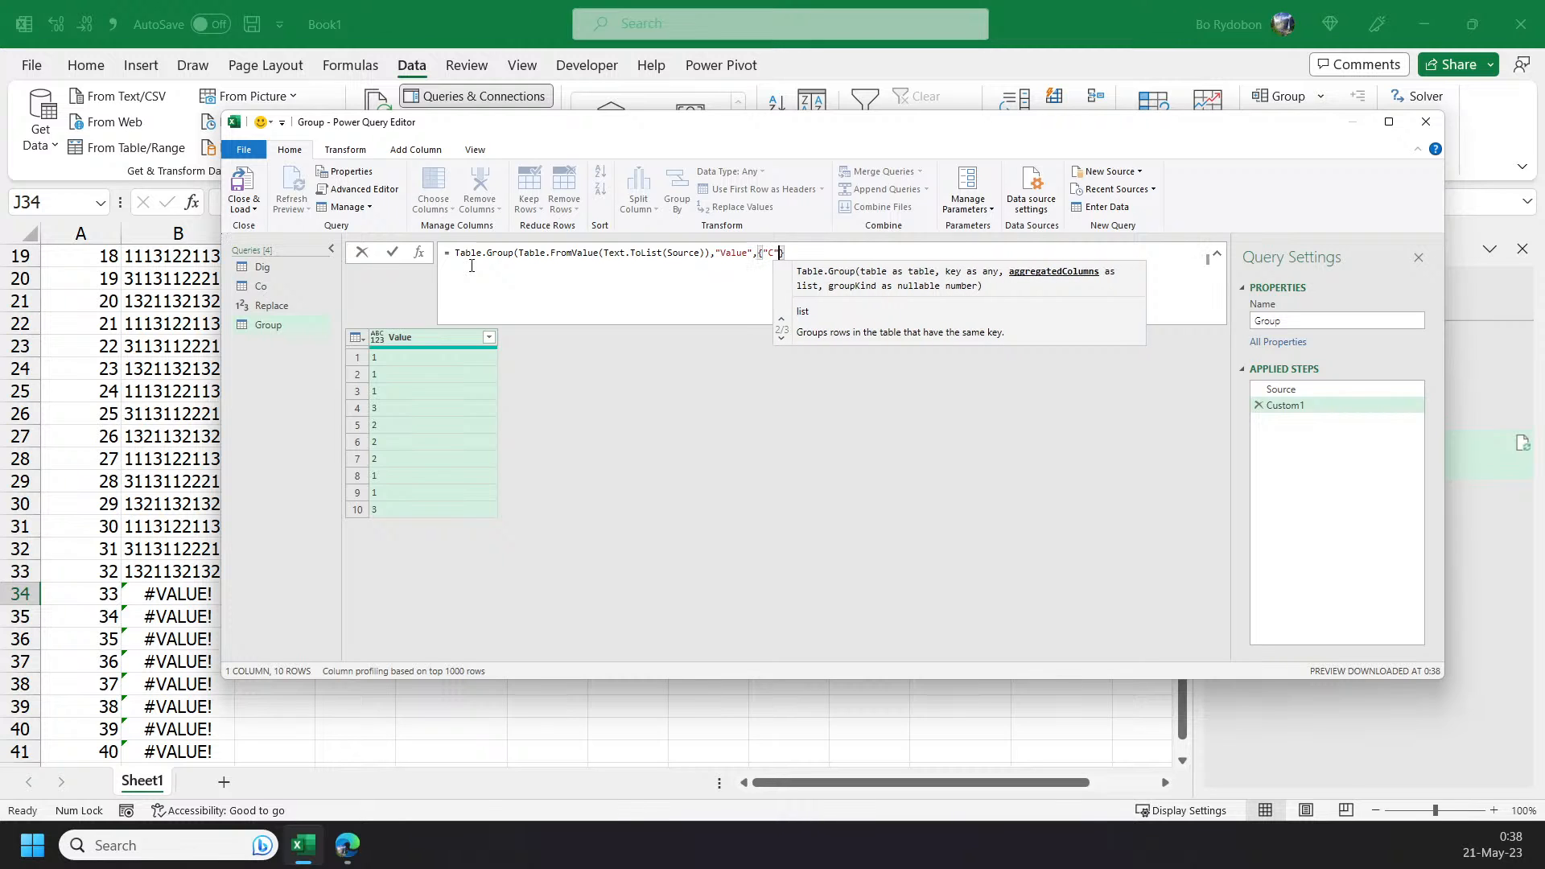
type(",e")
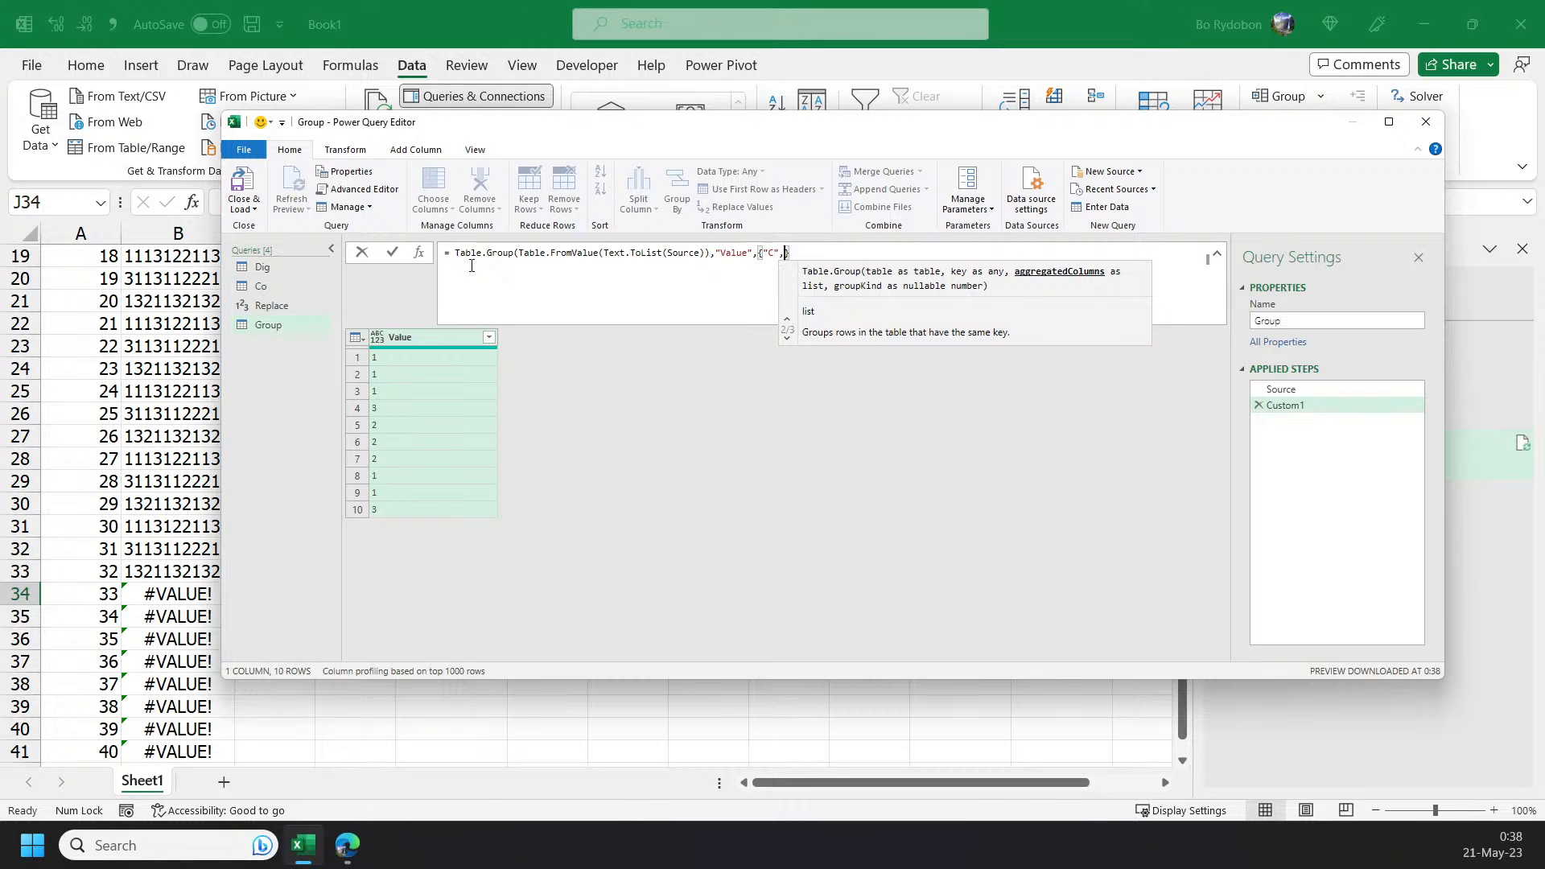
type("ach -")
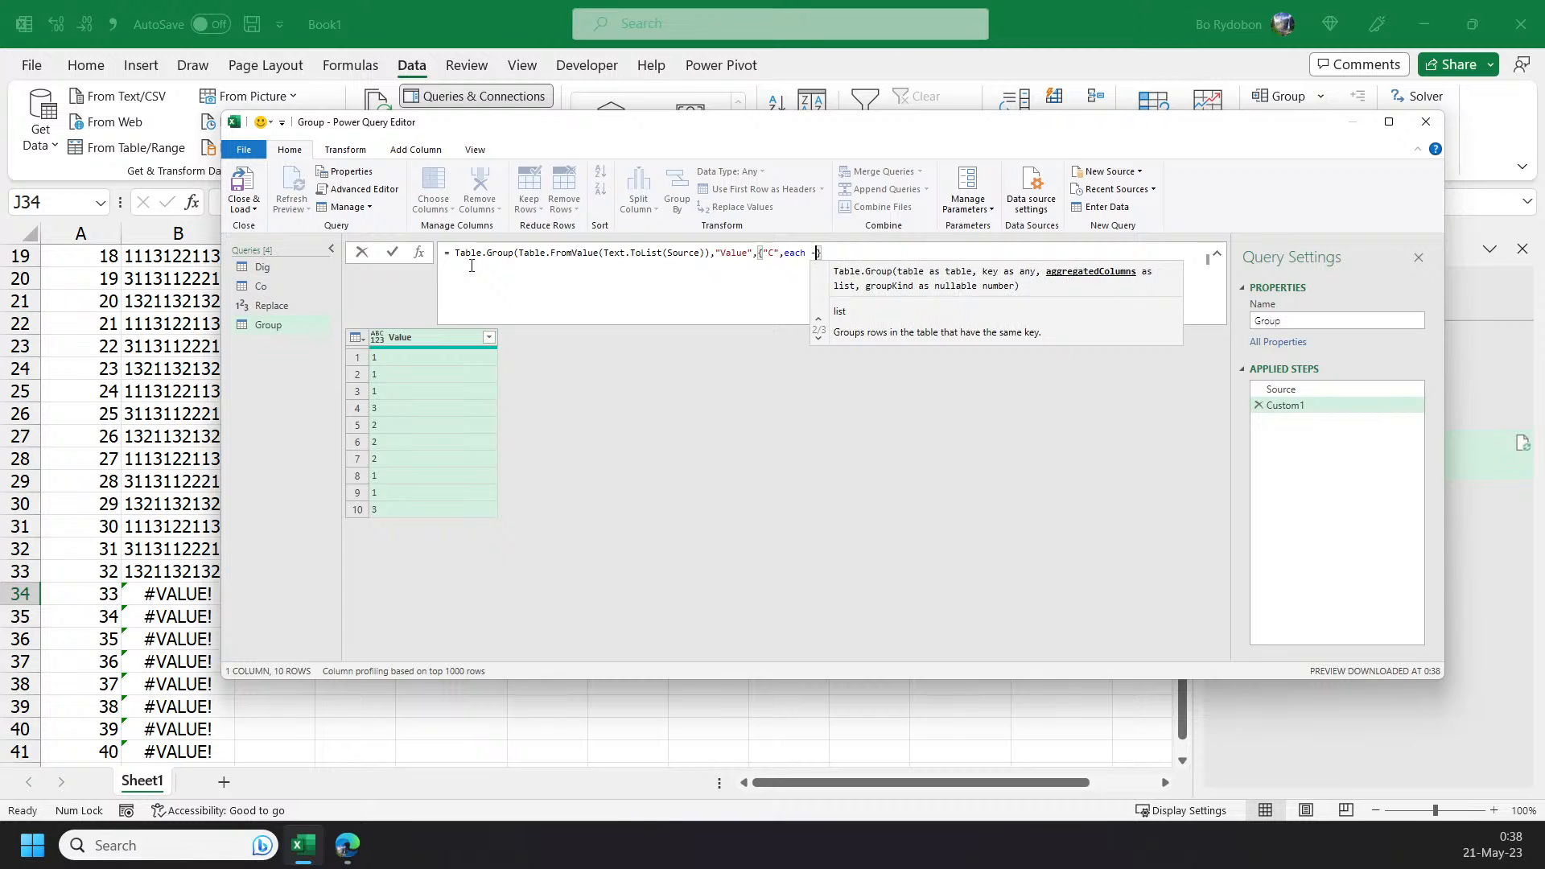
key("BackSpace")
type("_} )")
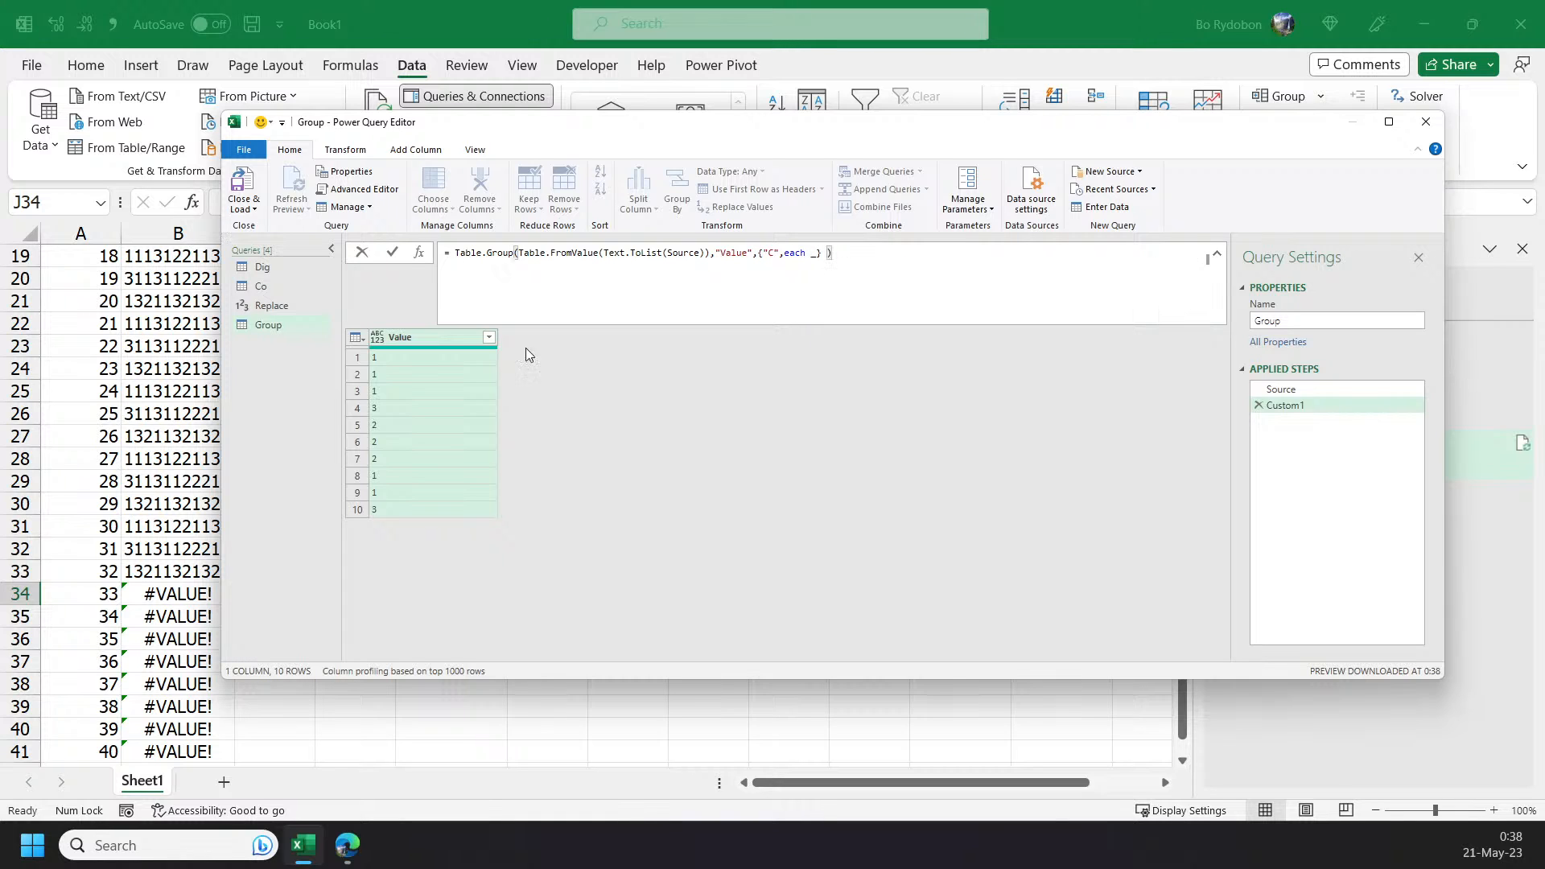
key("Return")
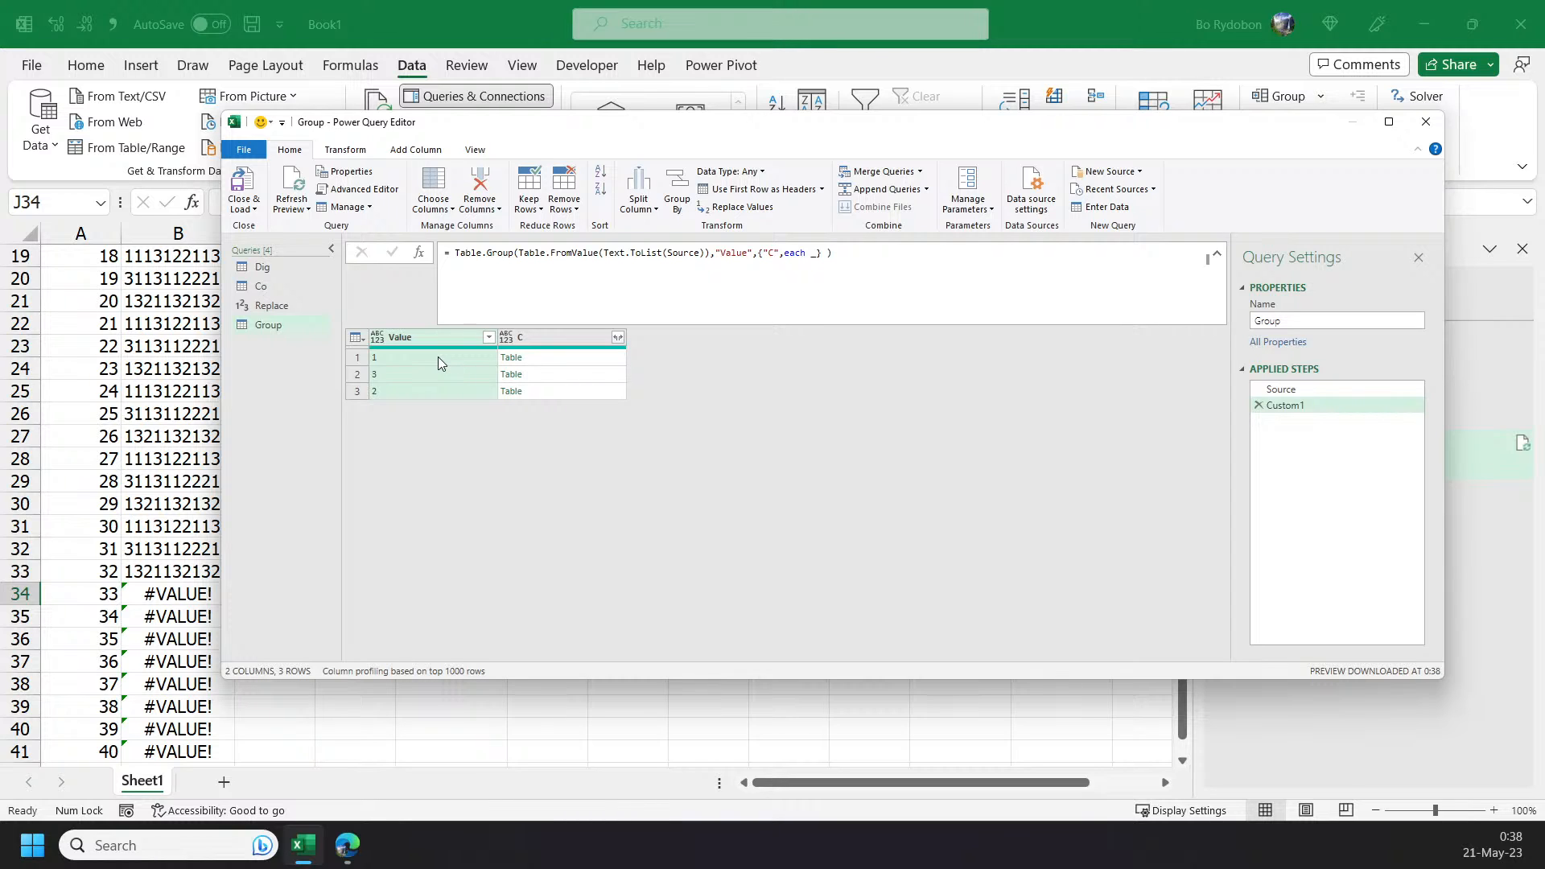
- Compare the grouped rows with the Source step's text, and preview the first nested table in column C with an enlarged preview area
left_click(417, 359)
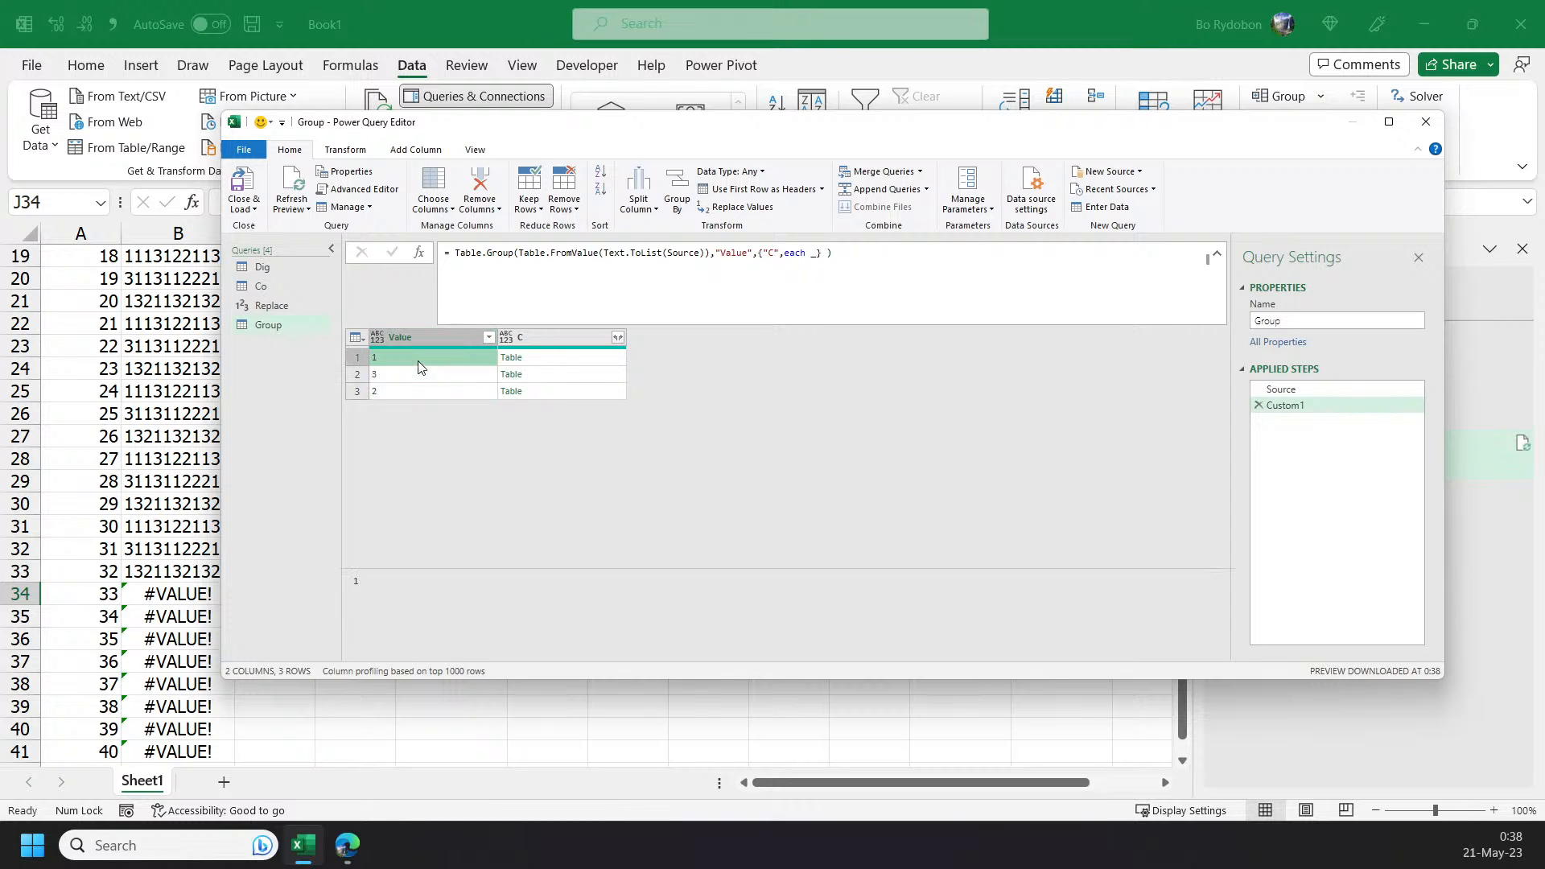
left_click(1311, 391)
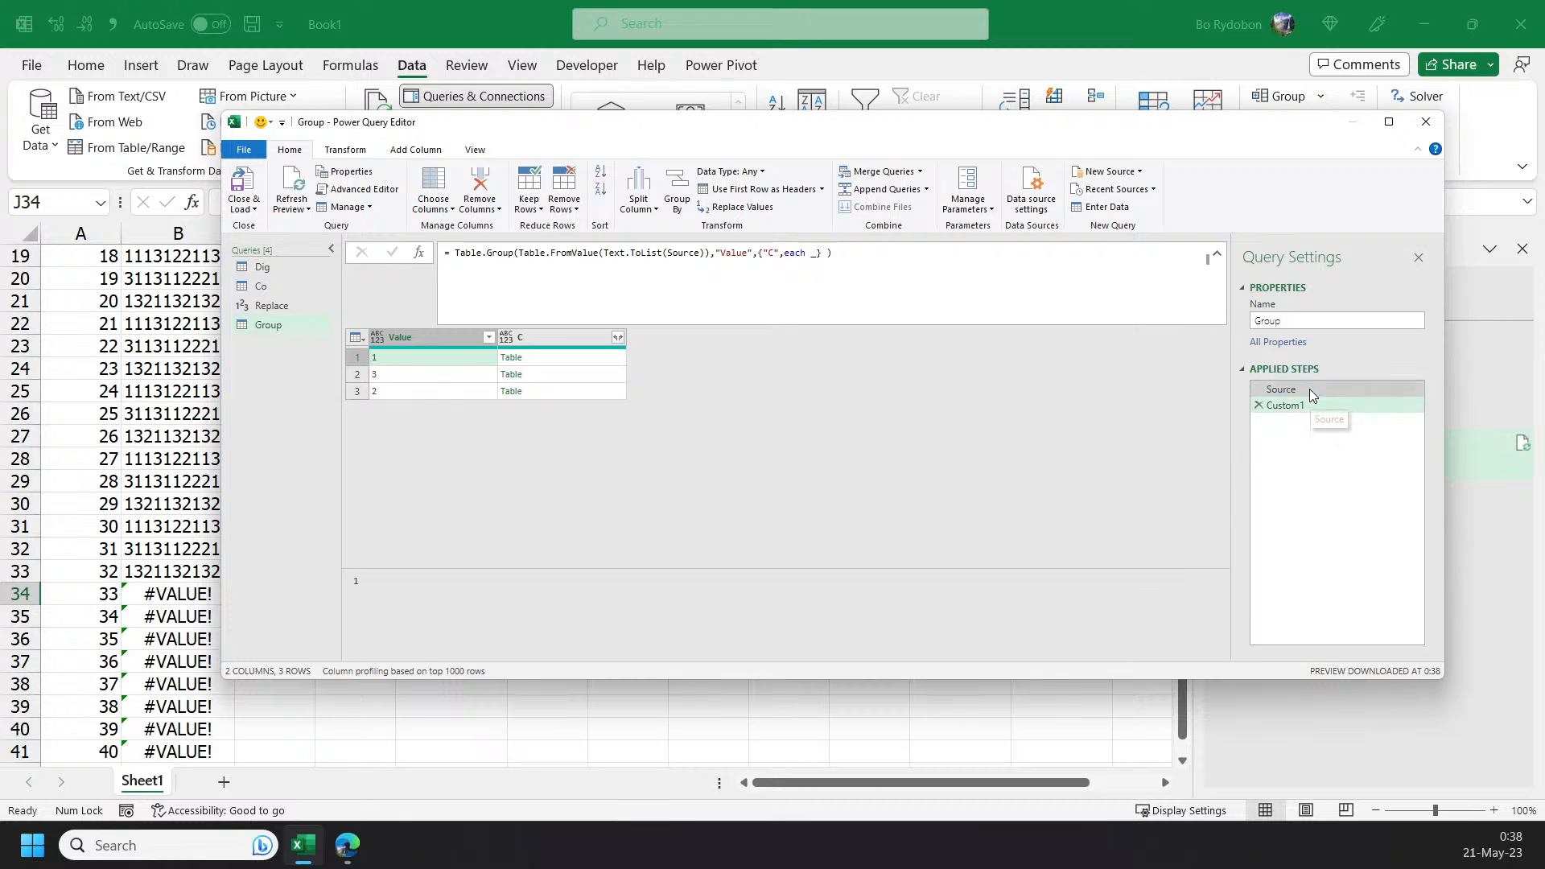
left_click_drag(471, 255, 449, 254)
left_click(1309, 409)
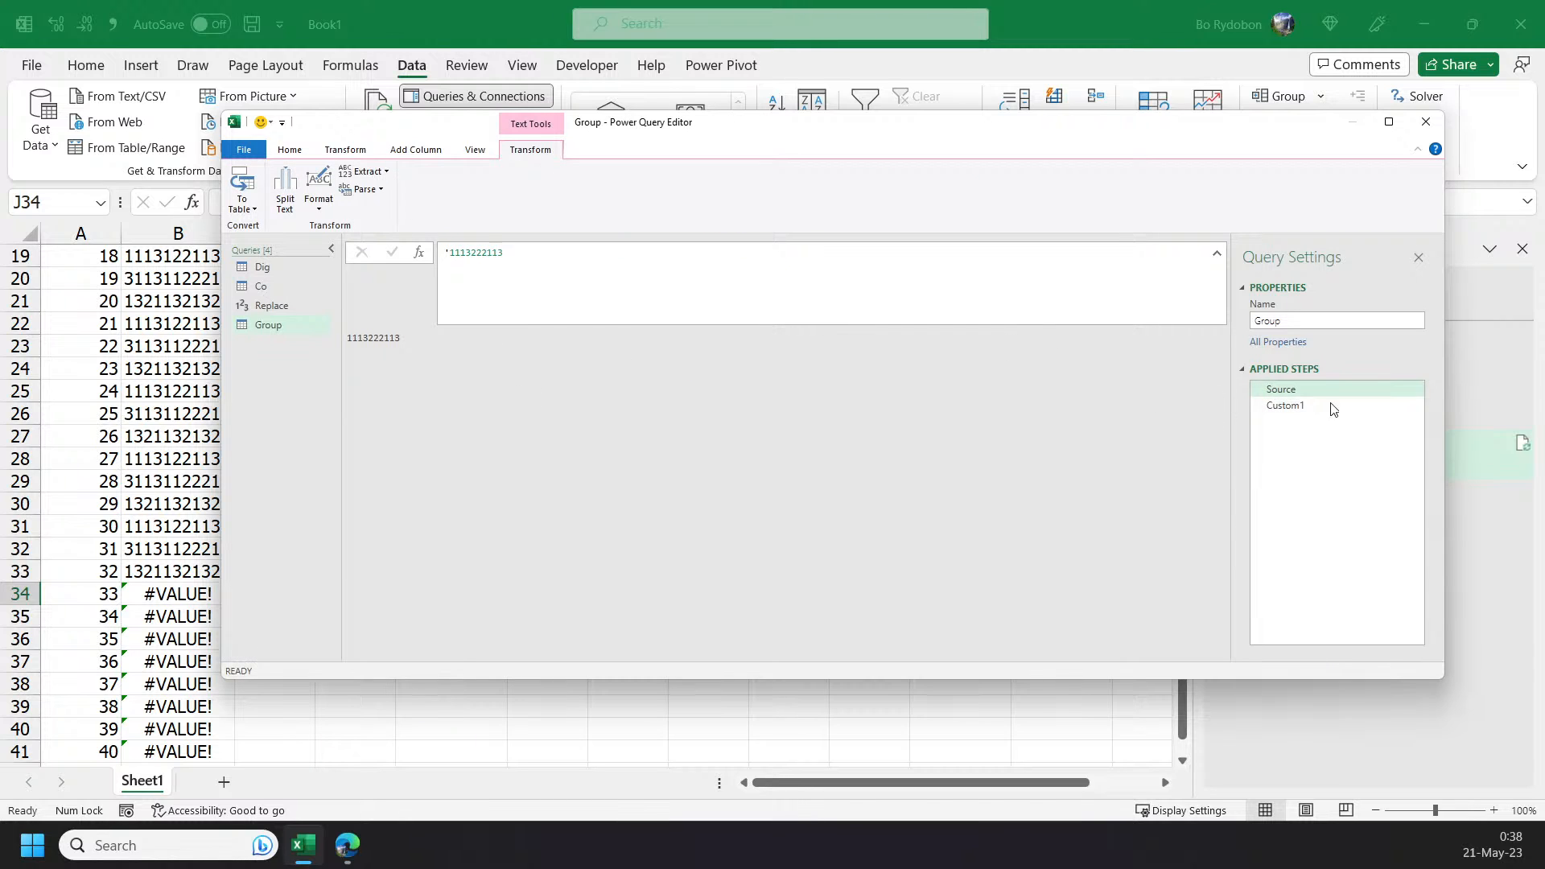
left_click(1328, 406)
left_click(555, 357)
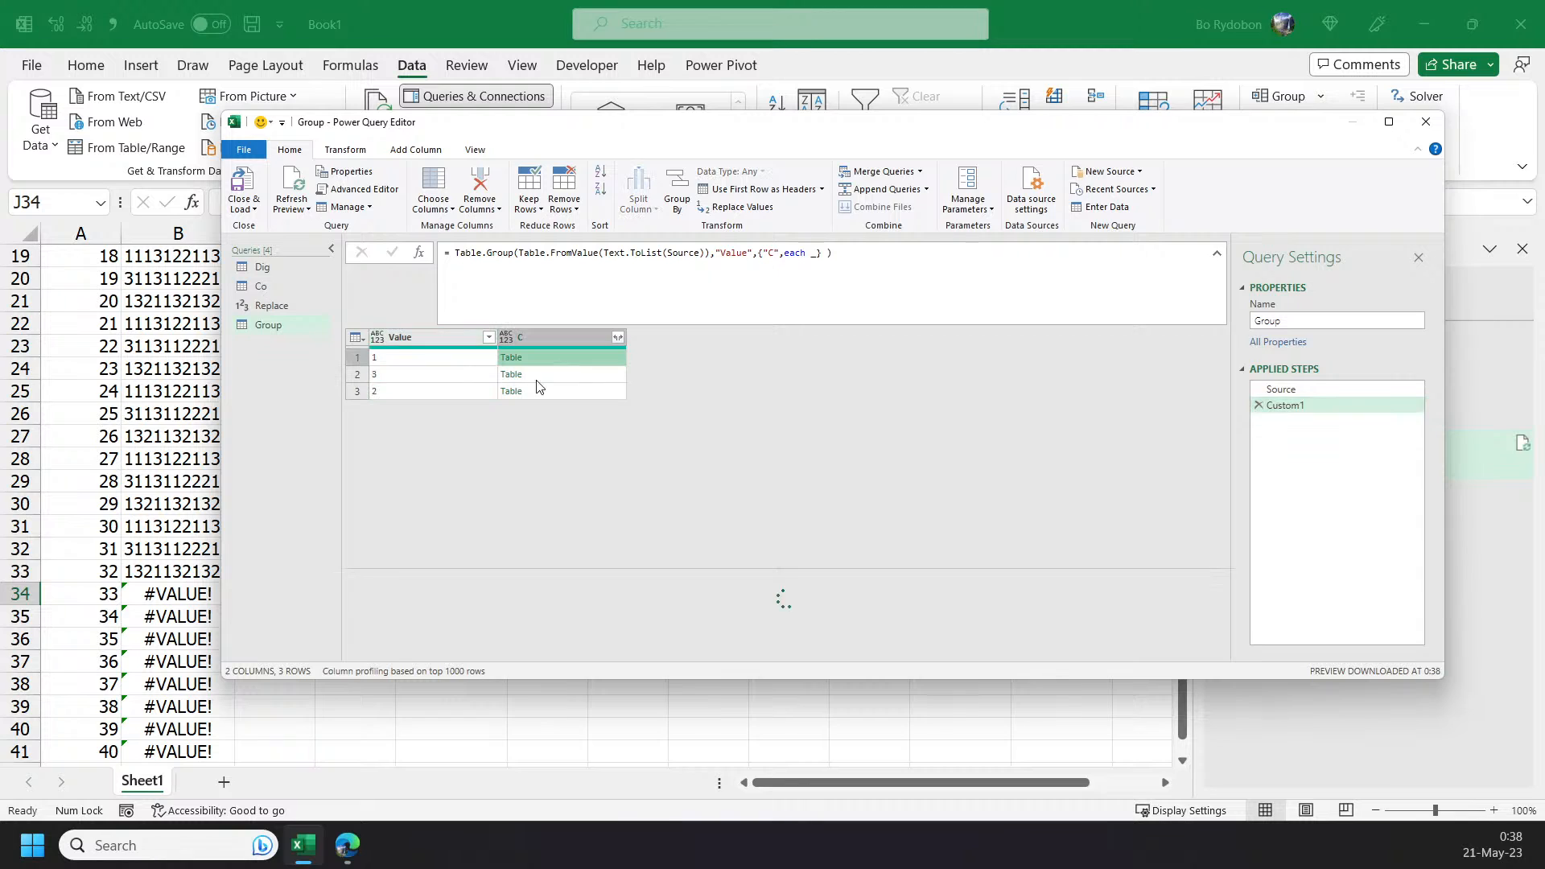
left_click_drag(436, 571, 431, 515)
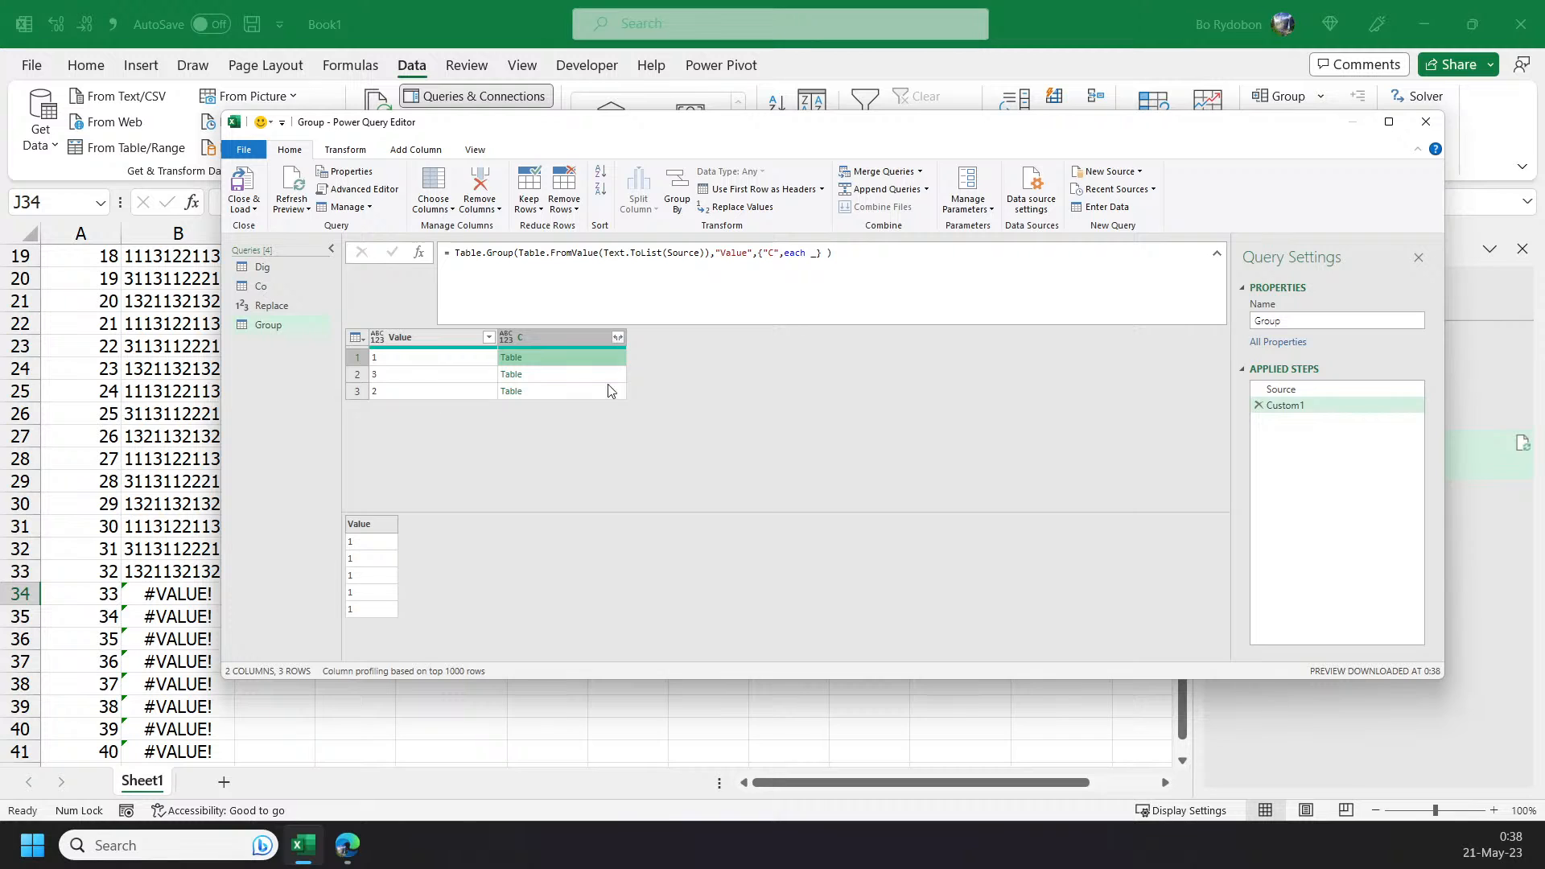
- Add GroupKind.Global as the fourth argument of the Table.Group formula
left_click(827, 254)
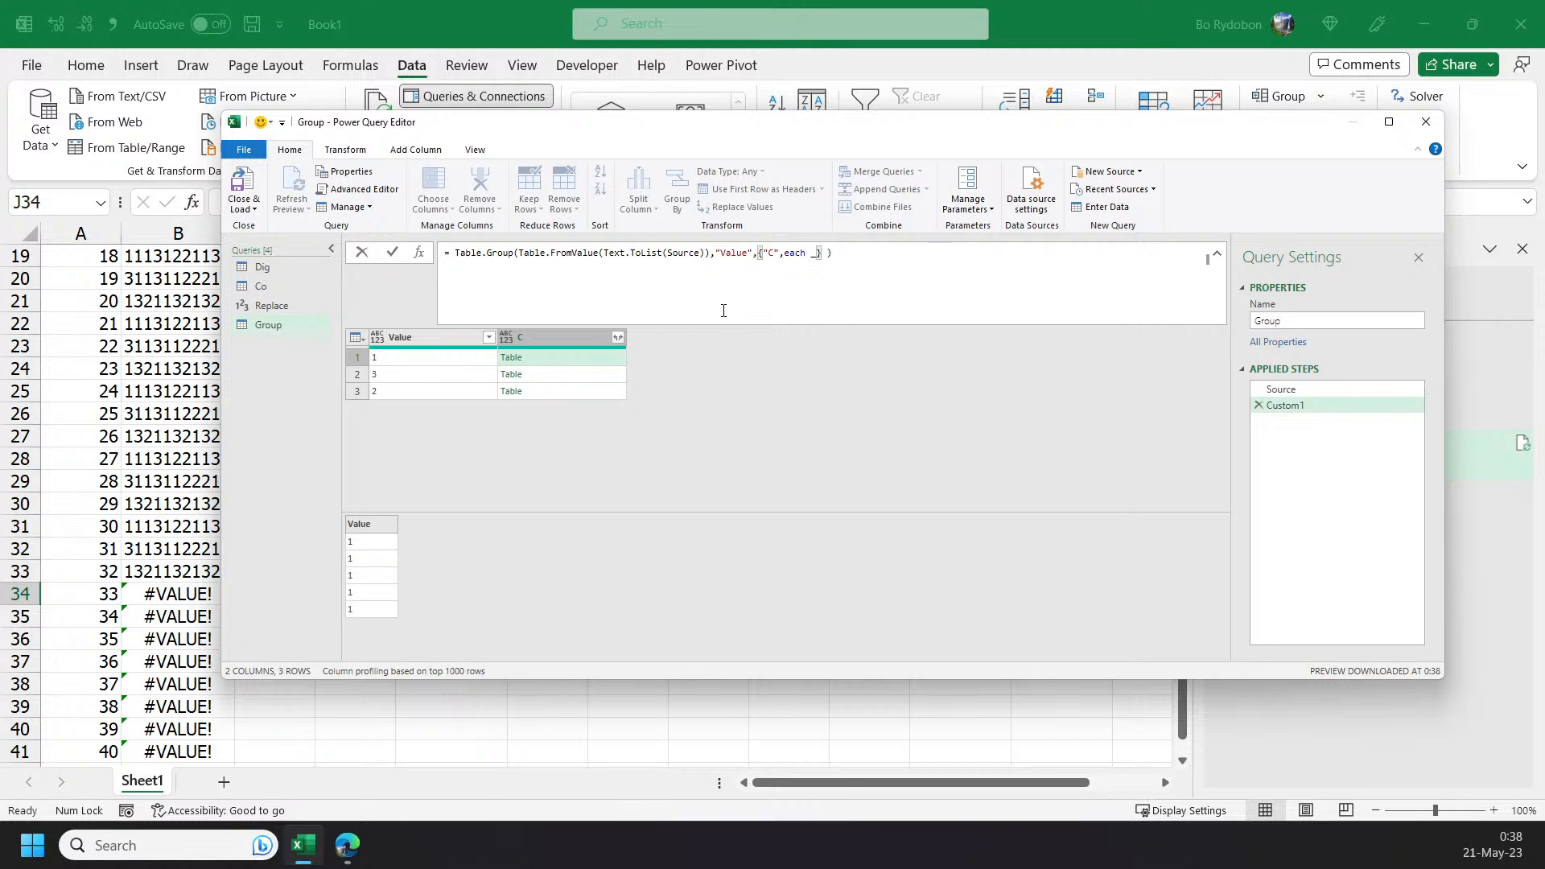
type(",")
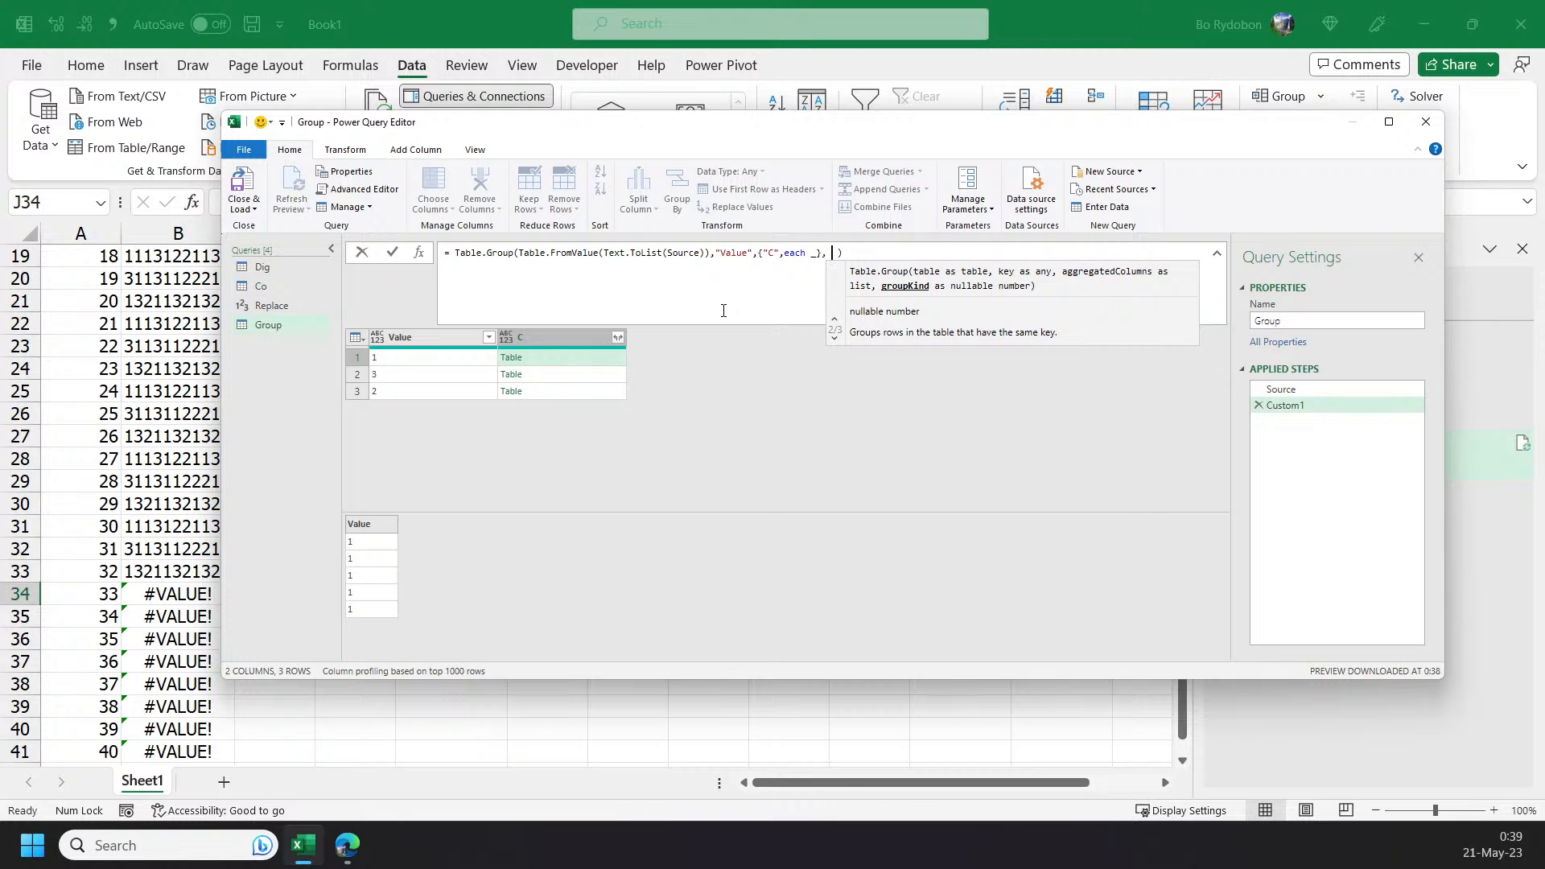
type(" gropo")
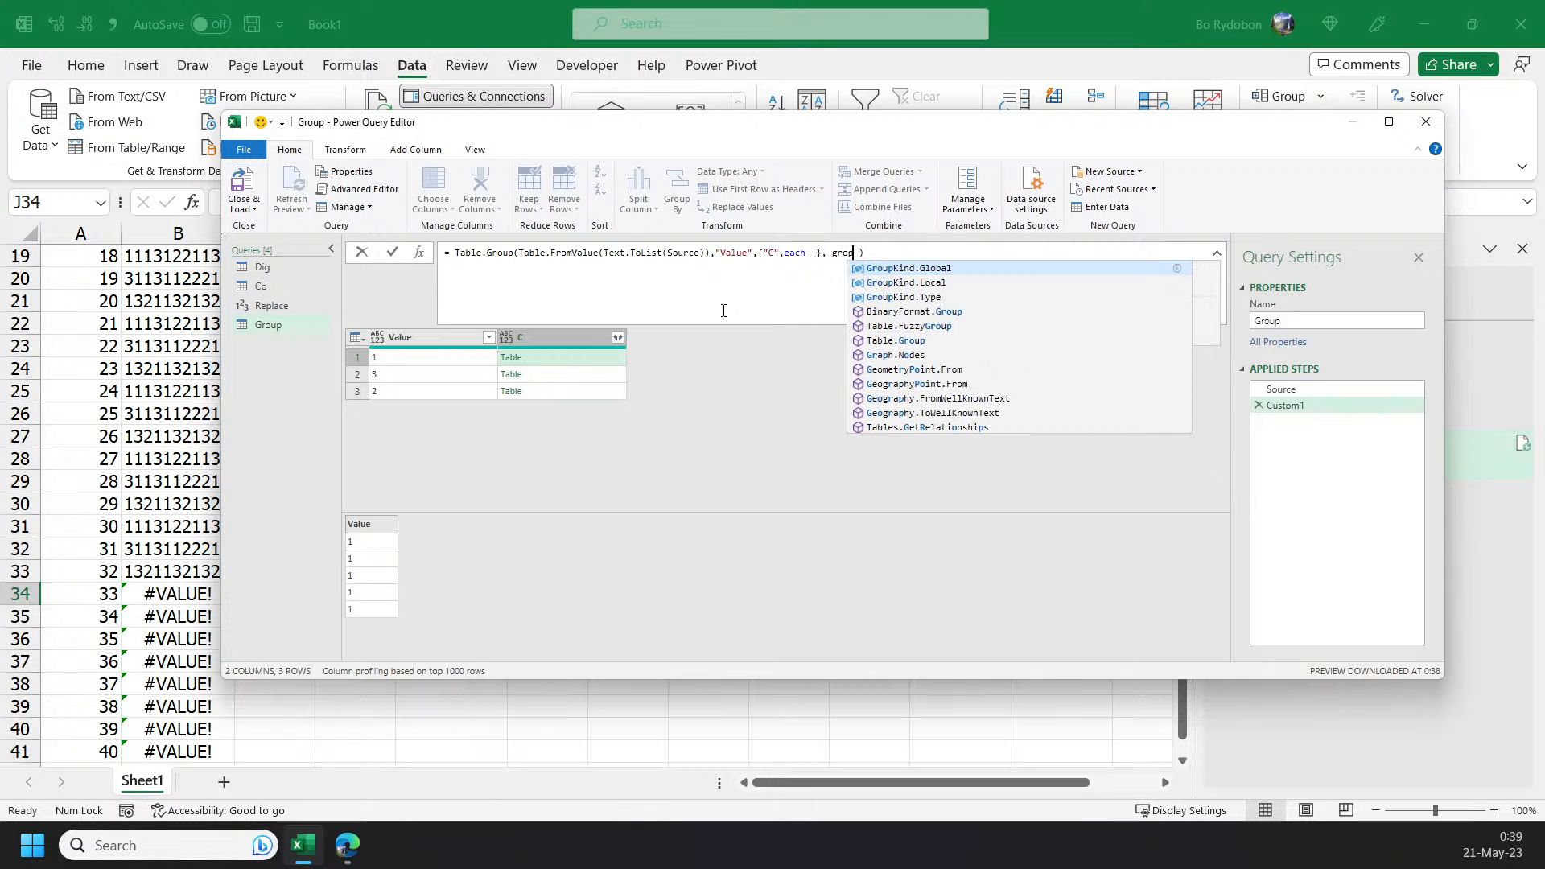
key("BackSpace")
key("BackSpace")
type("u")
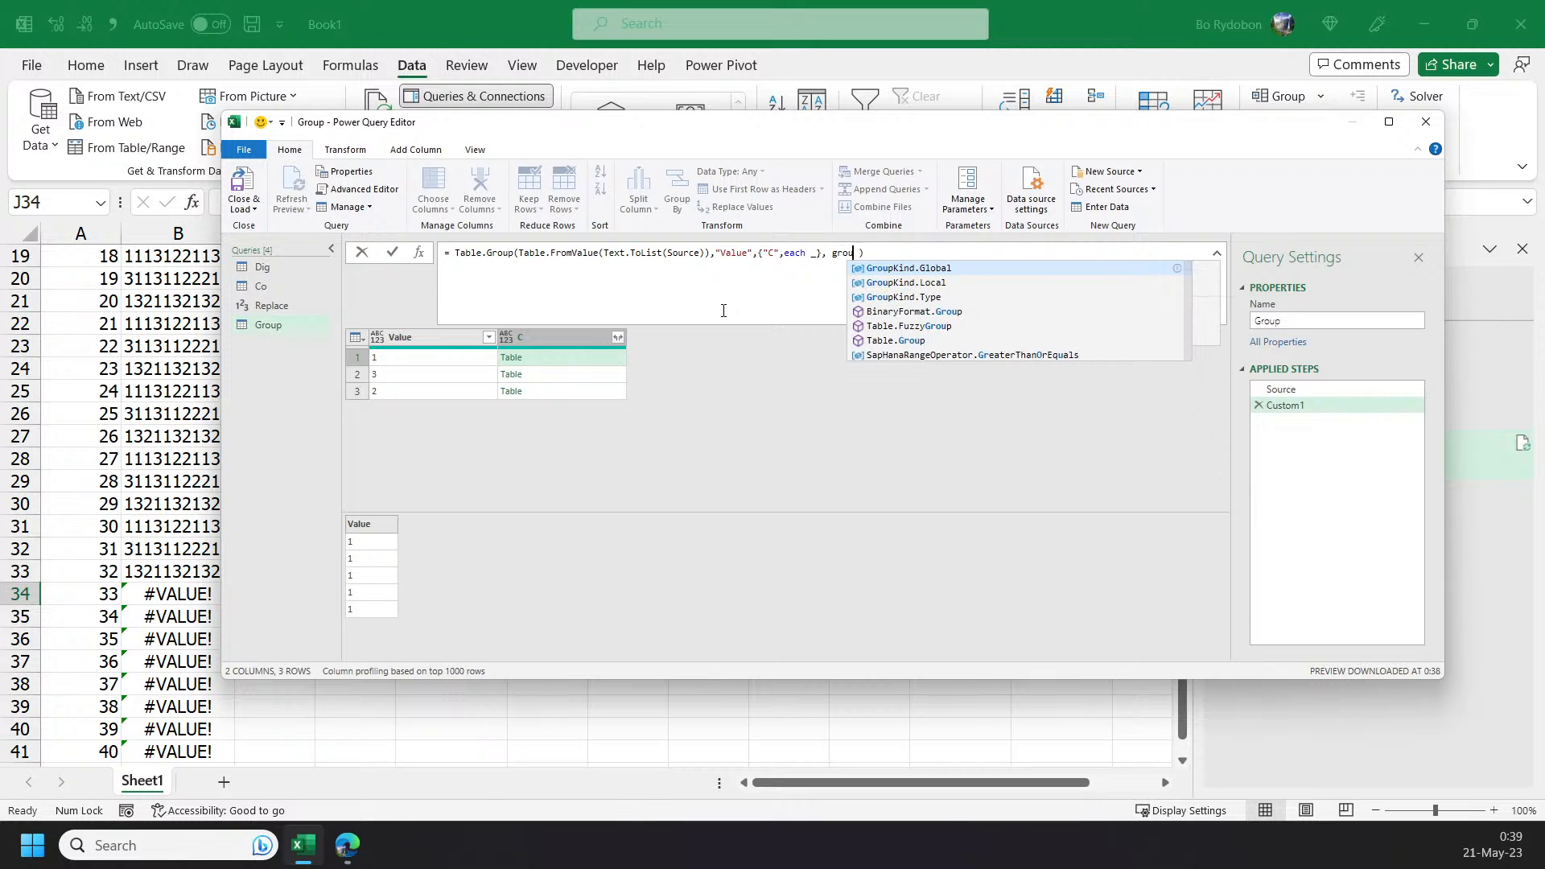
key("Tab")
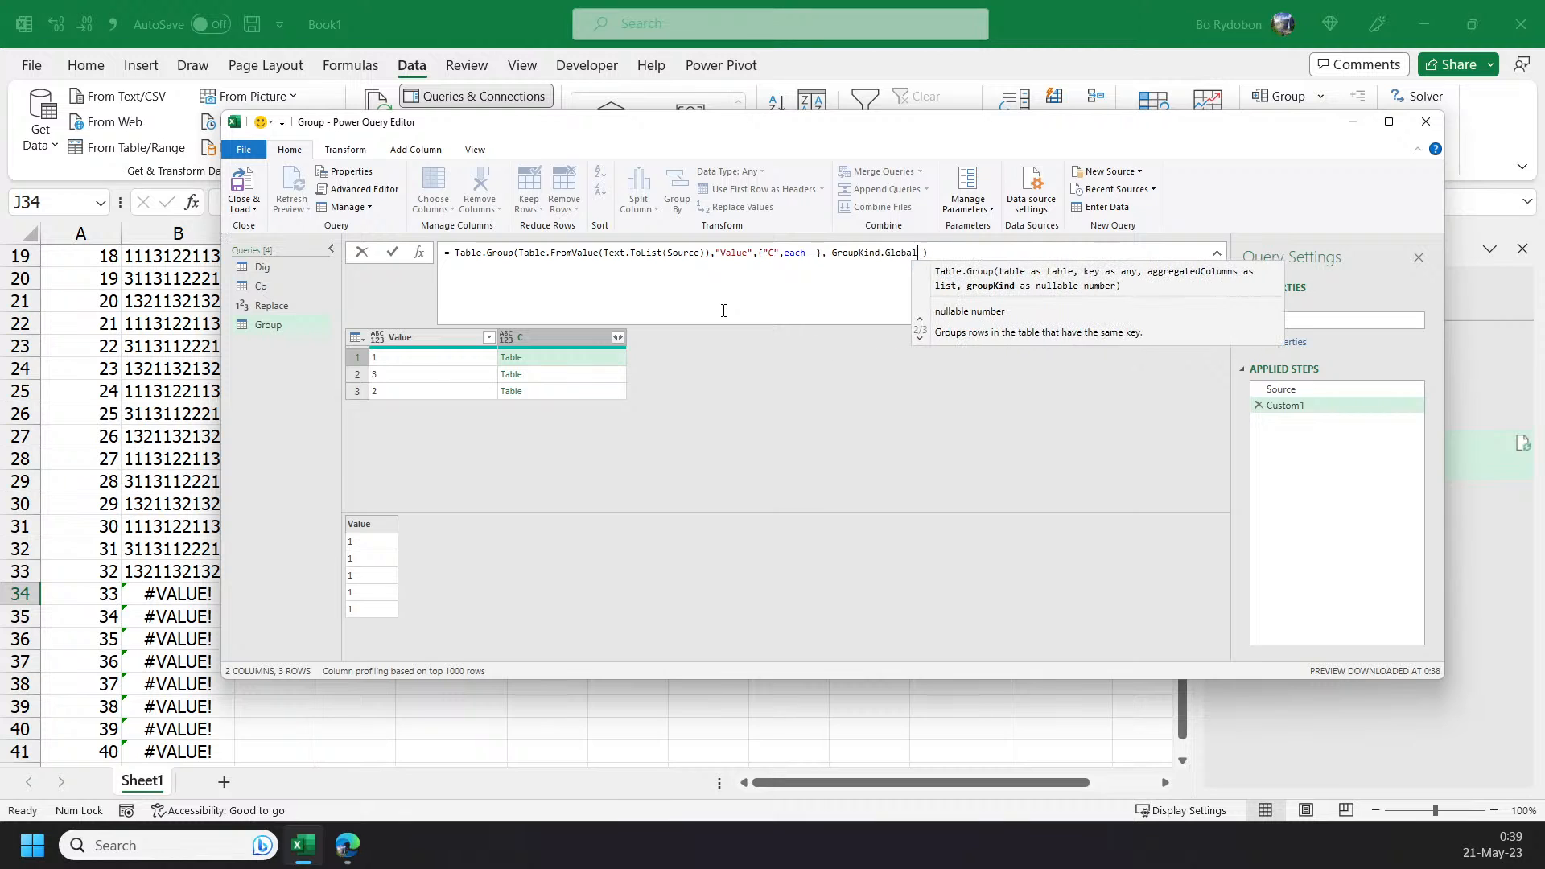
key("Return")
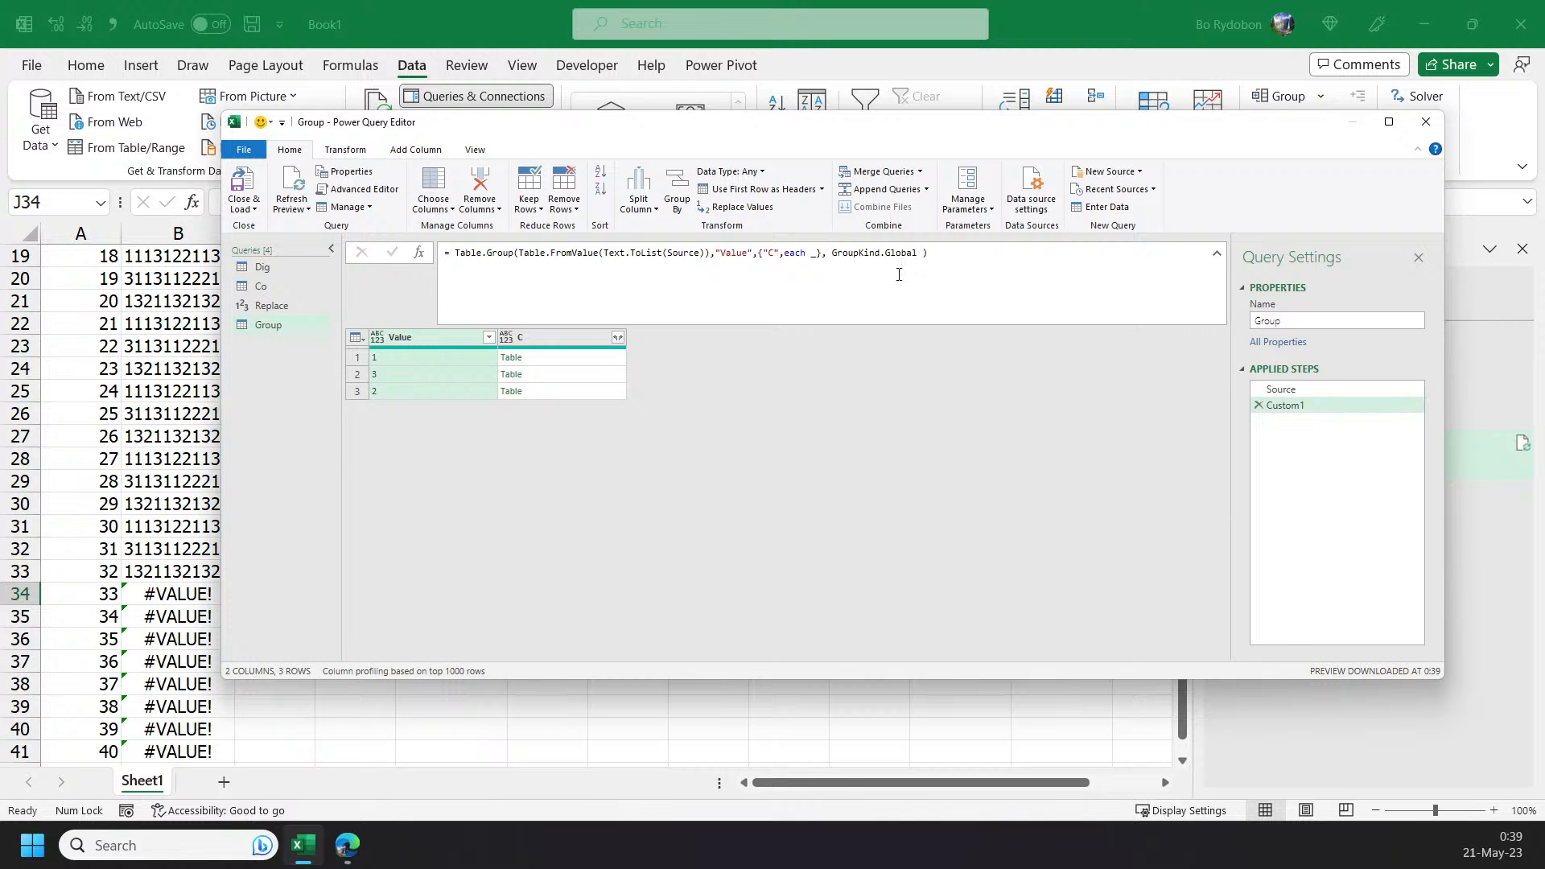
- Change the group kind argument in the Table.Group formula to GroupKind.Local
left_click(919, 254)
key("BackSpace")
key("BackSpace")
key("BackSpace")
key("BackSpace")
key("BackSpace")
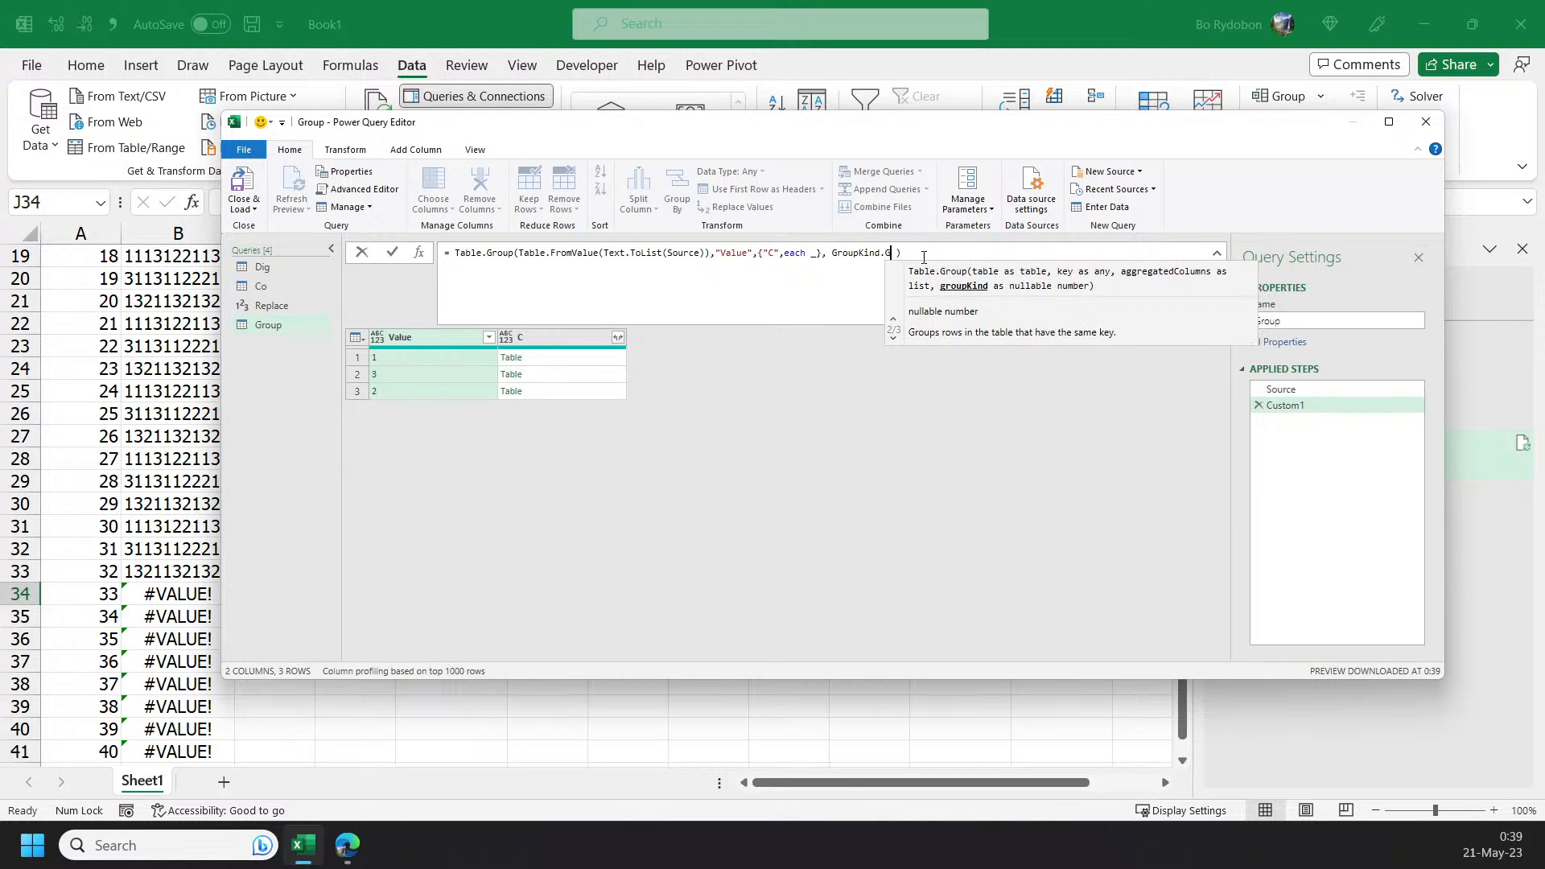
key("BackSpace")
type("Lo")
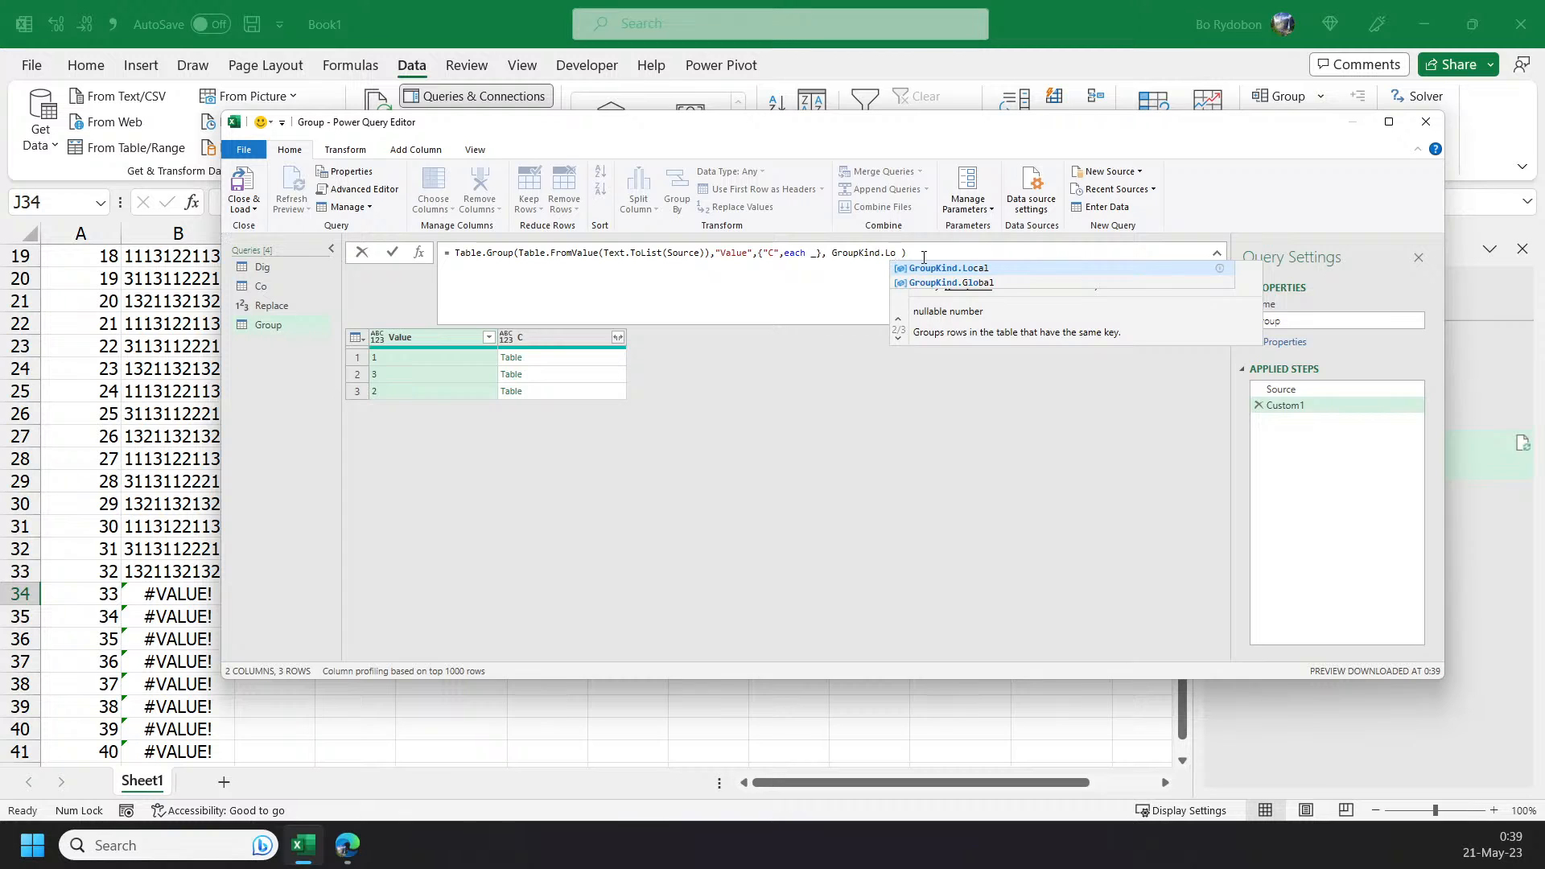
key("Tab")
key("Return")
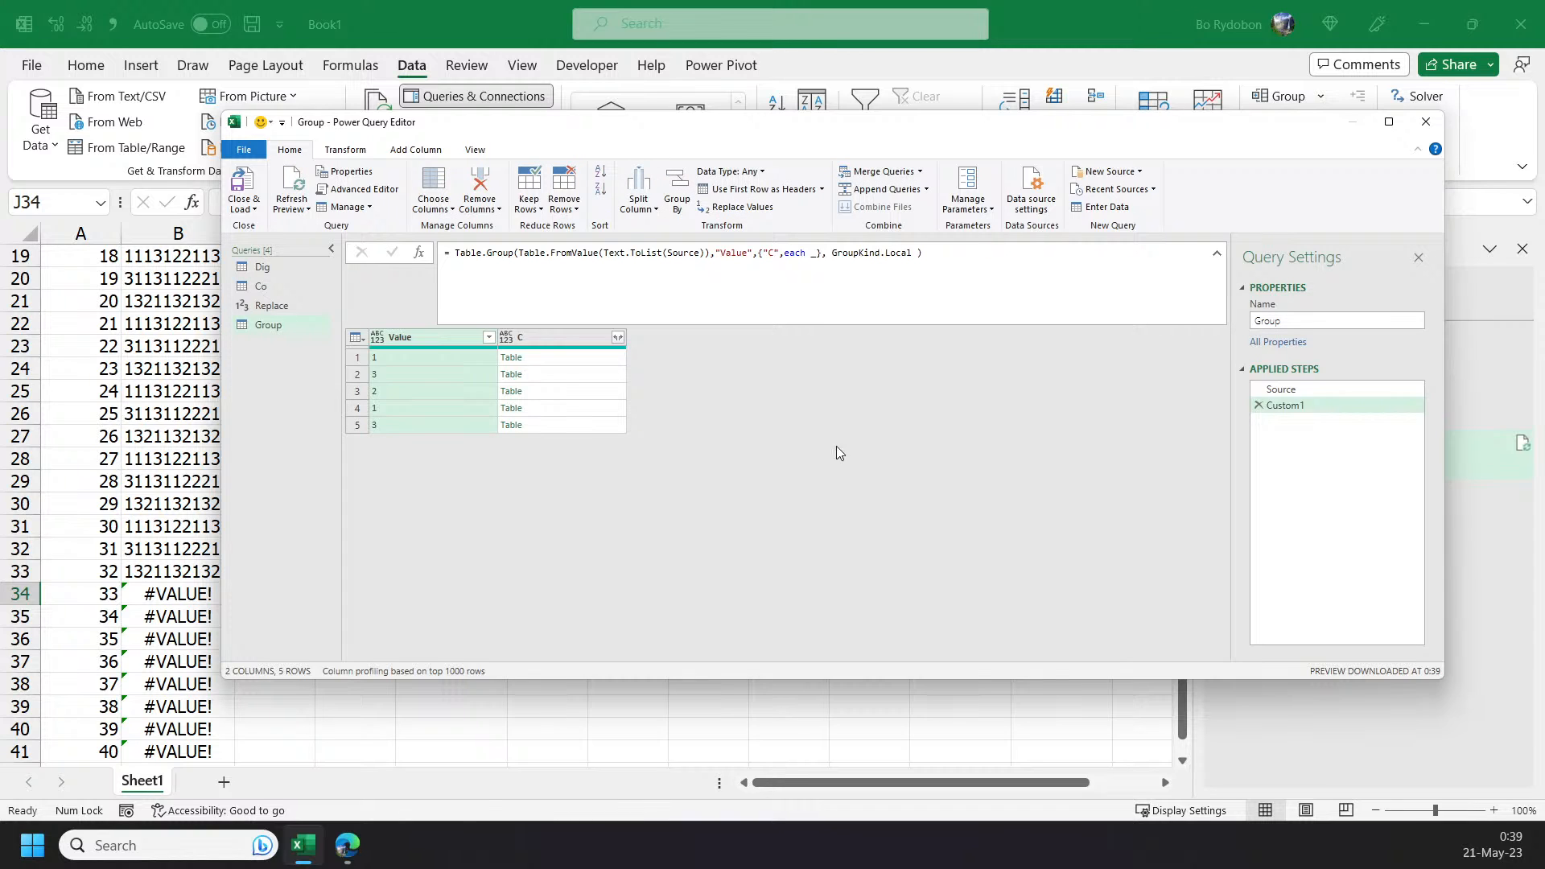
- Preview the nested table in column C for each of the grouped rows to check the consecutive digit groups
left_click(450, 356)
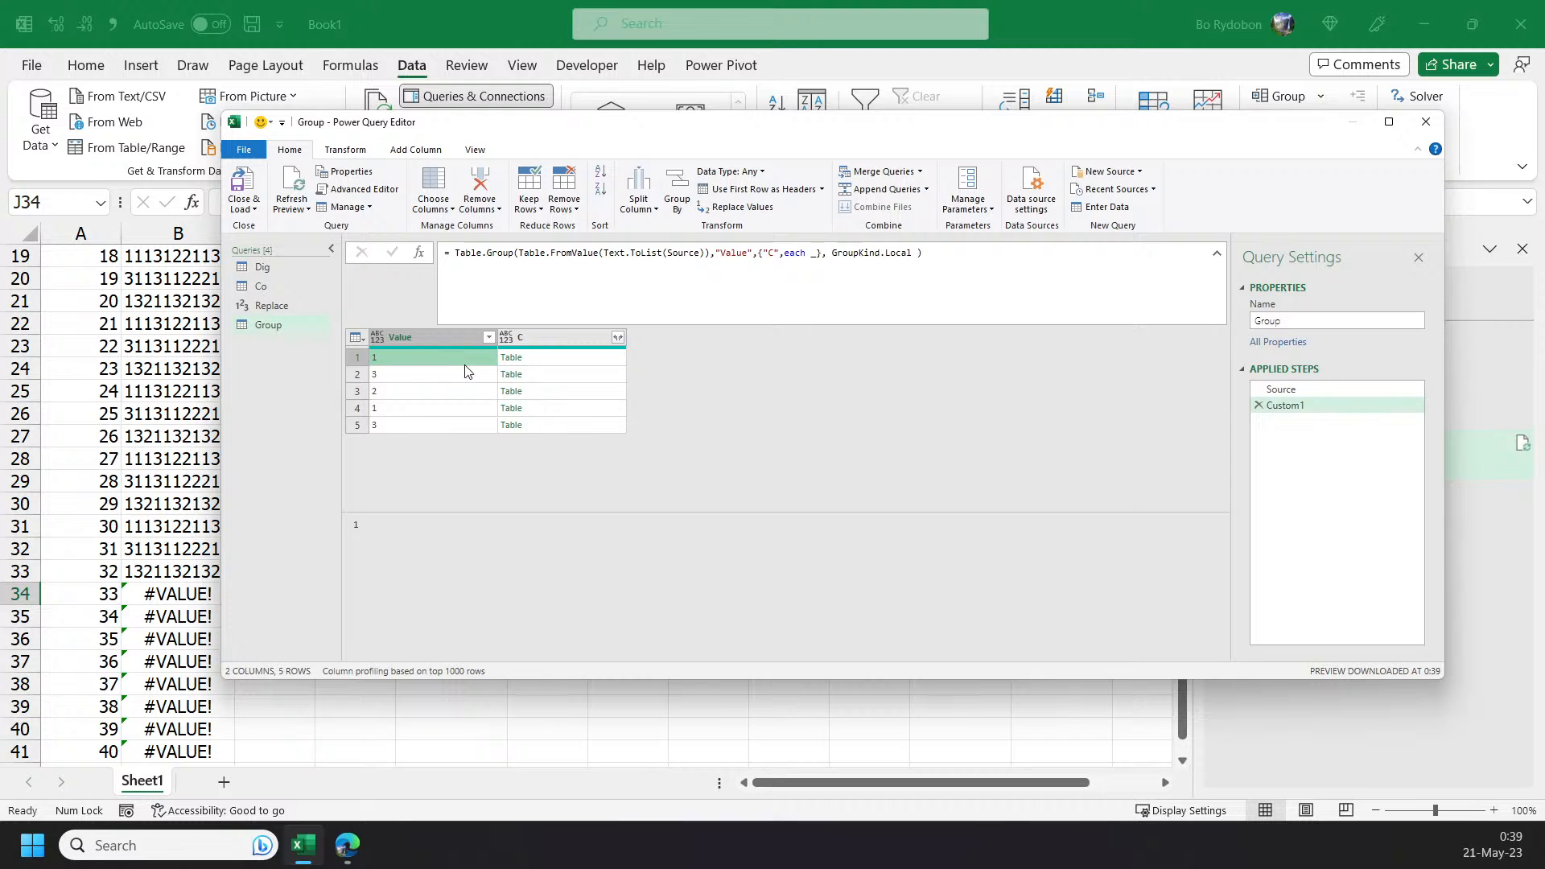
left_click(556, 361)
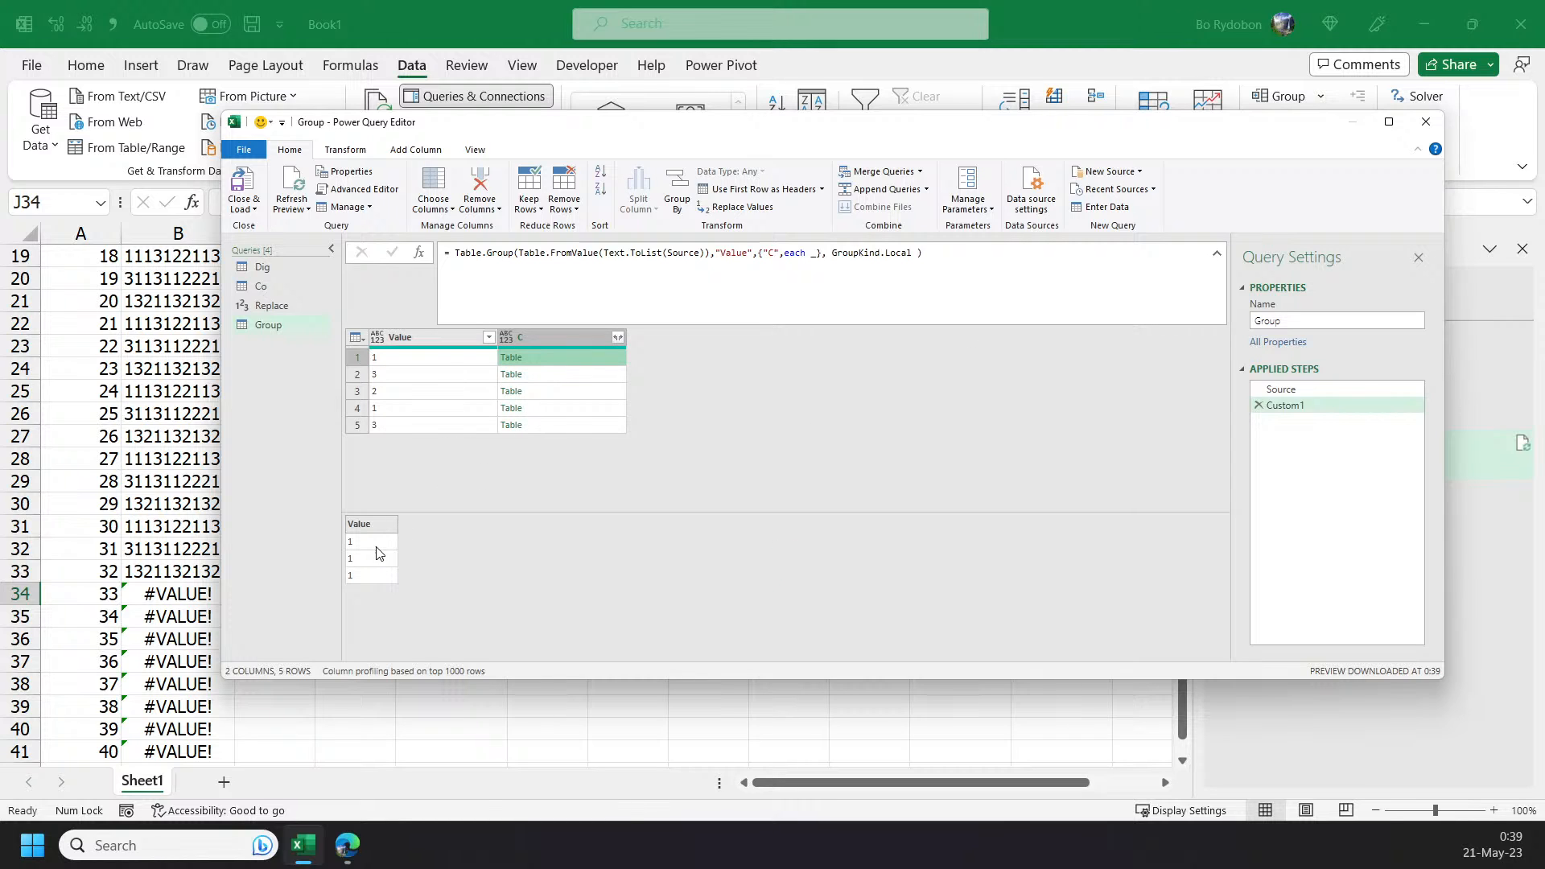
left_click(592, 374)
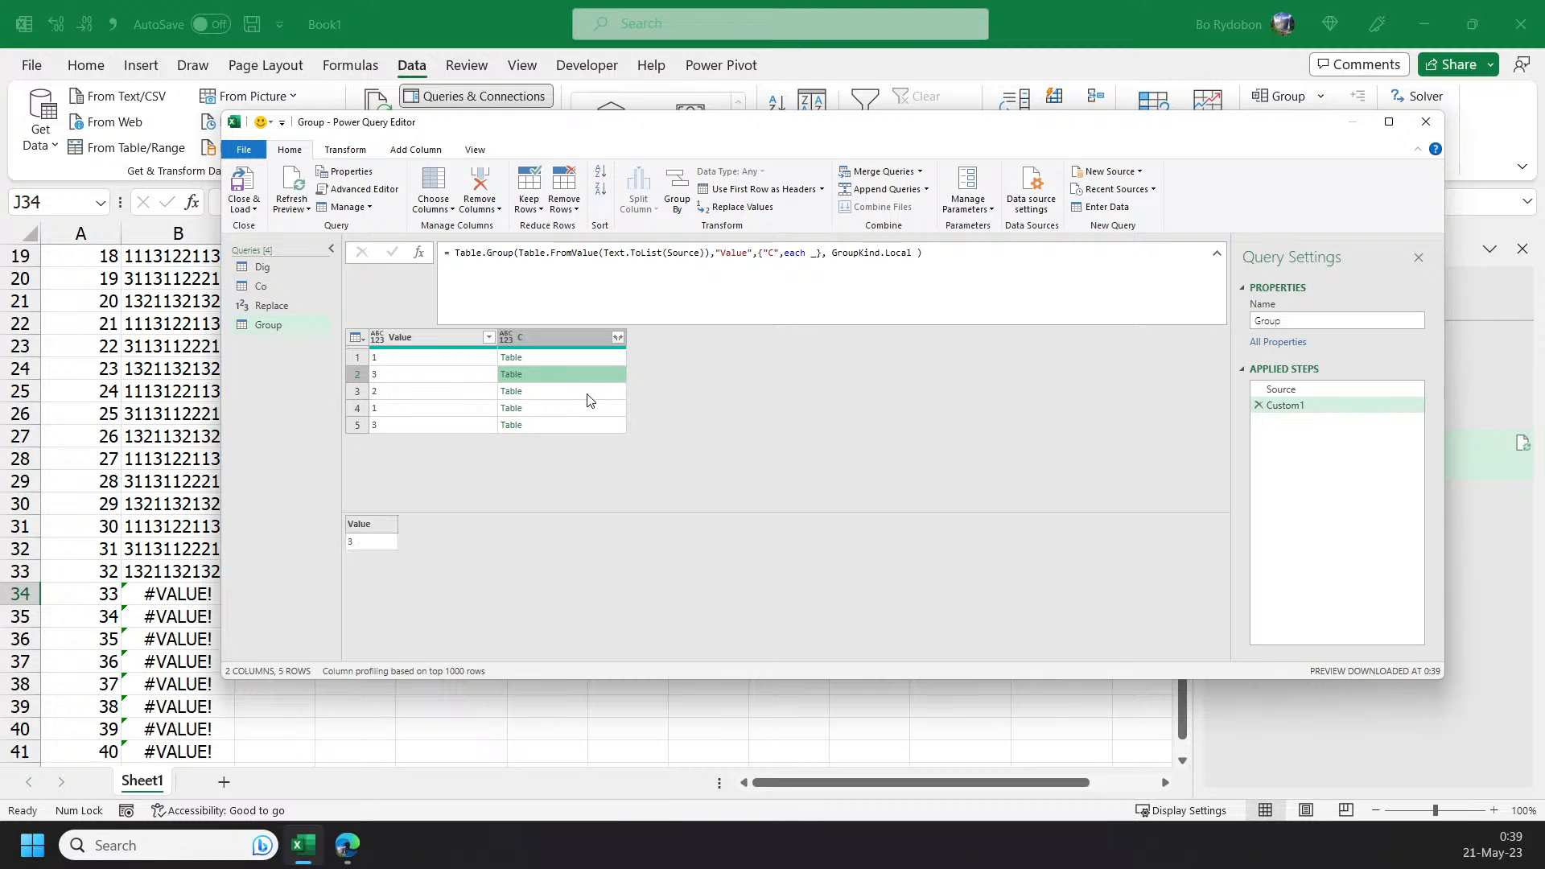
left_click(590, 394)
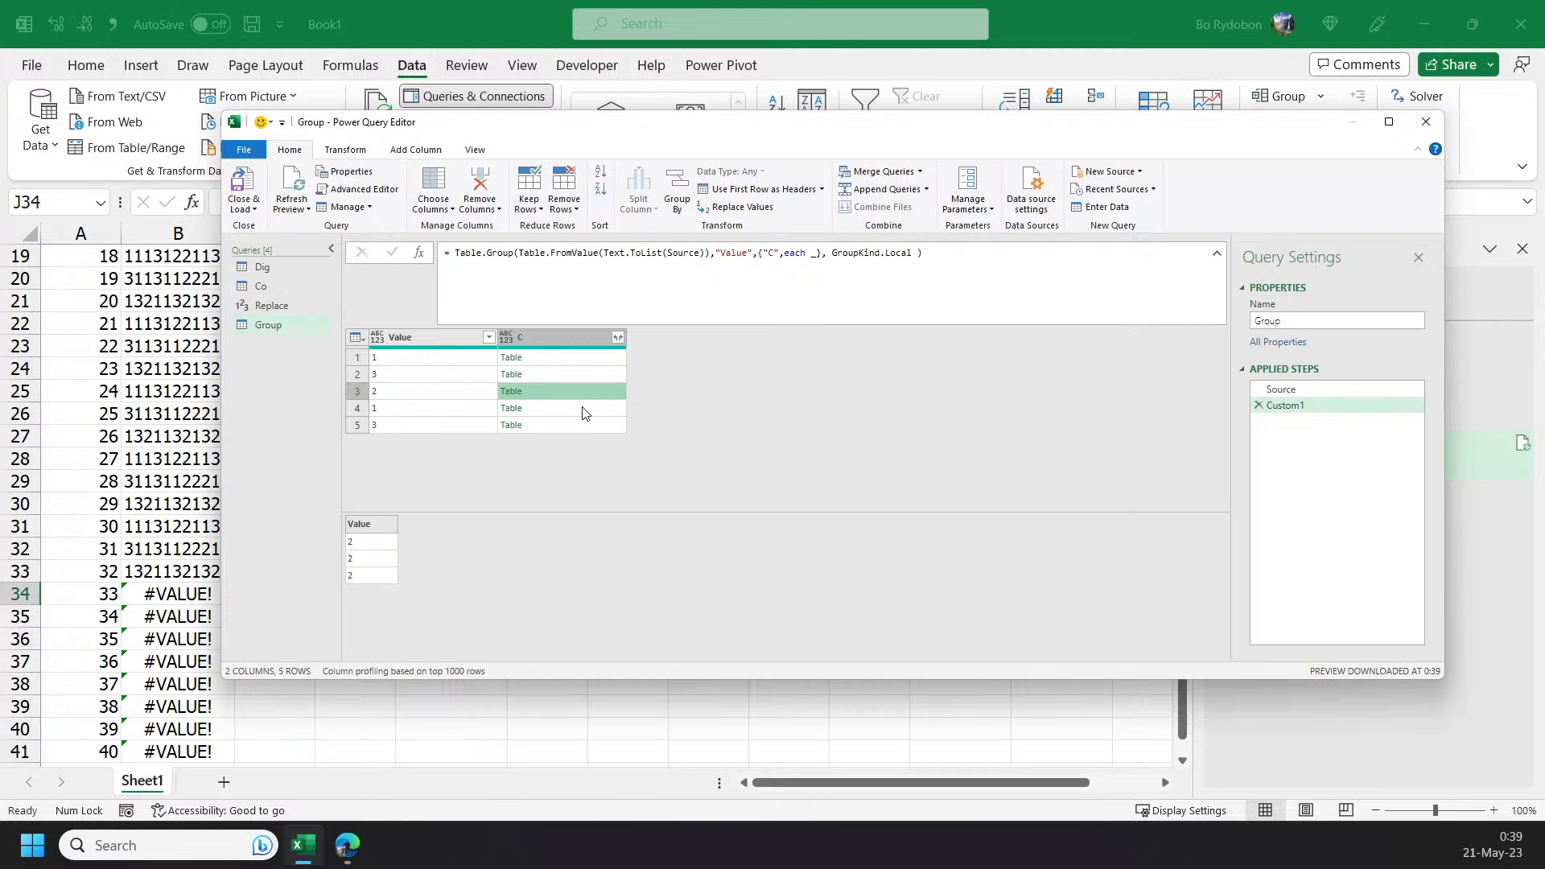
left_click(582, 407)
left_click(571, 425)
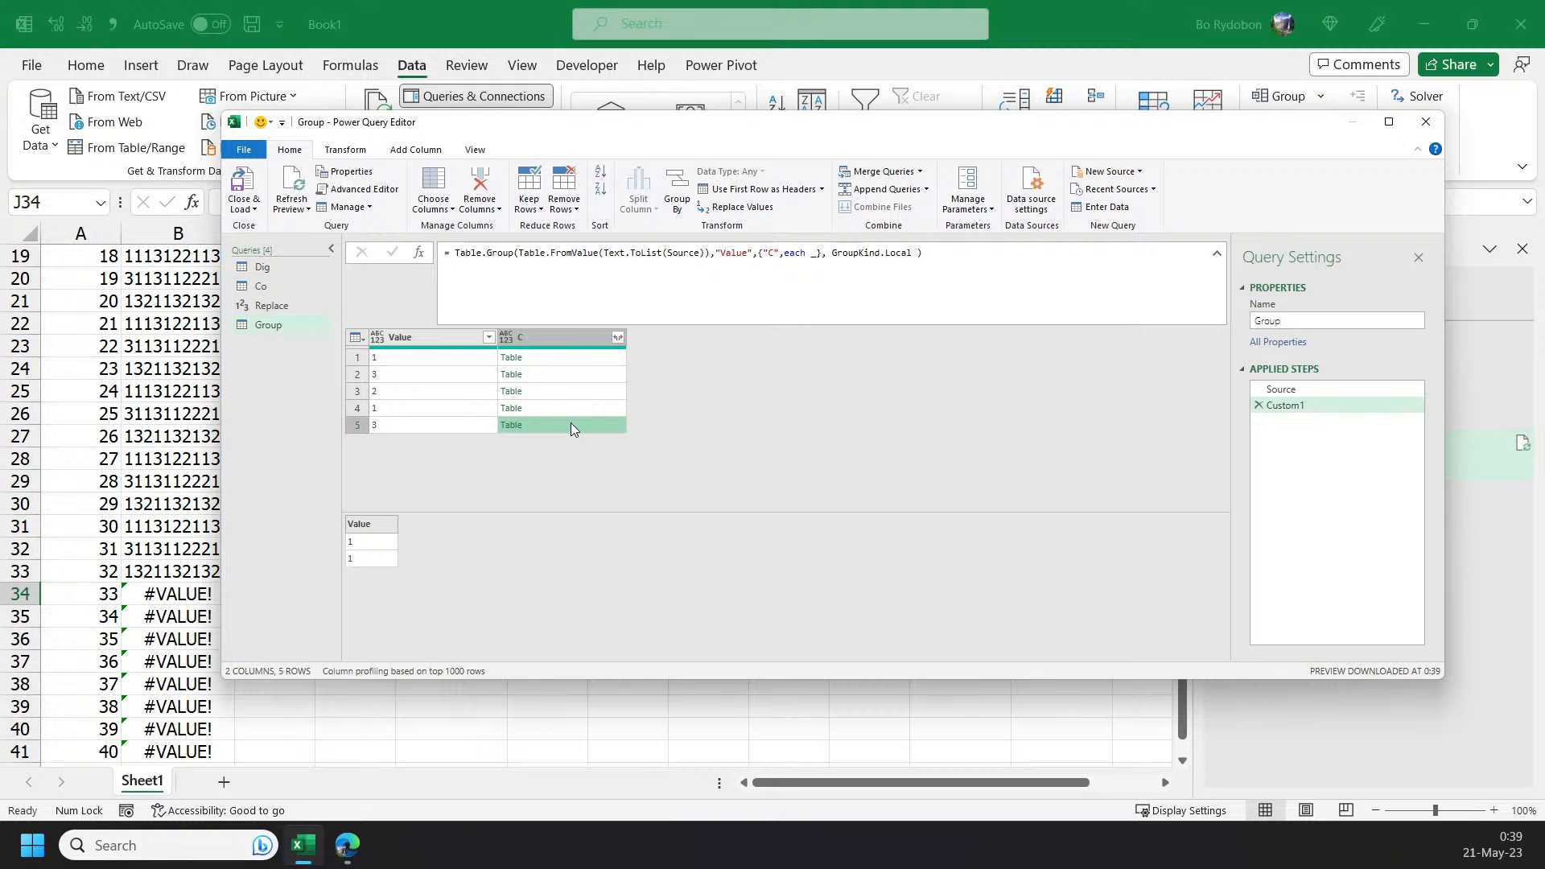
- Replace GroupKind.Local with 0 in the Table.Group formula and preview the first nested table in column C
left_click_drag(912, 253, 828, 252)
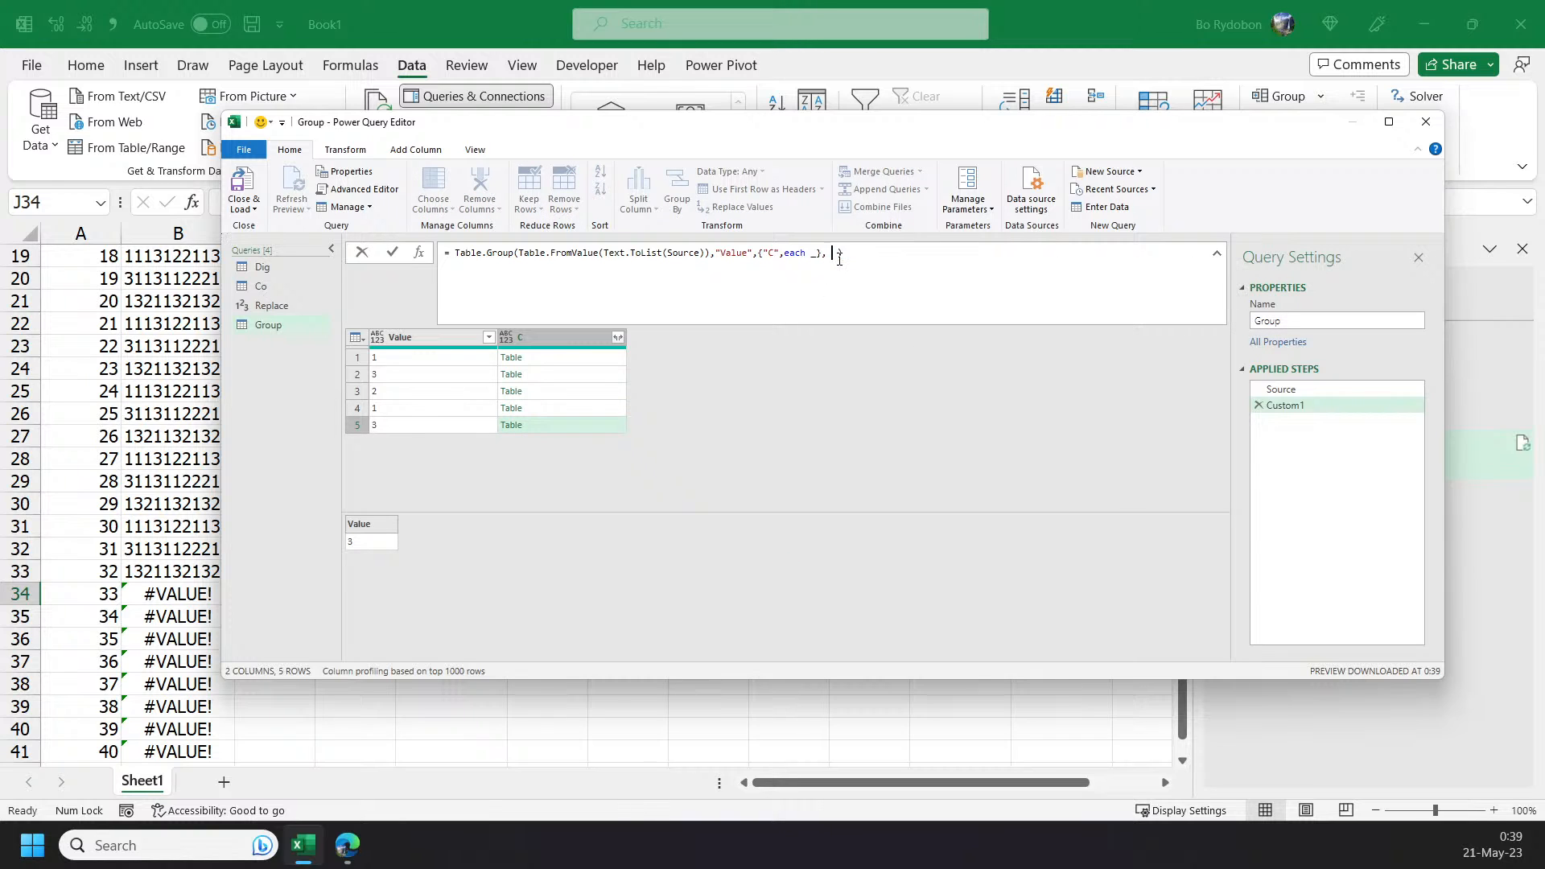
type("0")
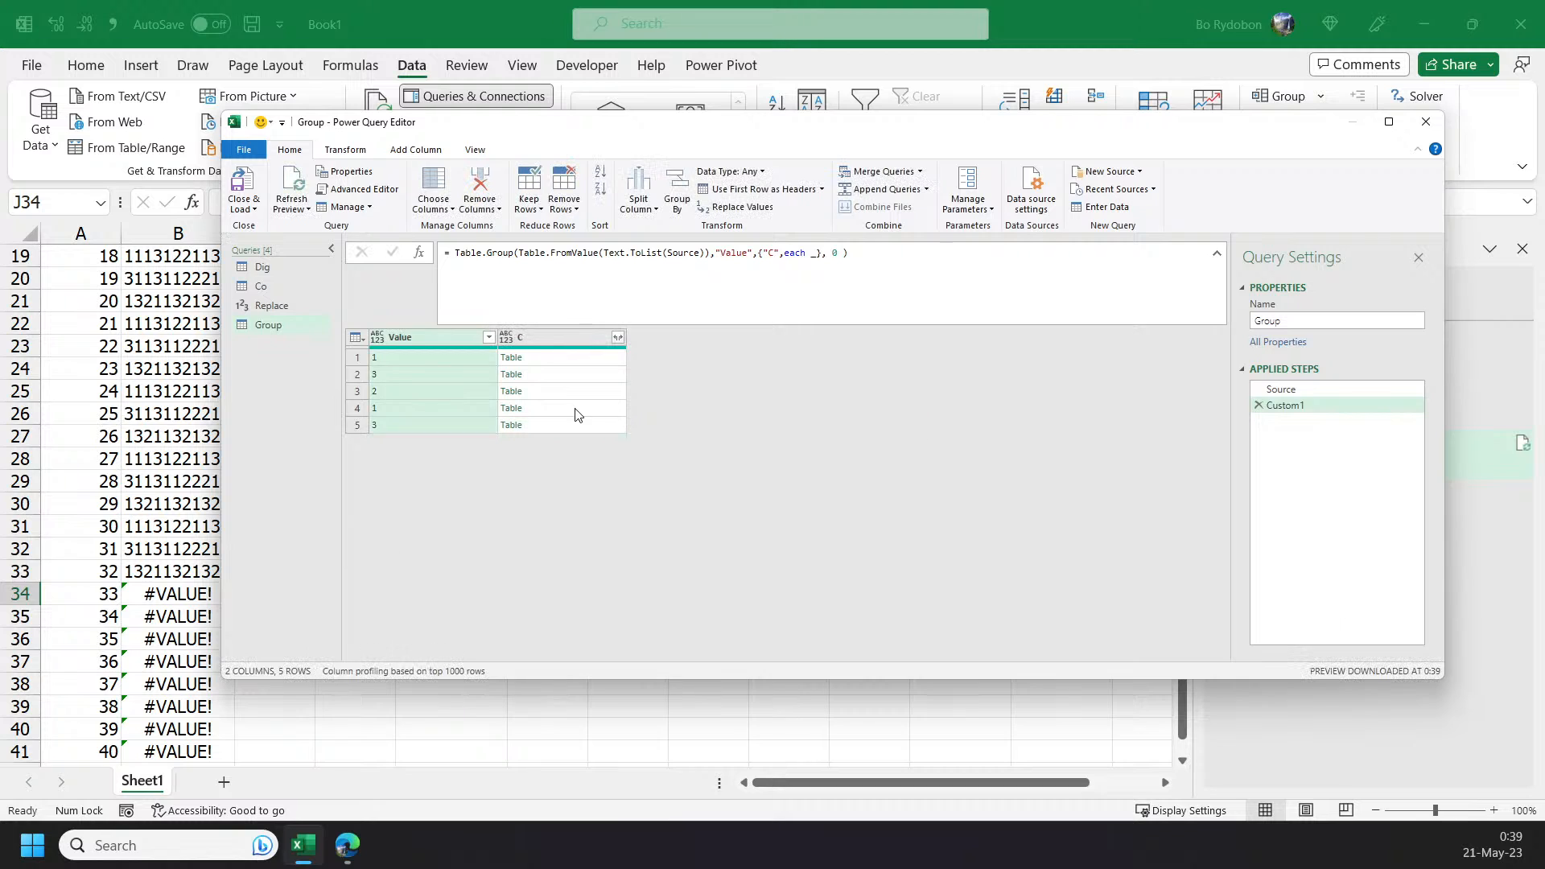
left_click(554, 357)
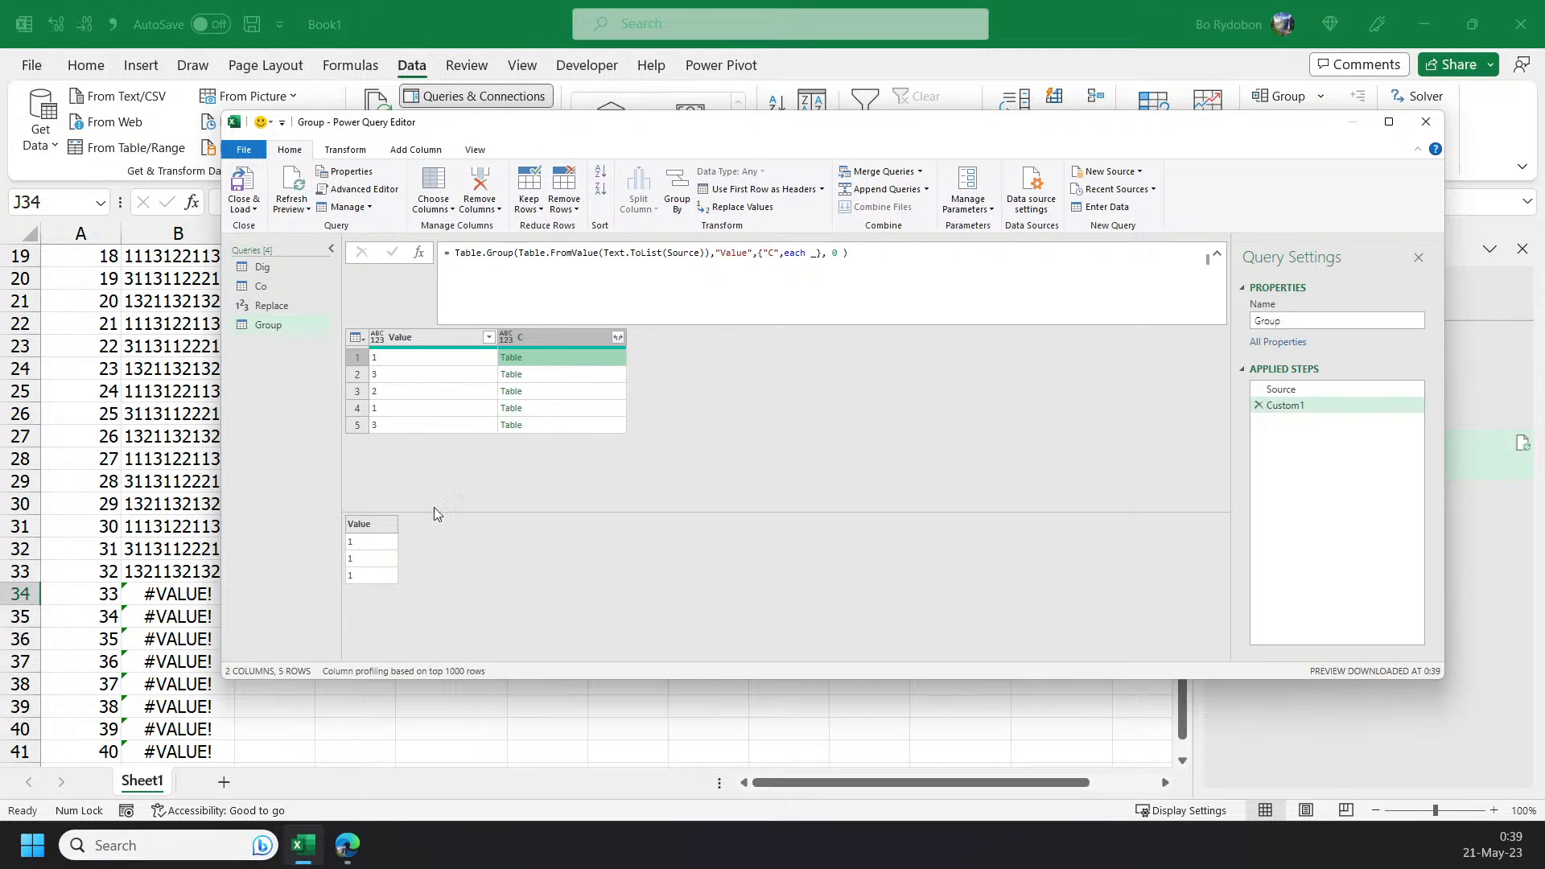
- Make column C count each group's rows by wrapping the underscore in Table.RowCount
left_click(815, 252)
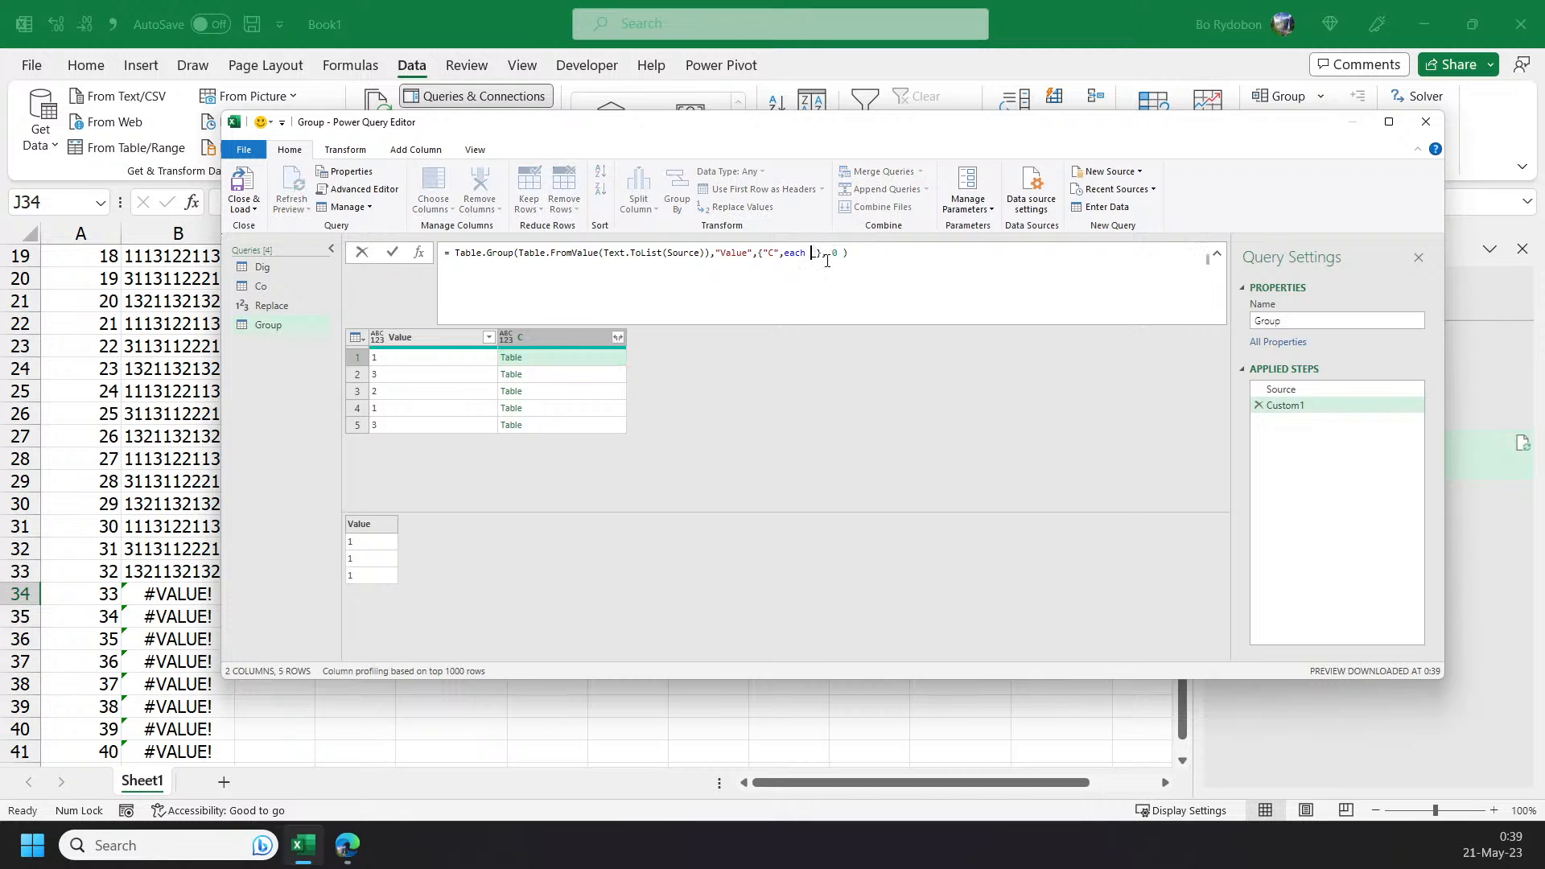
type("_")
type("table")
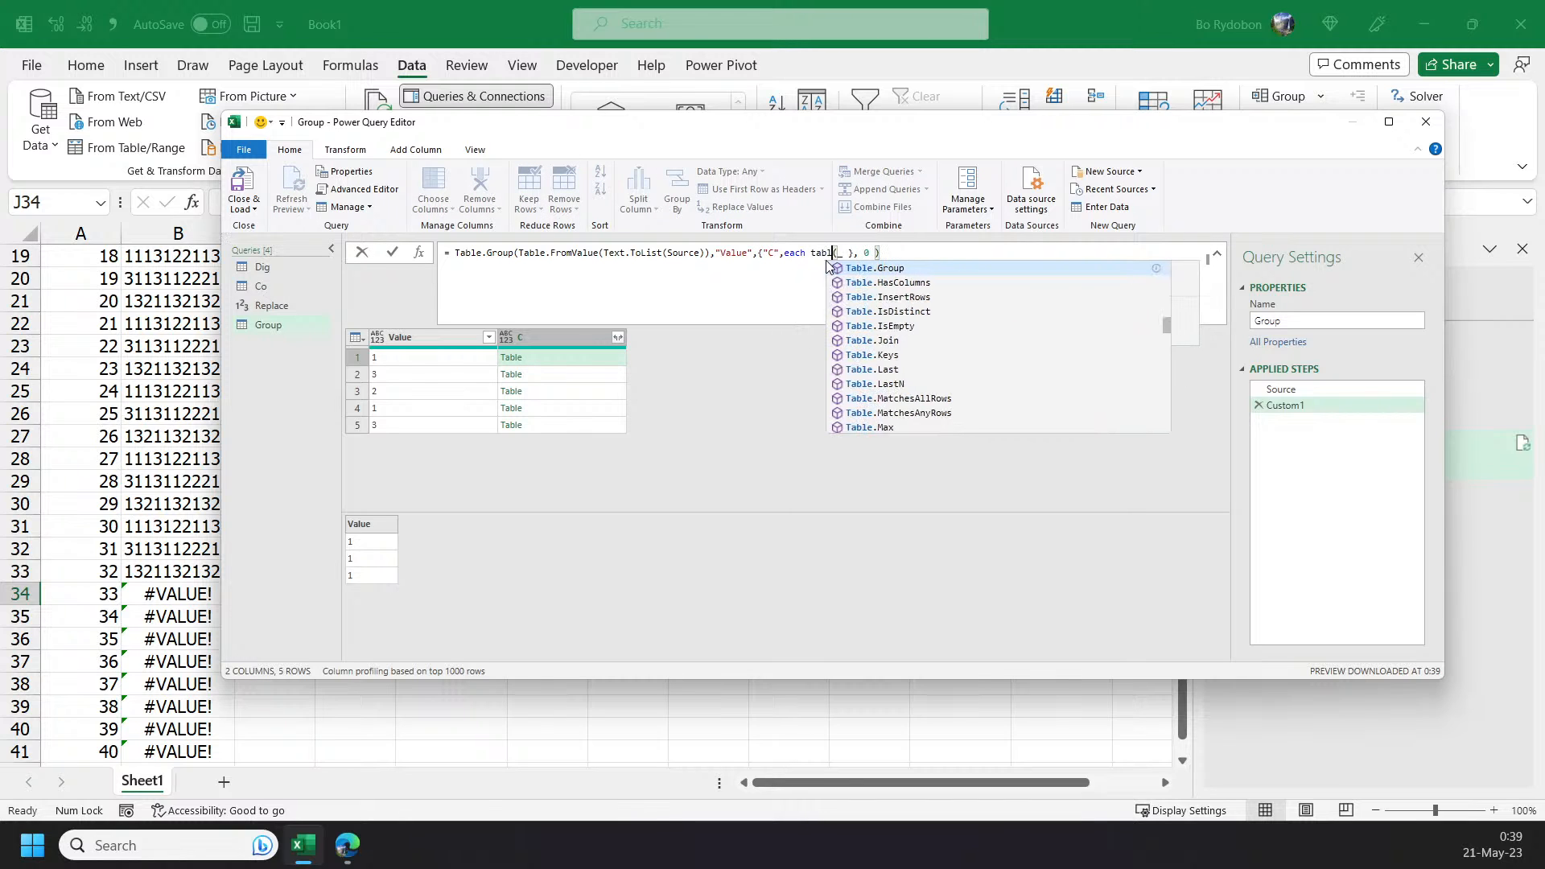
type(".RowCount")
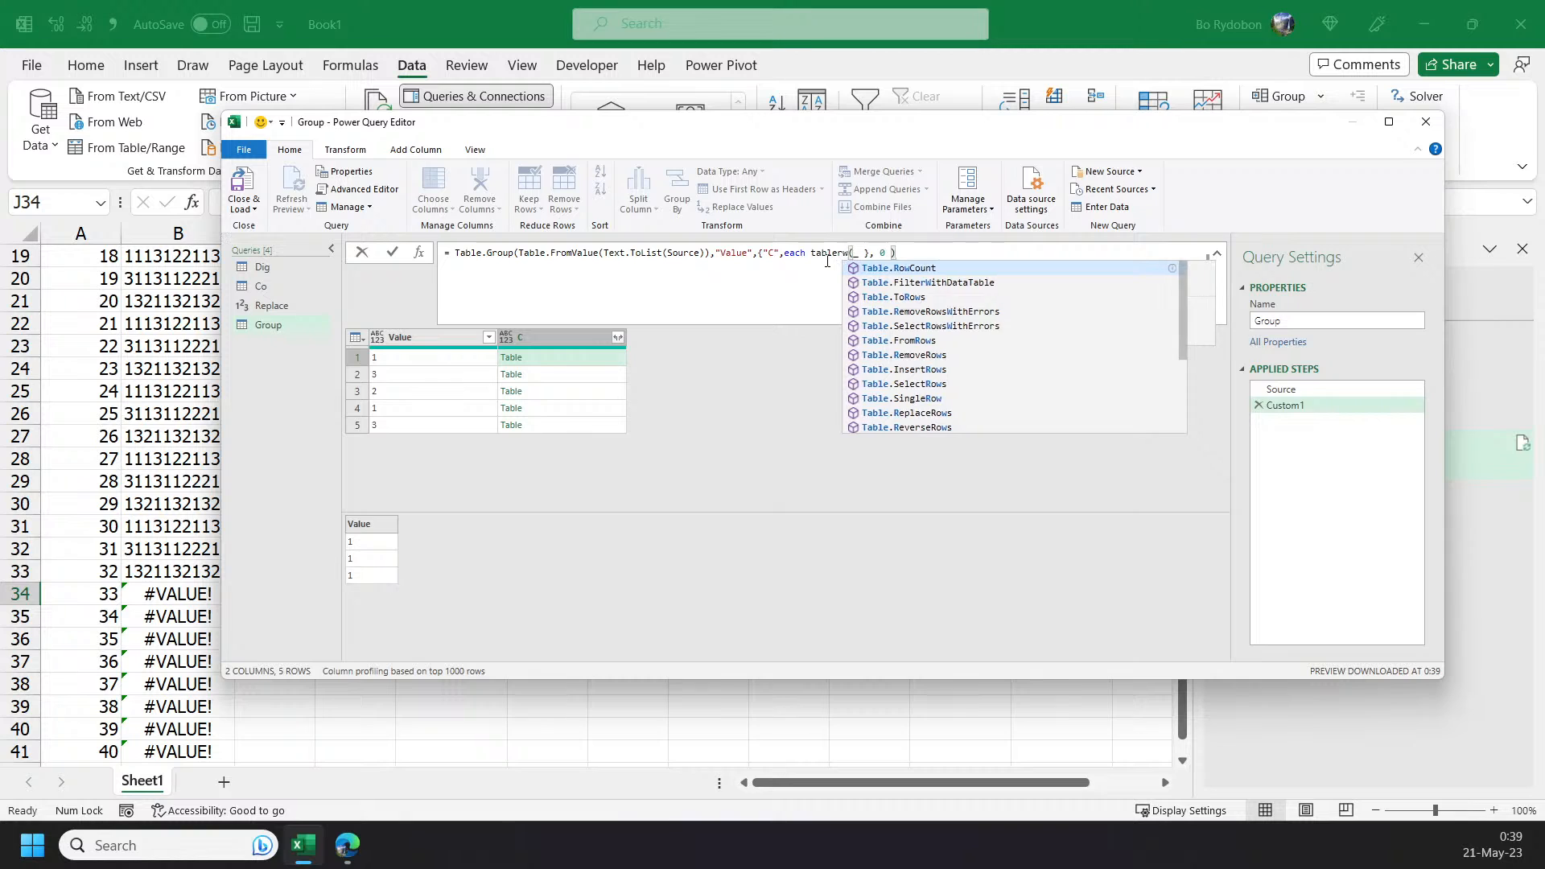
key("Tab")
key("Right")
key("Right")
type(")")
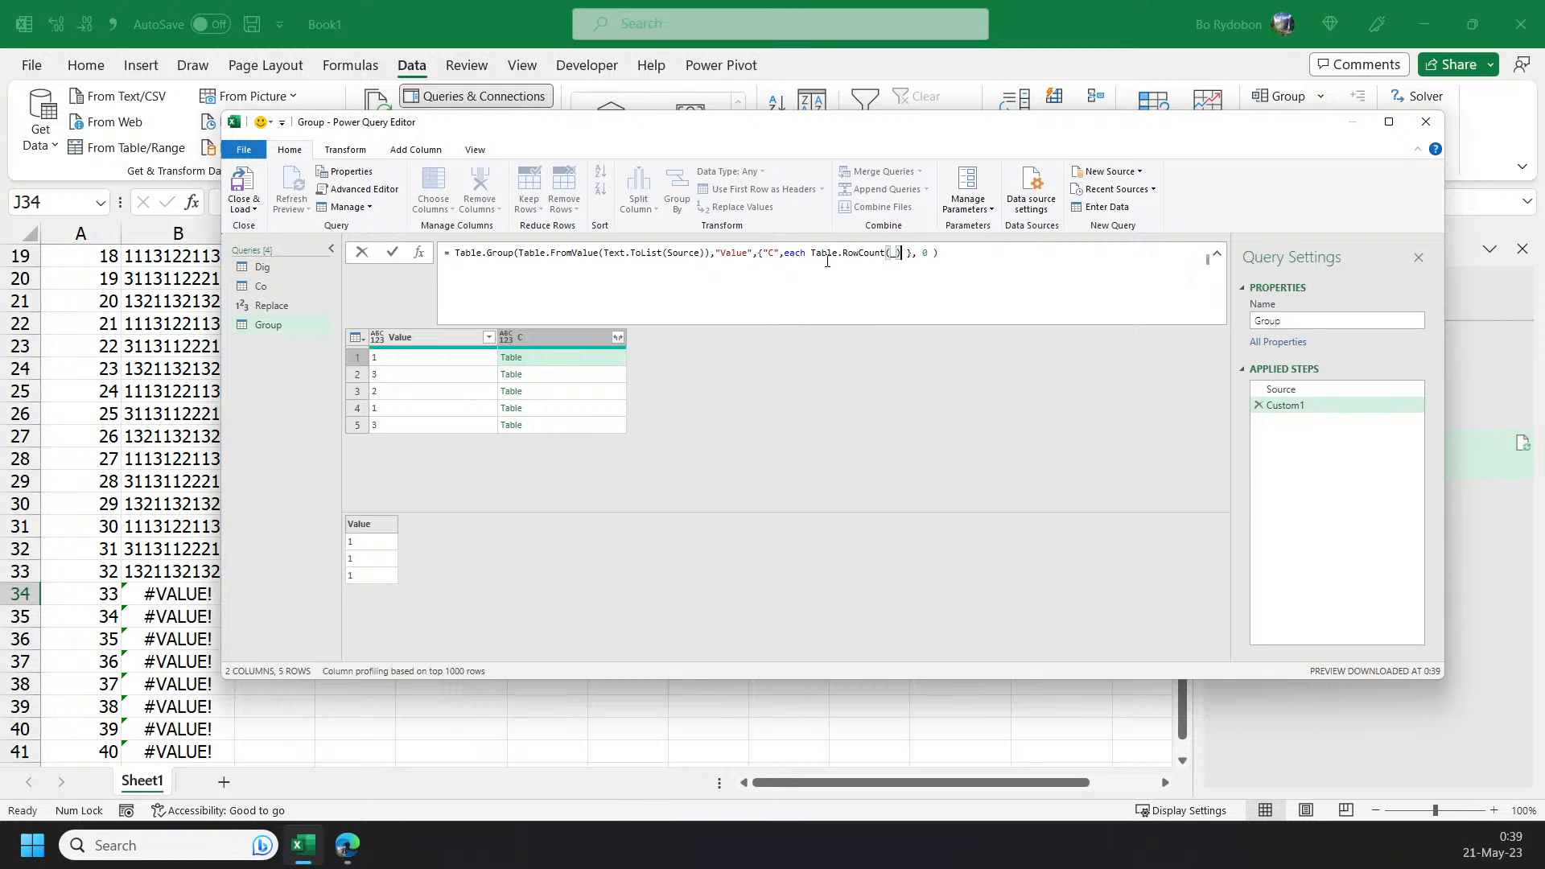
key("Return")
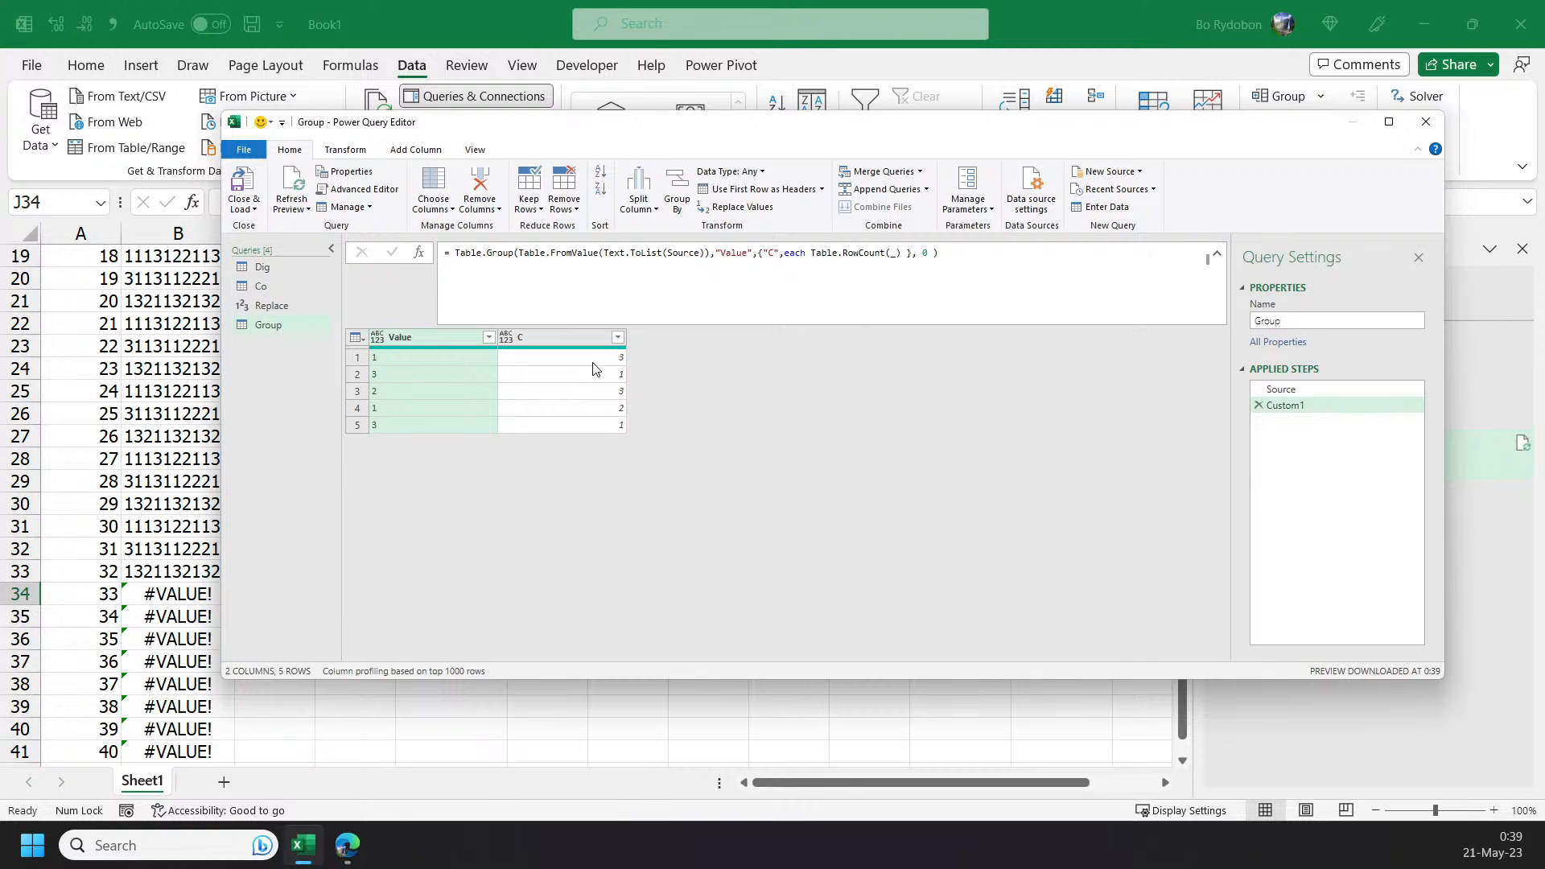
- Convert column C's row counts to text by wrapping Table.RowCount(_) in Text.From
left_click(811, 253)
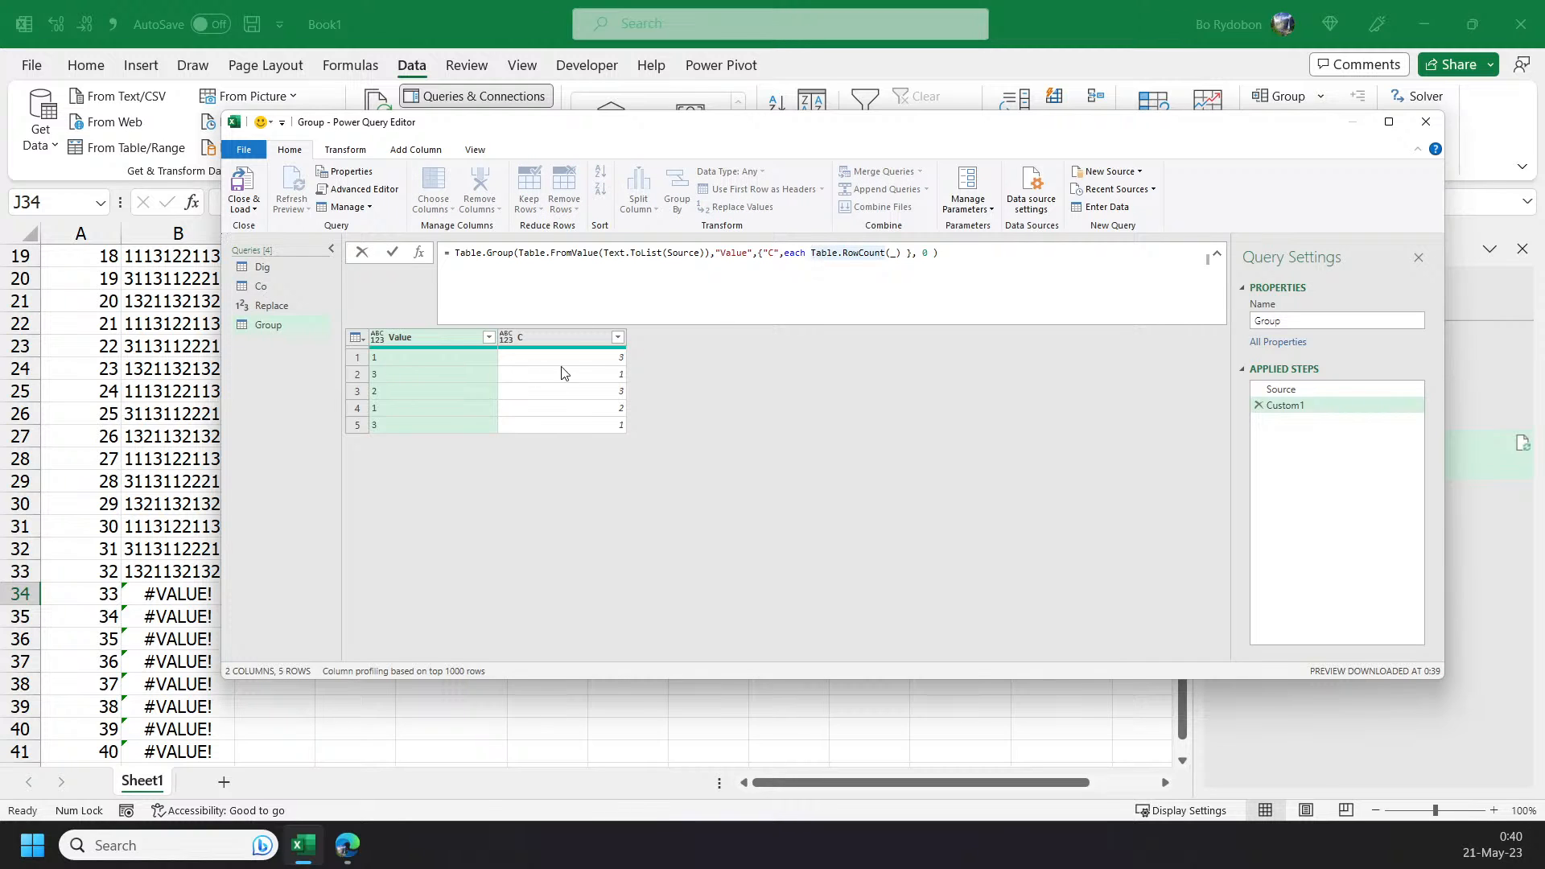
key("Escape")
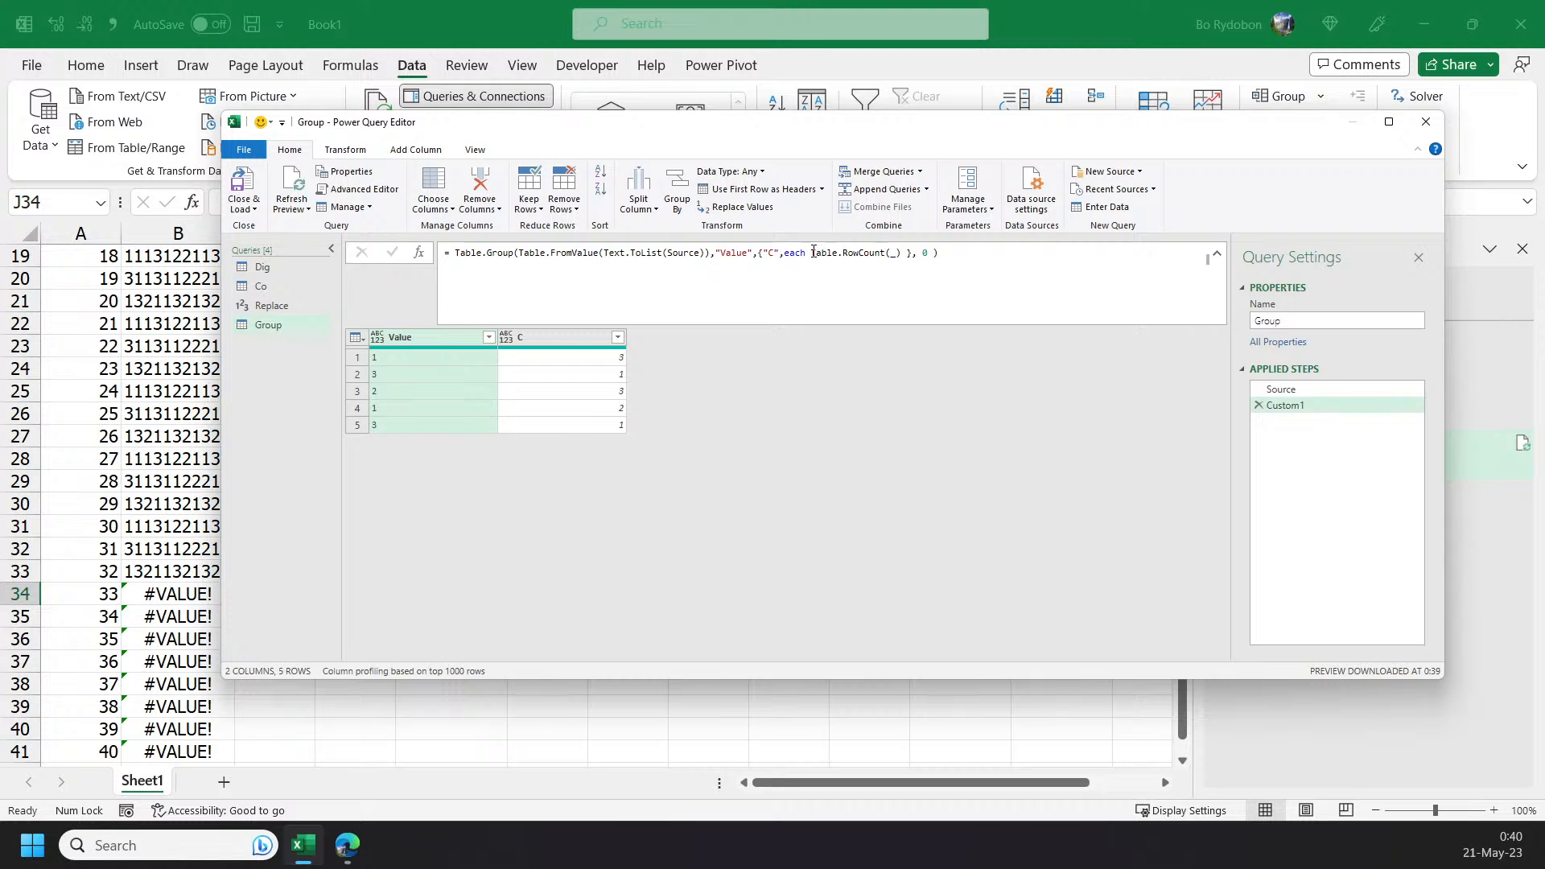
left_click(833, 254)
type("(")
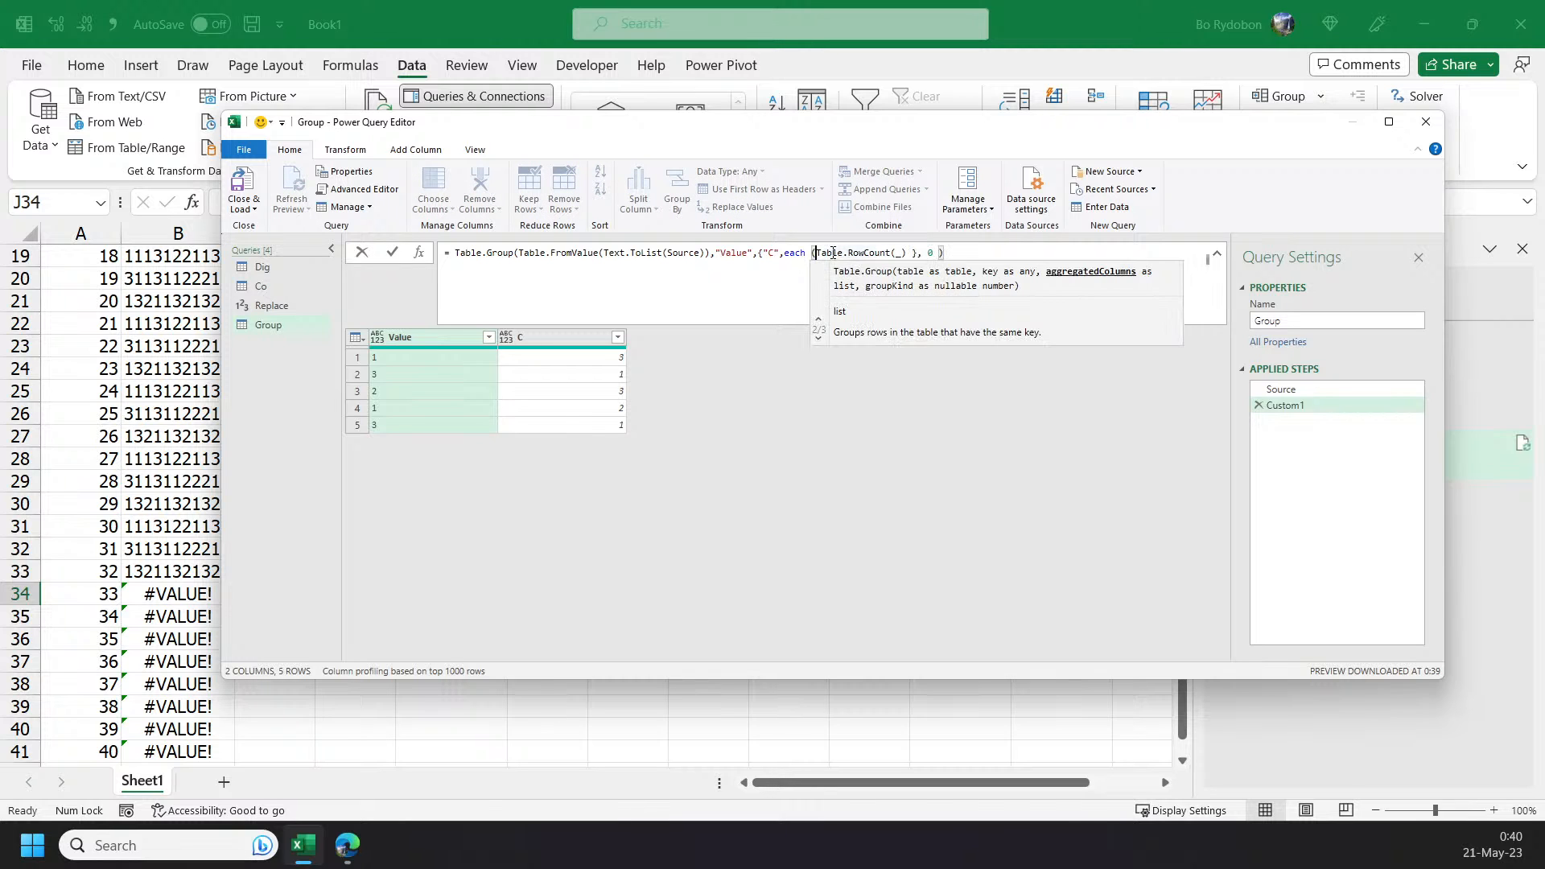
key("Left")
type("Tex")
key("Escape")
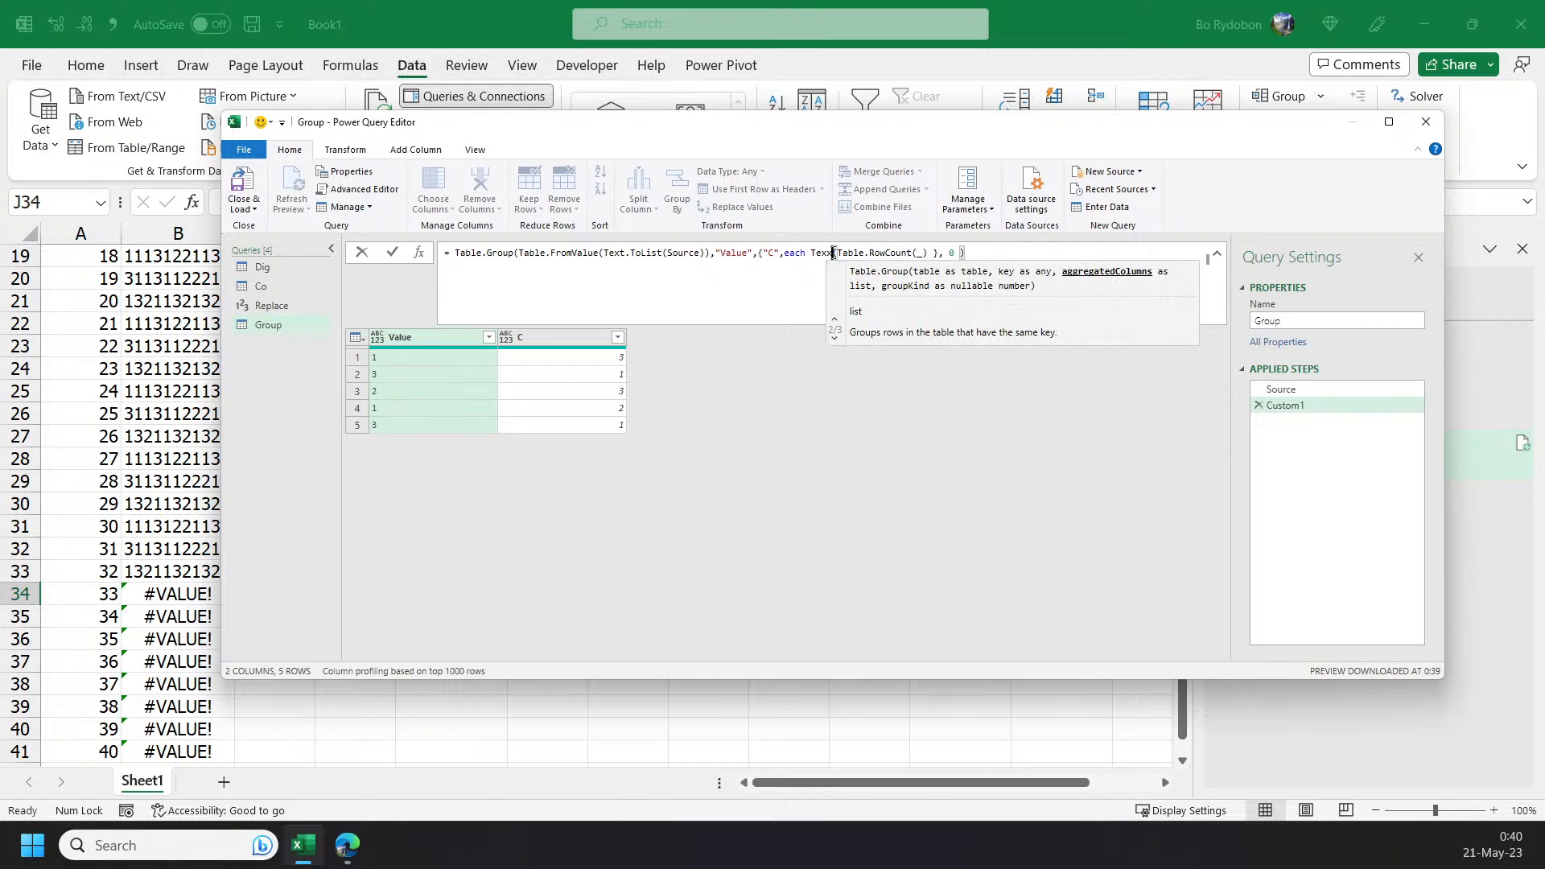
type("t.From")
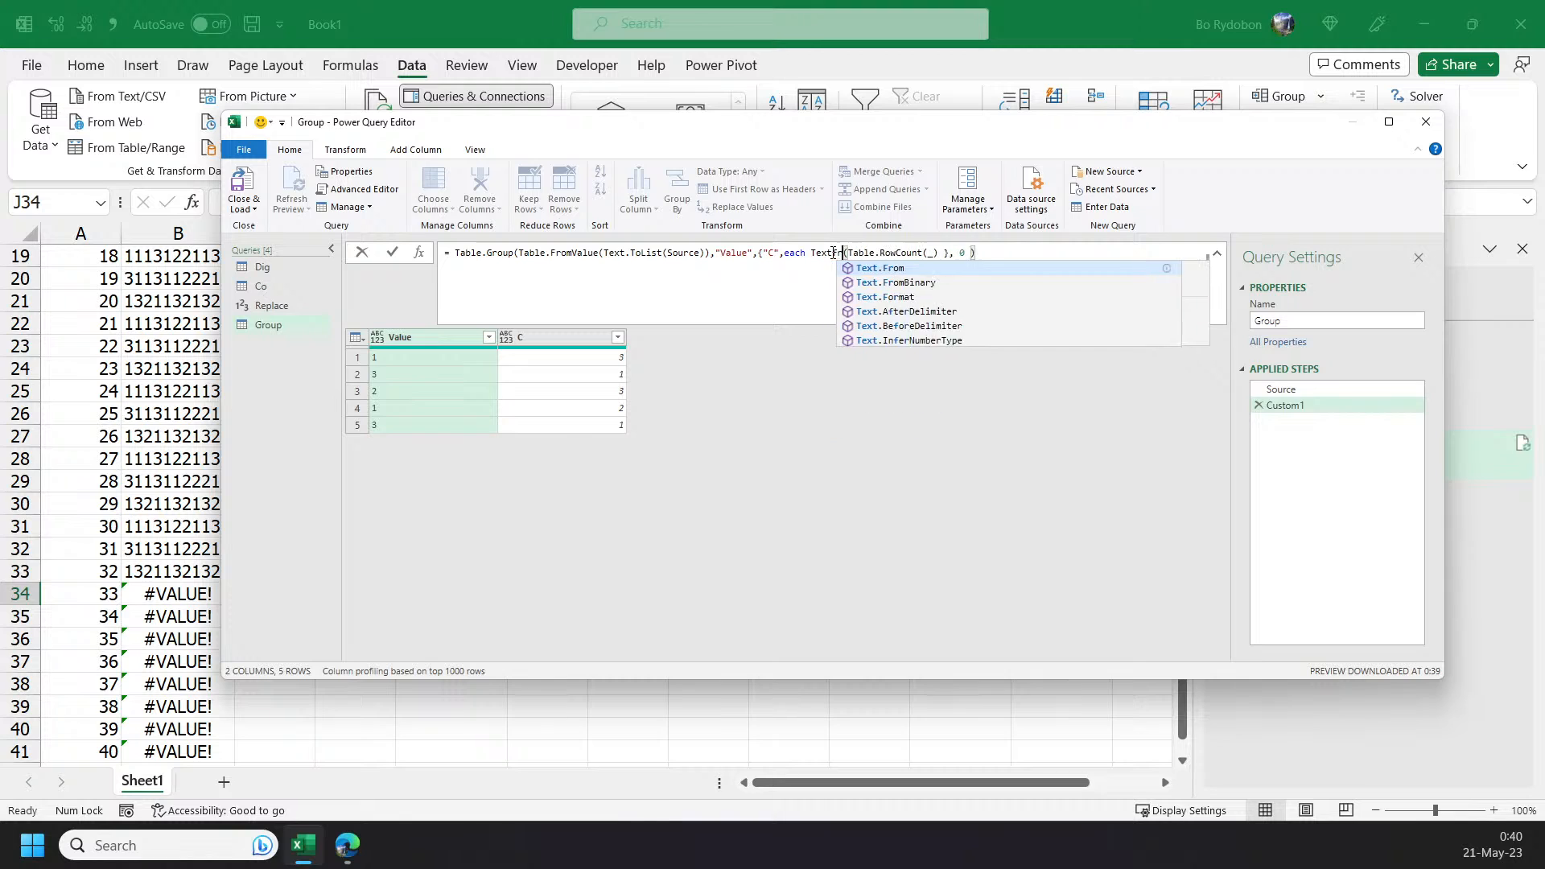
key("Escape")
left_click(954, 254)
type(")")
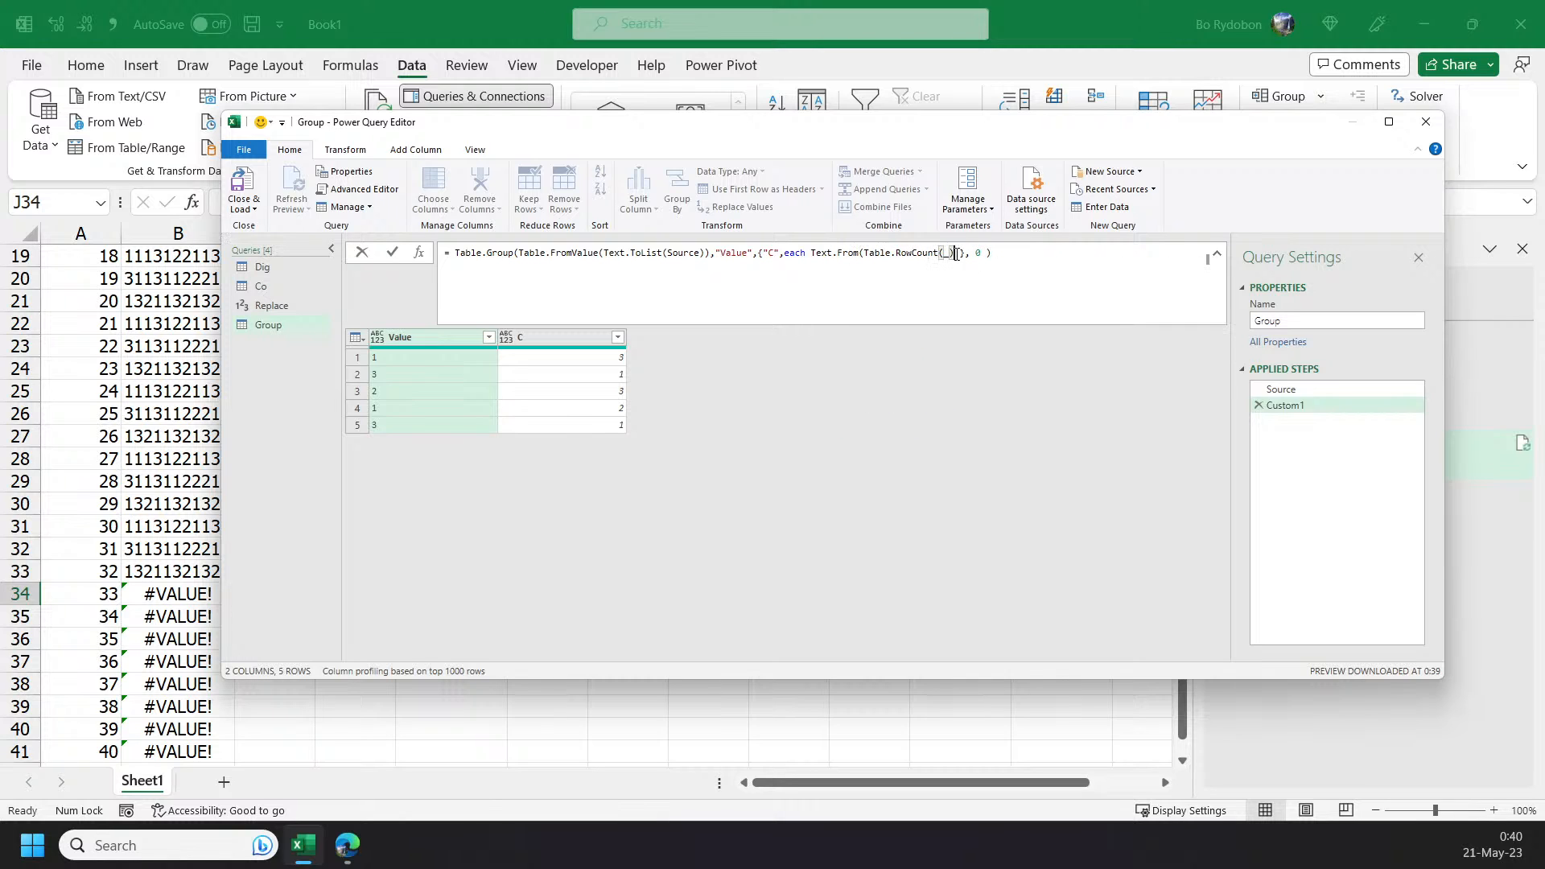
type(")&")
key("BackSpace")
key("Return")
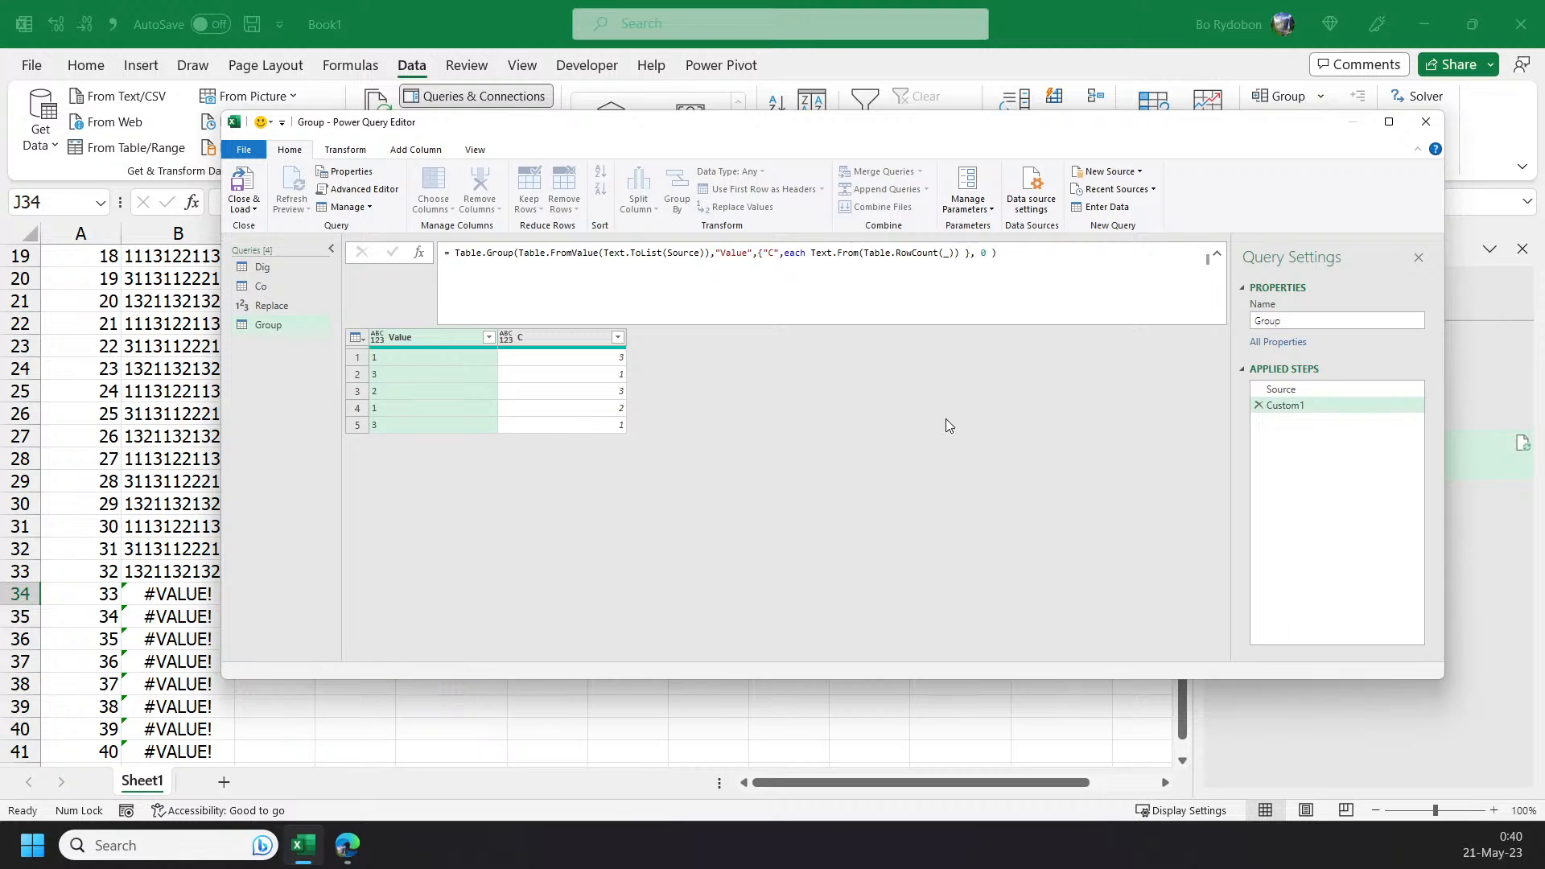
left_click(418, 357)
- Copy the Text.From(Table.RowCount(_)) expression, replace it with a plain underscore, and preview the first nested table
left_click(966, 256)
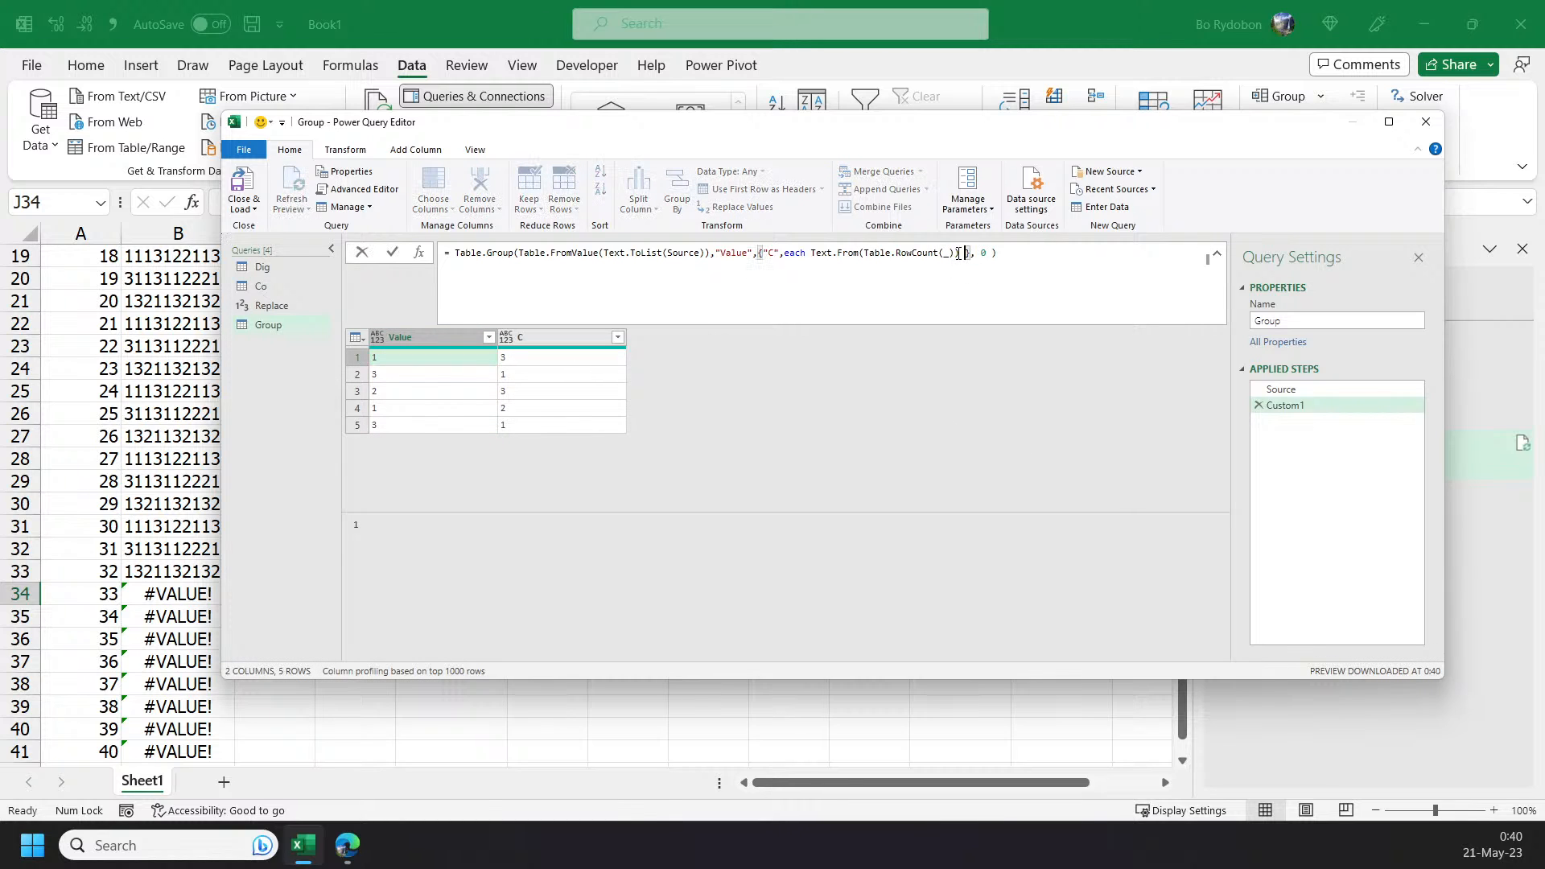
left_click_drag(966, 255, 811, 254)
key("ctrl+c")
key("BackSpace")
type("_")
key("Return")
left_click(593, 363)
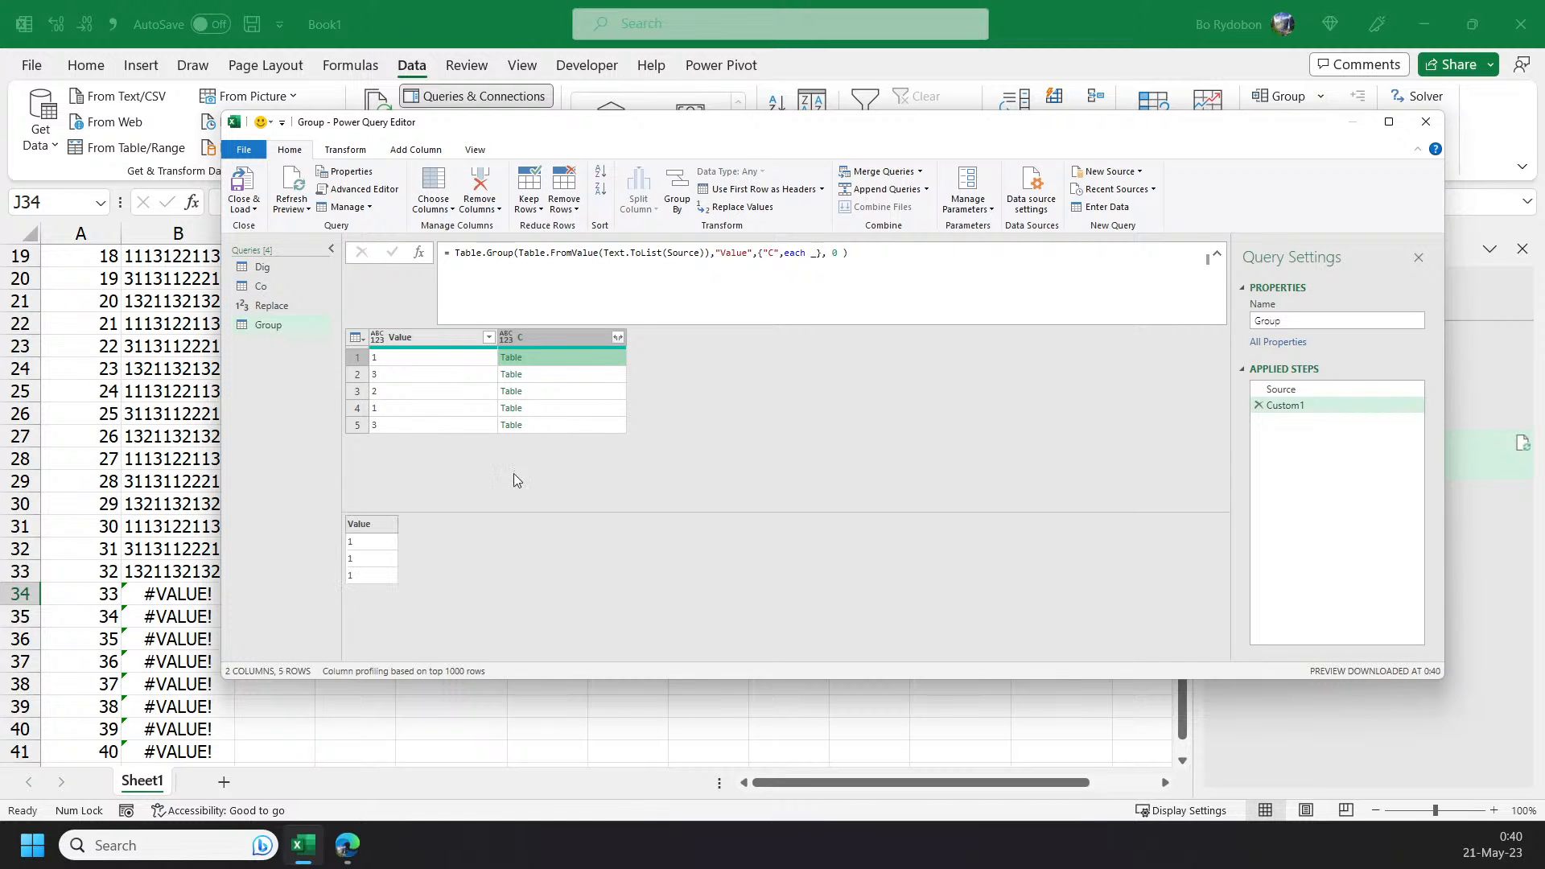
- Change column C's aggregation to [Value] so each group returns its digits as a list
left_click(812, 254)
type("[")
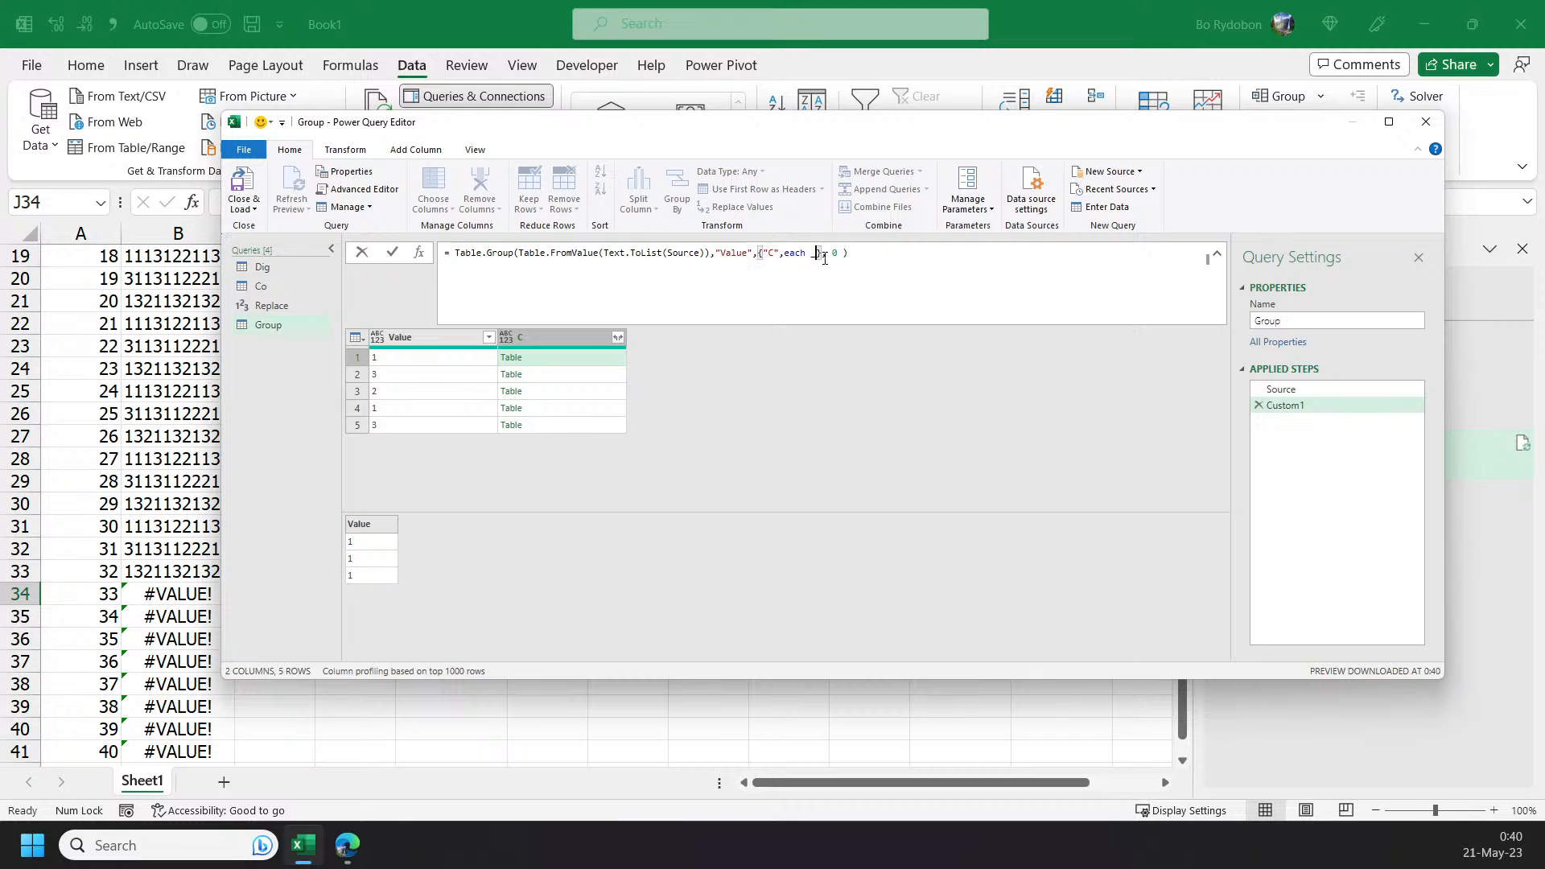
type("Value]")
key("Return")
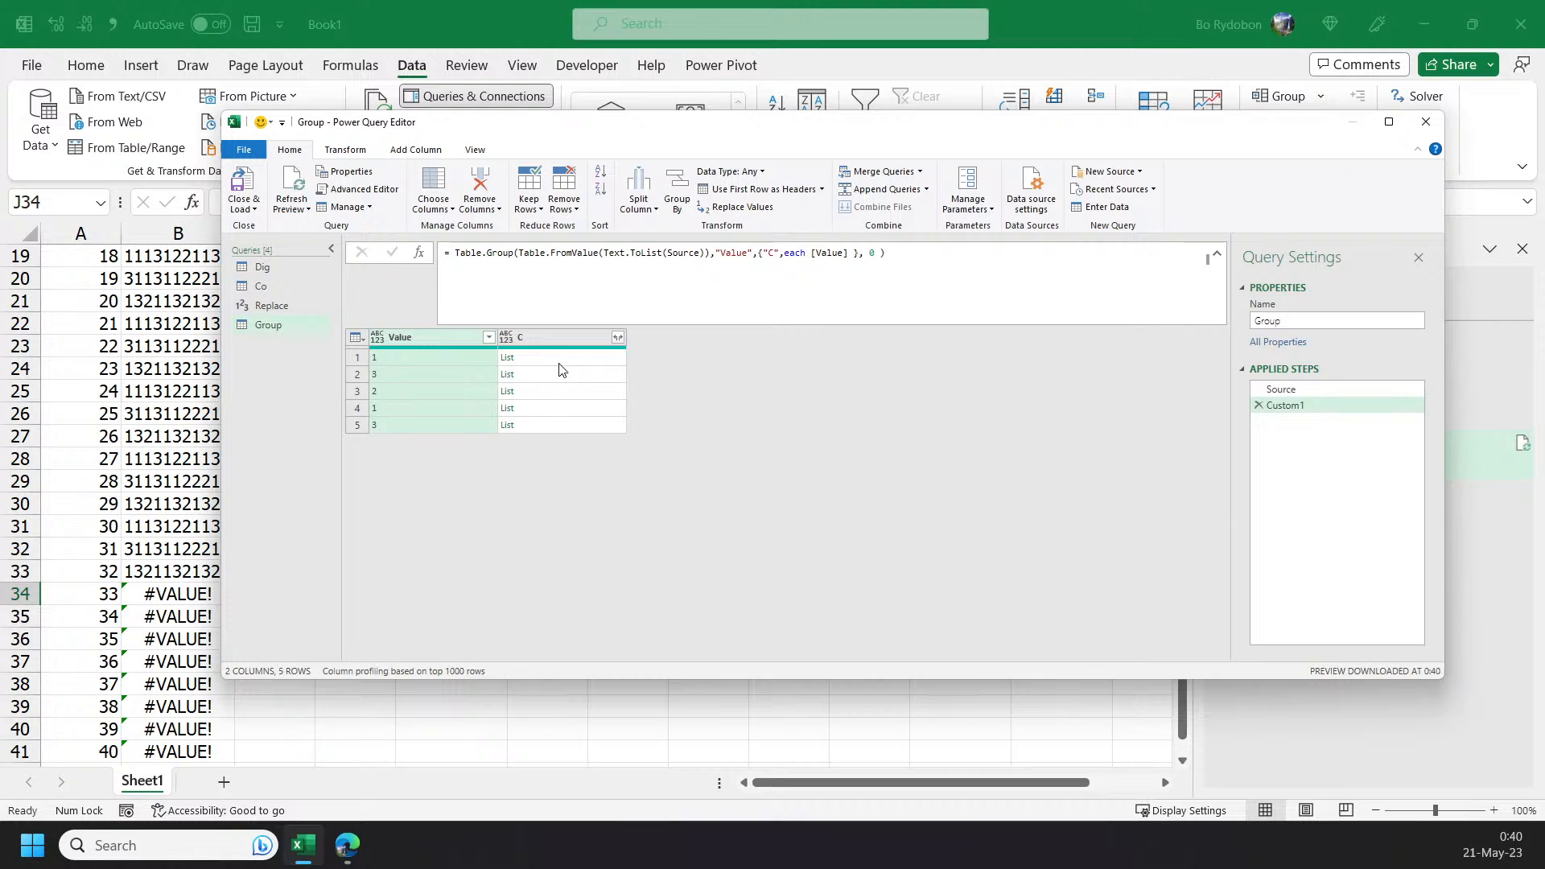
- Append {0} to [Value] so column C returns only the first digit of each group
left_click(849, 252)
type("{")
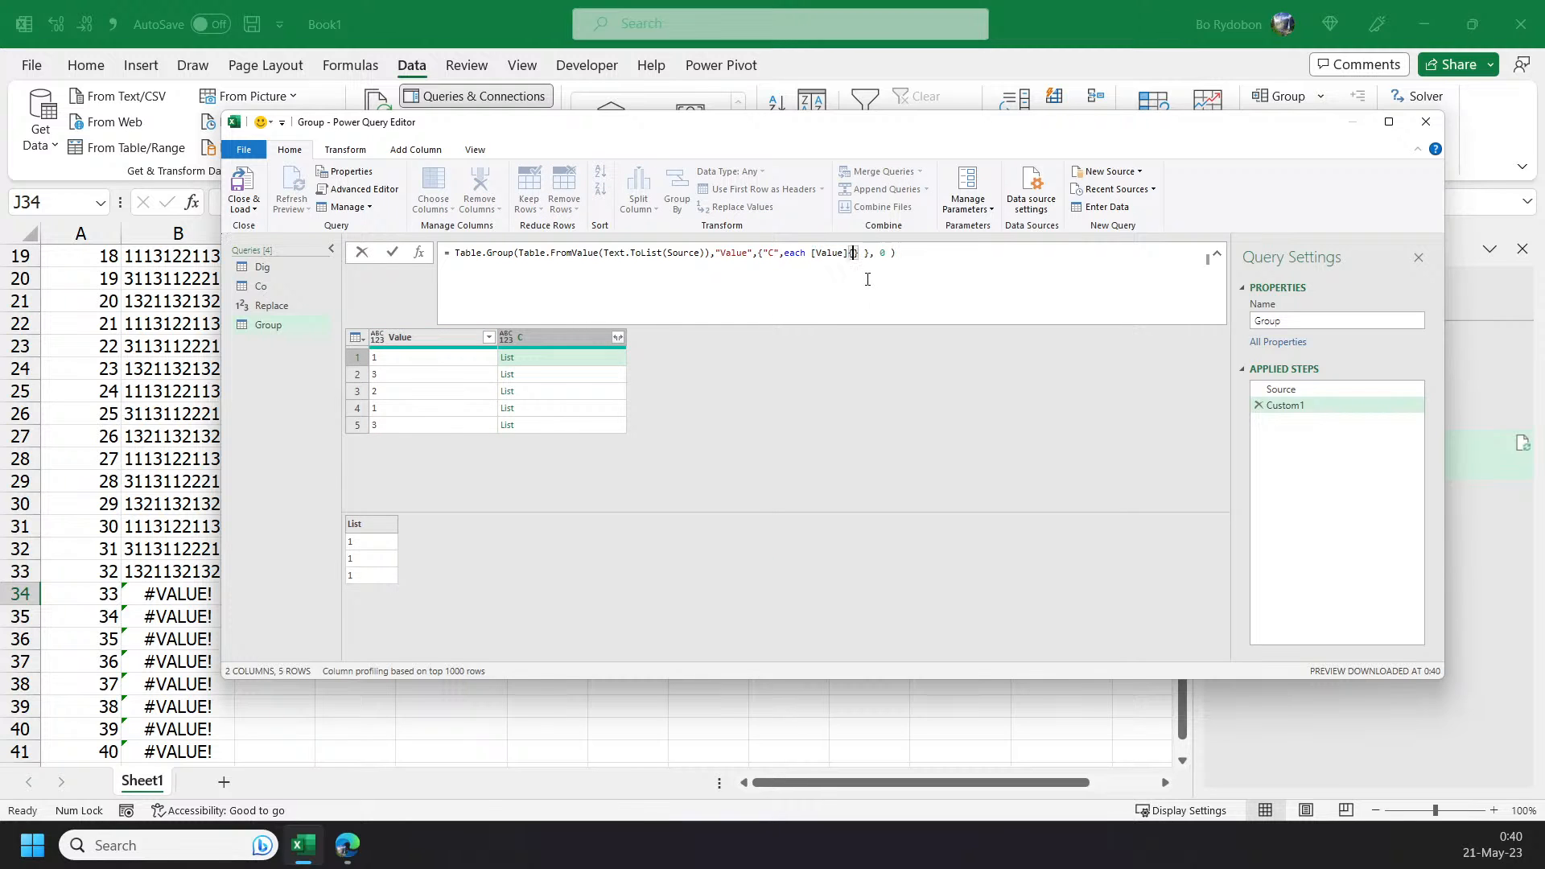
type("0")
key("Return")
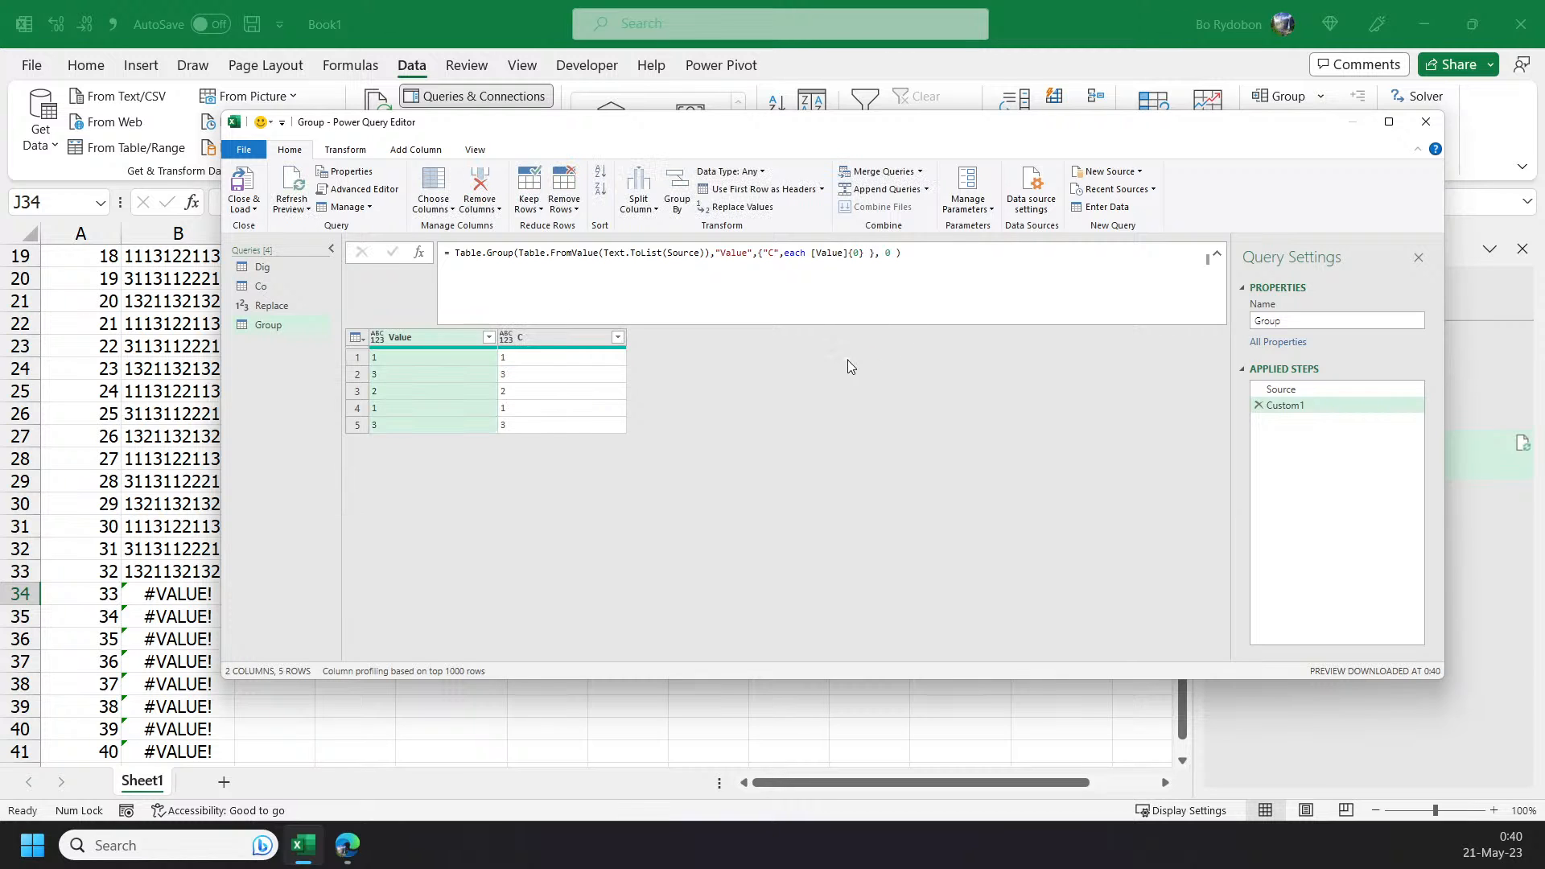
- Insert the copied Text.From(Table.RowCount(_)) expression before [Value]{0}, joined with &, and remove the extra space
left_click(813, 253)
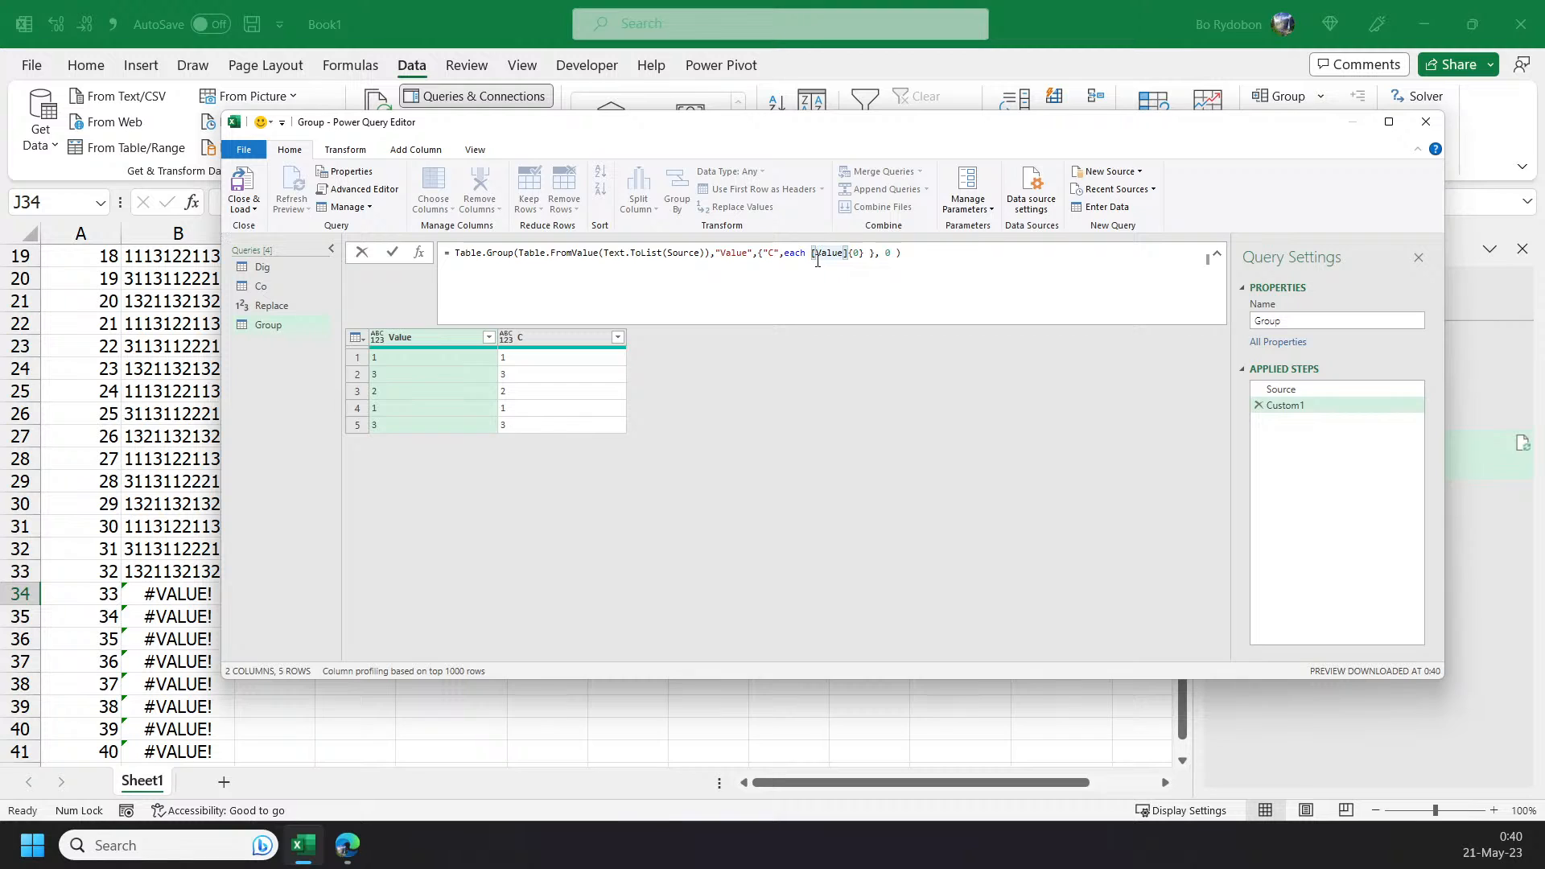
key("ctrl+v")
type("&")
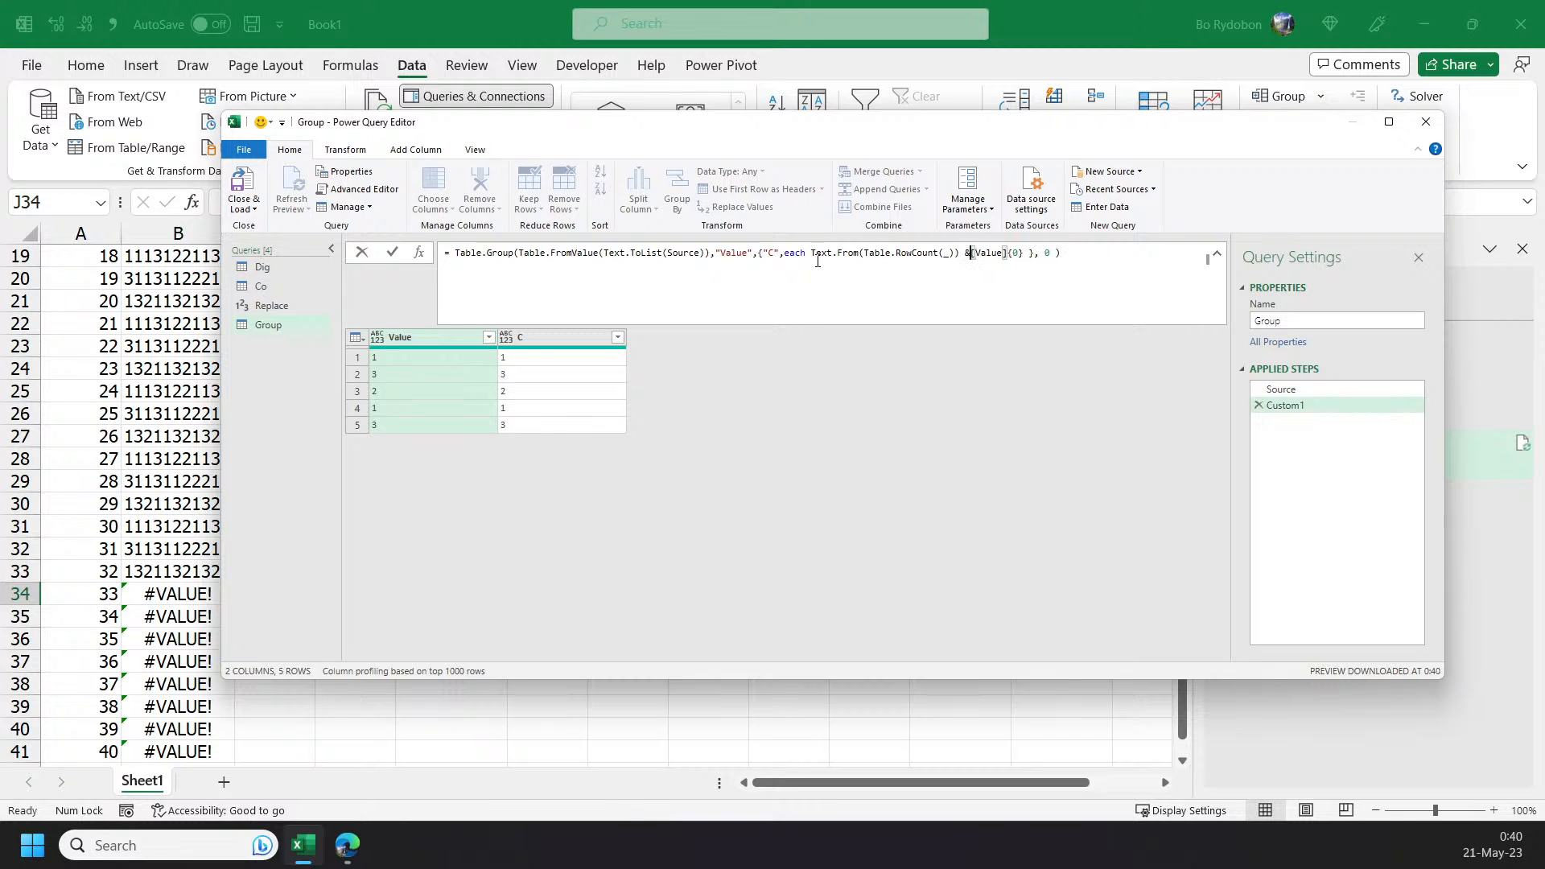
key("Return")
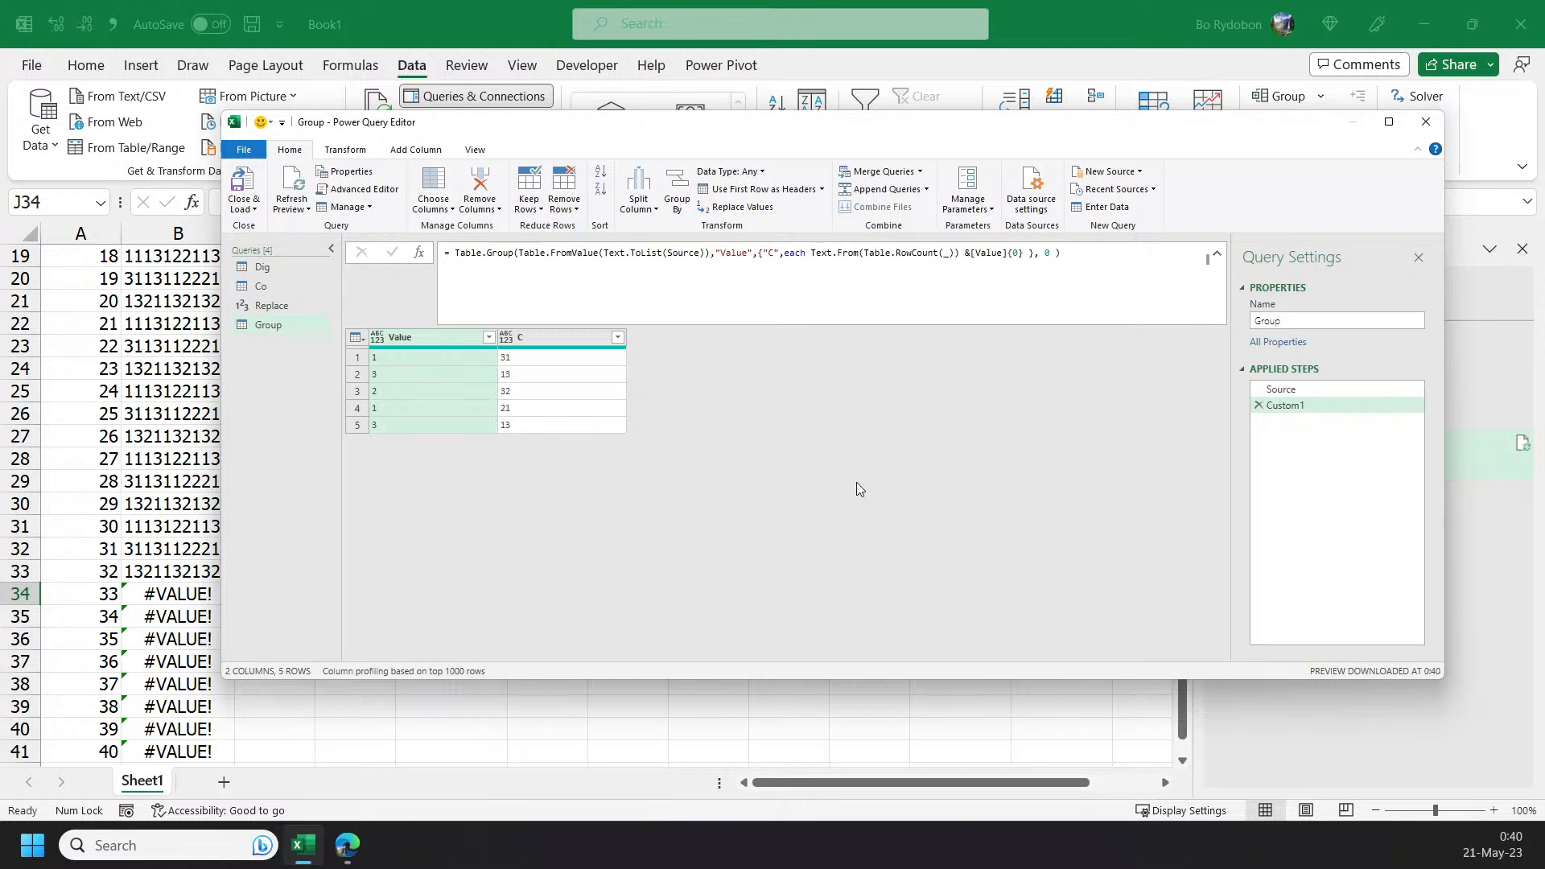
left_click(968, 253)
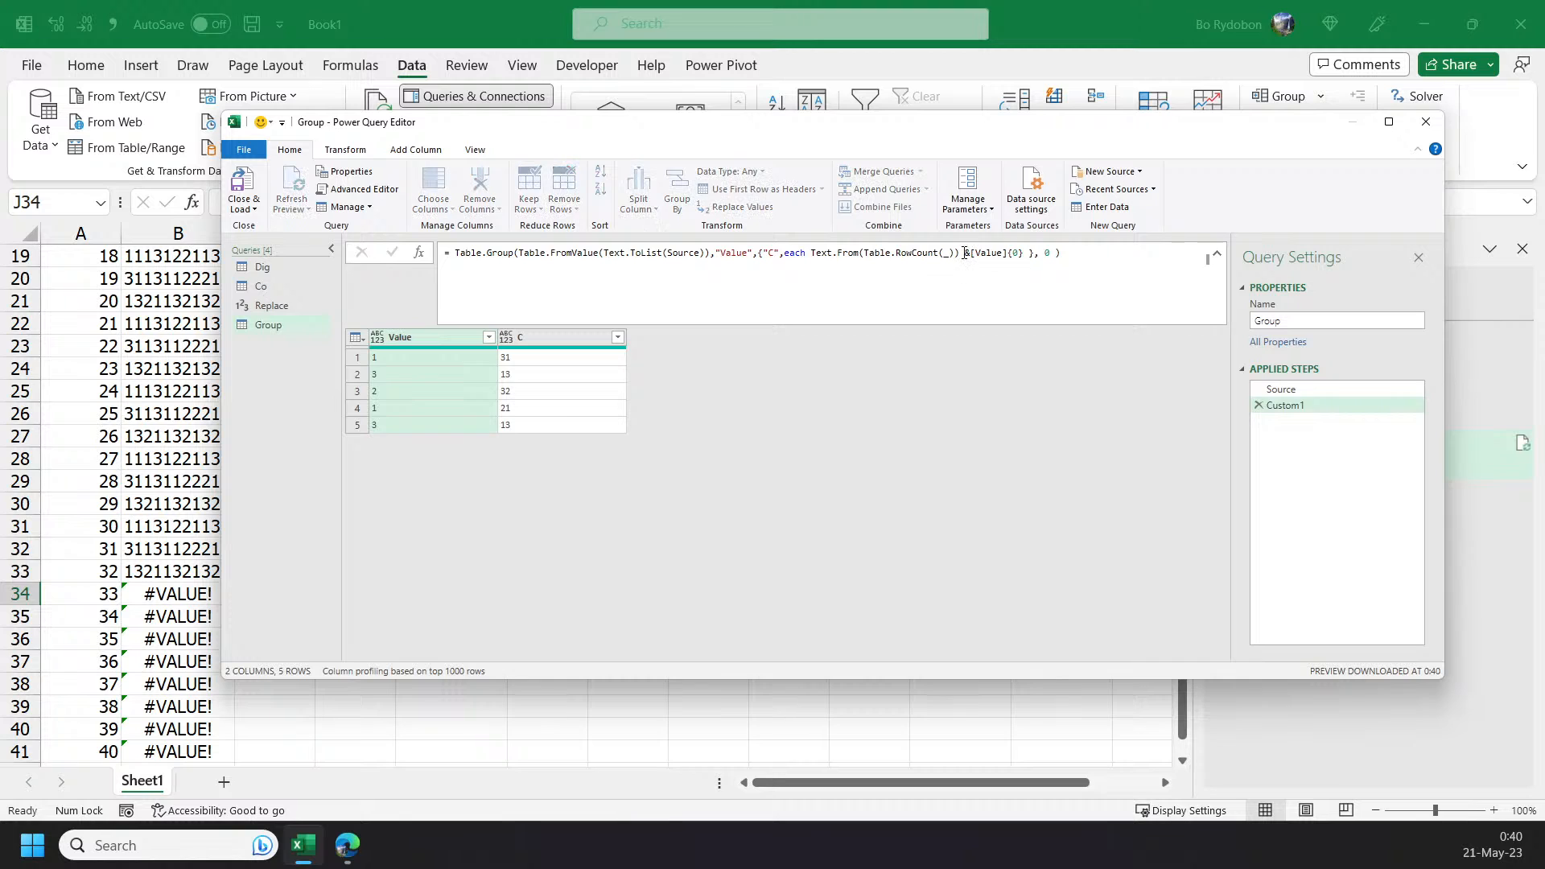
key("BackSpace")
key("Return")
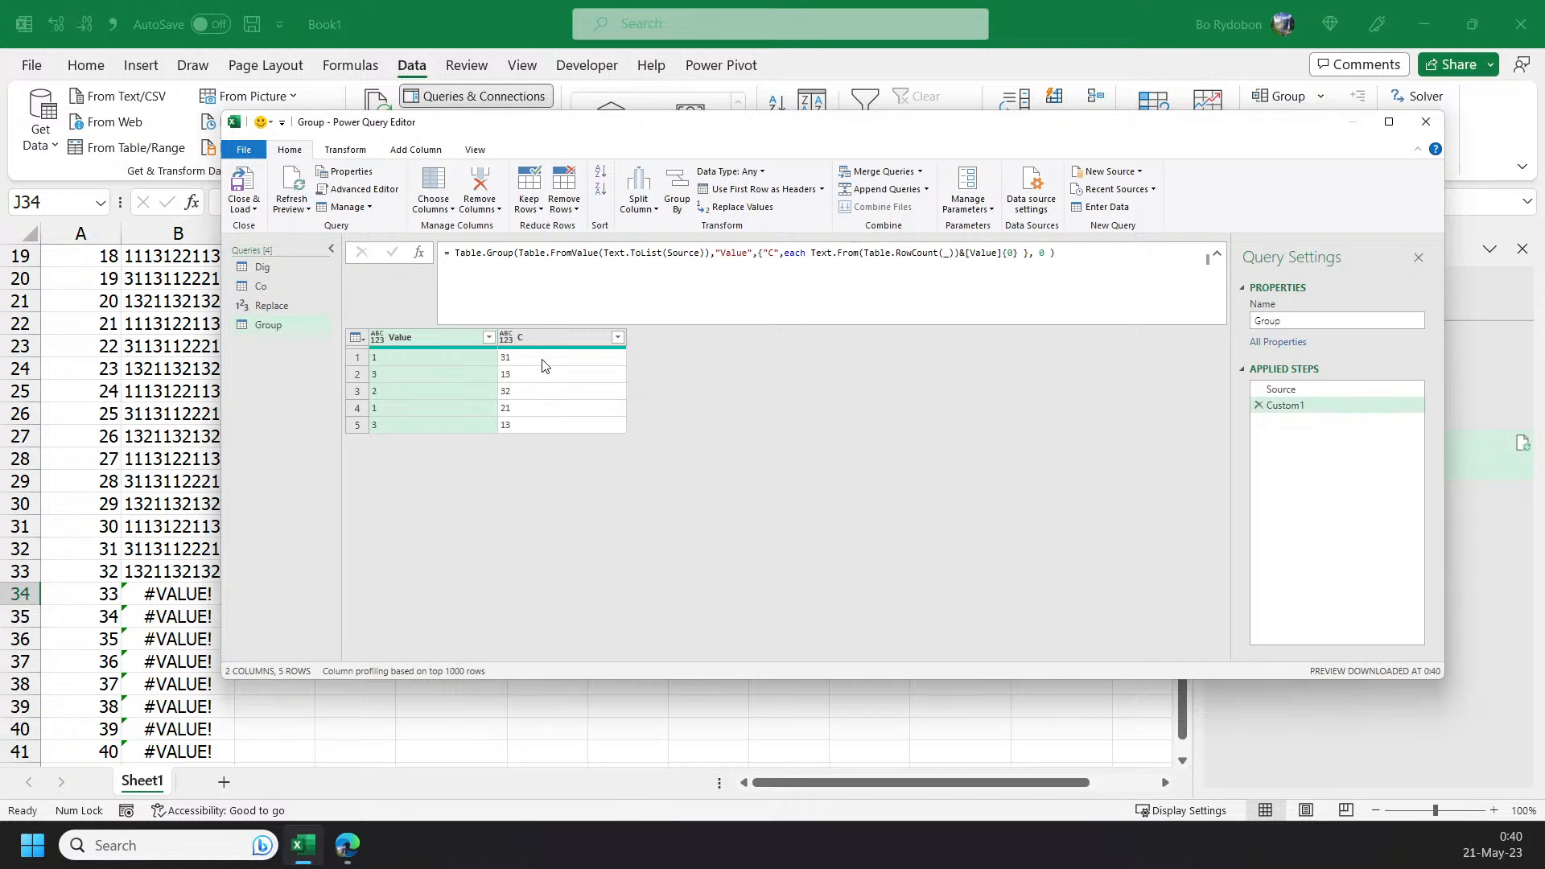
- Append [C] to the Table.Group formula to extract column C as a list
left_click(1072, 258)
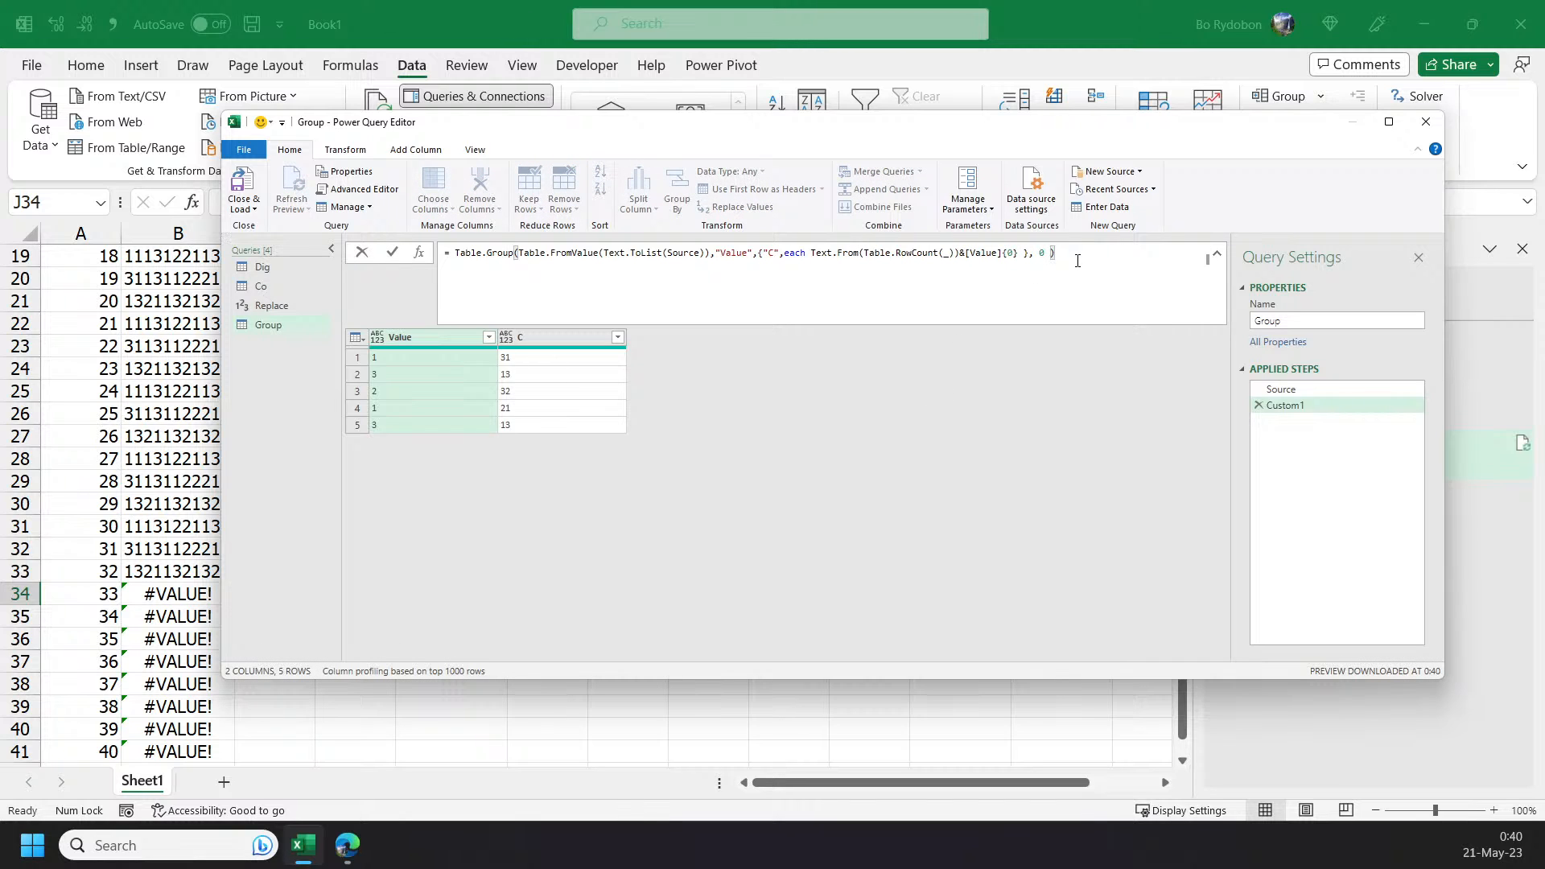
type("[C")
key("Return")
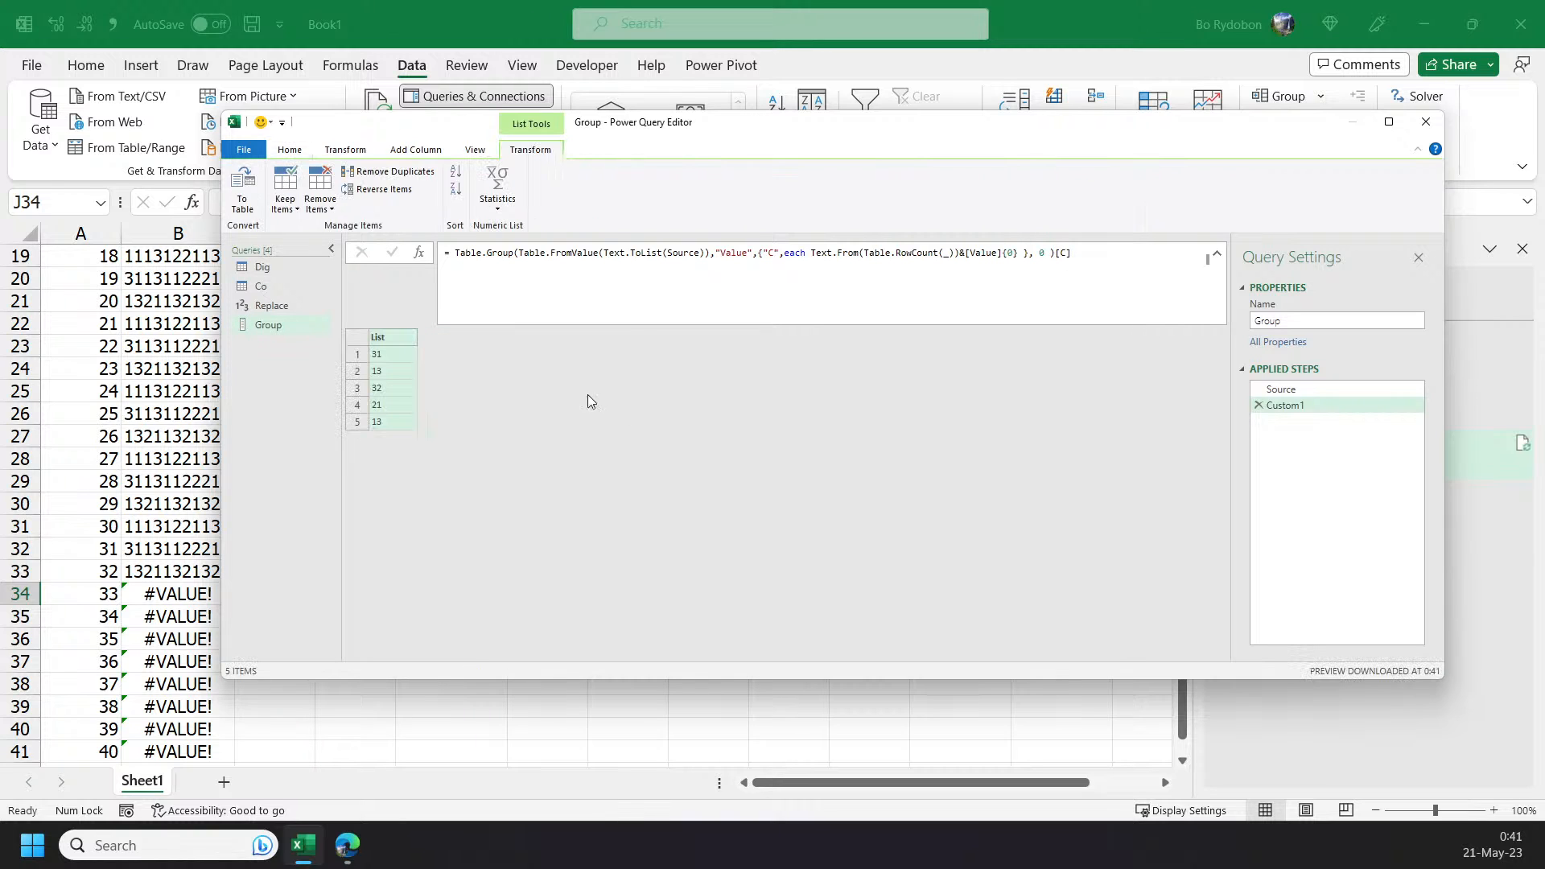
- Wrap the whole Table.Group formula in Text.Combine to join the list items into one text
left_click(458, 254)
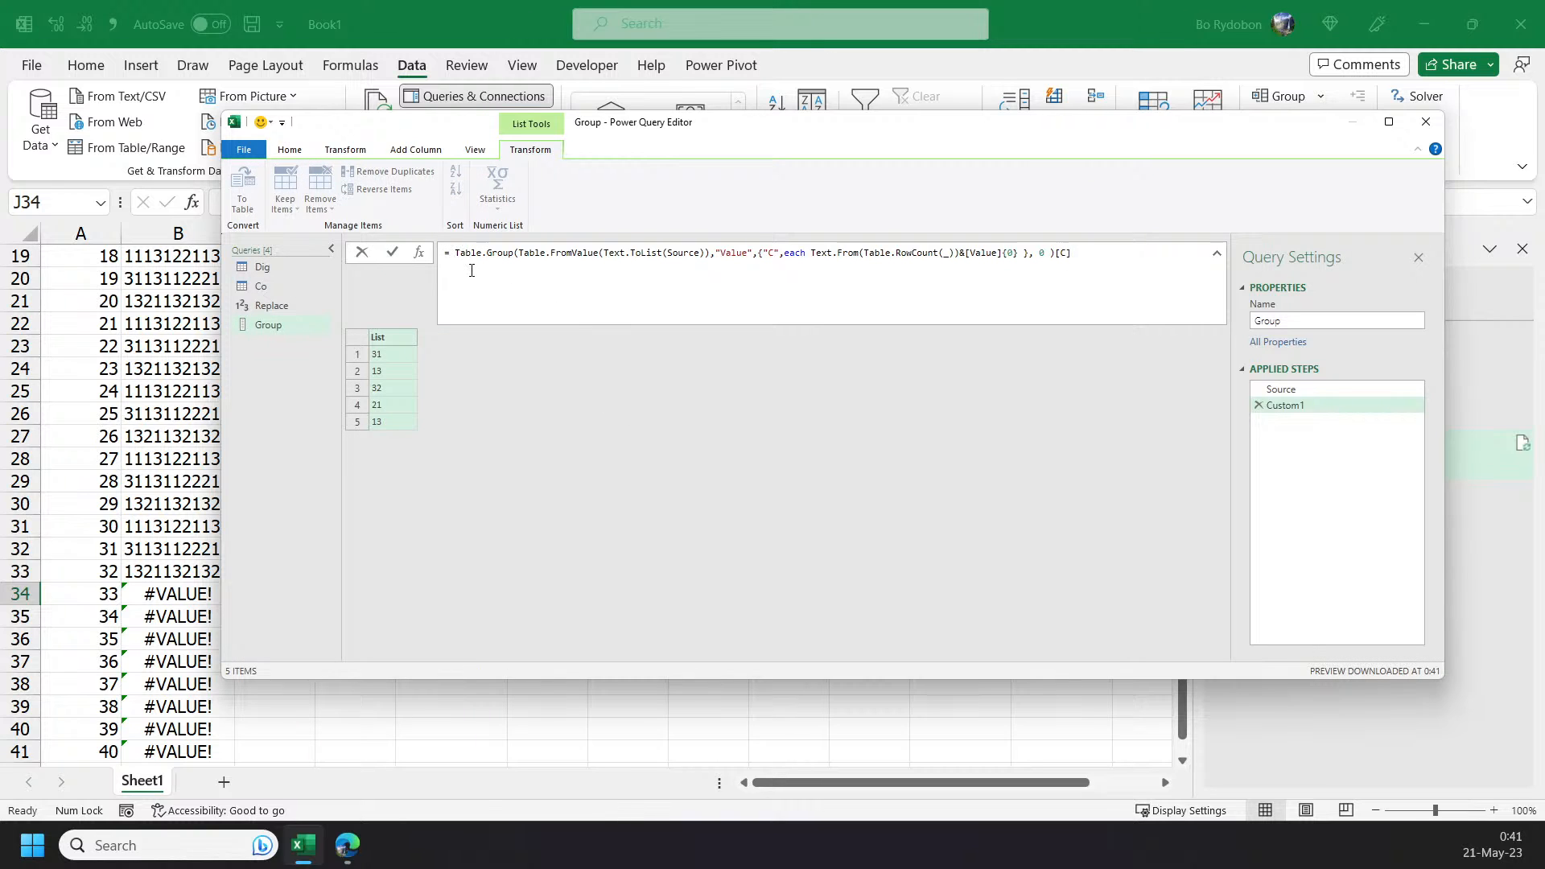
type("(Tex")
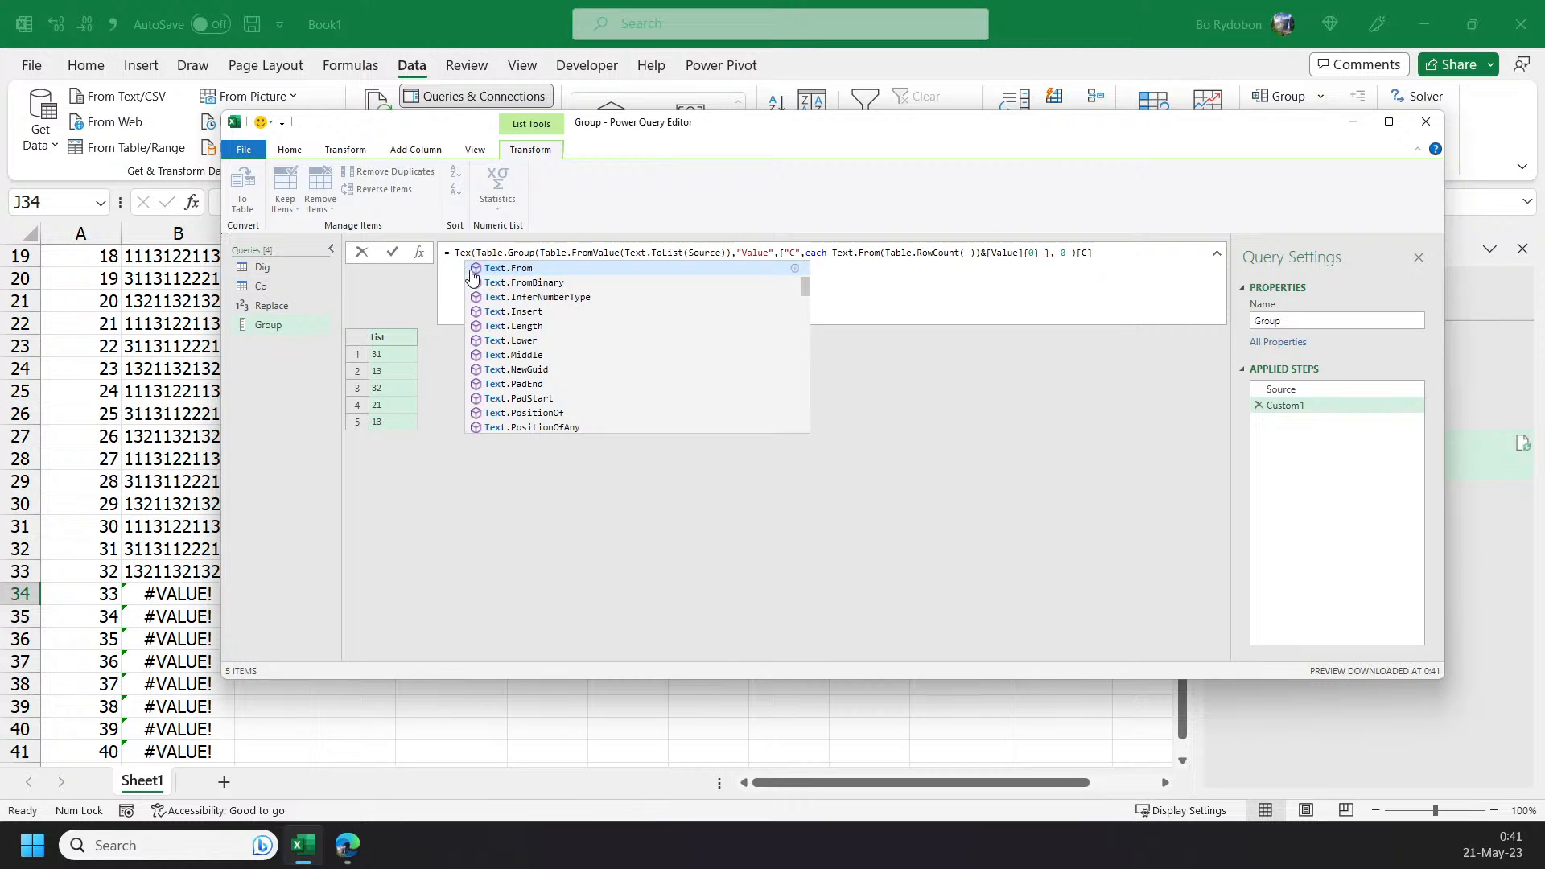
type("t.Combine")
key("End")
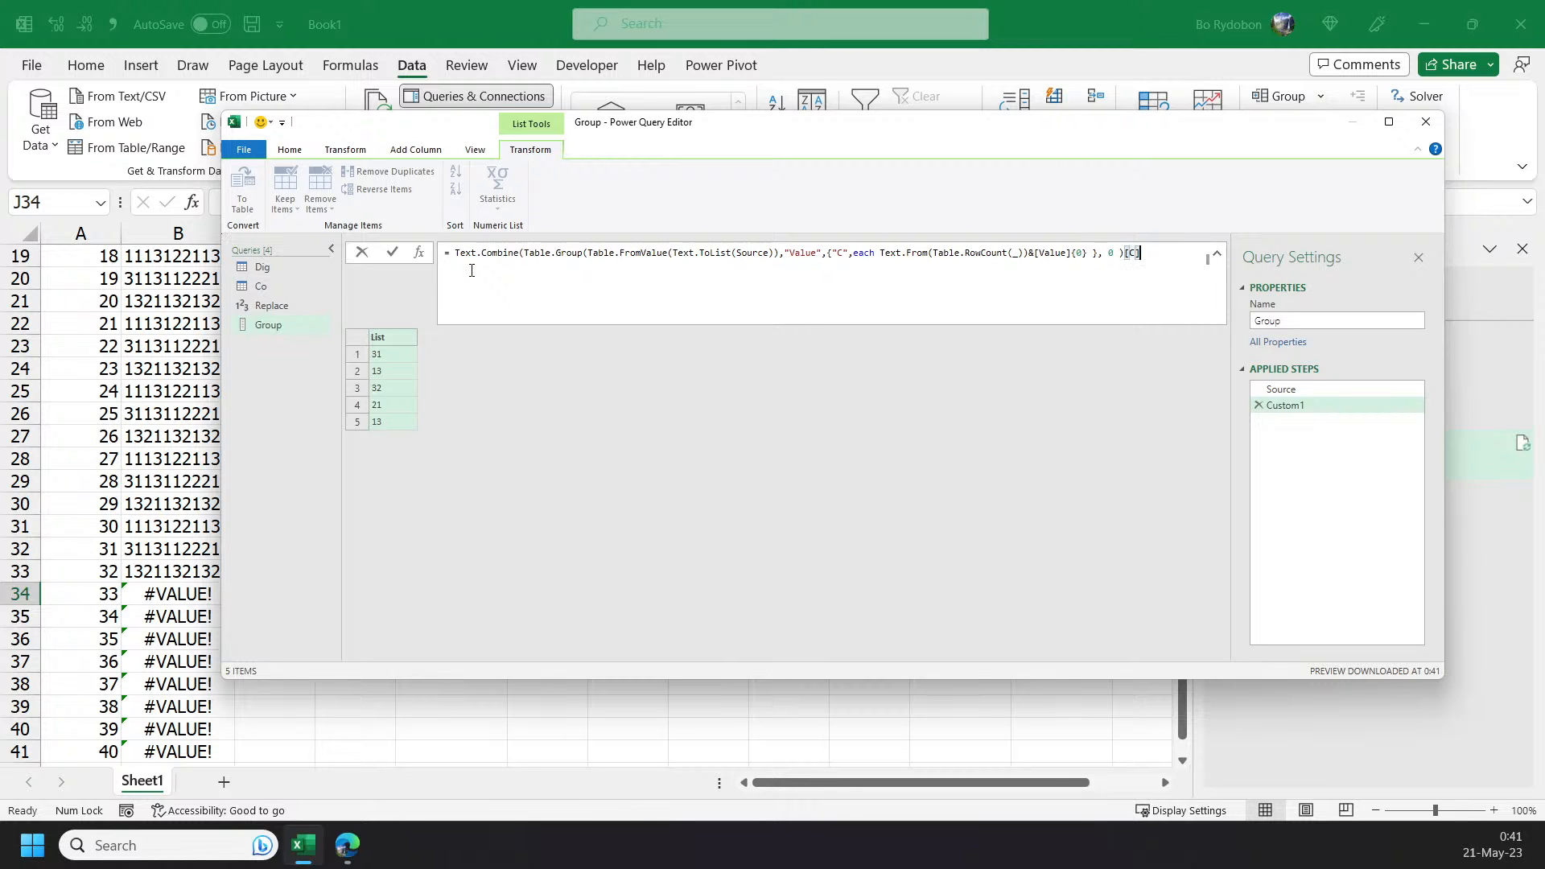
type(")")
key("Return")
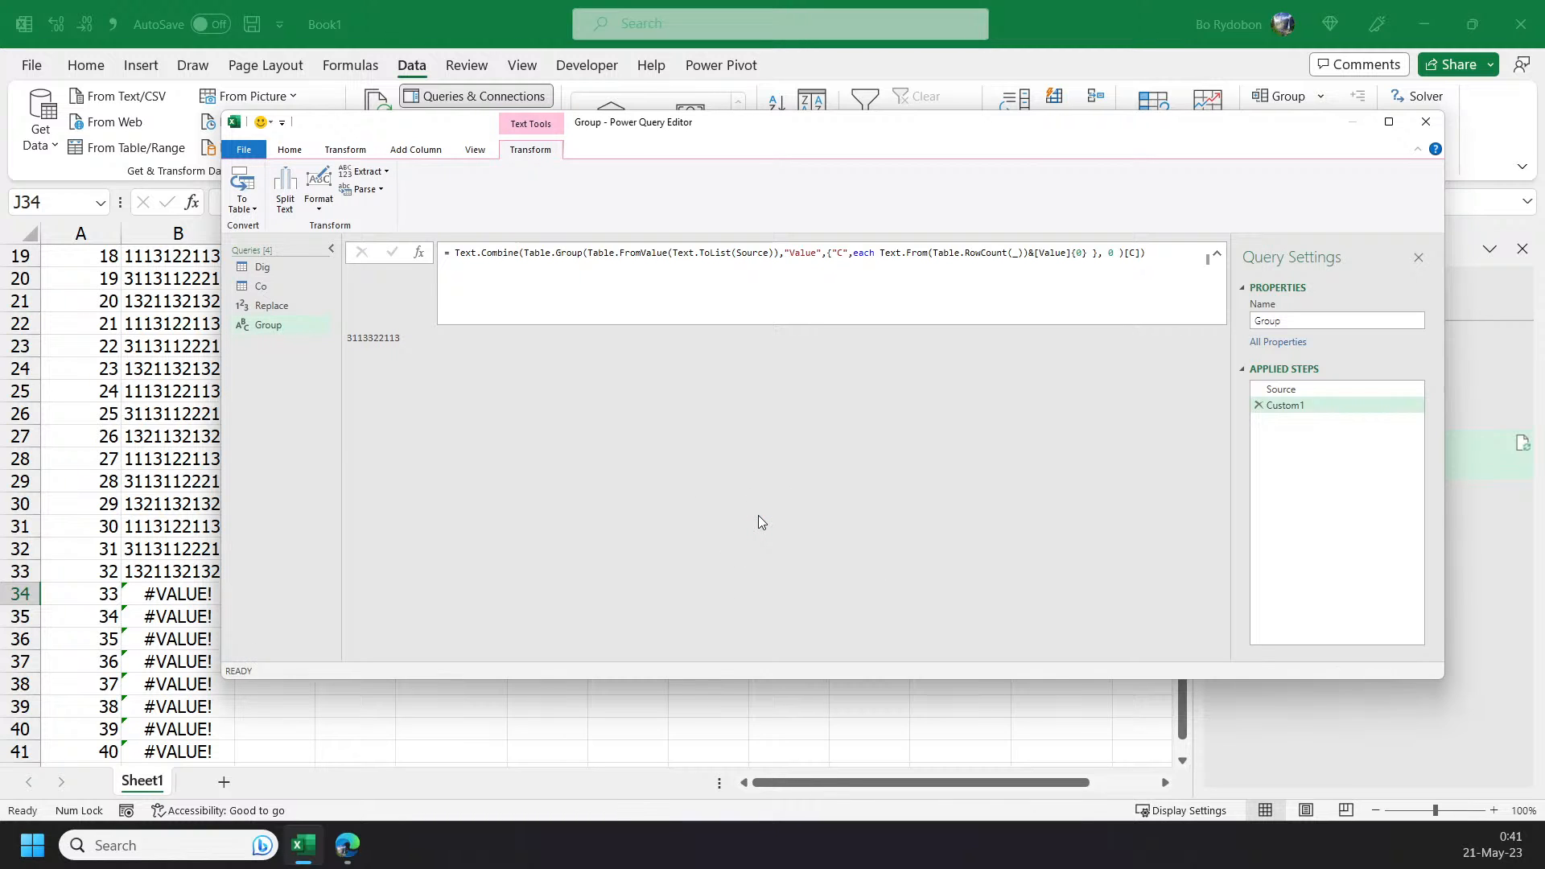
- Put the Text.Combine formula on its own line and start List.Accumulate before it with list {1..40} and seed Source
left_click(456, 253)
key("shift+Return")
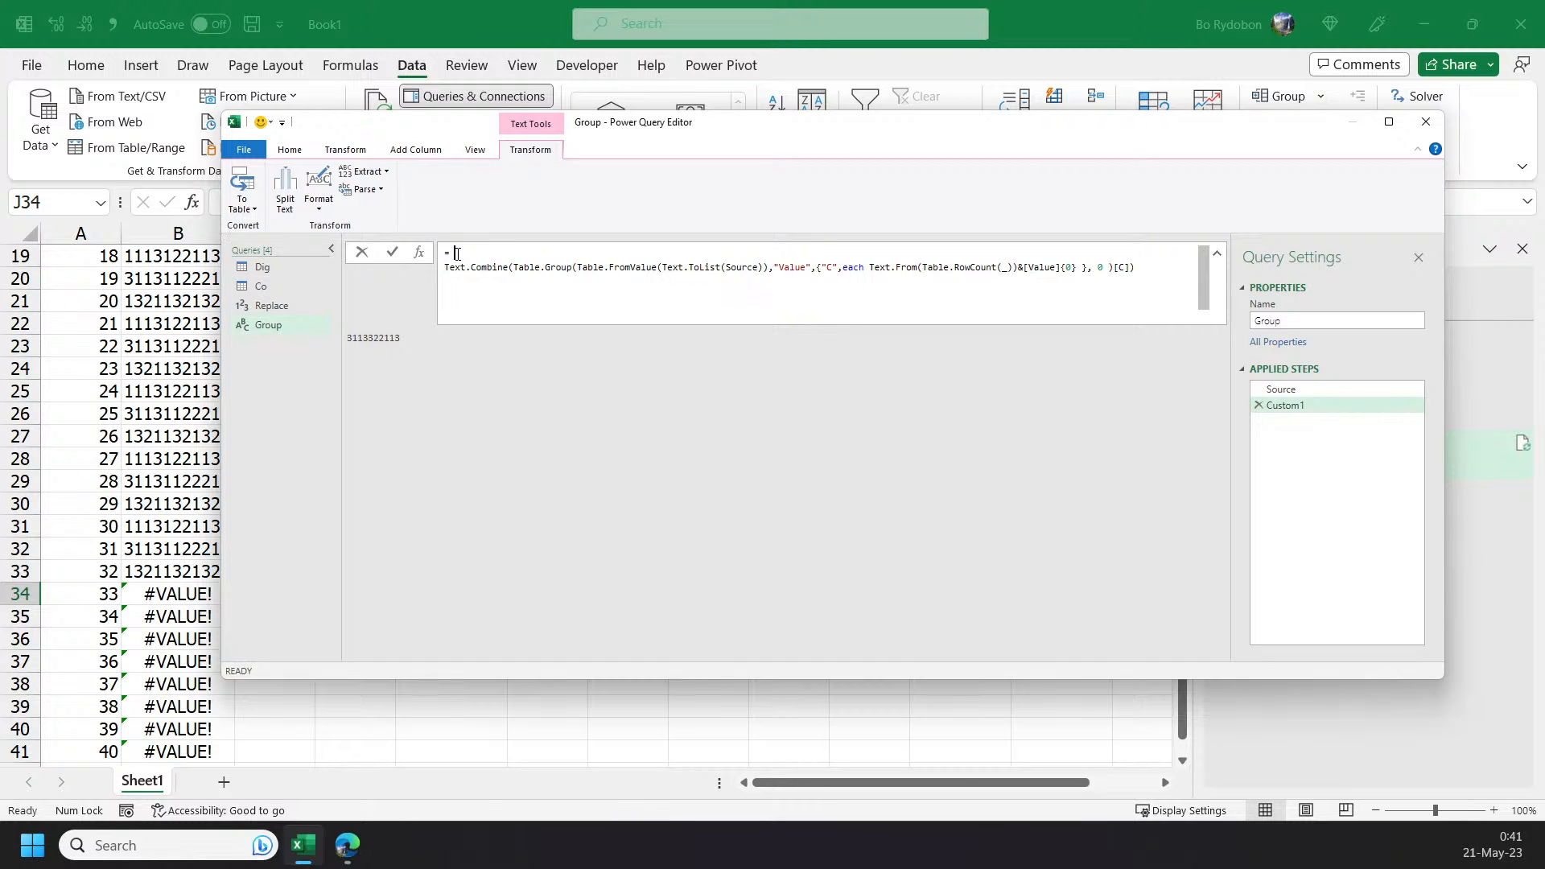
type("List.Accumulate(")
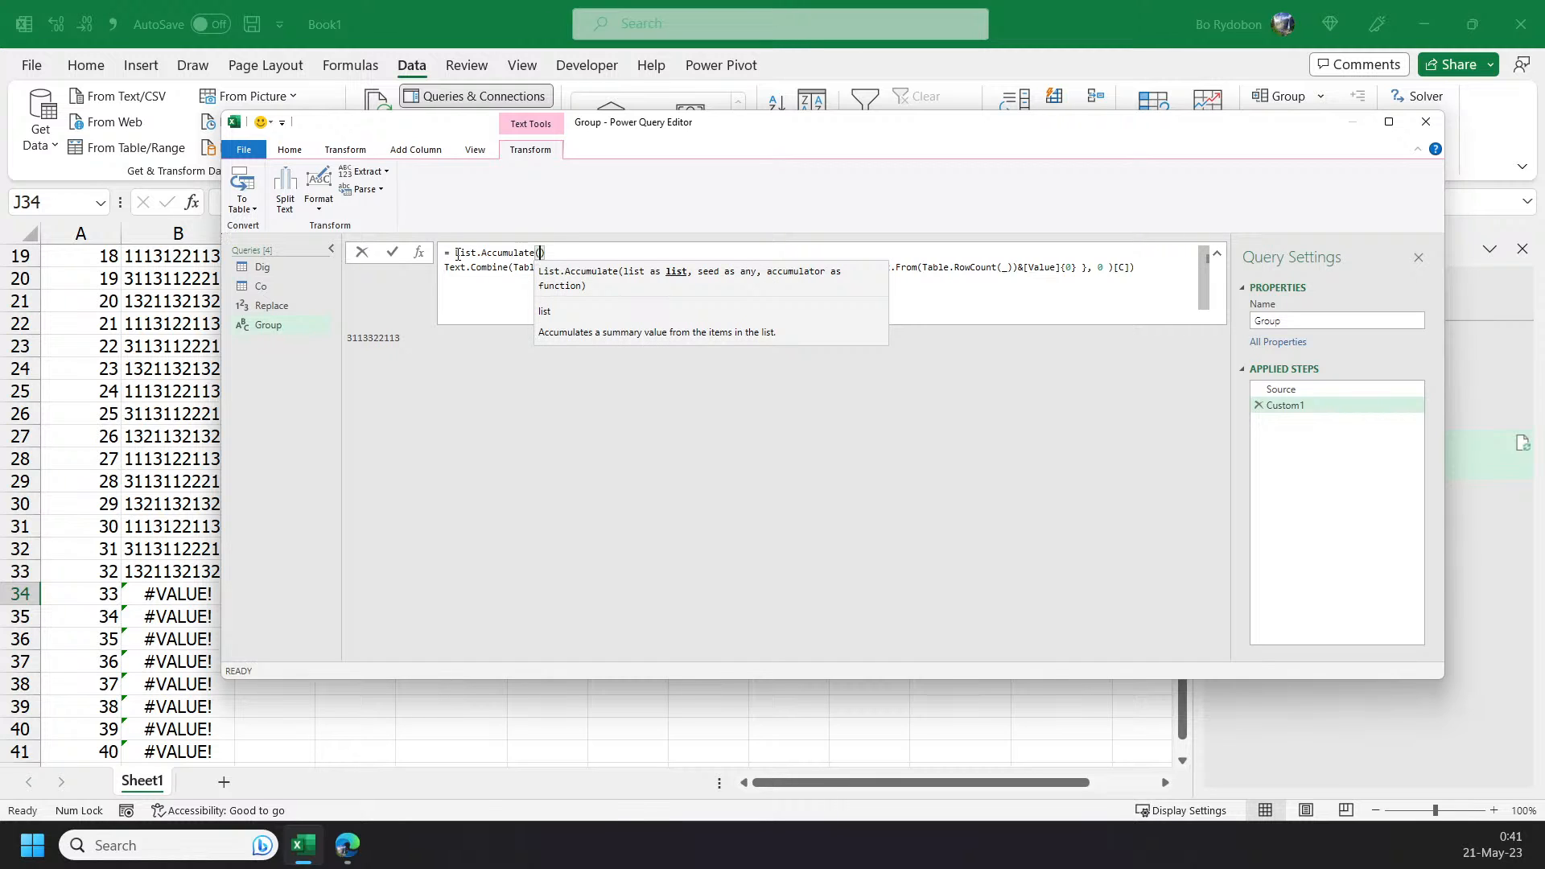
type("{")
type("1..40")
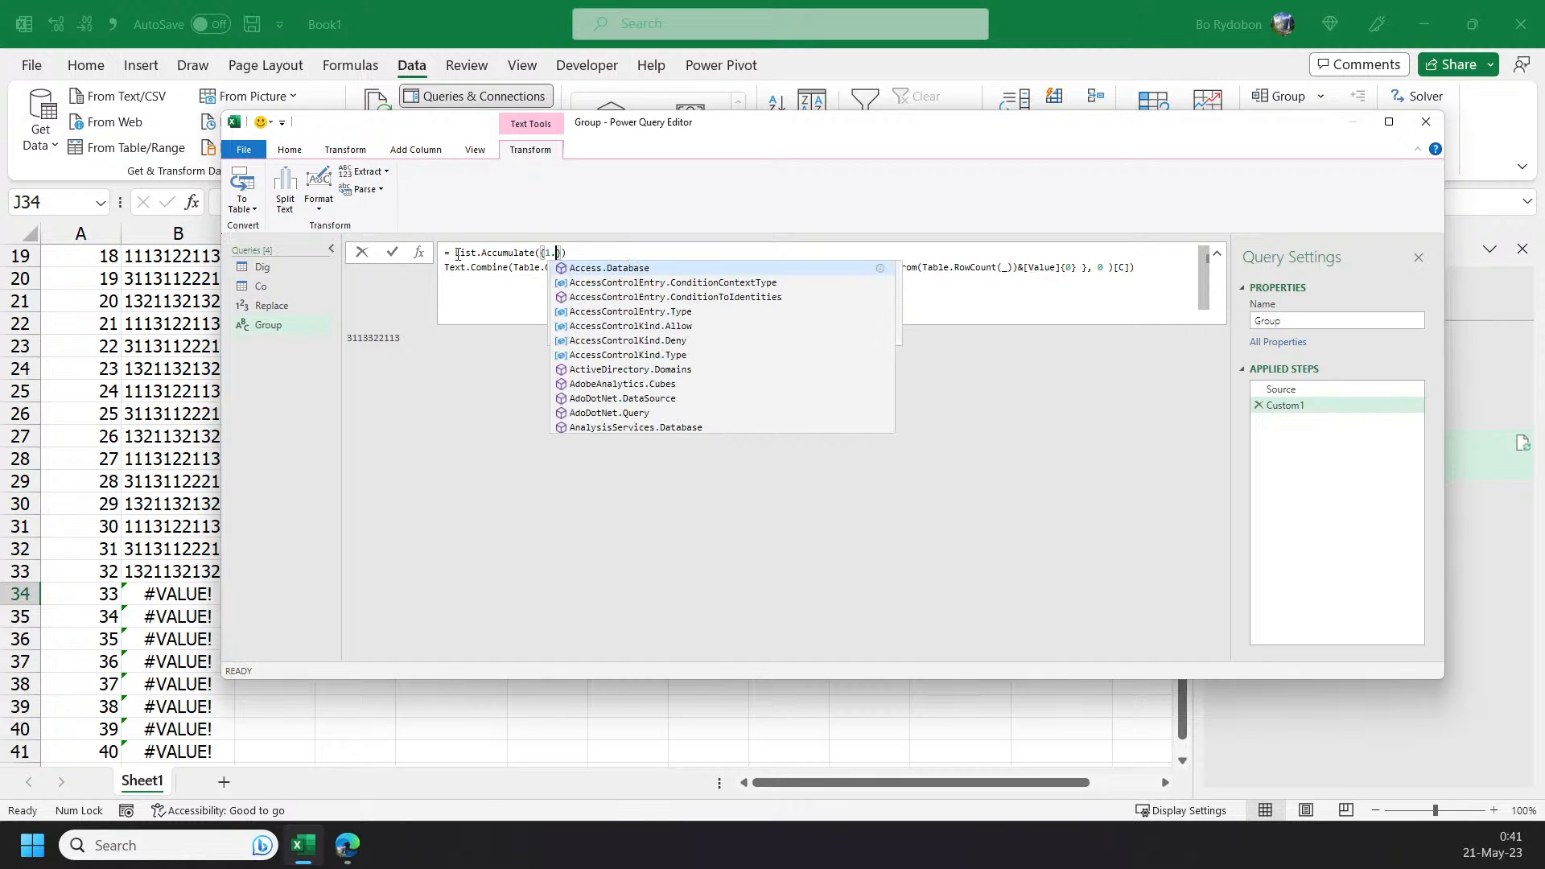
type("},")
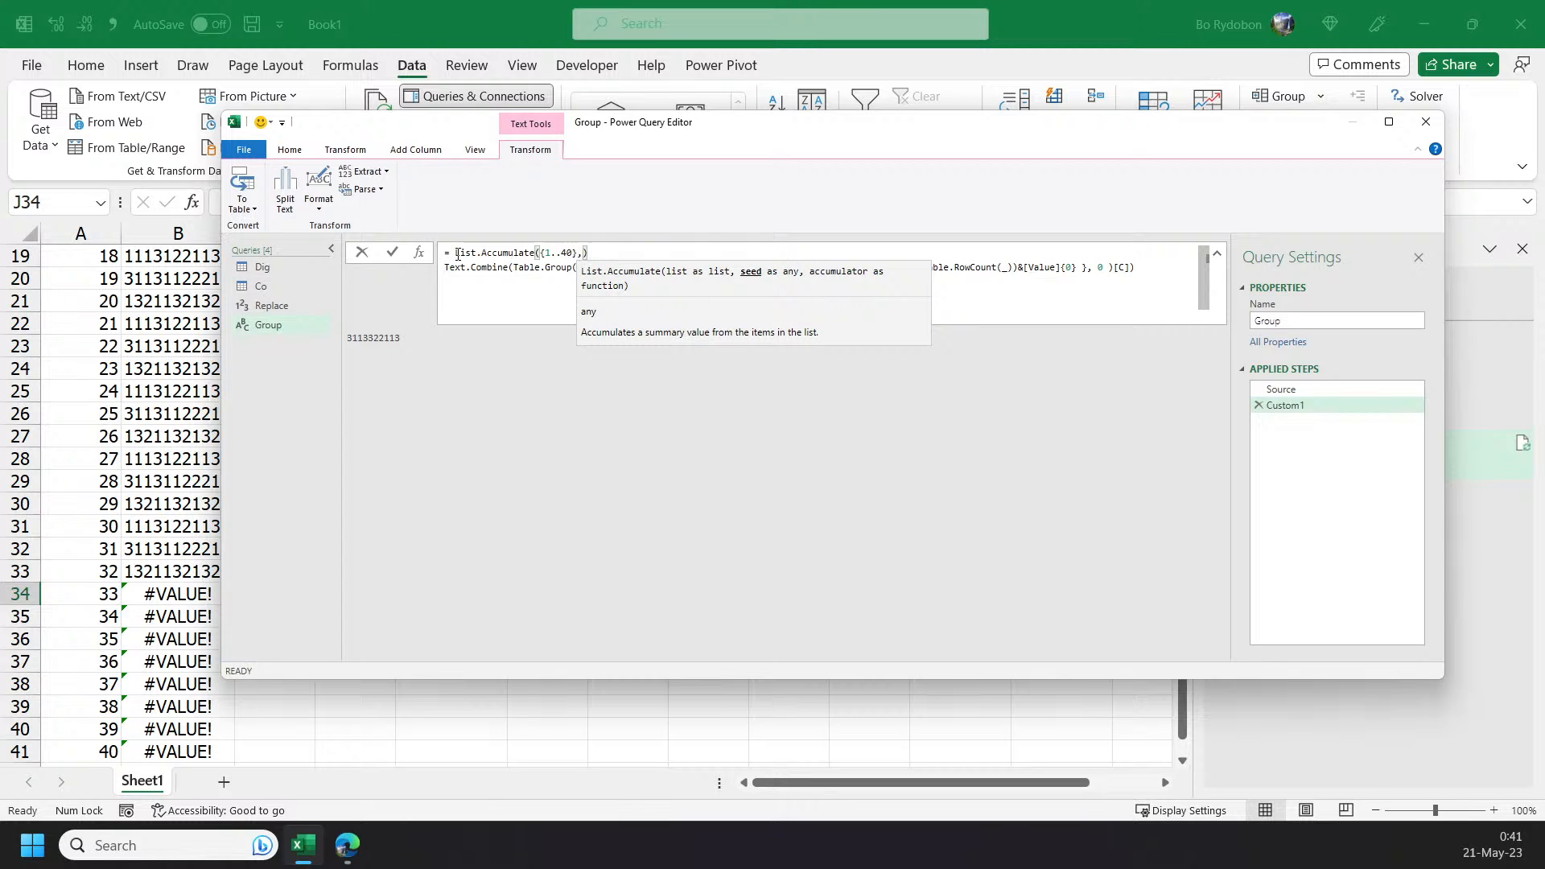
type("S")
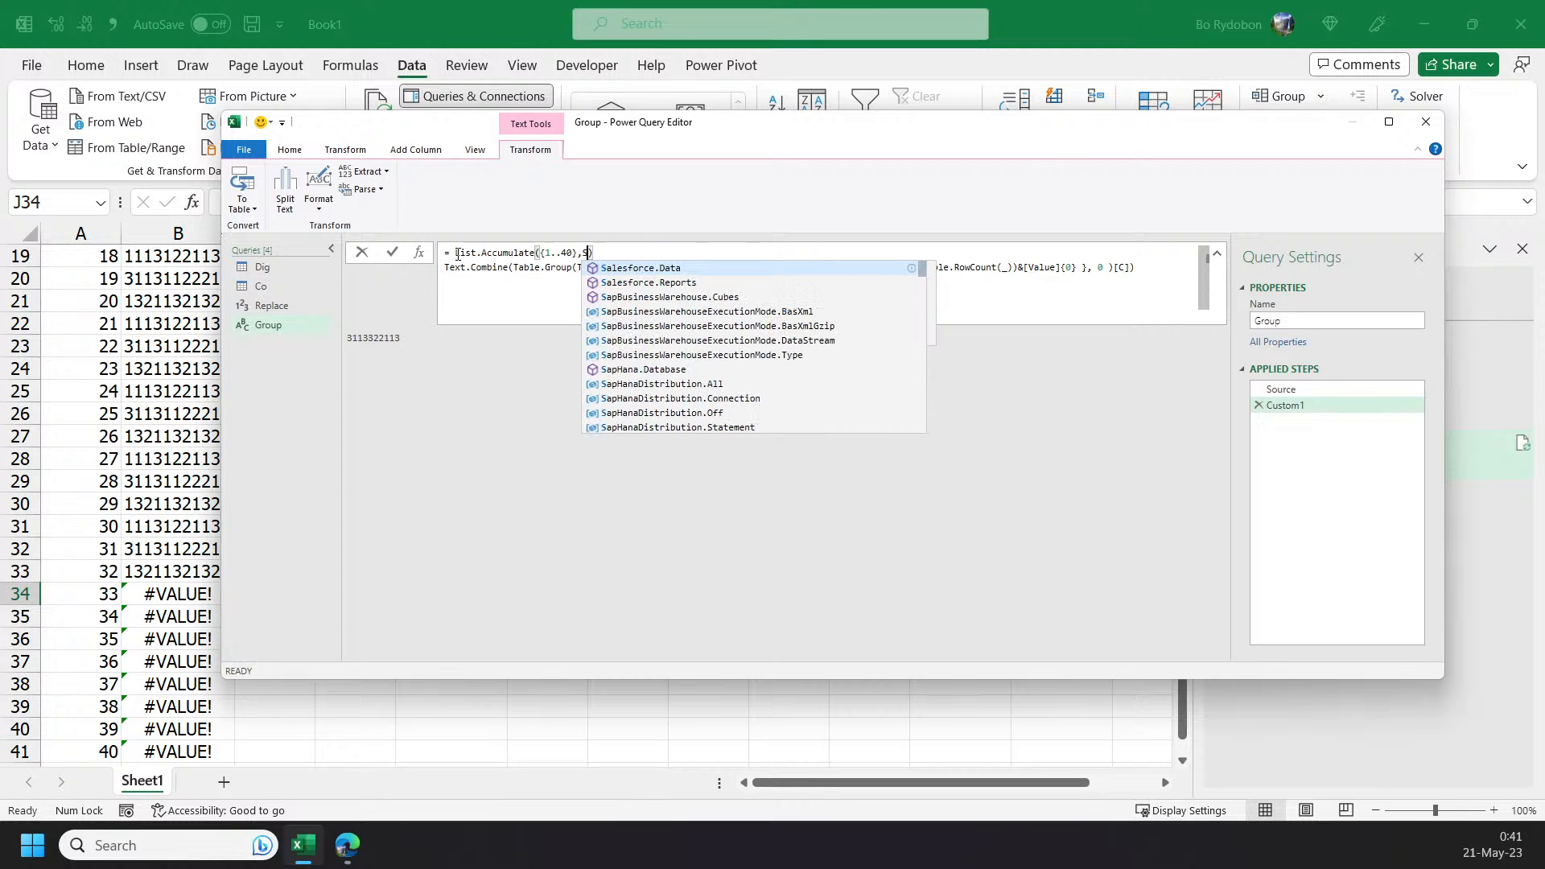
type("or")
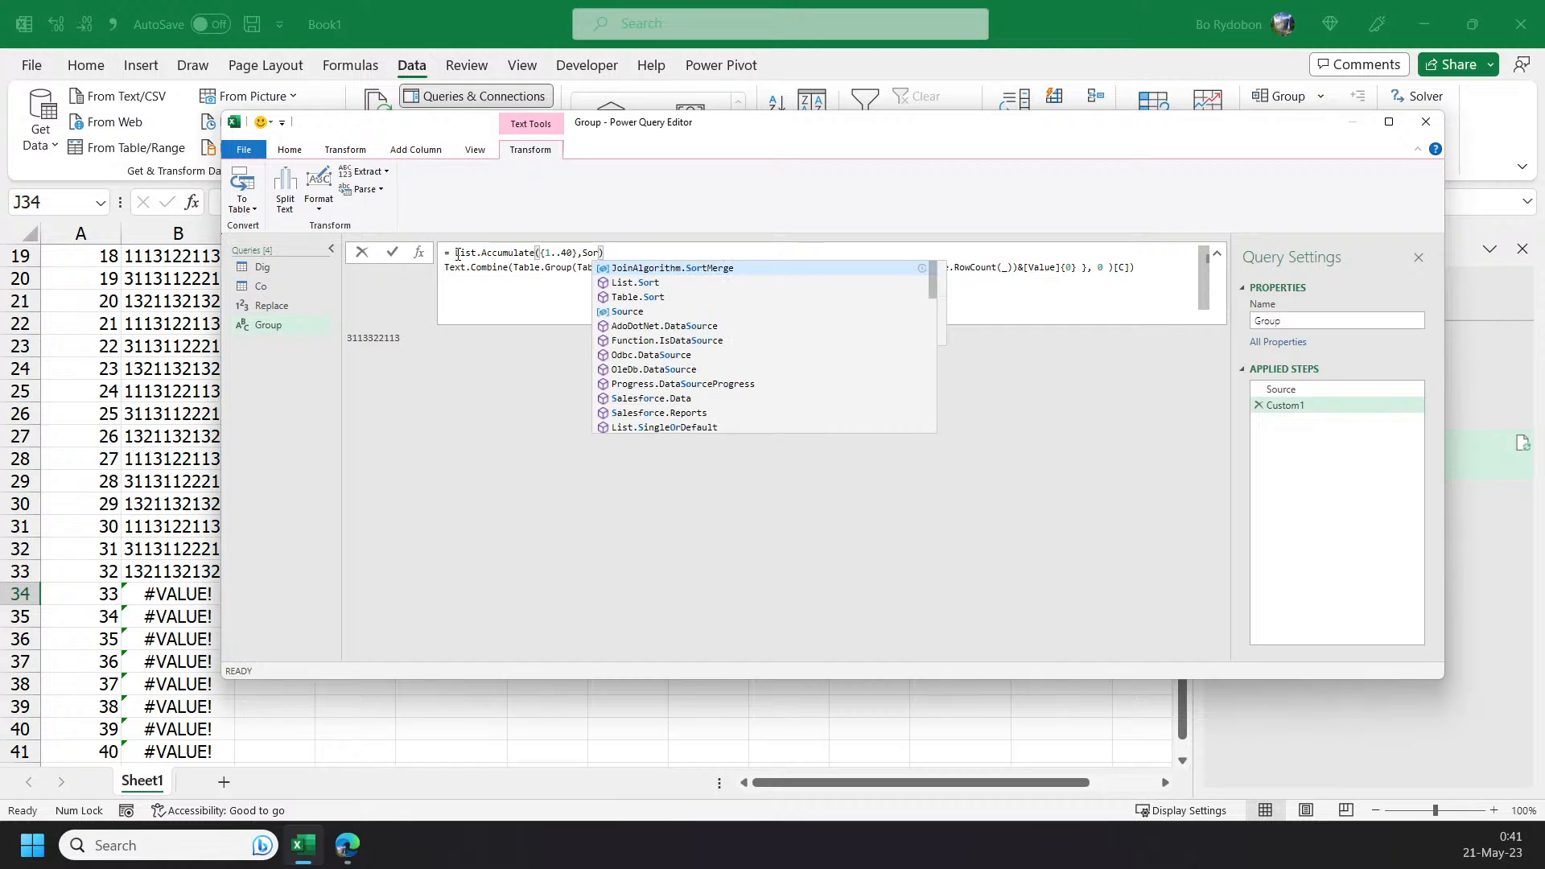
key("BackSpace")
type("urce")
key("Right")
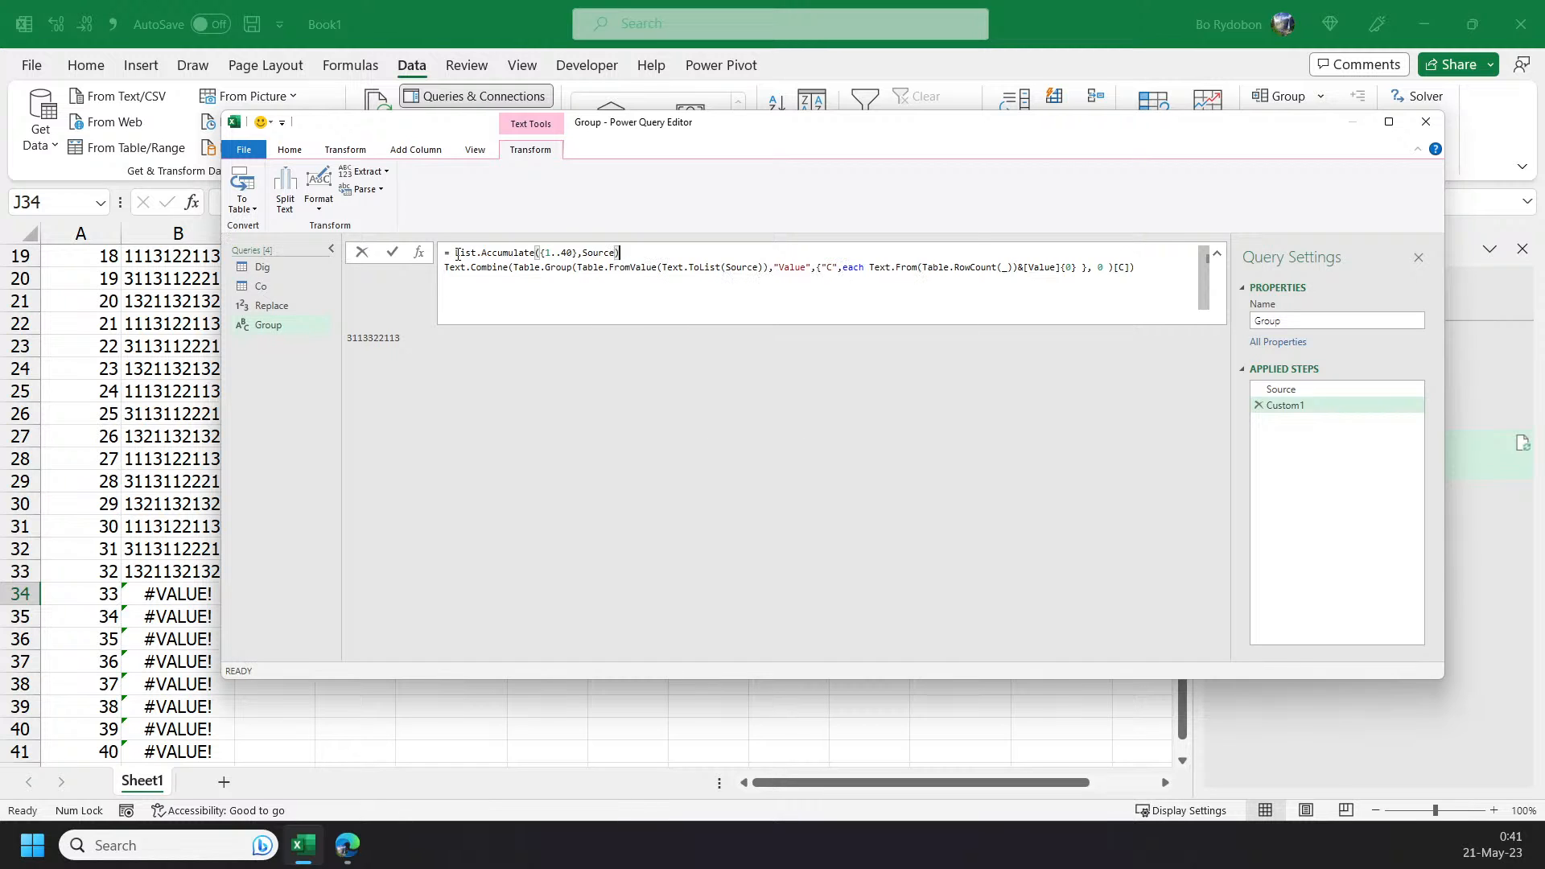
- Complete List.Accumulate with the accumulator (s,l)=>, replace Source with s inside Text.ToList, and close and apply the formula
key("BackSpace")
type(", (s,l")
key("Escape")
key("Delete")
type(")=>")
double_click(747, 268)
type("s")
left_click(1145, 263)
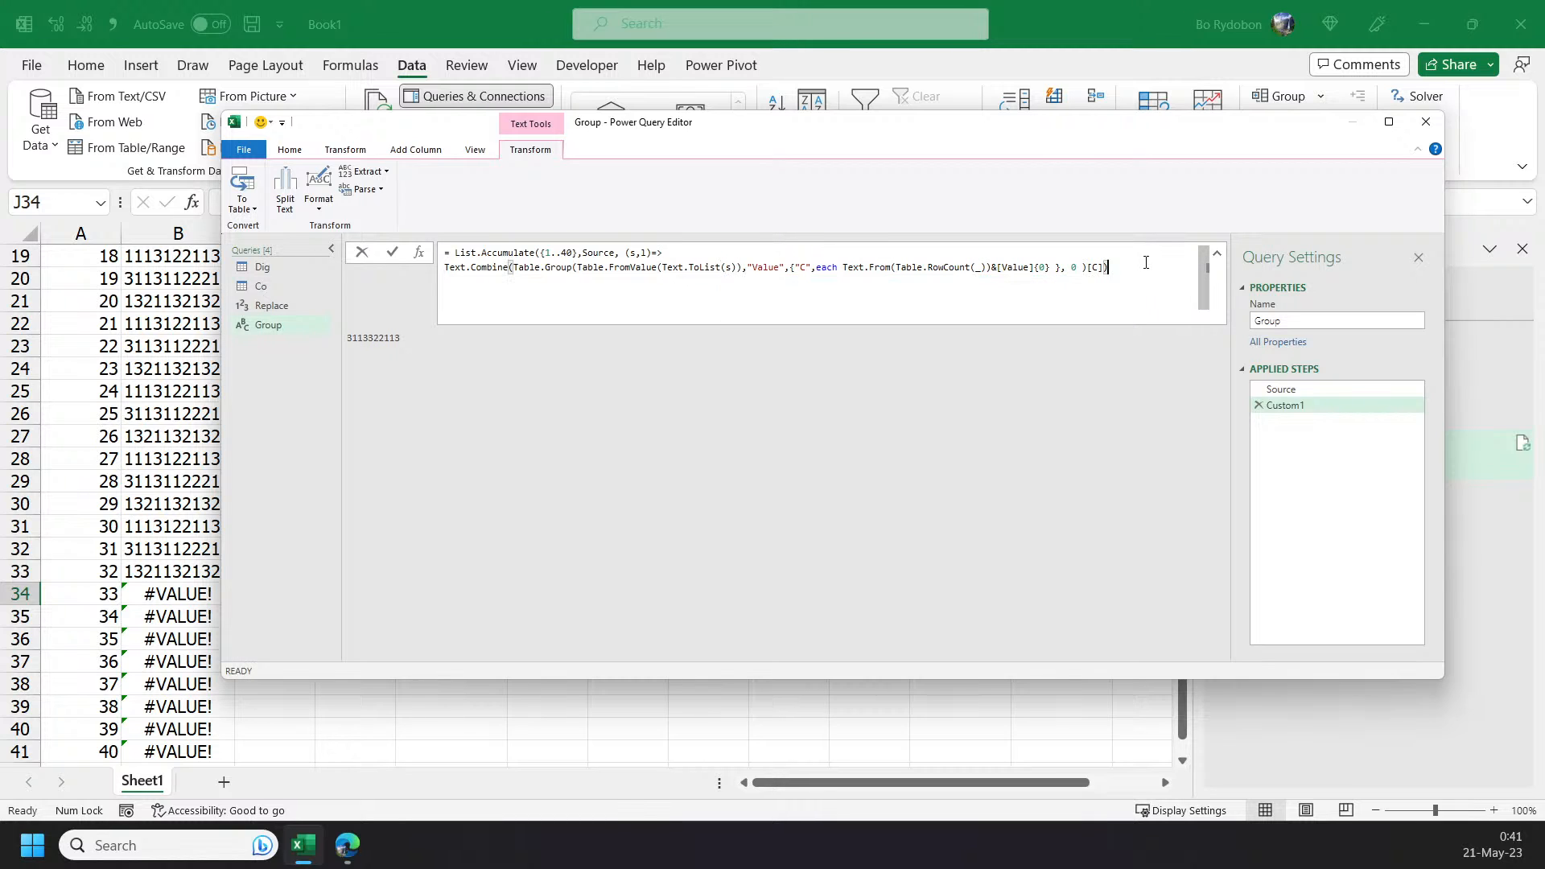
type(")")
key("Return")
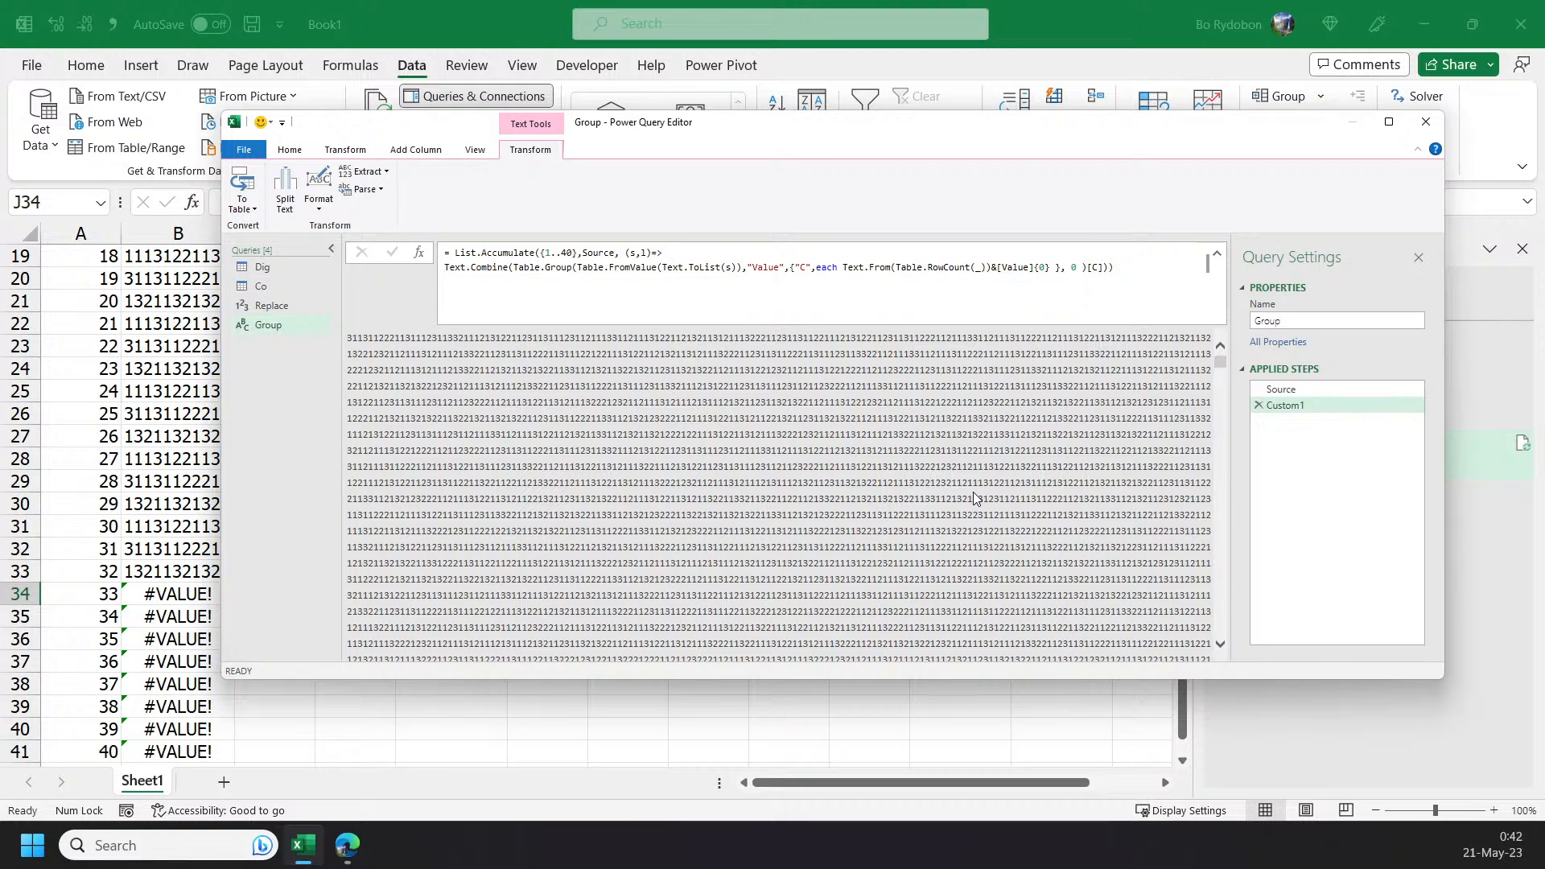
- Wrap the entire List.Accumulate formula in Text.Length to return the length of the final text
left_click(454, 253)
type("(")
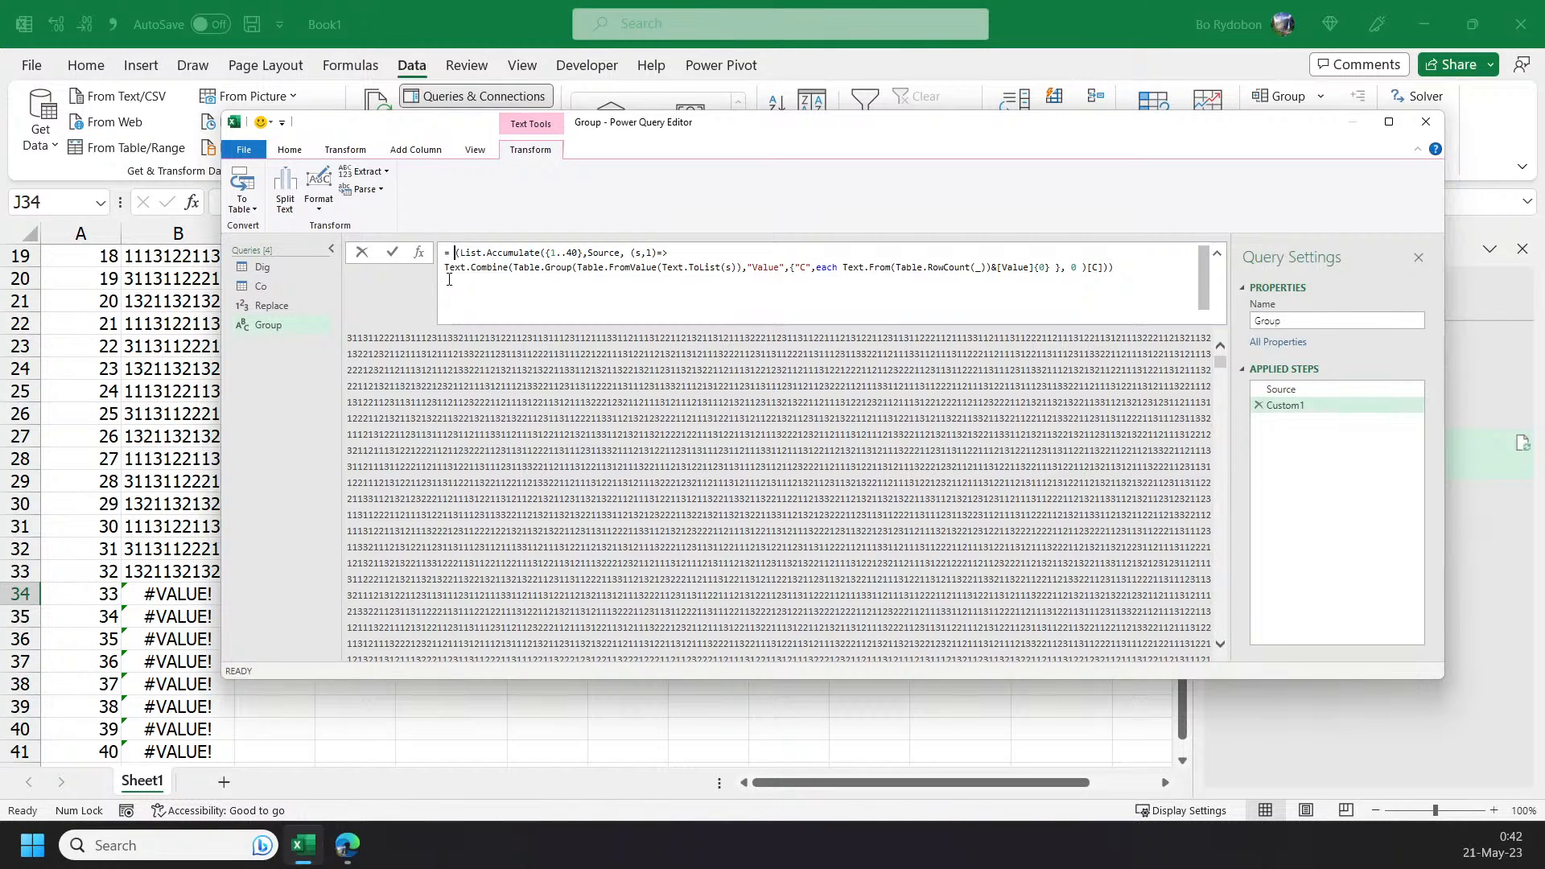
type("Le")
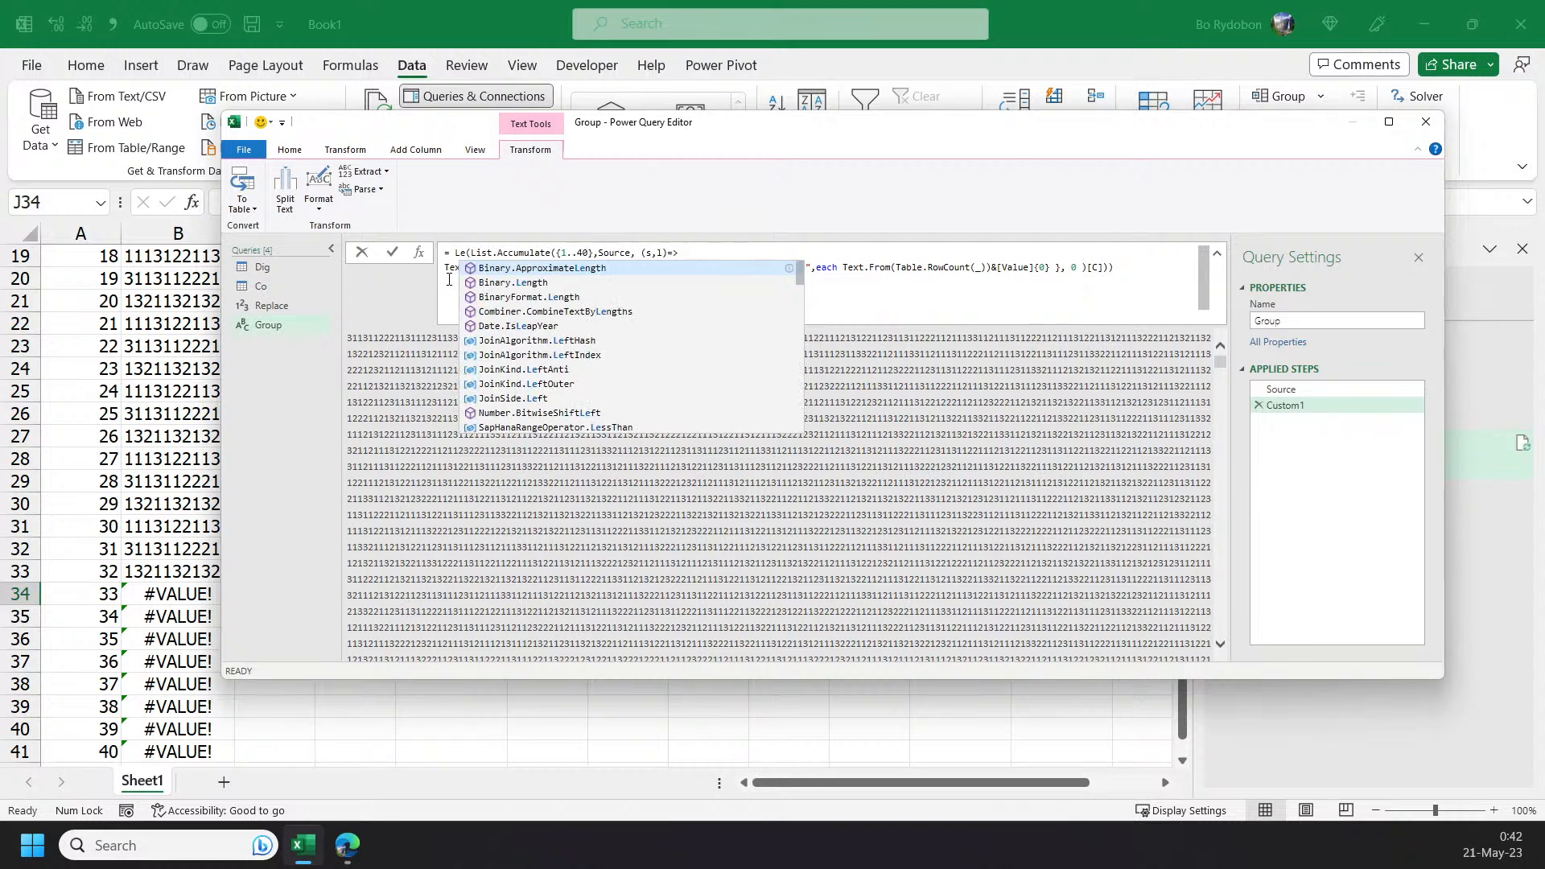
key("BackSpace")
key("BackSpace")
type("text.Length")
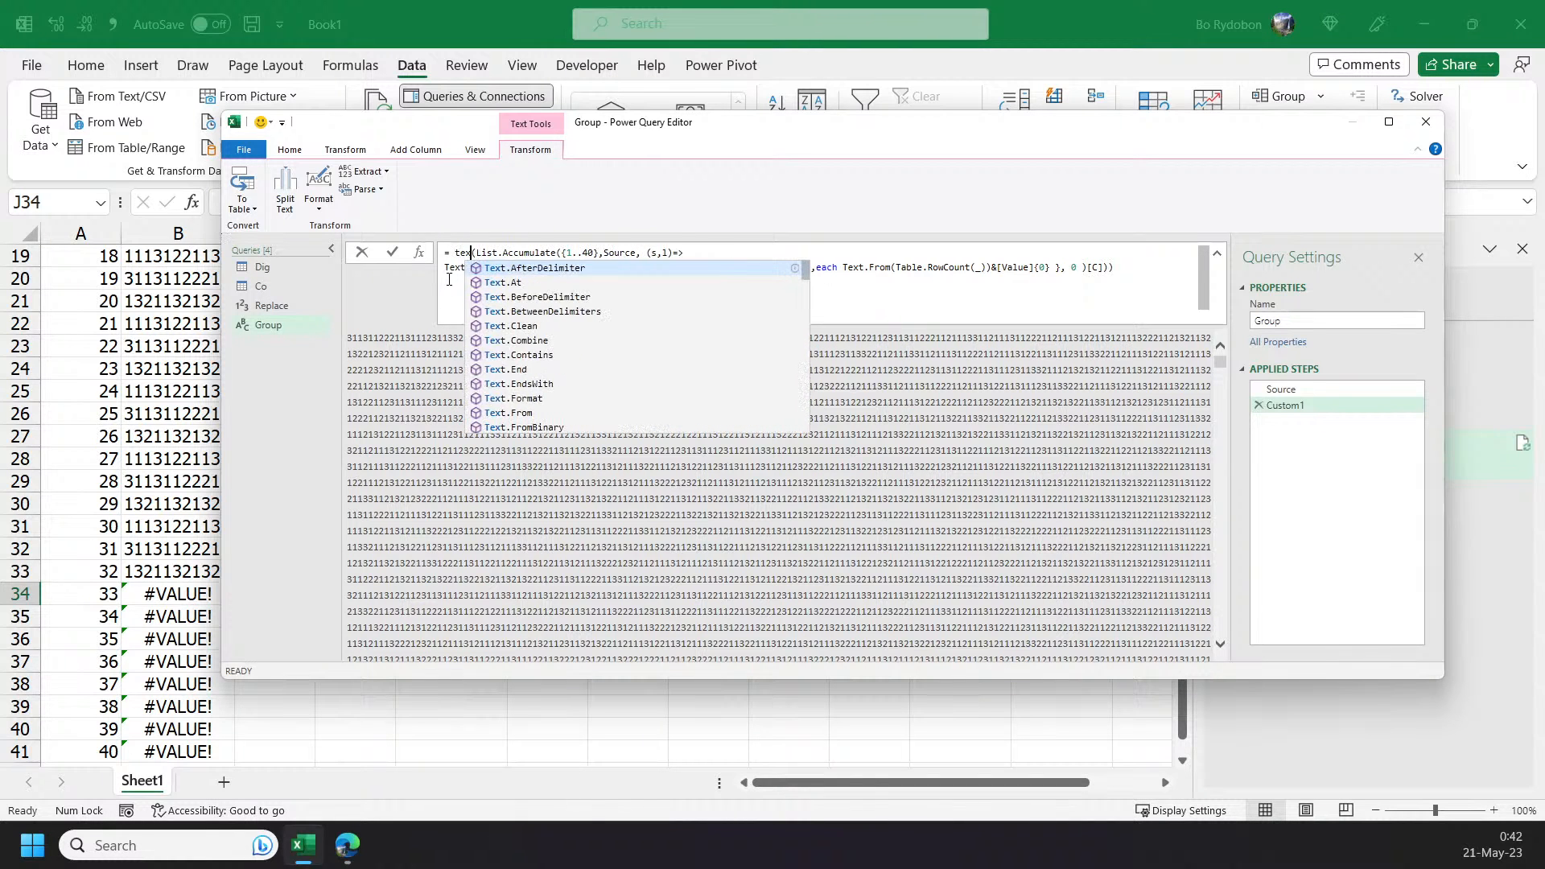
key("ctrl+End")
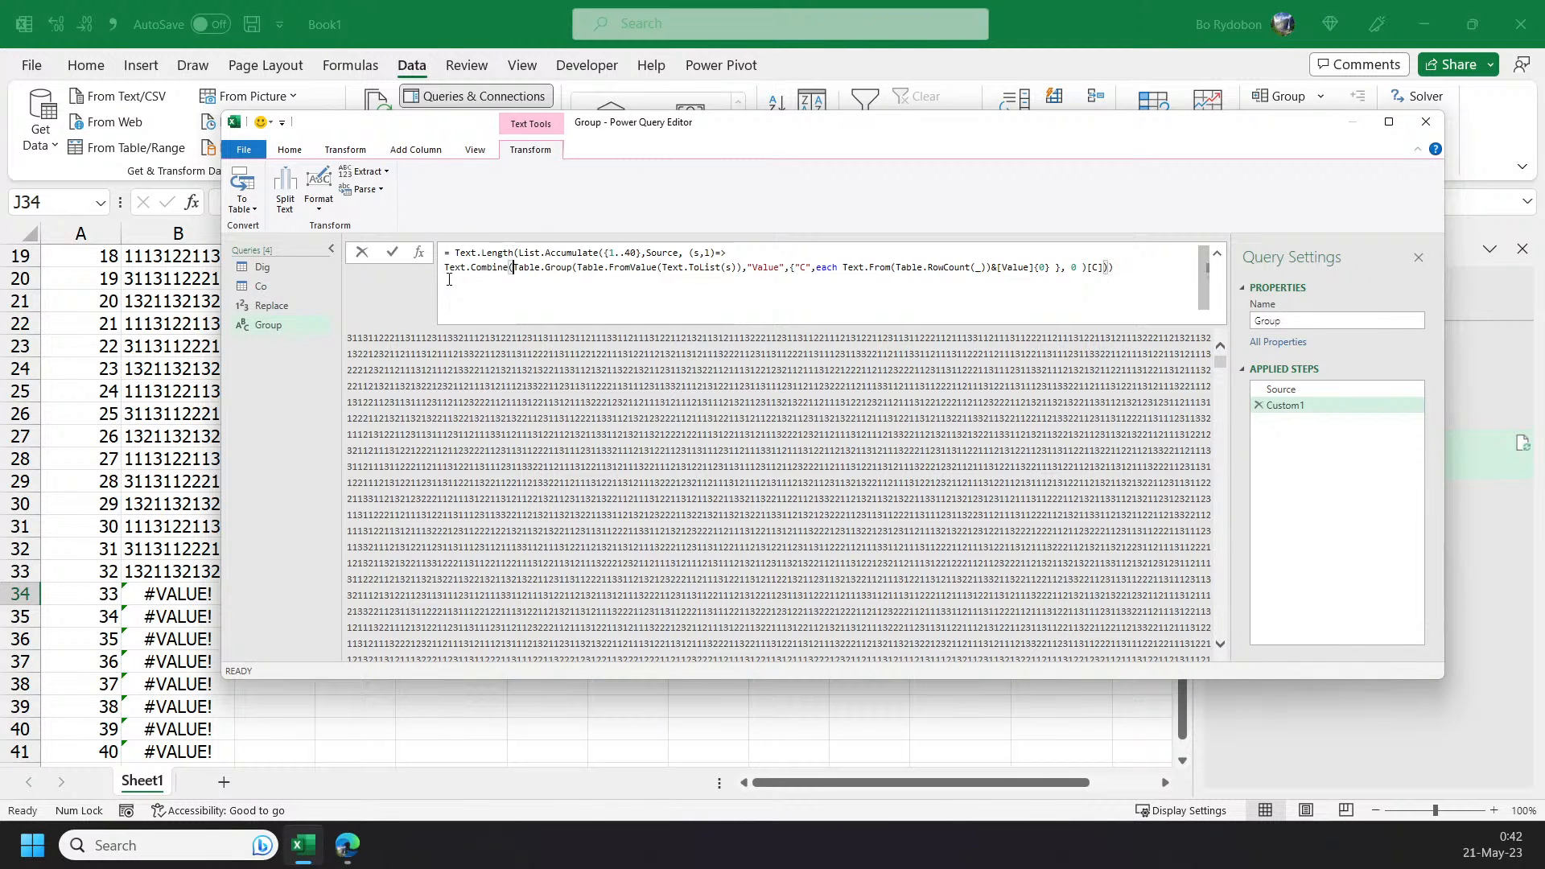
type(")")
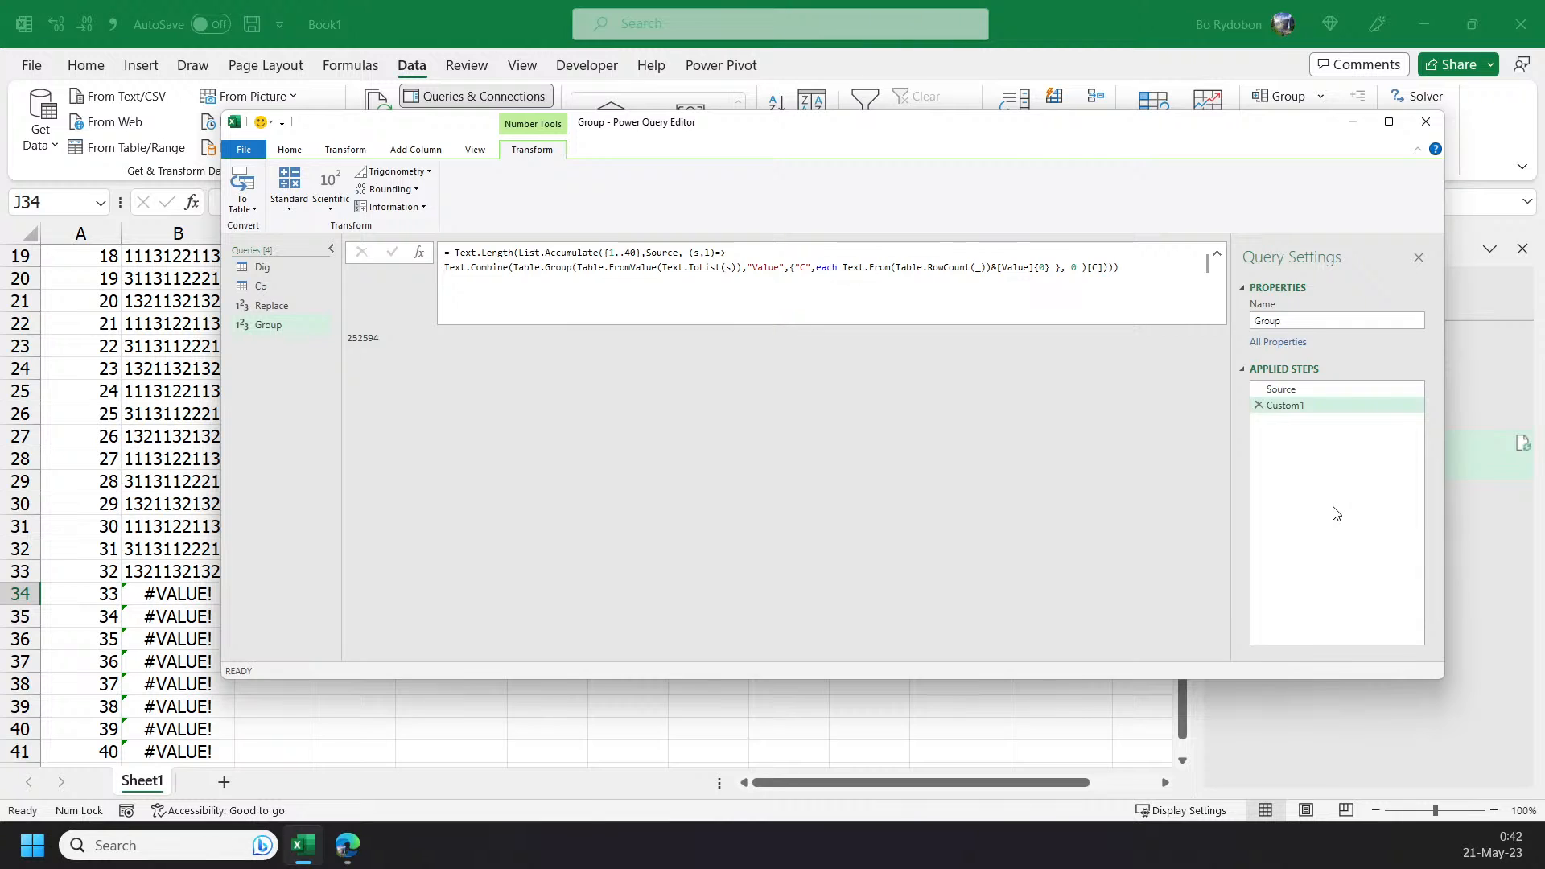
- Switch between the Replace and Group queries to compare their results and calculation speed
left_click(272, 308)
left_click(268, 328)
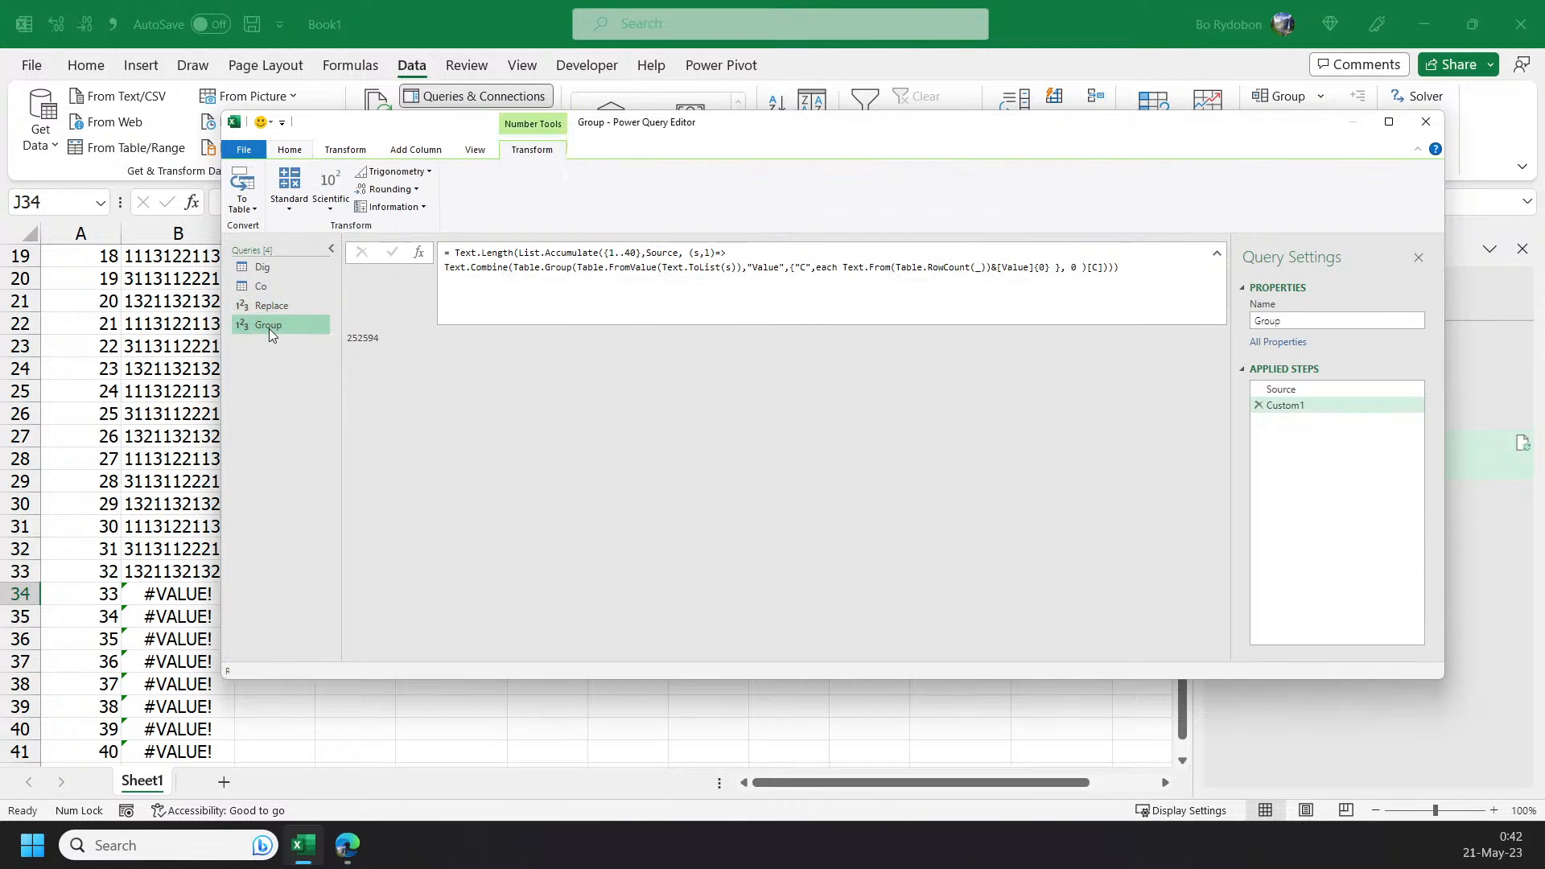
left_click(630, 253)
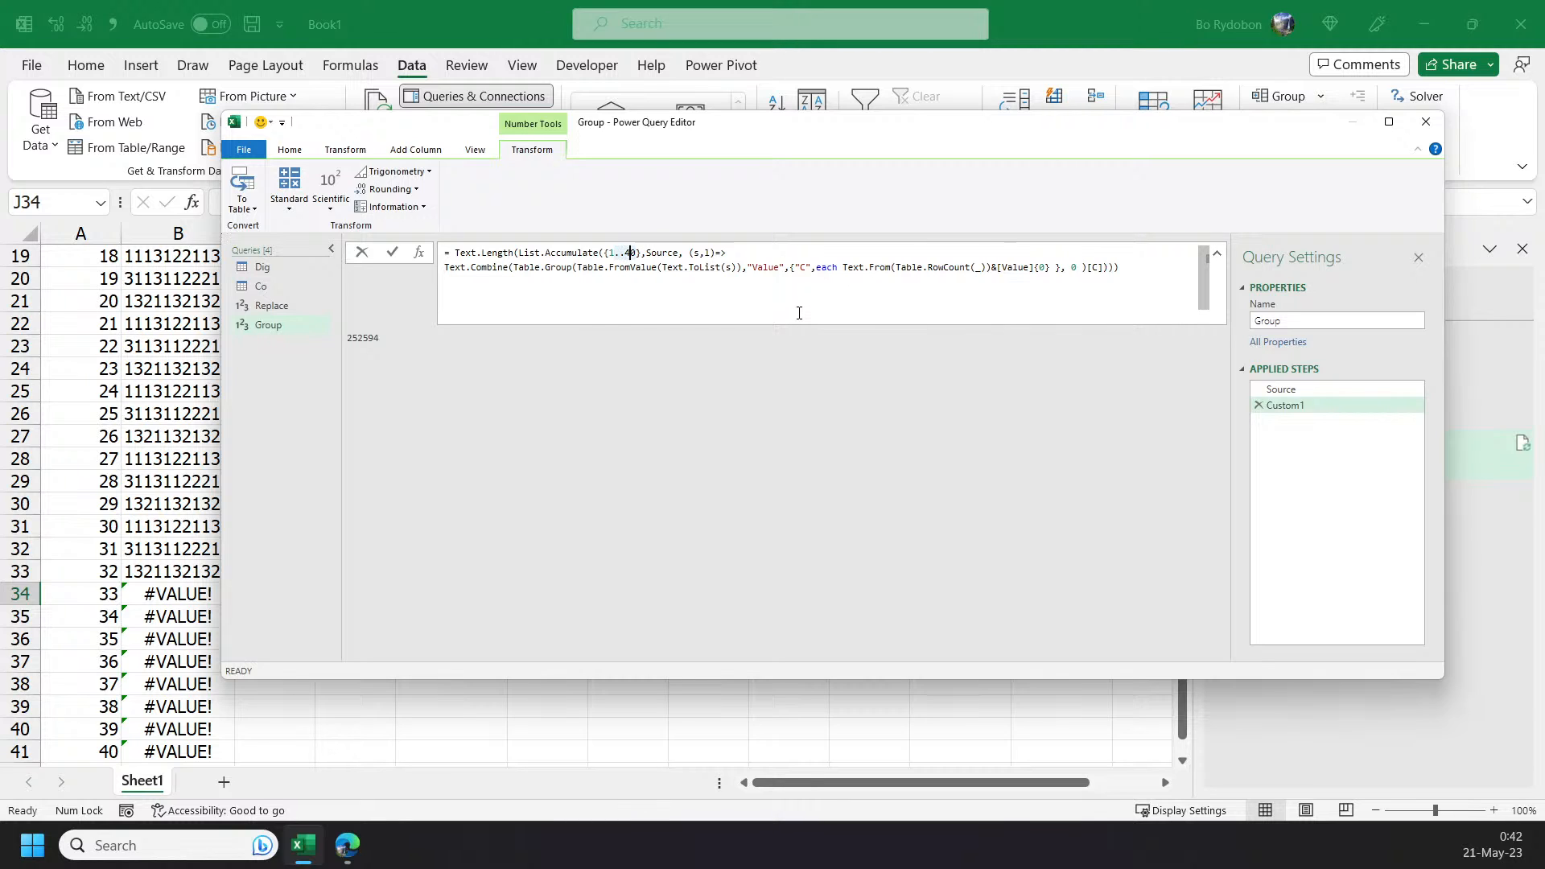
left_click(735, 437)
left_click(268, 307)
left_click(268, 329)
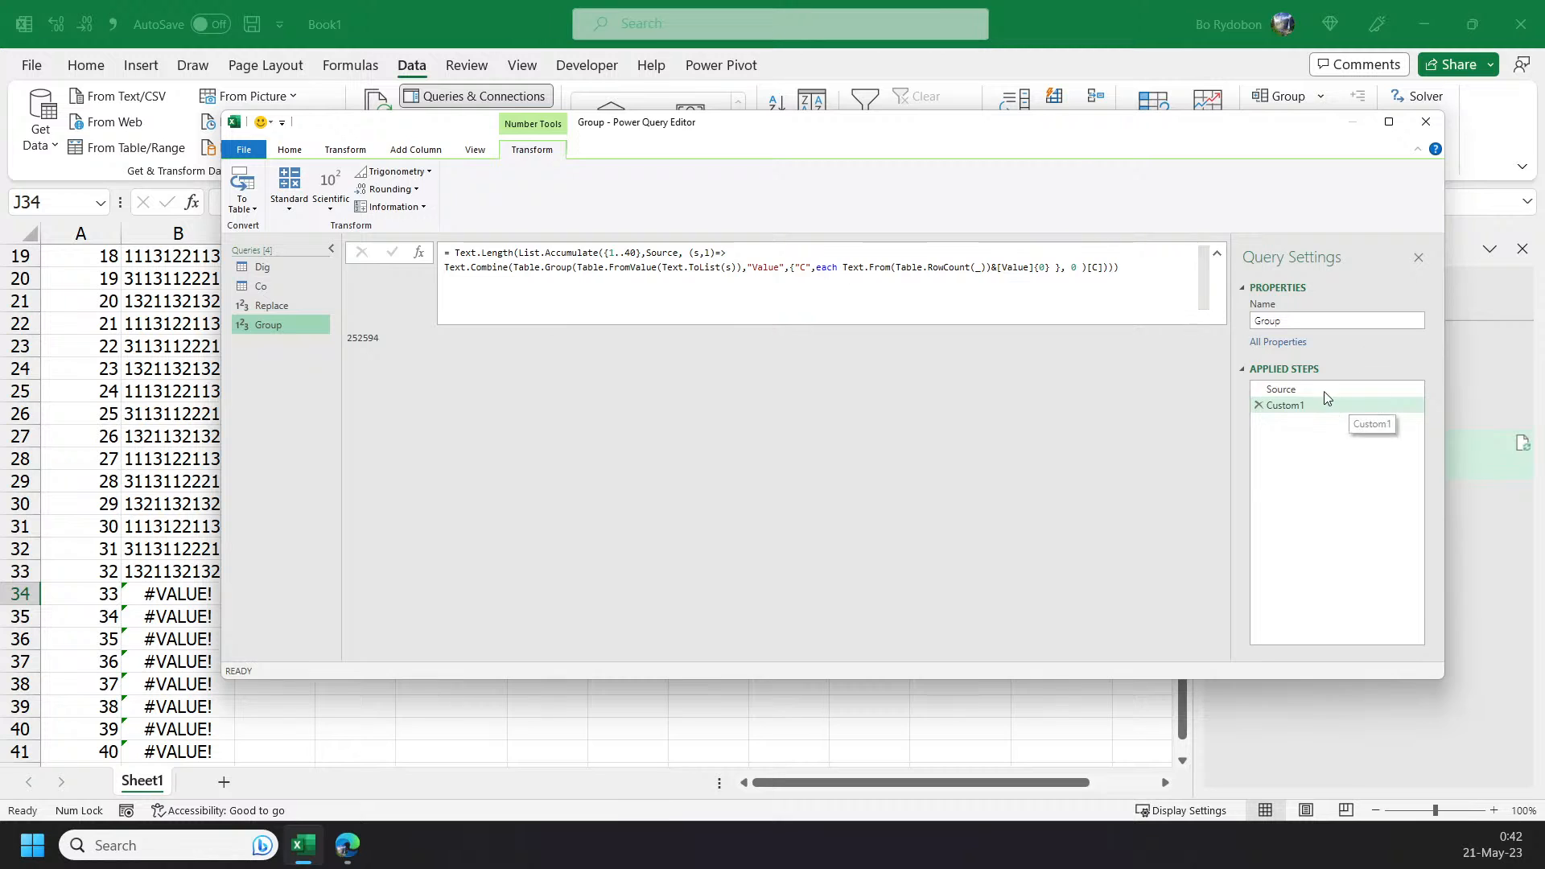
left_click(1351, 388)
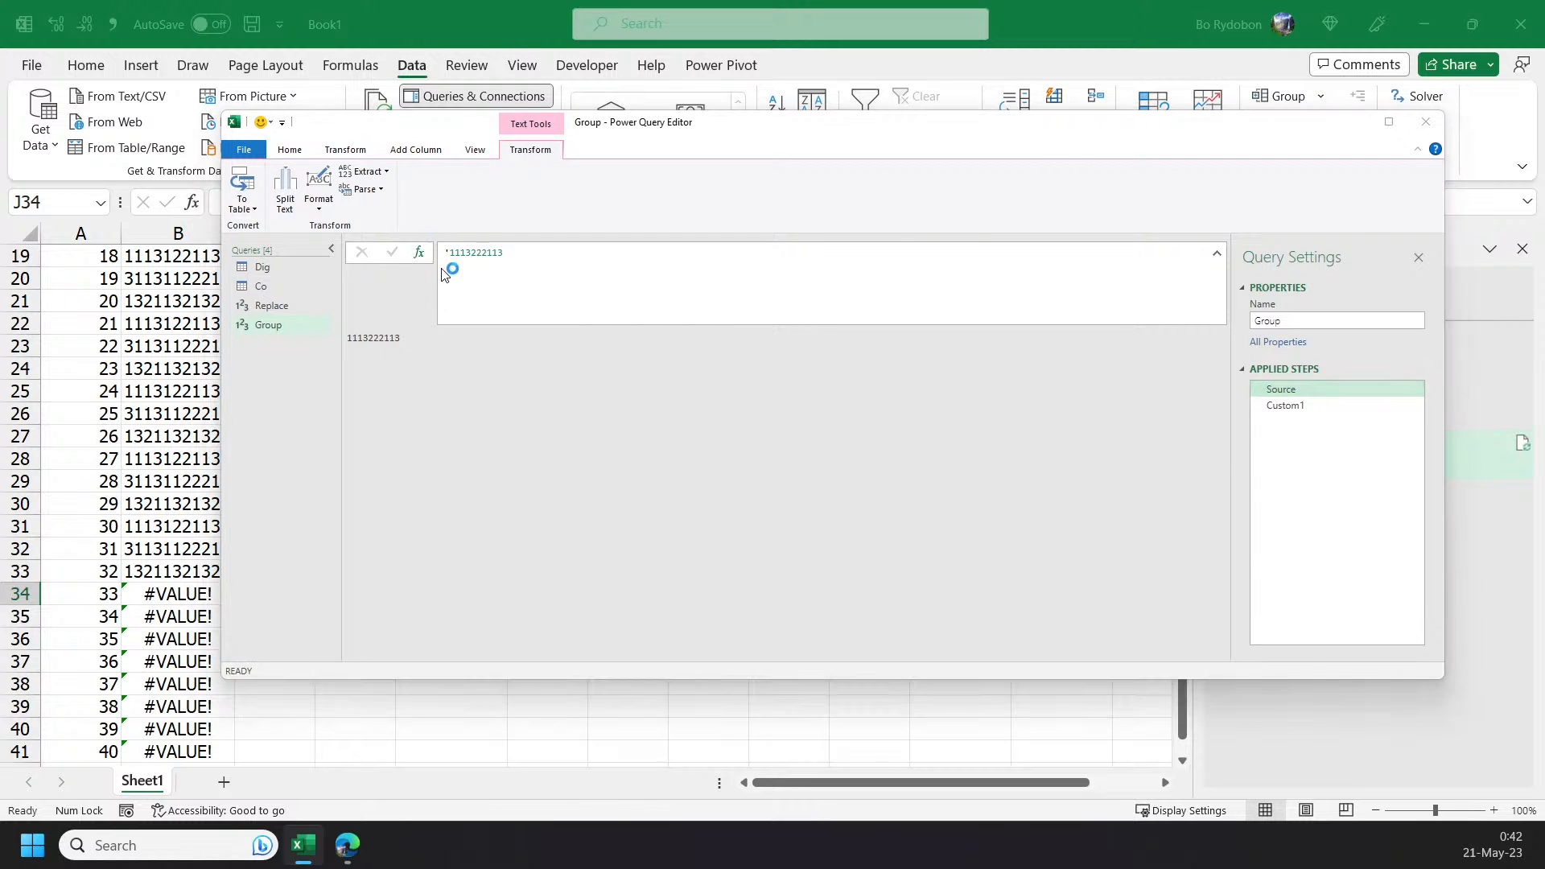
left_click(867, 461)
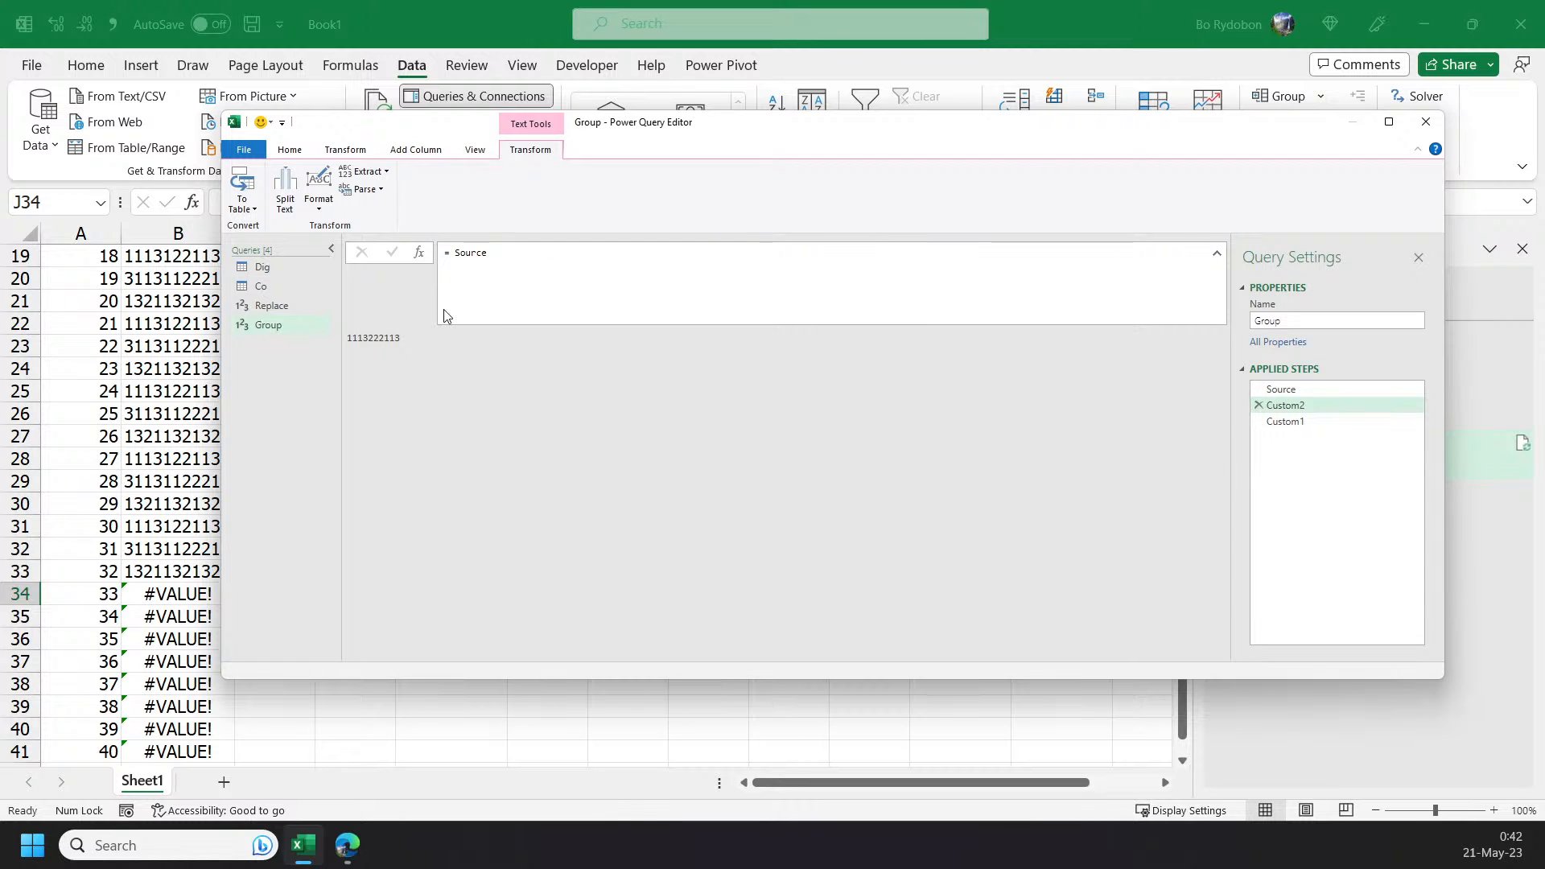
right_click(295, 379)
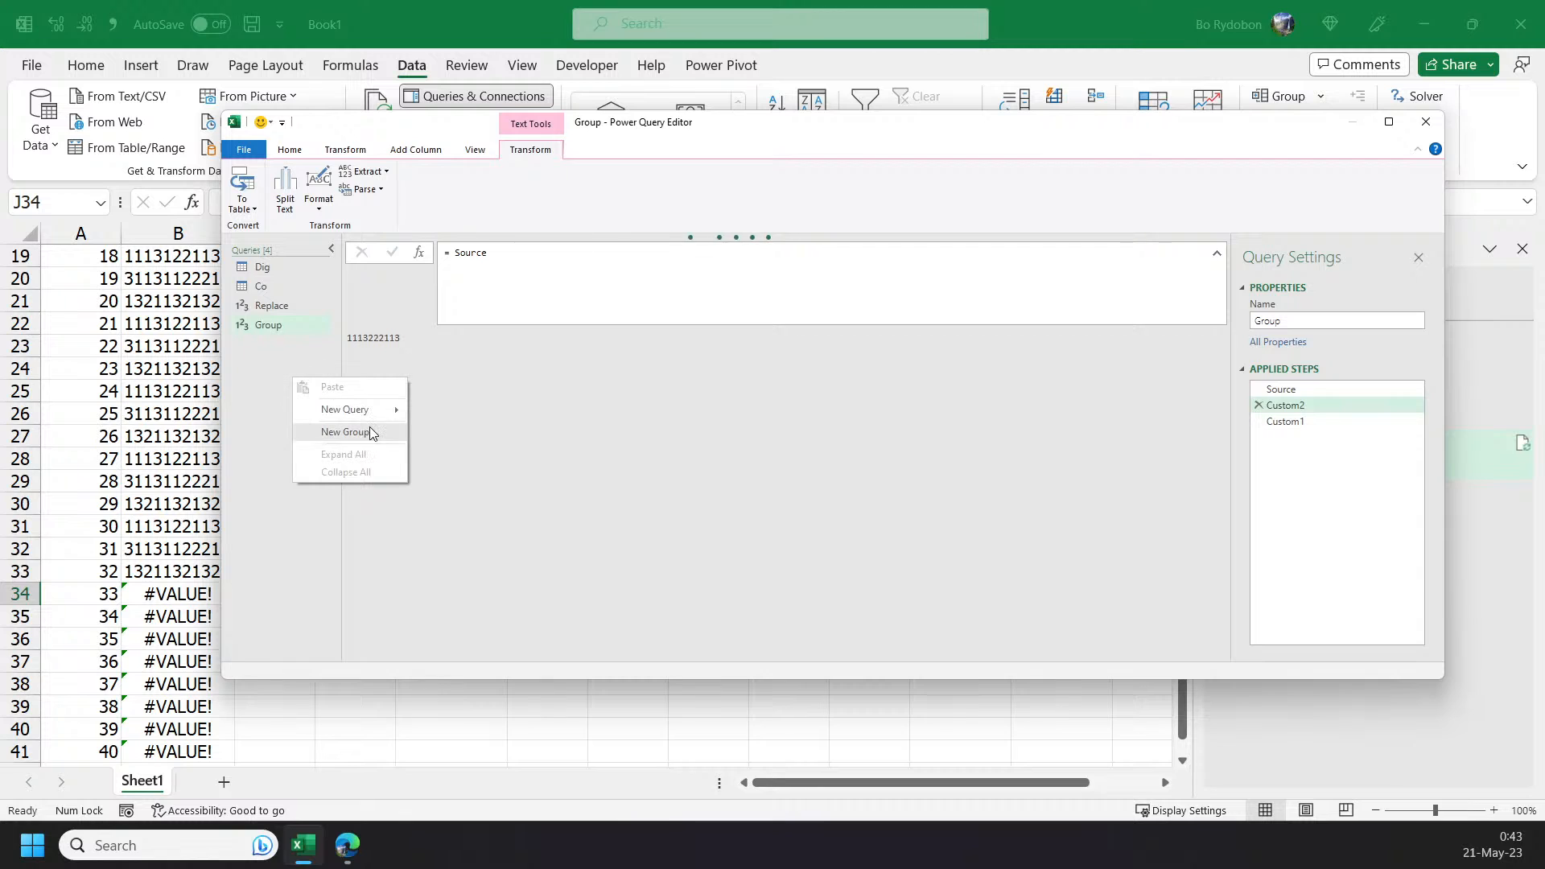
mouse_move(379, 410)
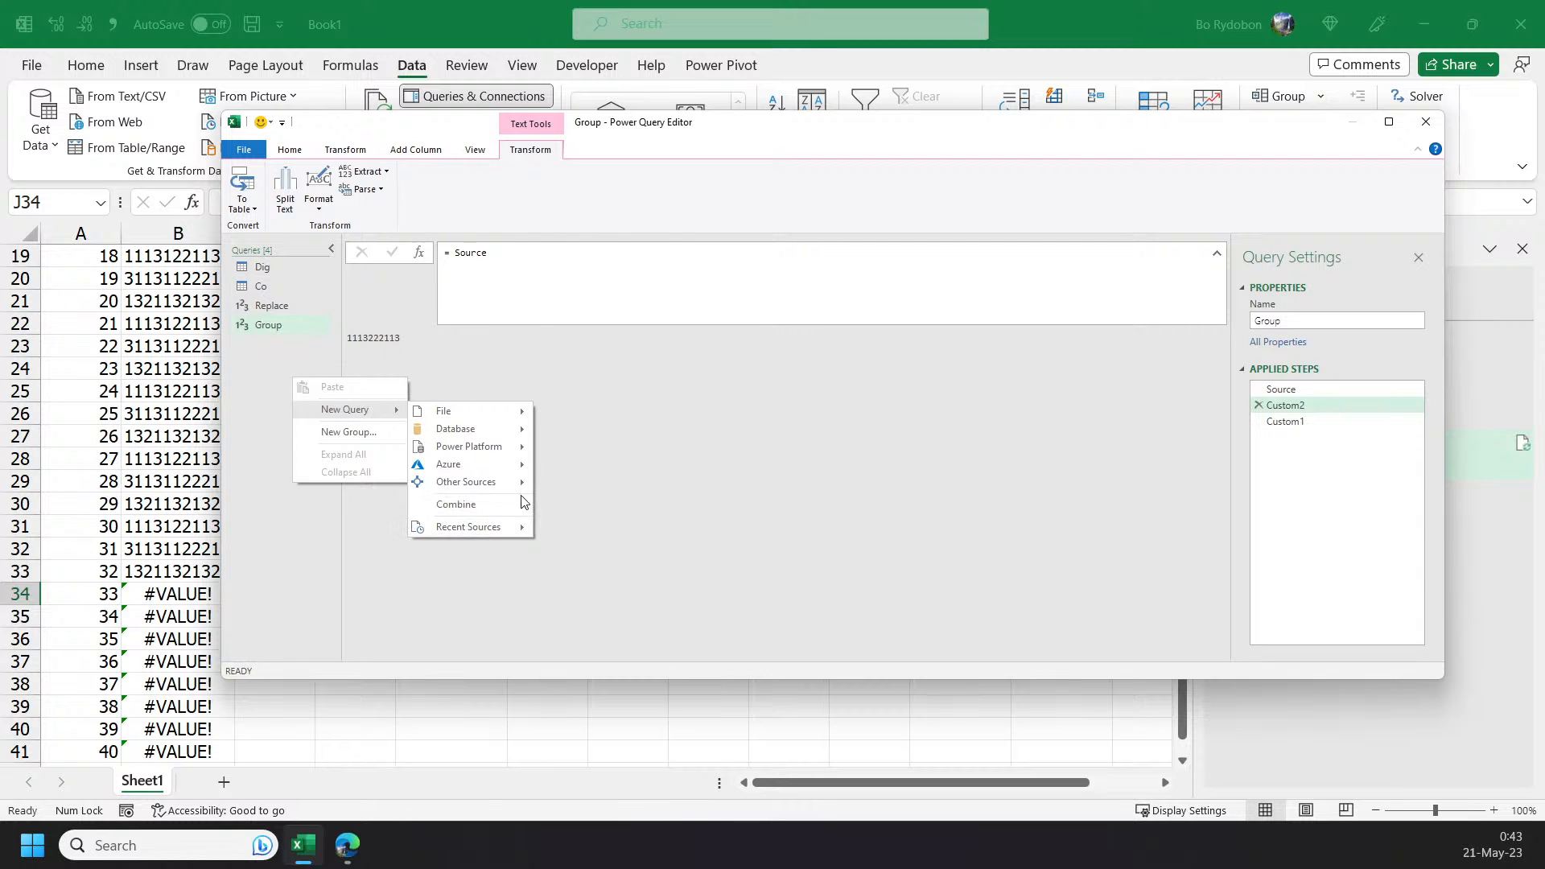
left_click(559, 290)
double_click(544, 254)
key("BackSpace")
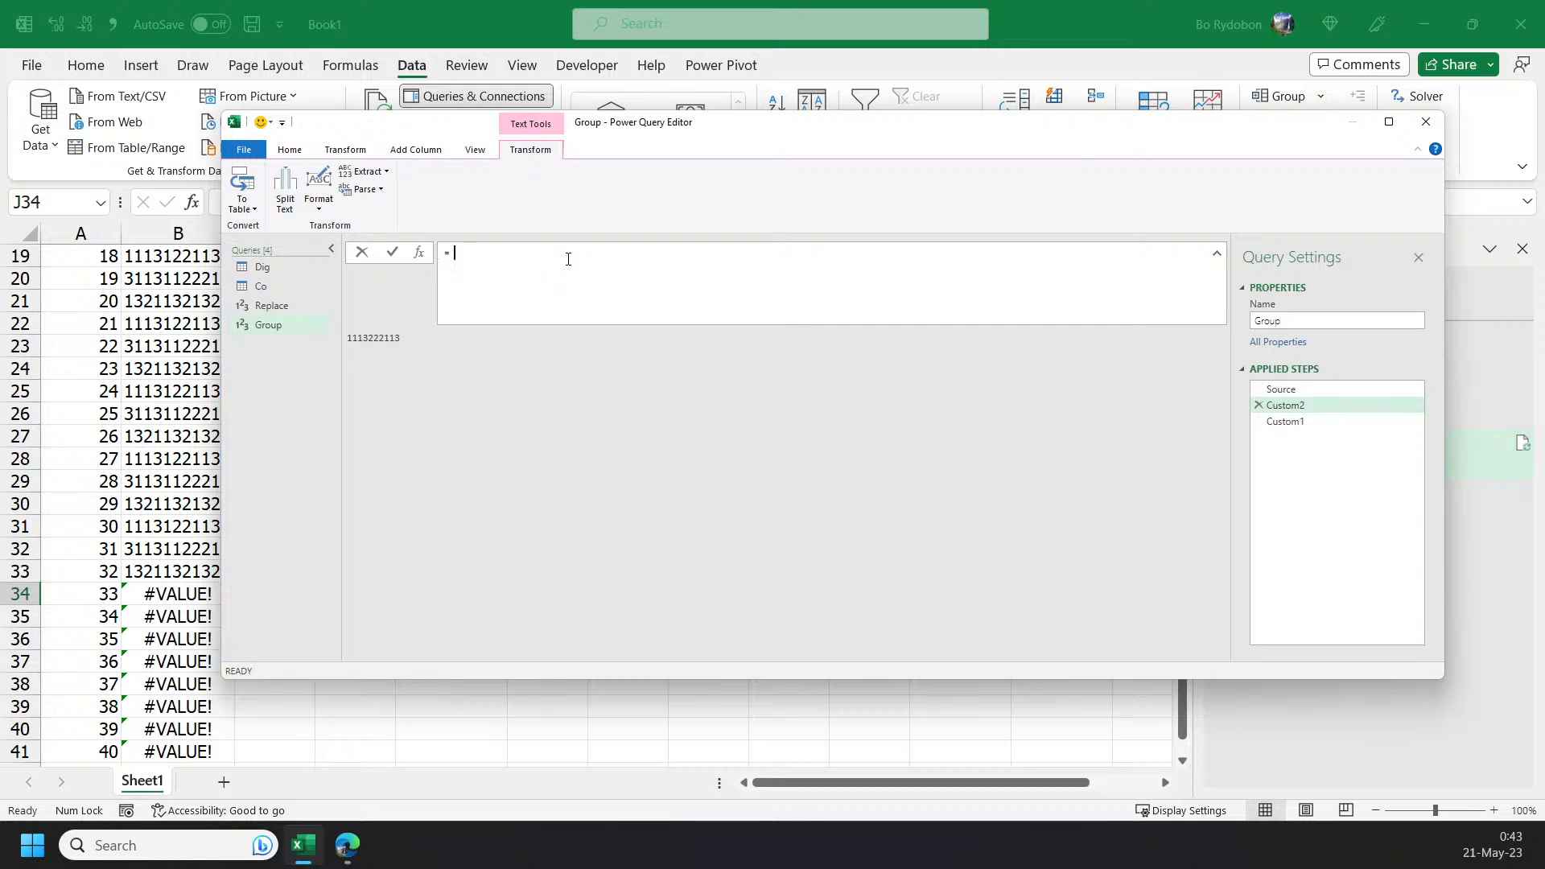
type("now")
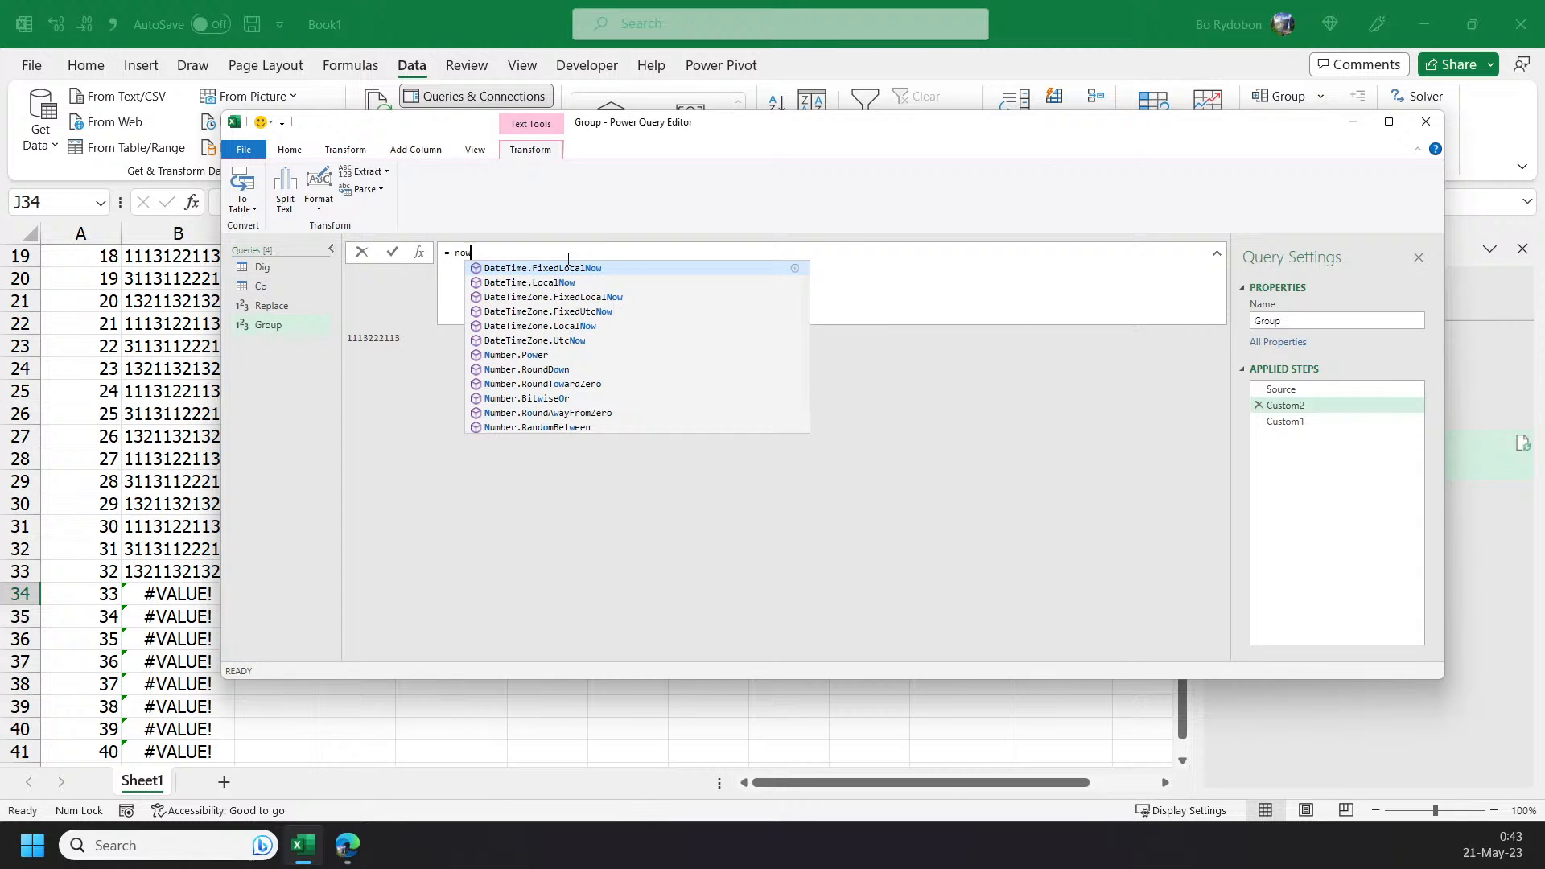
key("Down")
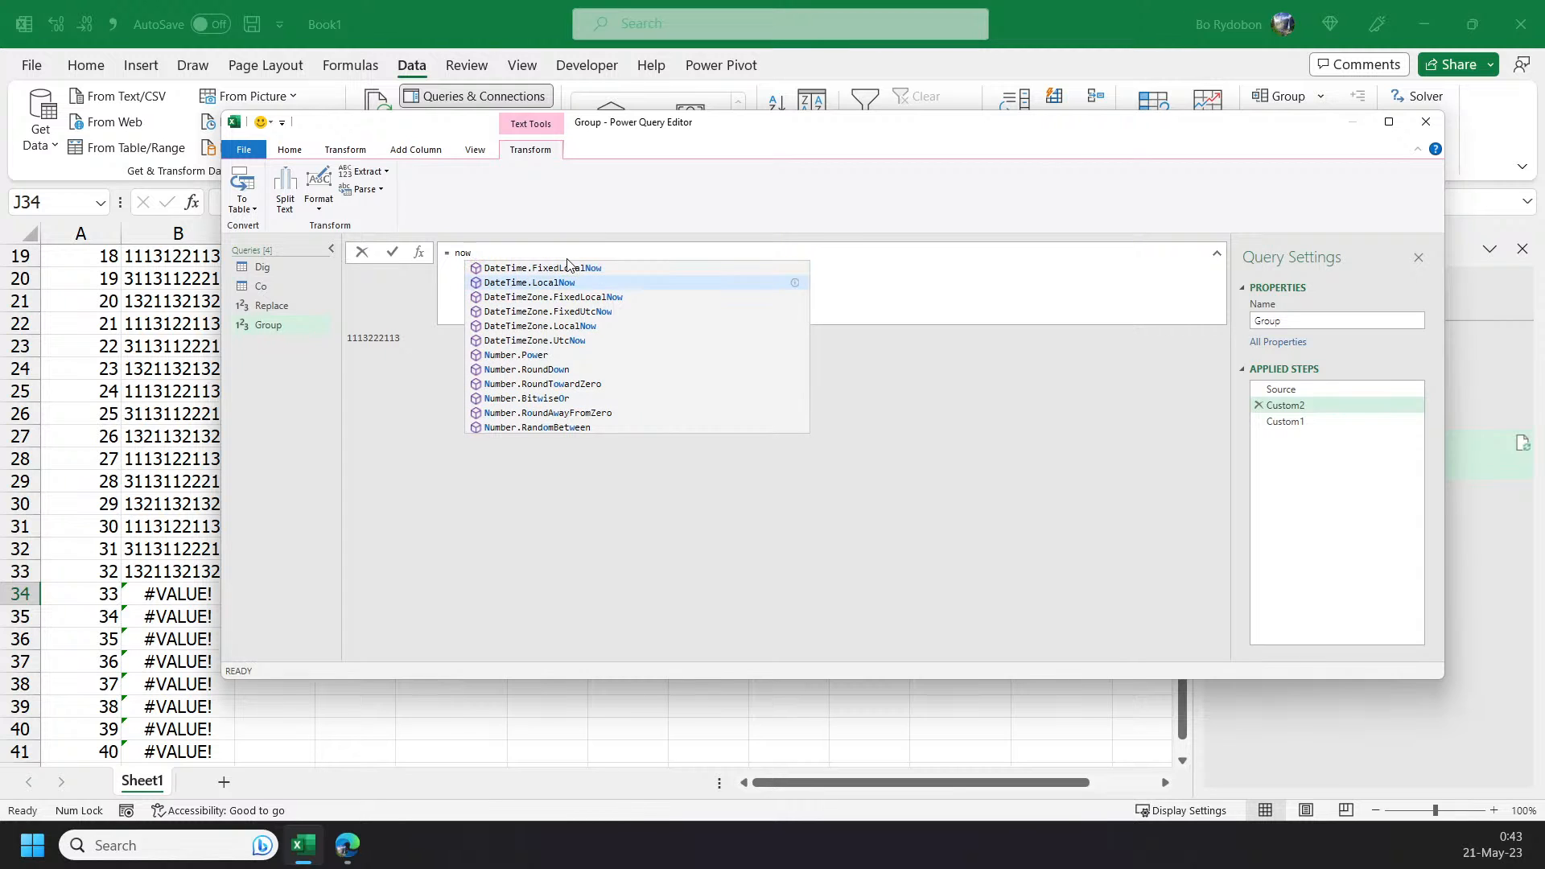
key("Tab")
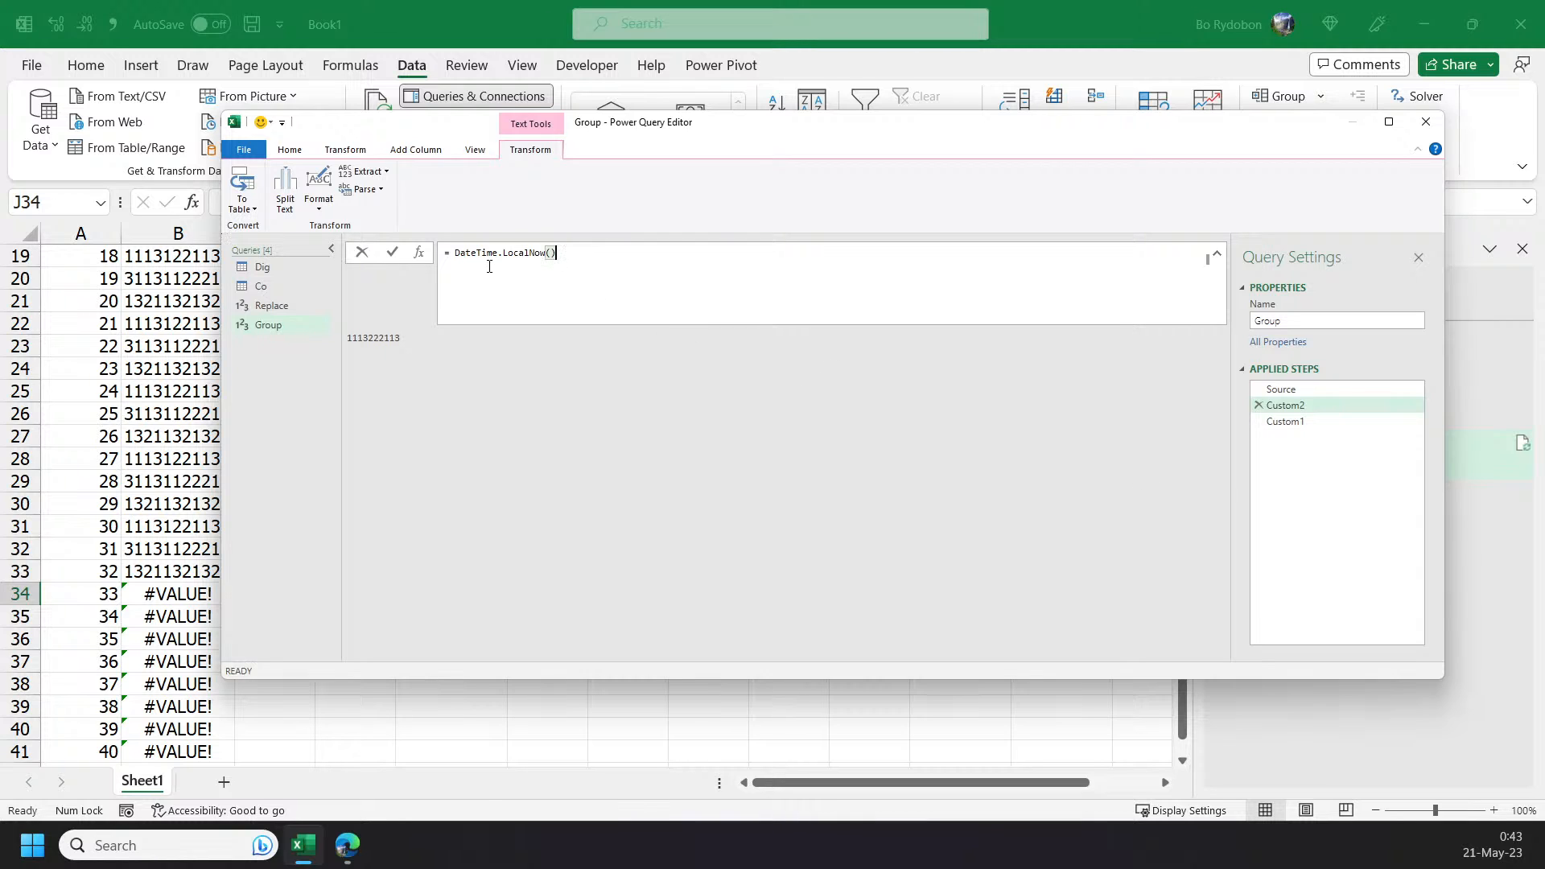
left_click_drag(454, 252, 578, 269)
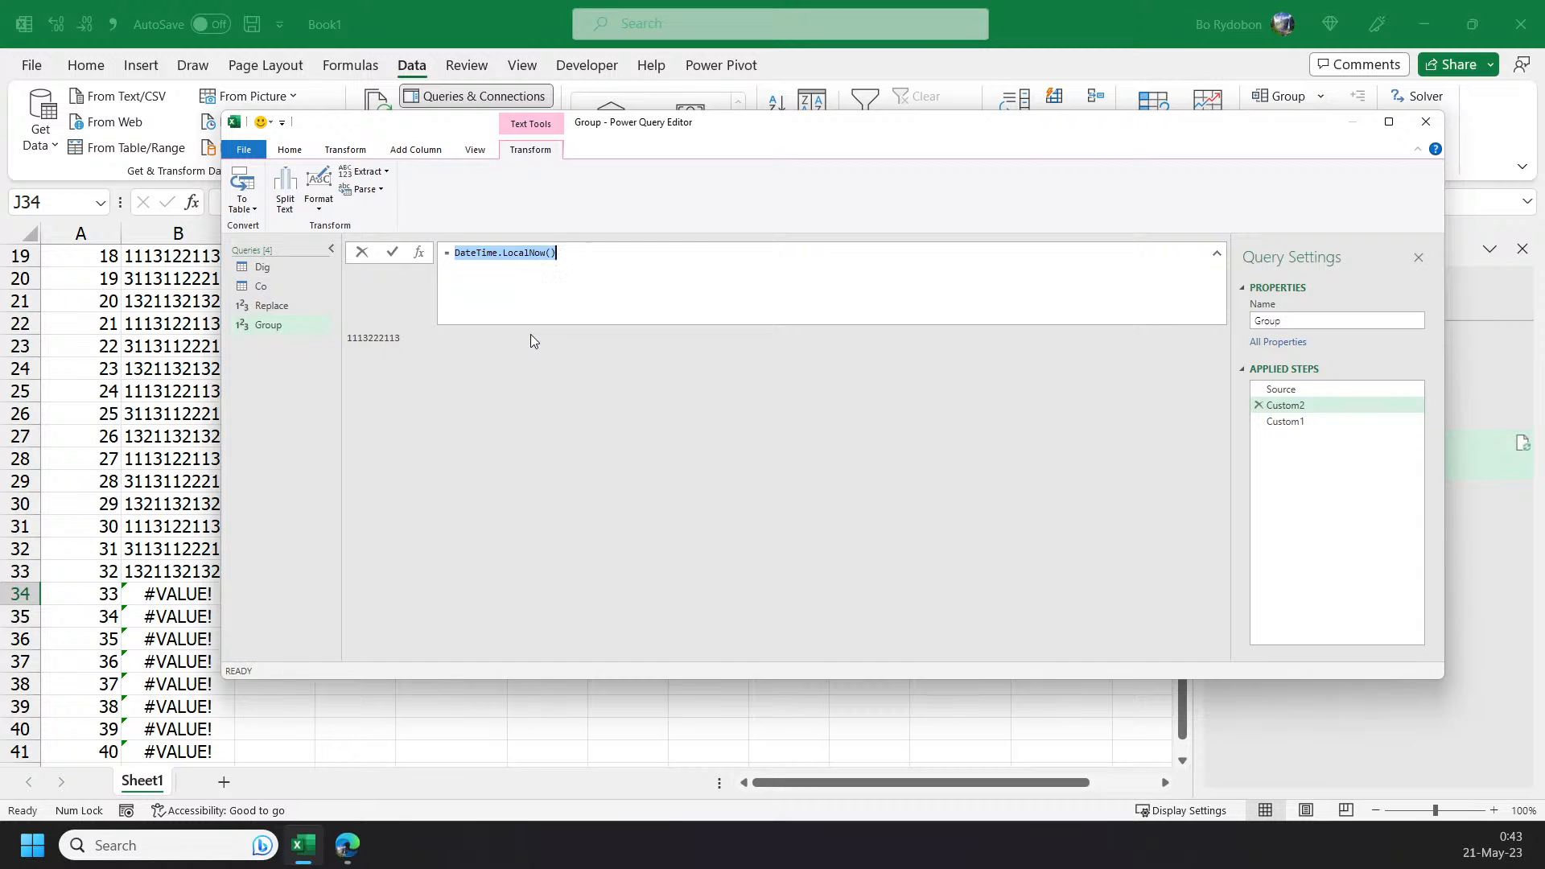
left_click_drag(570, 252, 436, 255)
key("ctrl+x")
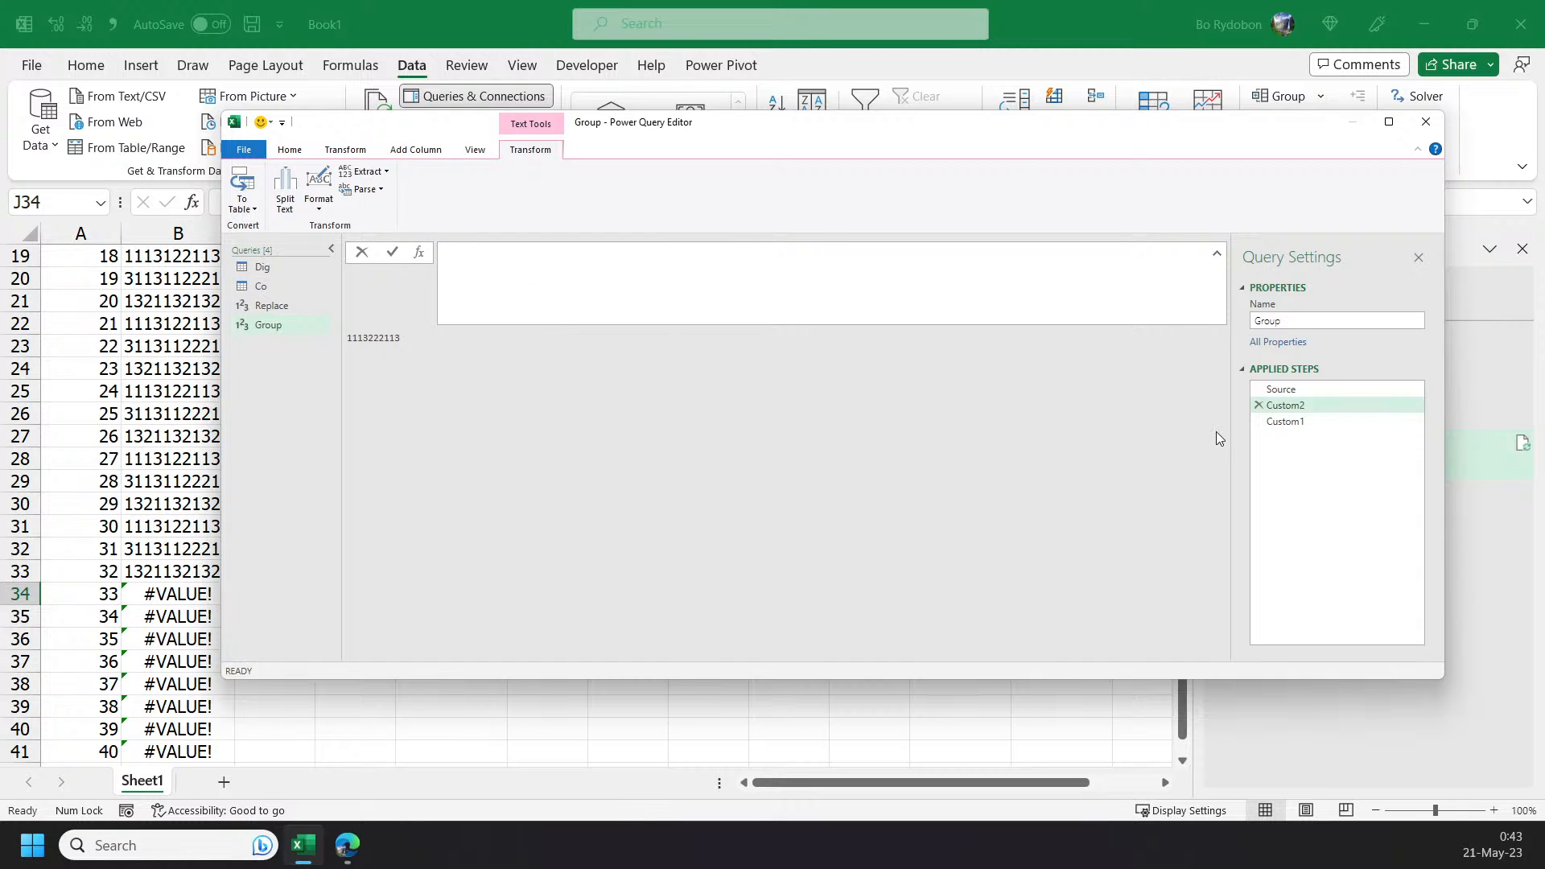
left_click(1265, 406)
left_click(1260, 406)
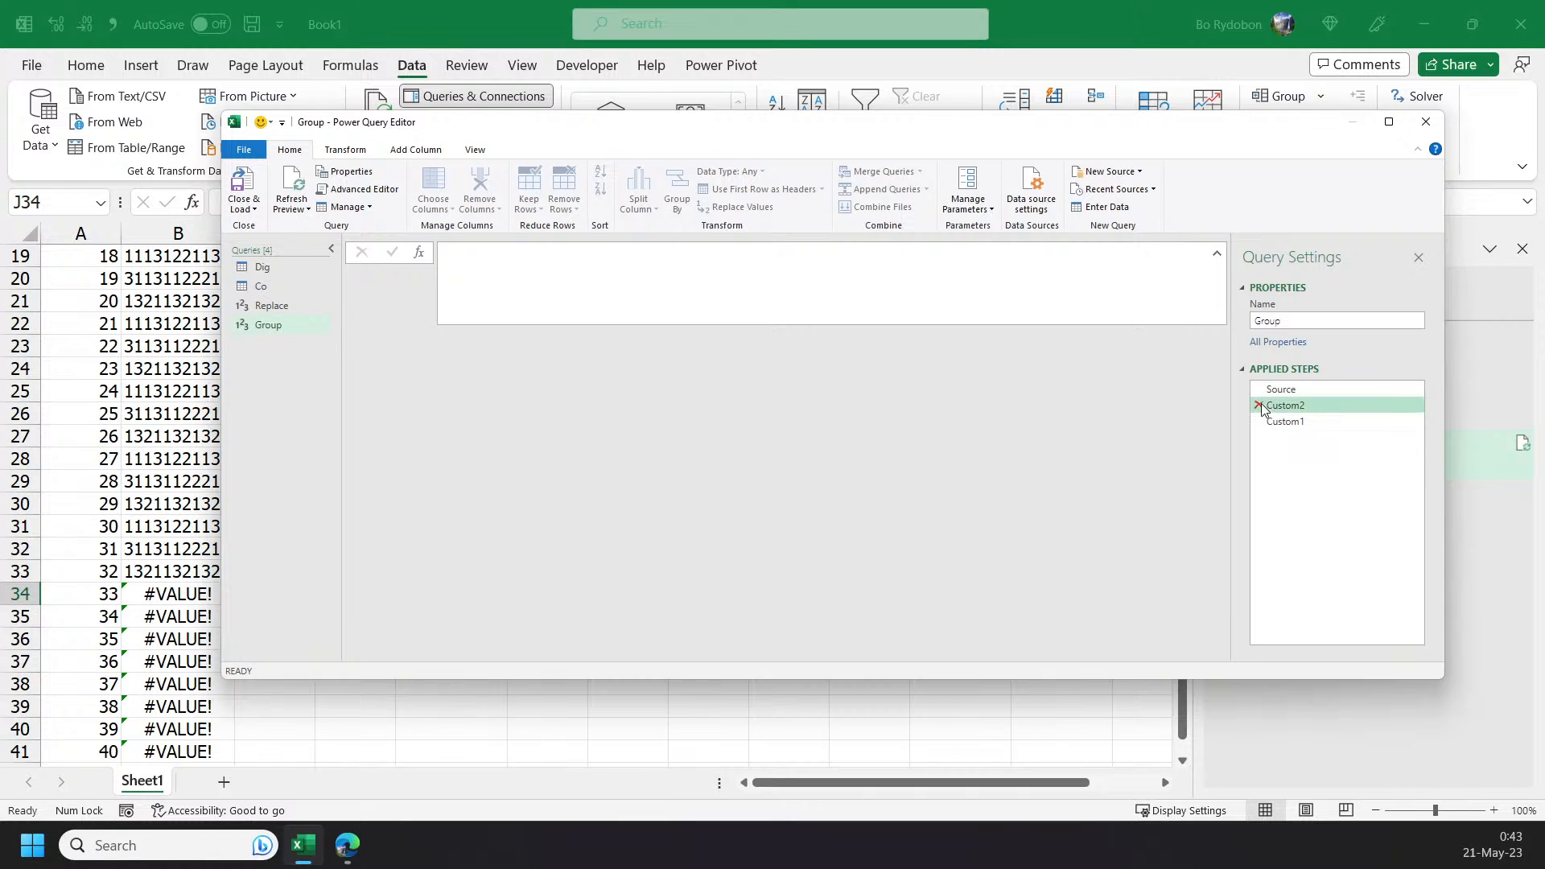
left_click(847, 465)
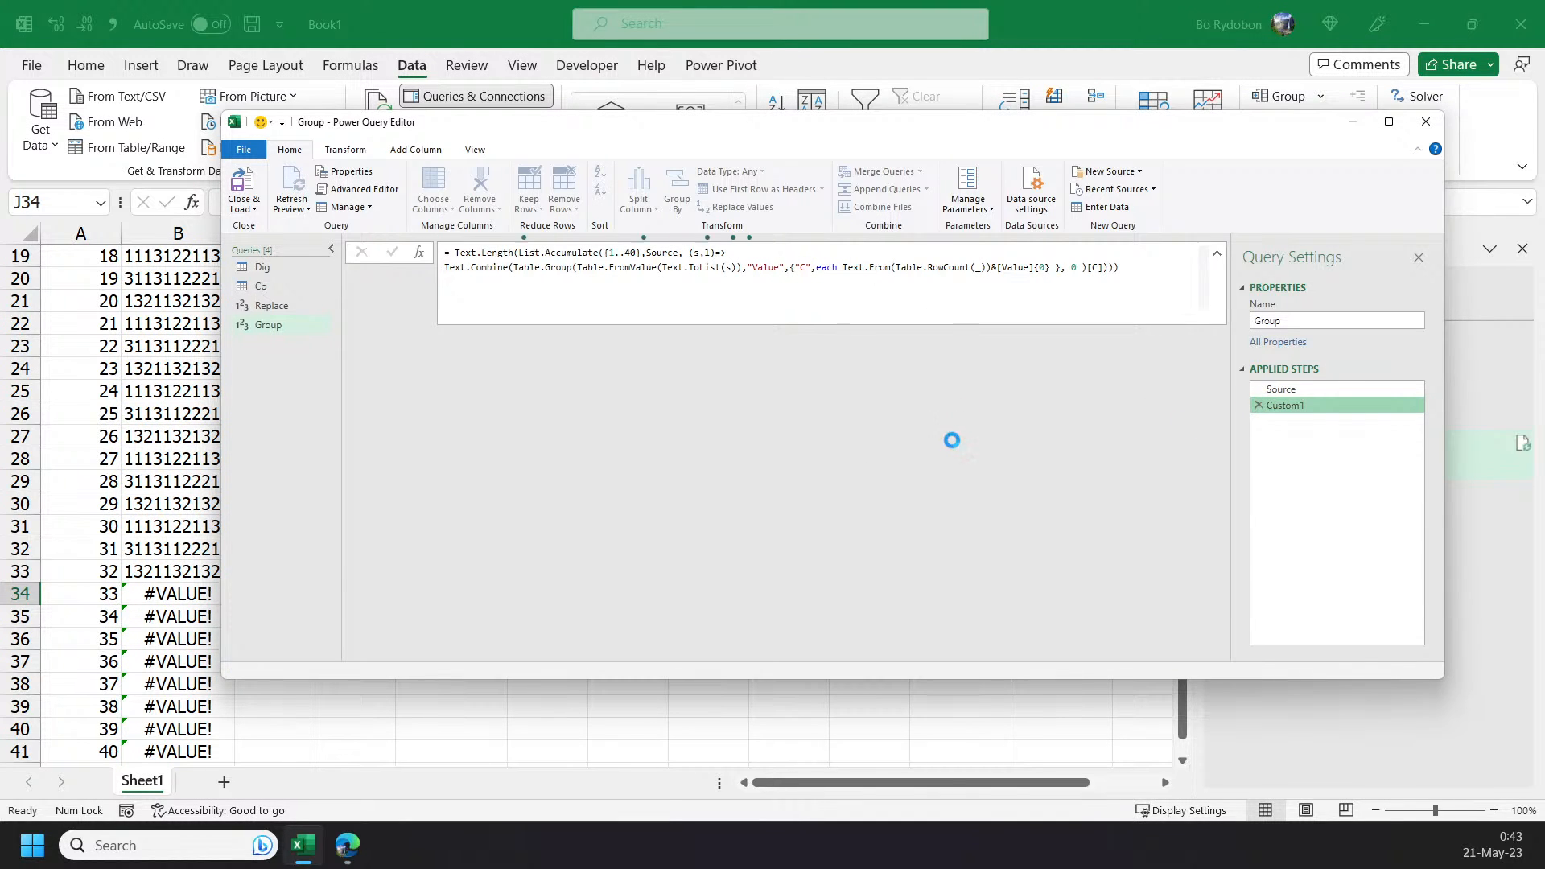
- Close and load the queries to the workbook, and add a new worksheet
left_click(244, 190)
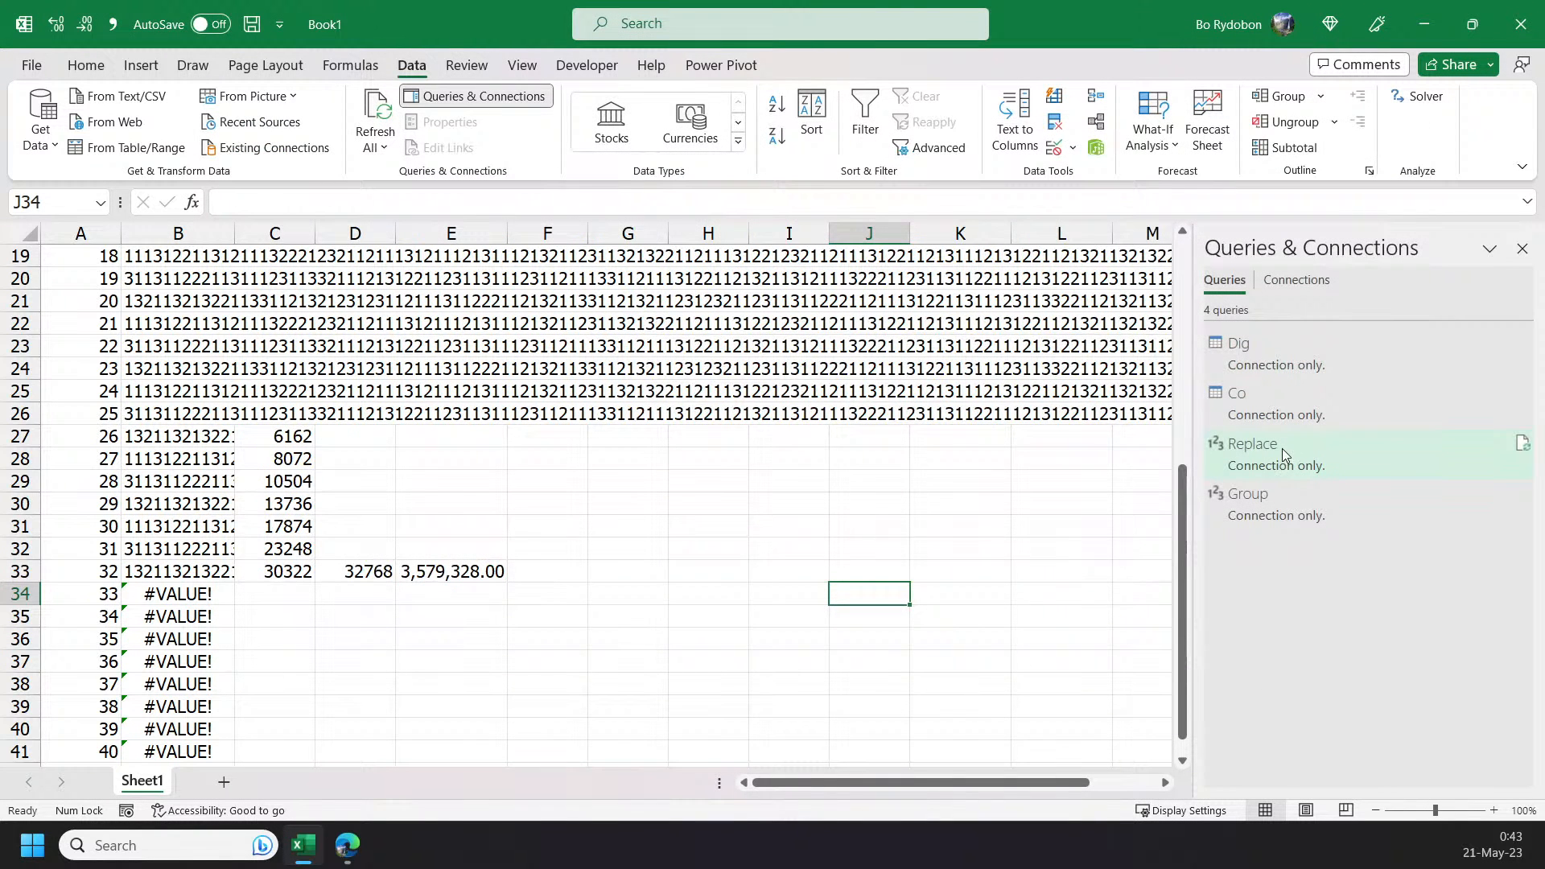
left_click(1280, 464)
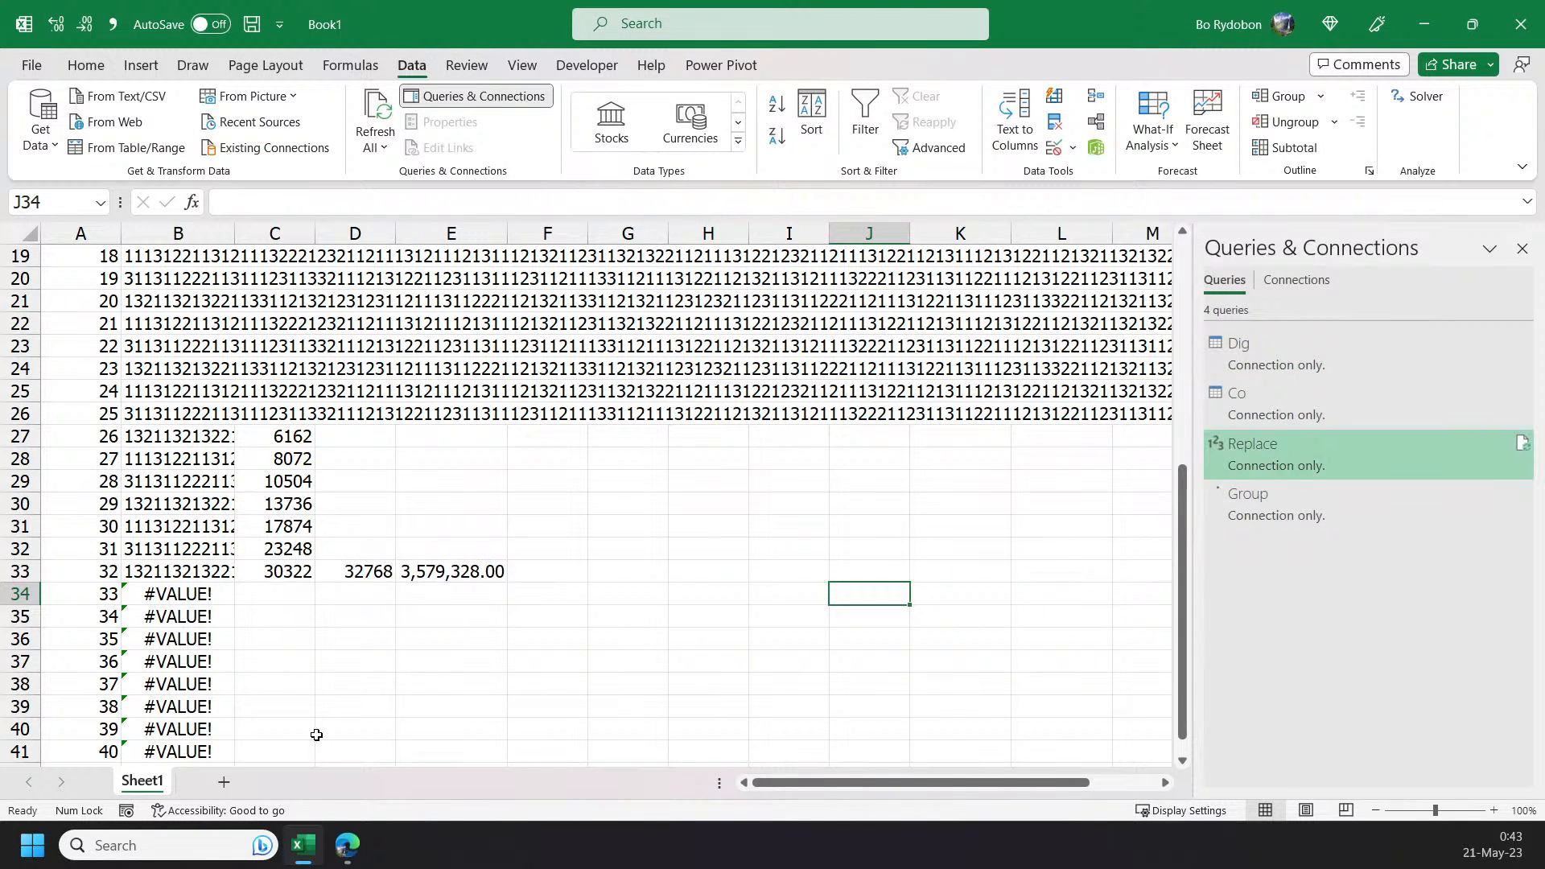
left_click(225, 783)
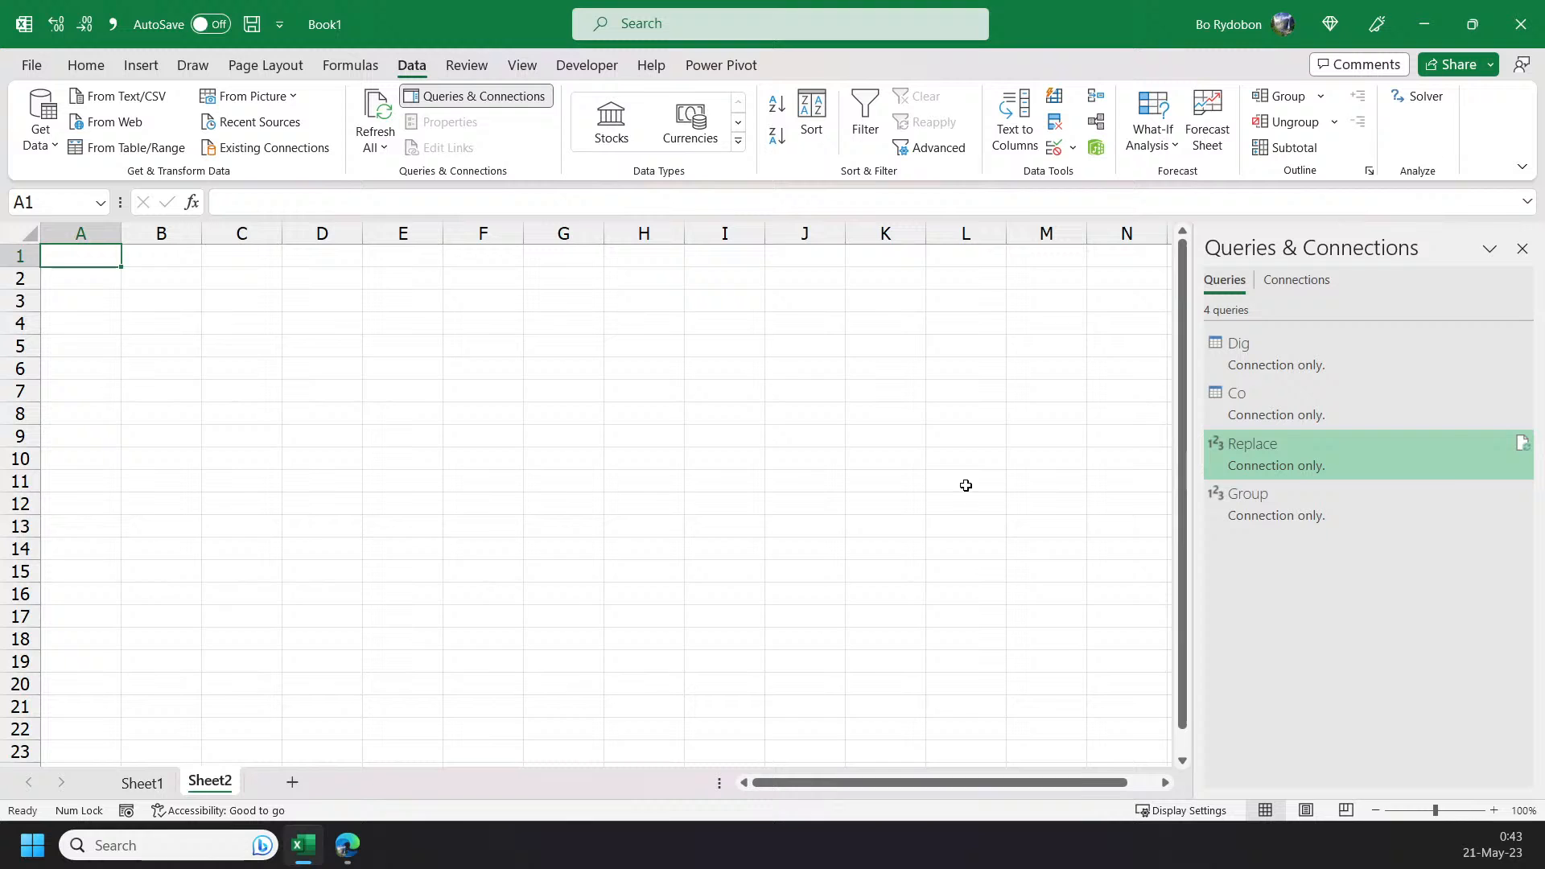
- Load the Replace query as a table into cell A1 of the existing worksheet
right_click(1262, 465)
left_click(1316, 574)
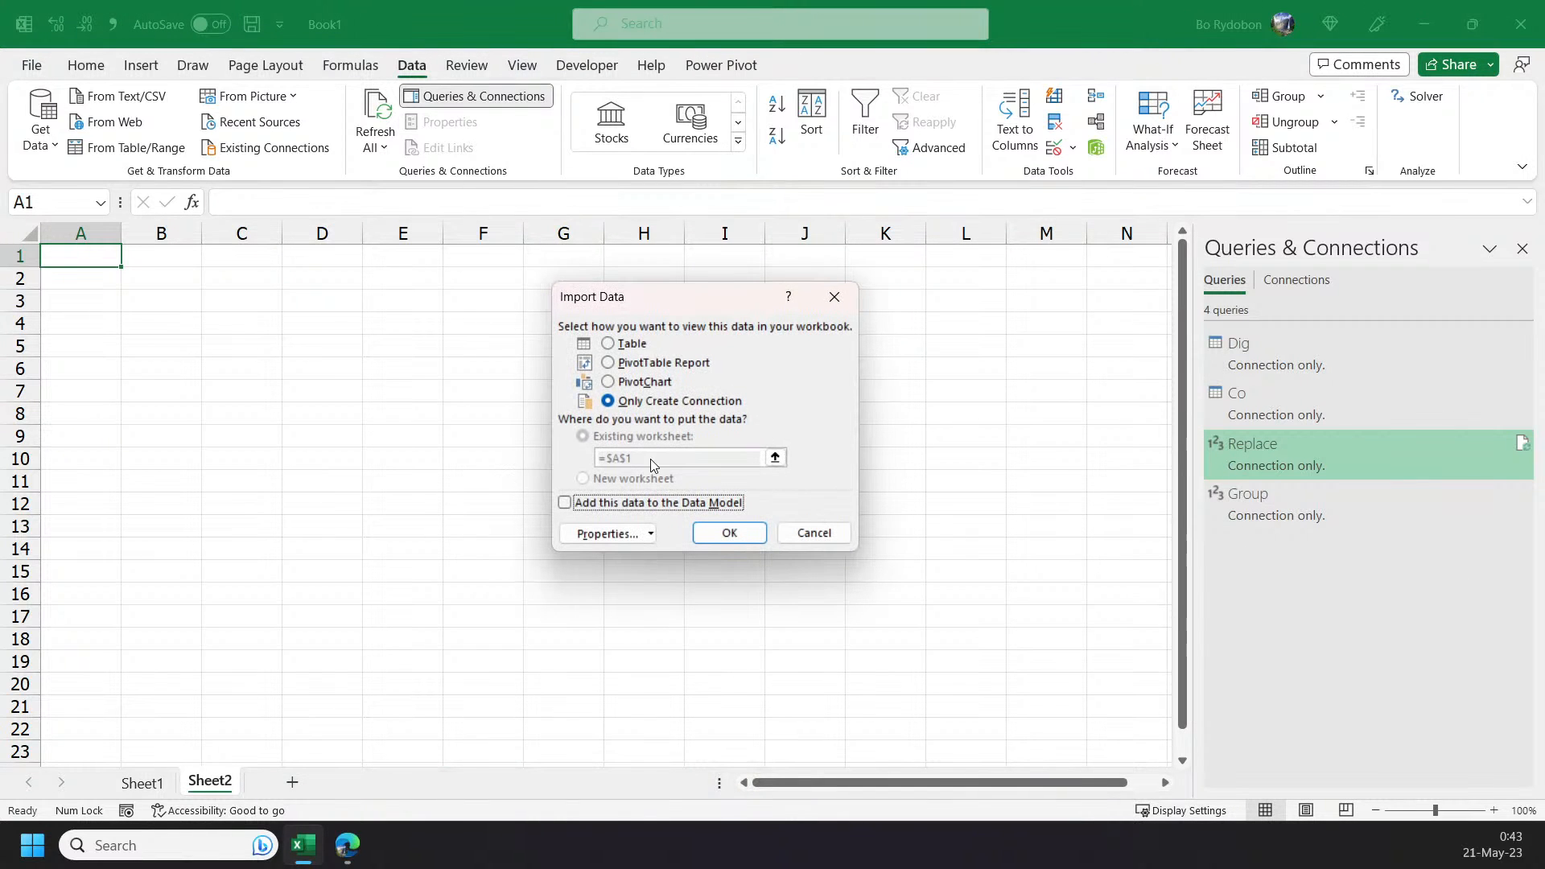
left_click(630, 343)
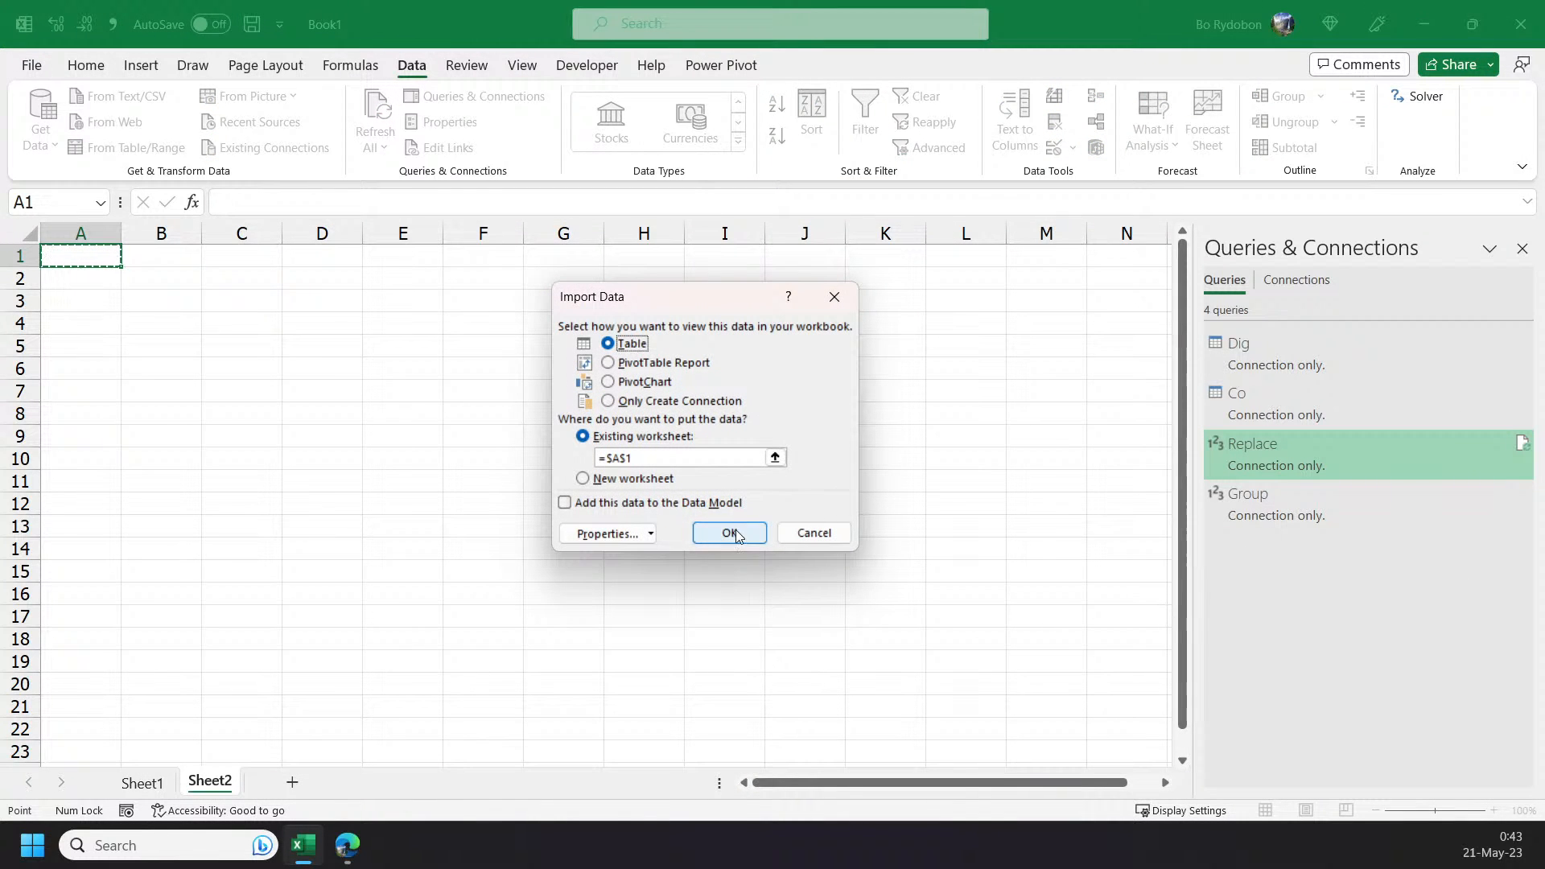
left_click(730, 533)
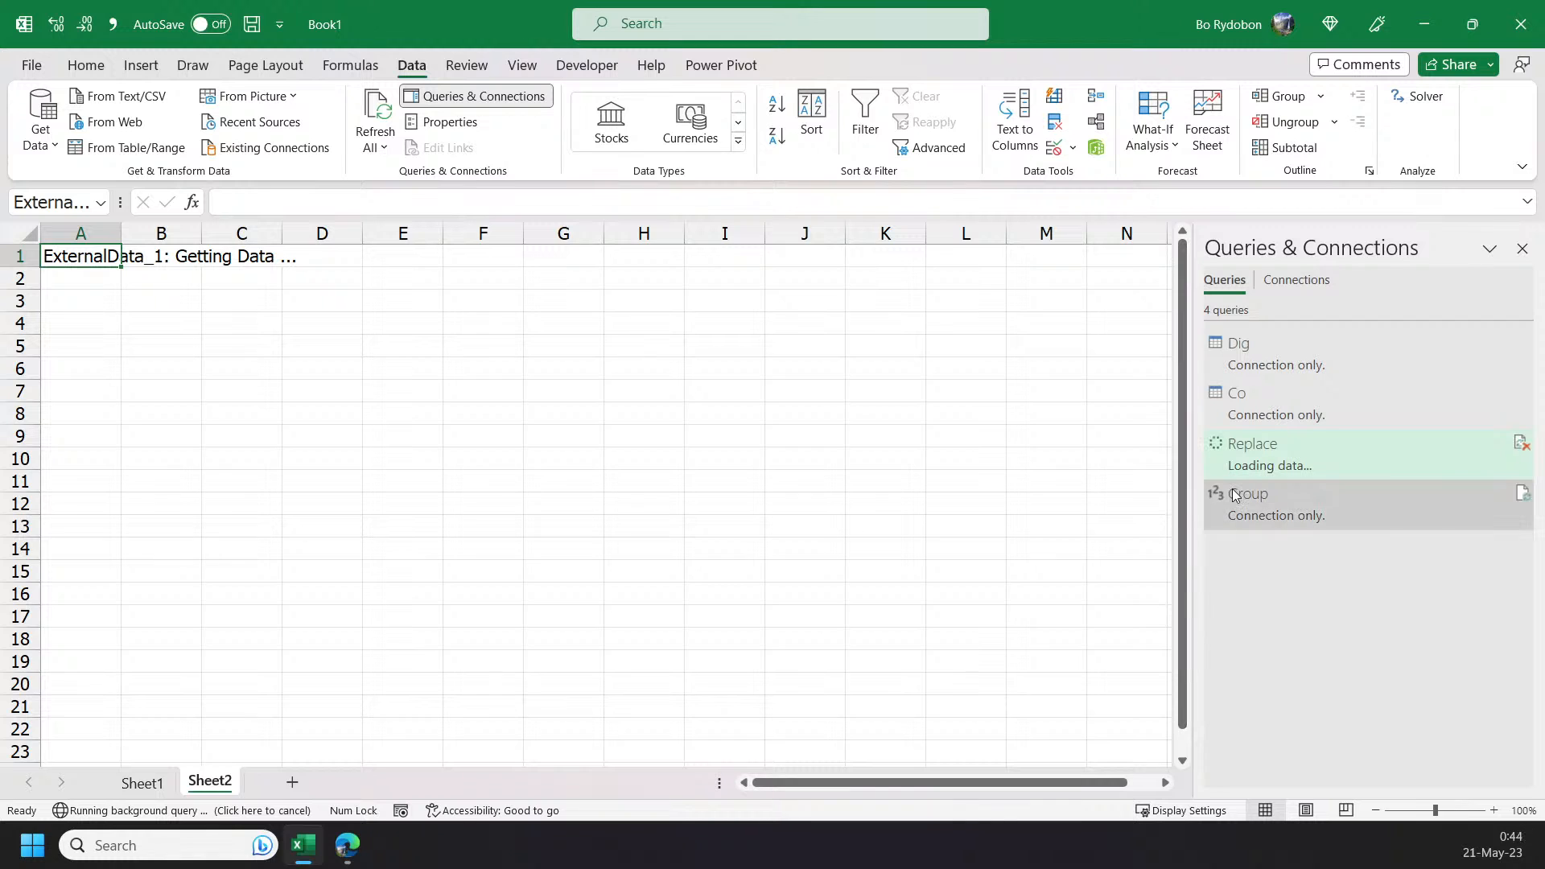
- Load the Group query as a table into cell D1 of the existing worksheet
right_click(1244, 512)
left_click(1297, 576)
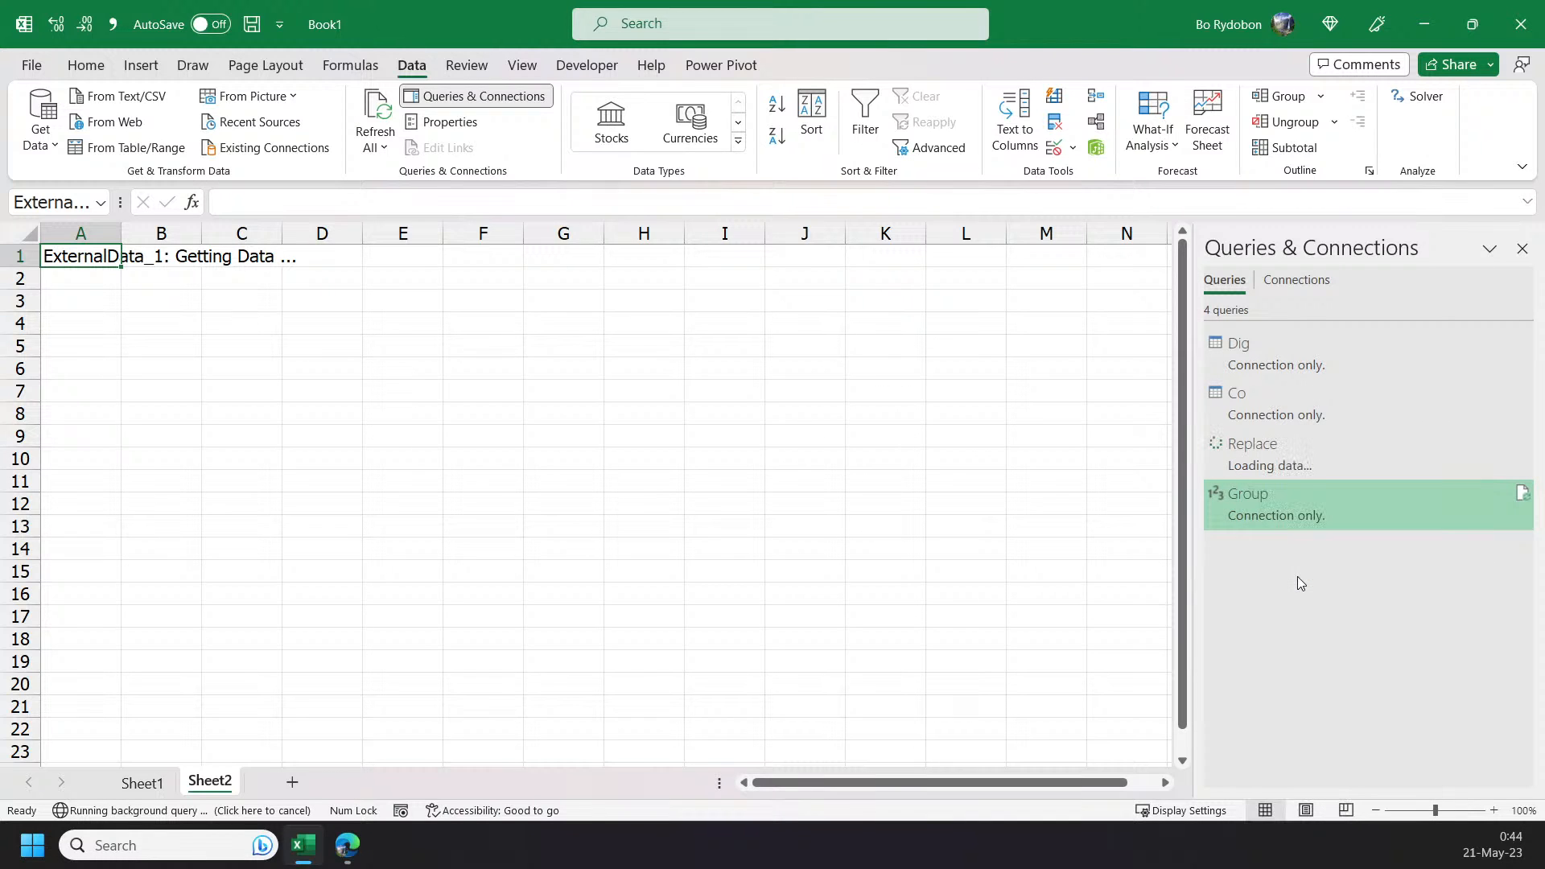
left_click(630, 344)
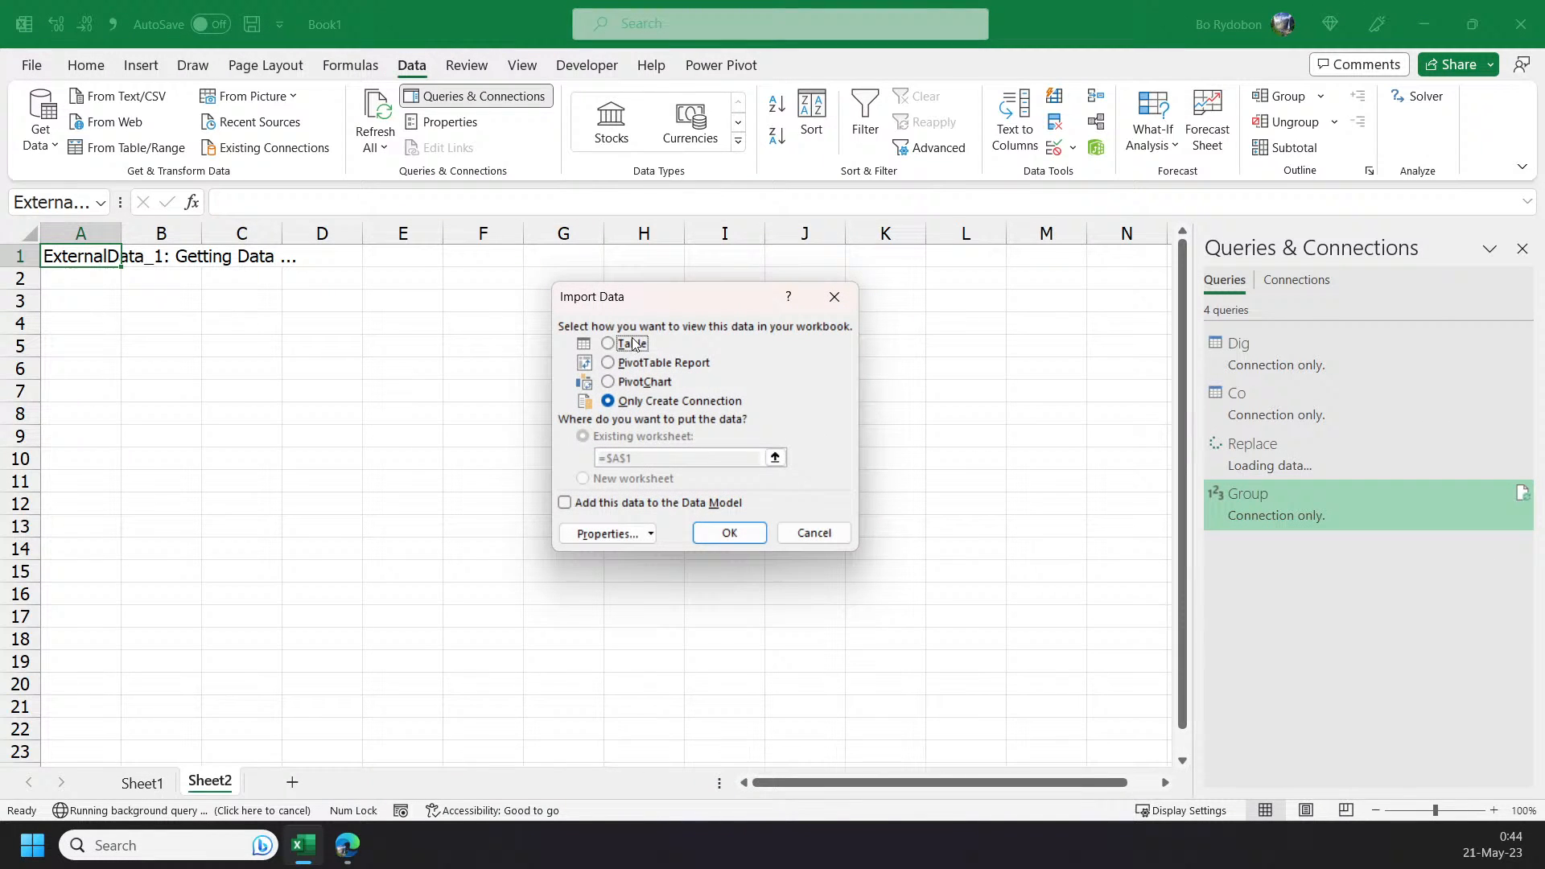
left_click(326, 255)
left_click(729, 532)
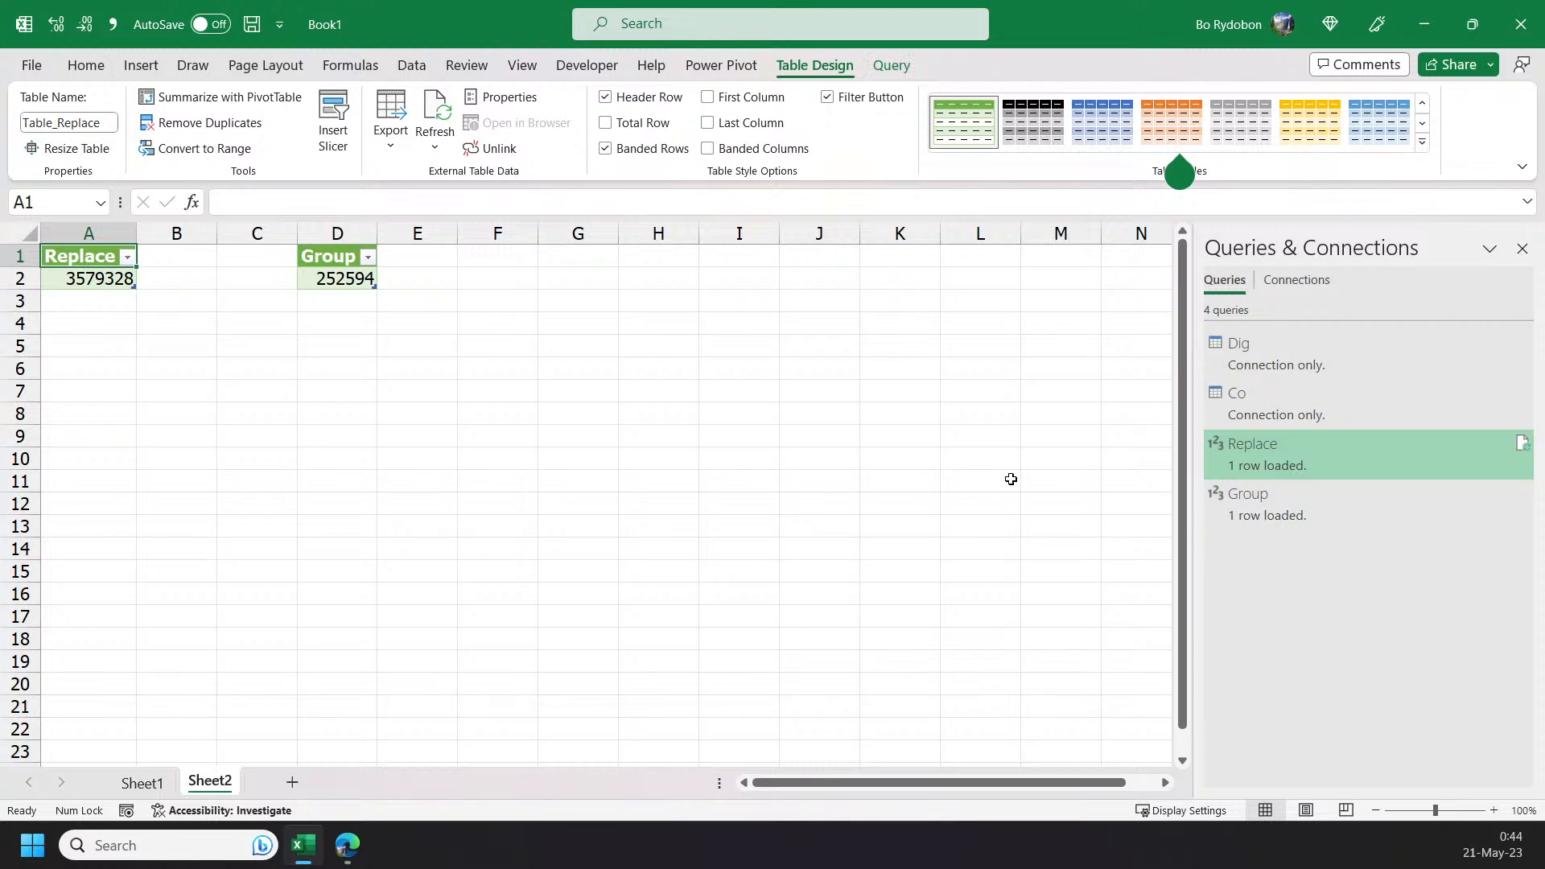
- Edit the Replace query so that its List.Accumulate formula iterates over {1..40}
right_click(1262, 467)
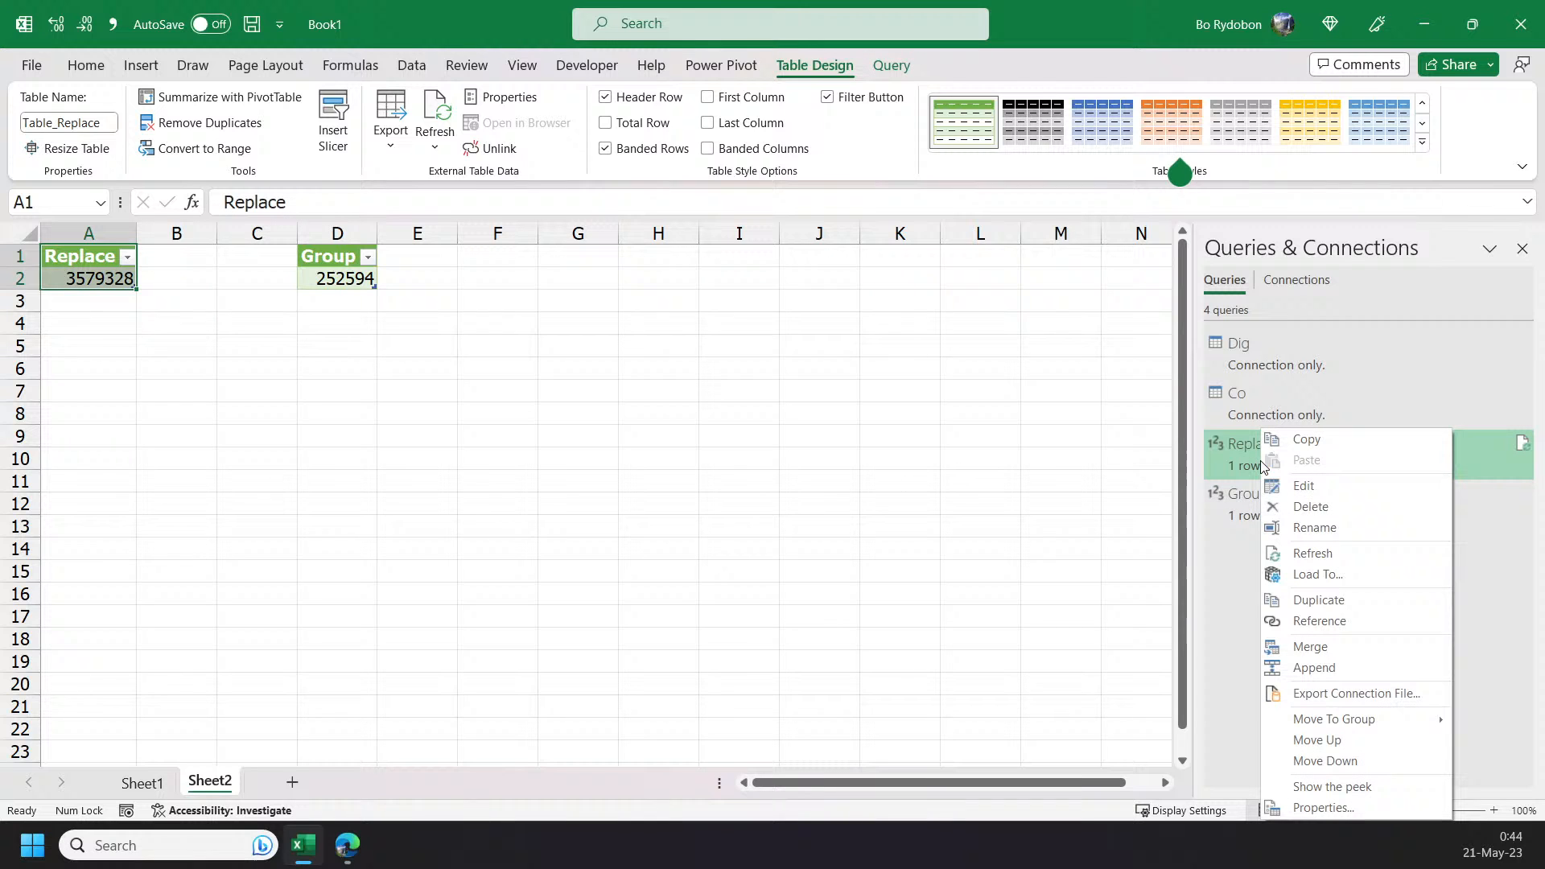
left_click(1303, 486)
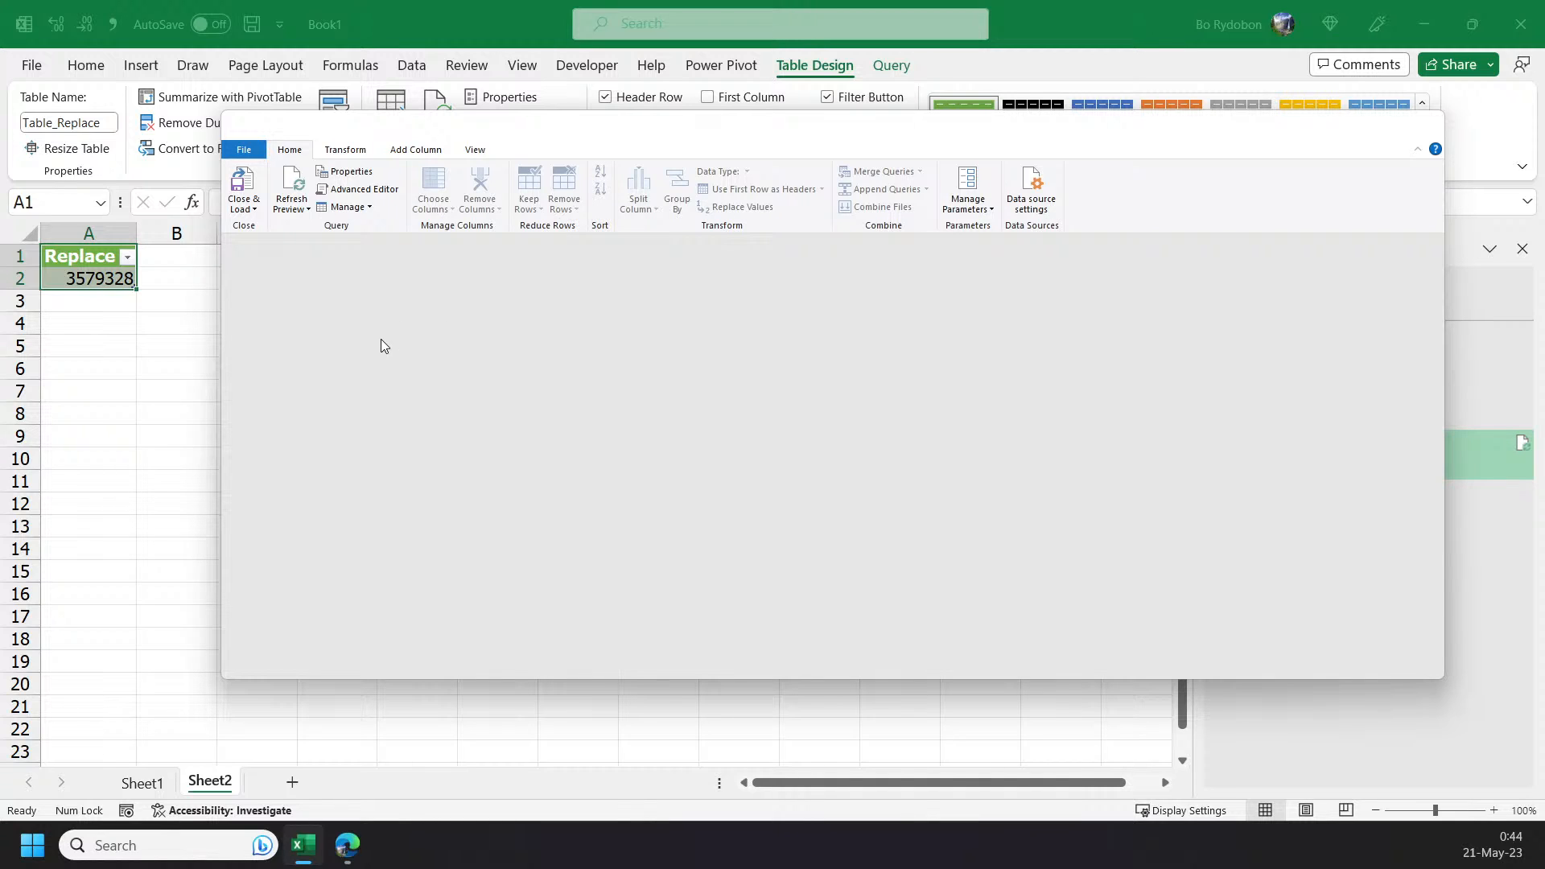
left_click(317, 311)
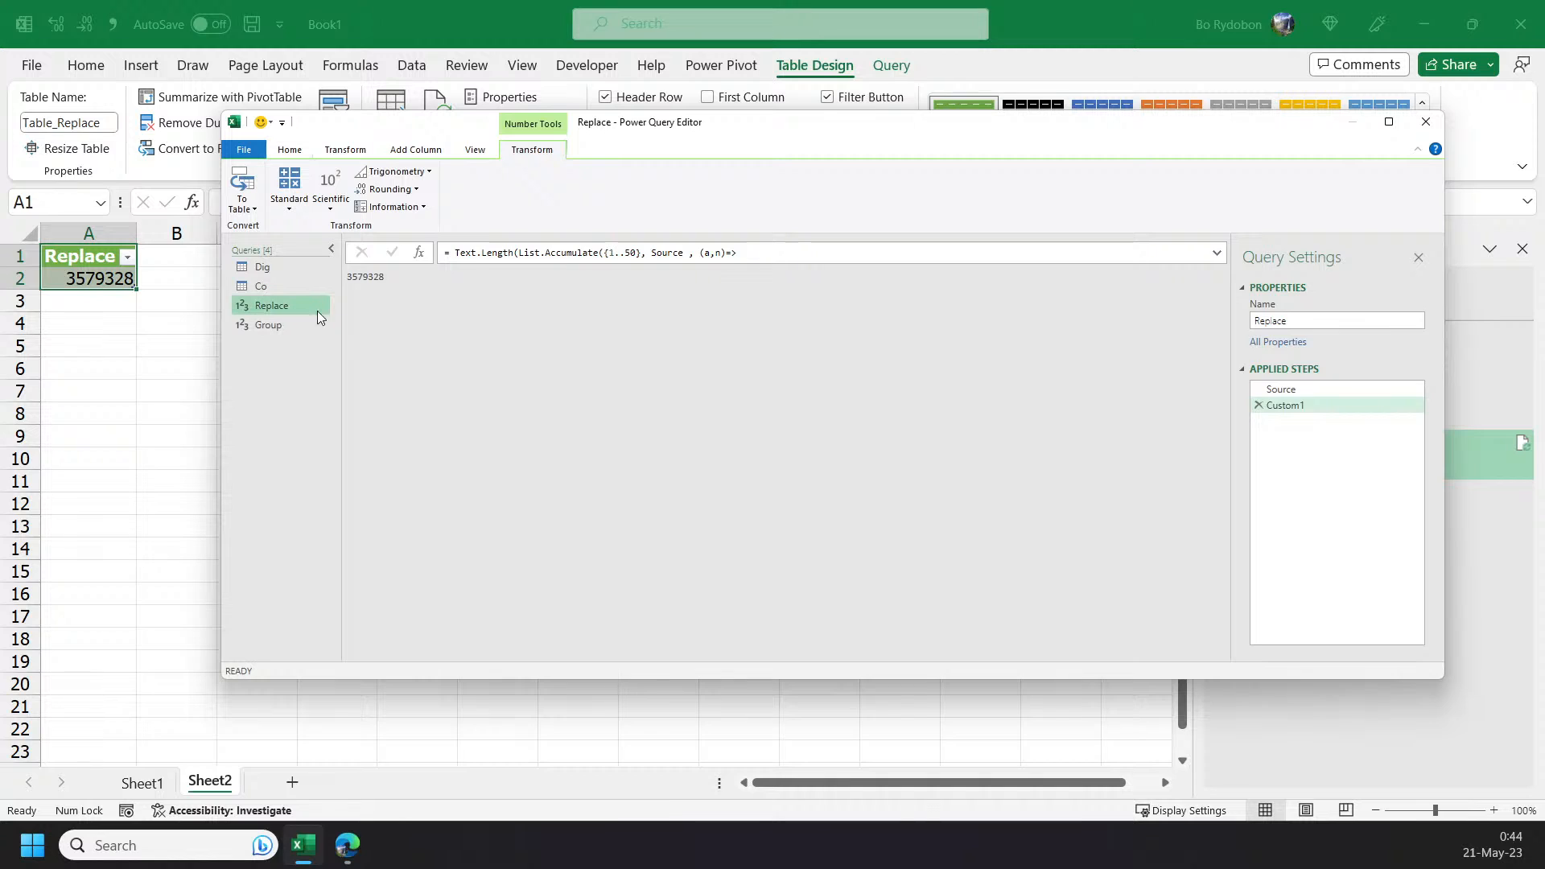
left_click(630, 253)
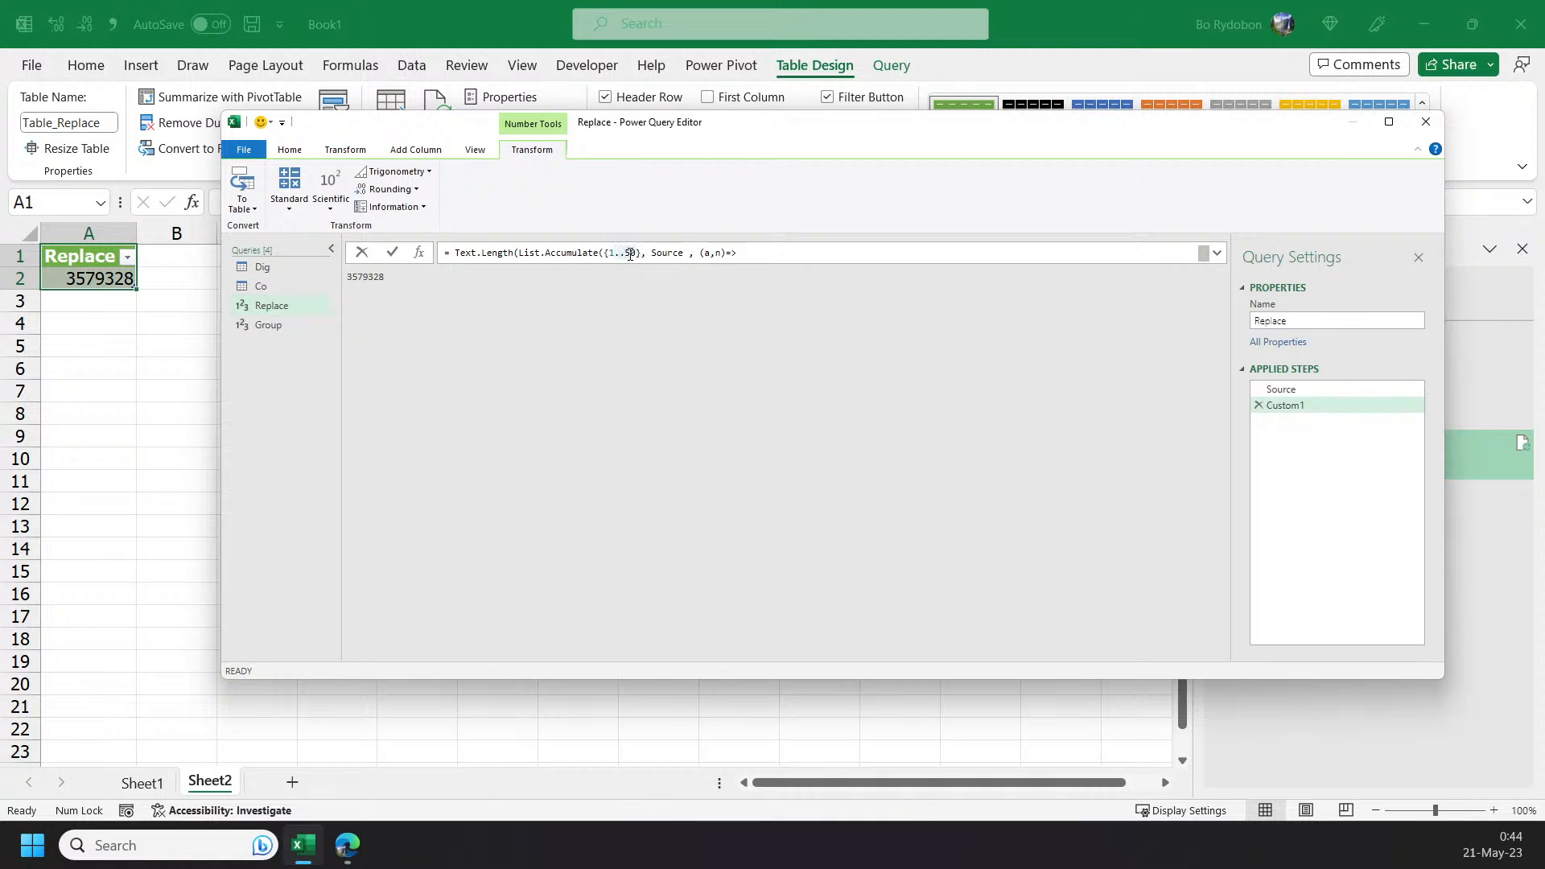
key("BackSpace")
type("4")
key("Return")
- Close and load the edited Replace query, and widen column D of the worksheet
left_click(244, 149)
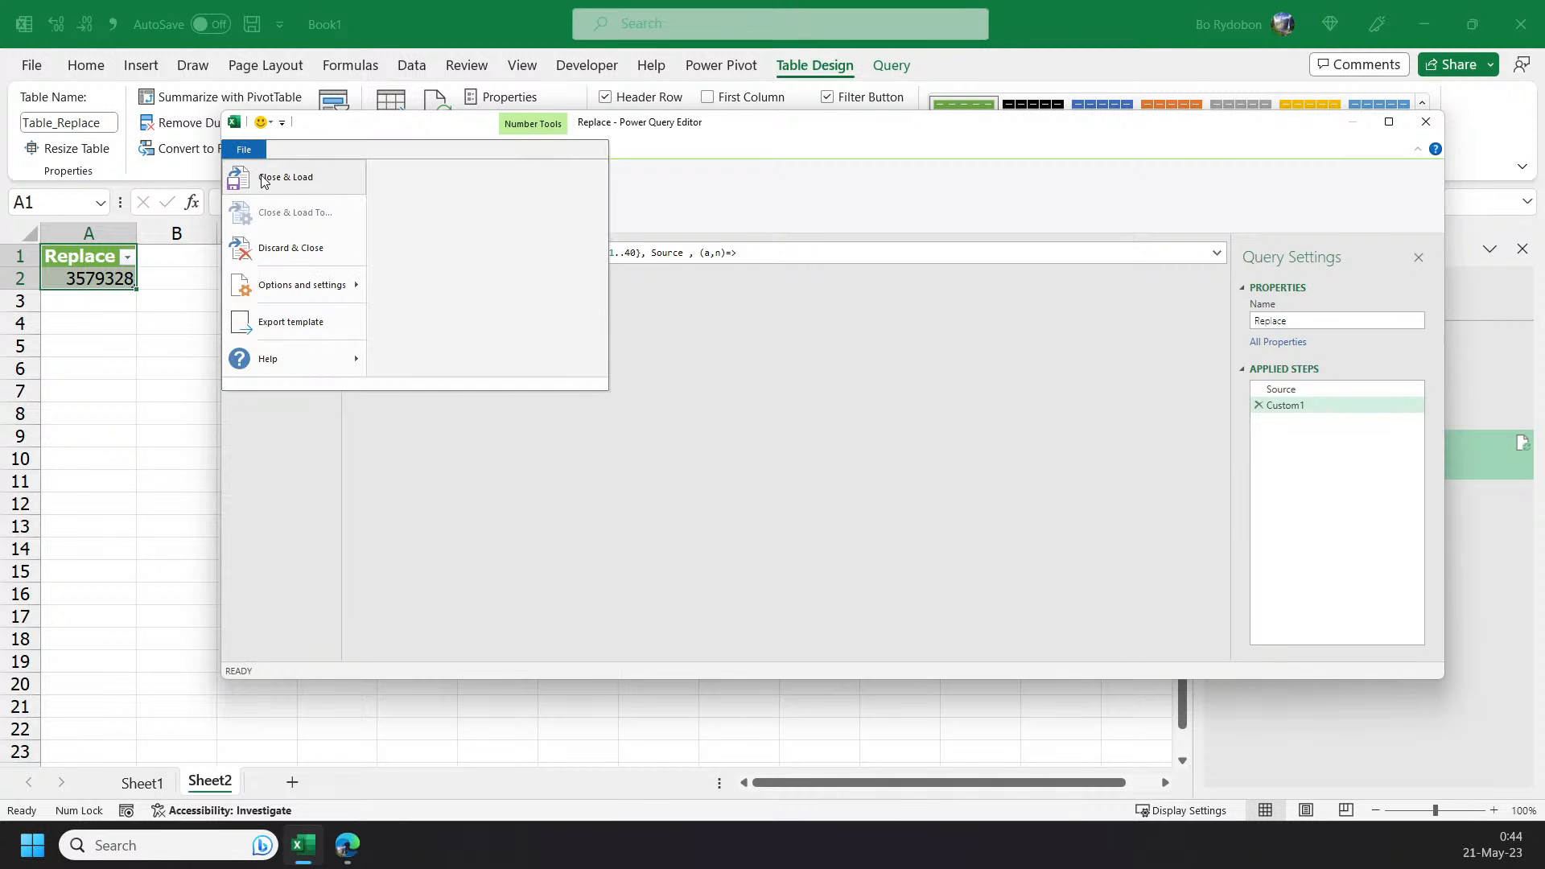
left_click(264, 178)
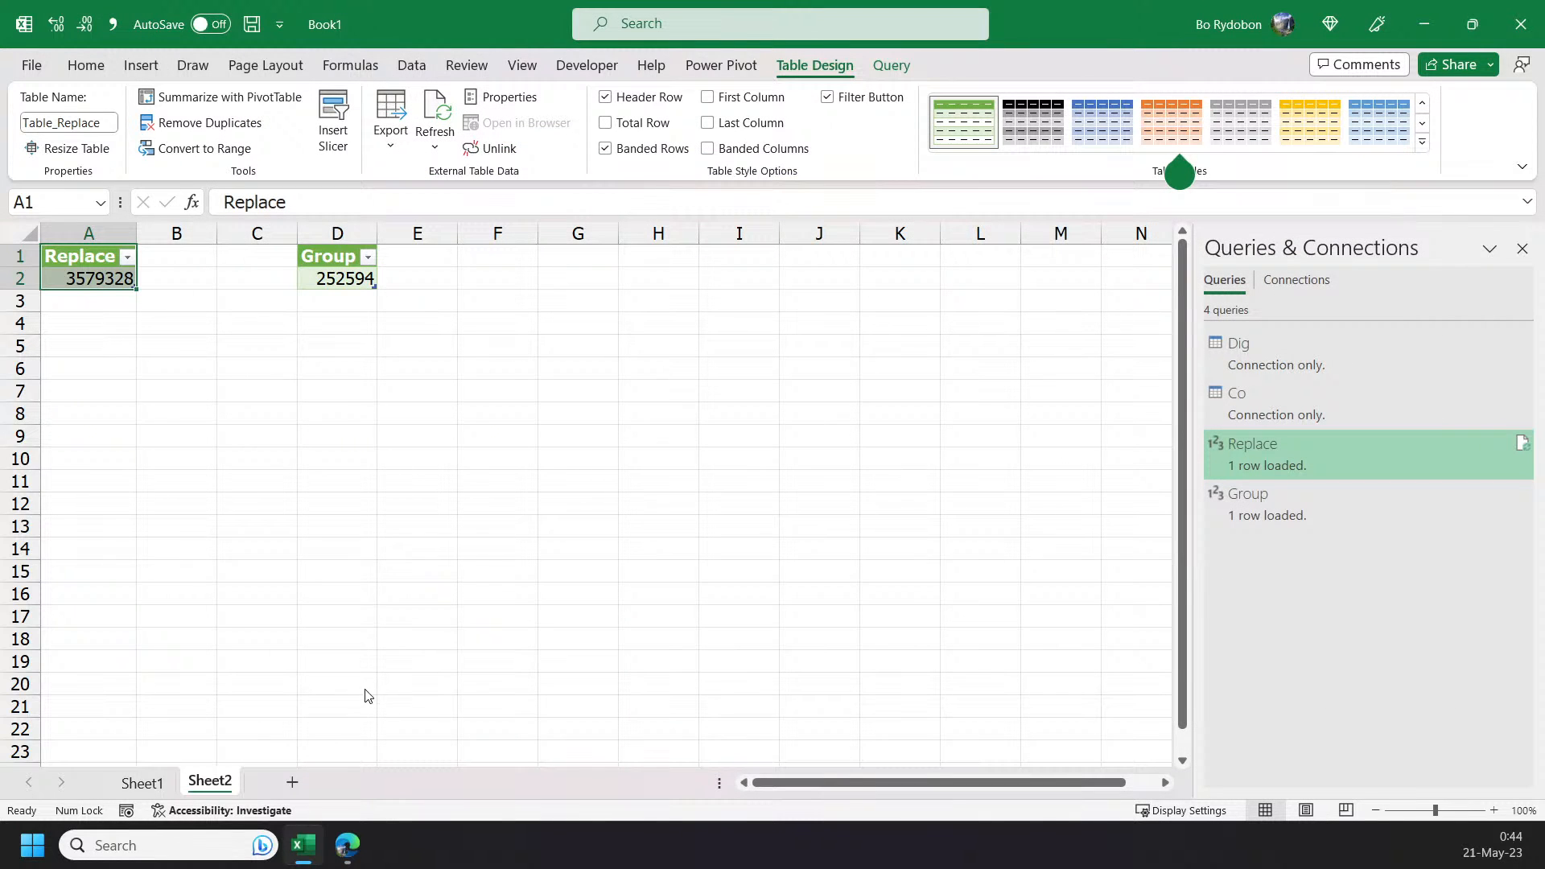
left_click_drag(376, 233, 422, 233)
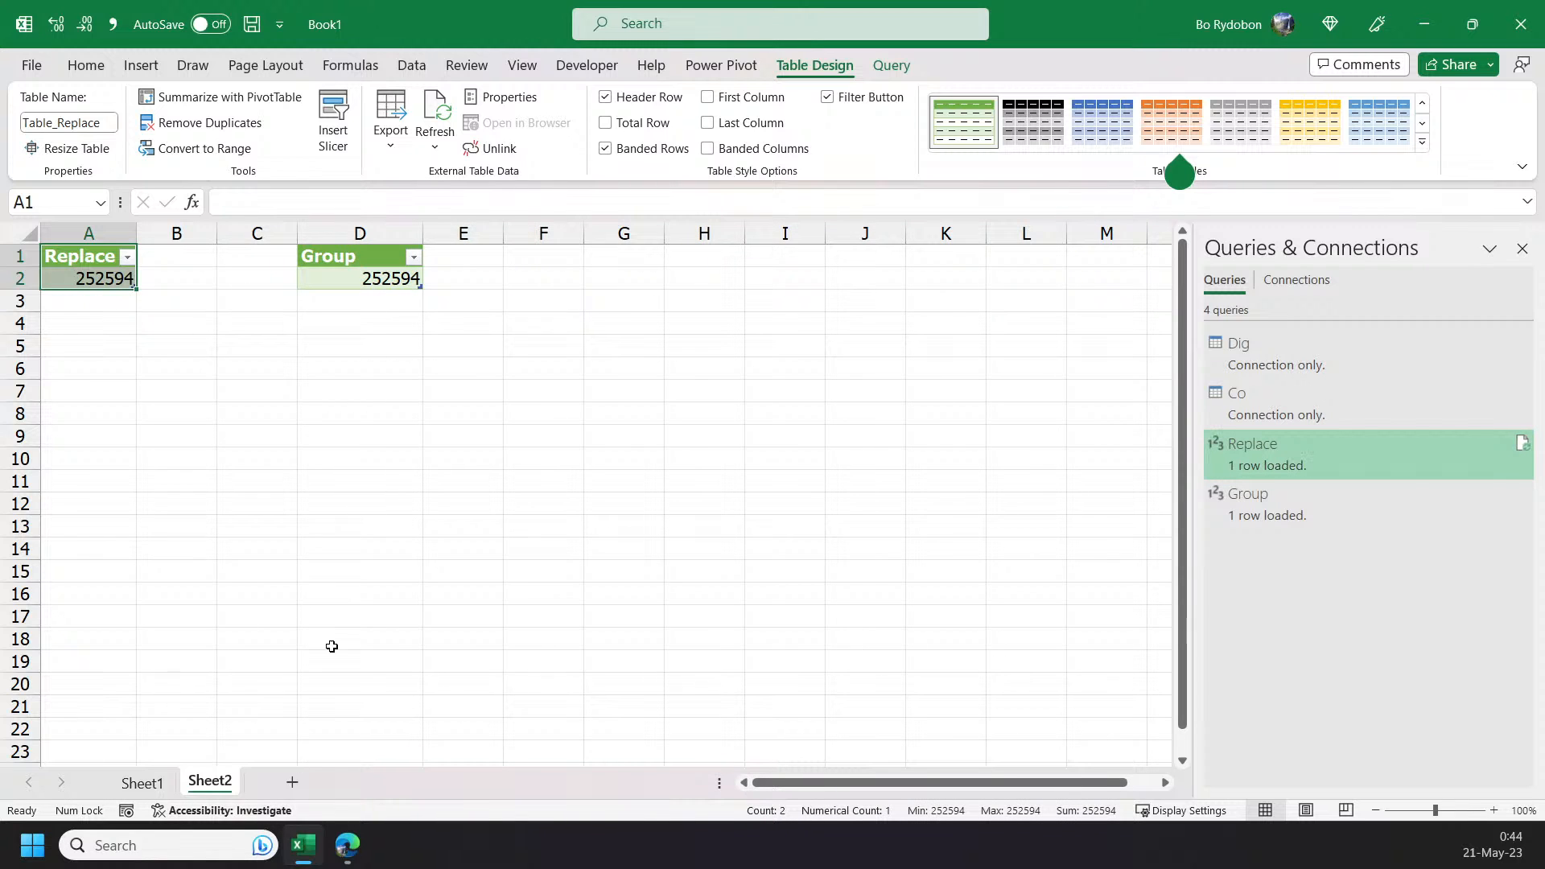
- Switch to Microsoft Edge and open the Excel Super Fan Facebook group in a new tab
mouse_move(338, 844)
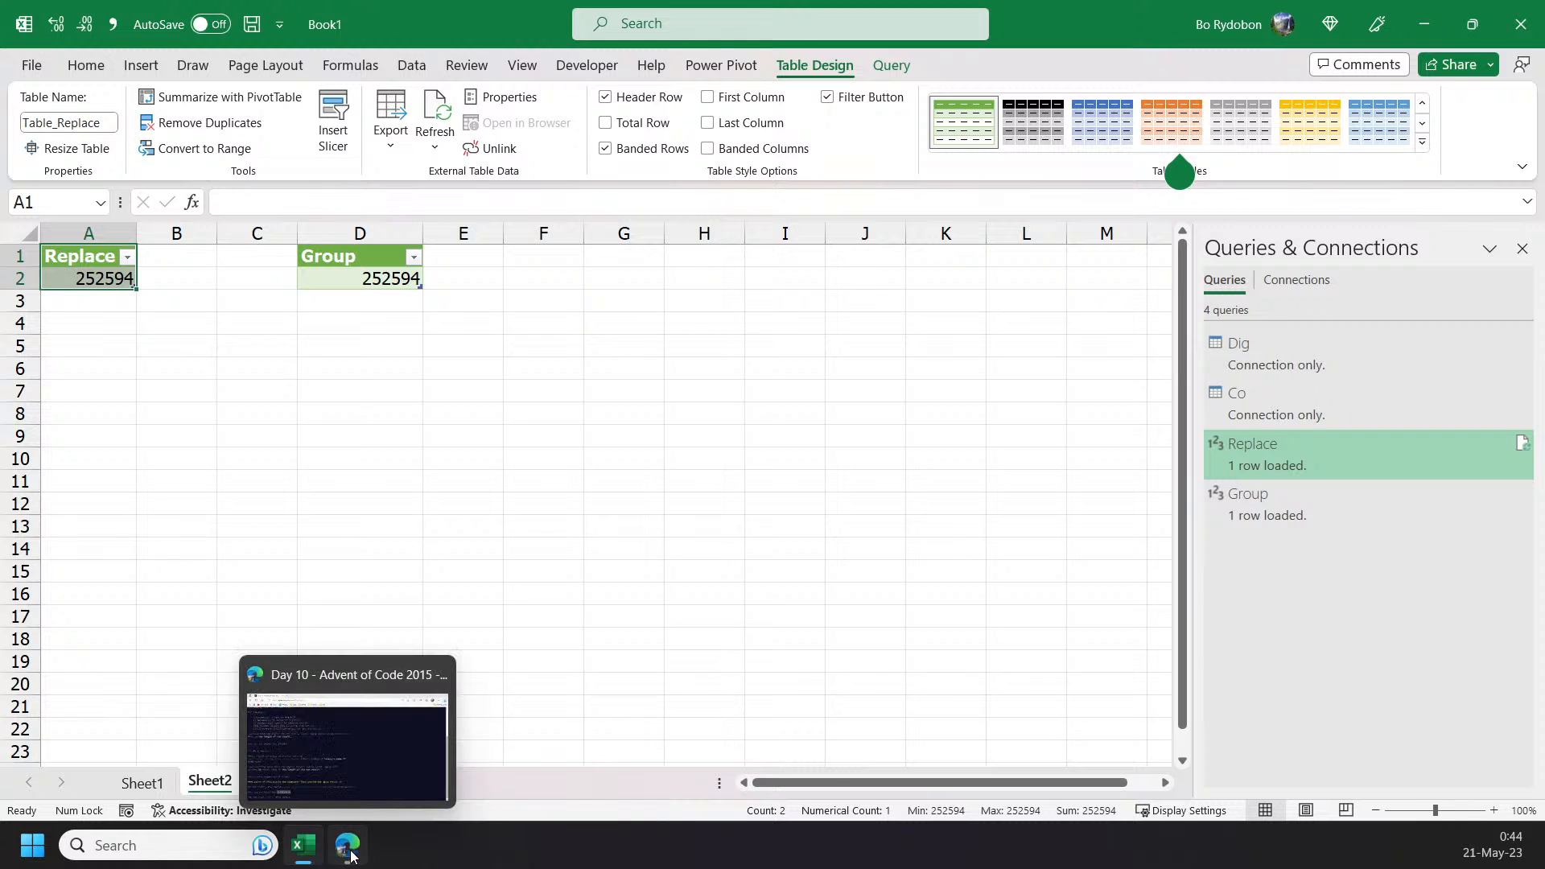
left_click(350, 853)
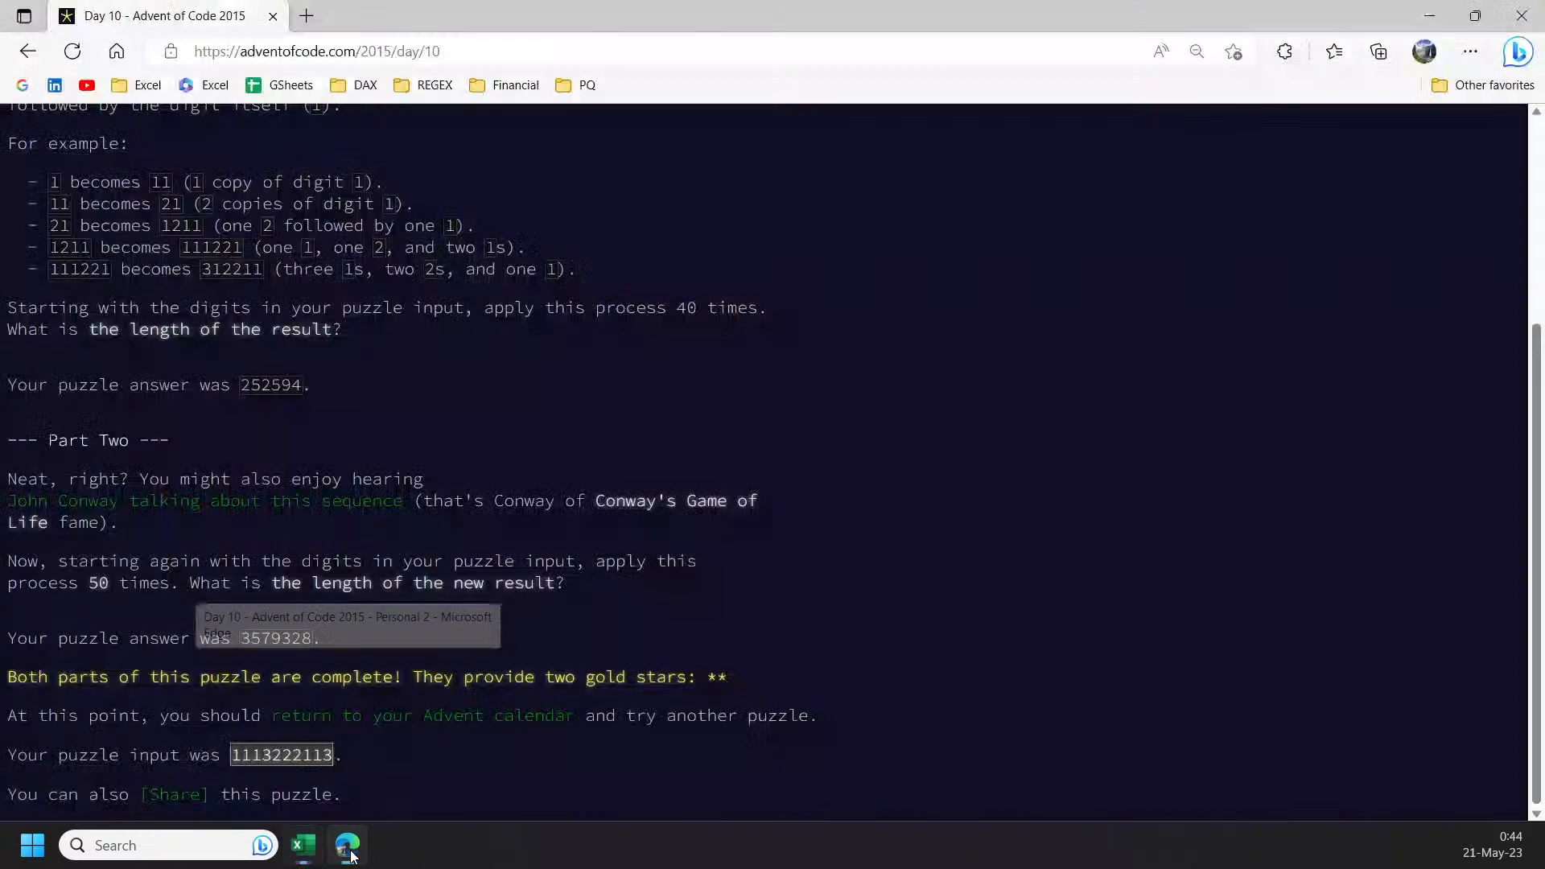
left_click(310, 17)
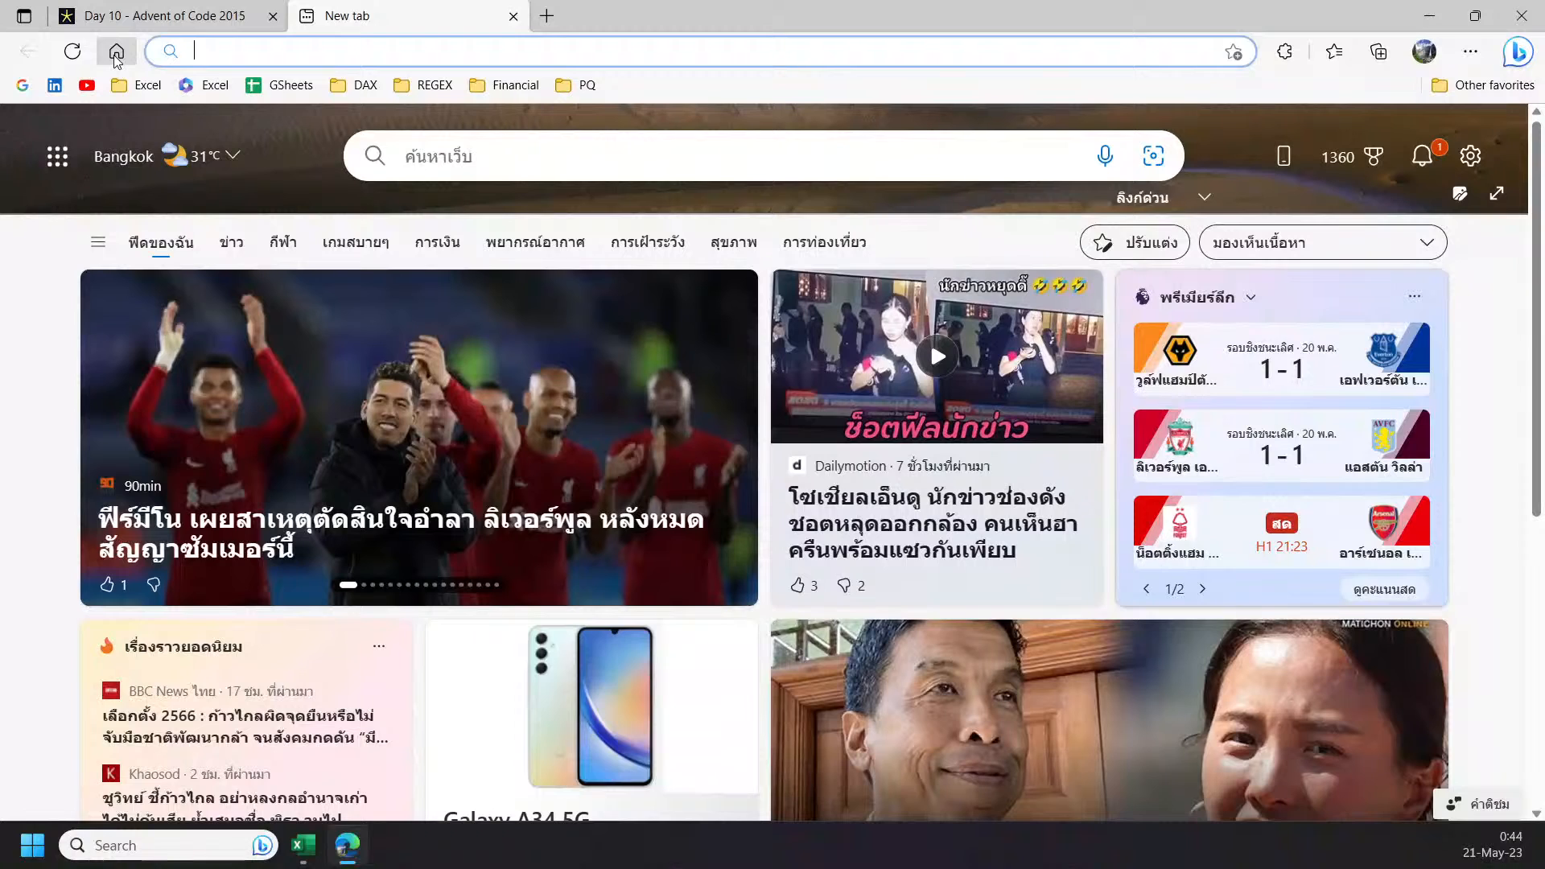
left_click(115, 56)
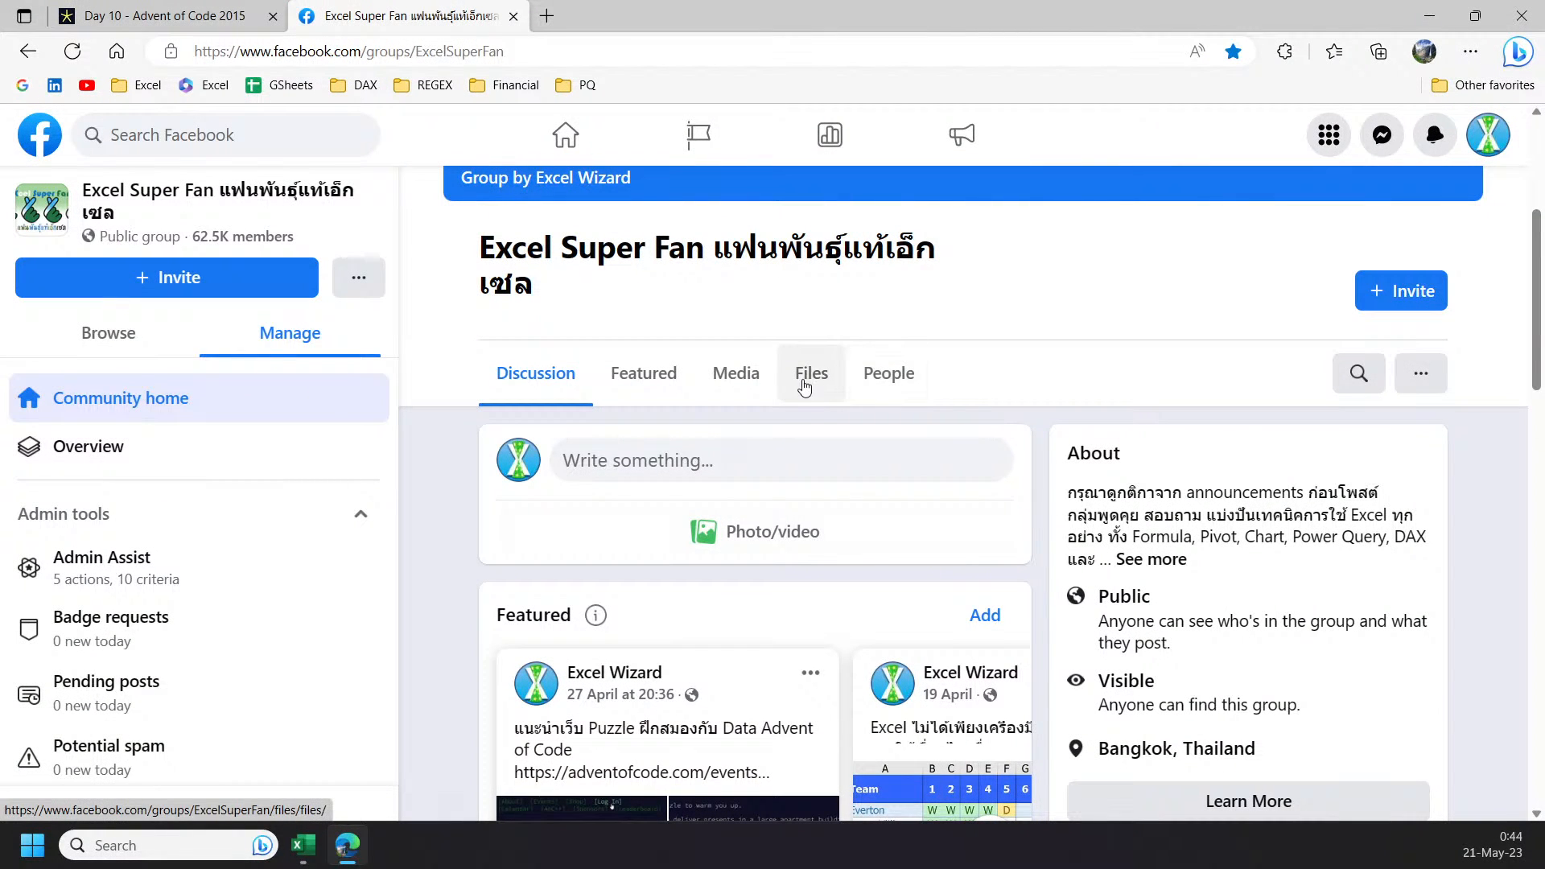
- Browse the group's featured posts for the one comparing the xls, xlsx, xlsm and xlsb file types
scroll(927, 580, "down", 4)
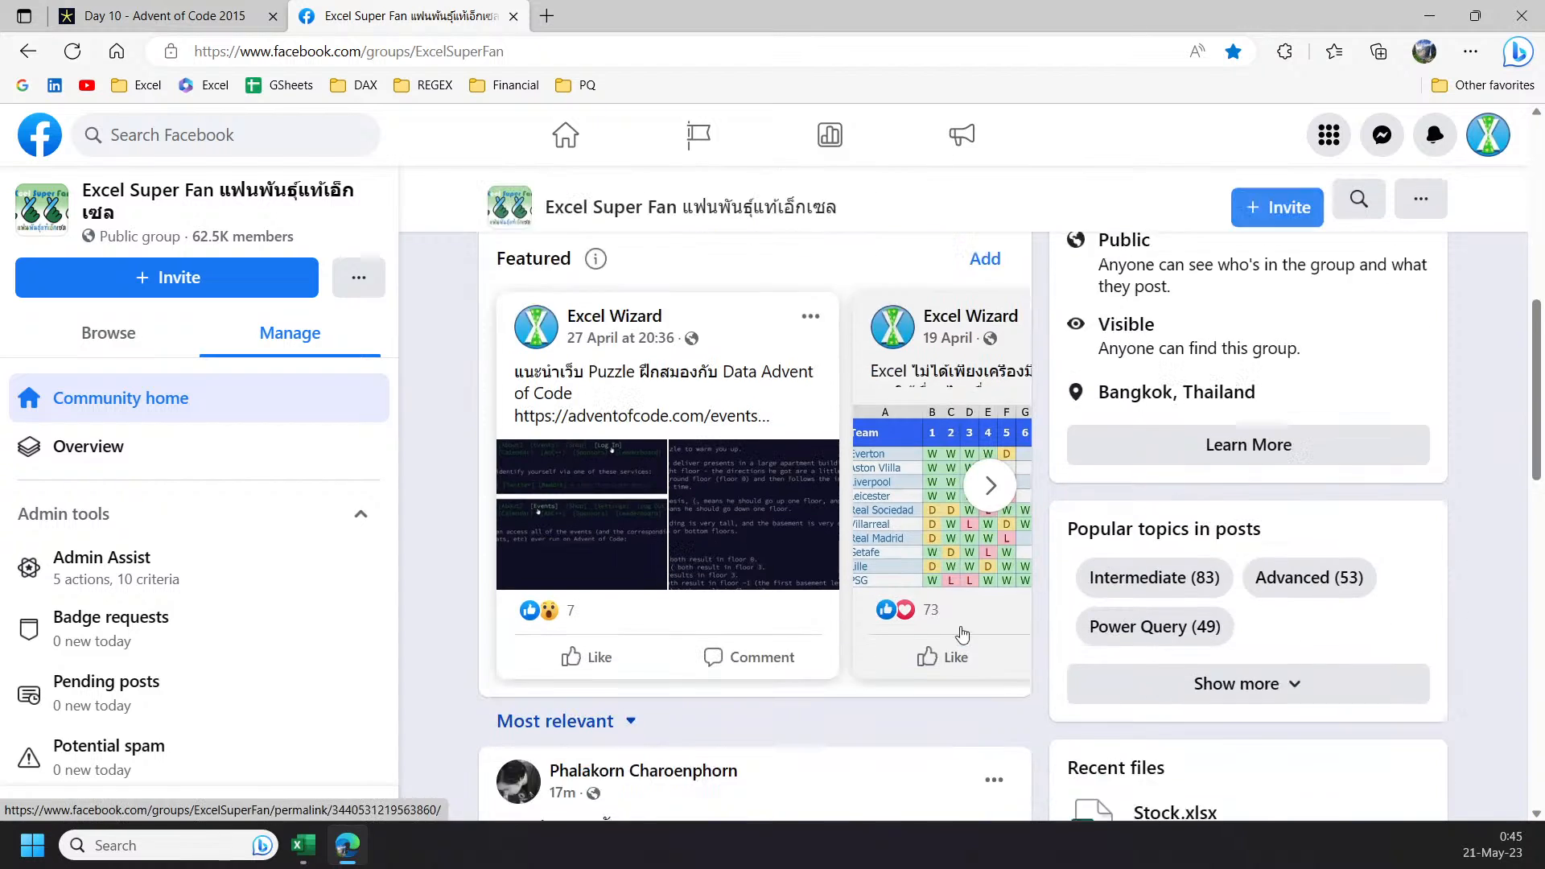
scroll(962, 635, "down", 2)
scroll(987, 419, "up", 1)
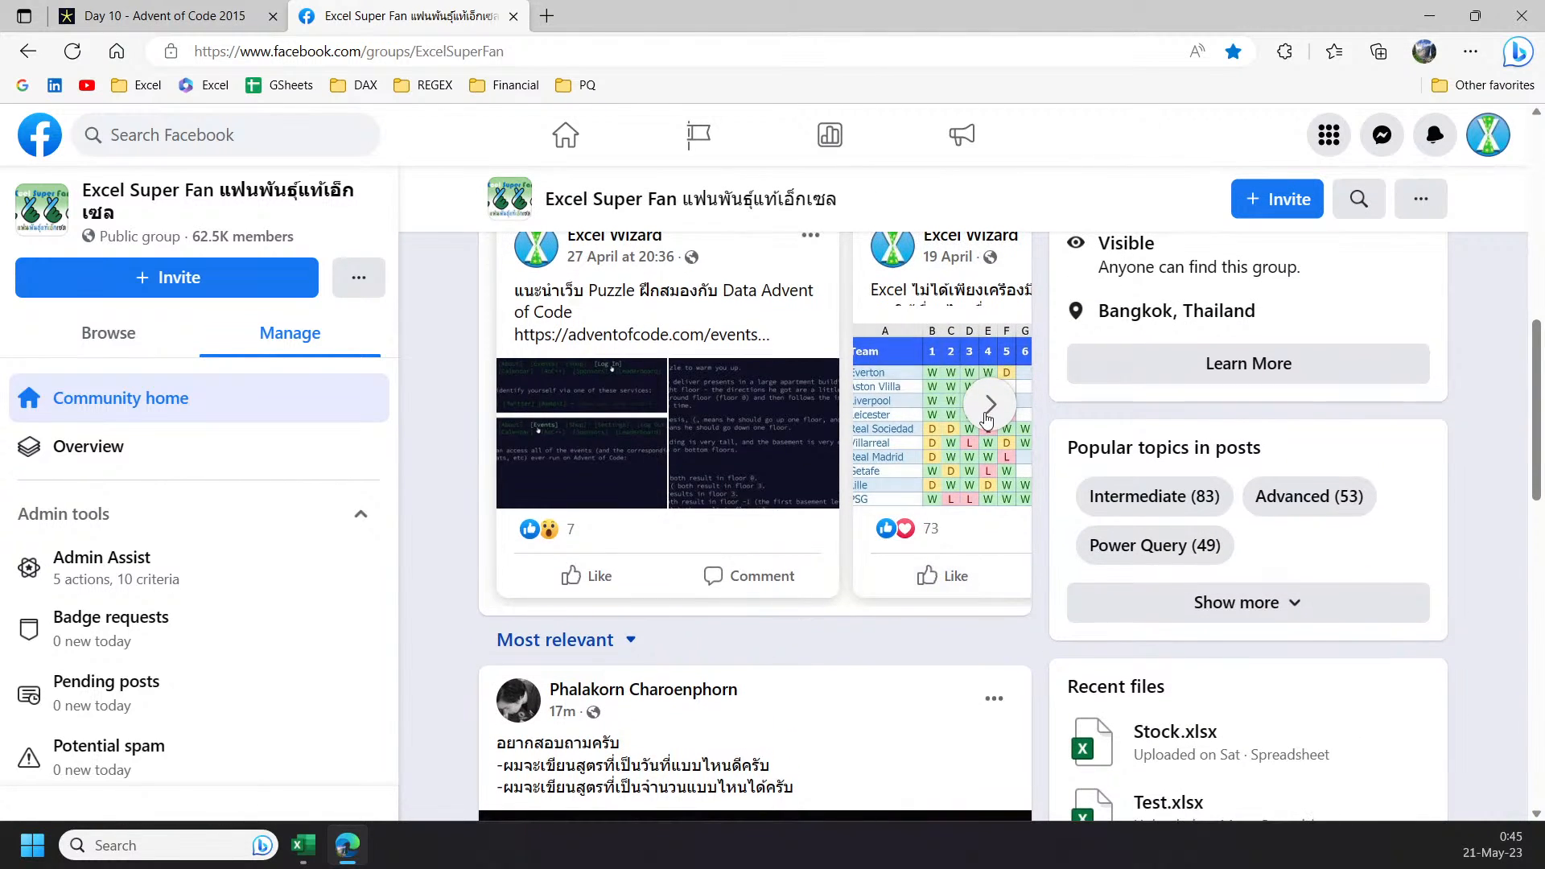
left_click(988, 420)
left_click(988, 419)
left_click(987, 419)
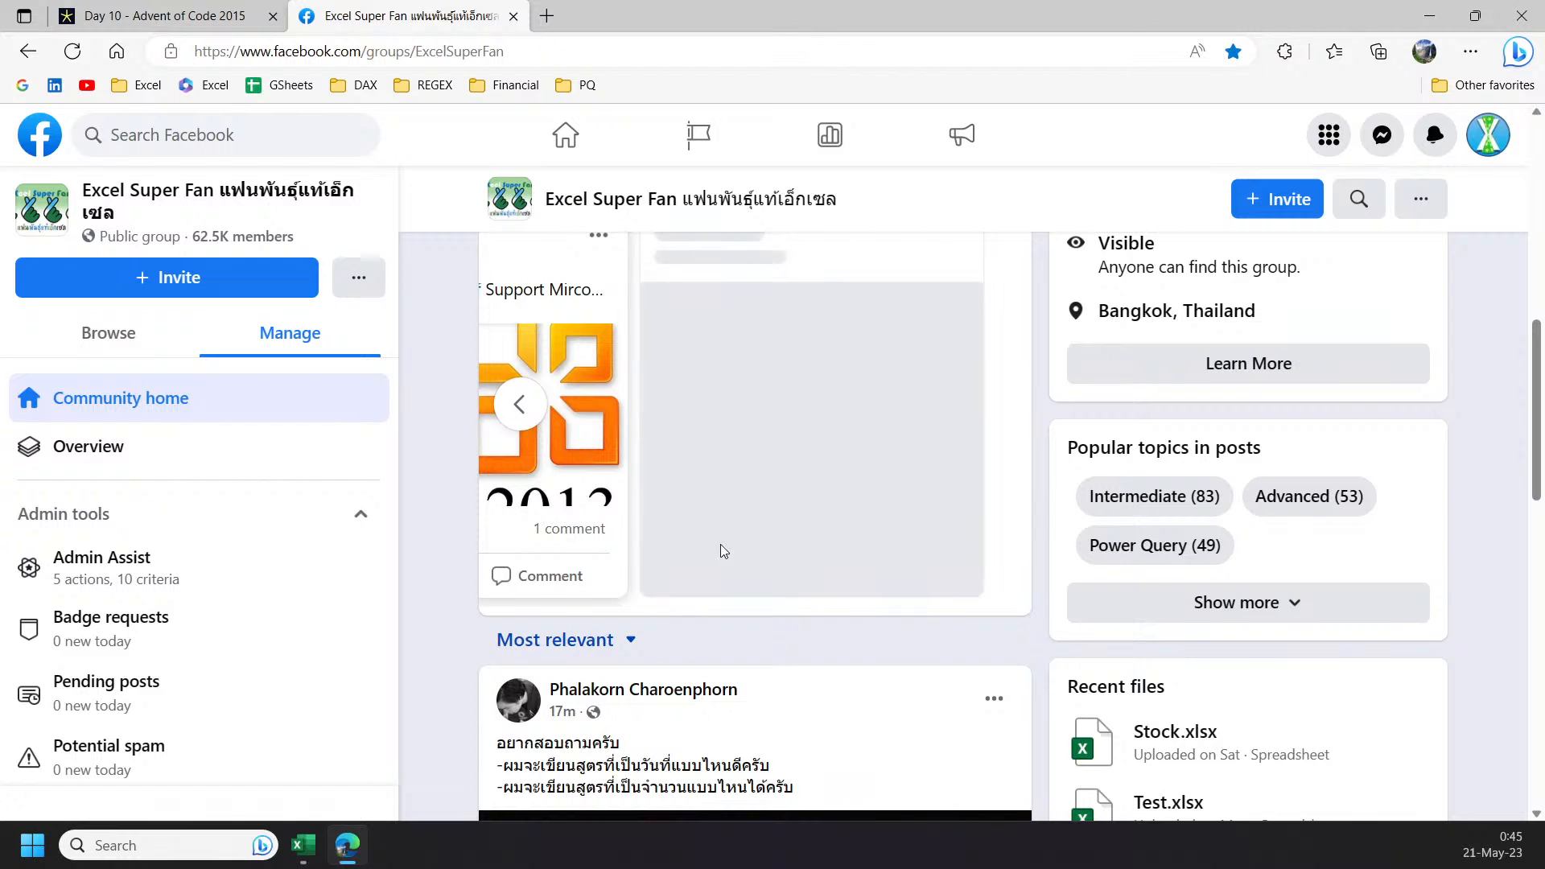
scroll(910, 509, "up", 5)
scroll(965, 595, "down", 3)
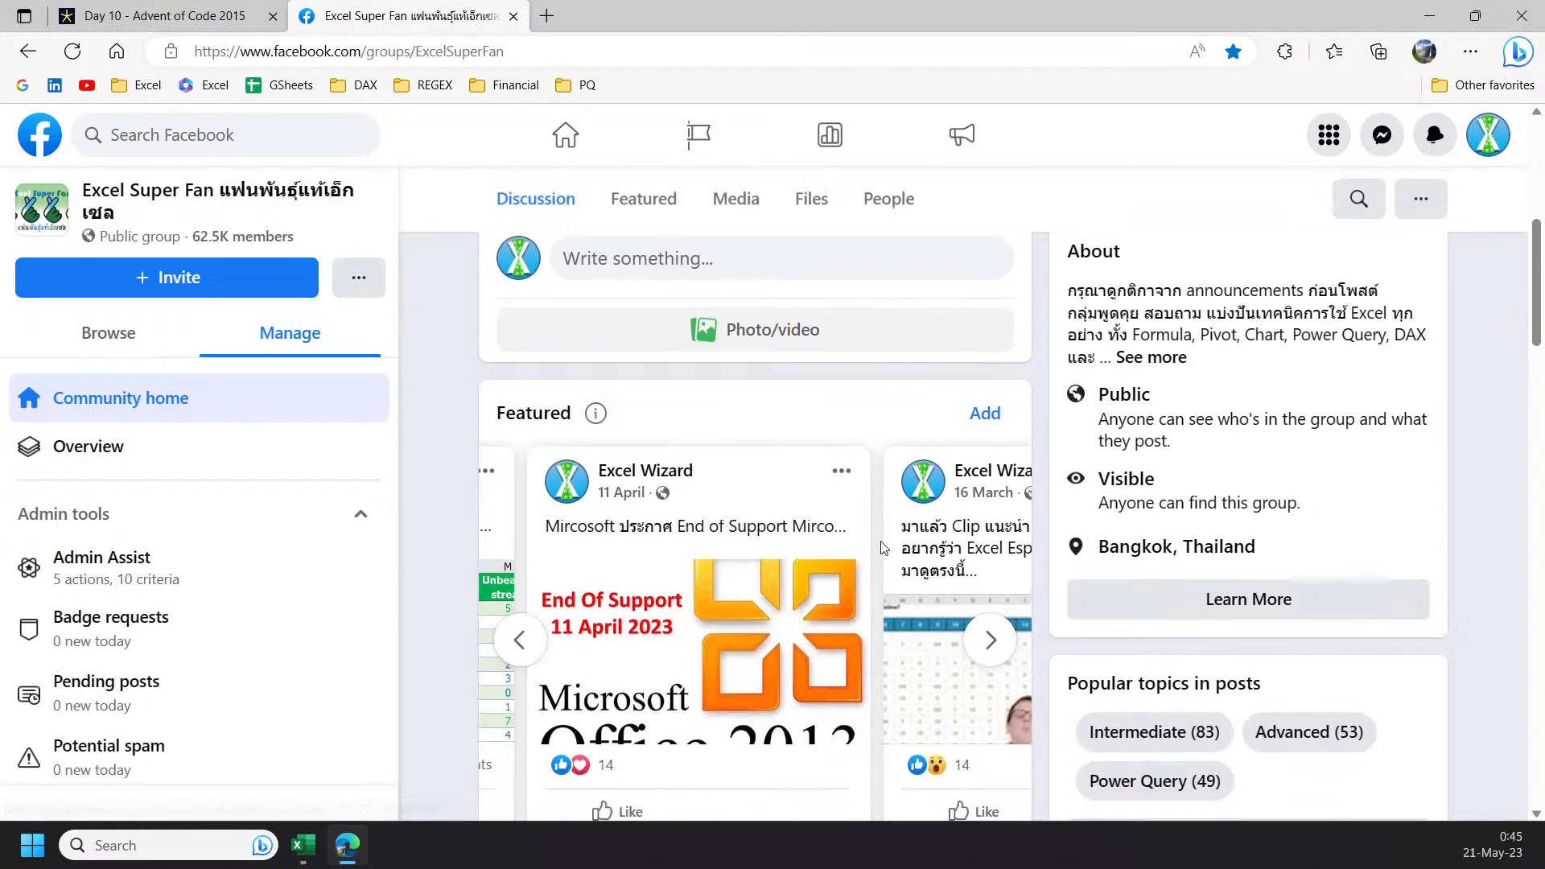
left_click(988, 597)
left_click(988, 597)
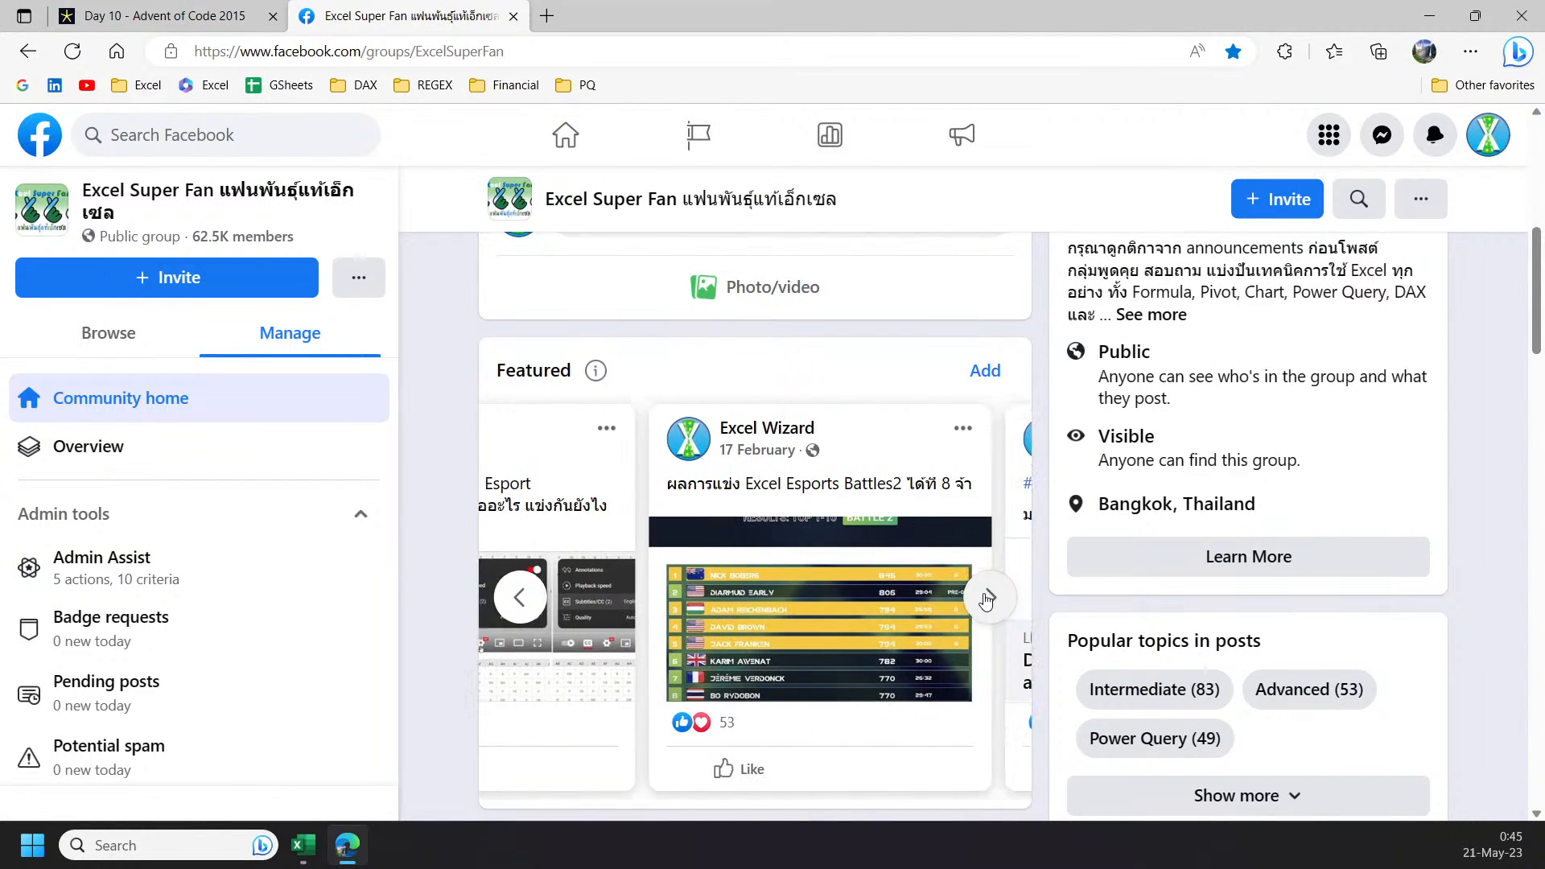
left_click(988, 597)
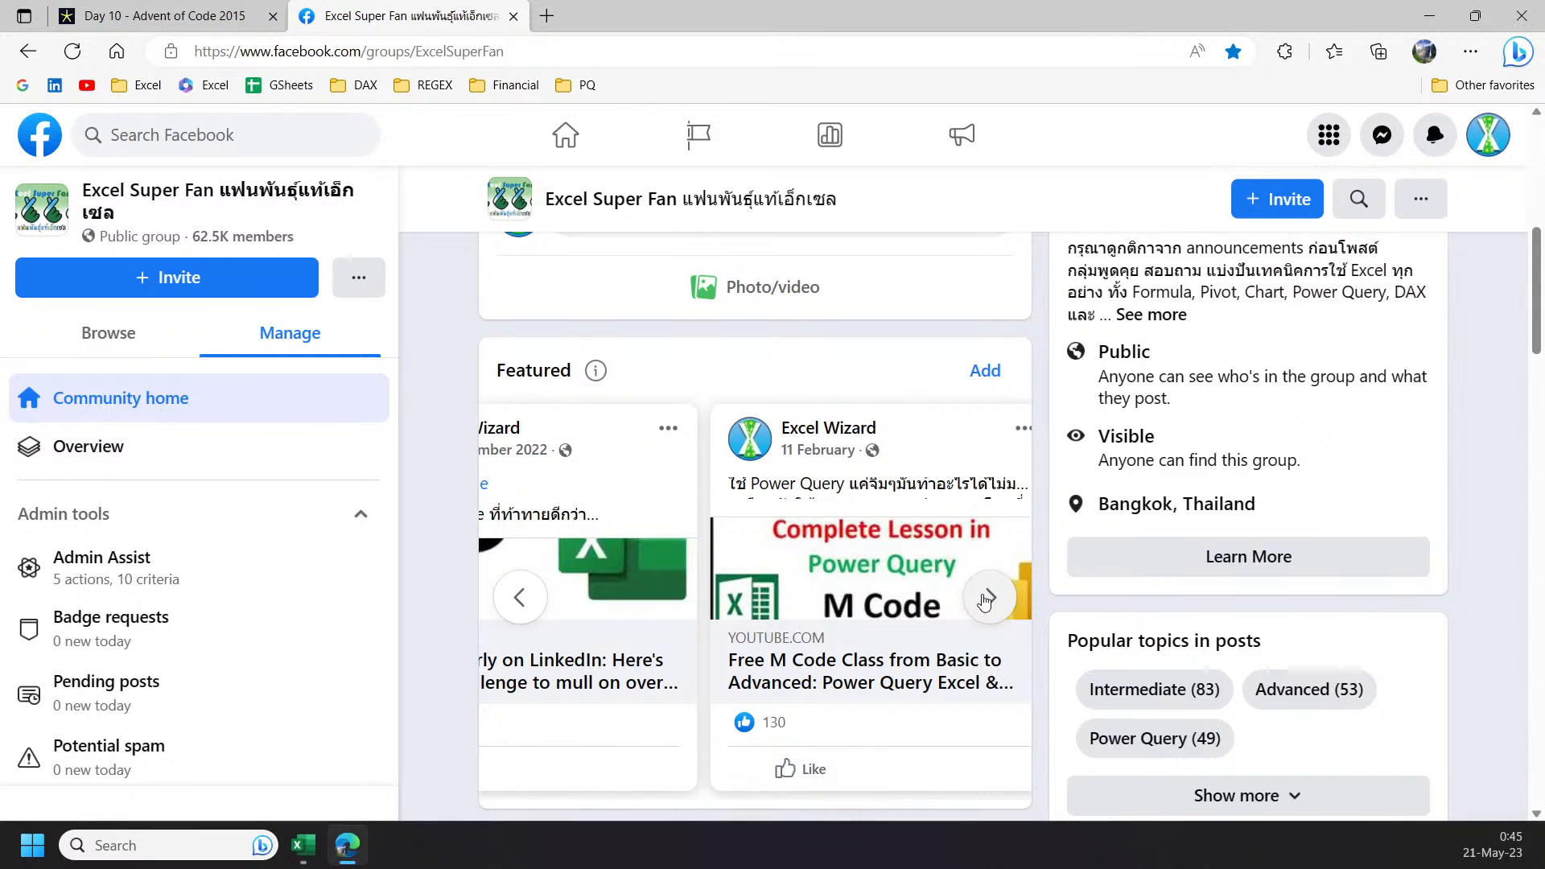
left_click(987, 599)
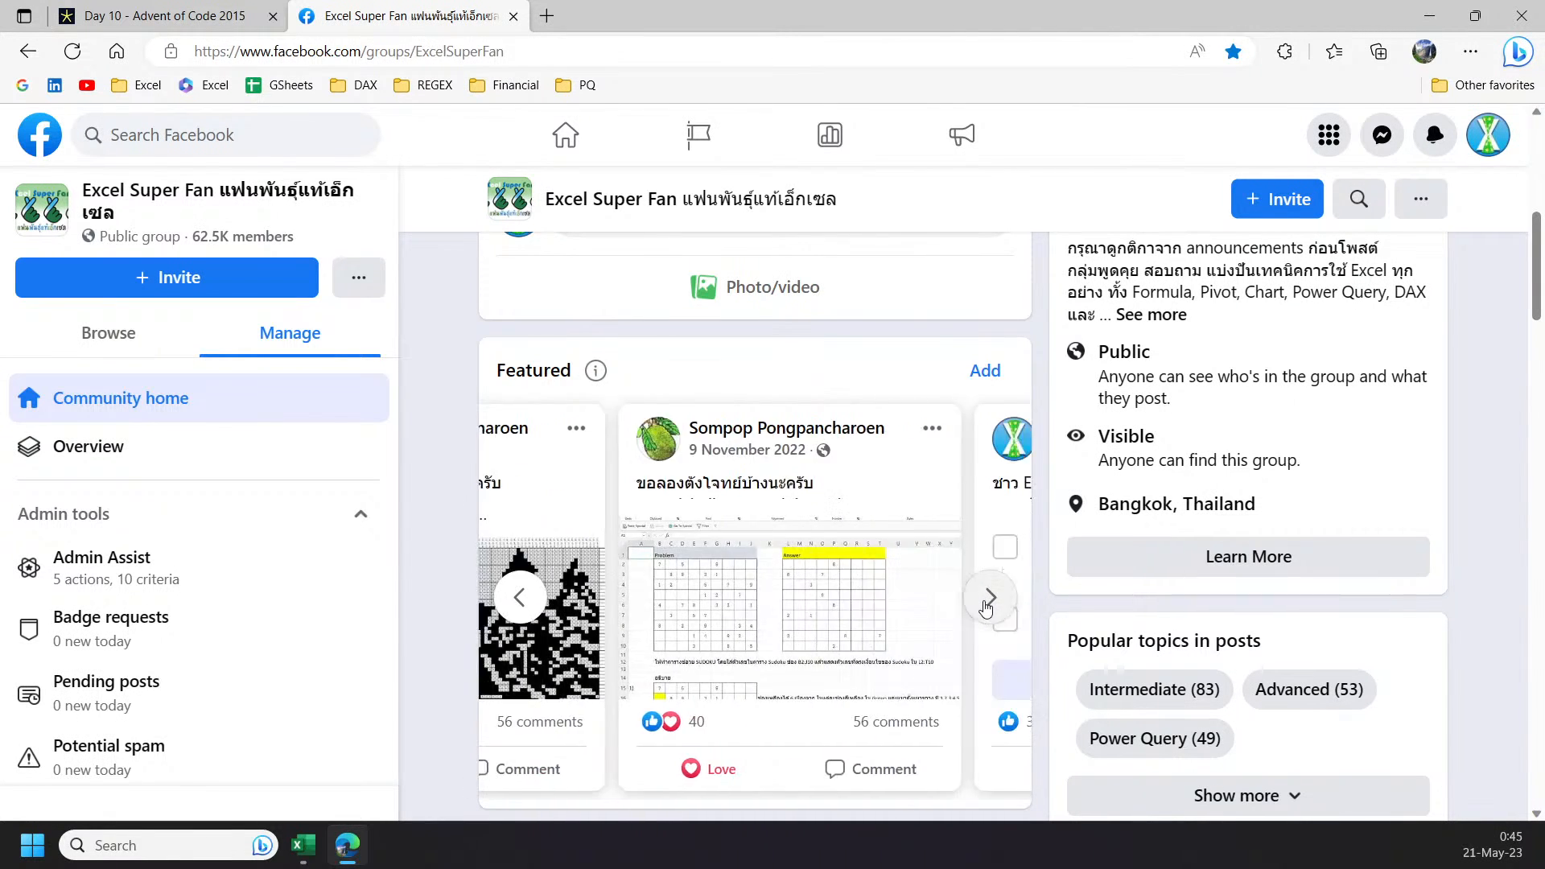
left_click(986, 607)
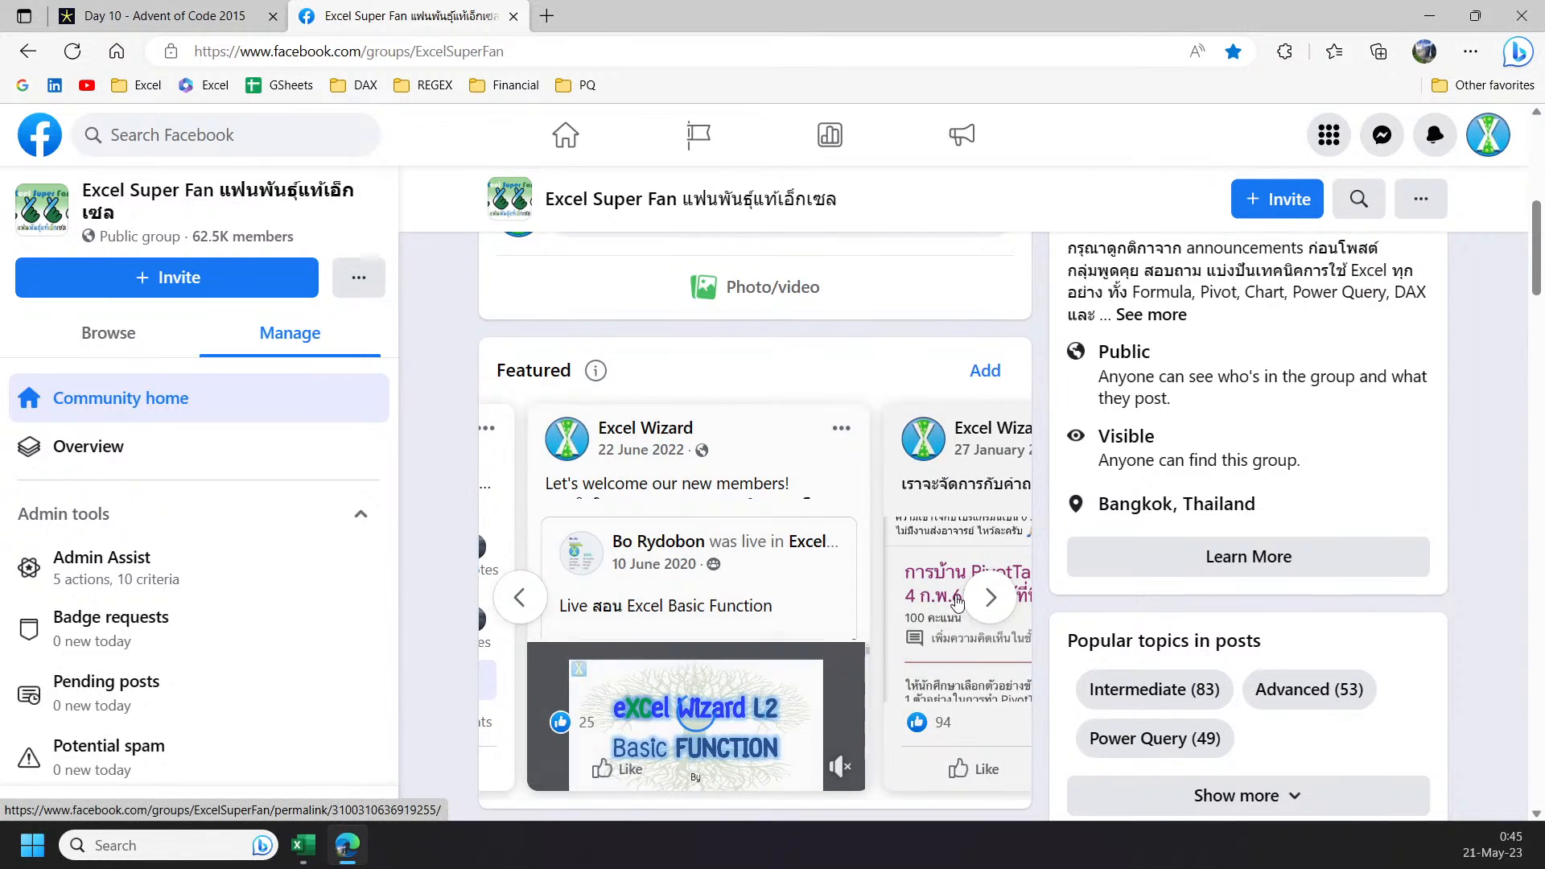
left_click(976, 610)
left_click(978, 608)
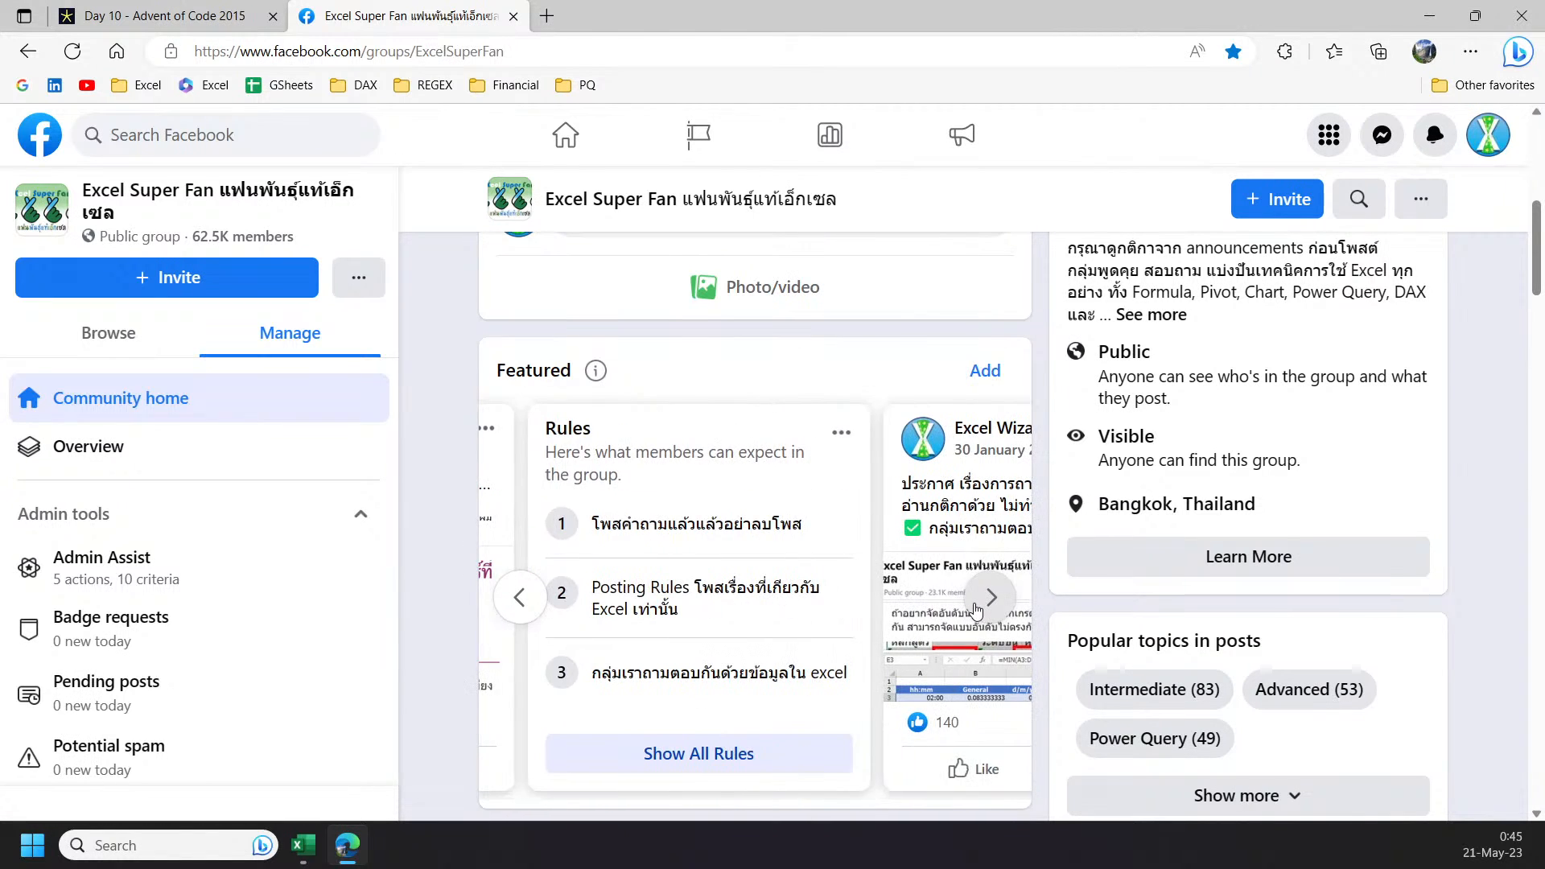
left_click(980, 608)
left_click(980, 608)
left_click(980, 607)
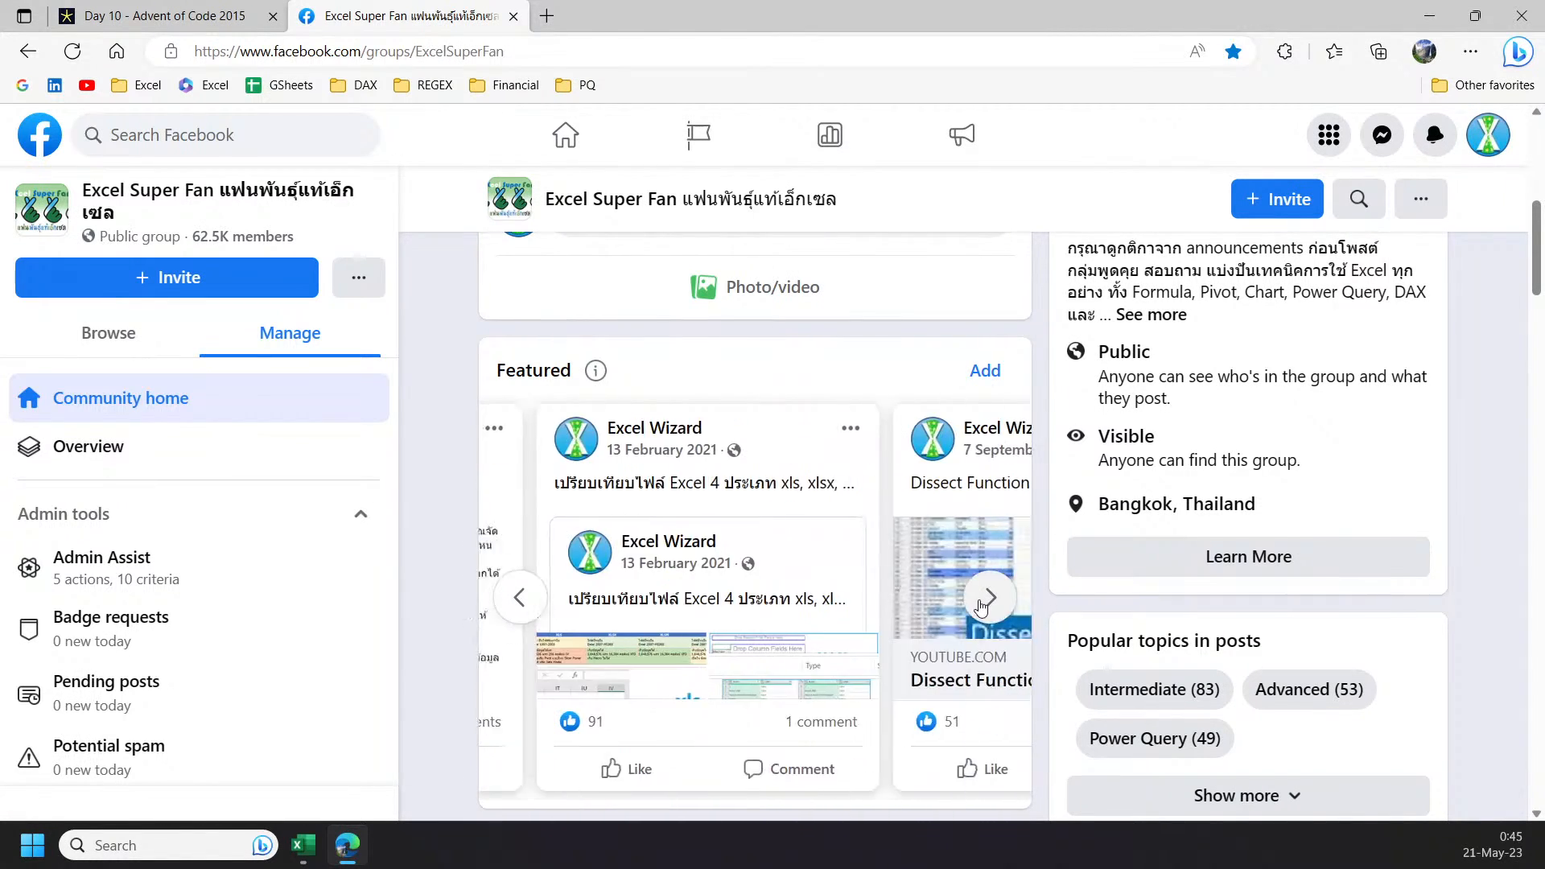
left_click(980, 607)
left_click(519, 597)
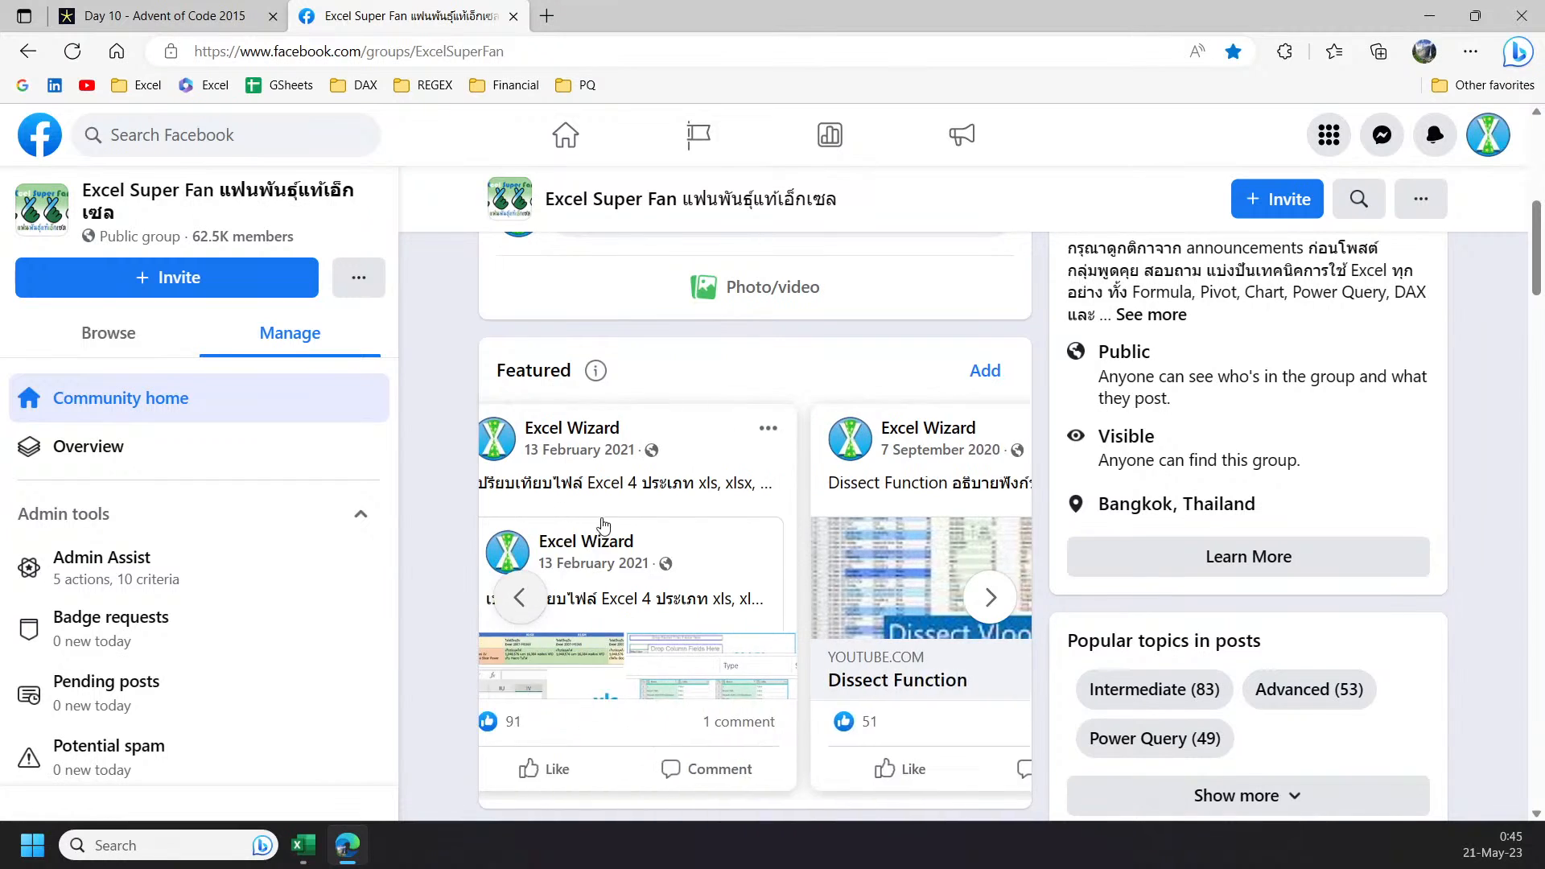
- Open the Excel file type comparison post and copy its QueryRefreshtime VBA code, from Sub to End Sub
left_click(658, 491)
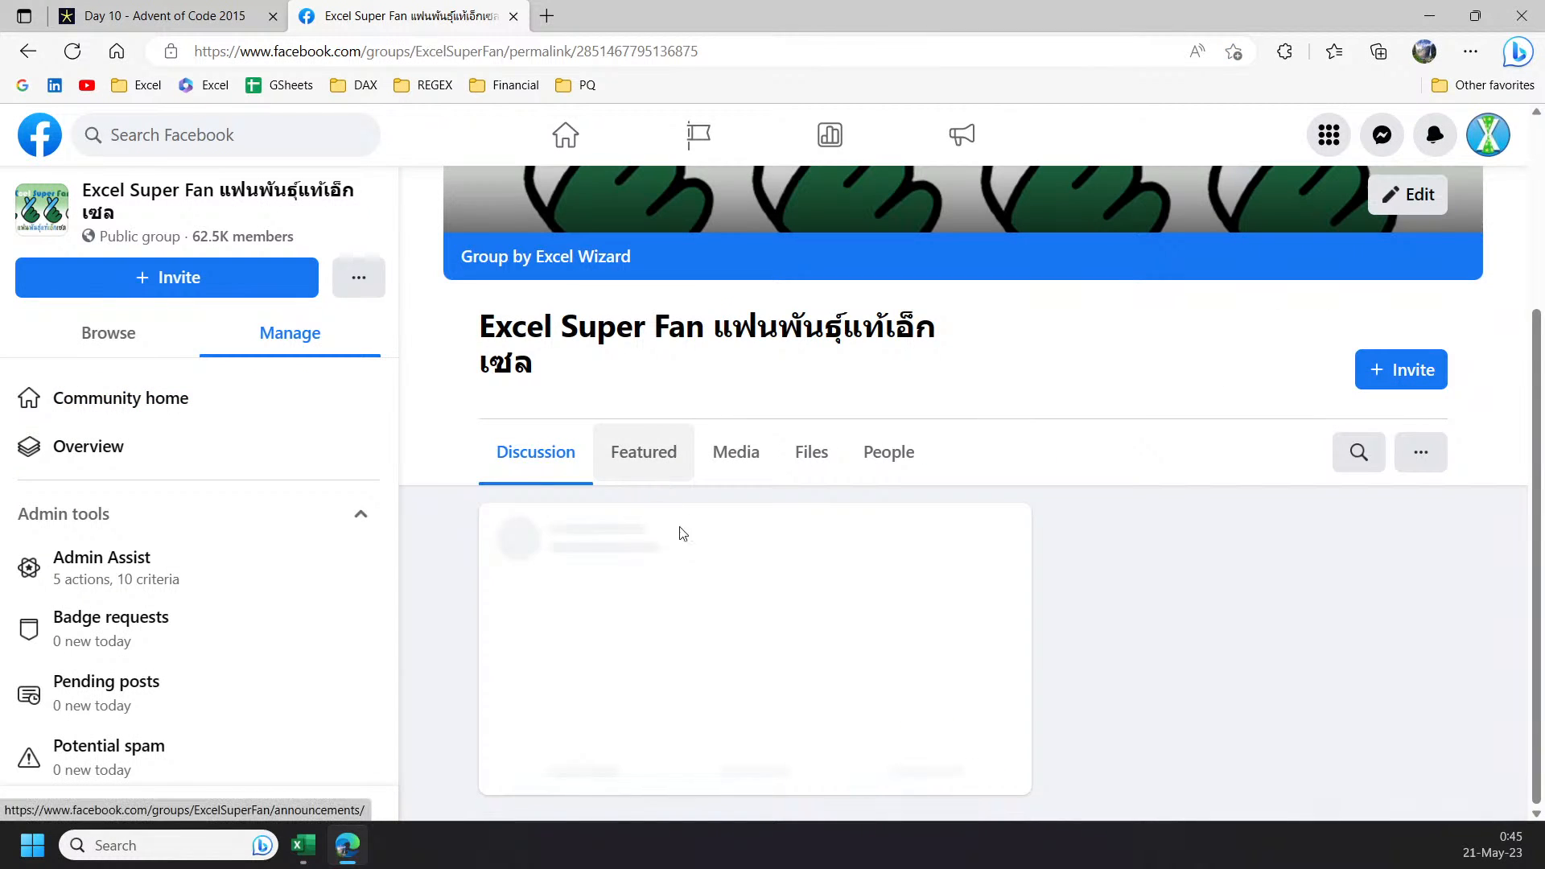
scroll(658, 627, "down", 12)
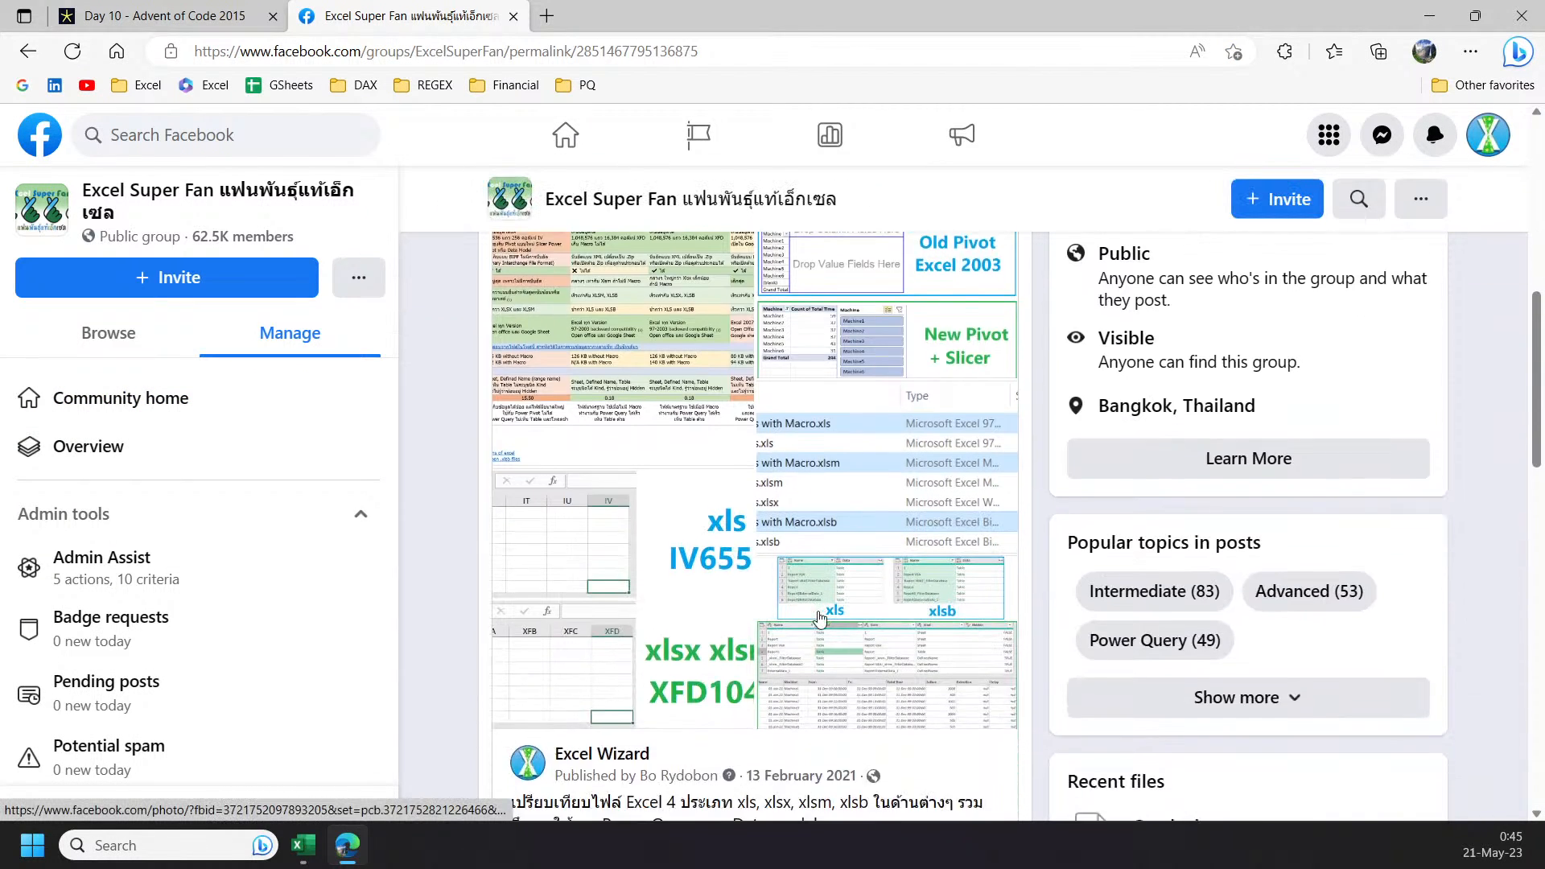
scroll(809, 552, "down", 4)
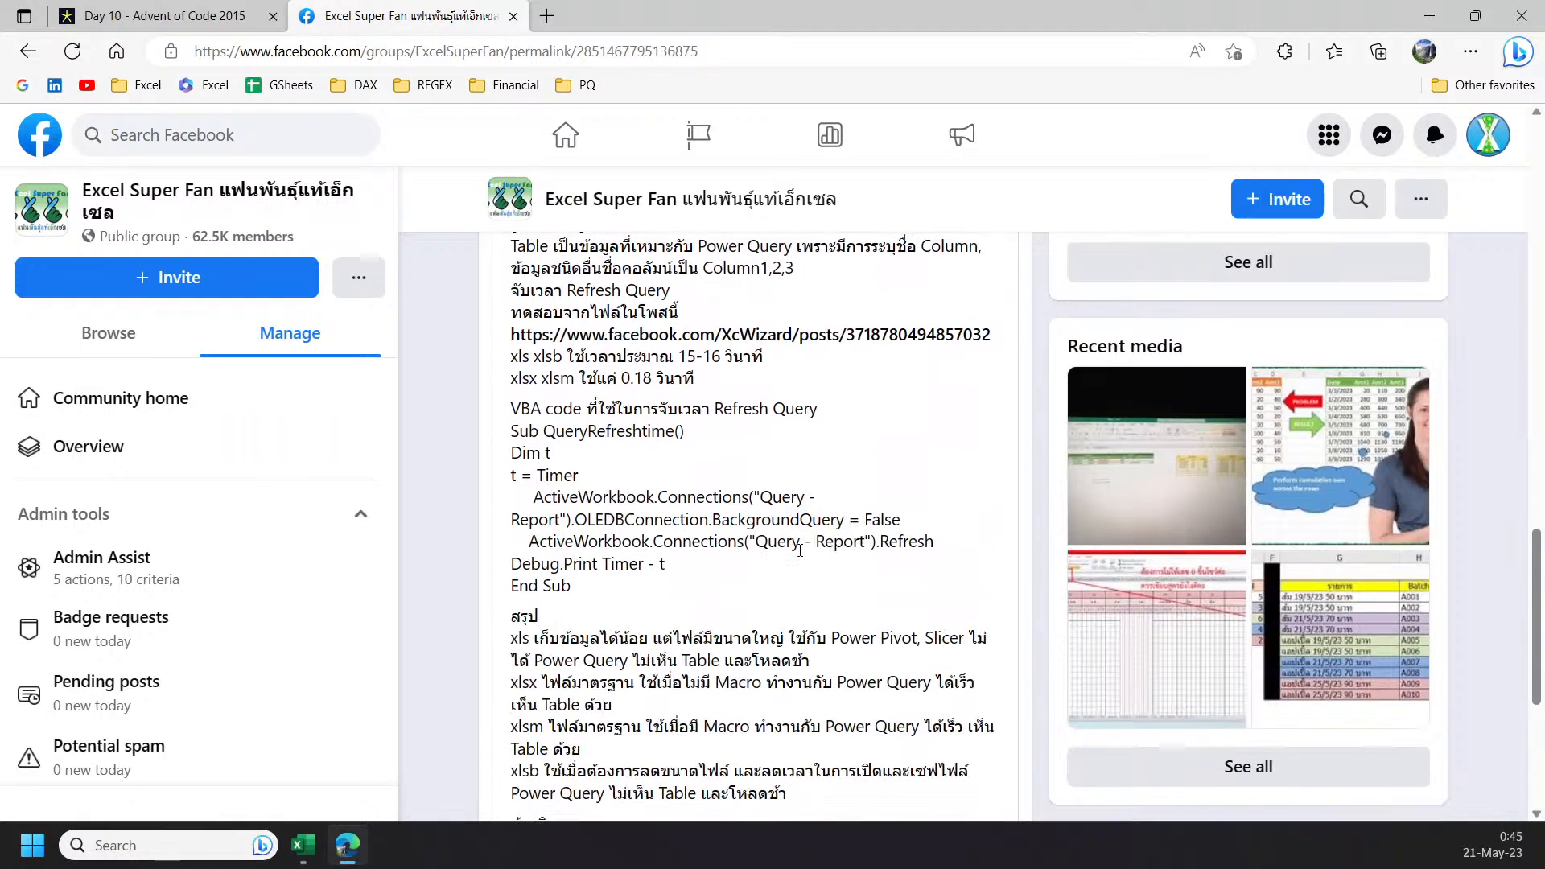
left_click_drag(583, 577, 500, 427)
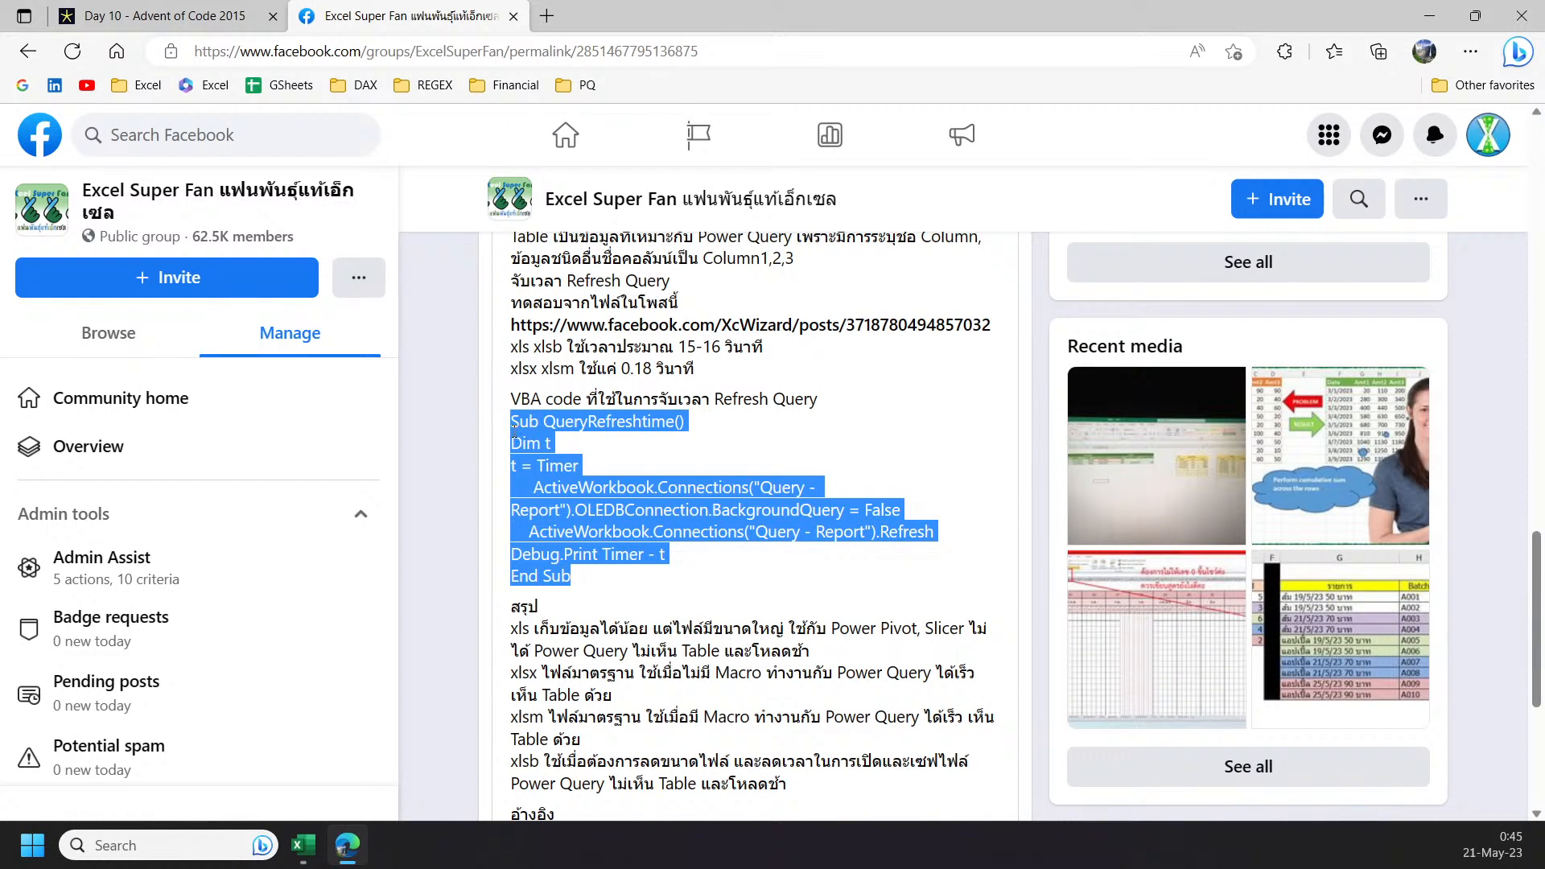
- Switch back to Excel, insert a module into the Book1 VBA project and paste the copied QueryRefreshtime macro into it
left_click(201, 22)
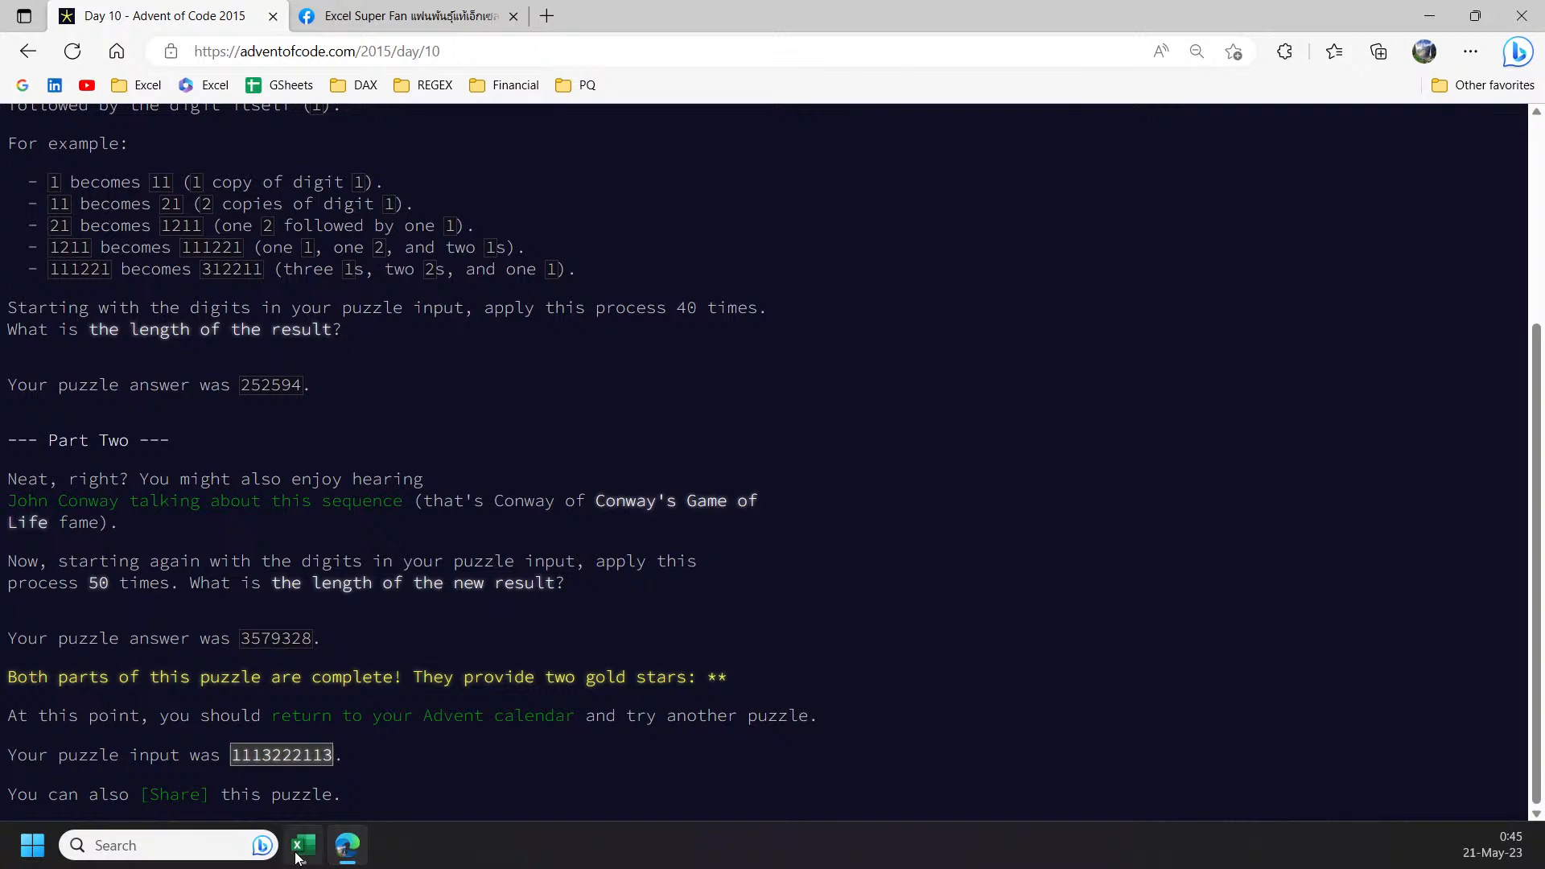
left_click(320, 859)
left_click(860, 524)
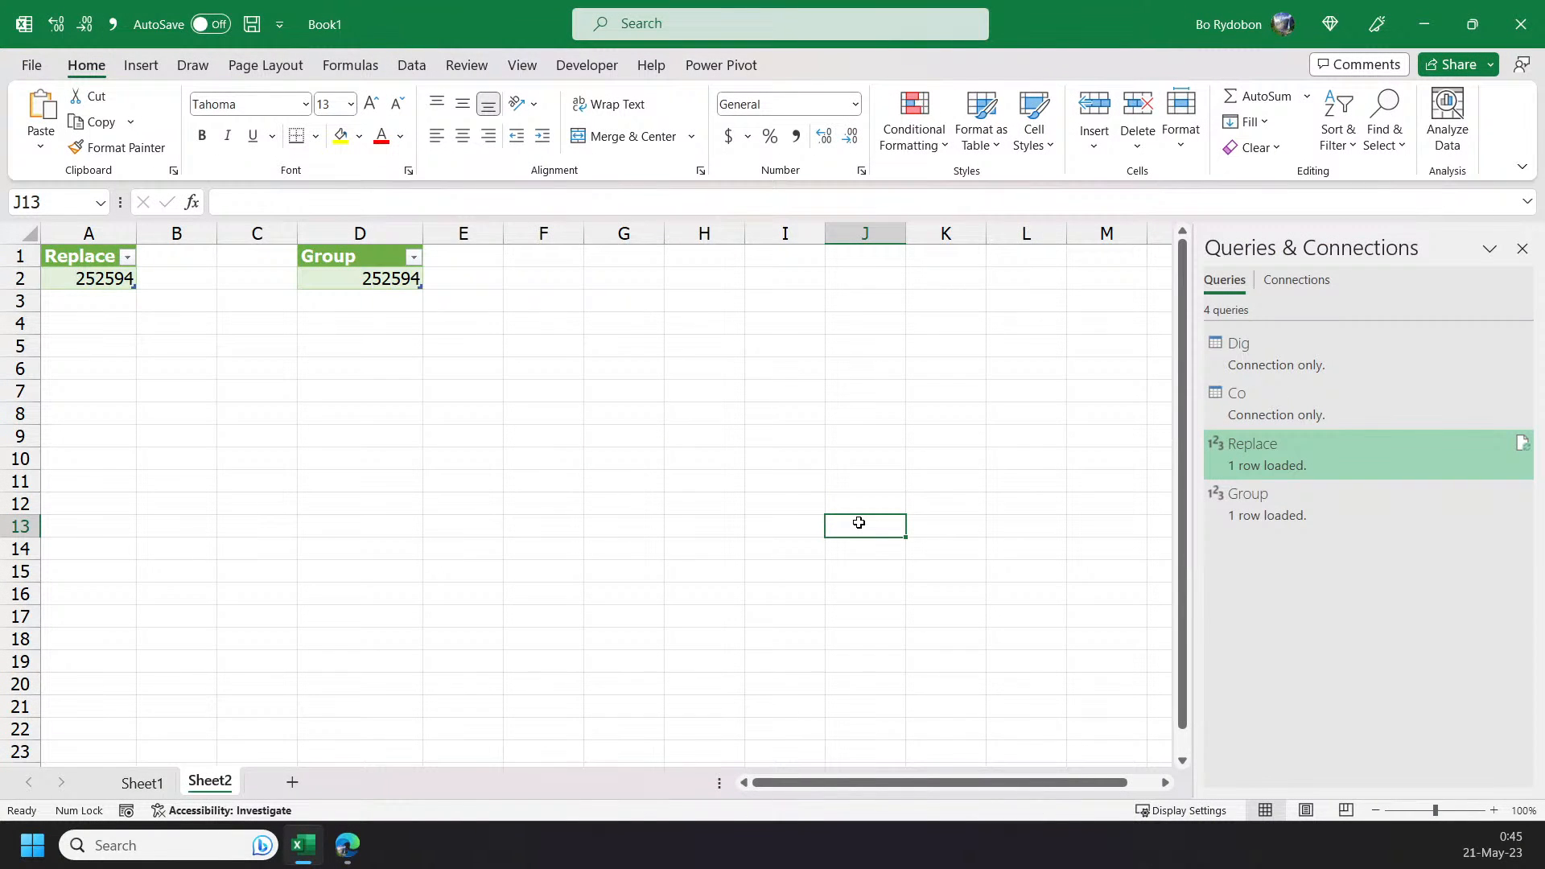
key("alt+F11")
right_click(161, 251)
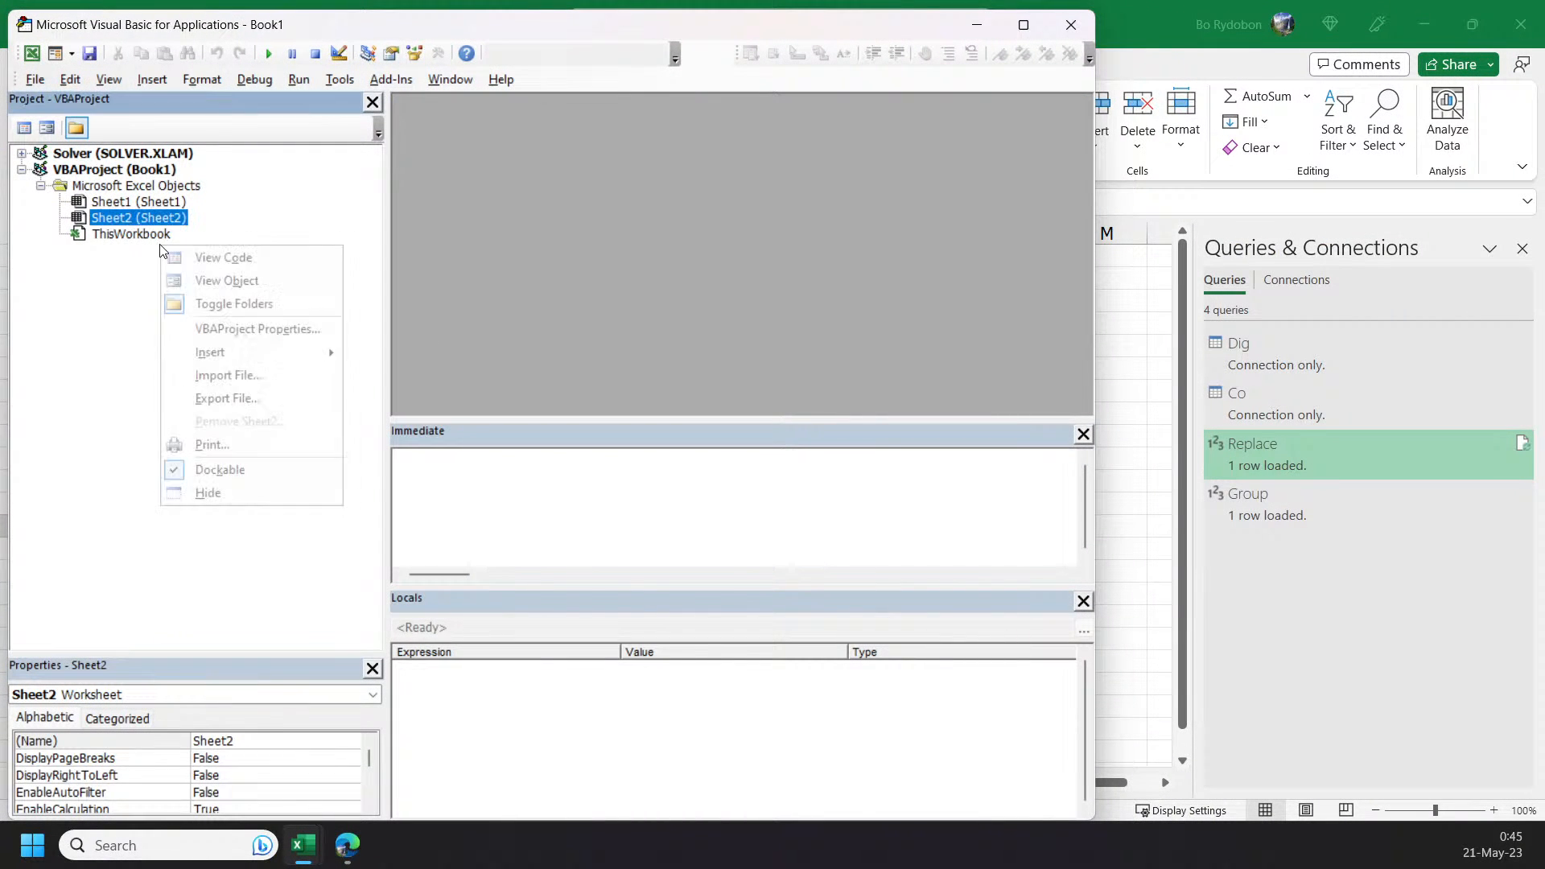
right_click(159, 235)
mouse_move(273, 341)
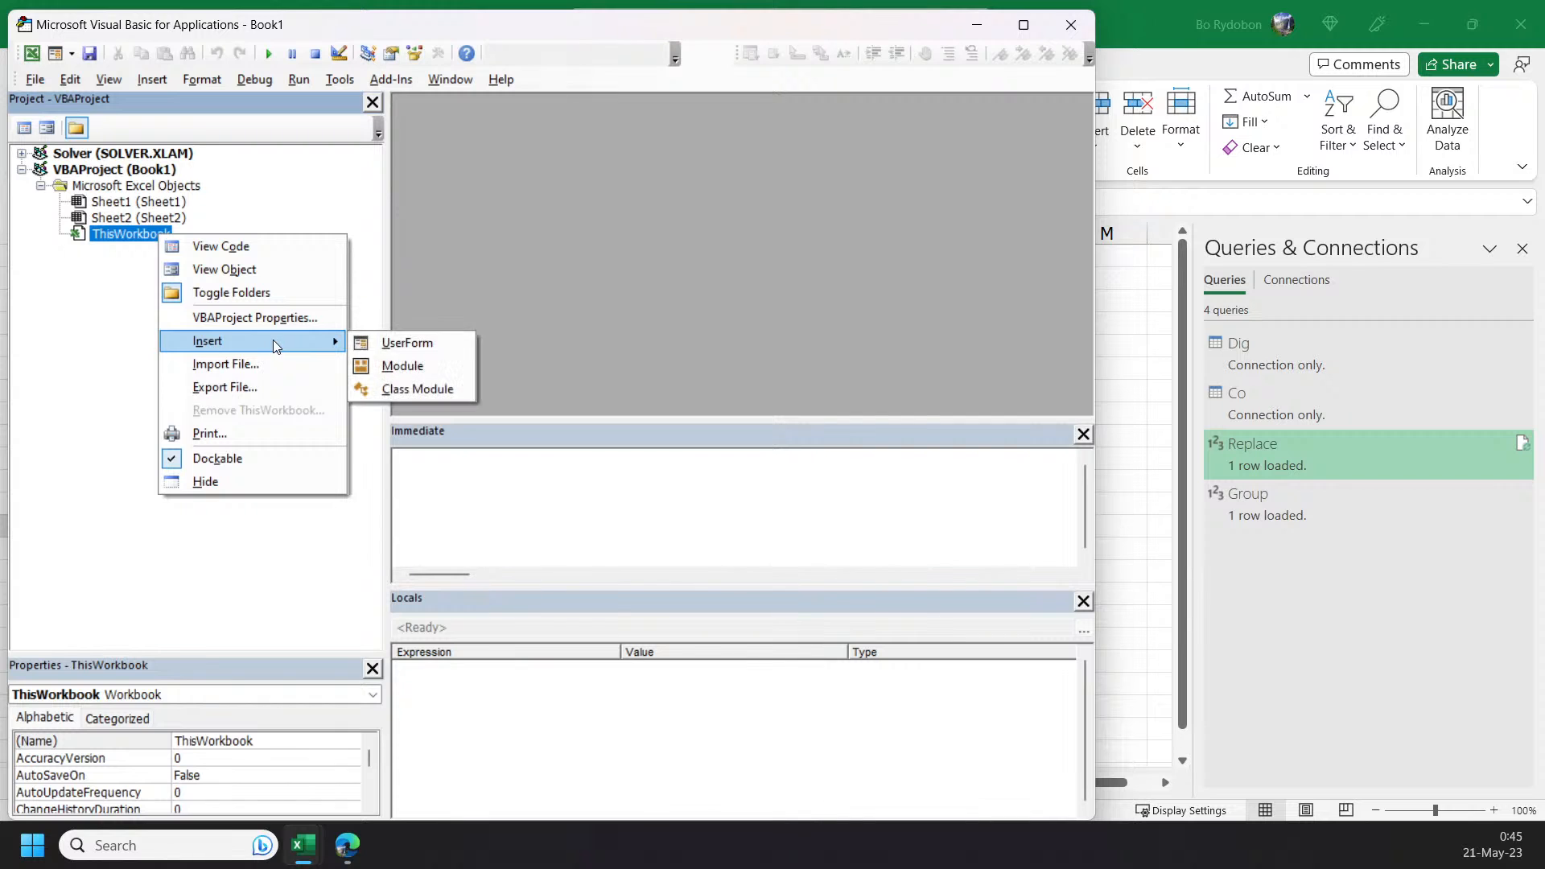
left_click(410, 364)
type("Sub QueryRefreshtime() Dim t t = Timer     ActiveWorkbook.Connections(\"Query - Report\").OLEDBConnection.BackgroundQuery =    ActiveWorkbook.Connections(\"Query - Report\").Refresh Debug.Print Timer - t End Sub")
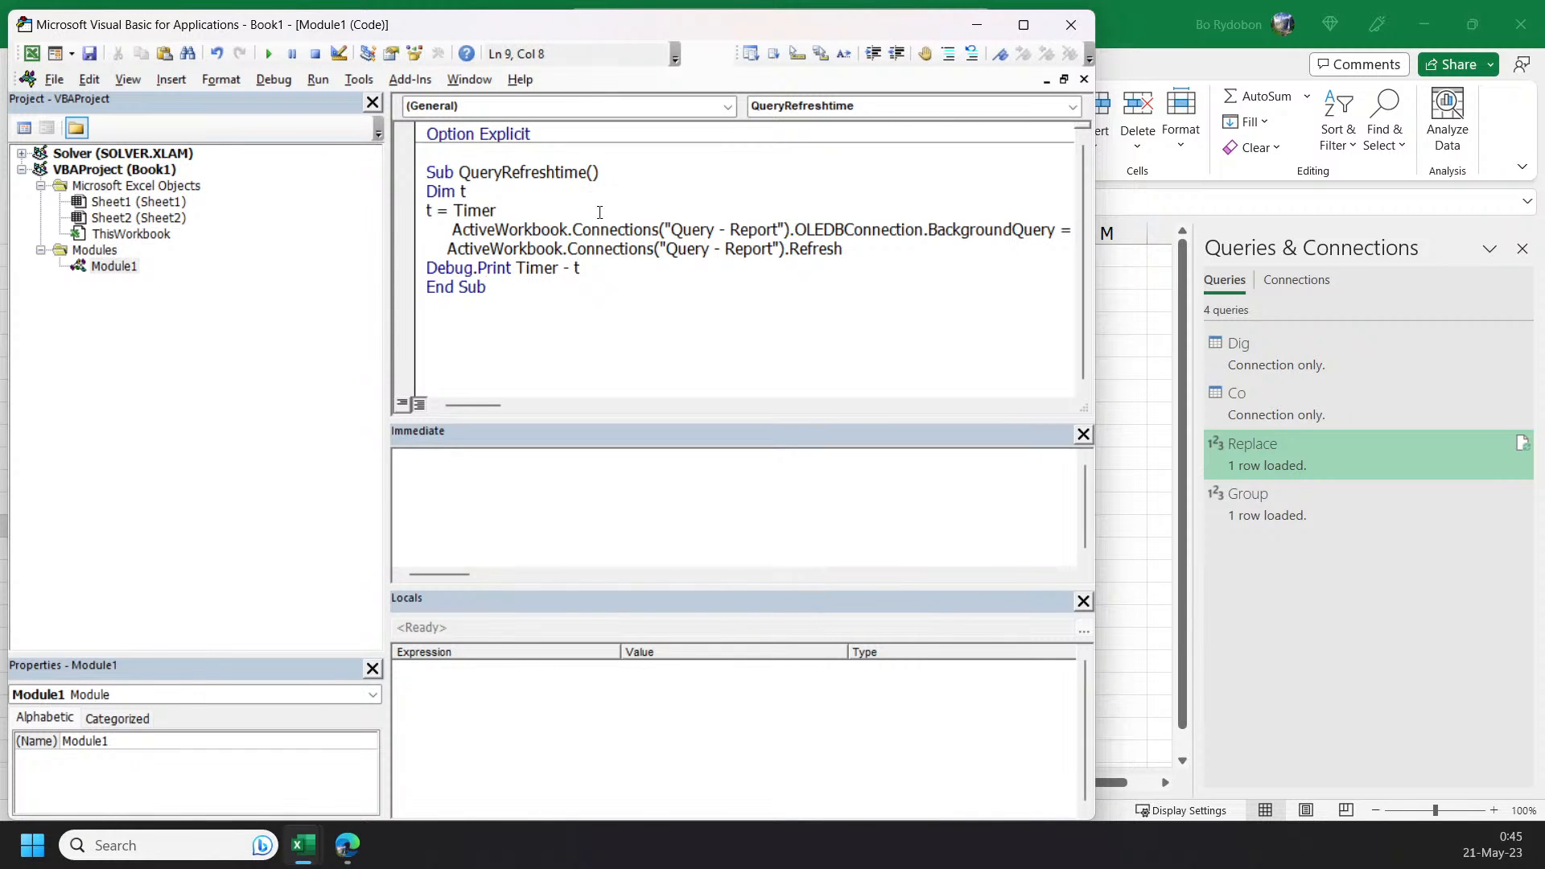
- Add the string variable Q$ to the Dim t statement and insert an empty line below it
left_click(534, 188)
type(", Q$")
key("Return")
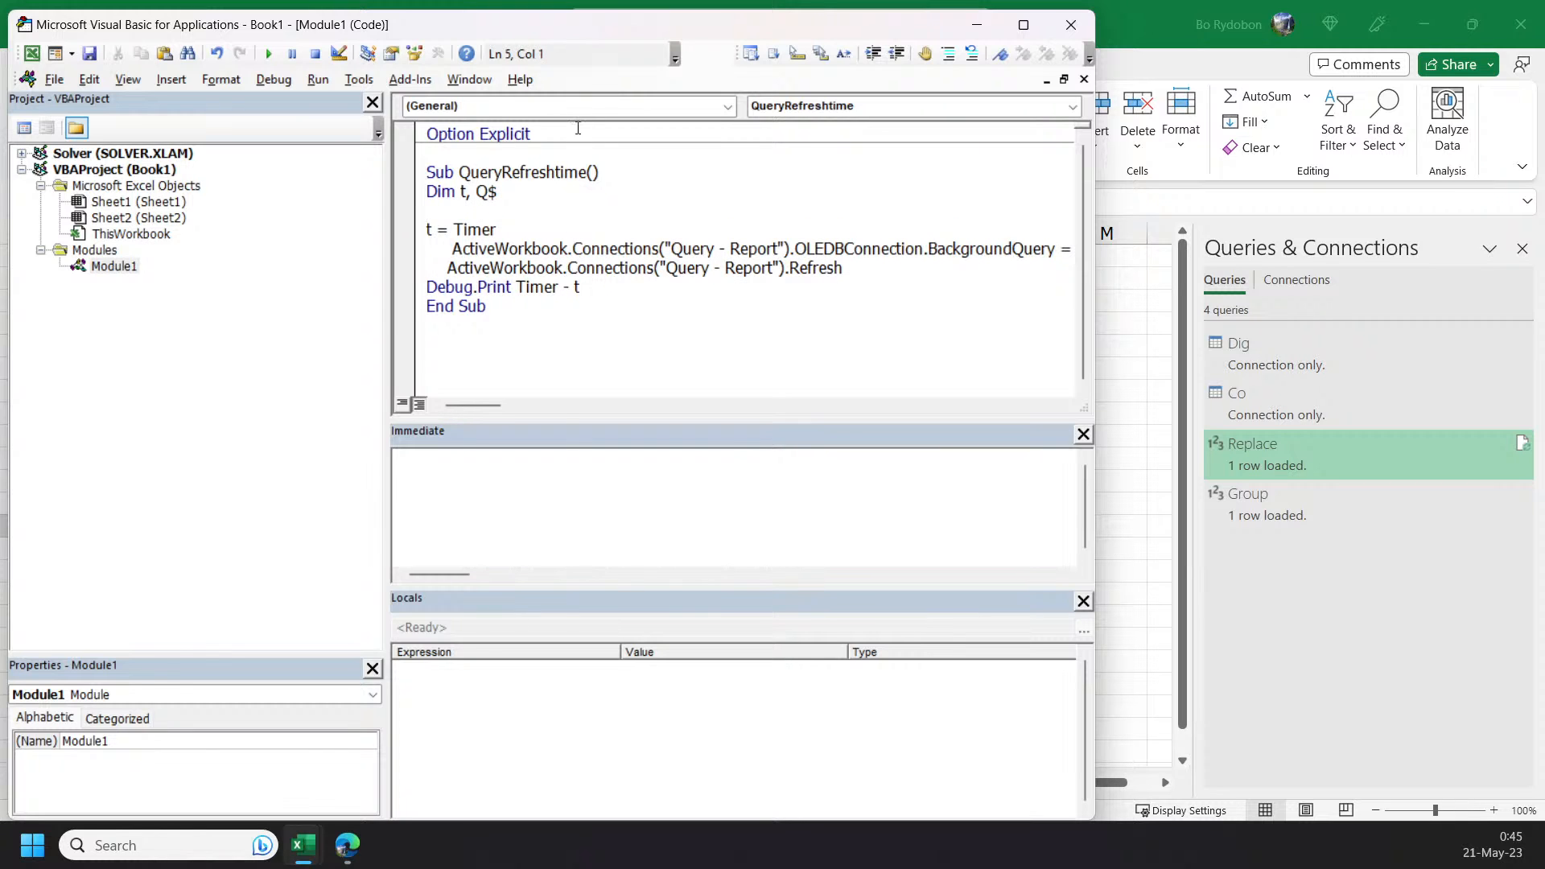
- Move the VBA editor window lower to uncover the worksheet results and assign "Replace" to Q in the line below the Dim statement
left_click_drag(668, 31, 851, 327)
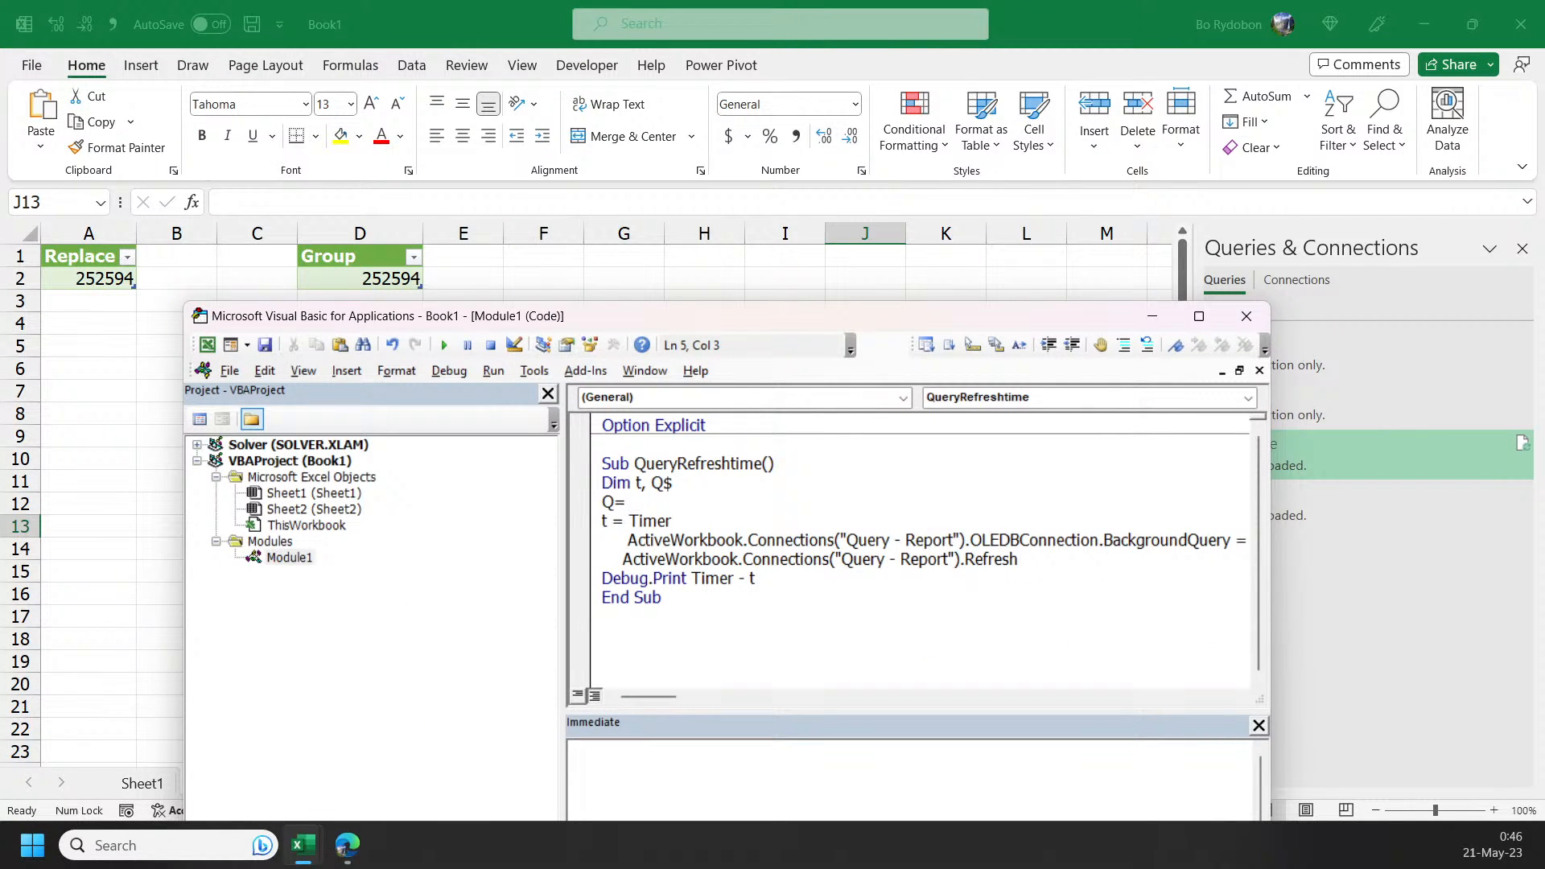
left_click_drag(940, 295, 828, 296)
type("P")
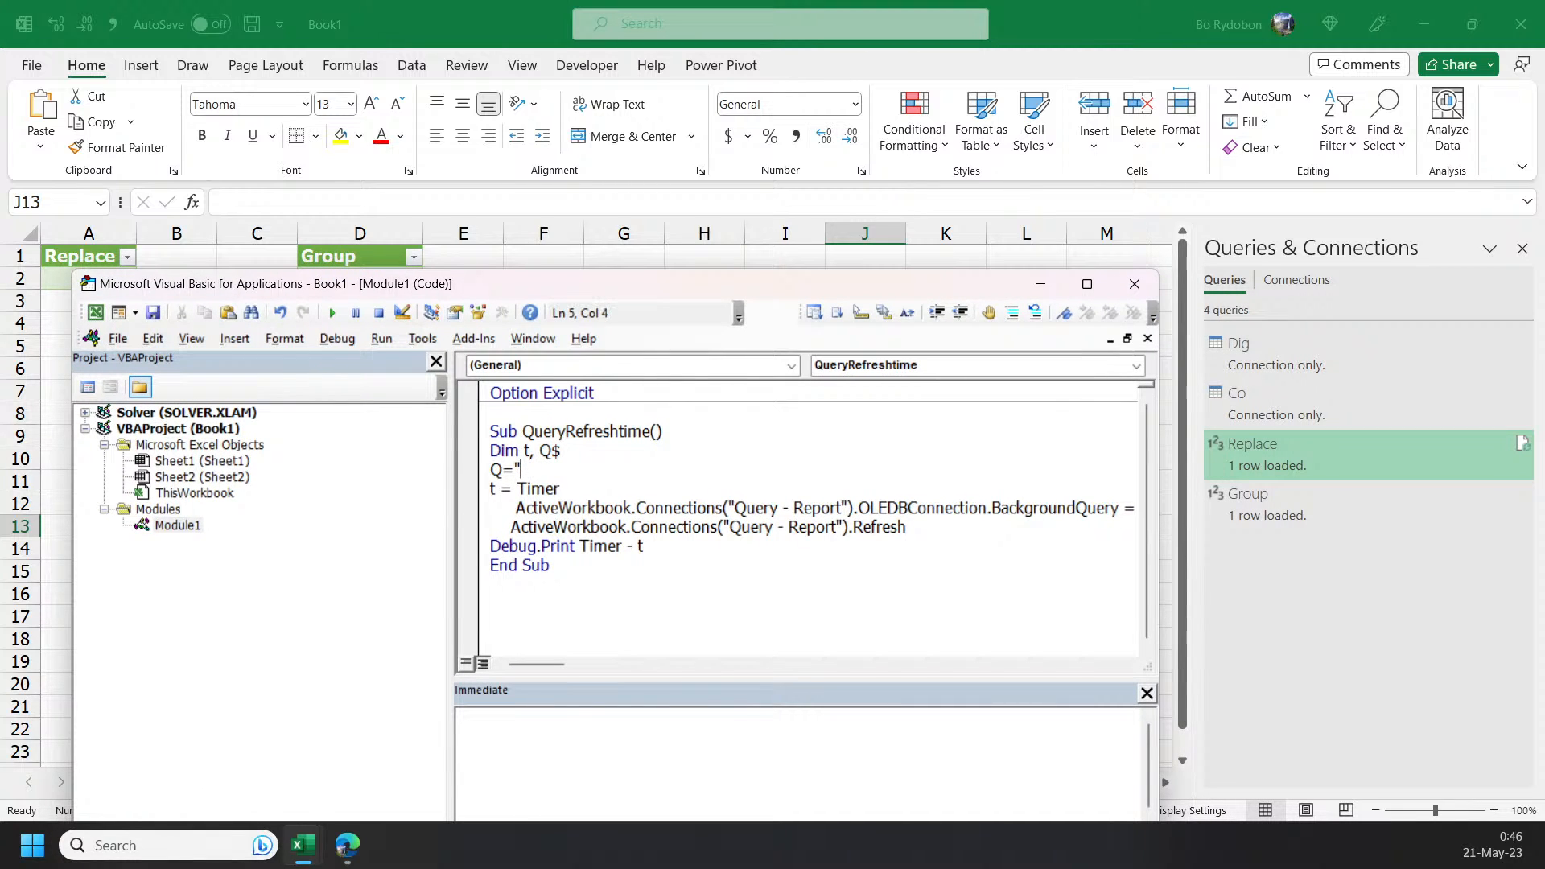
type("Replace")
- Replace the hard-coded Report name in the BackgroundQuery line so the connection reads "Query - " & Q
left_click_drag(842, 508, 801, 506)
key("BackSpace")
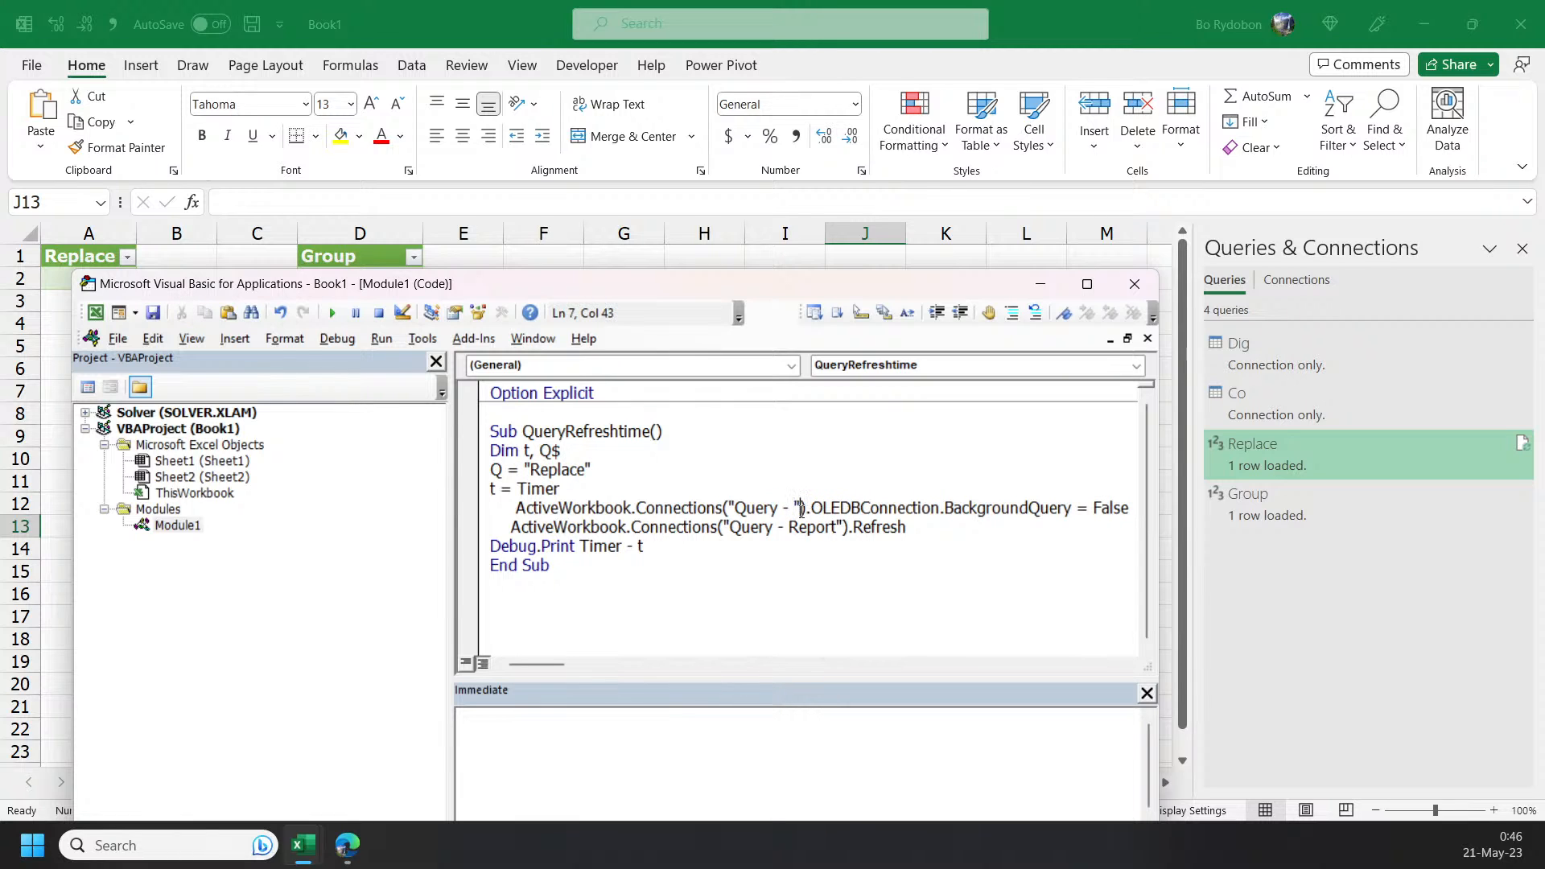
key("Right")
type("& Q")
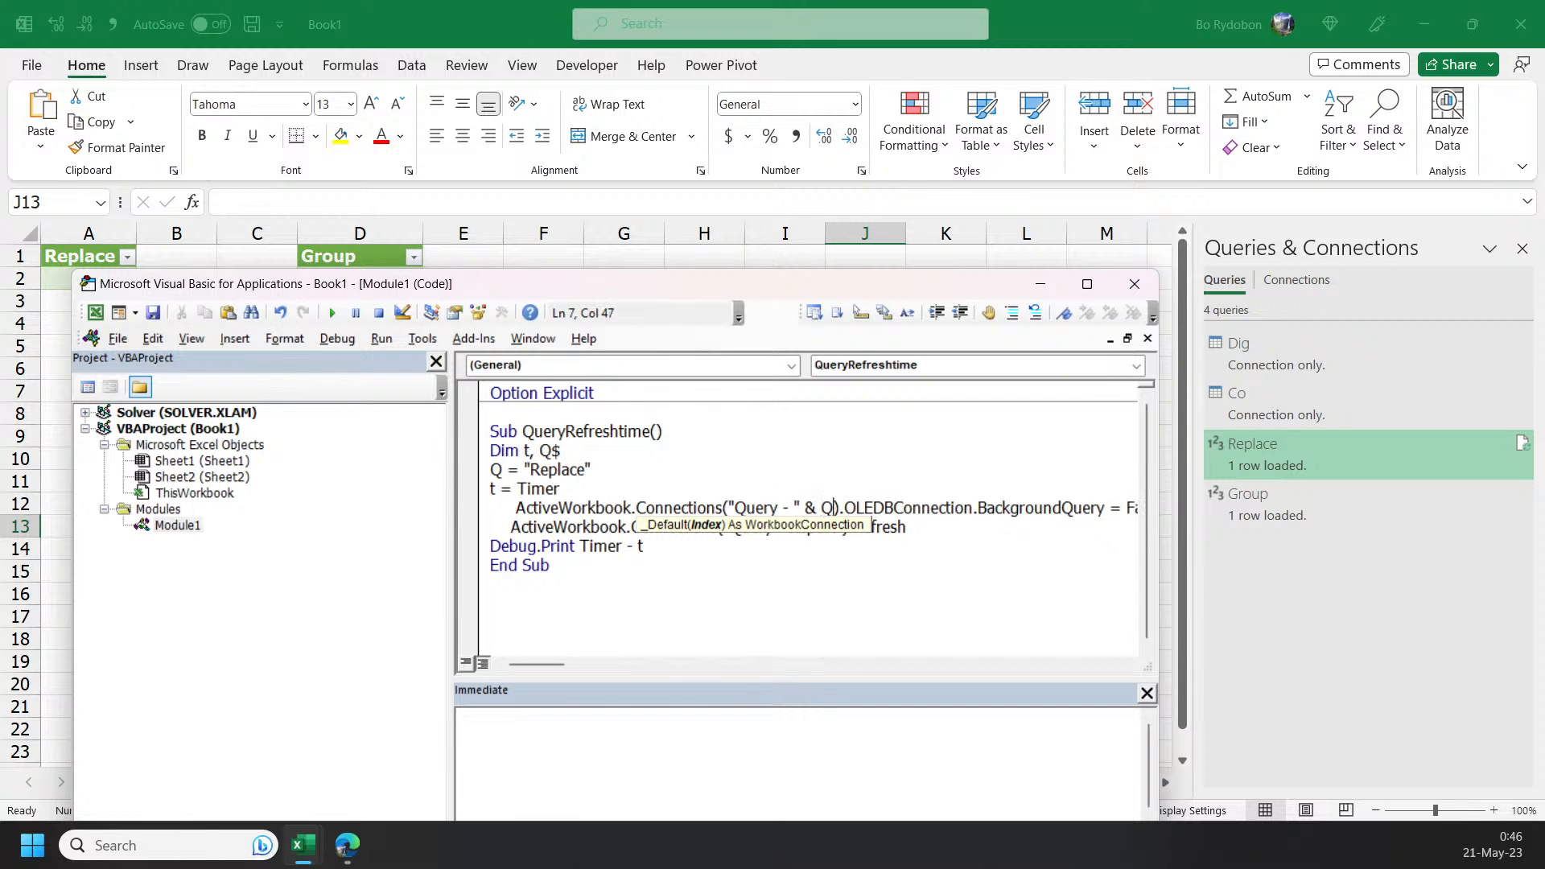
- Change the connection name in the Refresh line to "Query - " & Q, removing the Report text and keeping the closing parenthesis
left_click(783, 581)
left_click(789, 533)
type("\" &")
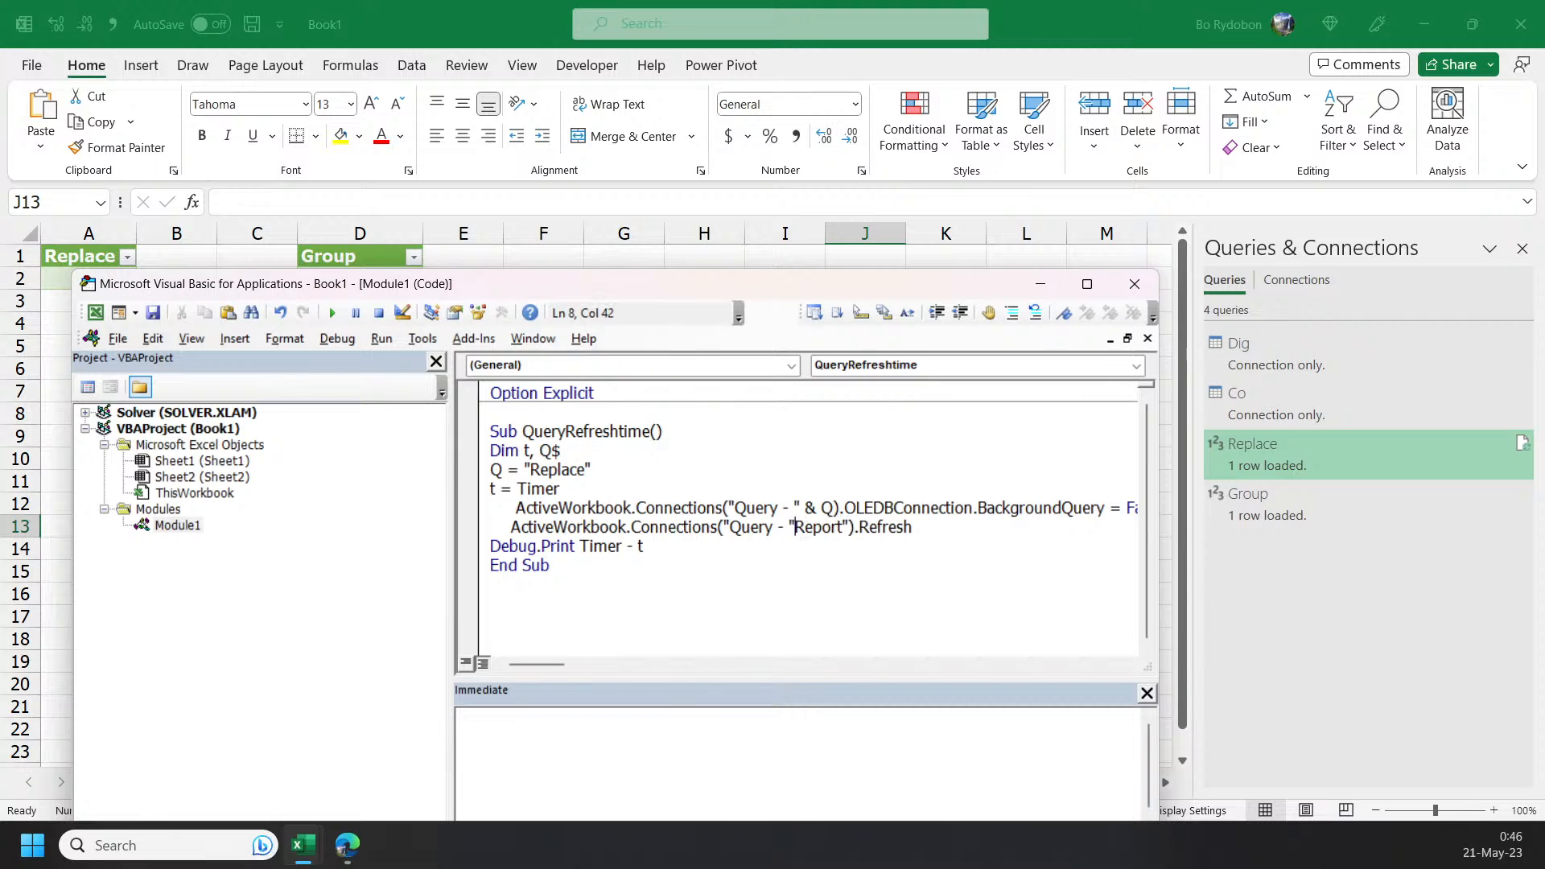
type(" Q")
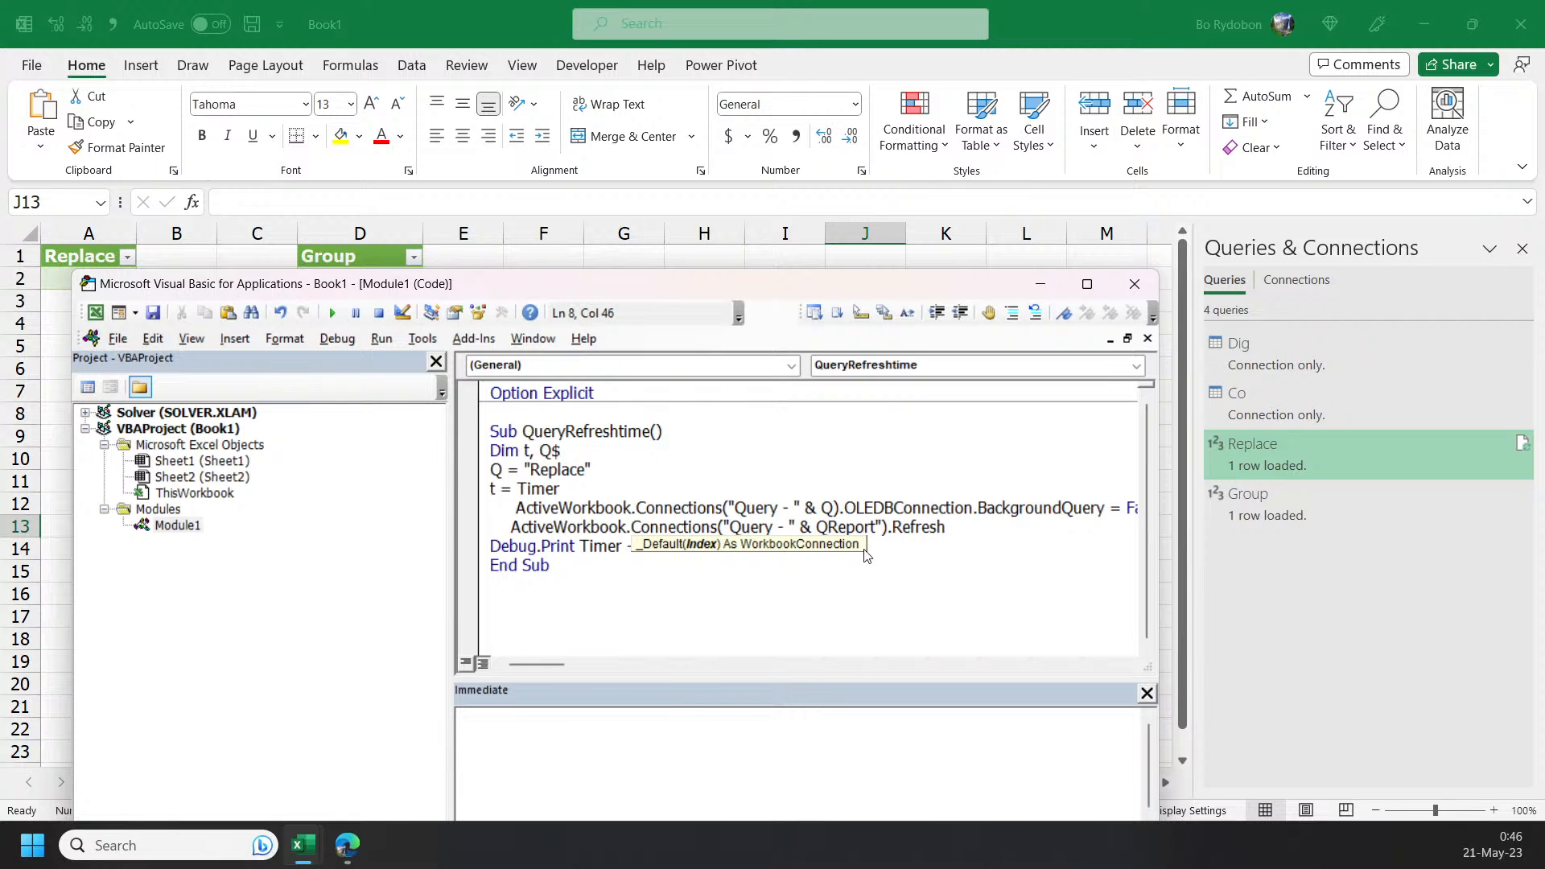
left_click_drag(879, 527, 830, 527)
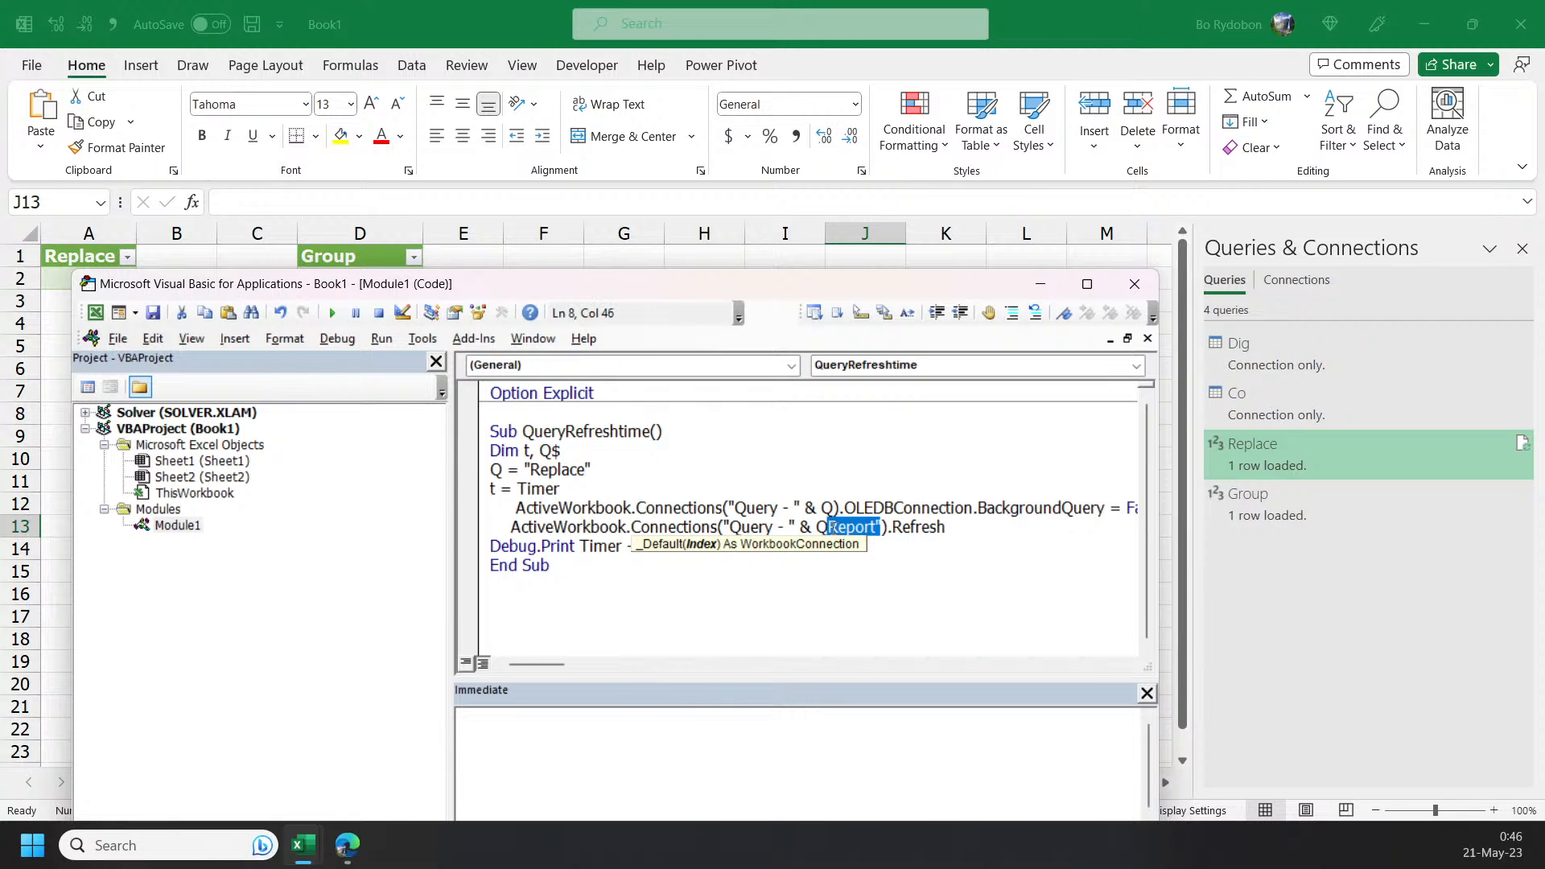
key("Delete")
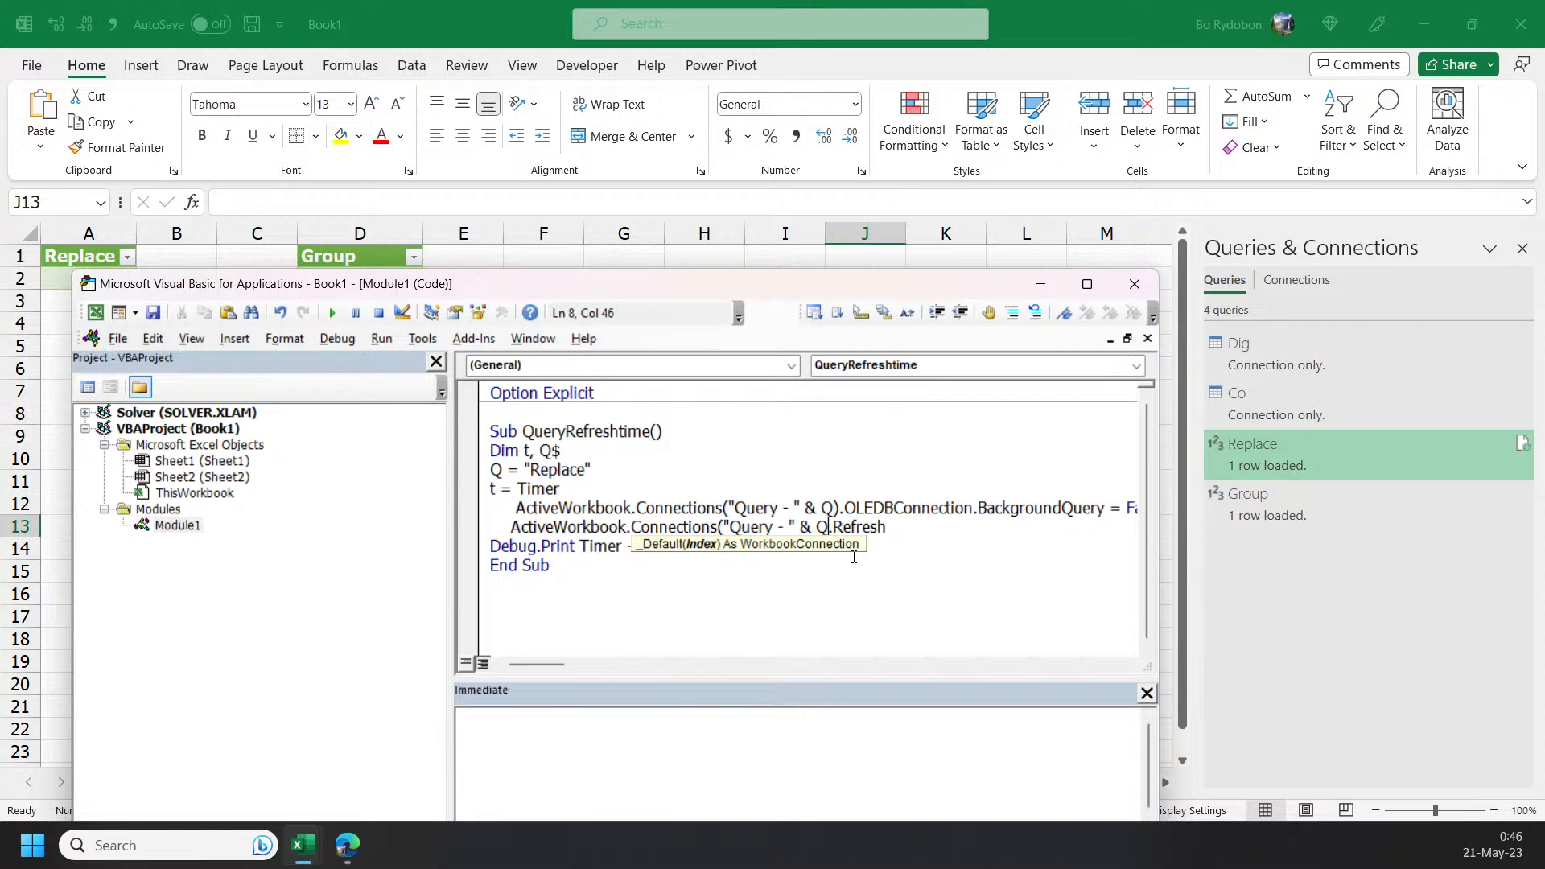
type(")")
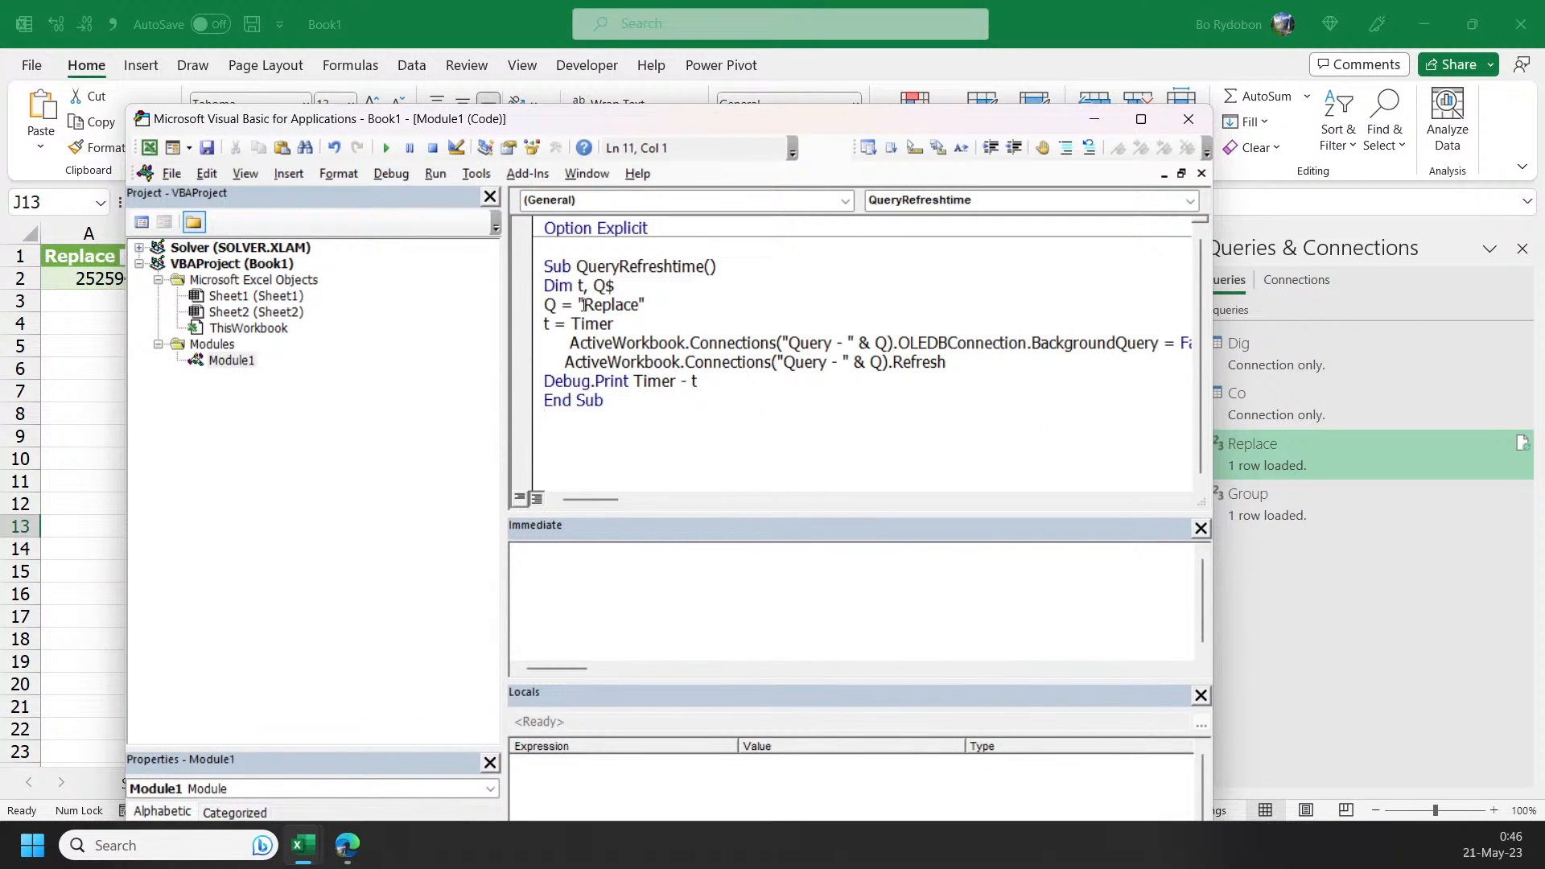
- Run QueryRefreshtime to time the Replace query, change Q to "Group" and run the macro again
left_click(660, 341)
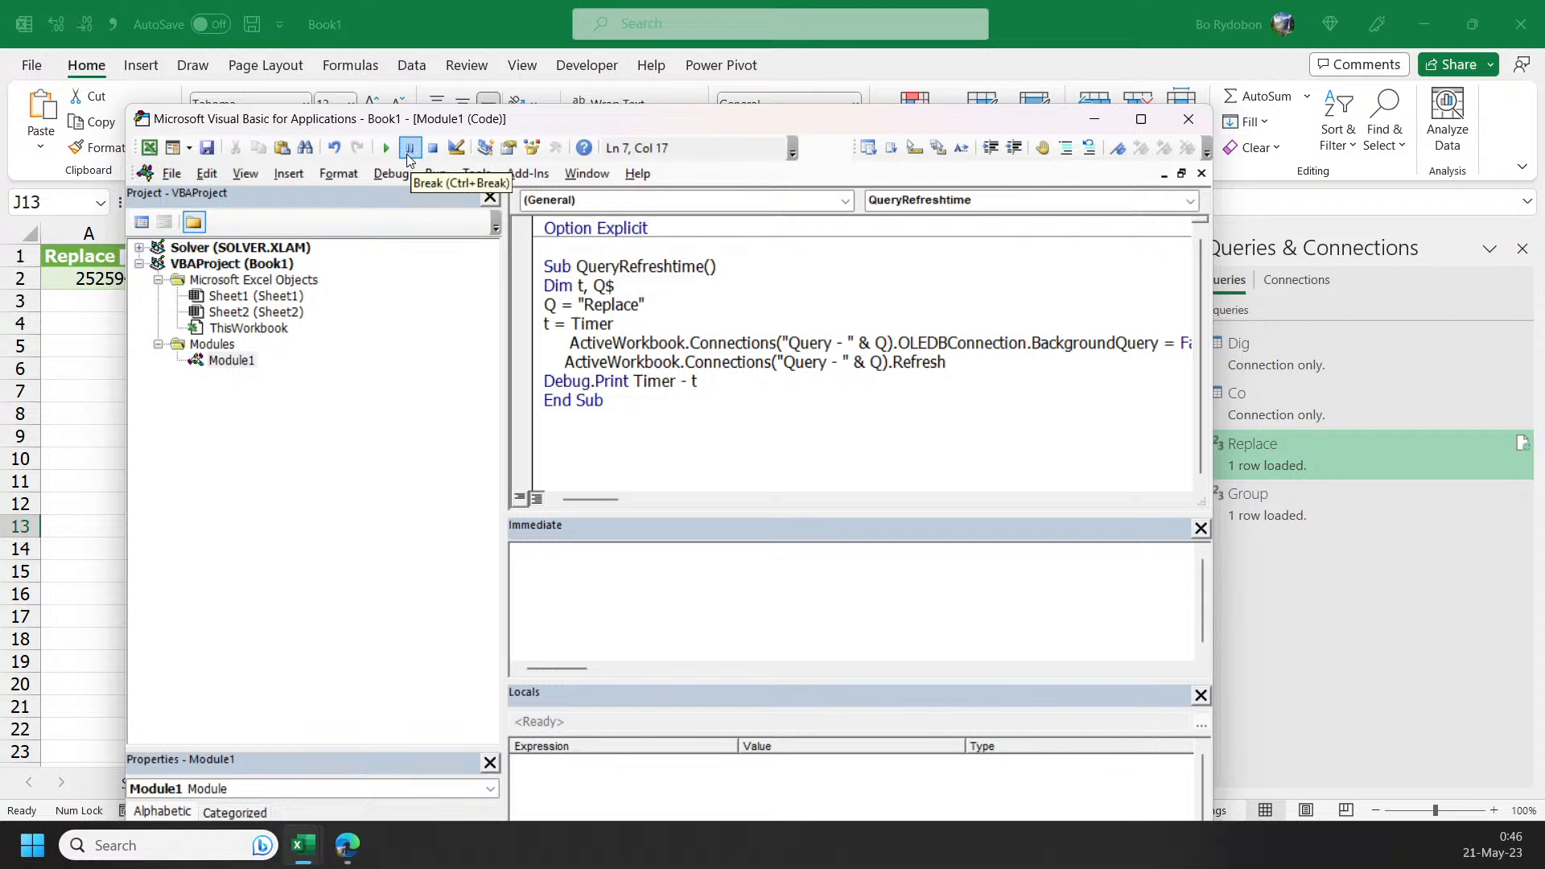
left_click(388, 151)
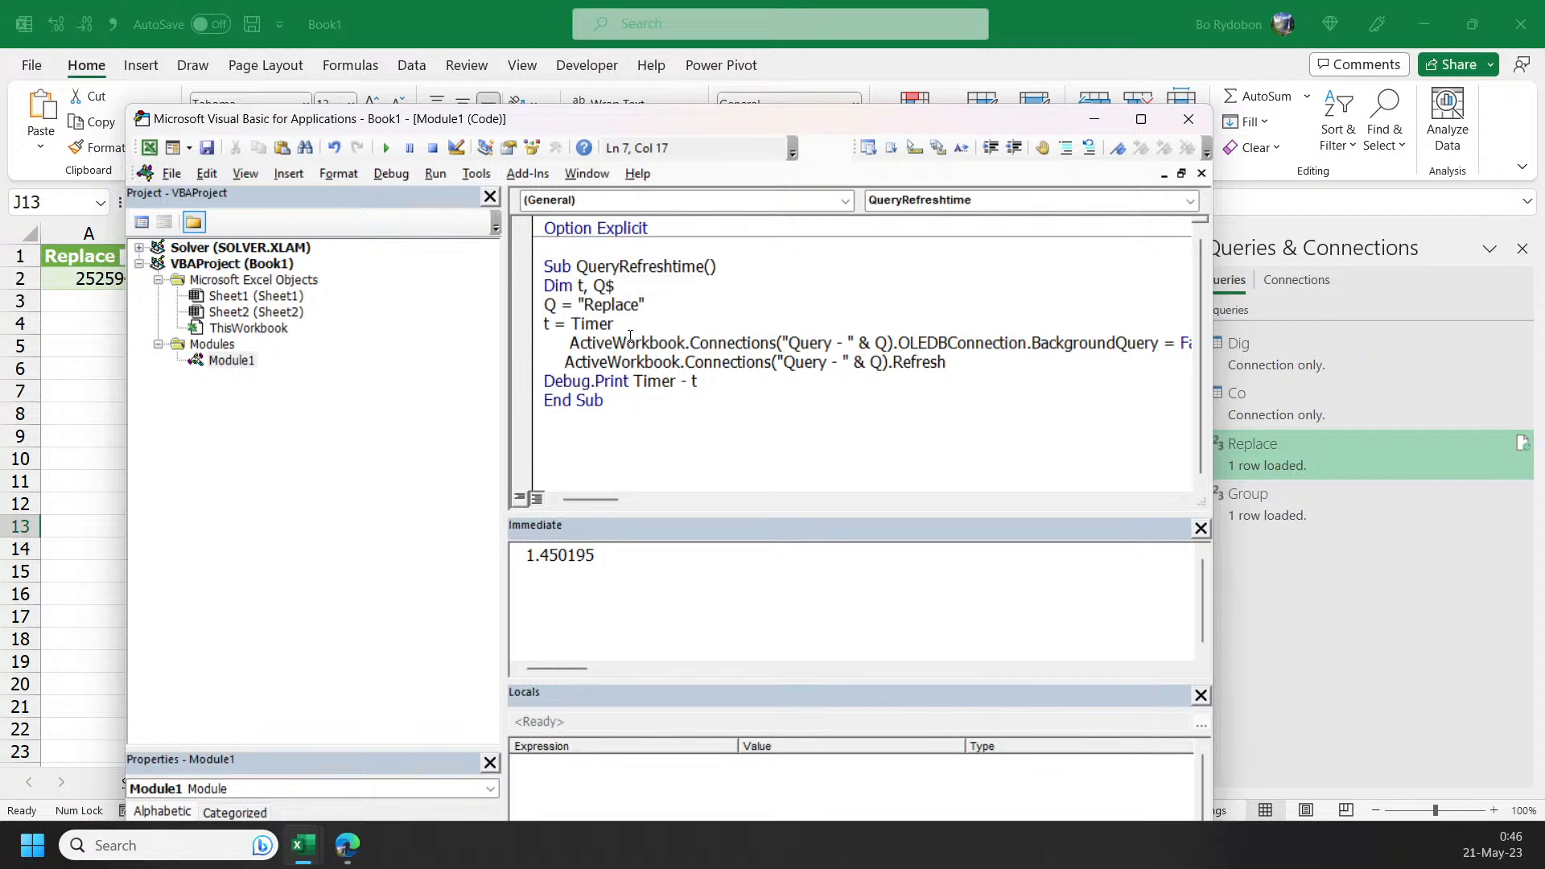
left_click_drag(641, 304, 590, 308)
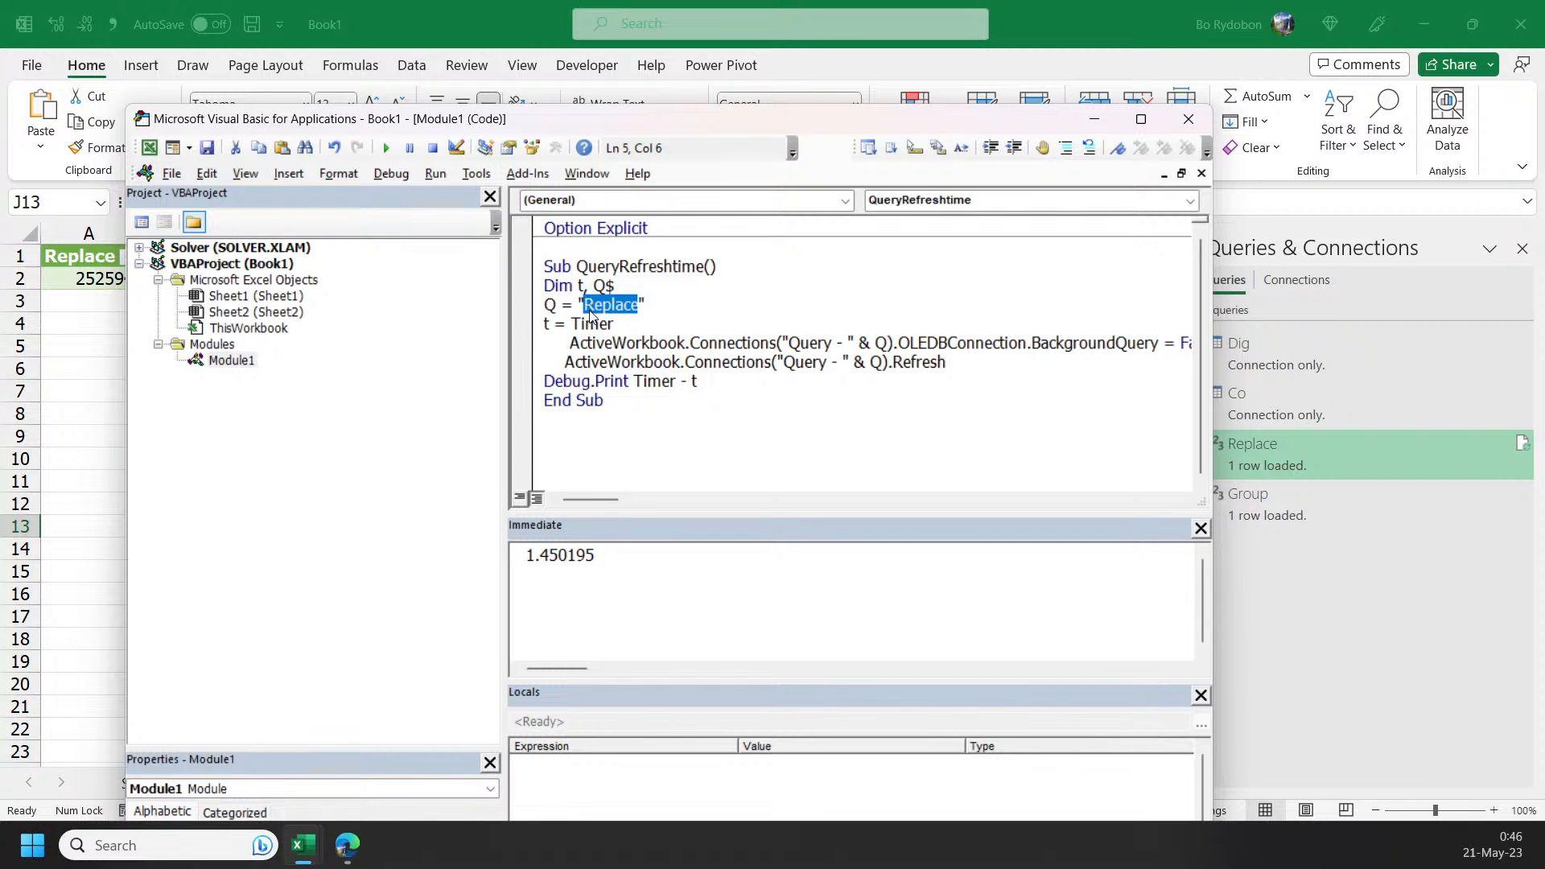
type("Group")
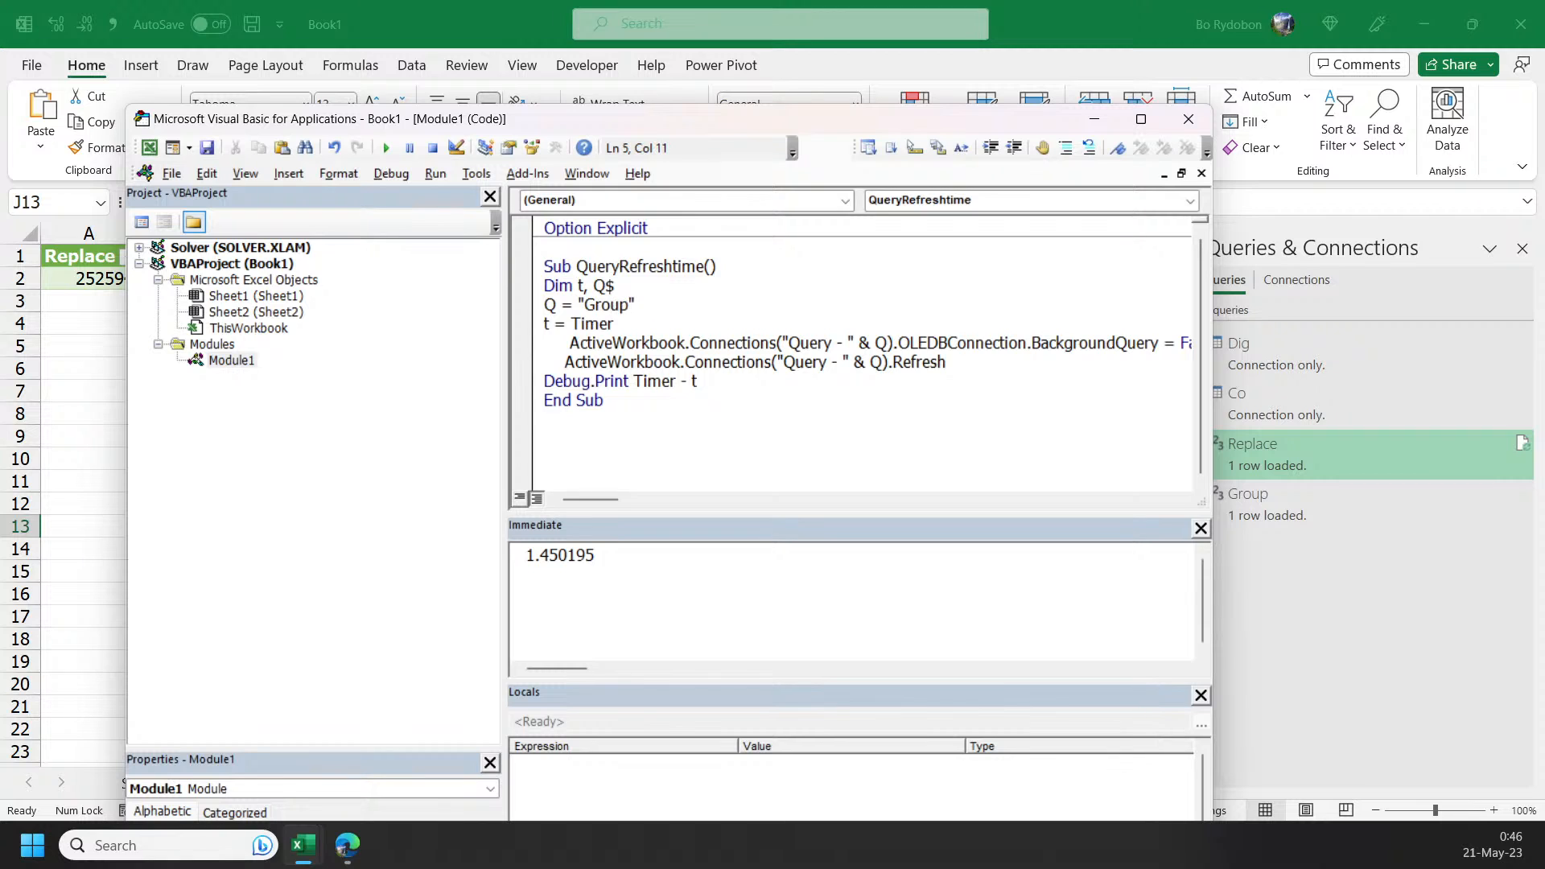
left_click(385, 148)
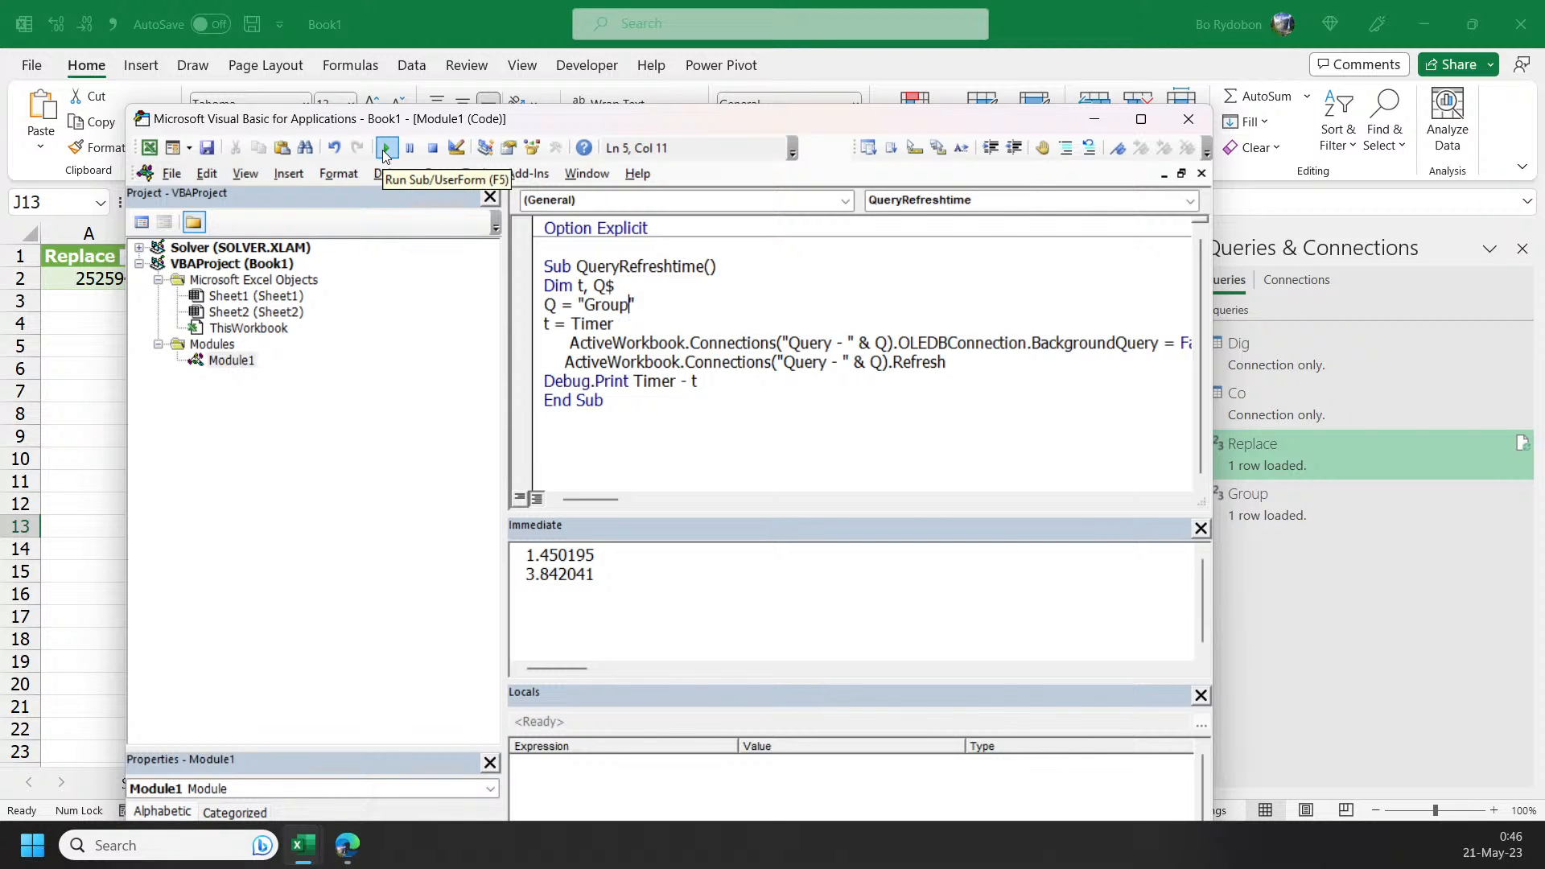
- Select the whole QueryRefreshtime macro from Sub to End Sub and widen the editor window to show its longest line in full
left_click_drag(527, 406, 530, 274)
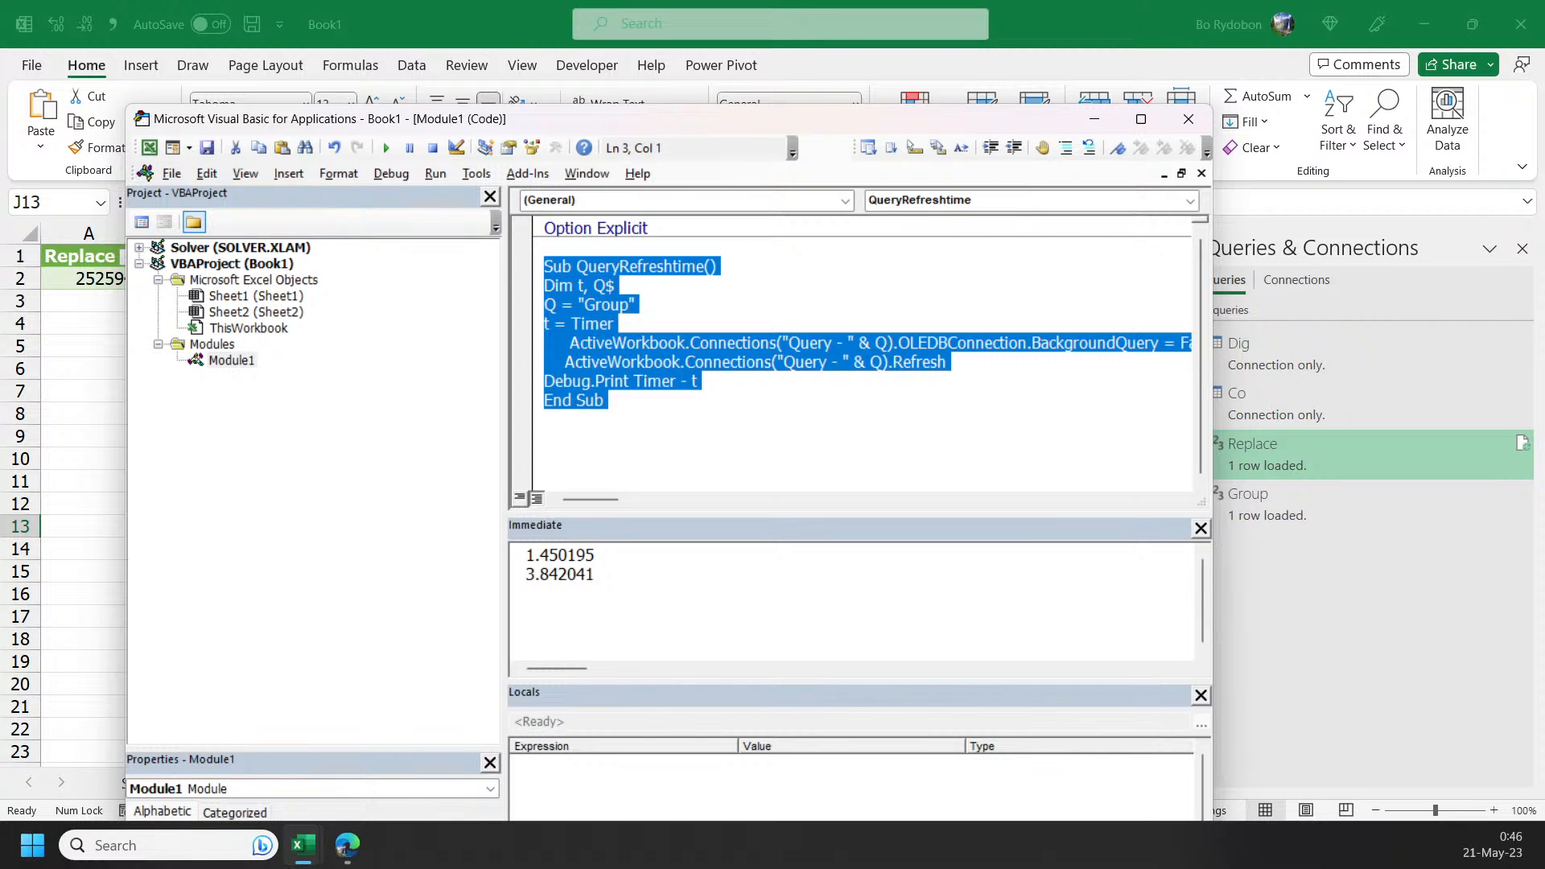
key("alt+Tab")
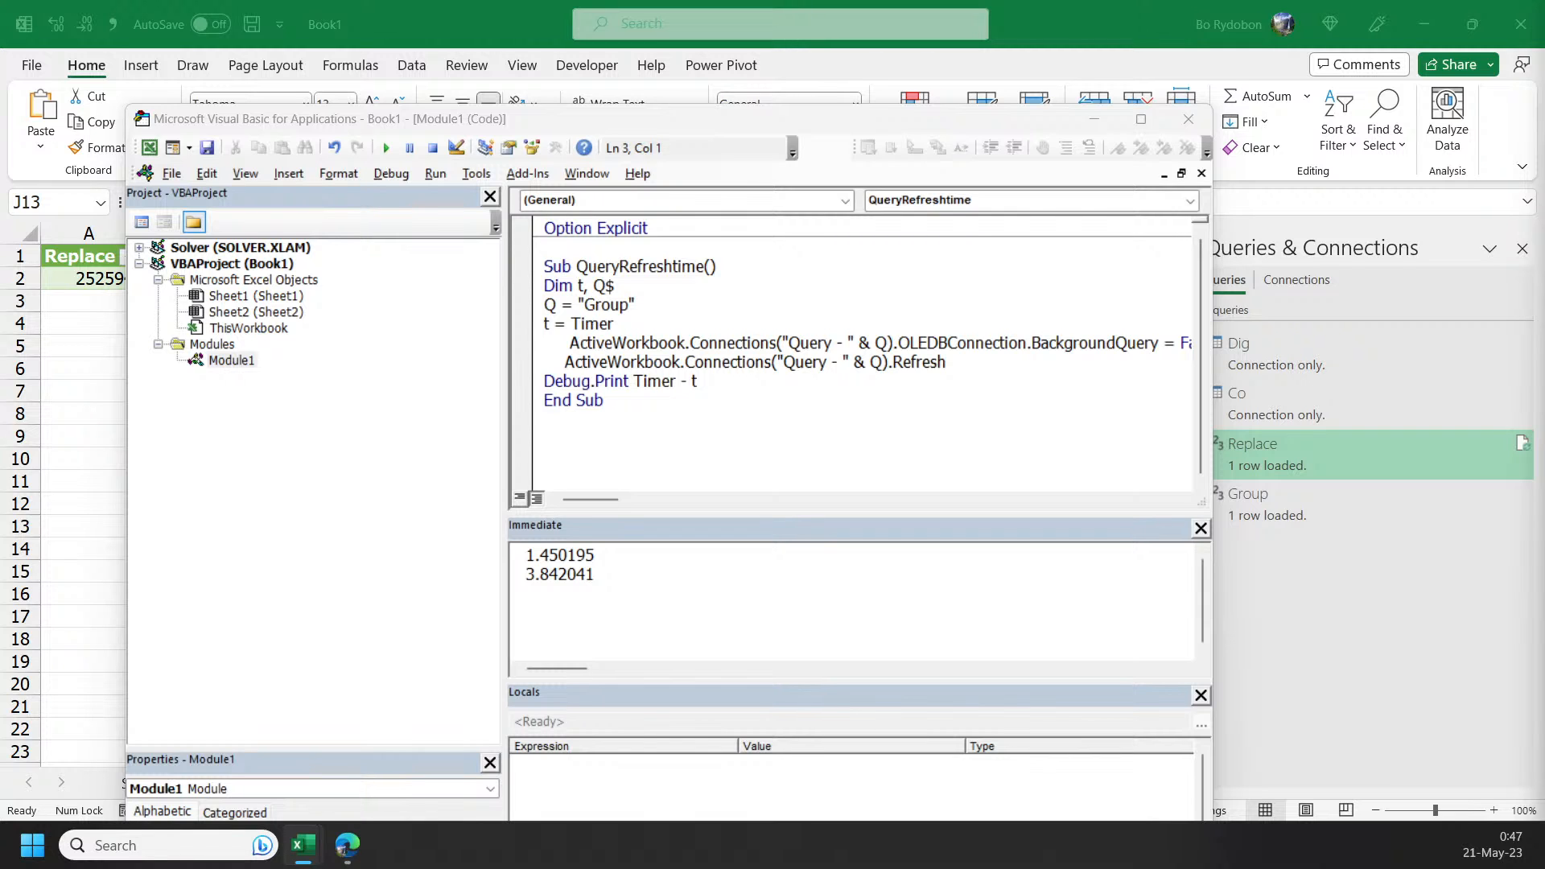
left_click_drag(1212, 454, 1420, 421)
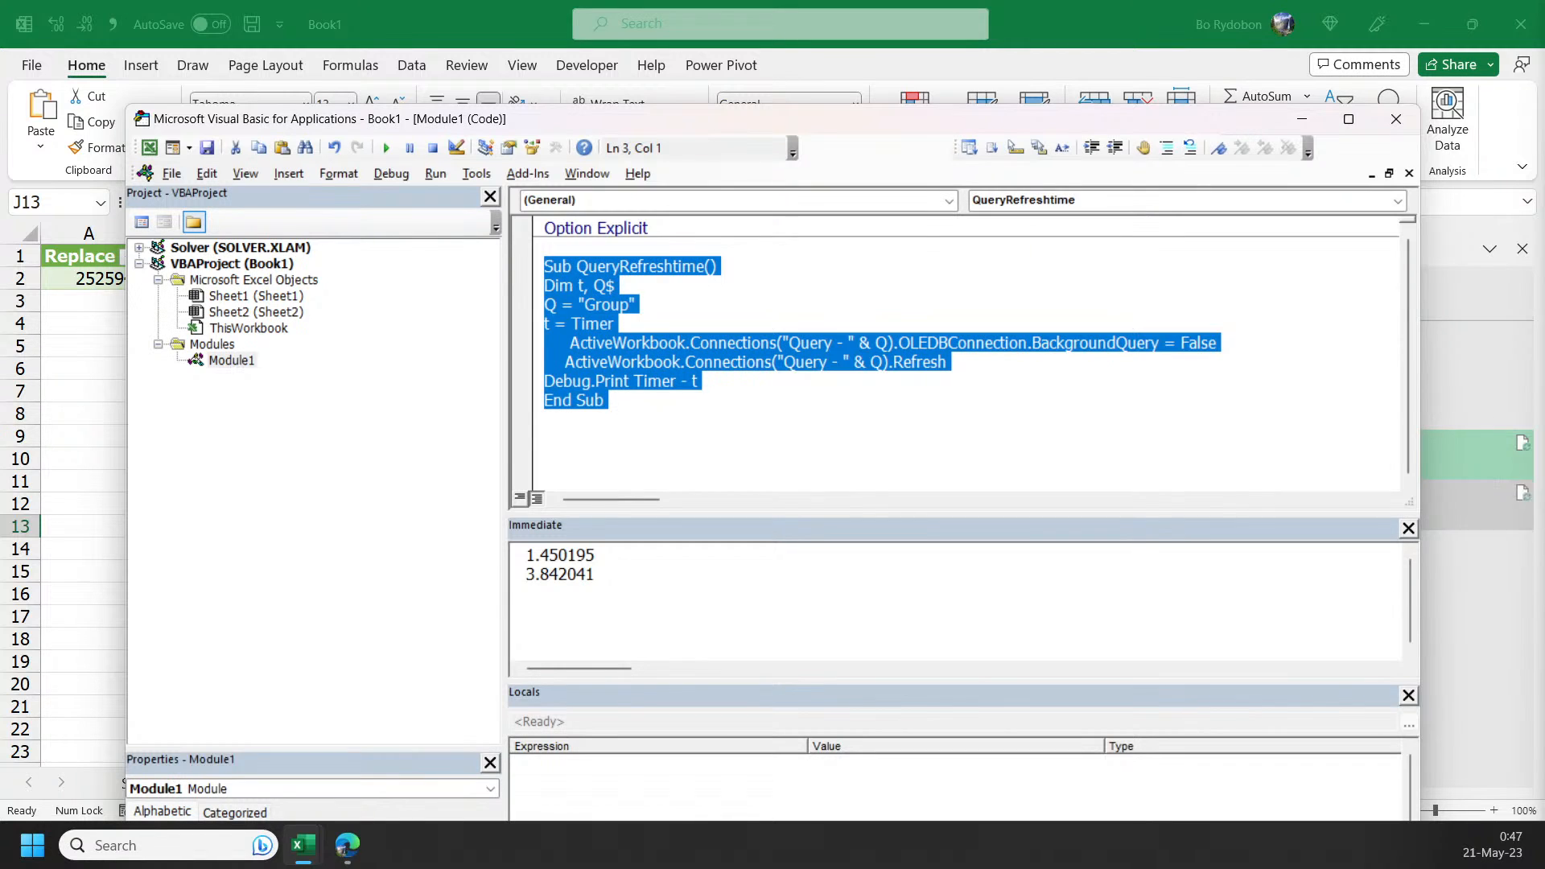
key("alt+Tab")
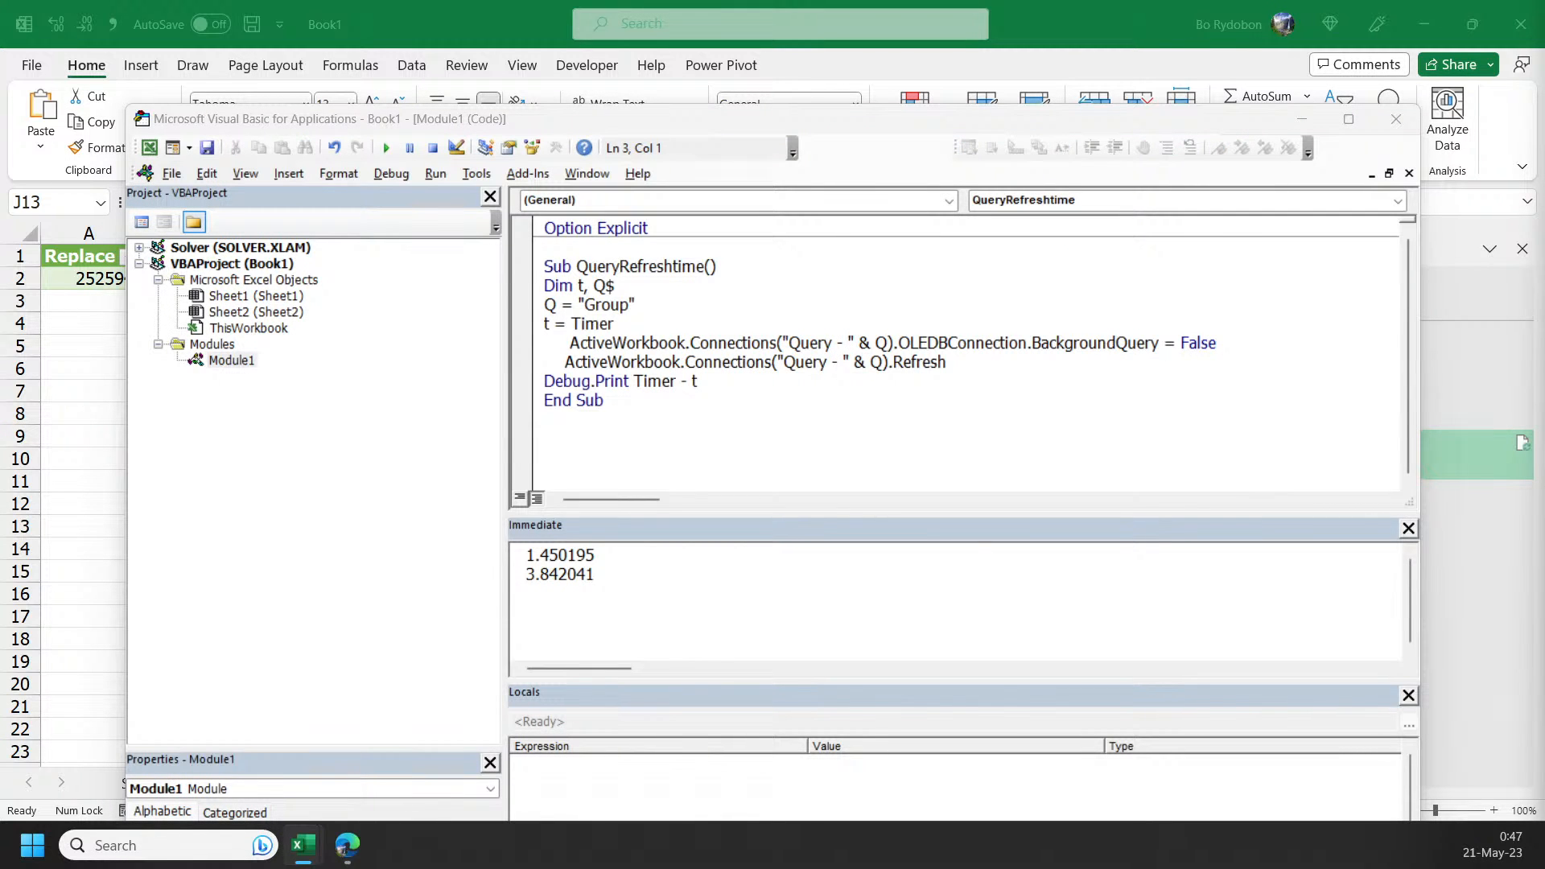